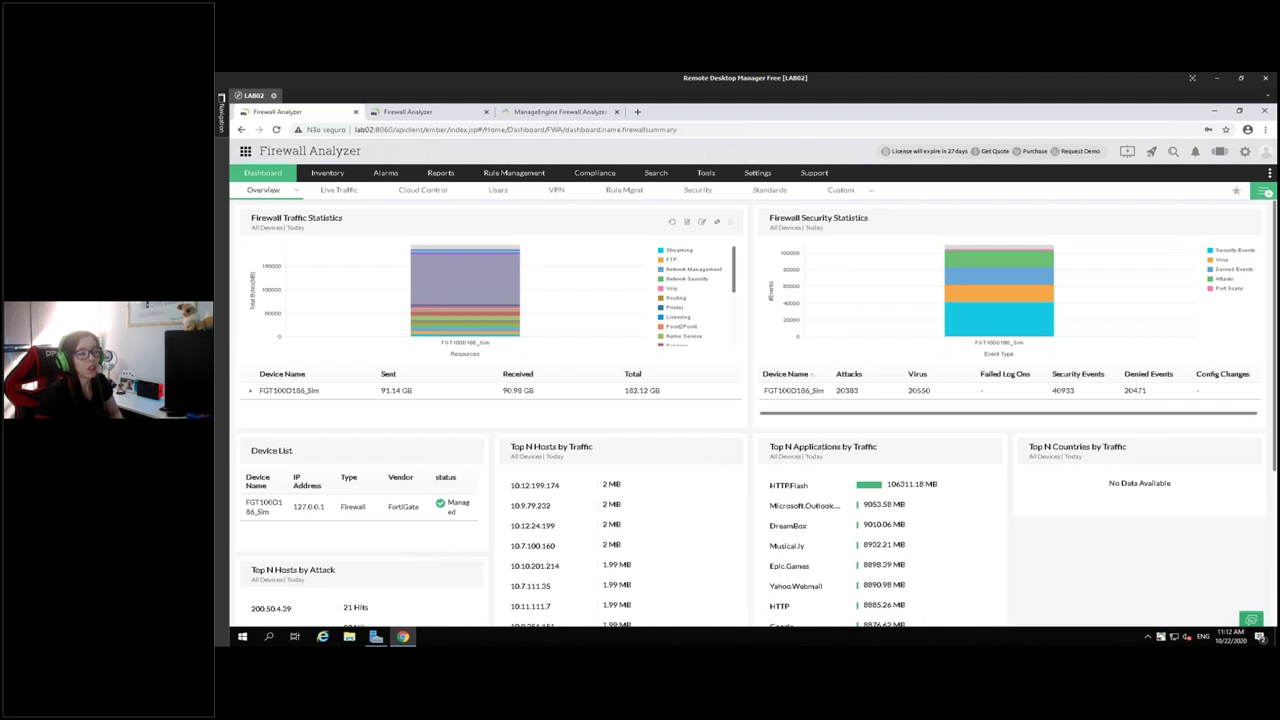
Switch to the online demo instance and open the Policy Overview report of its rule management.
{"action": "left_click", "coordinate": [415, 116]}
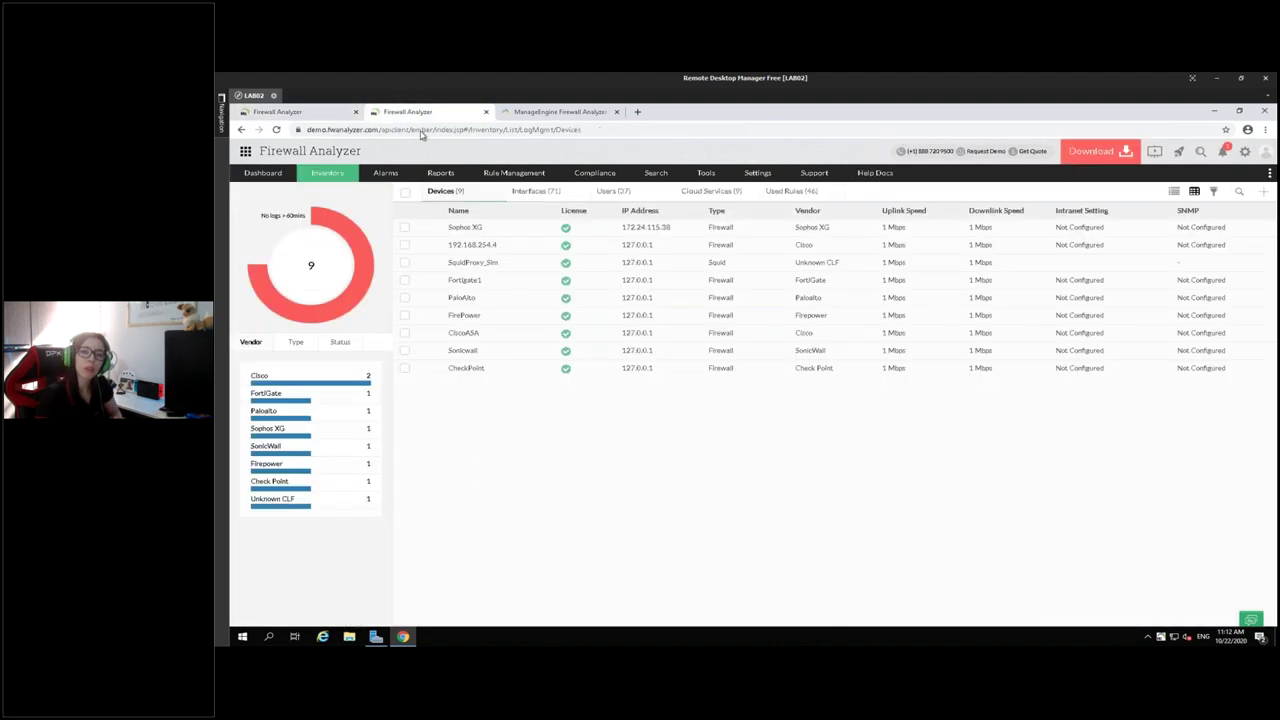
{"action": "left_click", "coordinate": [527, 177]}
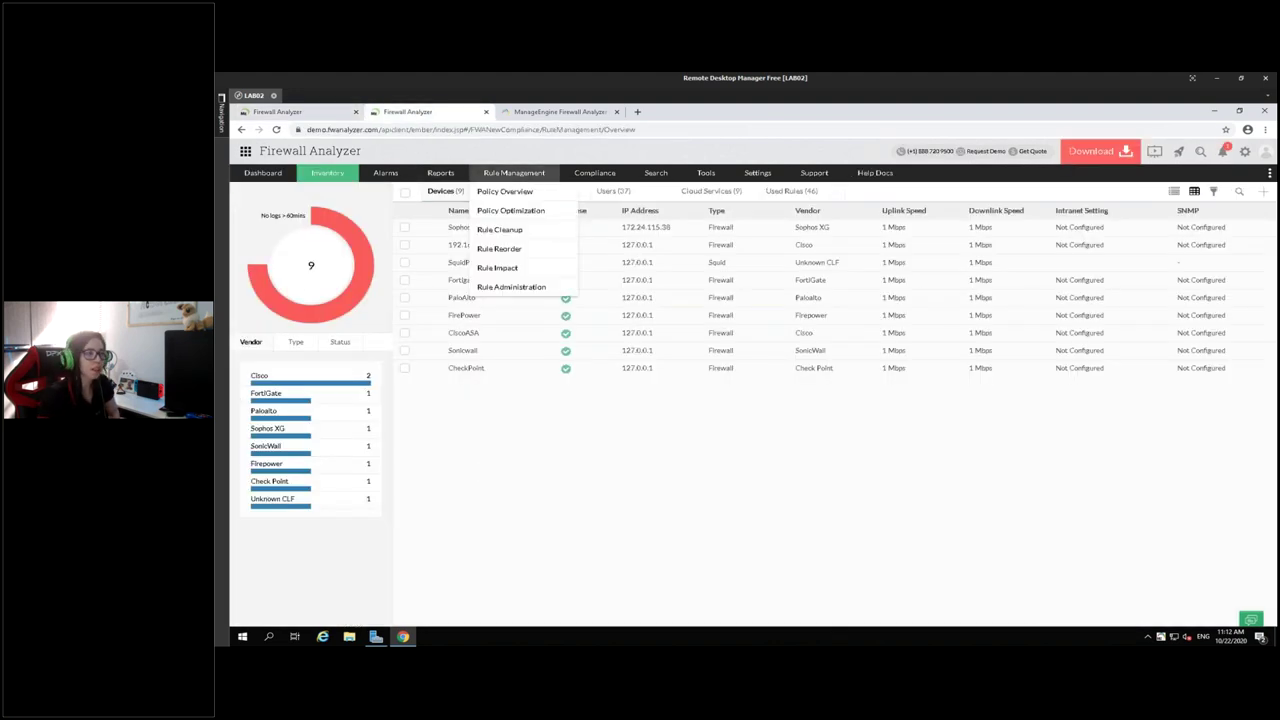
{"action": "left_click", "coordinate": [510, 196]}
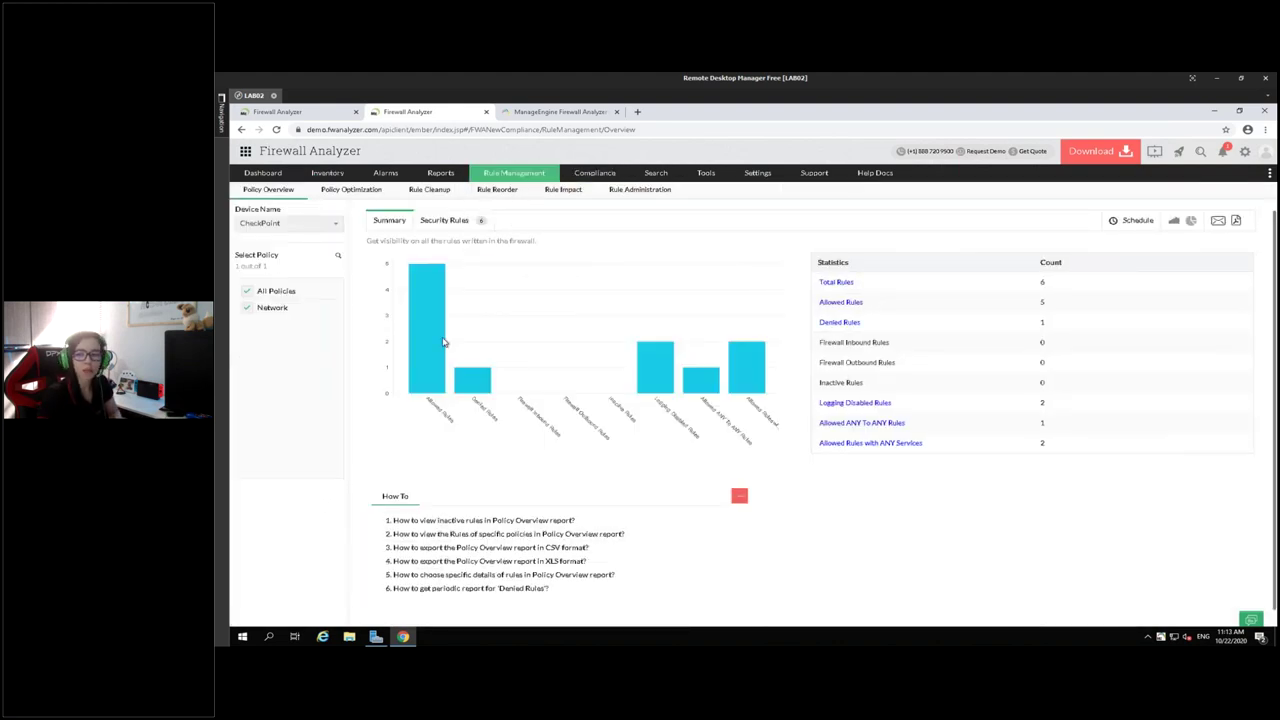
View the redundant rules in the CheckPoint policy optimization report and inspect the details of Rule1.
{"action": "left_click", "coordinate": [349, 192]}
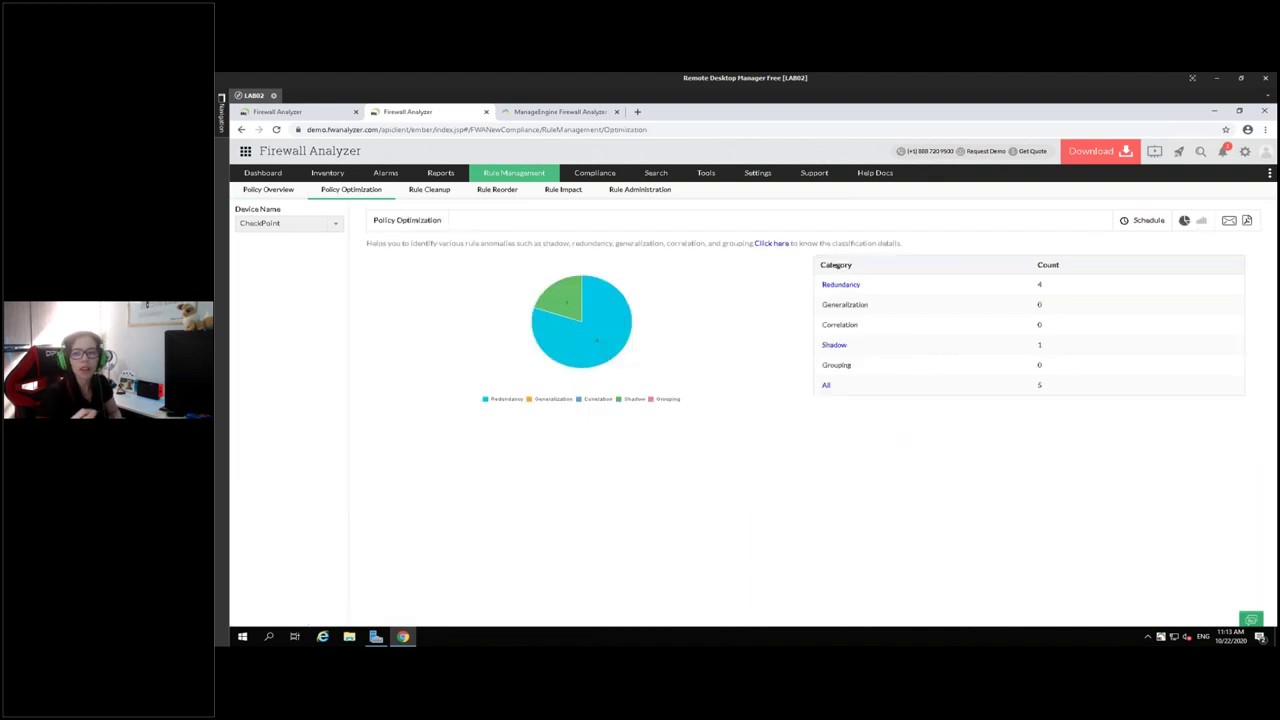
{"action": "left_click", "coordinate": [843, 285]}
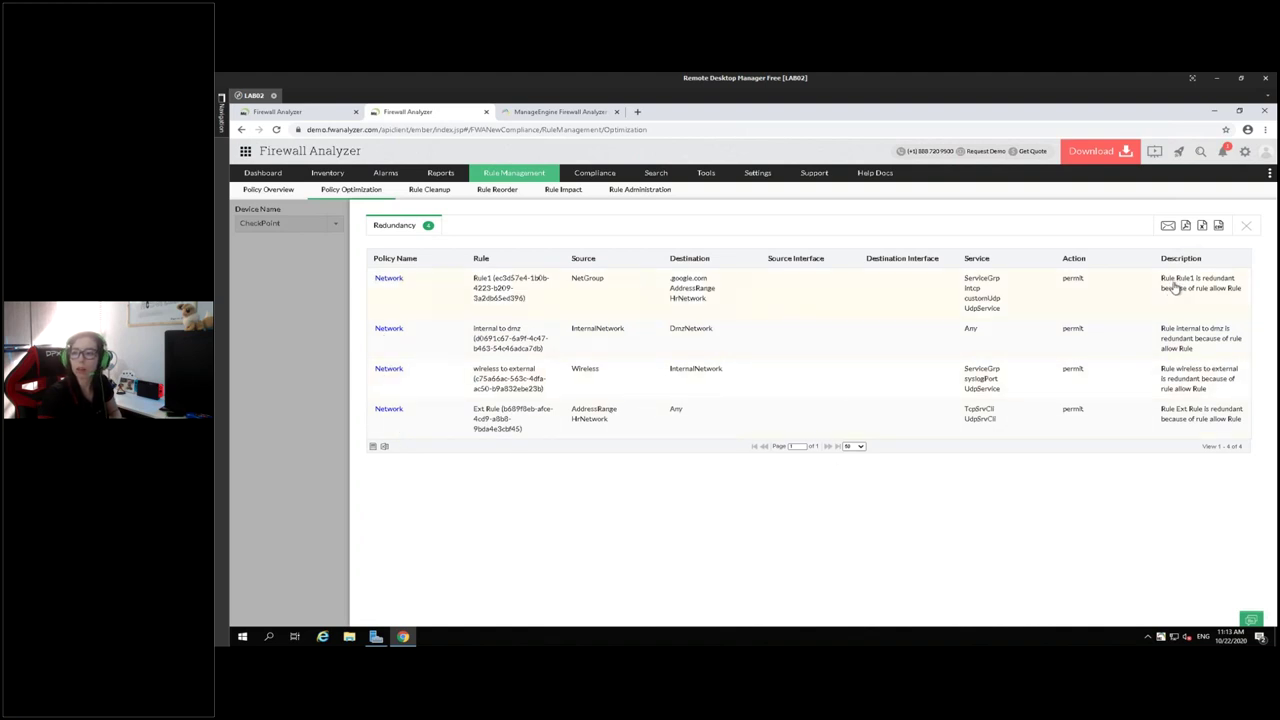
{"action": "left_click", "coordinate": [1223, 298]}
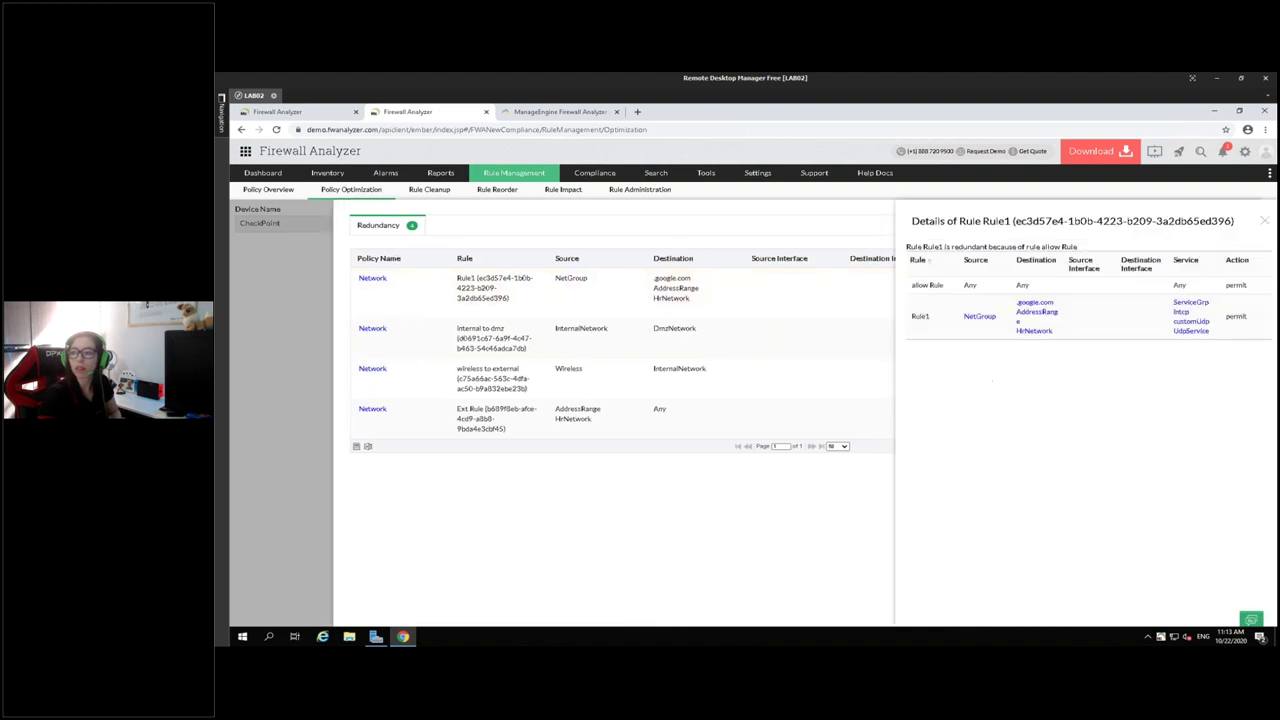
{"action": "left_click", "coordinate": [1265, 221]}
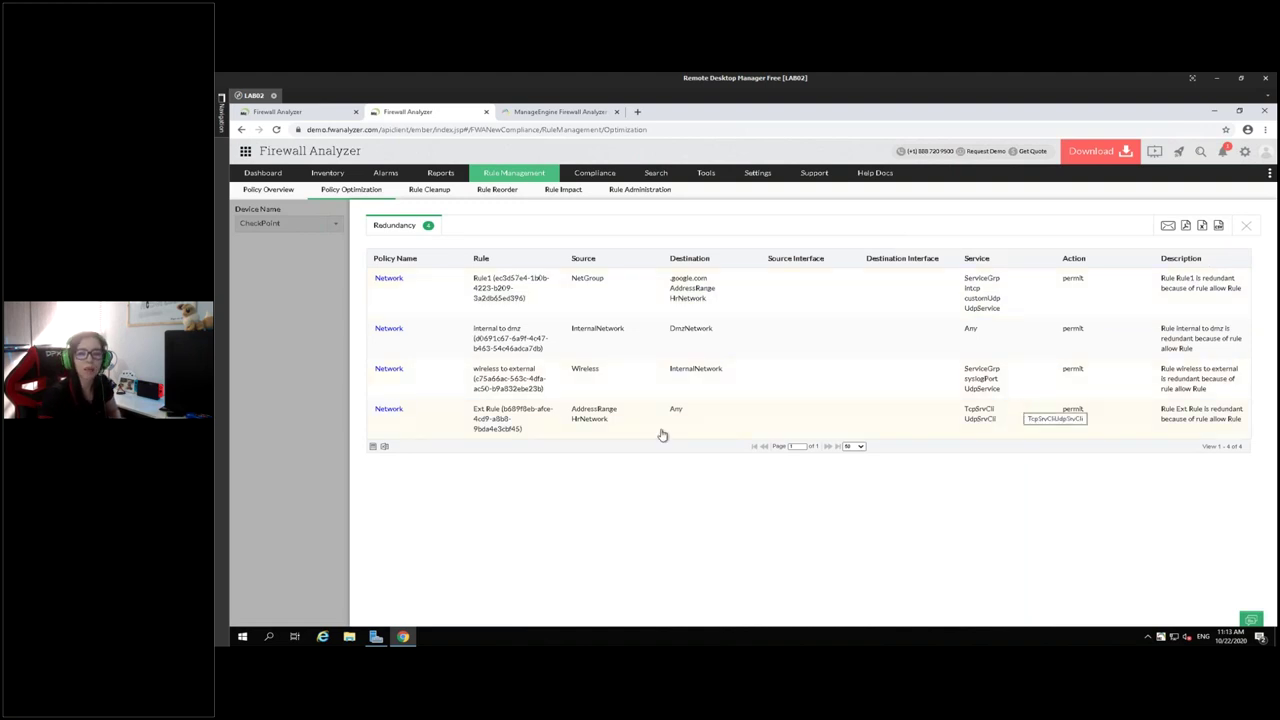
View the Rule Impact and Rule Reorder pages of the rule management.
{"action": "left_click", "coordinate": [555, 192]}
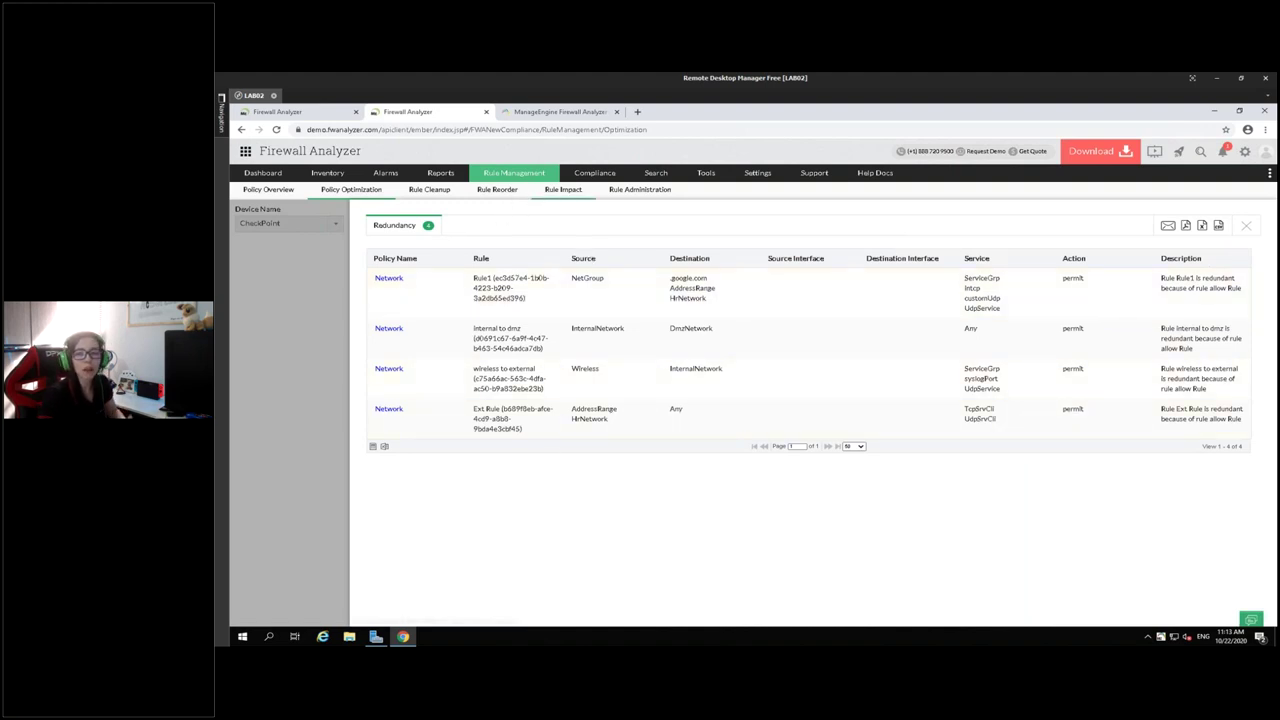
{"action": "left_click", "coordinate": [497, 191]}
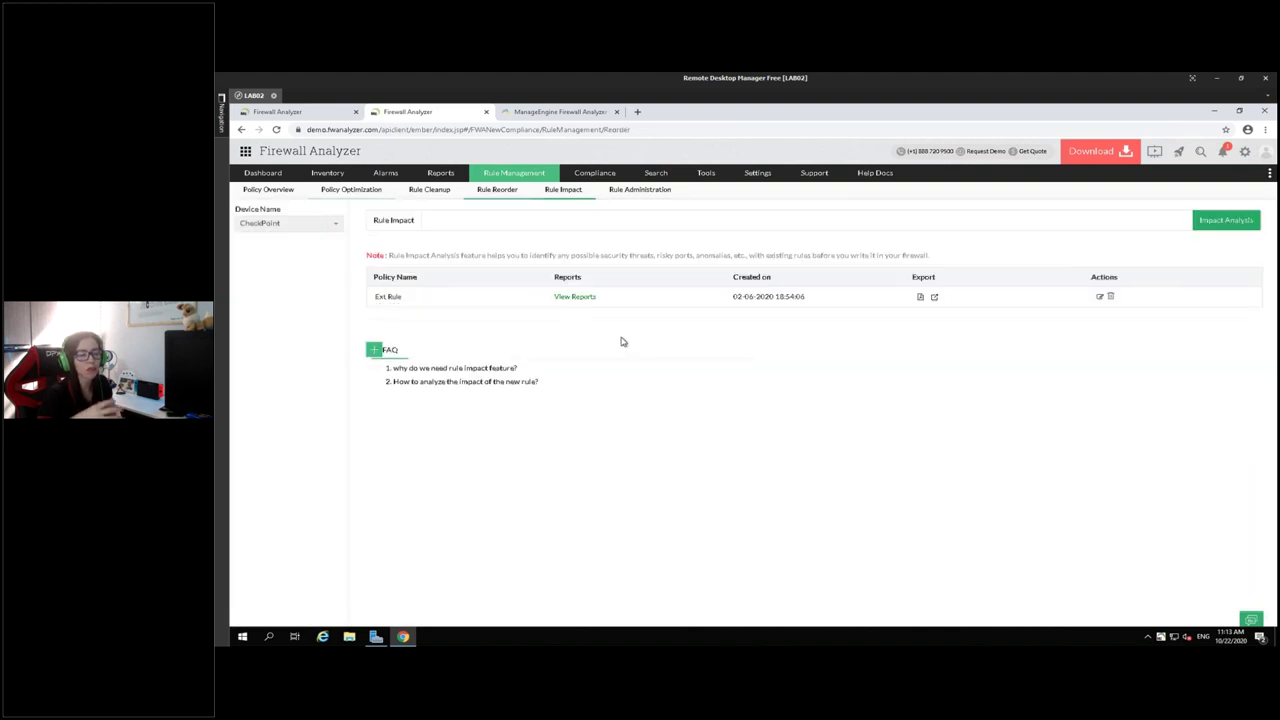
Open the compliance standards for CiscoASA and review the NERC-CIP, PCI DSS, SANS, NIST and ISO assessments.
{"action": "left_click", "coordinate": [597, 178]}
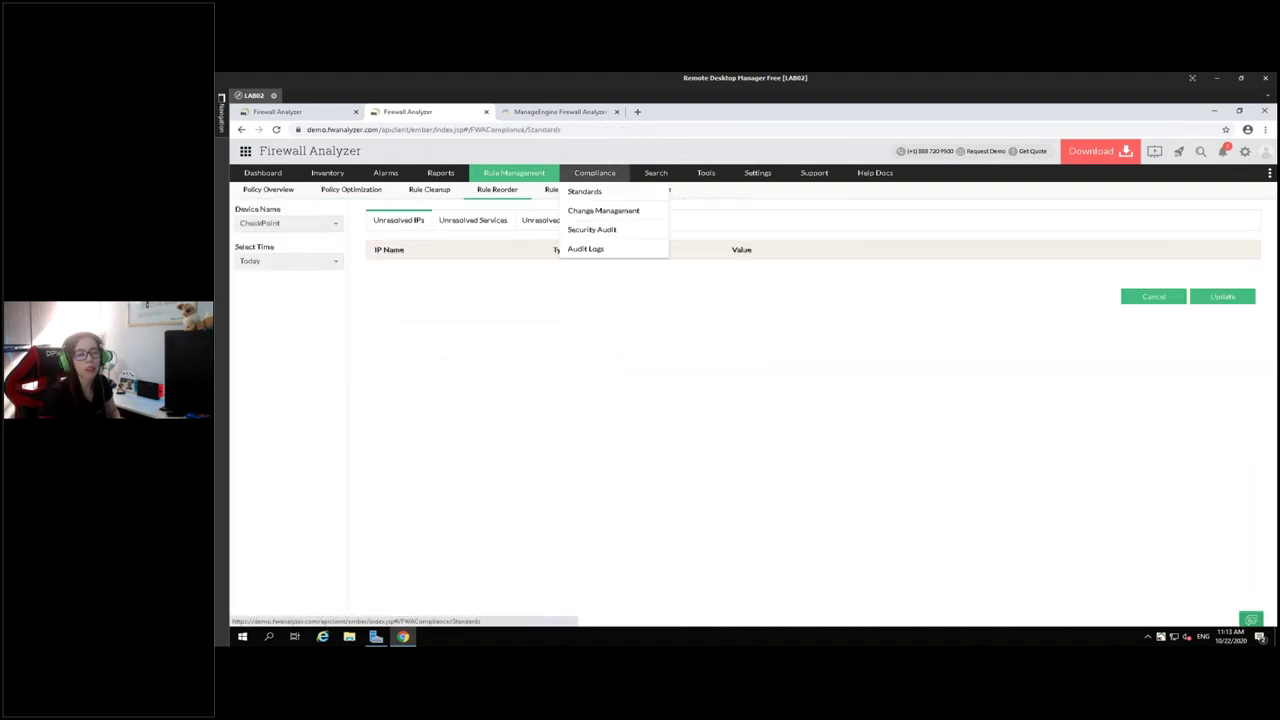
{"action": "left_click", "coordinate": [582, 192]}
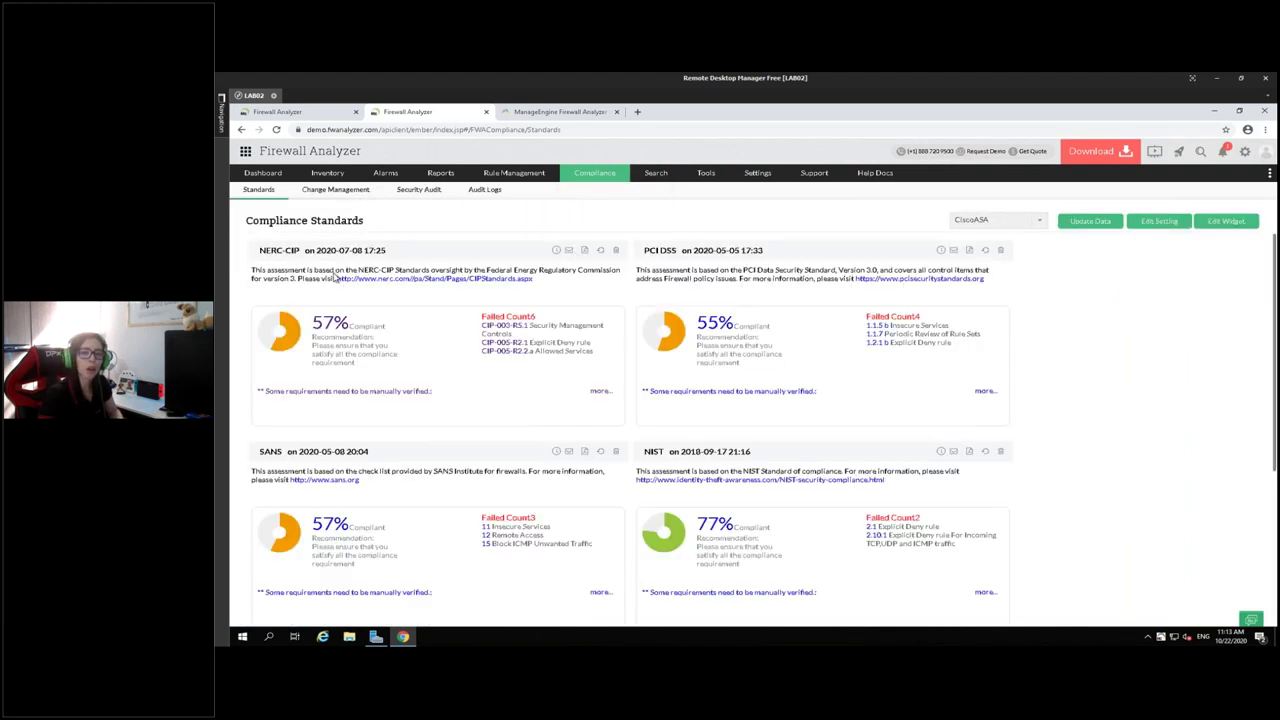
{"action": "scroll", "coordinate": [550, 445], "scroll_direction": "down", "scroll_amount": 1}
{"action": "scroll", "coordinate": [601, 483], "scroll_direction": "down", "scroll_amount": 3}
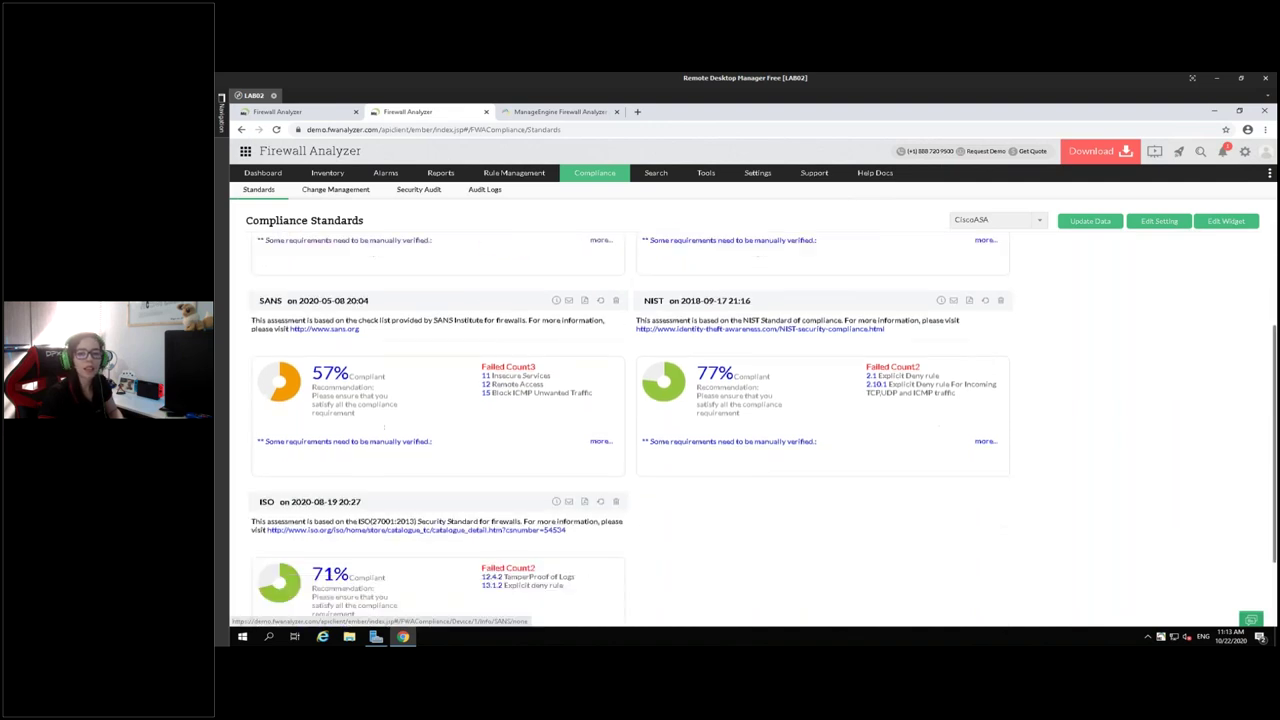
{"action": "scroll", "coordinate": [398, 470], "scroll_direction": "down", "scroll_amount": 1}
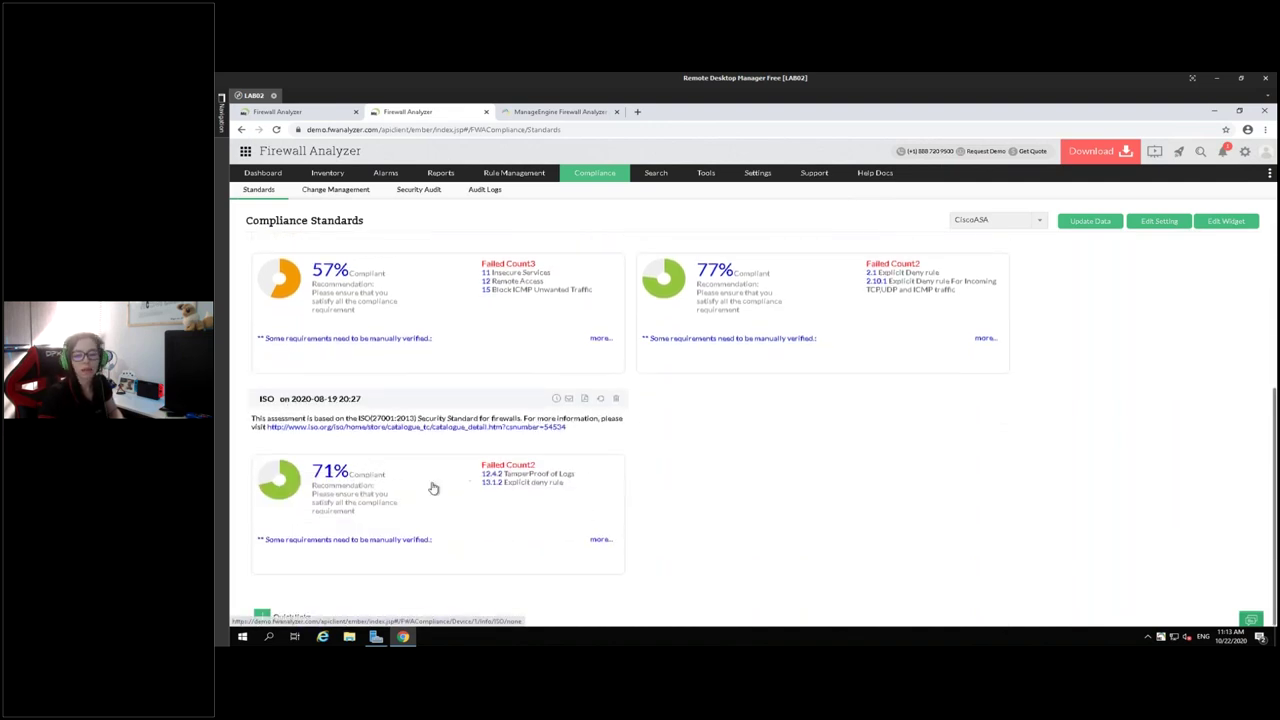
{"action": "scroll", "coordinate": [519, 534], "scroll_direction": "up", "scroll_amount": 5}
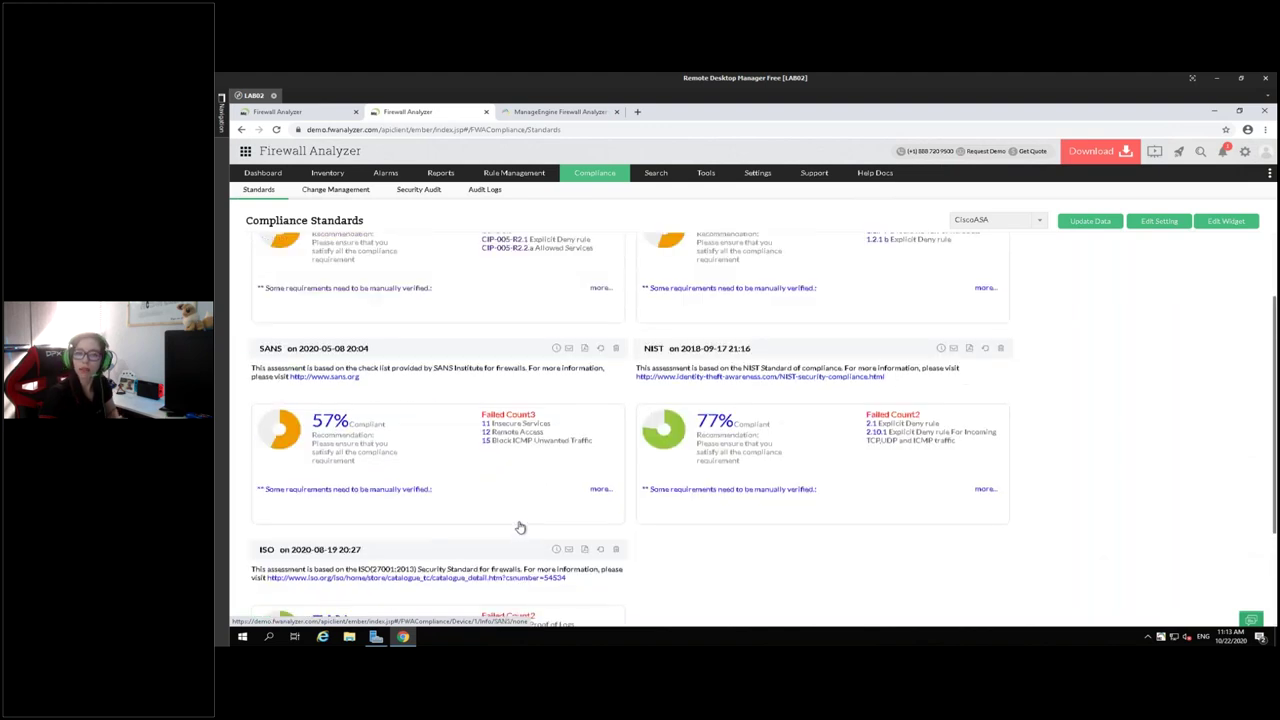
Open the CiscoASA NERC-CIP compliance report and examine its list of requirements with their statuses.
{"action": "left_click", "coordinate": [392, 346]}
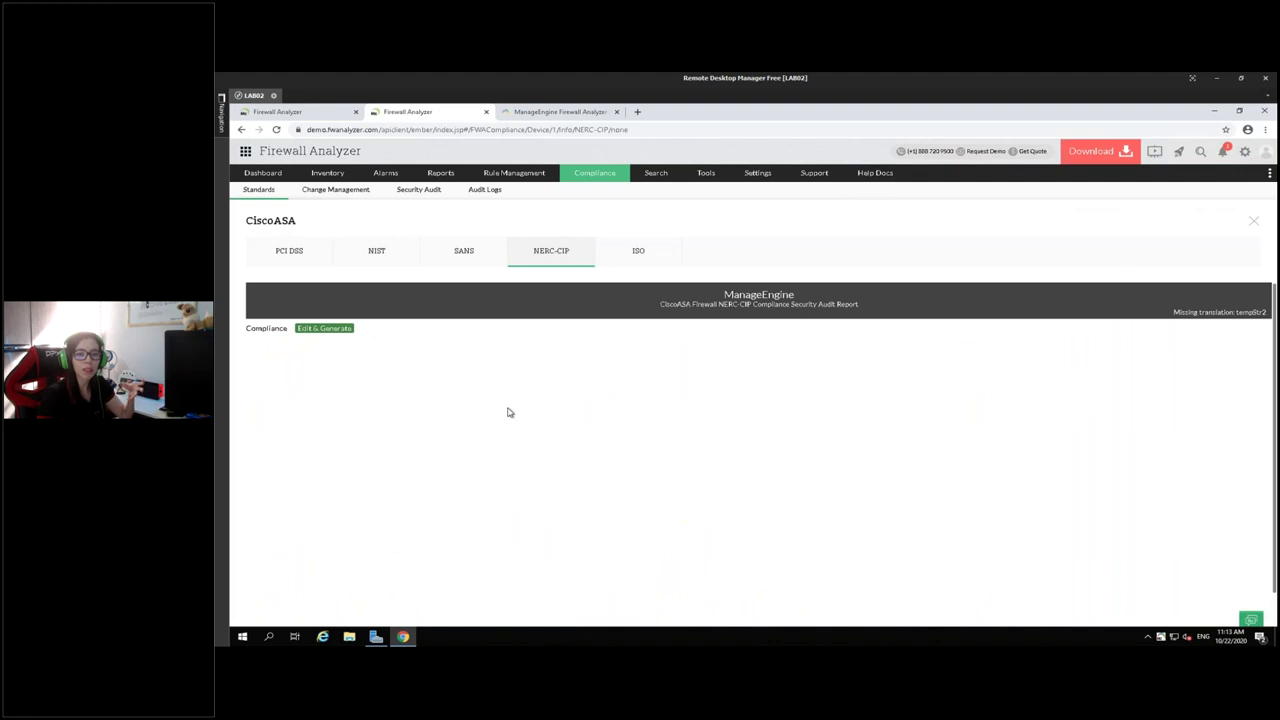
{"action": "scroll", "coordinate": [290, 340], "scroll_direction": "down", "scroll_amount": 1}
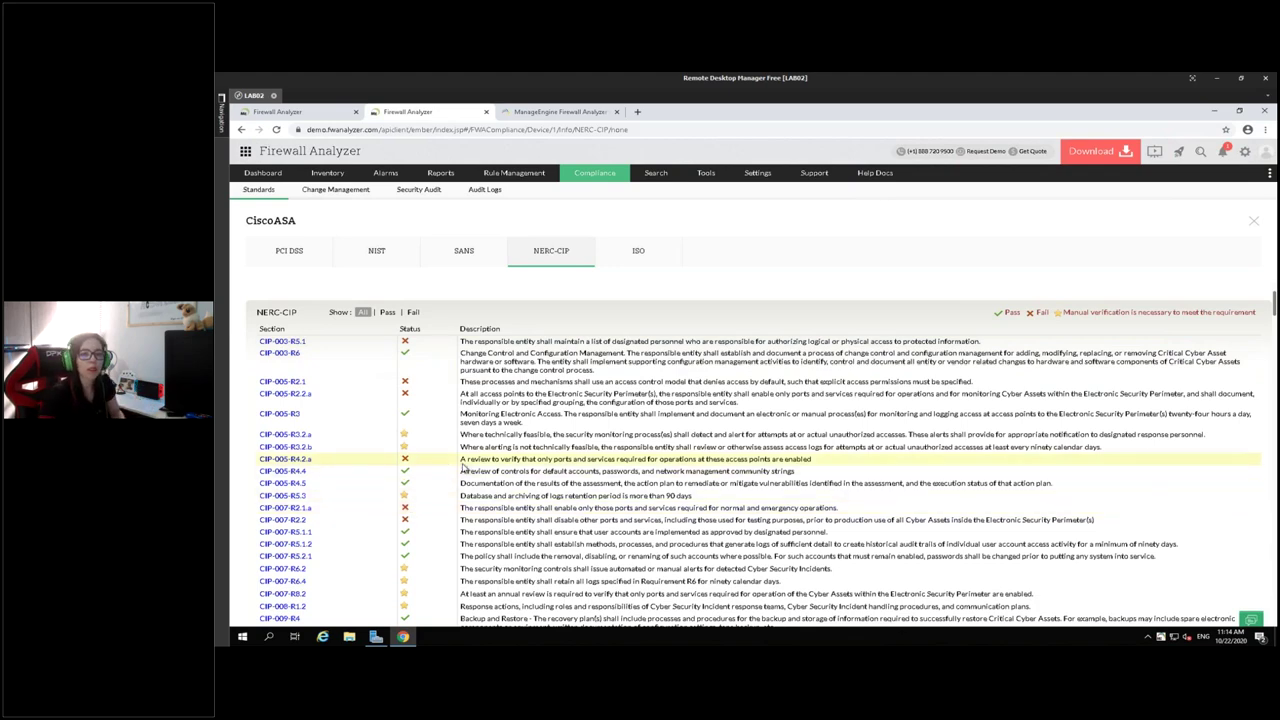
{"action": "scroll", "coordinate": [463, 466], "scroll_direction": "down", "scroll_amount": 5}
{"action": "scroll", "coordinate": [463, 460], "scroll_direction": "up", "scroll_amount": 3}
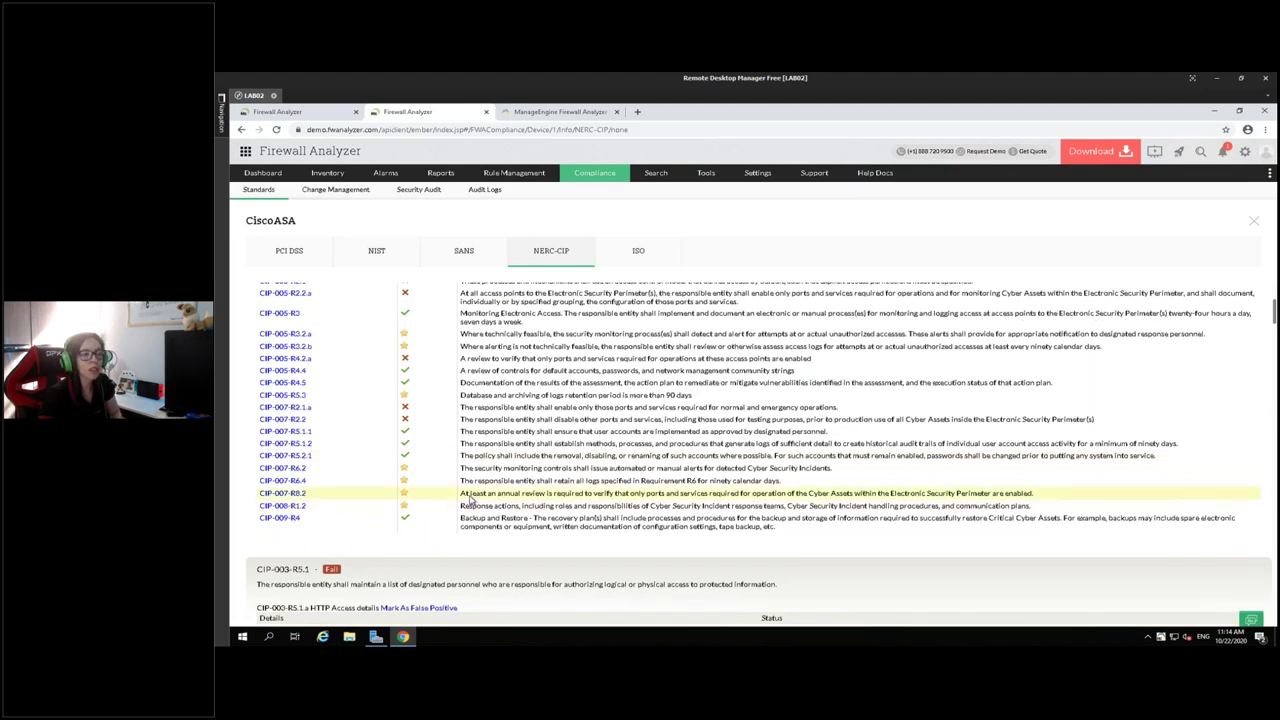
{"action": "scroll", "coordinate": [470, 500], "scroll_direction": "up", "scroll_amount": 3}
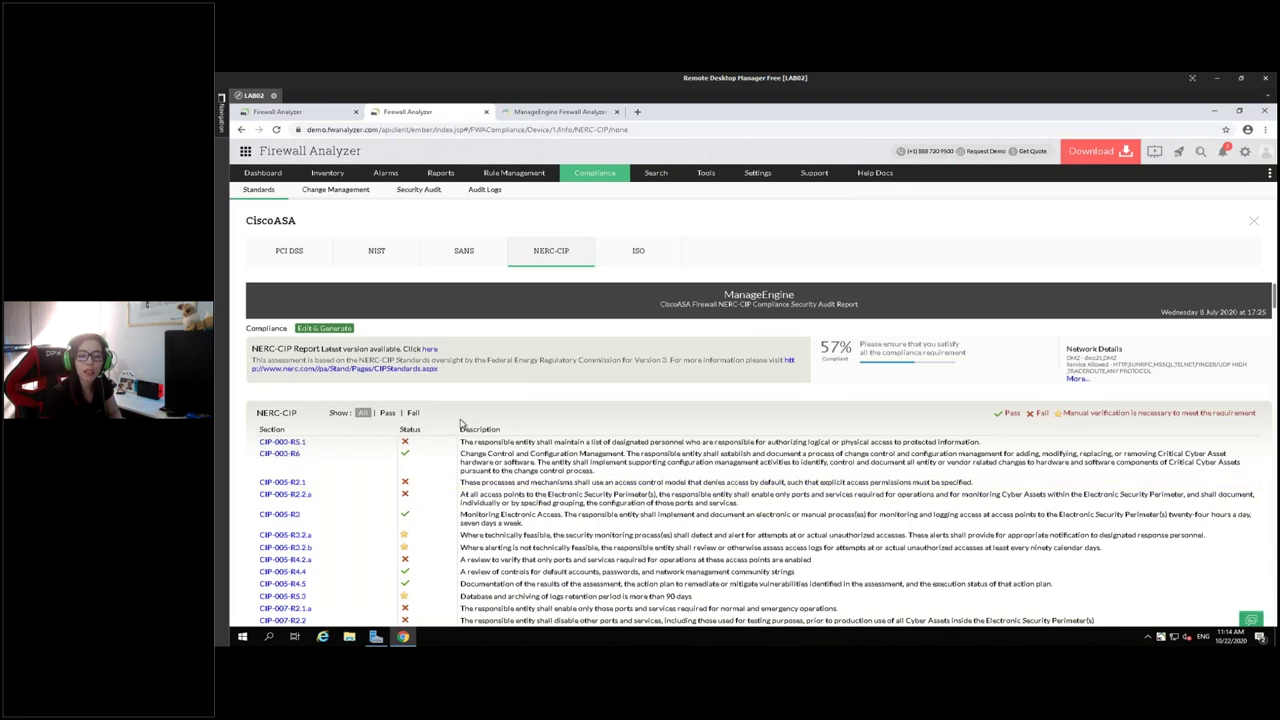
{"action": "scroll", "coordinate": [468, 424], "scroll_direction": "down", "scroll_amount": 3}
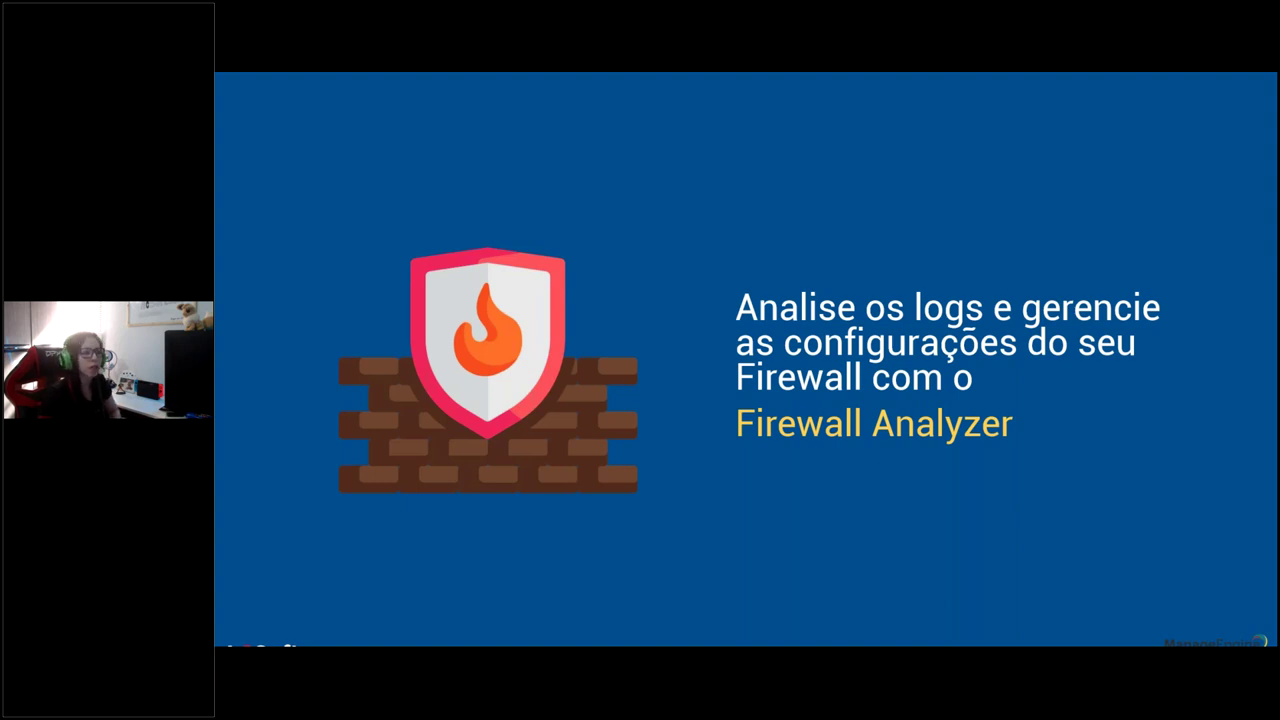
{"action": "key", "text": "Right"}
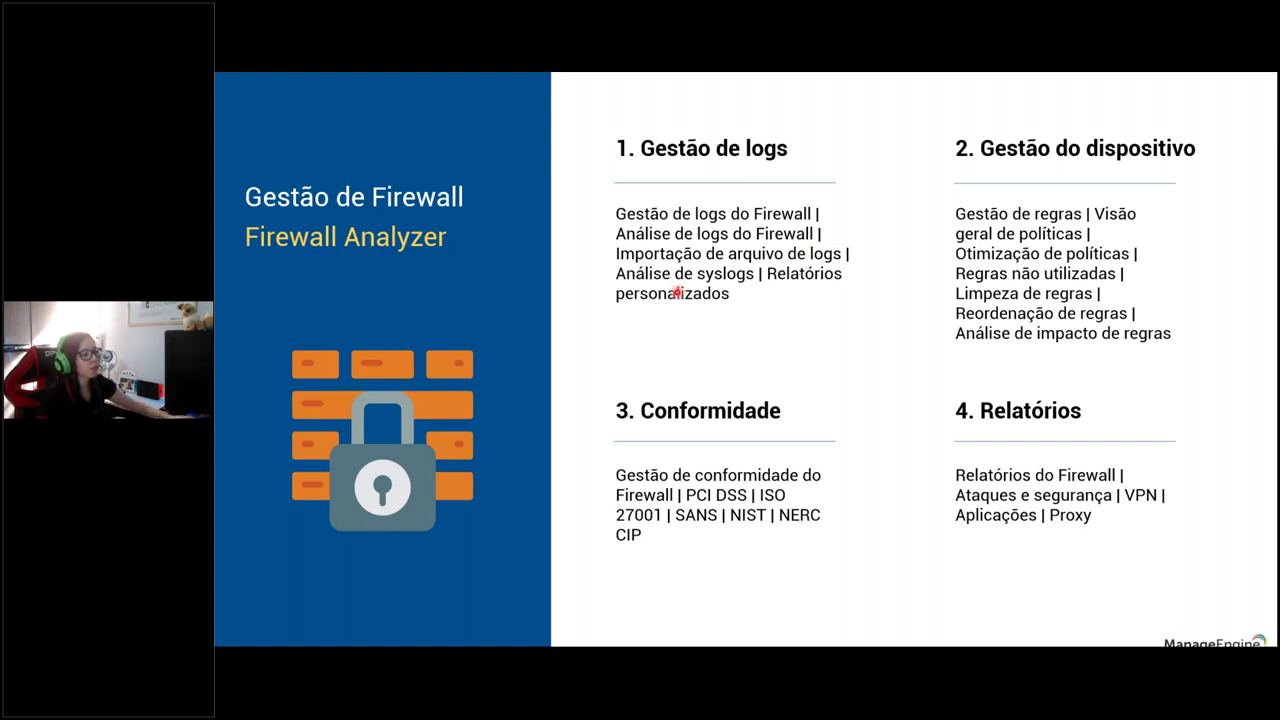
Return to the local lab02 instance, reload it from its base address lab02:8060 and dismiss the getting-started dialog.
{"action": "key", "text": "alt+Tab"}
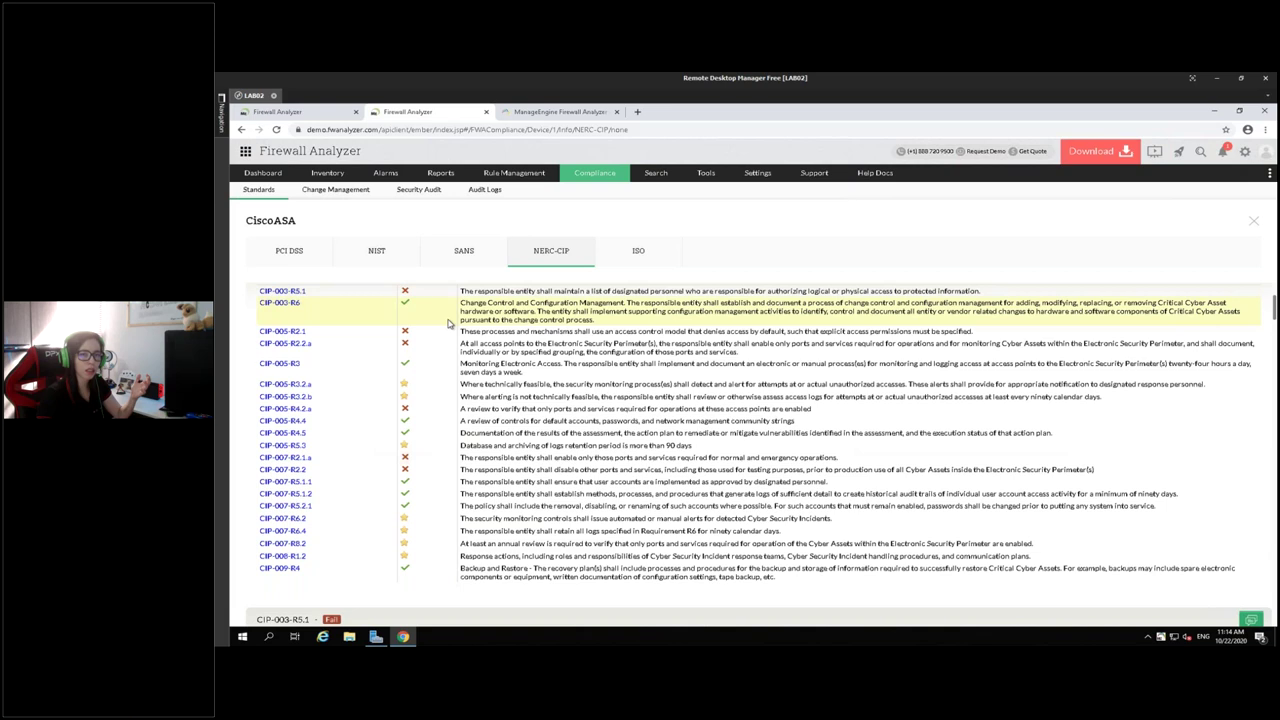
{"action": "left_click", "coordinate": [290, 112]}
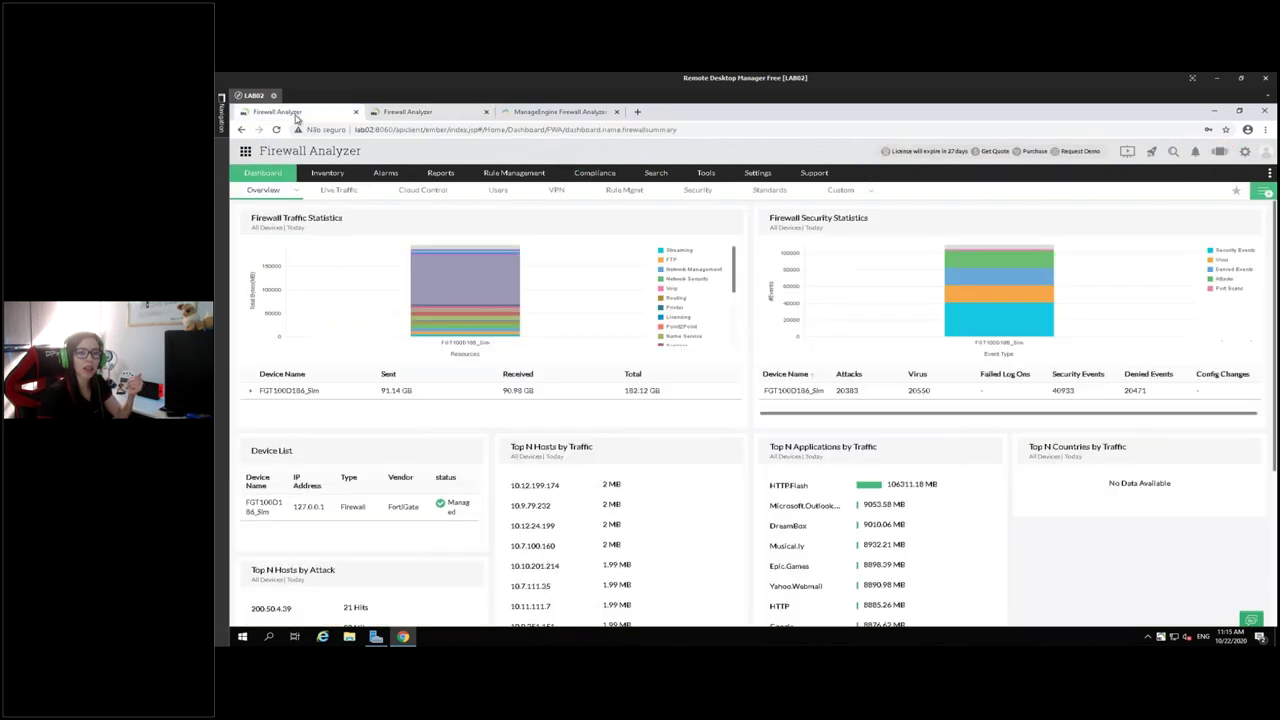
{"action": "left_click_drag", "start_coordinate": [393, 130], "coordinate": [690, 130]}
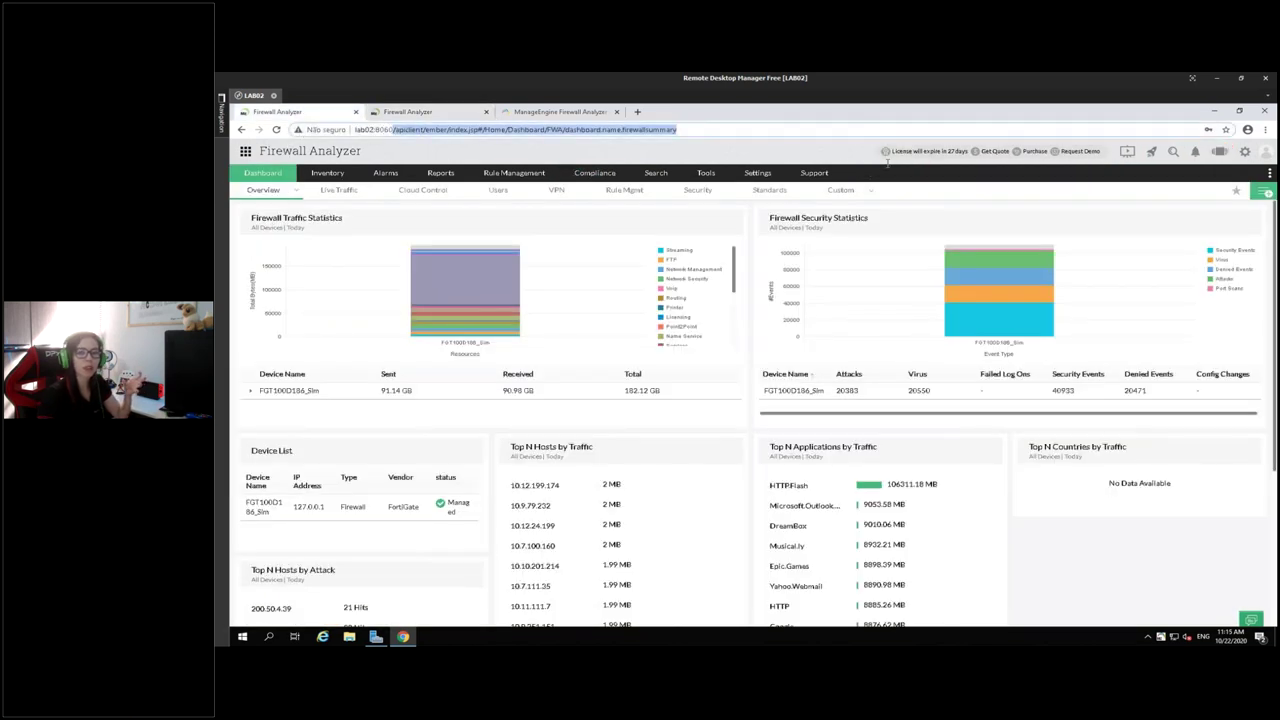
{"action": "key", "text": "BackSpace"}
{"action": "key", "text": "Return"}
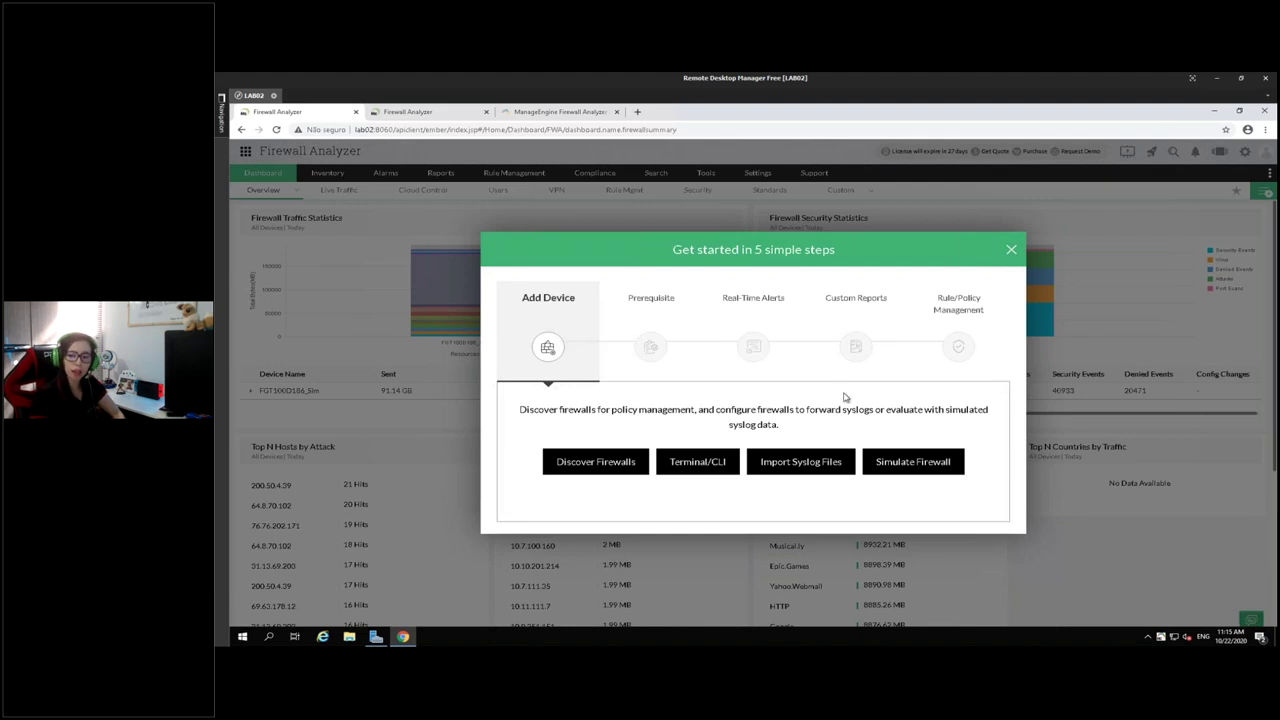
{"action": "left_click", "coordinate": [1011, 250]}
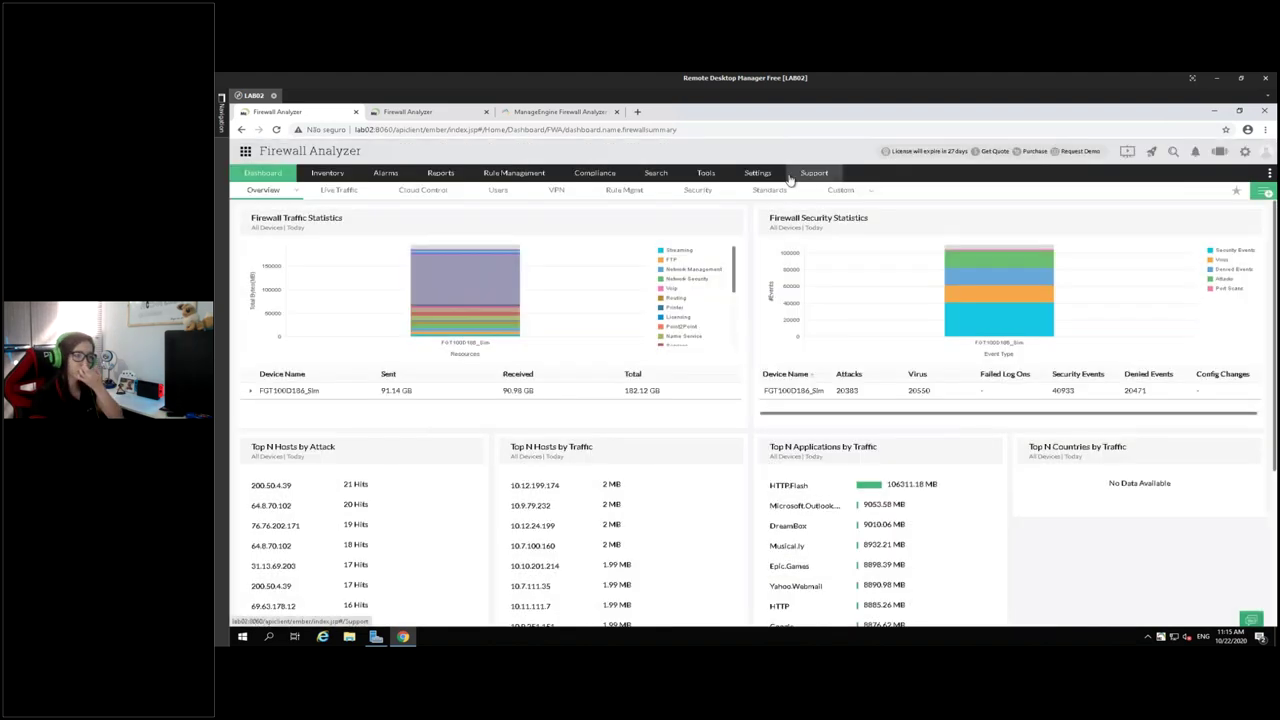
View the Logging options of the System Settings and the SSL configuration in the Security Settings.
{"action": "mouse_move", "coordinate": [760, 180]}
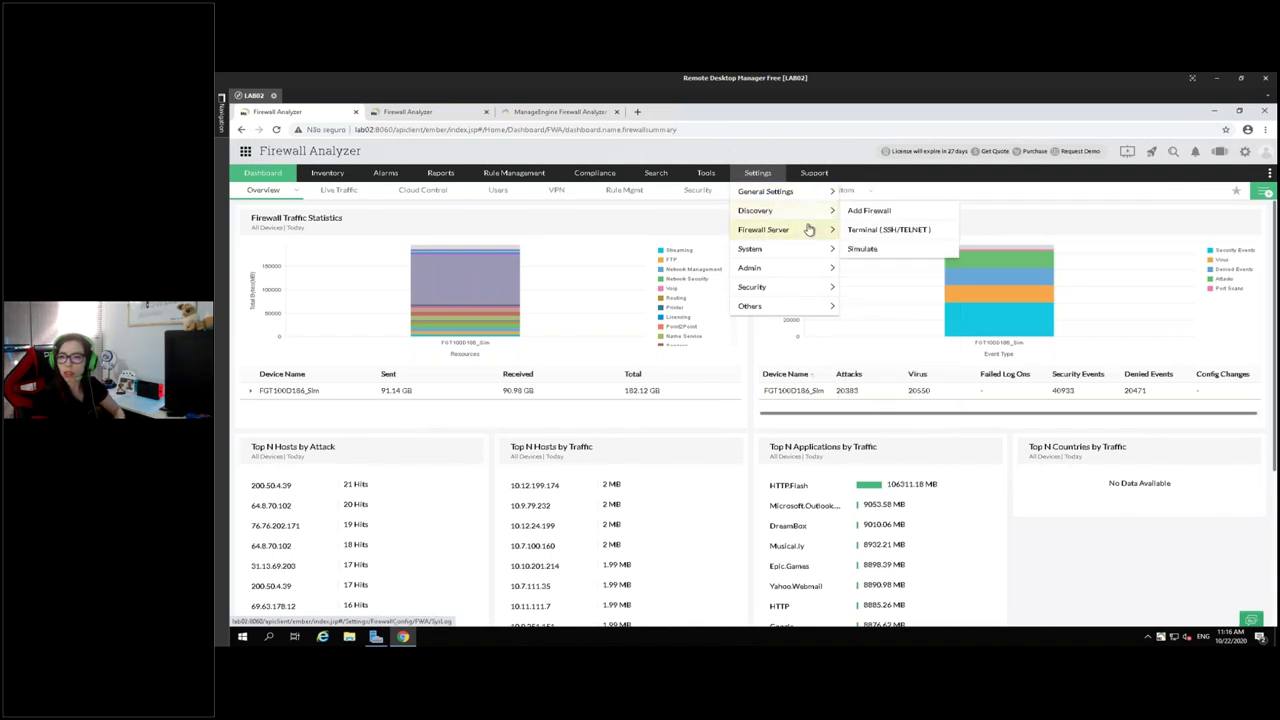
{"action": "mouse_move", "coordinate": [790, 247]}
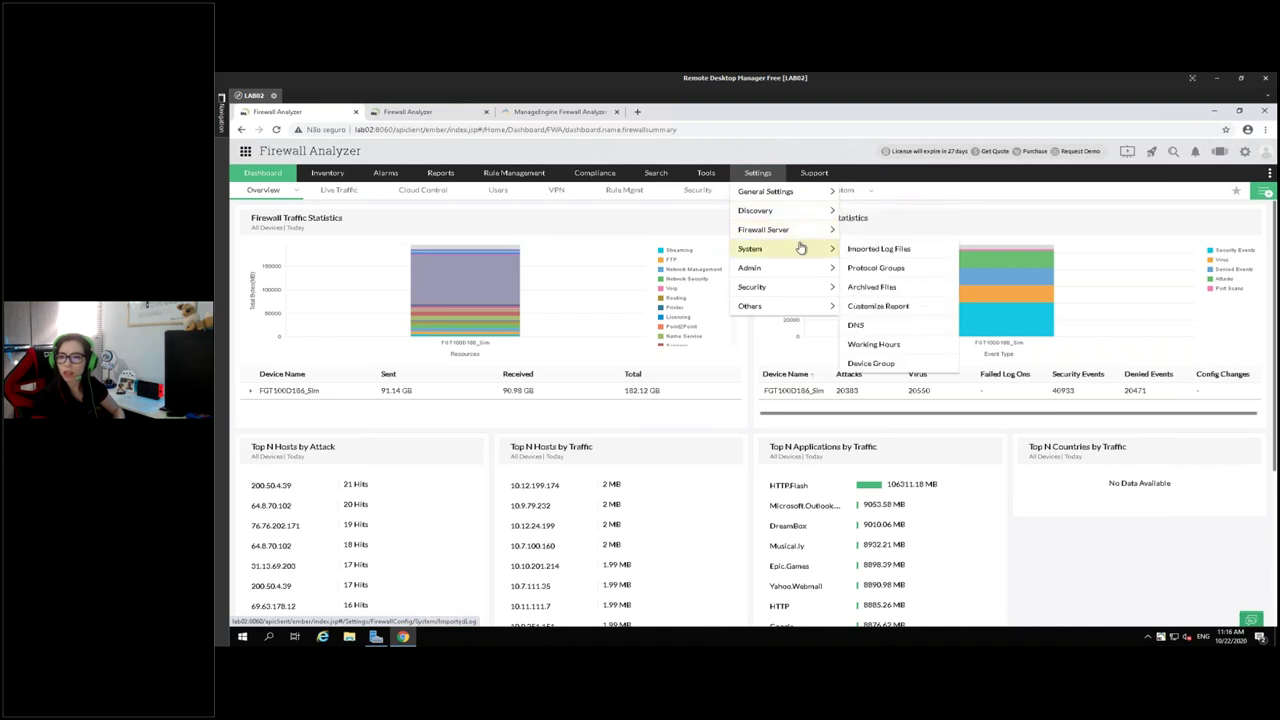
{"action": "mouse_move", "coordinate": [792, 270]}
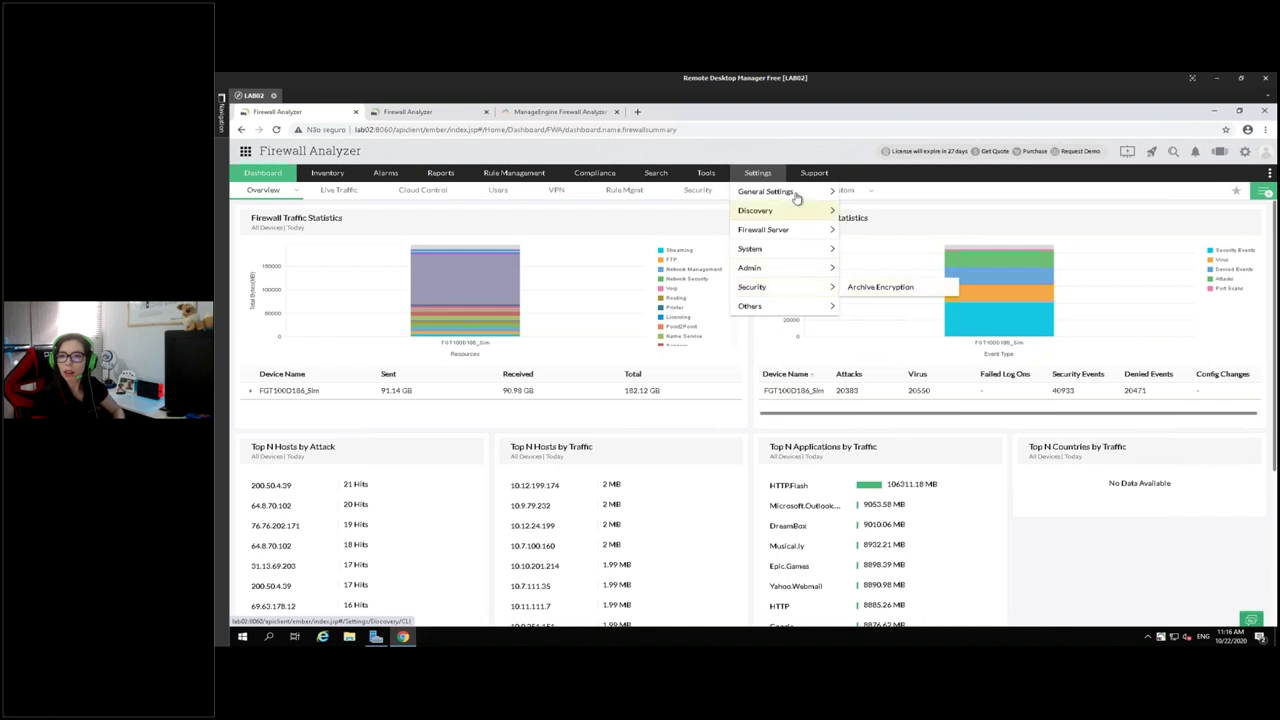
{"action": "left_click", "coordinate": [757, 175]}
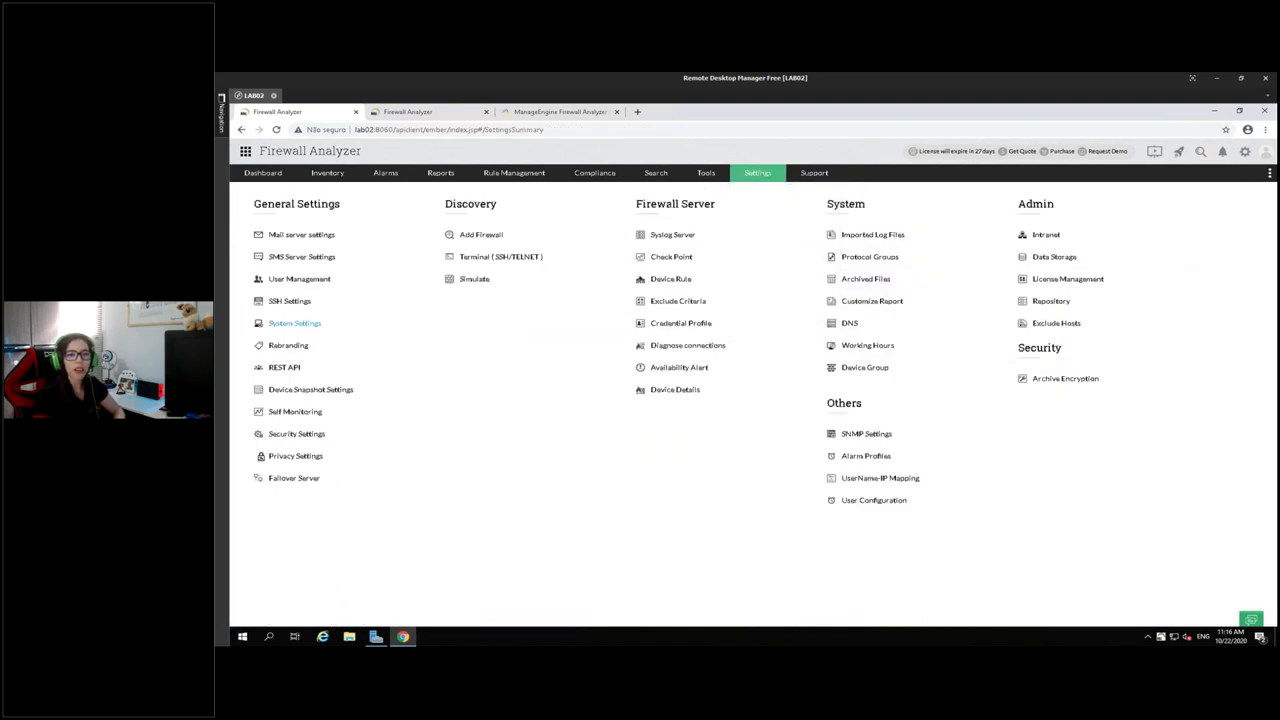
{"action": "left_click", "coordinate": [303, 323]}
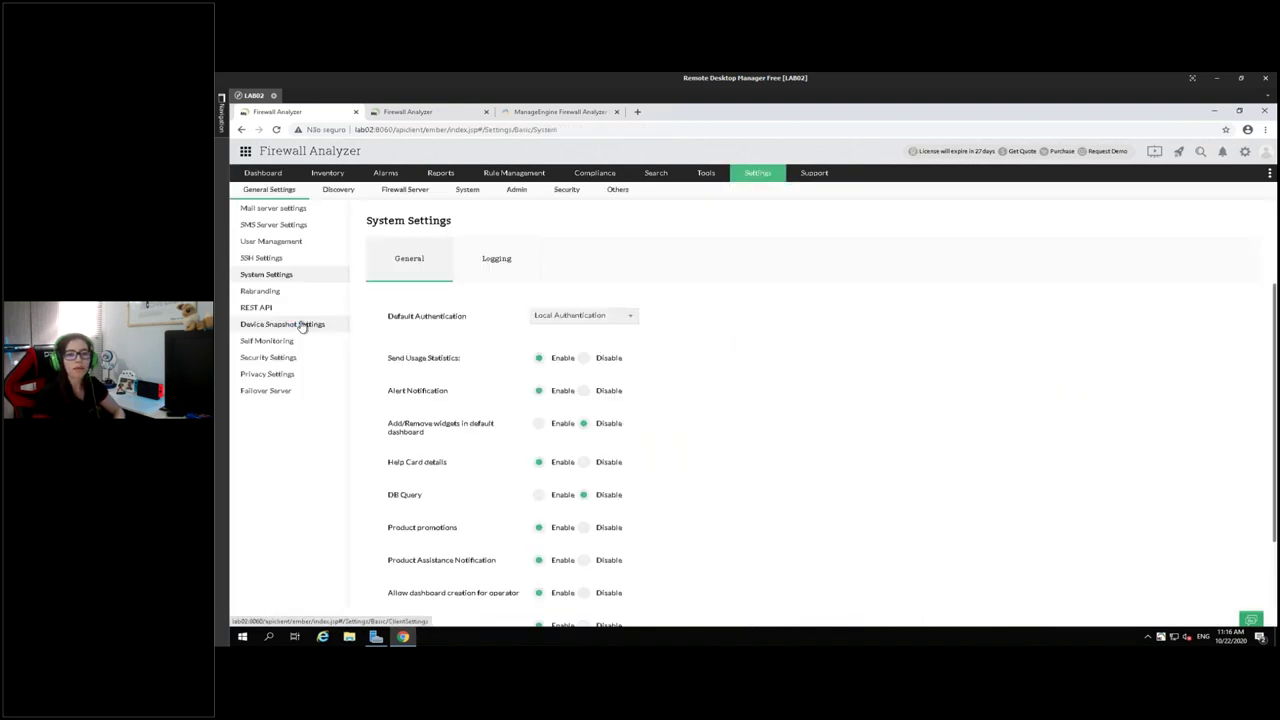
{"action": "left_click", "coordinate": [491, 272]}
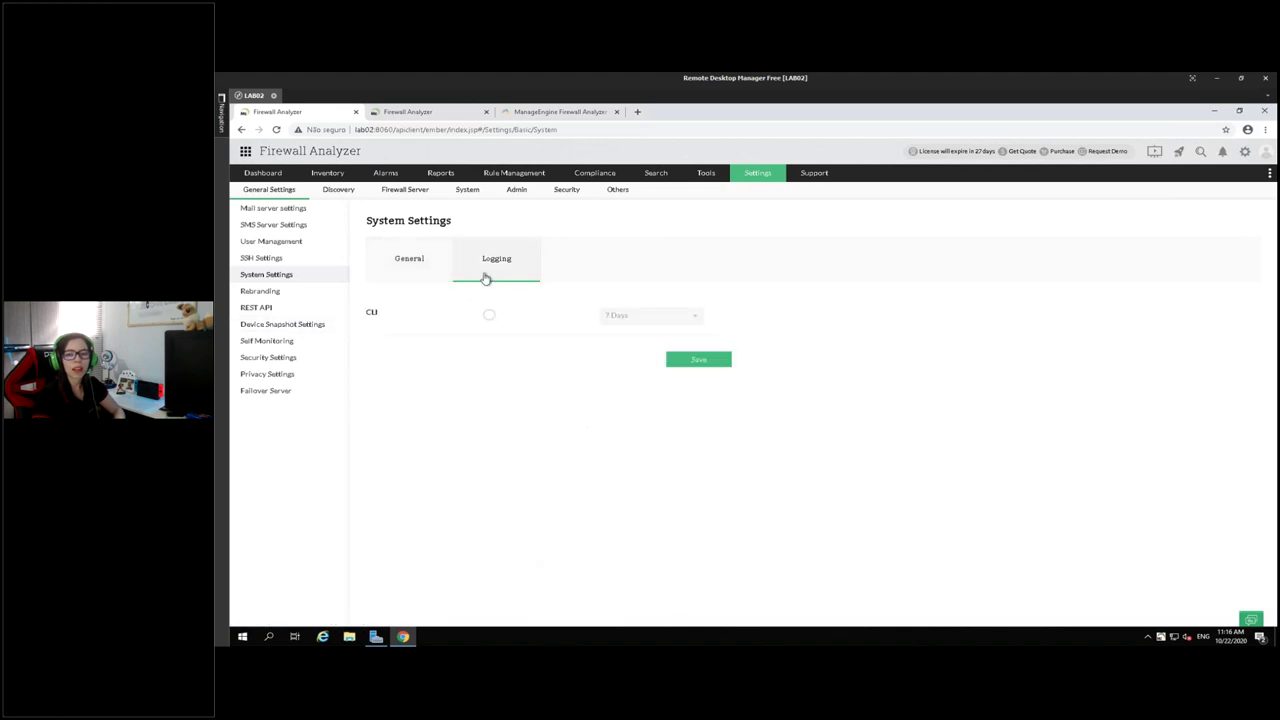
{"action": "left_click", "coordinate": [272, 359]}
Open the Syslog Server settings of the firewall server to view the listening port.
{"action": "mouse_move", "coordinate": [737, 180]}
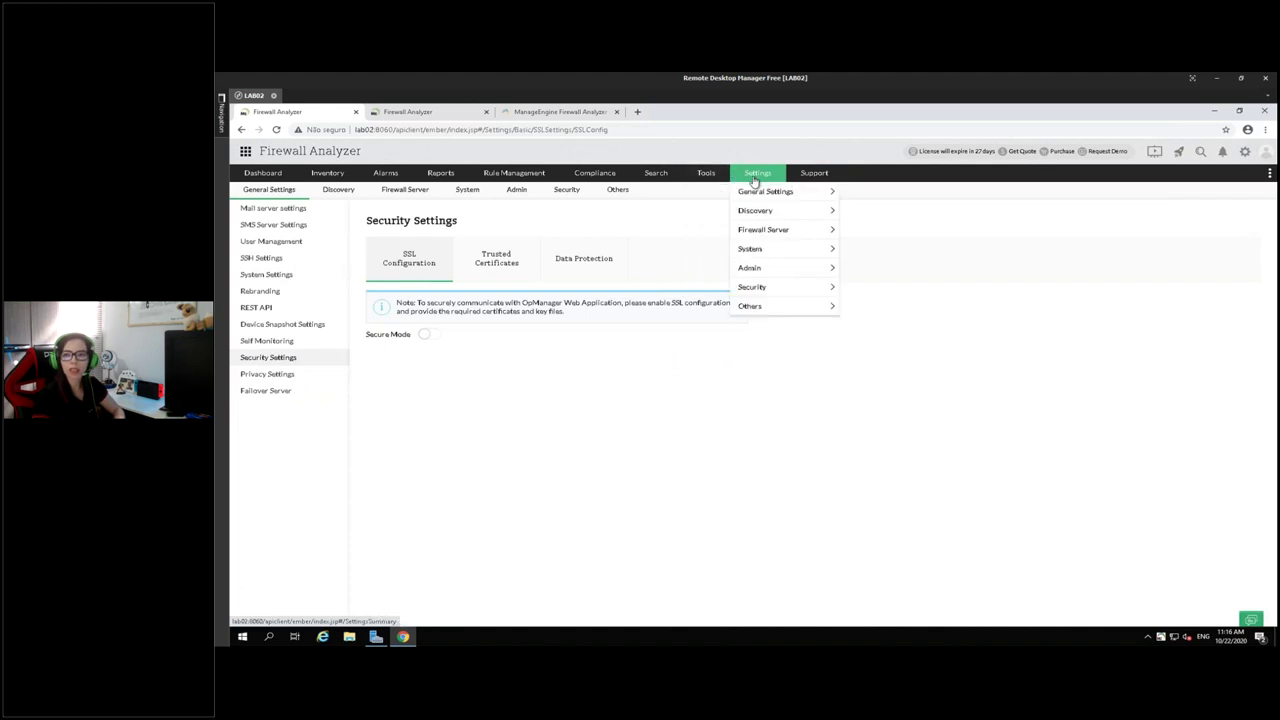
{"action": "left_click", "coordinate": [757, 177]}
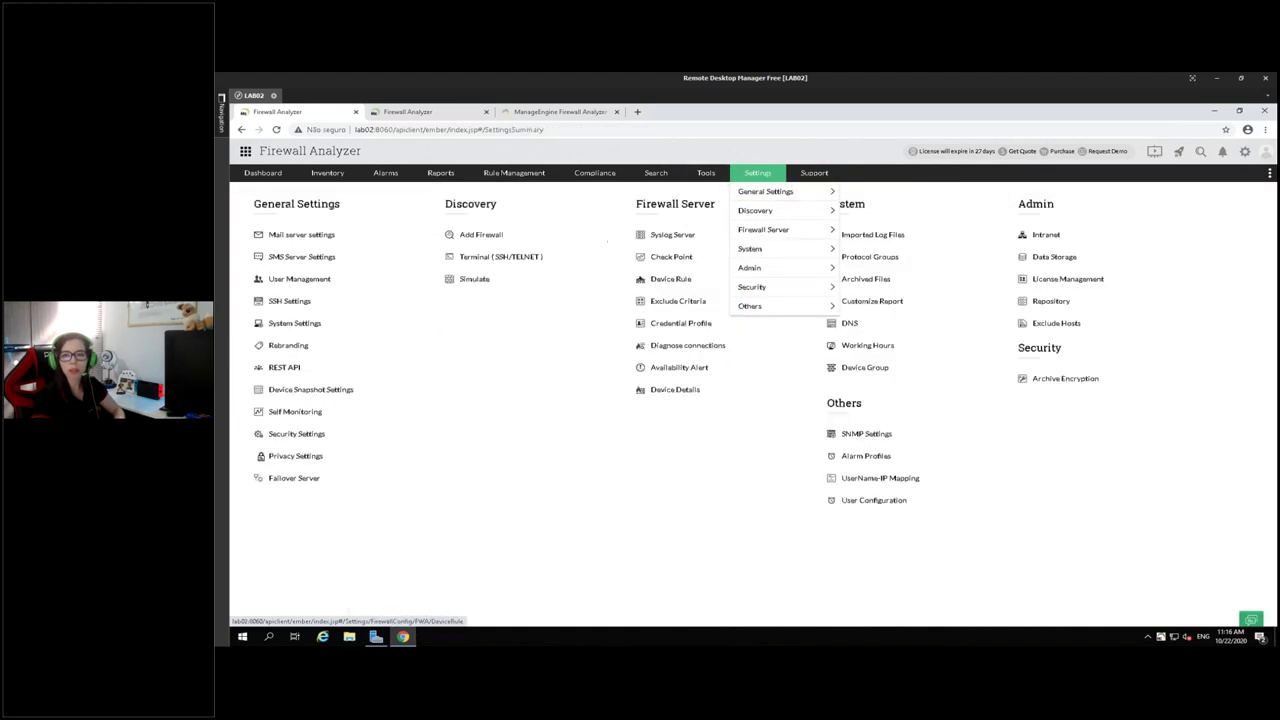
{"action": "left_click", "coordinate": [668, 235]}
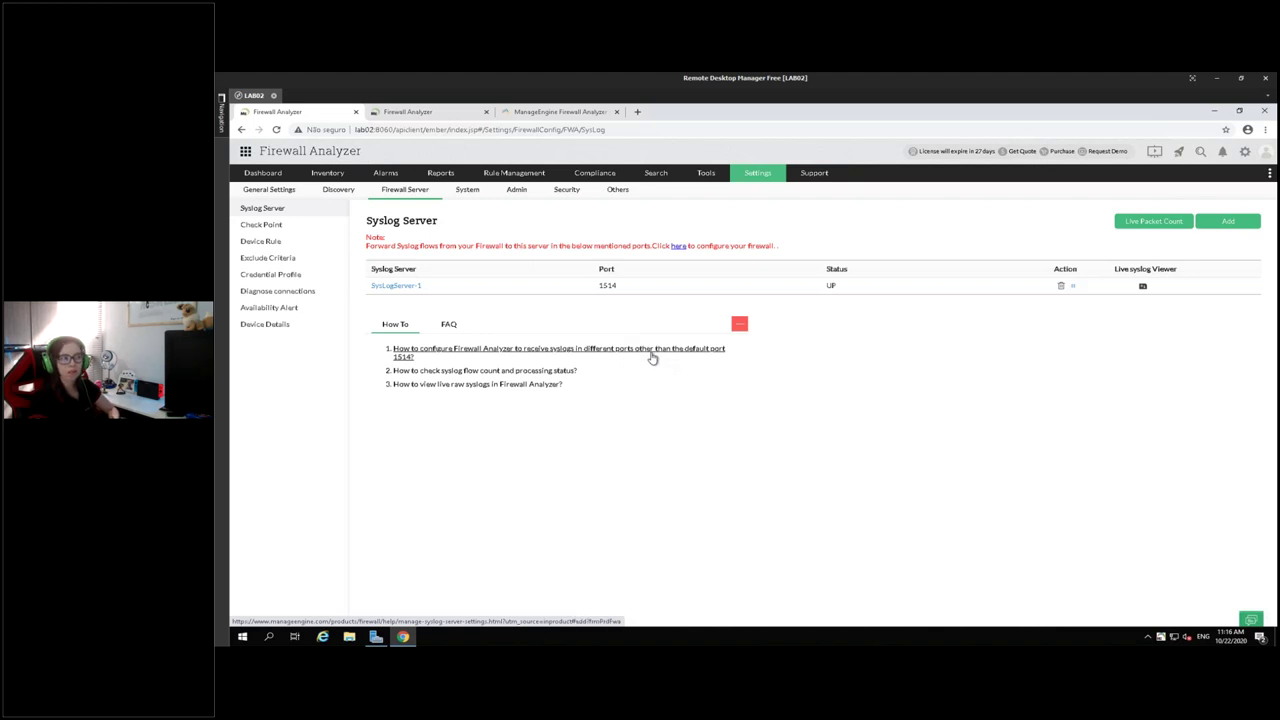
Open the device inventory, and view the Live Traffic and Cloud Control dashboards.
{"action": "left_click", "coordinate": [321, 188]}
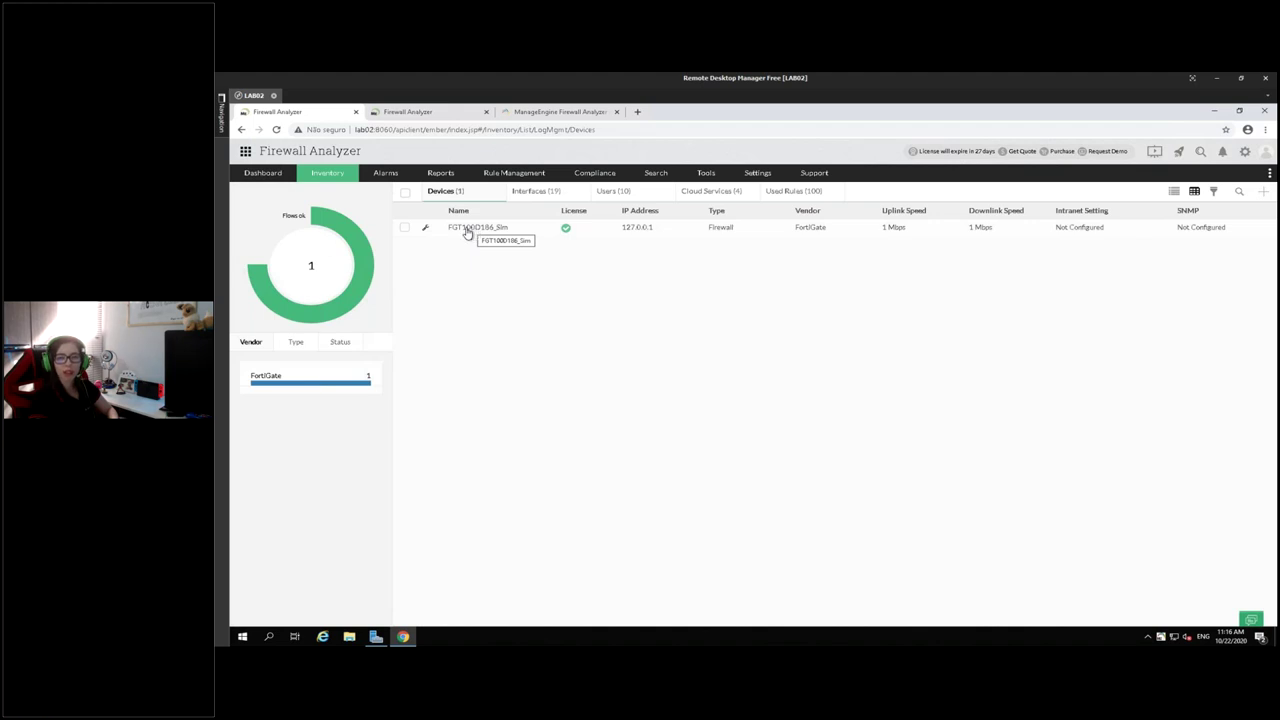
{"action": "mouse_move", "coordinate": [275, 180]}
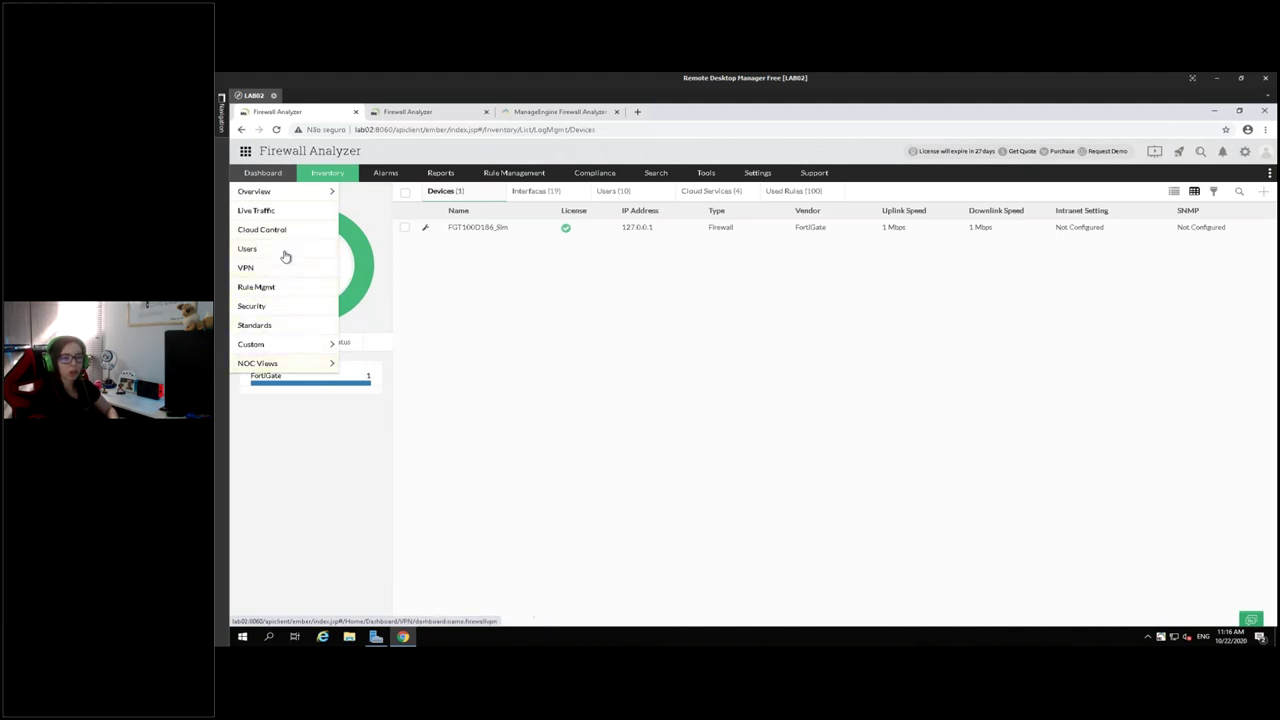
{"action": "left_click", "coordinate": [262, 211]}
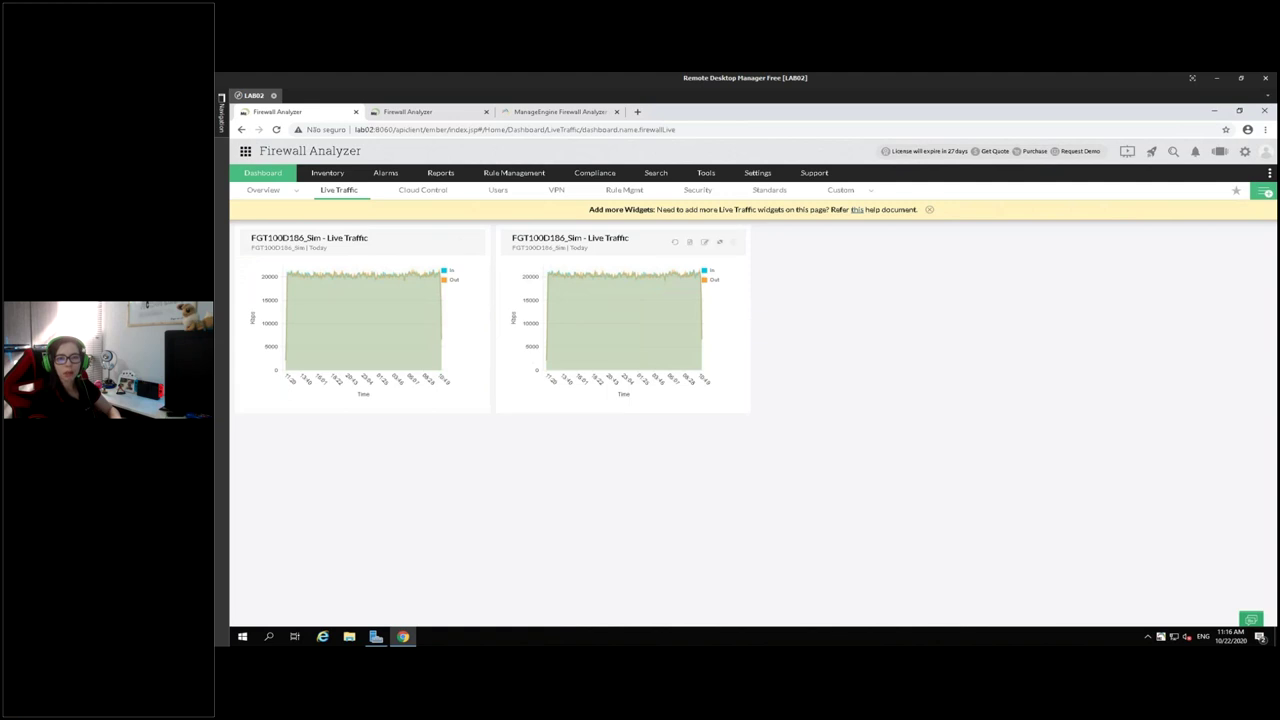
{"action": "mouse_move", "coordinate": [288, 191]}
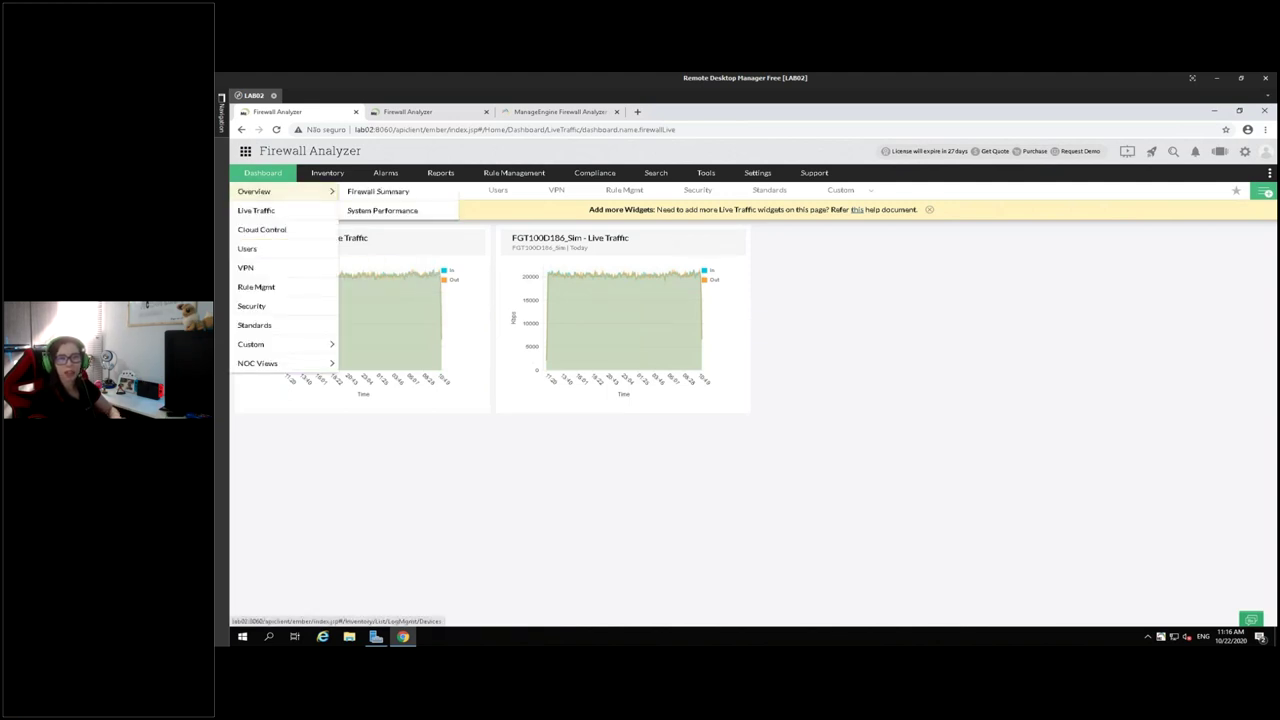
{"action": "left_click", "coordinate": [412, 193]}
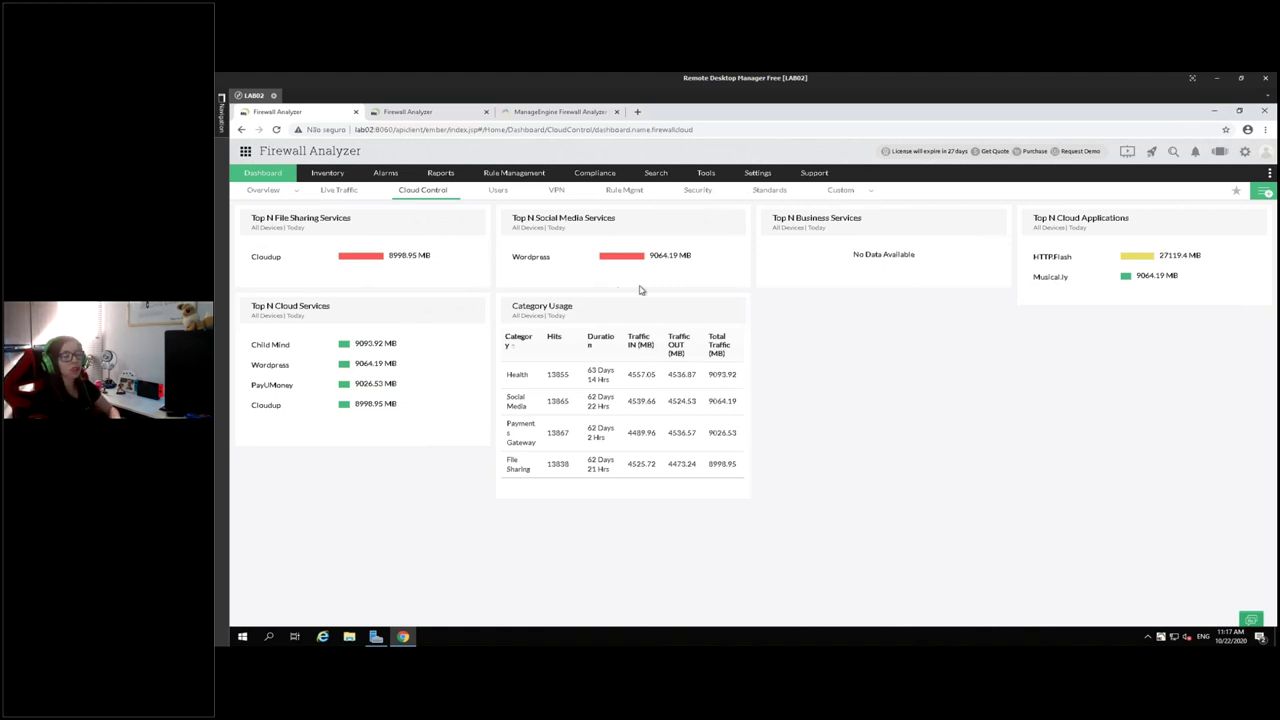
Select the FGT100D186_Sim firewall in the device inventory and open its full snapshot page.
{"action": "left_click", "coordinate": [327, 173]}
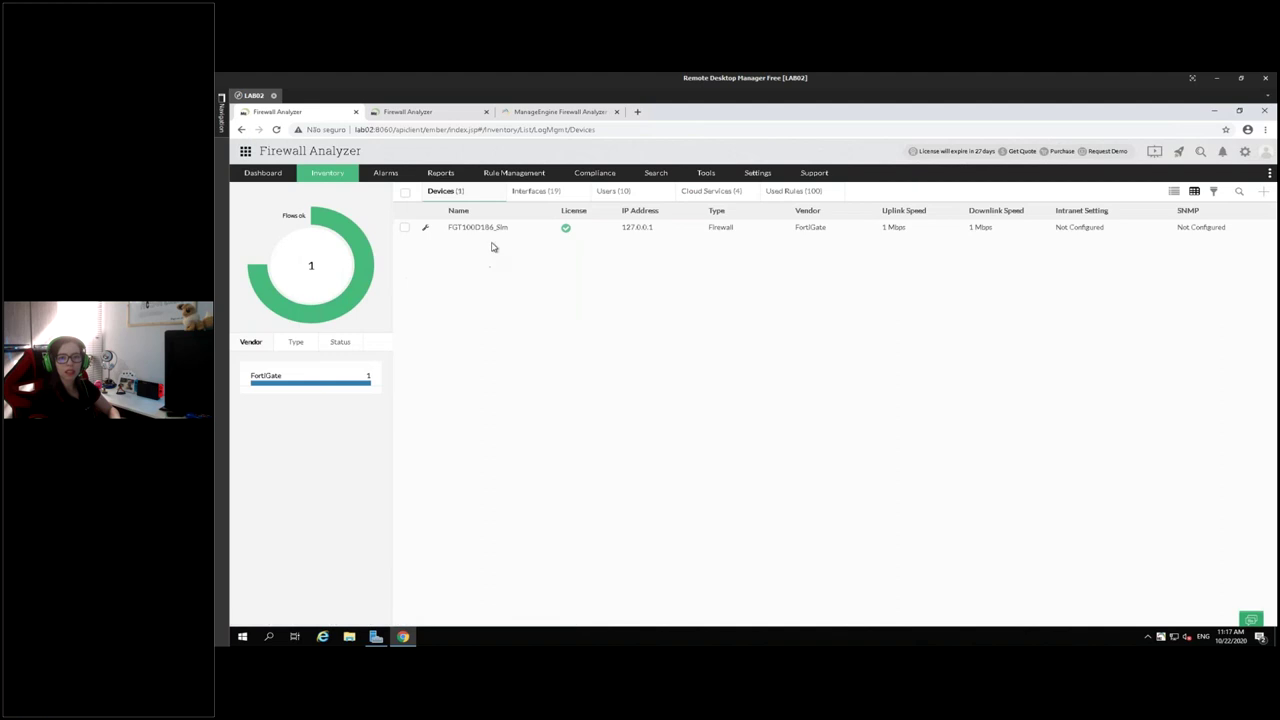
{"action": "left_click", "coordinate": [489, 228]}
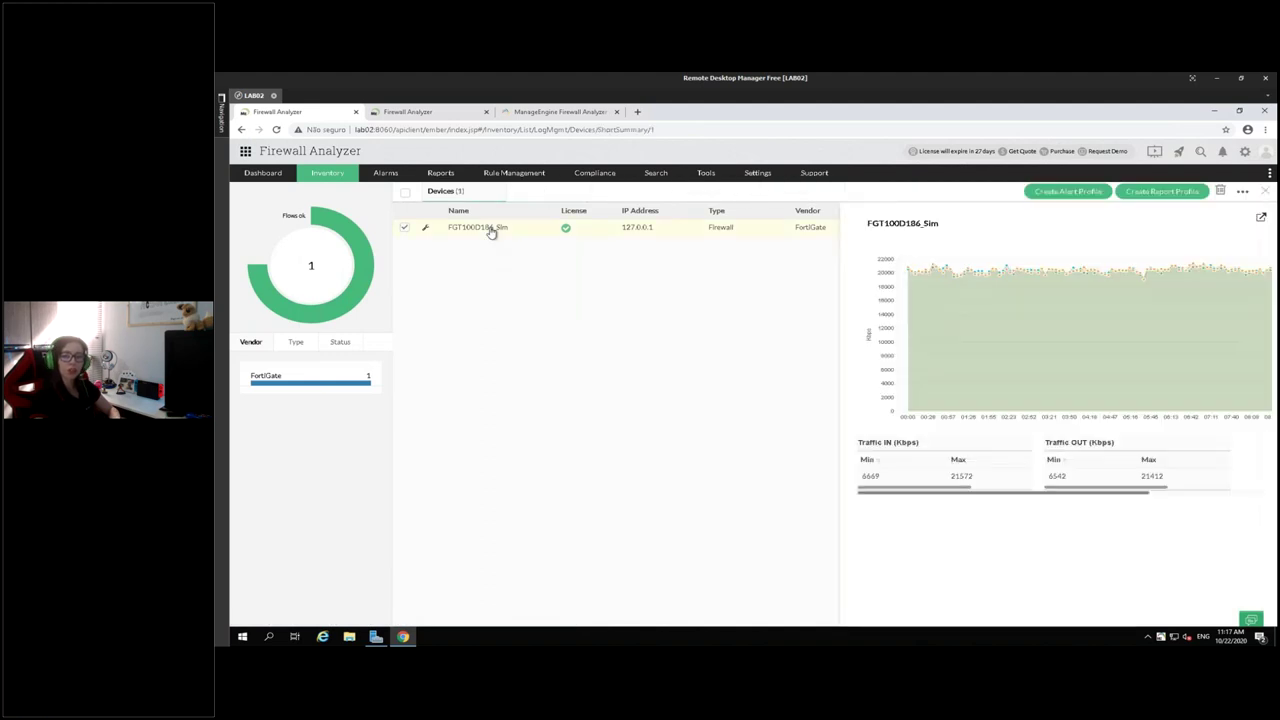
{"action": "left_click", "coordinate": [1261, 218]}
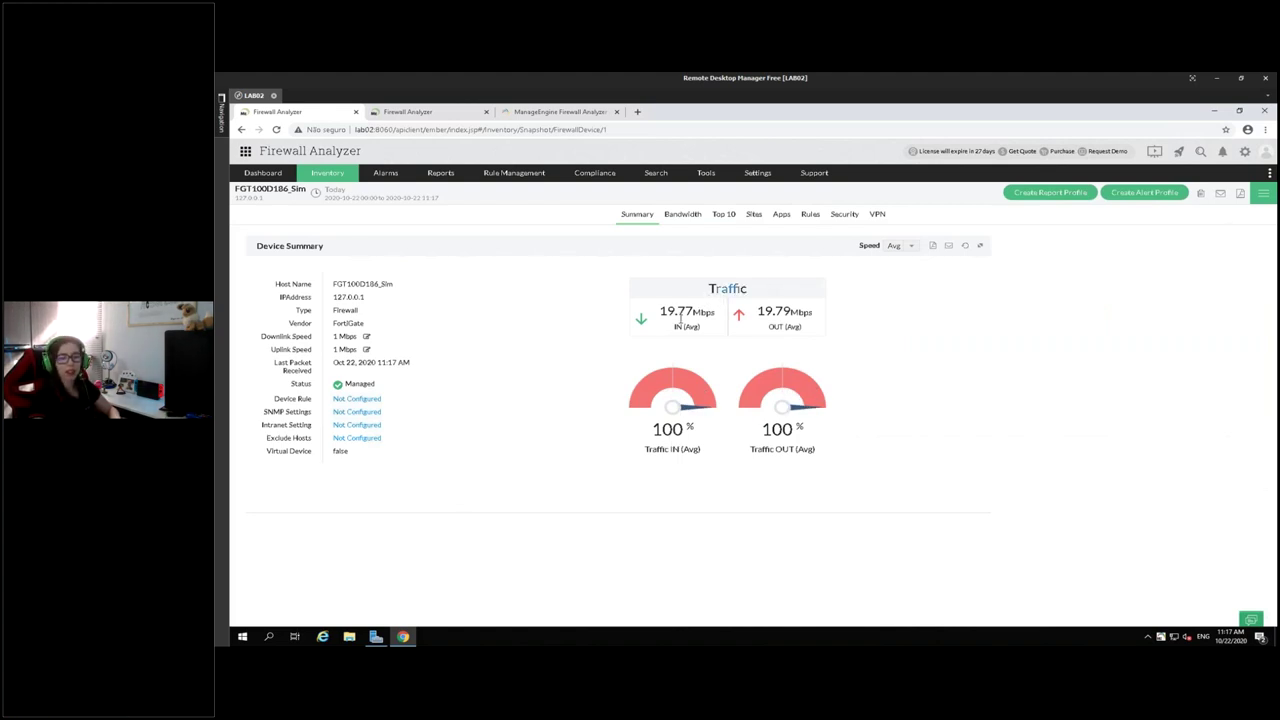
Show the firewall's Bandwidth report, try Gbps and Kbps as the Live Traffic graph unit, and set it to Mbps.
{"action": "left_click", "coordinate": [682, 215]}
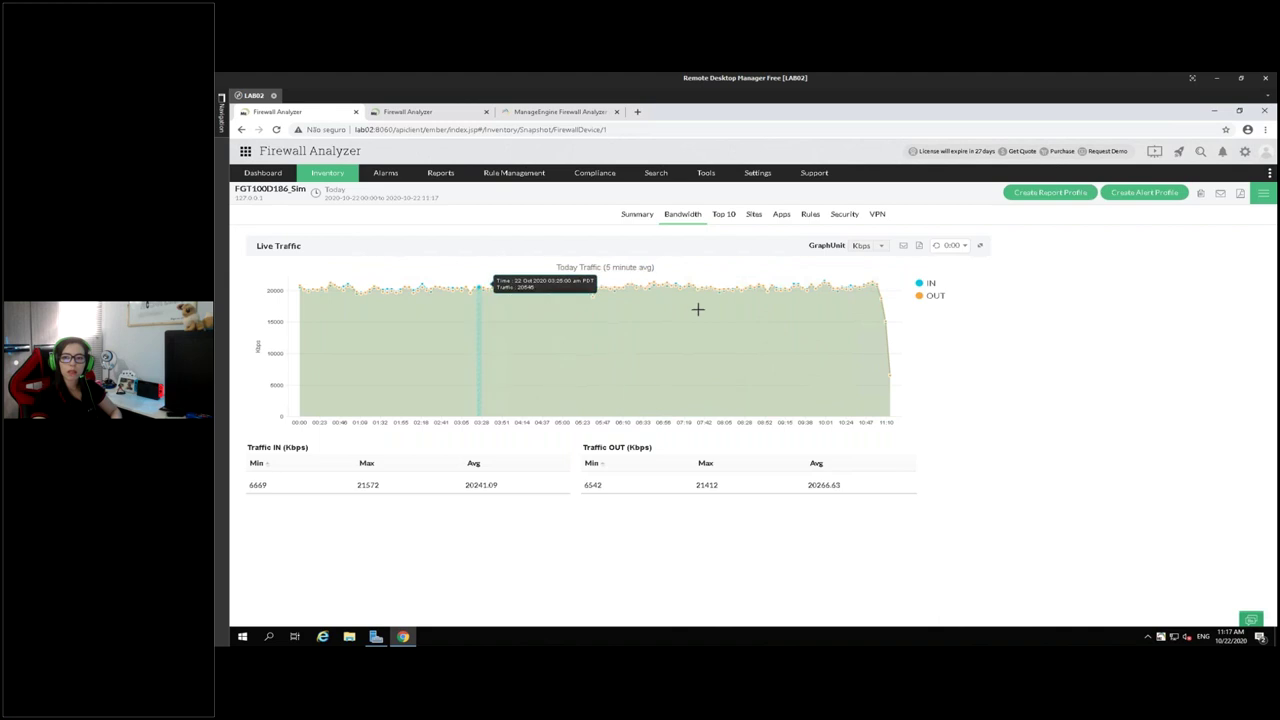
{"action": "left_click", "coordinate": [875, 246]}
{"action": "left_click", "coordinate": [871, 259]}
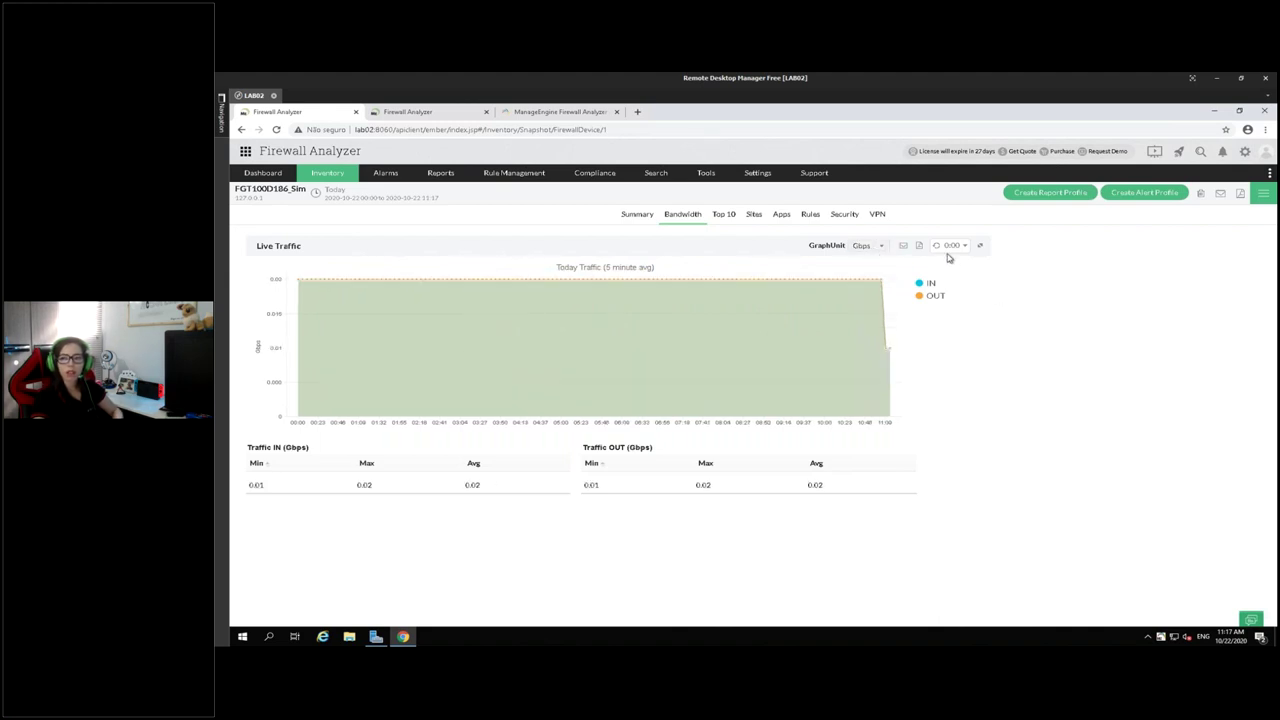
{"action": "left_click", "coordinate": [860, 247]}
{"action": "left_click", "coordinate": [861, 273]}
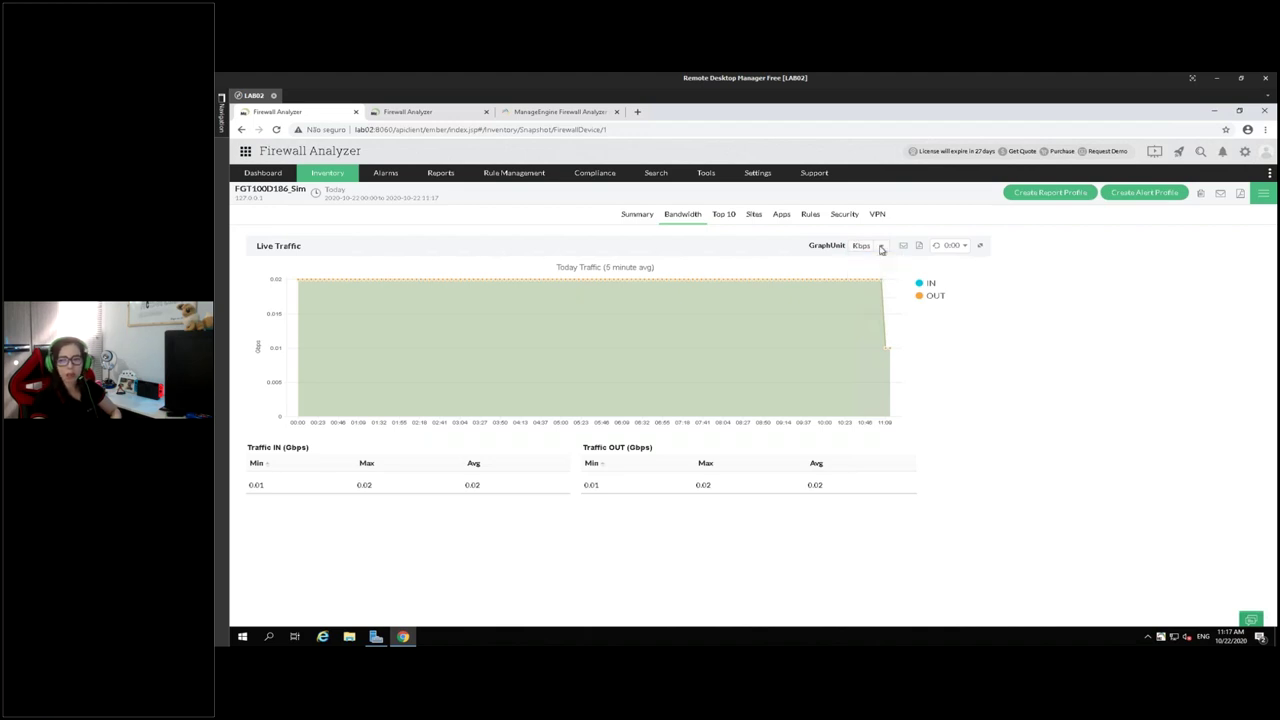
{"action": "left_click", "coordinate": [879, 248]}
{"action": "left_click", "coordinate": [861, 287]}
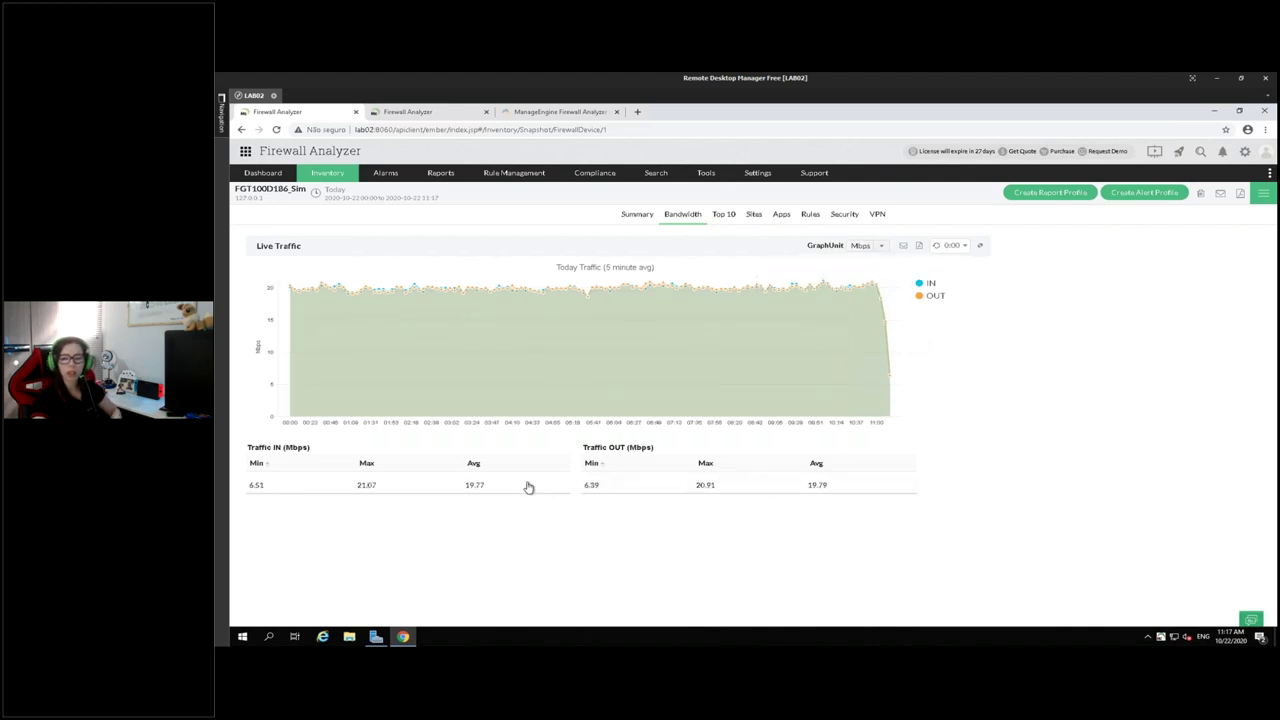
View the outbound traffic conversations behind the 09:25 point of the Live Traffic graph and close the list.
{"action": "left_click", "coordinate": [810, 312]}
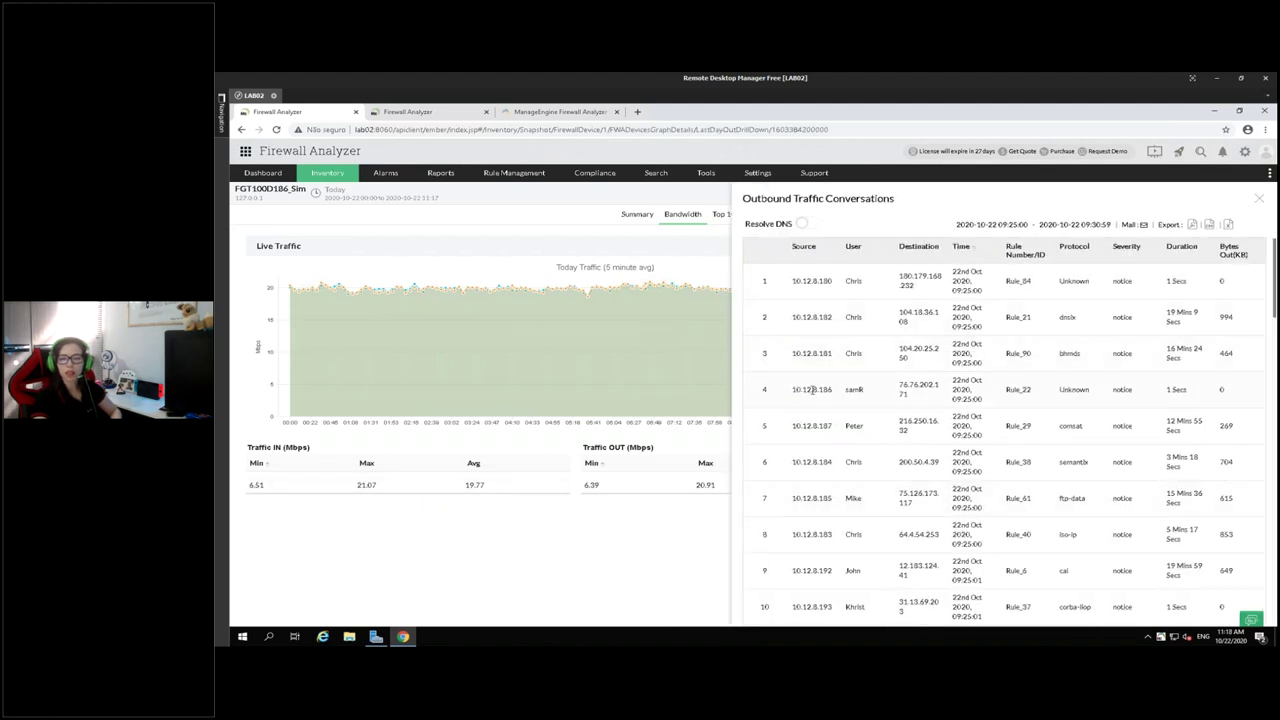
{"action": "left_click", "coordinate": [1259, 204]}
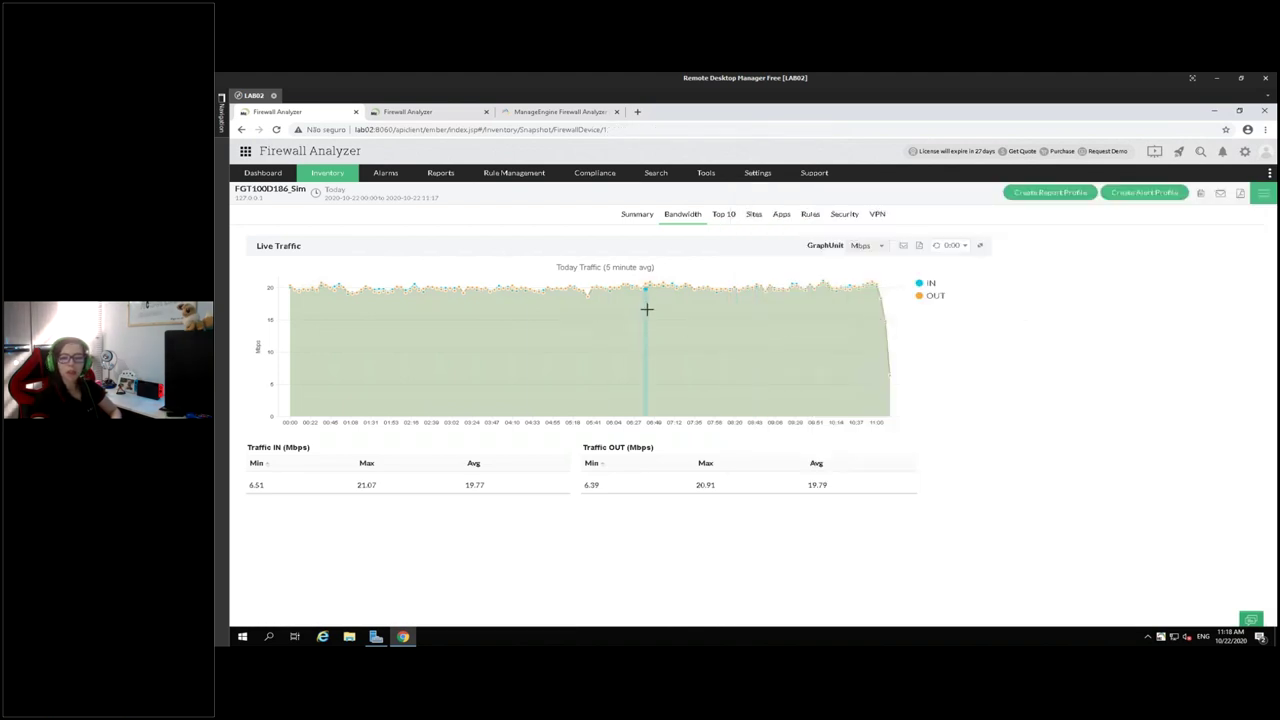
Zoom the Live Traffic graph to about 06:33–07:03 and view the inbound conversations from 06:45, with and without Resolve DNS.
{"action": "left_click_drag", "start_coordinate": [653, 369], "coordinate": [667, 412]}
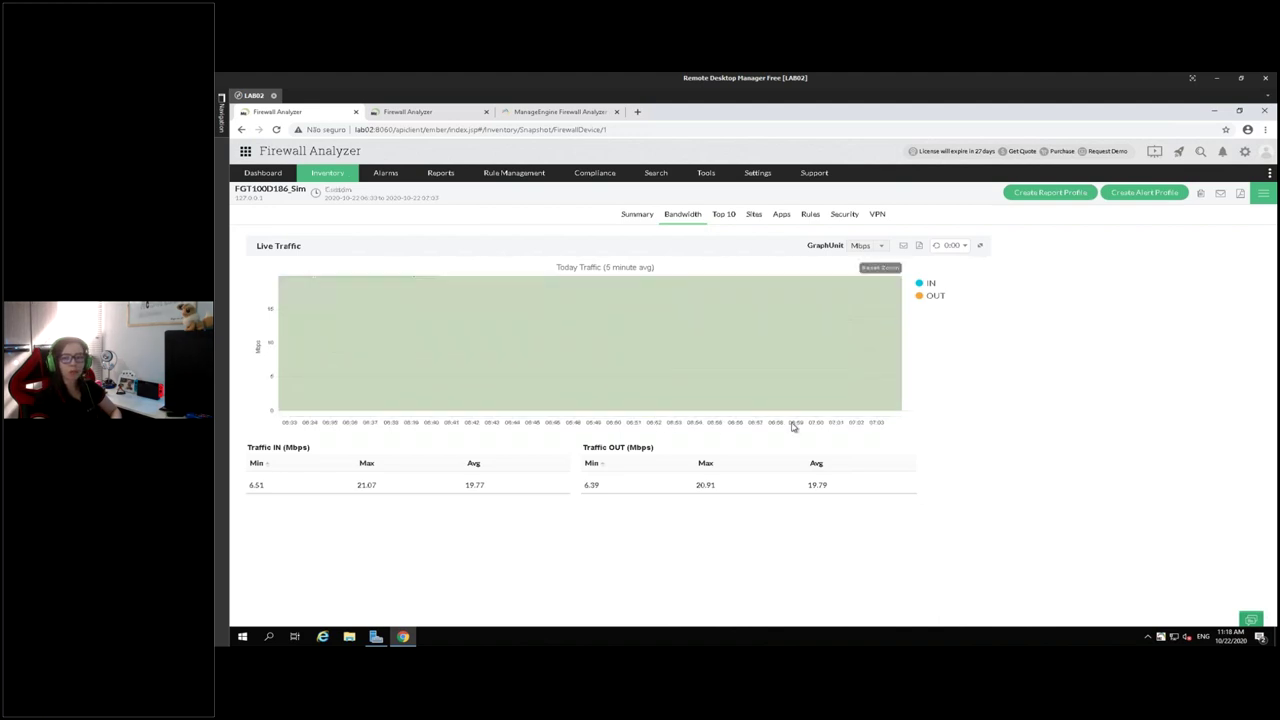
{"action": "left_click", "coordinate": [800, 380]}
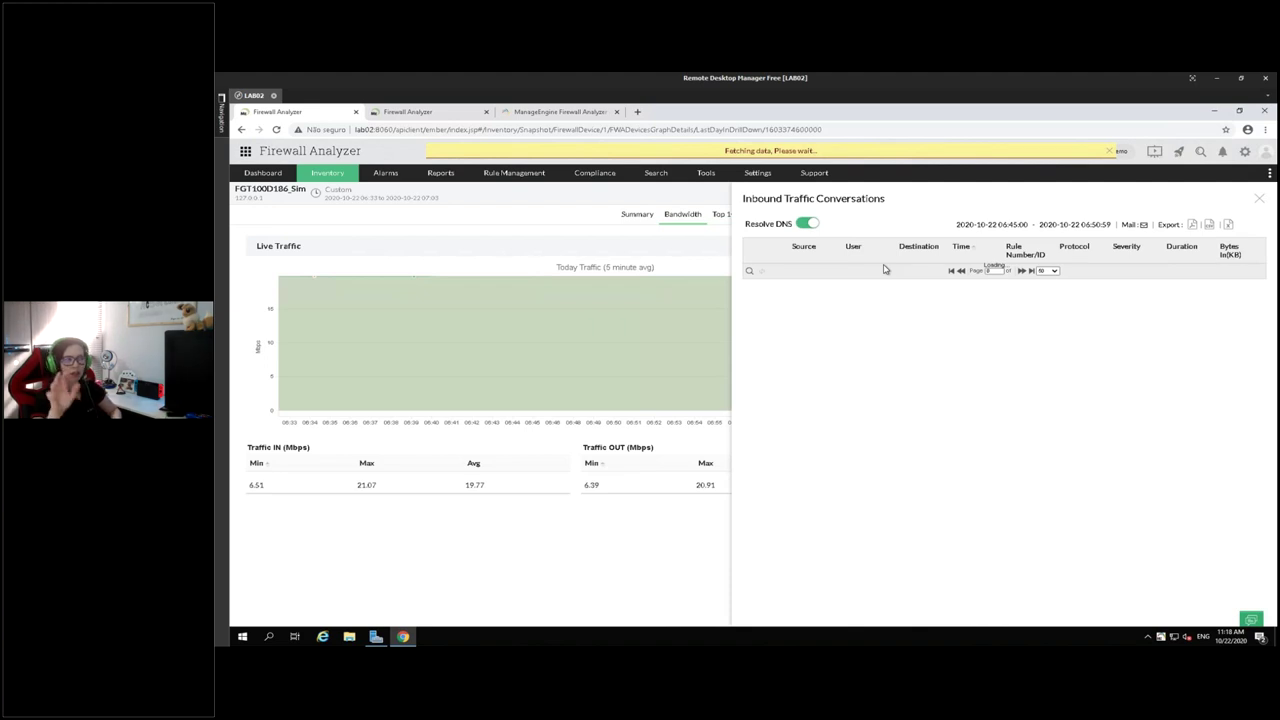
{"action": "left_click", "coordinate": [808, 226]}
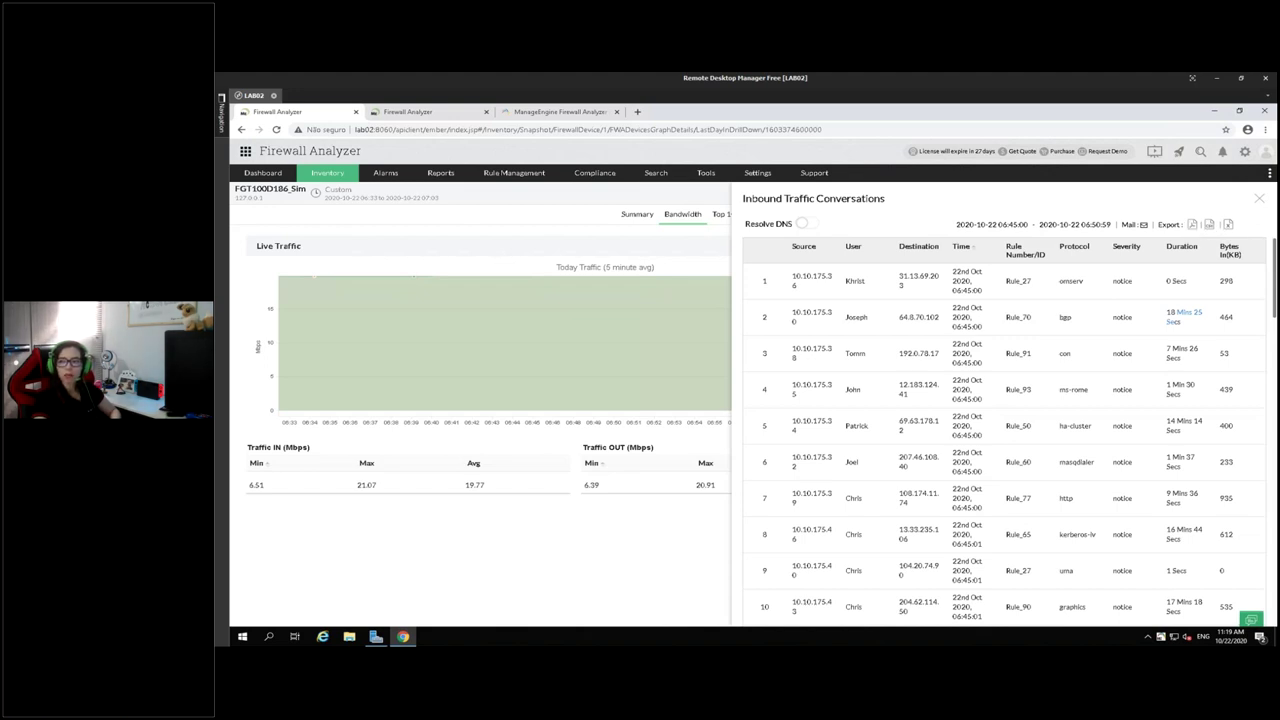
{"action": "left_click", "coordinate": [1259, 198]}
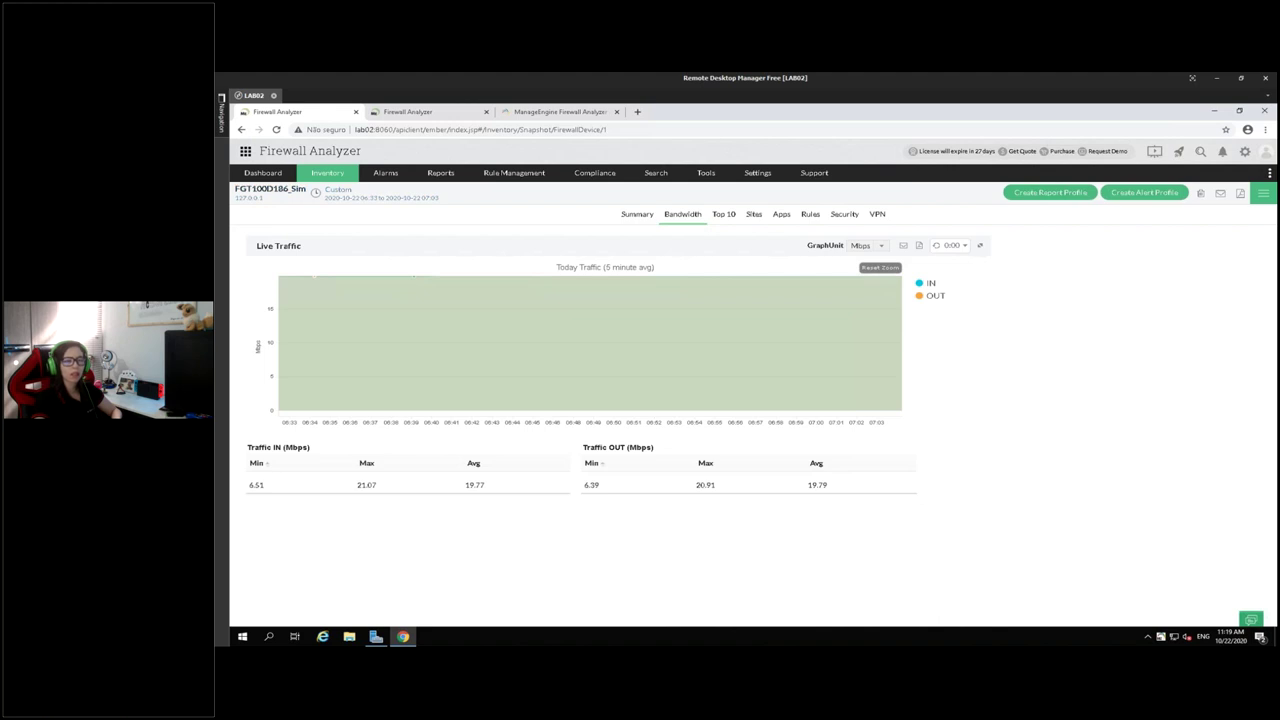
Check the time range options offered for the firewall's reports and close them without choosing one.
{"action": "left_click", "coordinate": [316, 196]}
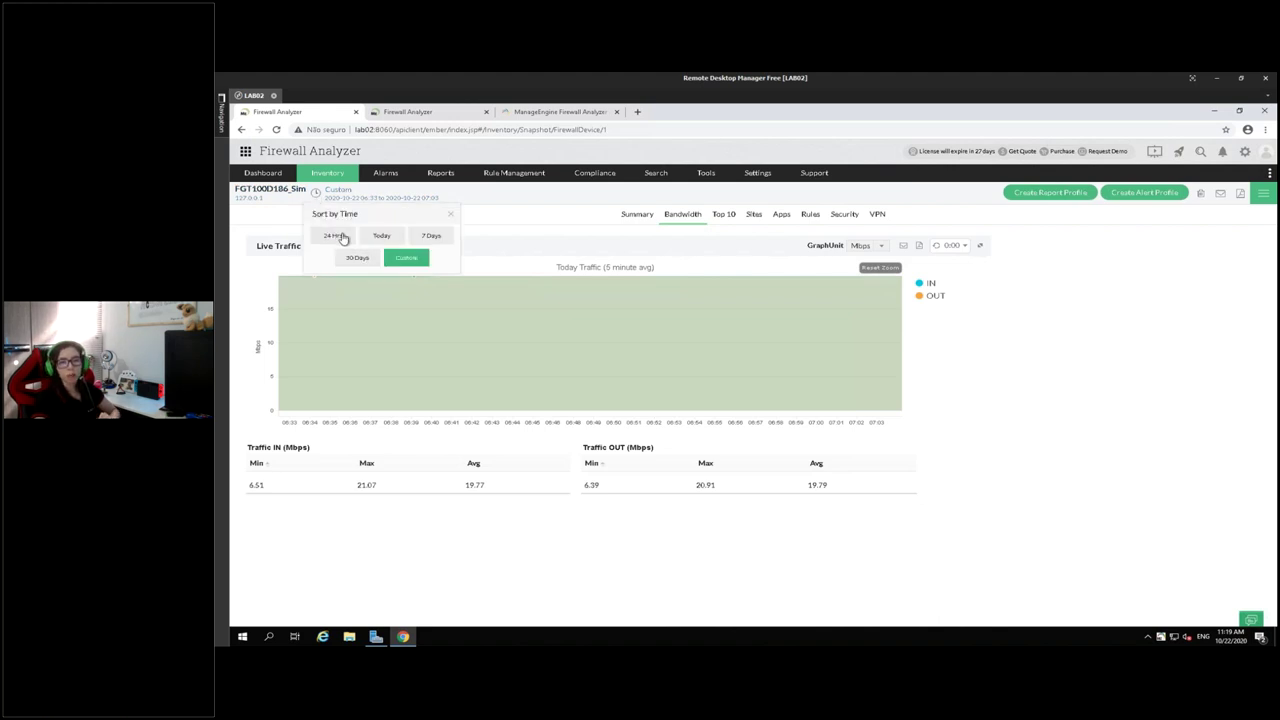
{"action": "left_click", "coordinate": [528, 240]}
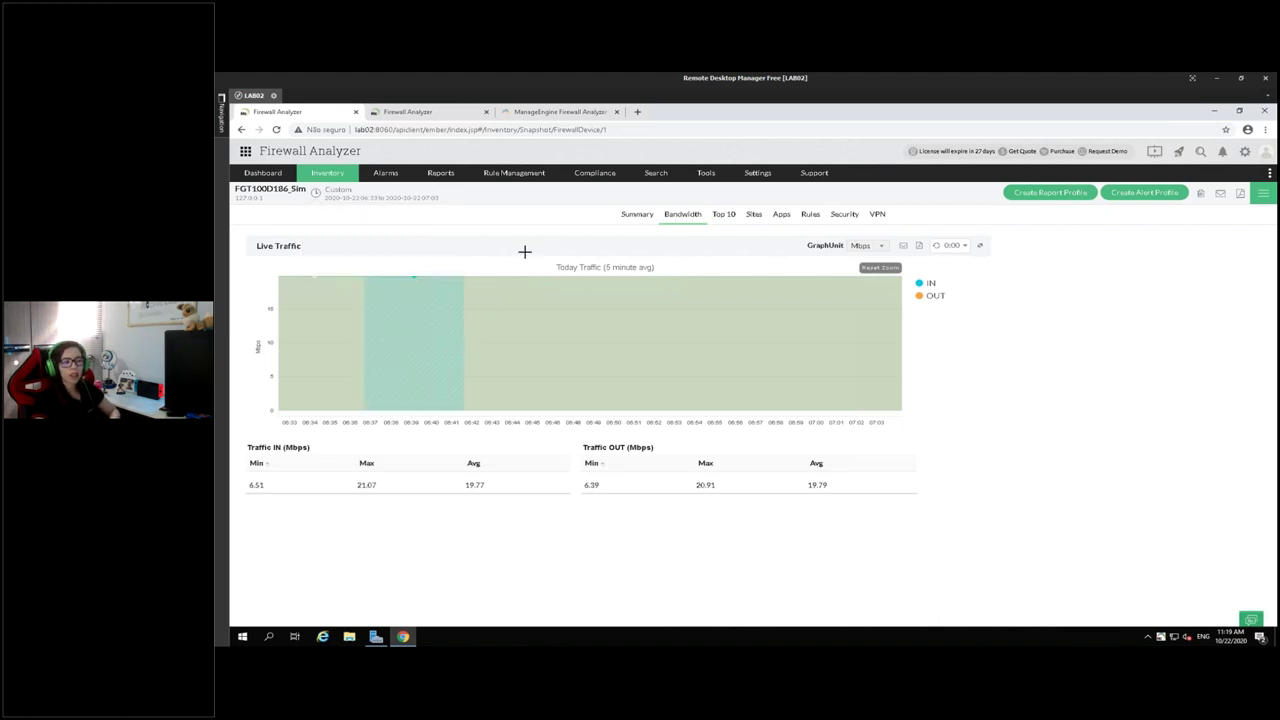
Review the firewall's Top 10 reports down to Conversation, switching Resolve DNS on and off for External Sites.
{"action": "left_click", "coordinate": [720, 219]}
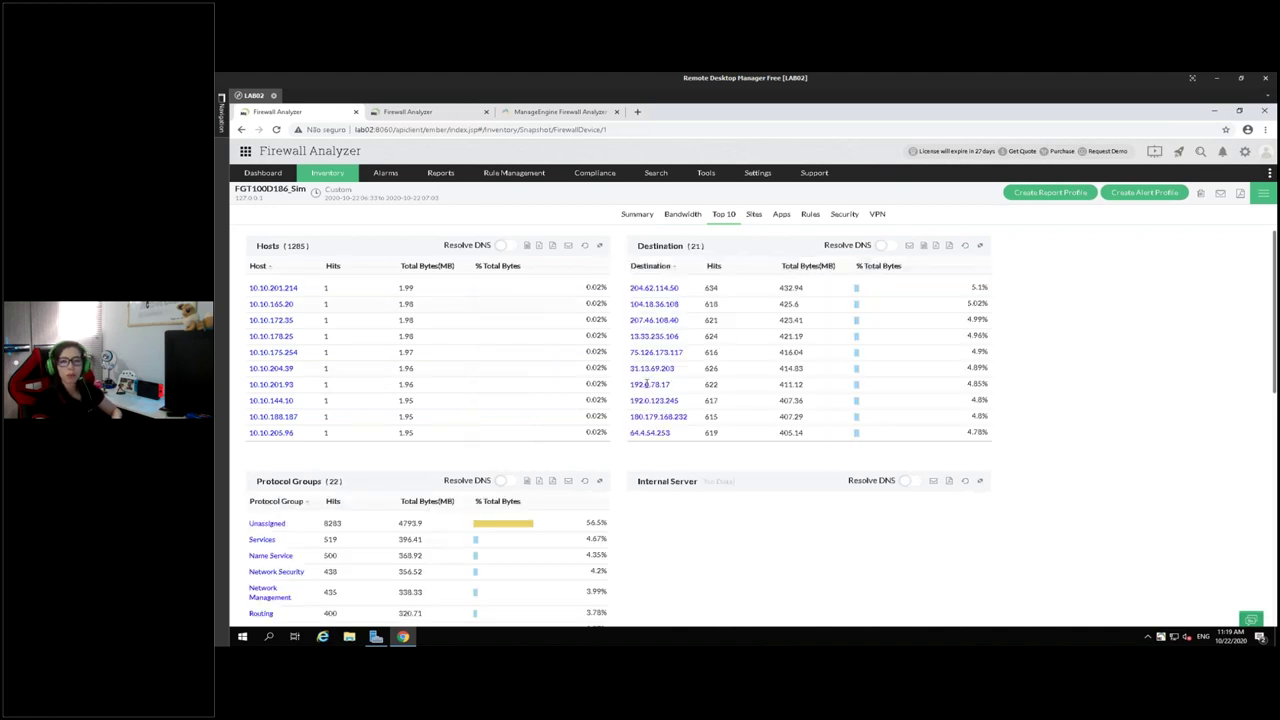
{"action": "scroll", "coordinate": [620, 420], "scroll_direction": "down", "scroll_amount": 3}
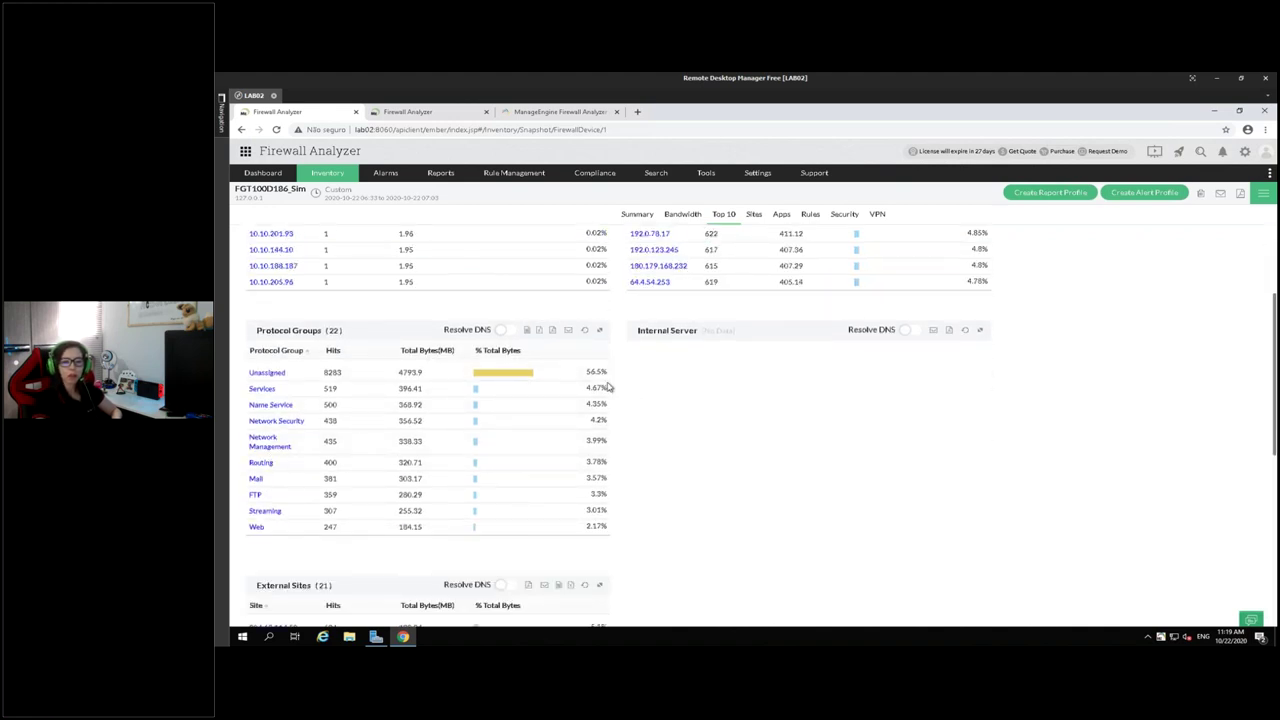
{"action": "scroll", "coordinate": [491, 558], "scroll_direction": "down", "scroll_amount": 6}
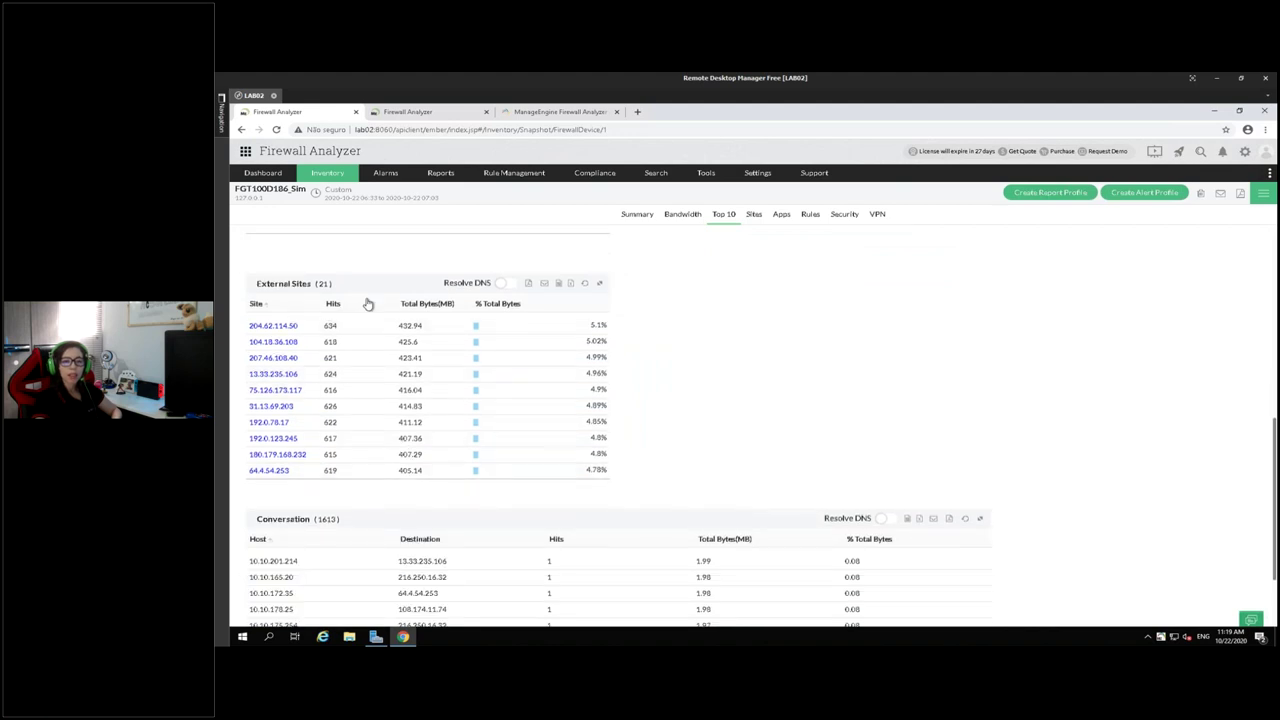
{"action": "left_click", "coordinate": [500, 283]}
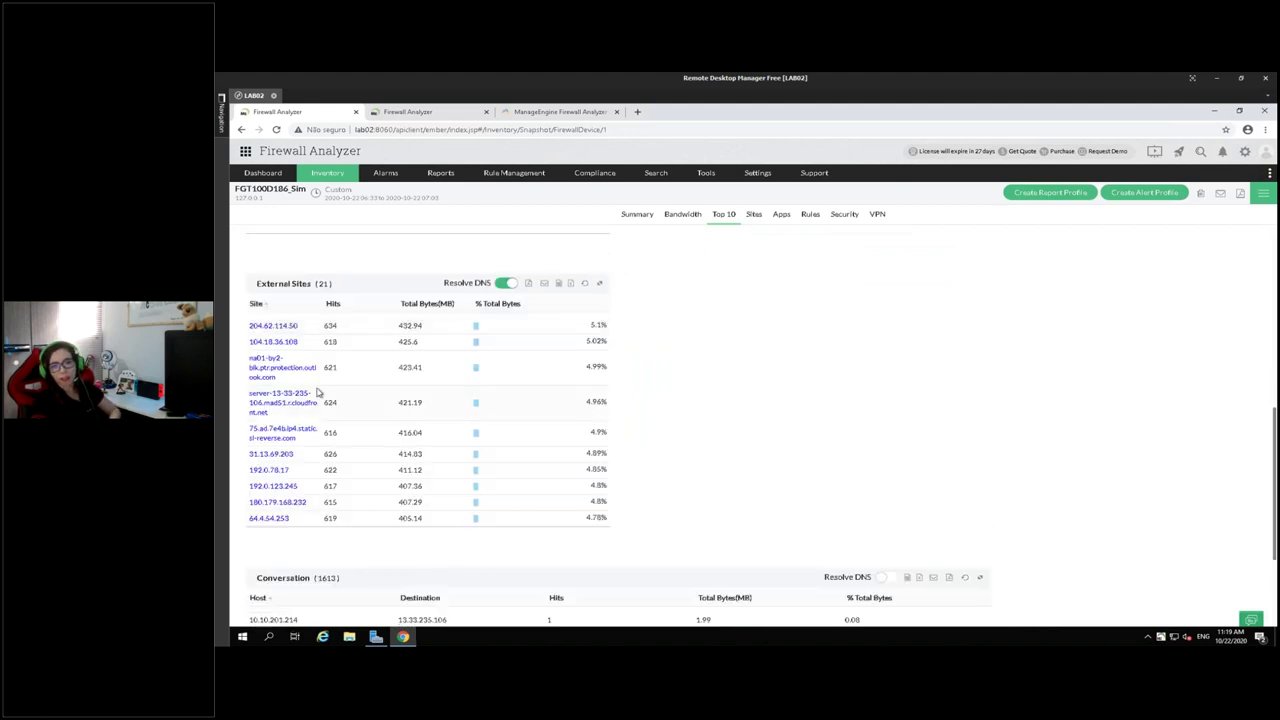
{"action": "scroll", "coordinate": [290, 449], "scroll_direction": "down", "scroll_amount": 3}
{"action": "scroll", "coordinate": [337, 537], "scroll_direction": "up", "scroll_amount": 3}
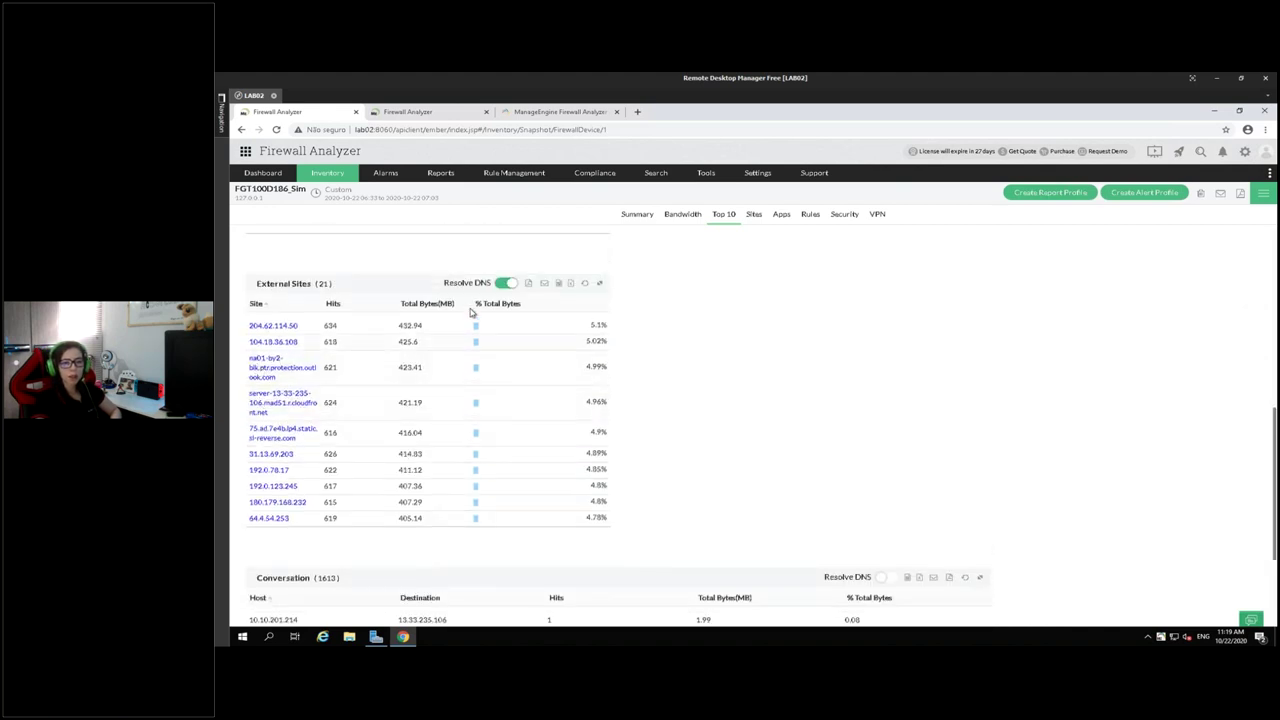
{"action": "left_click", "coordinate": [510, 285]}
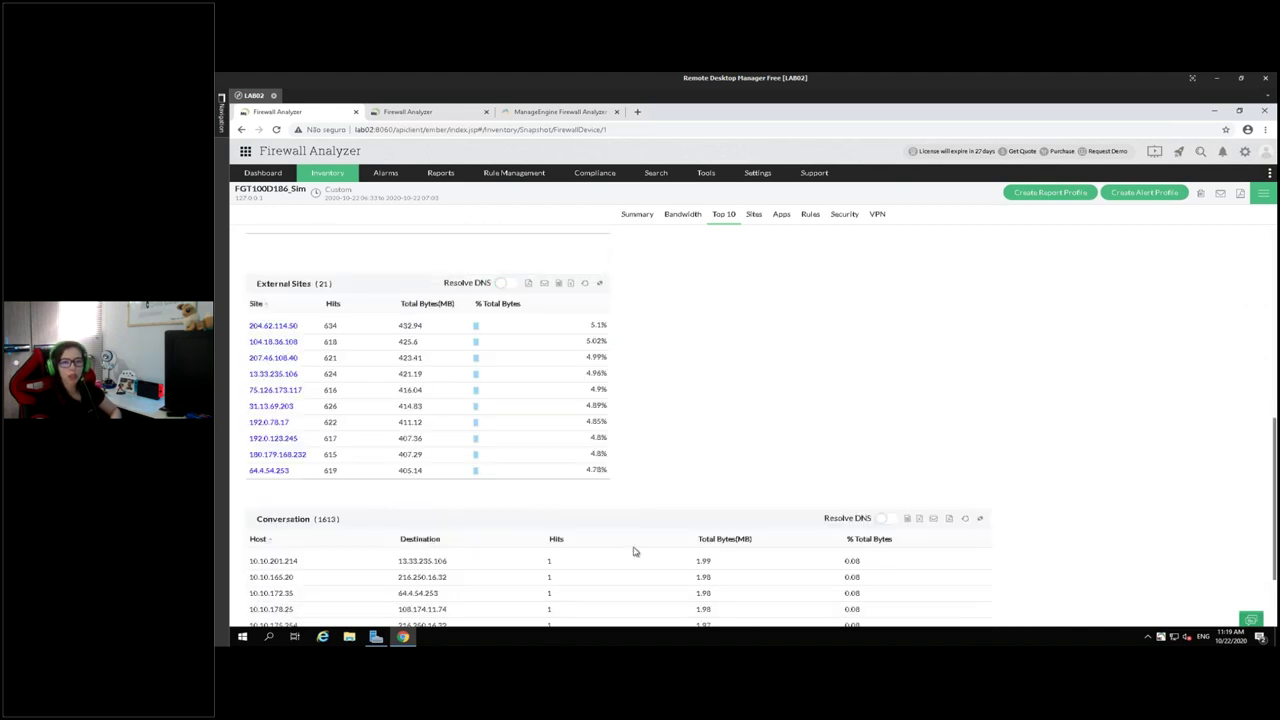
{"action": "scroll", "coordinate": [632, 548], "scroll_direction": "down", "scroll_amount": 2}
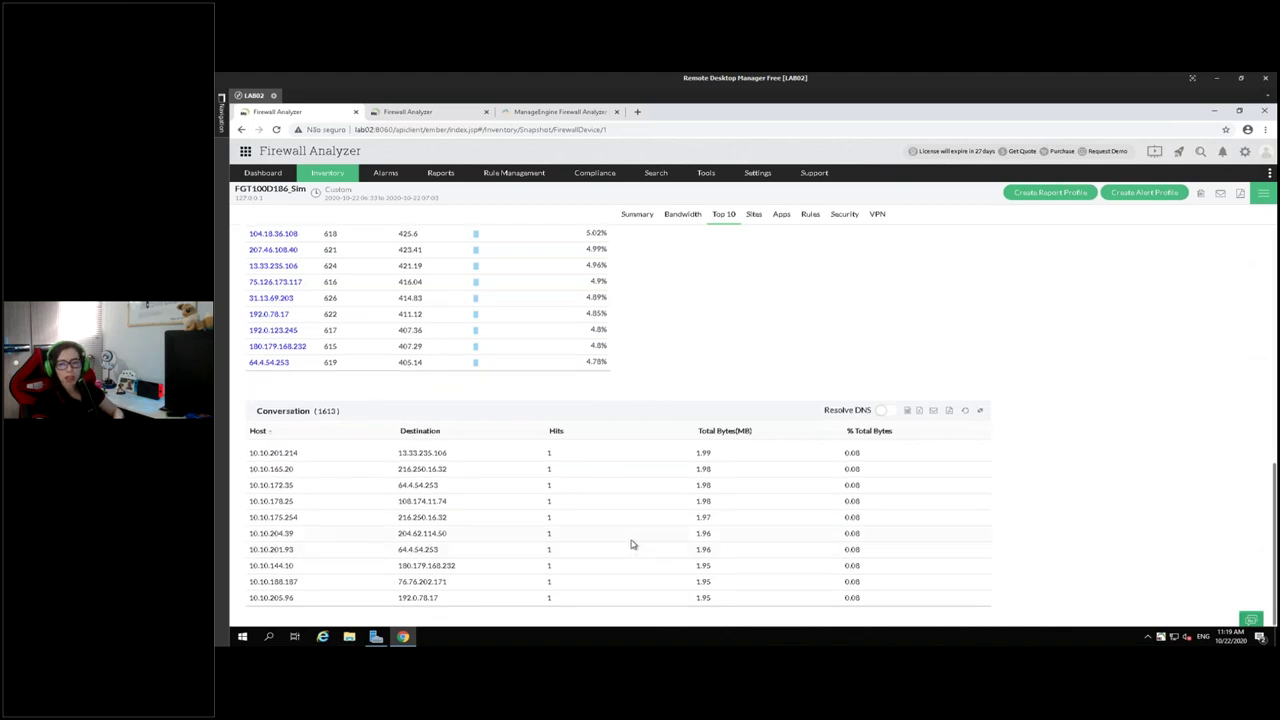
{"action": "scroll", "coordinate": [631, 545], "scroll_direction": "up", "scroll_amount": 2}
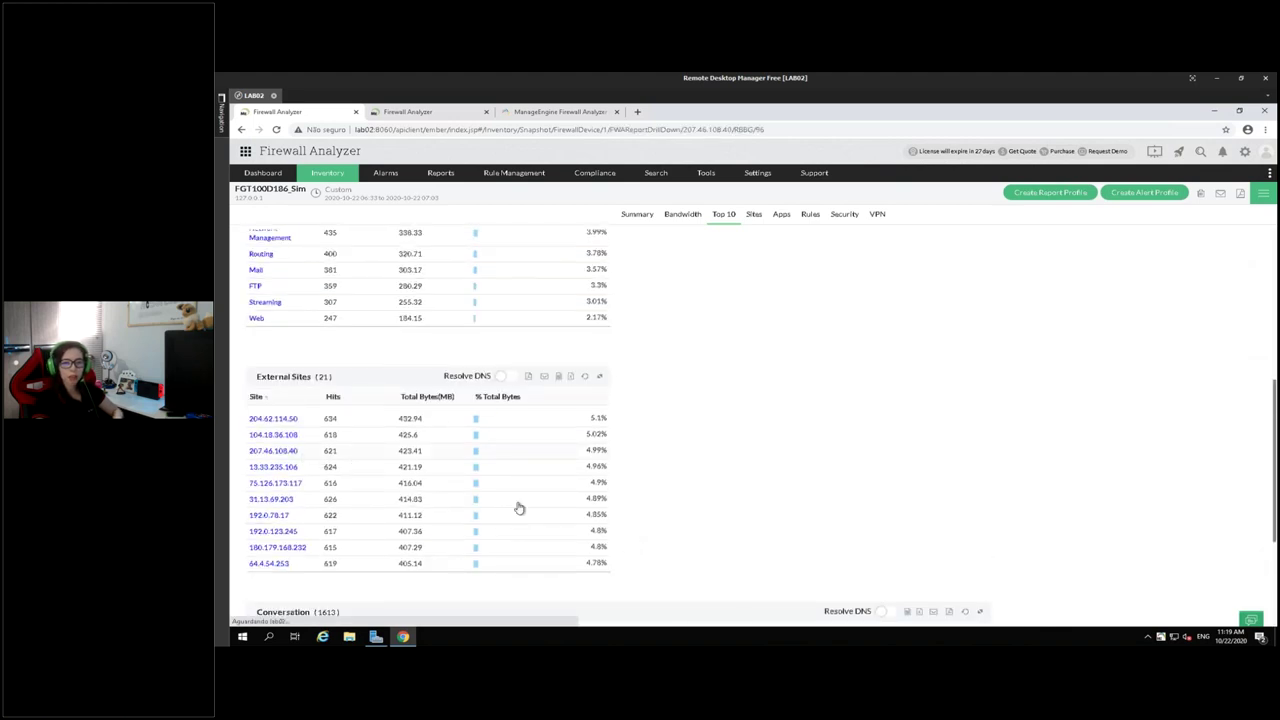
Open the accessed details of external site 207.46.108.40, look through its top hosts and close the details.
{"action": "left_click", "coordinate": [410, 450]}
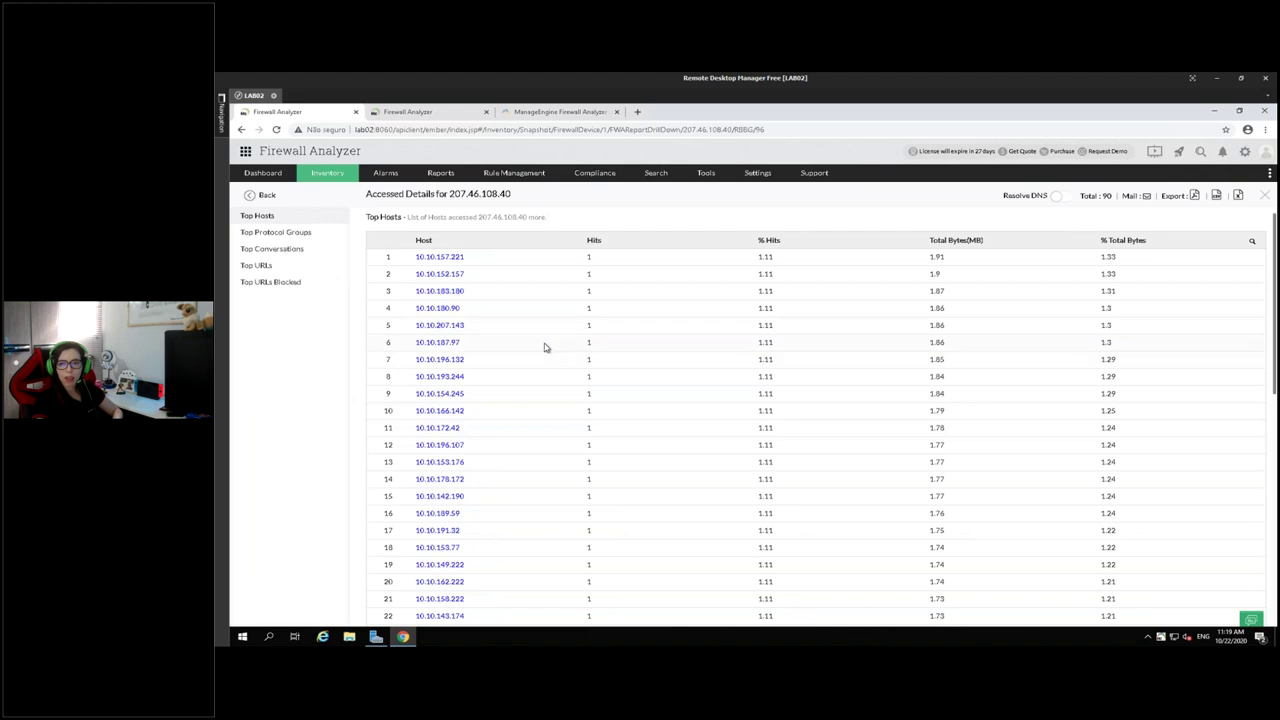
{"action": "scroll", "coordinate": [545, 347], "scroll_direction": "down", "scroll_amount": 5}
{"action": "scroll", "coordinate": [553, 348], "scroll_direction": "up", "scroll_amount": 2}
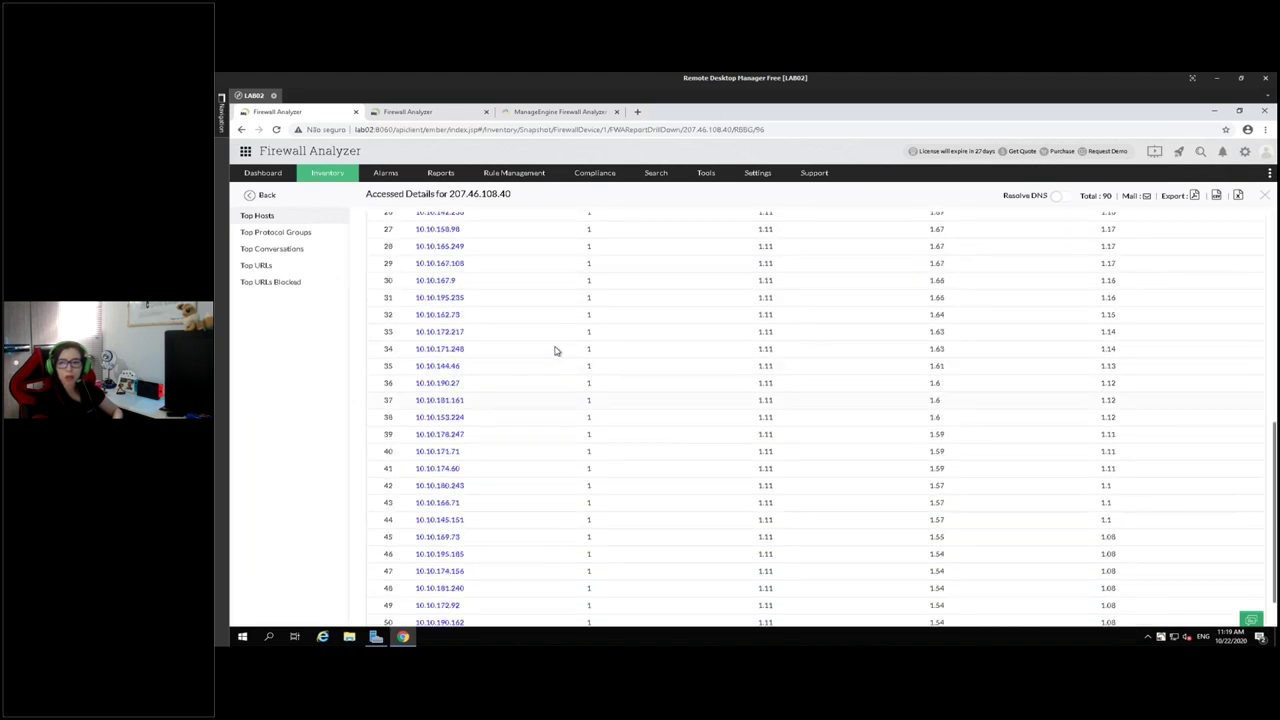
{"action": "left_click", "coordinate": [1264, 195]}
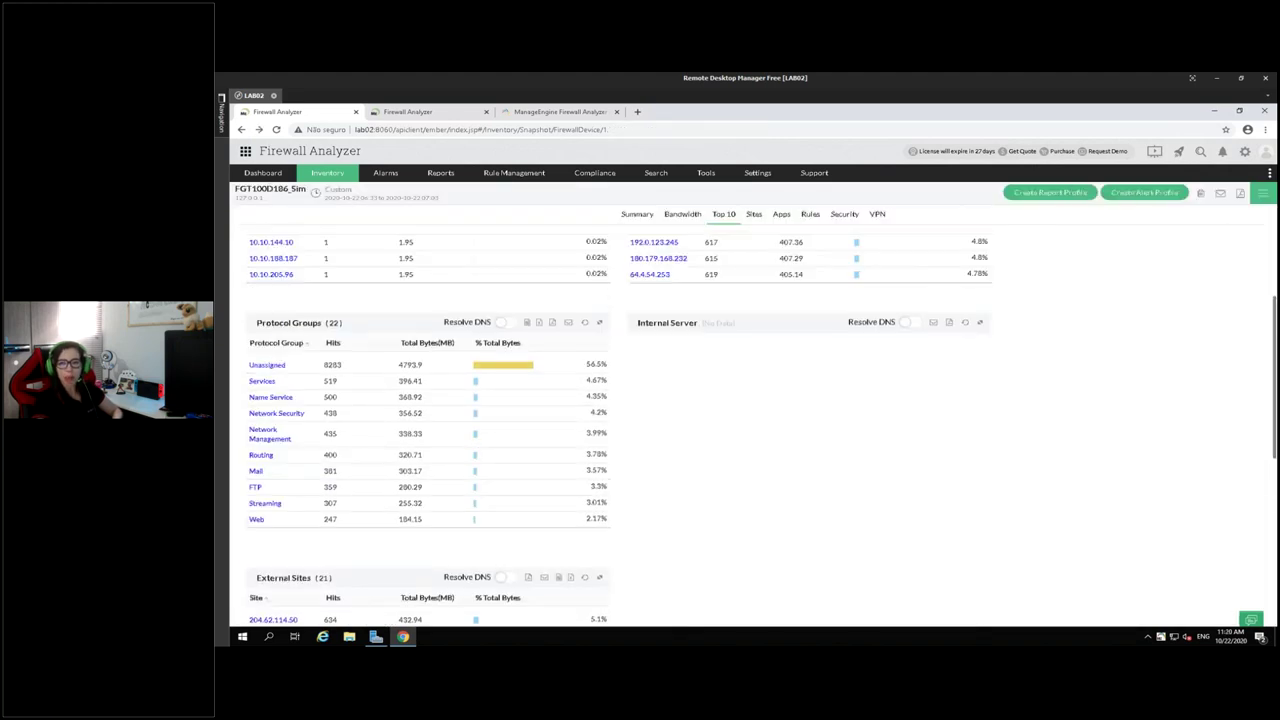
View the firewall's Sites and Apps reports, and open the traffic details of the Epic.Games application.
{"action": "left_click", "coordinate": [754, 215]}
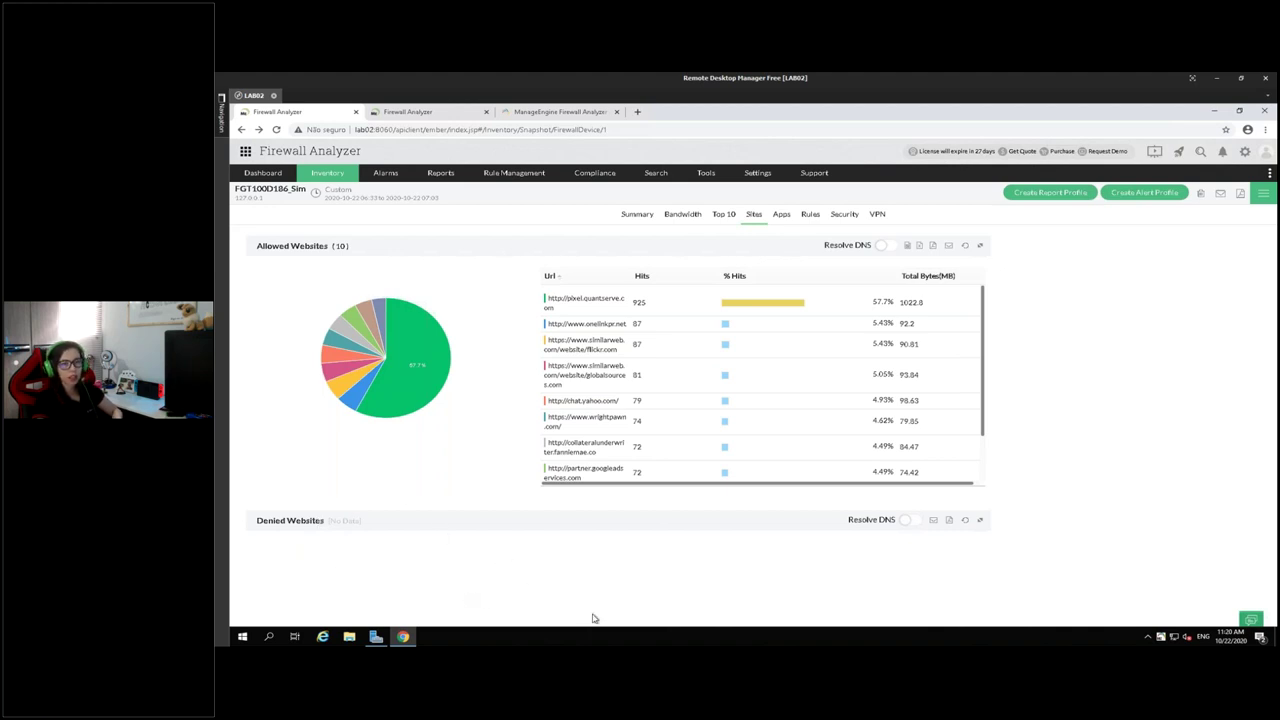
{"action": "left_click", "coordinate": [781, 214]}
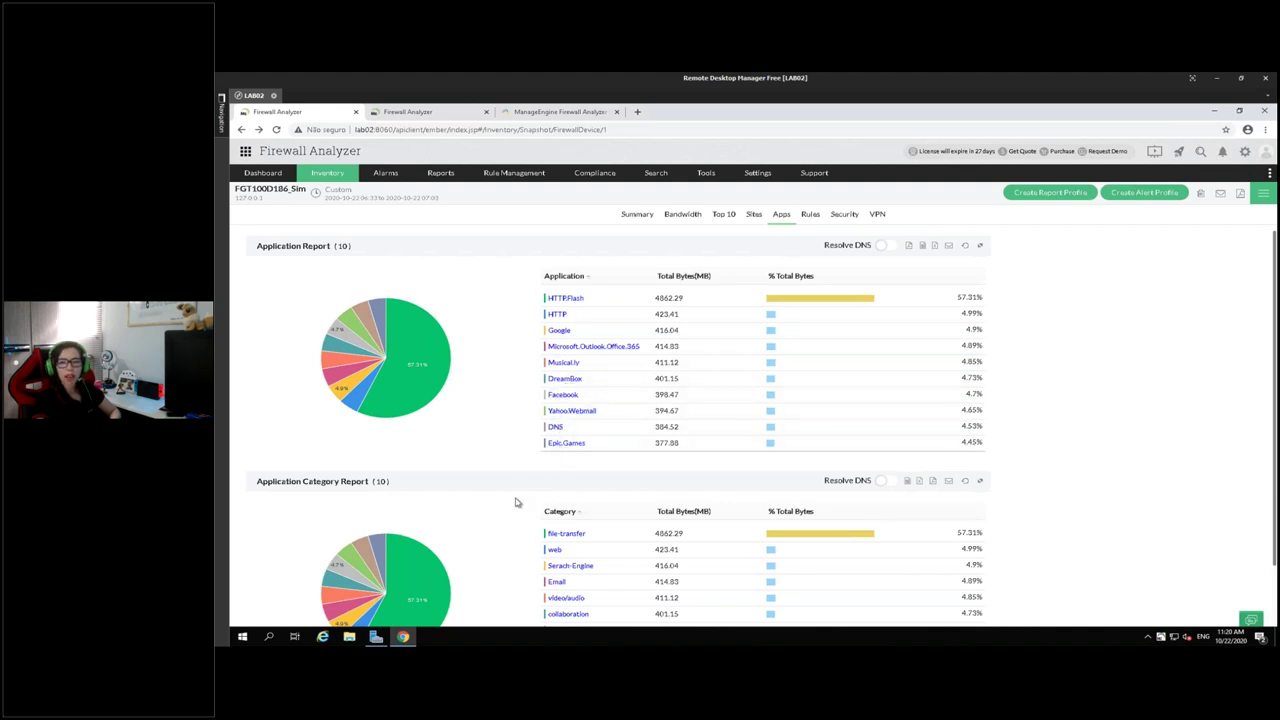
{"action": "scroll", "coordinate": [516, 502], "scroll_direction": "down", "scroll_amount": 1}
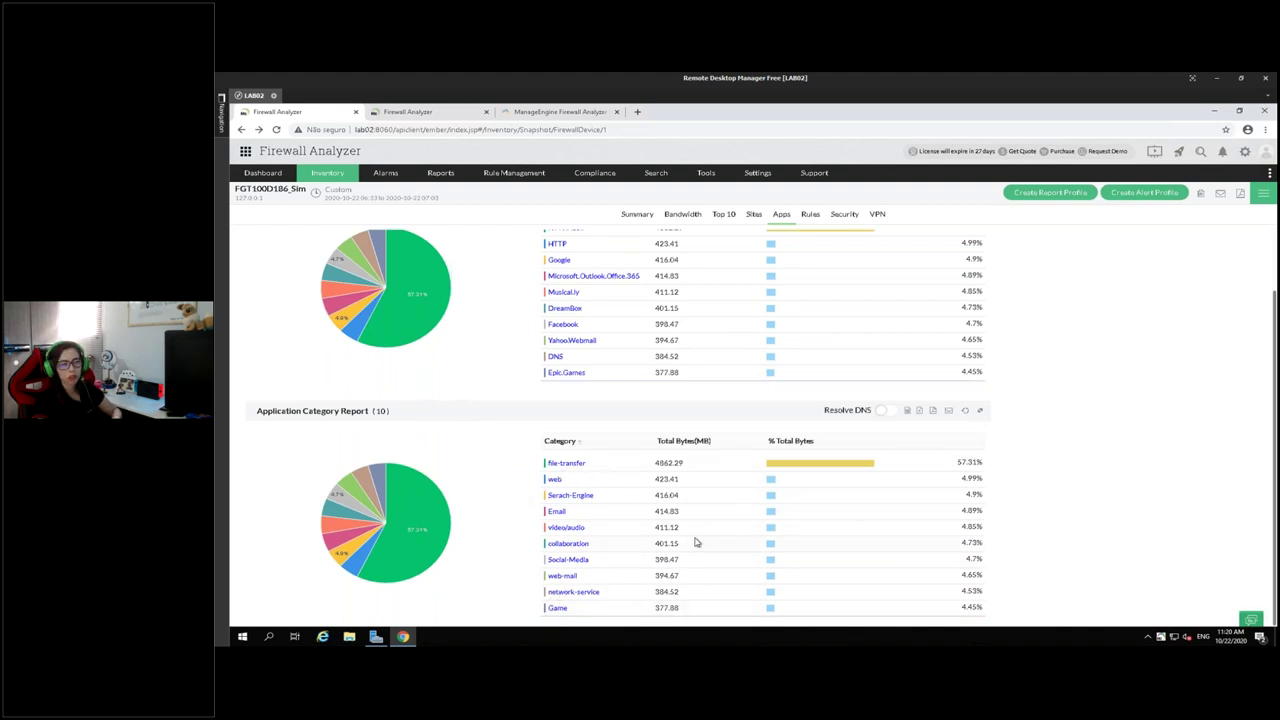
{"action": "scroll", "coordinate": [697, 541], "scroll_direction": "up", "scroll_amount": 1}
{"action": "left_click", "coordinate": [558, 443]}
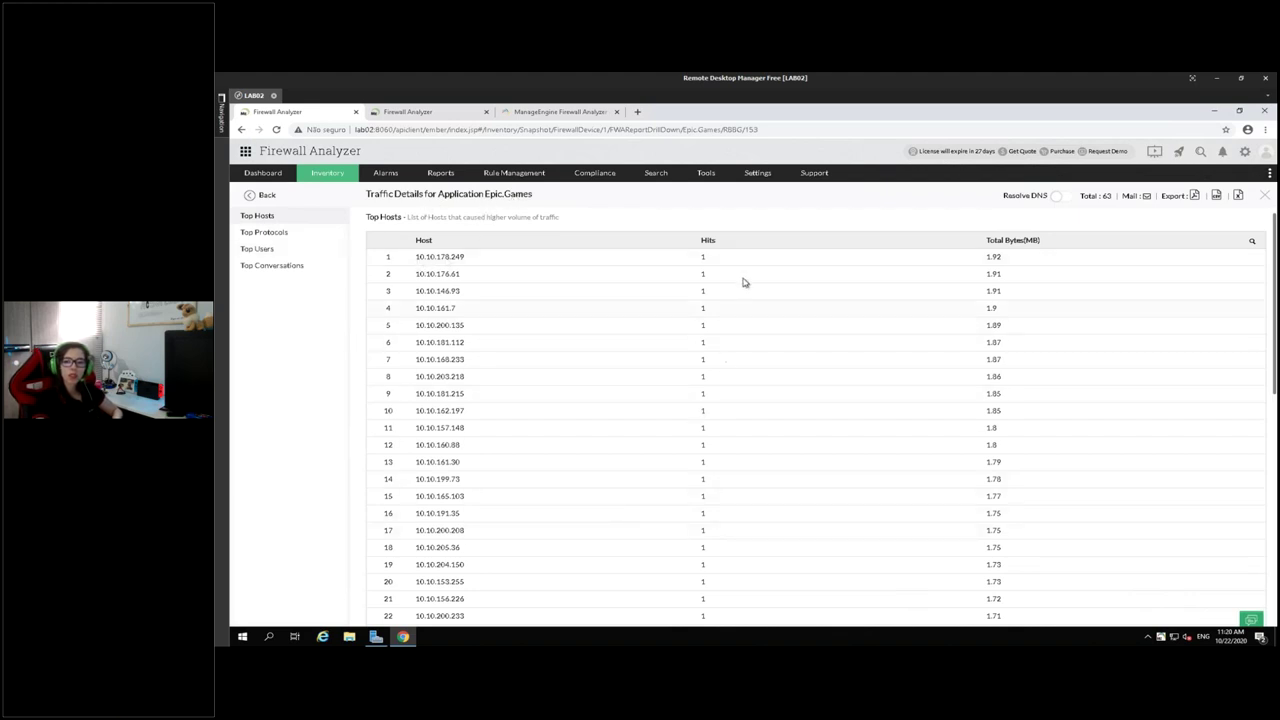
Review the top protocols, users and conversations for Epic.Games traffic and close the application's details.
{"action": "left_click", "coordinate": [253, 234]}
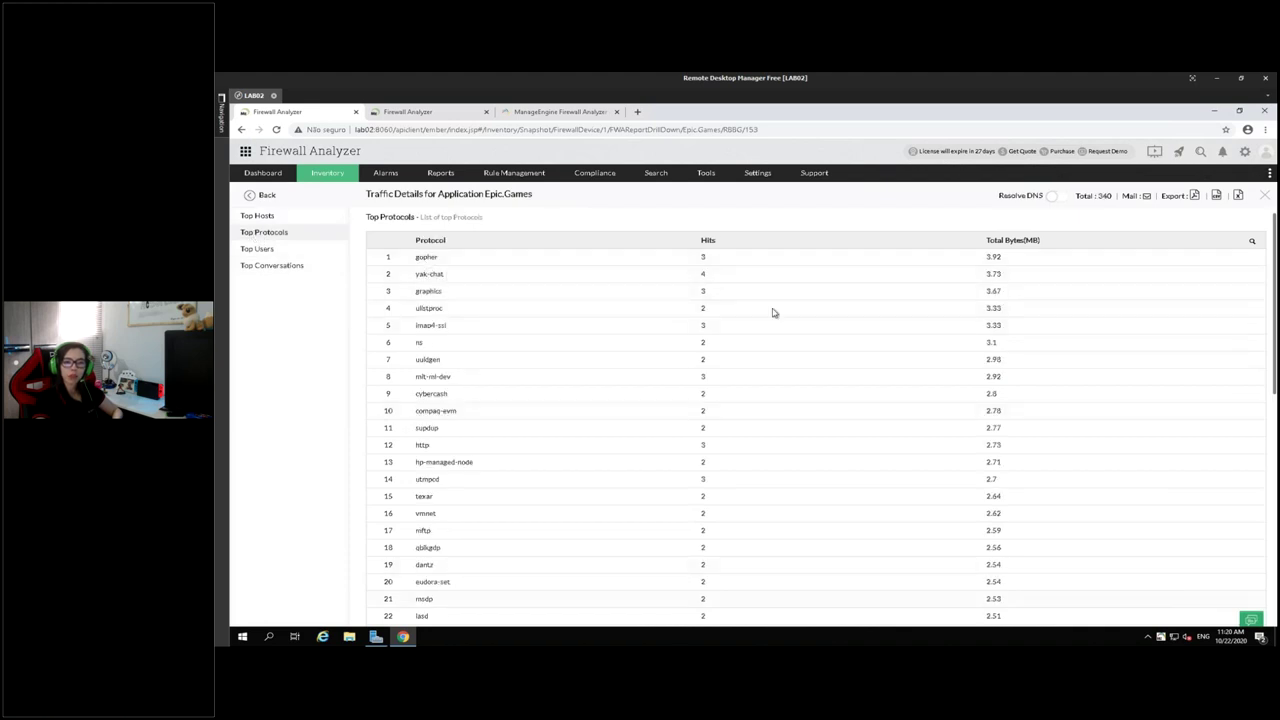
{"action": "left_click", "coordinate": [257, 250]}
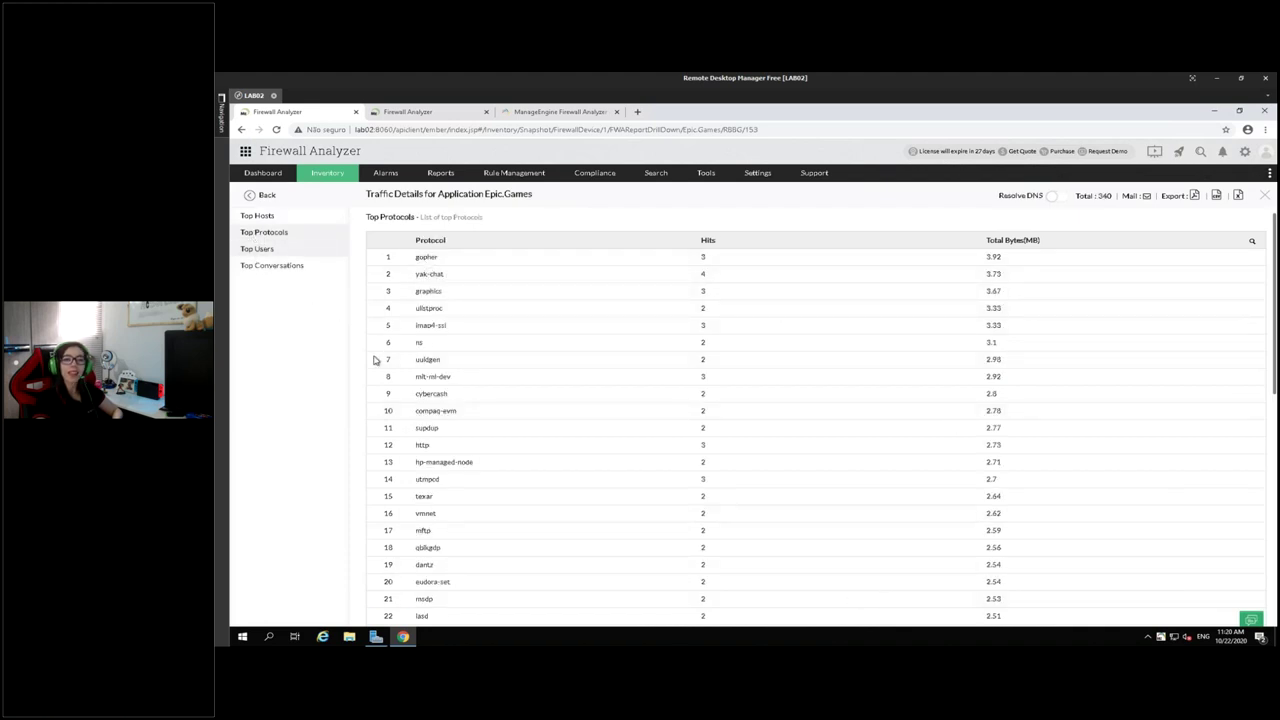
{"action": "left_click", "coordinate": [423, 257]}
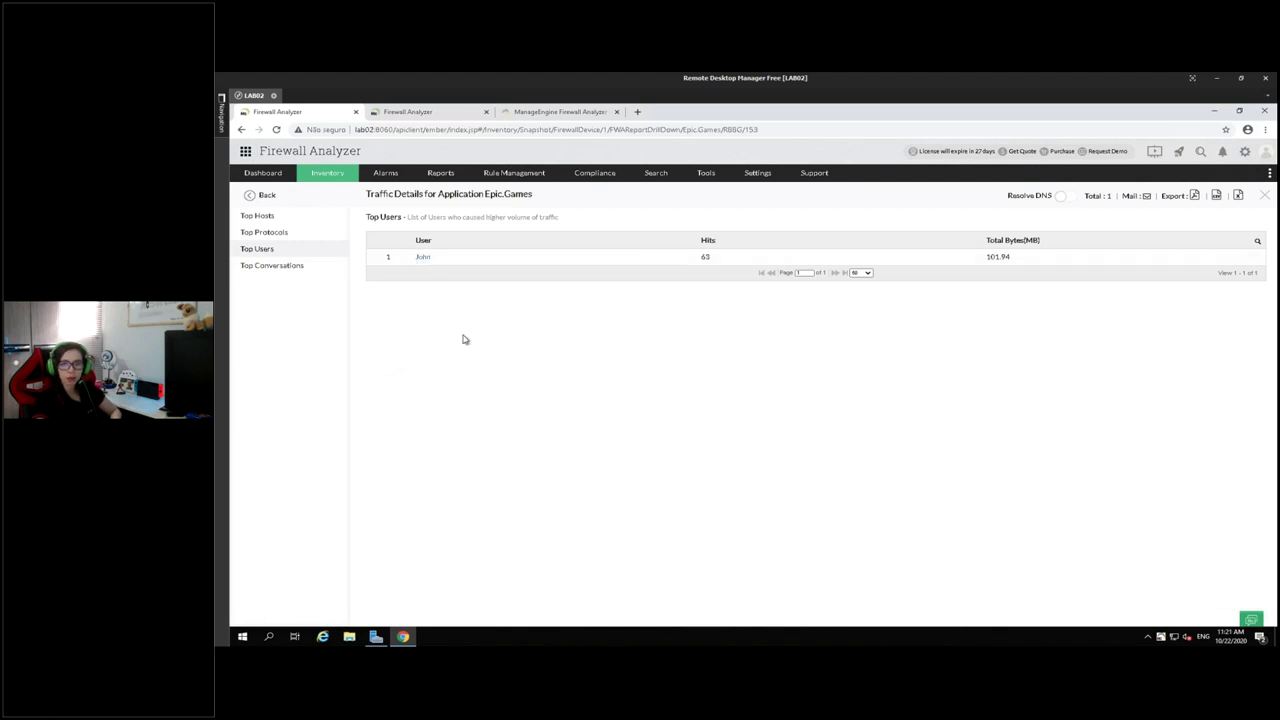
{"action": "left_click", "coordinate": [282, 268]}
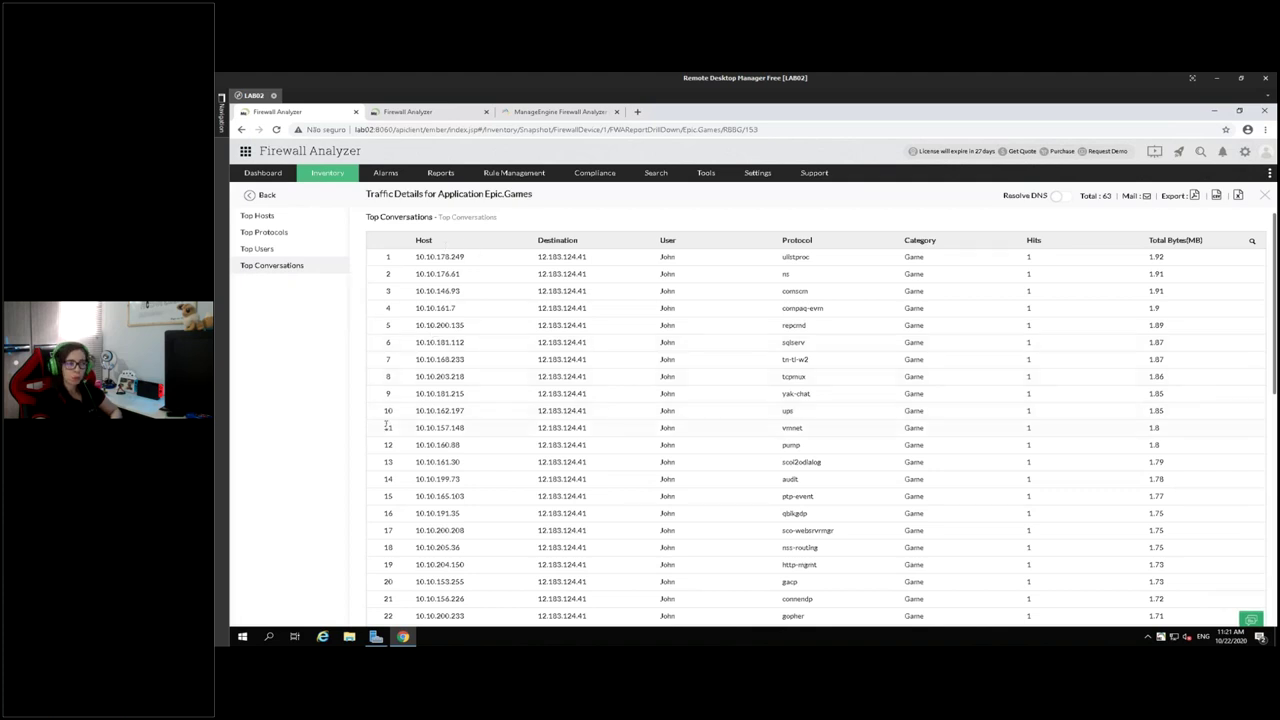
{"action": "left_click", "coordinate": [1264, 195]}
View the firewall's Rules reports, examine the usage trend, usage and description of allowed rule Rule_70, and close its details.
{"action": "left_click", "coordinate": [806, 217]}
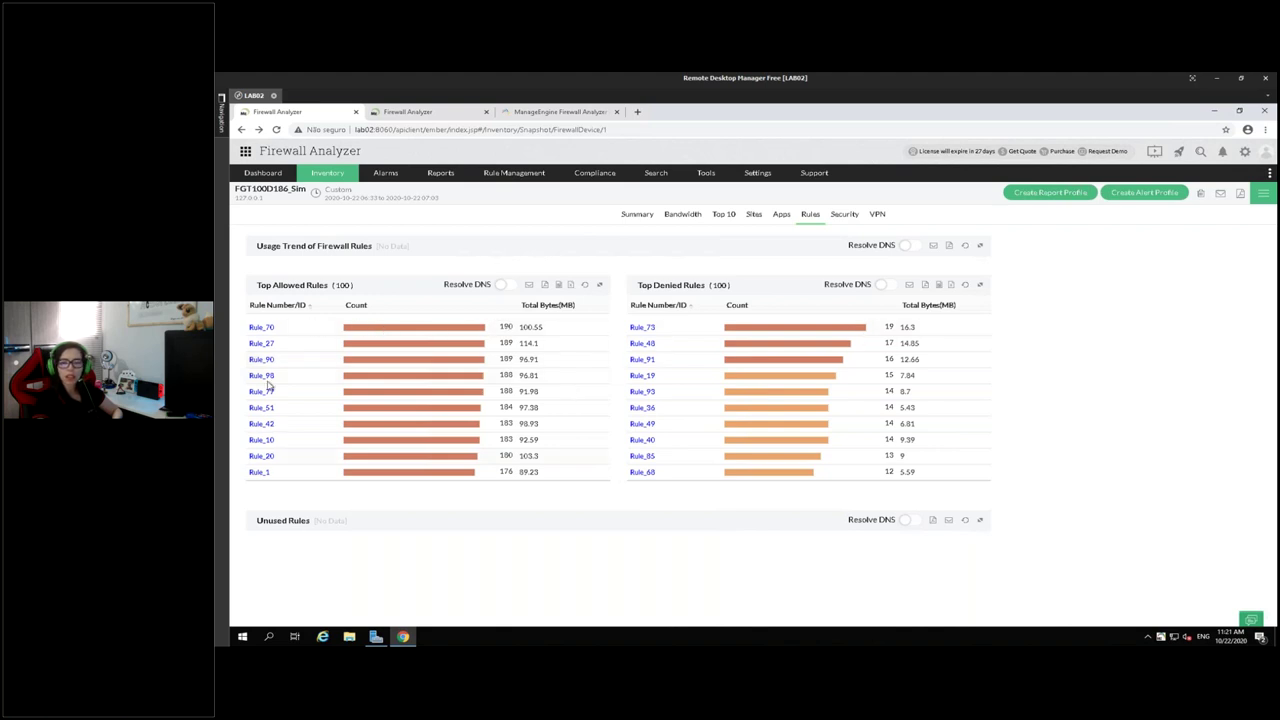
{"action": "left_click", "coordinate": [262, 327]}
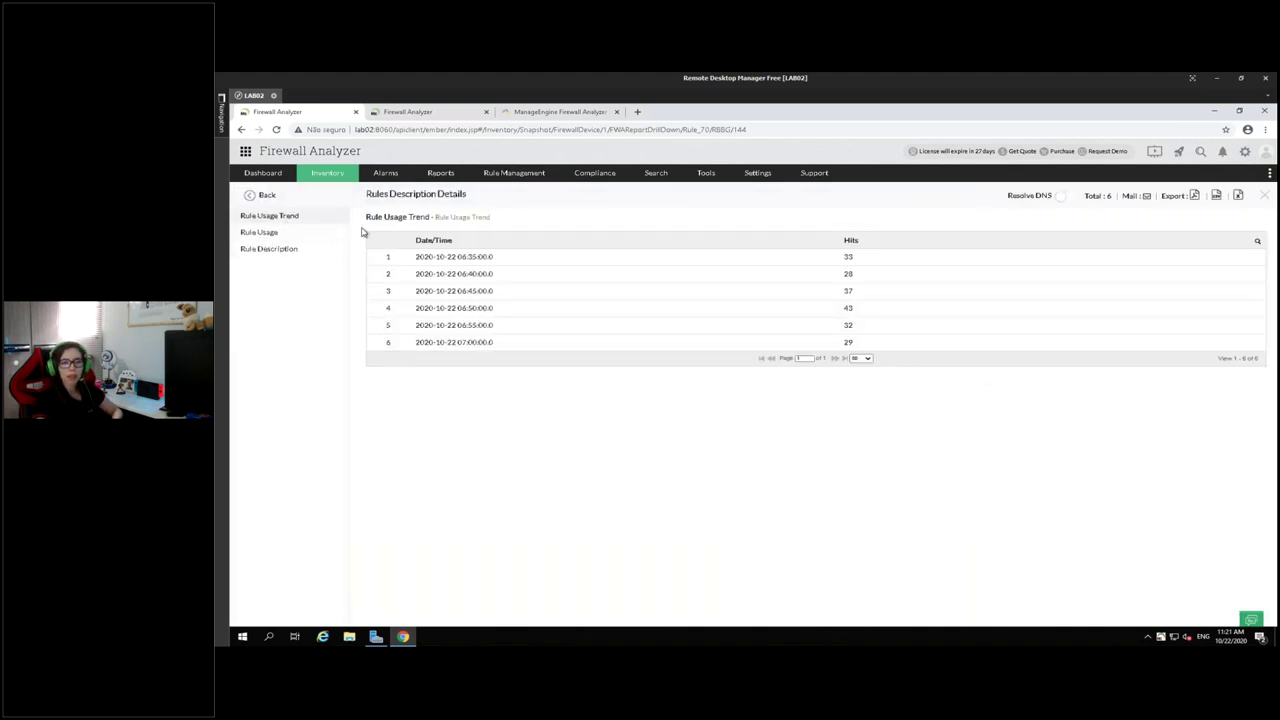
{"action": "left_click", "coordinate": [268, 232]}
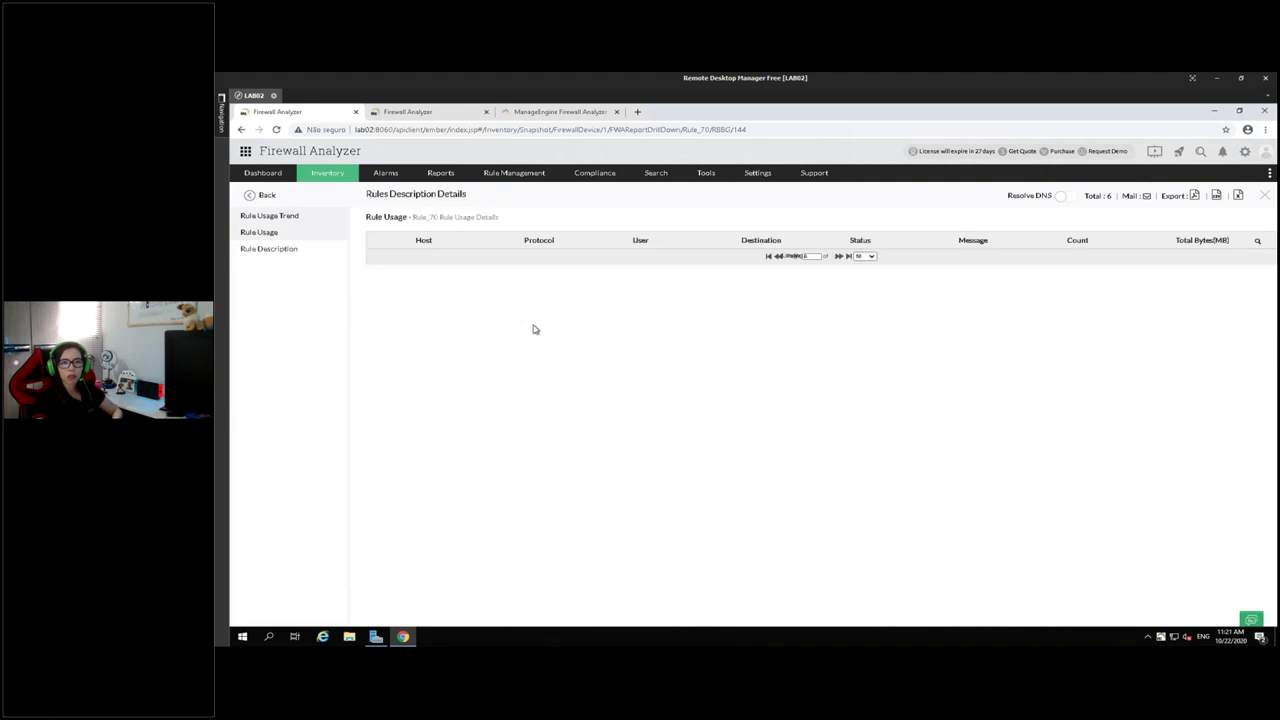
{"action": "left_click", "coordinate": [296, 252]}
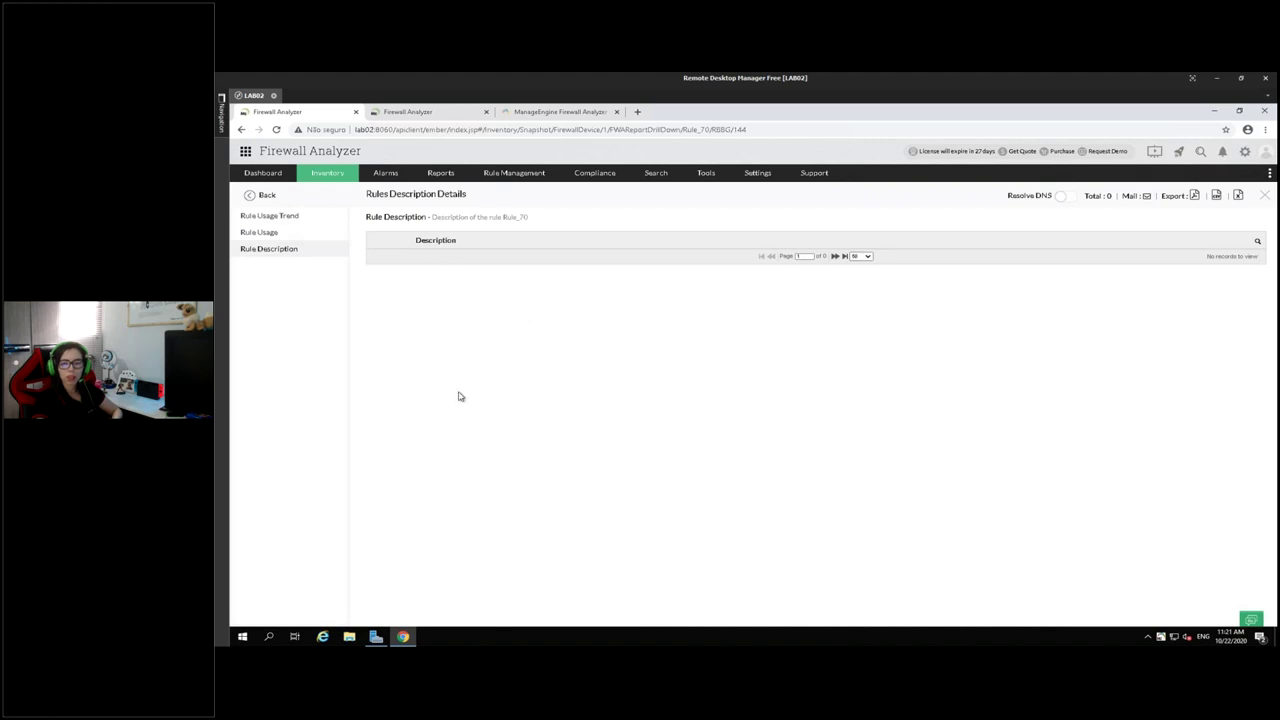
{"action": "left_click", "coordinate": [259, 232]}
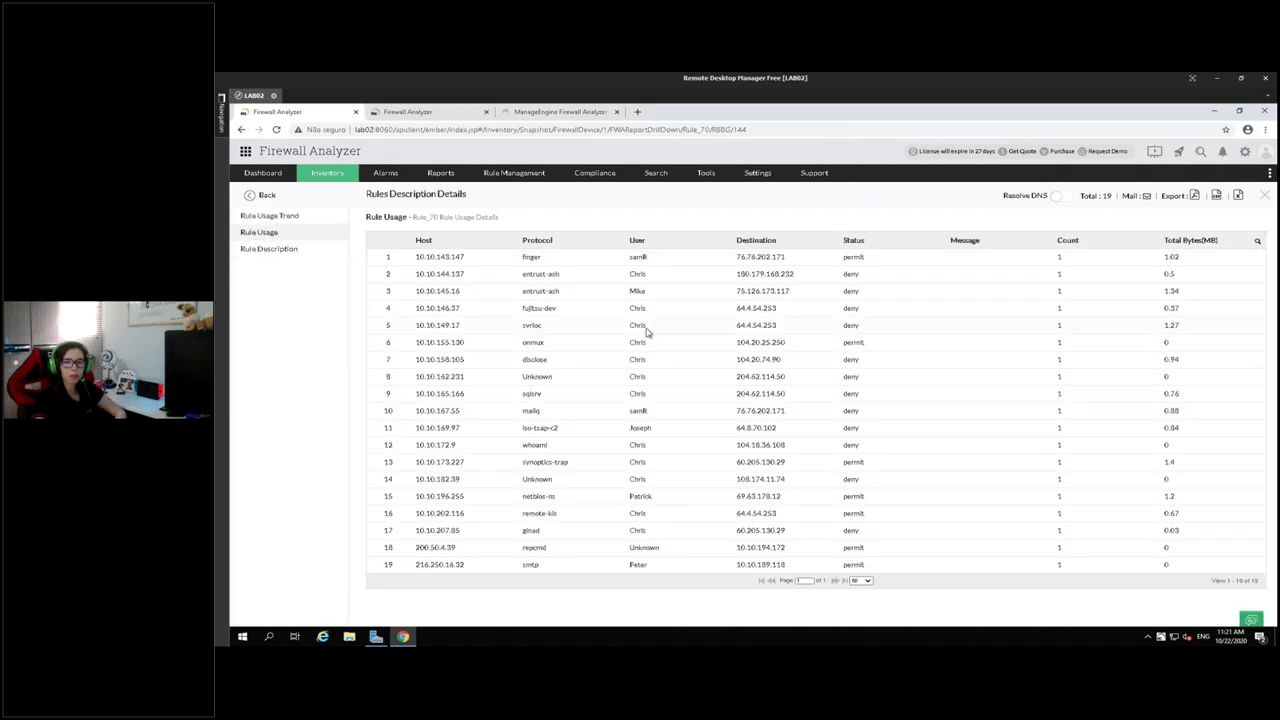
{"action": "left_click", "coordinate": [1264, 195]}
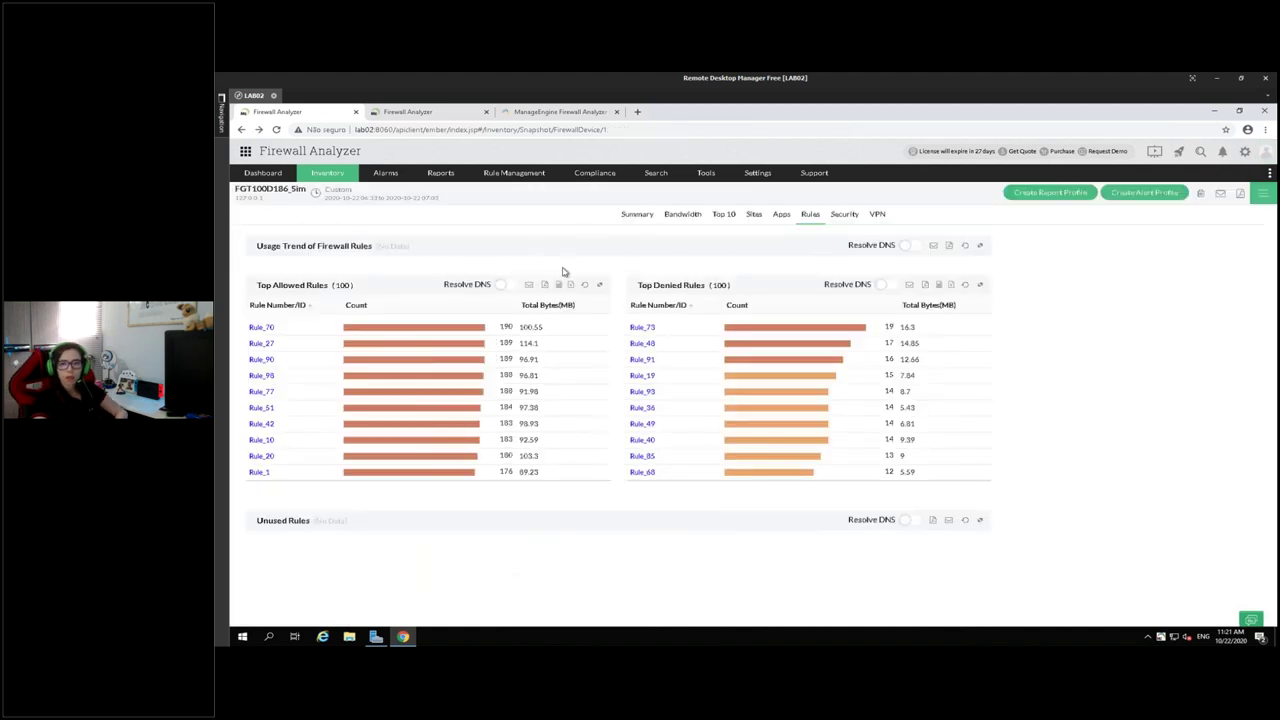
Review the firewall's Security reports from attacks and viruses down to Top Spam Generators.
{"action": "left_click", "coordinate": [844, 214]}
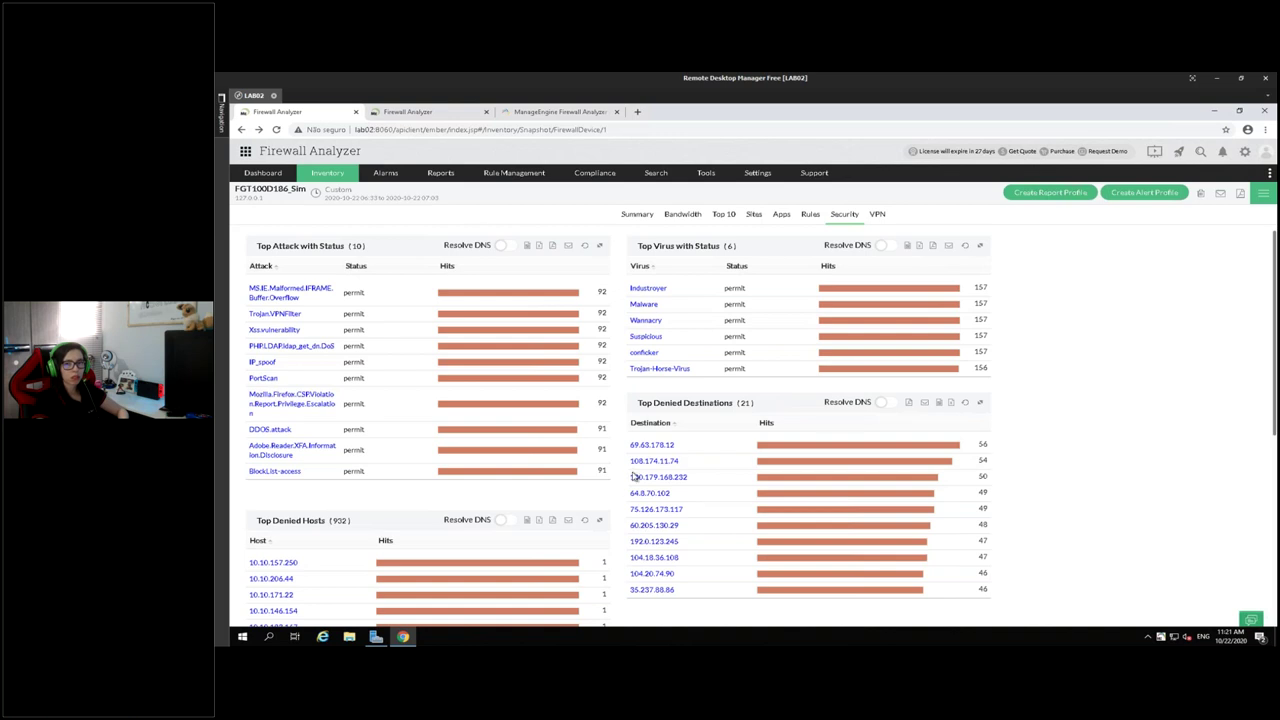
{"action": "scroll", "coordinate": [484, 527], "scroll_direction": "down", "scroll_amount": 2}
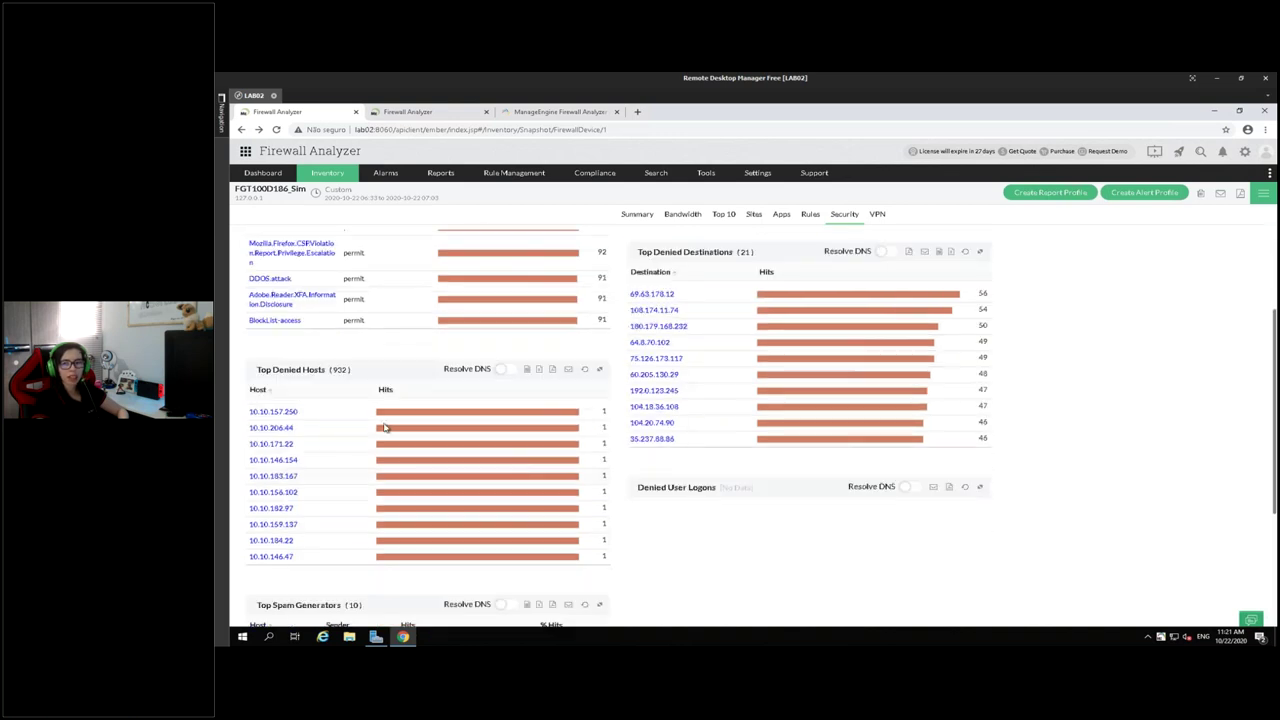
{"action": "scroll", "coordinate": [617, 607], "scroll_direction": "down", "scroll_amount": 2}
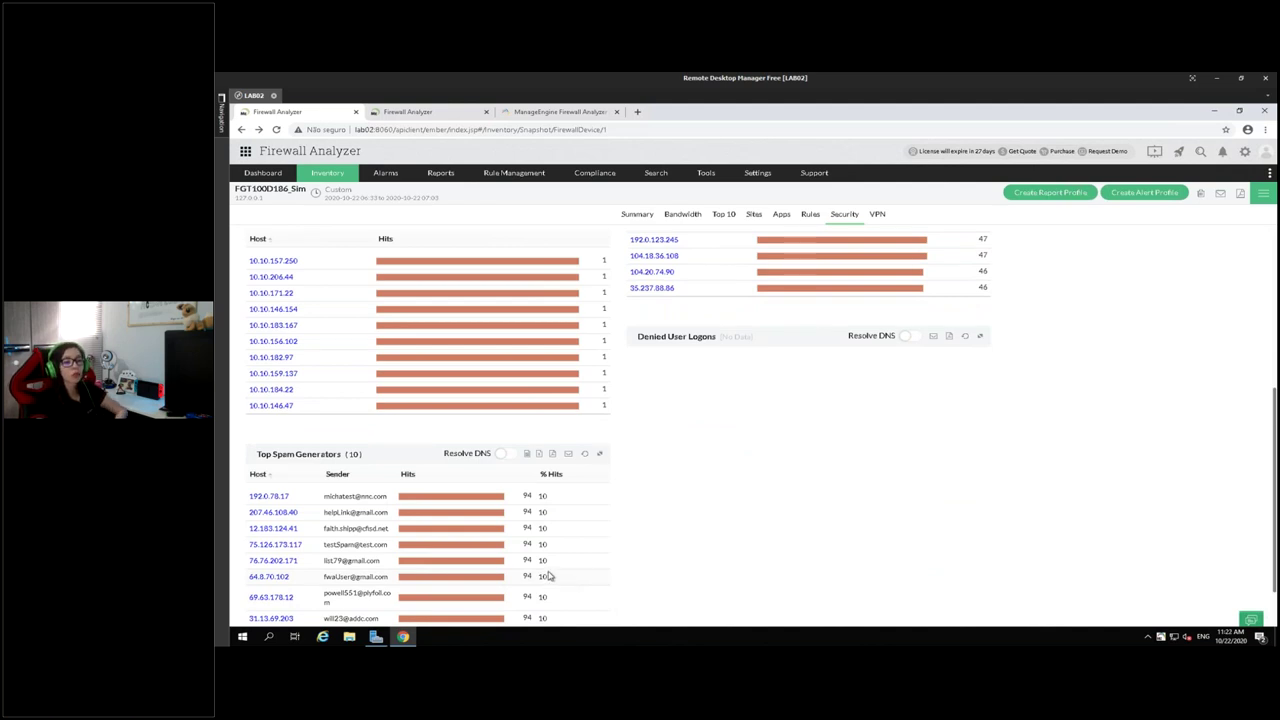
{"action": "scroll", "coordinate": [552, 577], "scroll_direction": "down", "scroll_amount": 1}
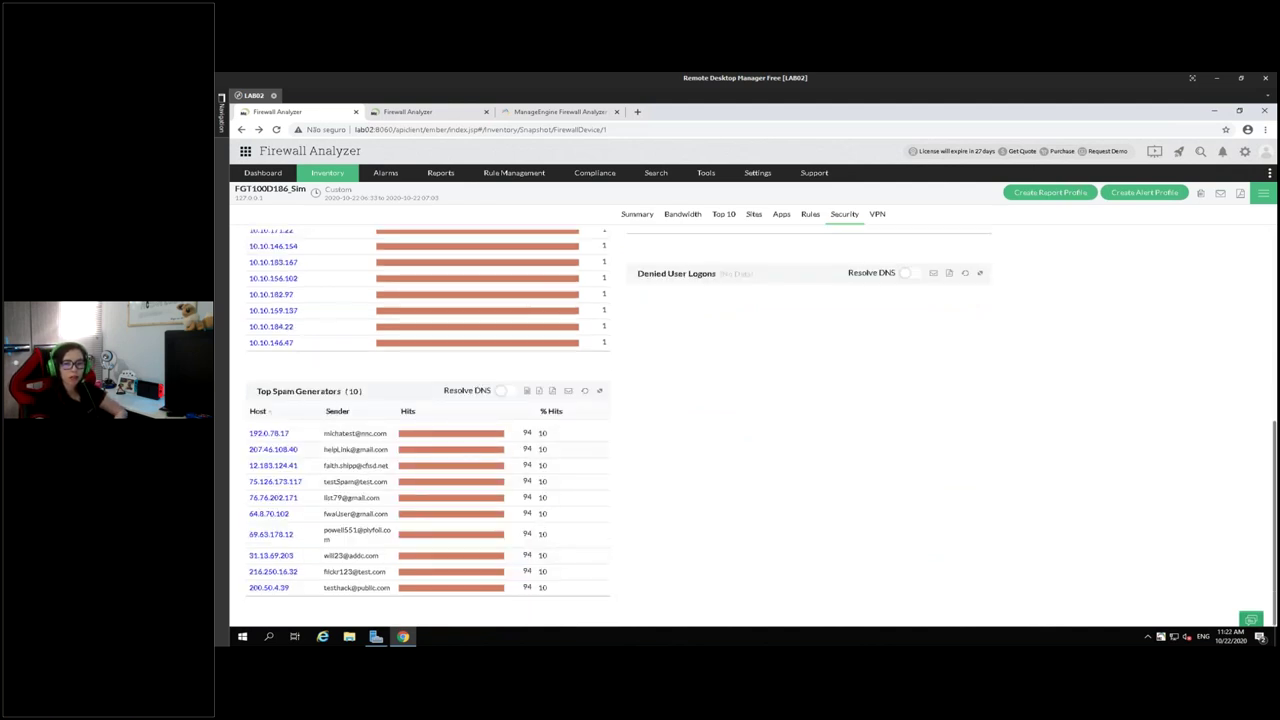
Examine the spam traffic generated from 192.0.78.17, including its log entry to 10.10.204.226, and return to the Security reports.
{"action": "left_click", "coordinate": [270, 434]}
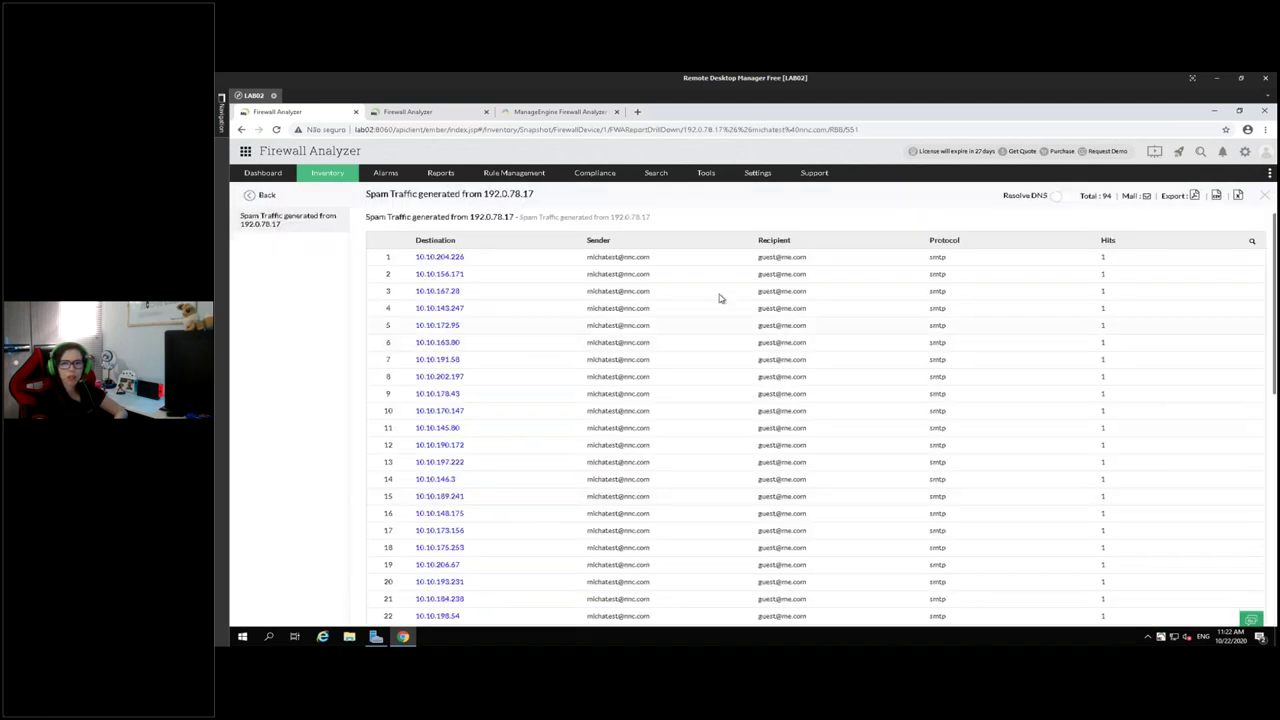
{"action": "left_click", "coordinate": [777, 257]}
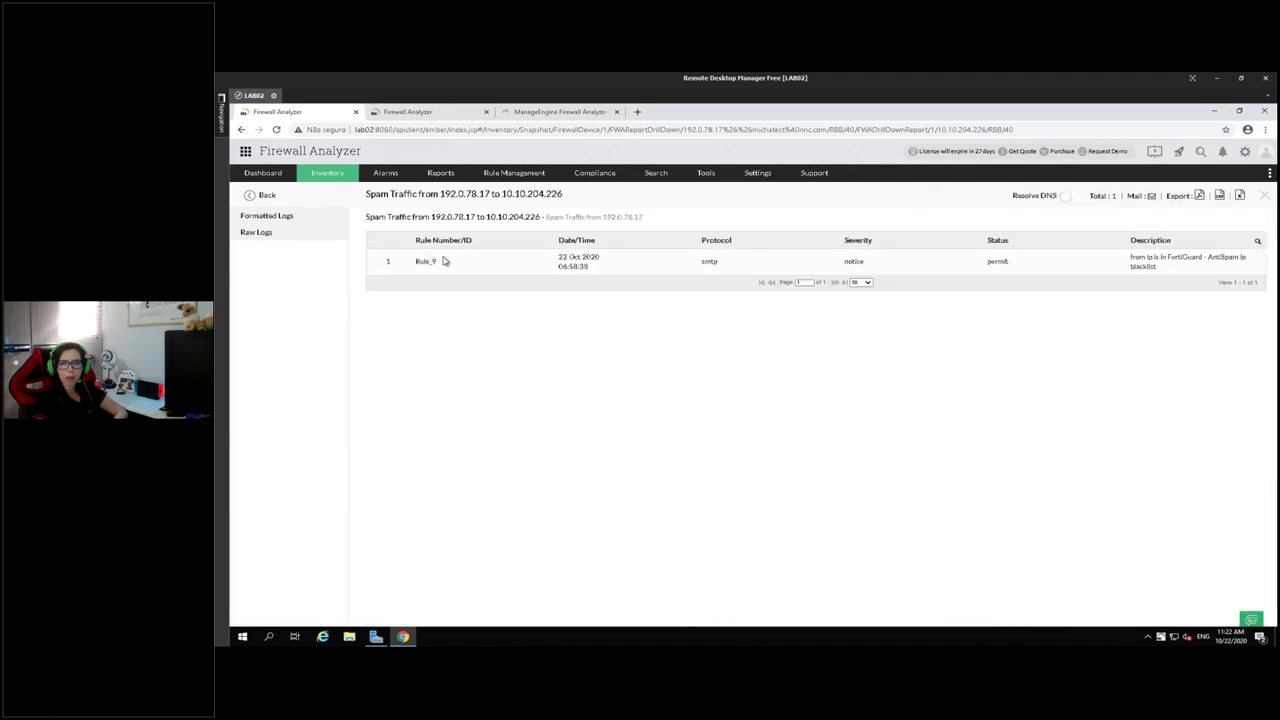
{"action": "left_click", "coordinate": [1264, 195]}
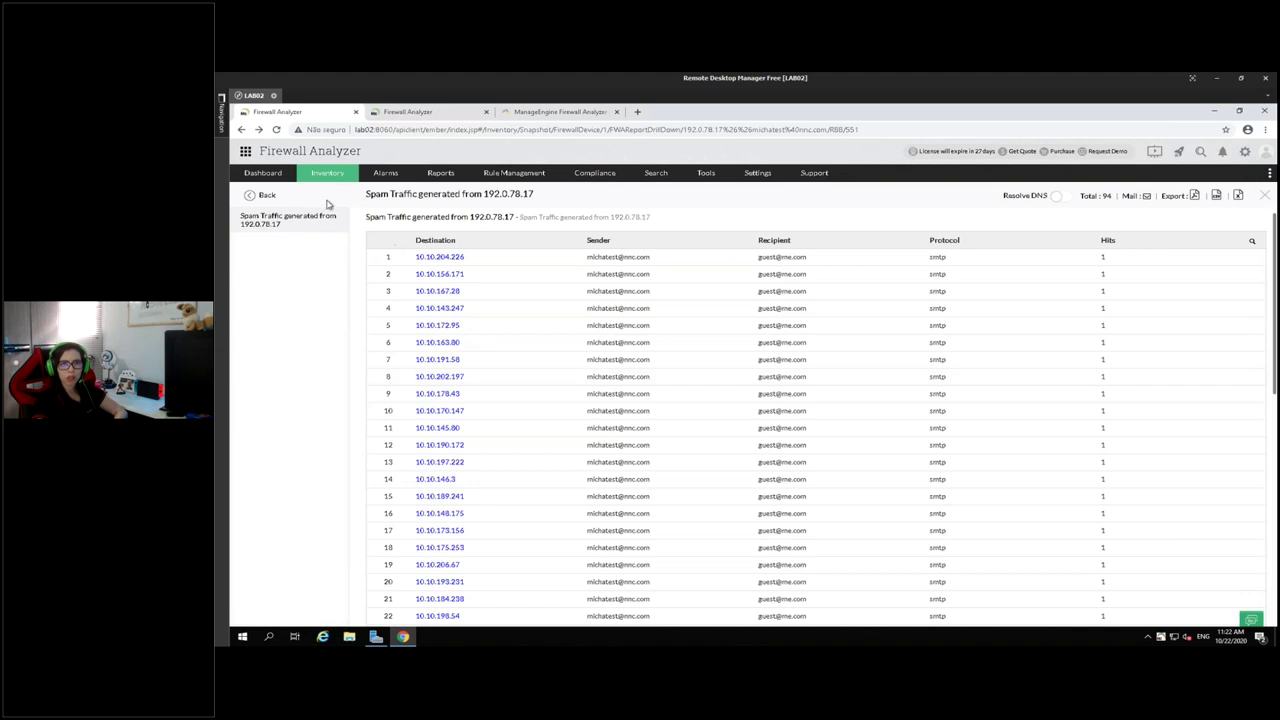
{"action": "left_click", "coordinate": [265, 198]}
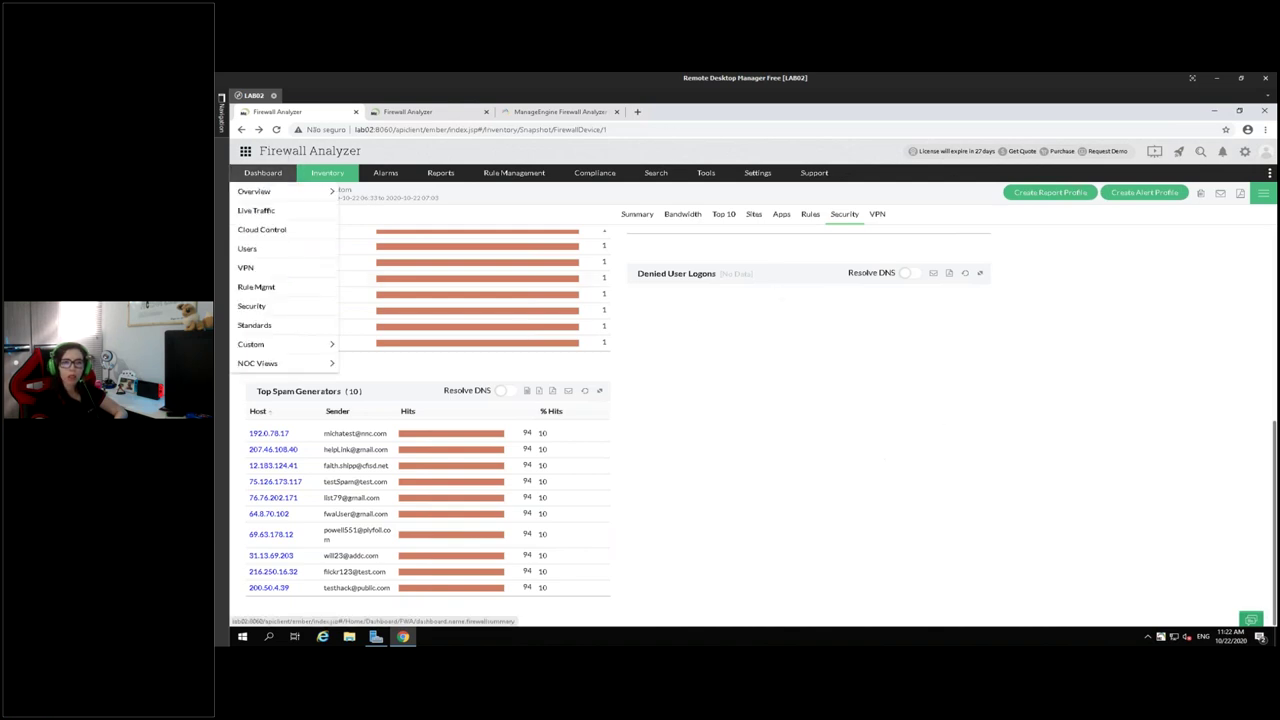
View the Live Traffic, Cloud Control and Users dashboards.
{"action": "left_click", "coordinate": [263, 172]}
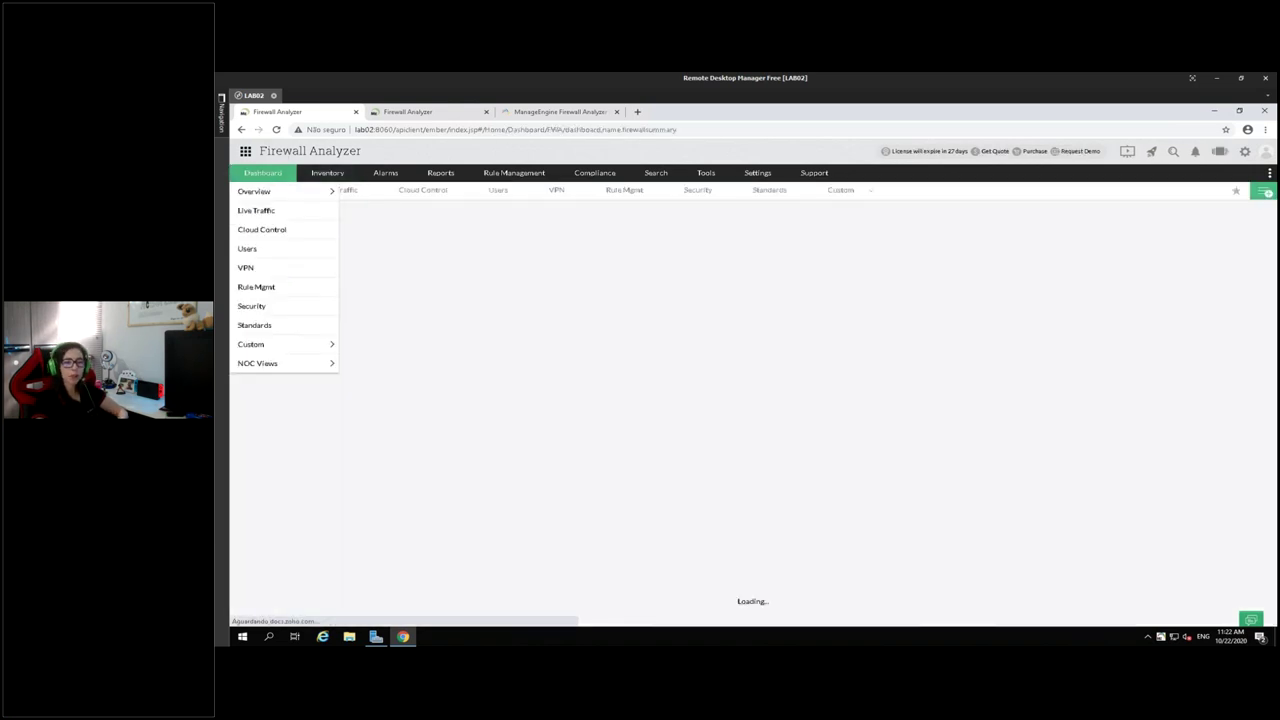
{"action": "left_click", "coordinate": [256, 211]}
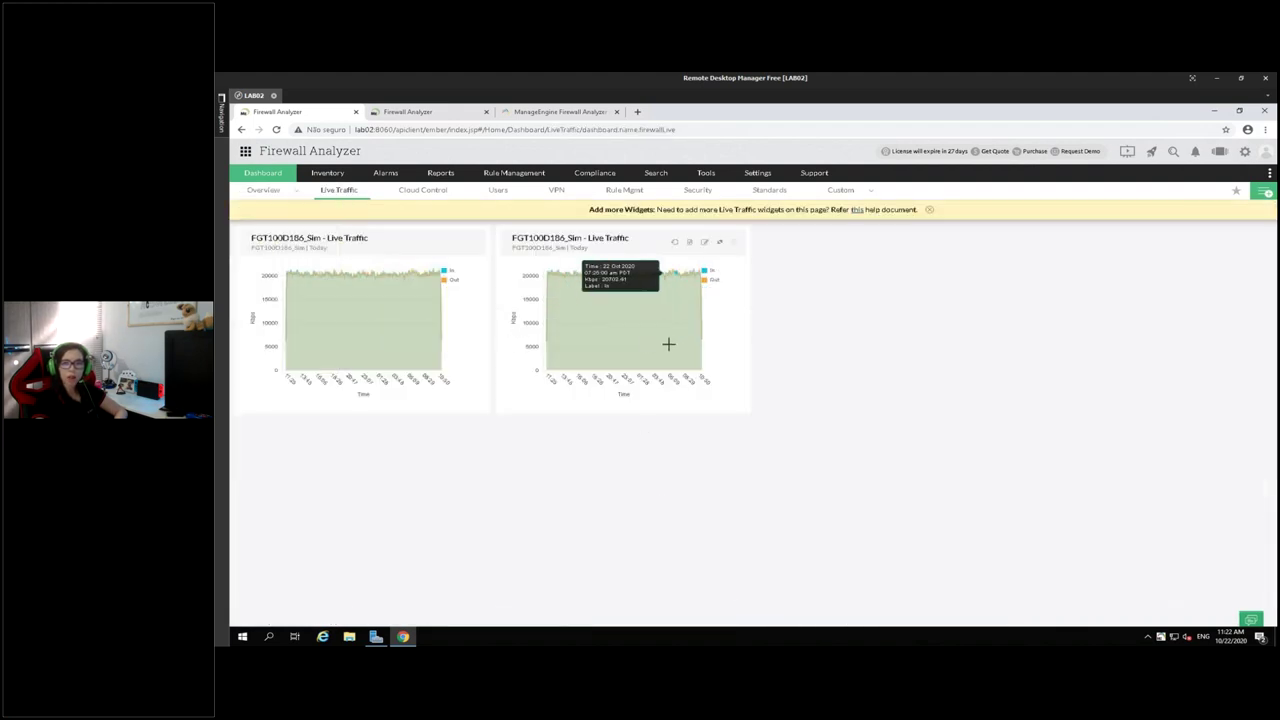
{"action": "left_click", "coordinate": [263, 190]}
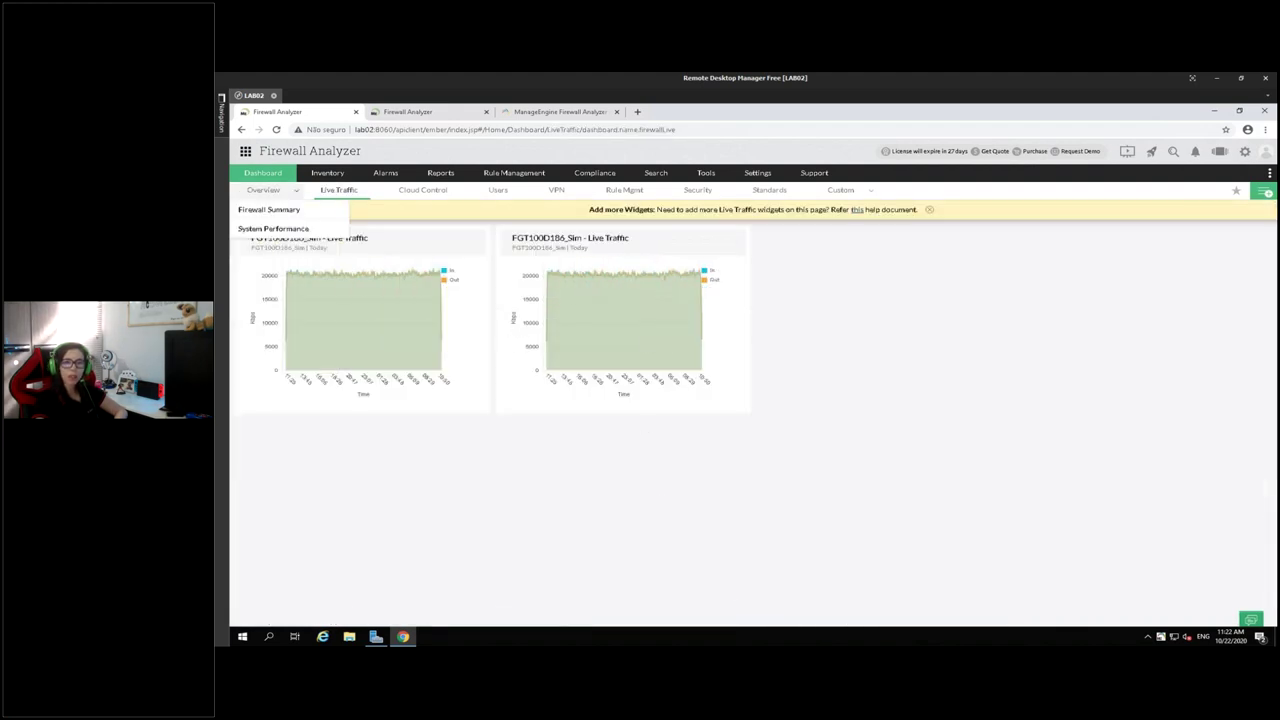
{"action": "left_click", "coordinate": [423, 191]}
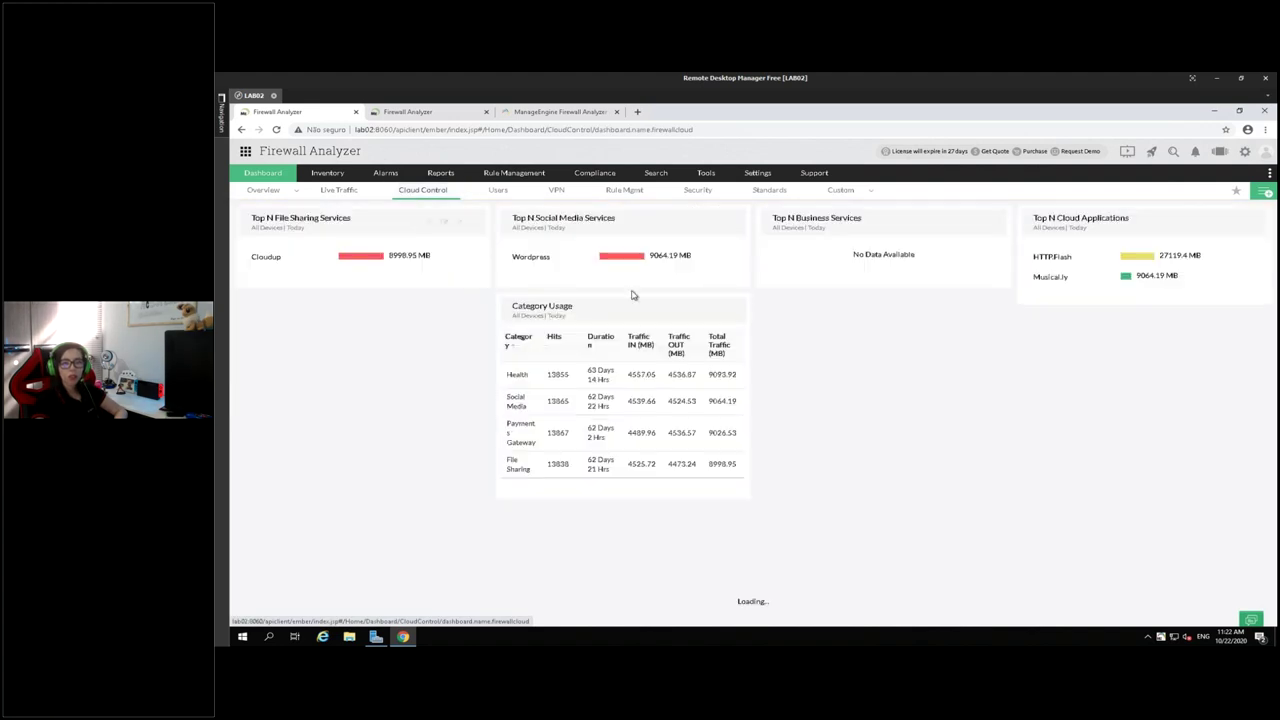
{"action": "left_click", "coordinate": [498, 190]}
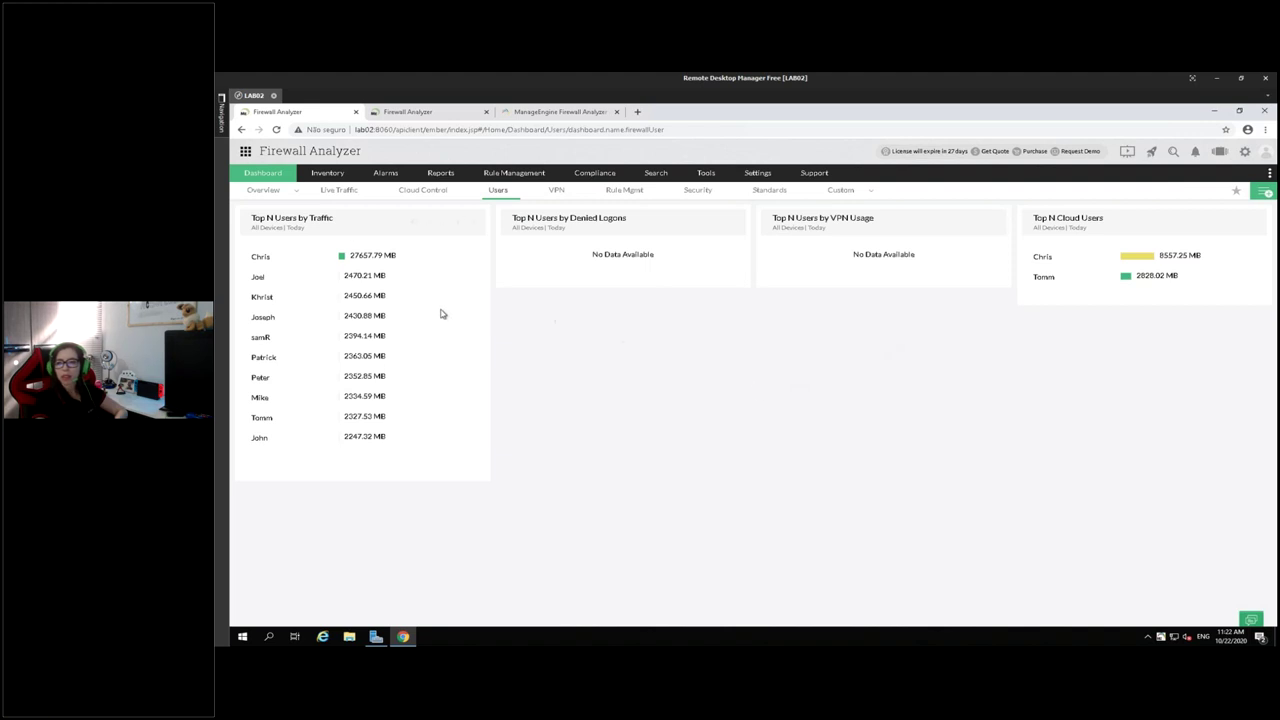
List the inventory's interfaces and review the bandwidth and traffic conversation reports on the wan1 interface's full snapshot page.
{"action": "left_click", "coordinate": [329, 176]}
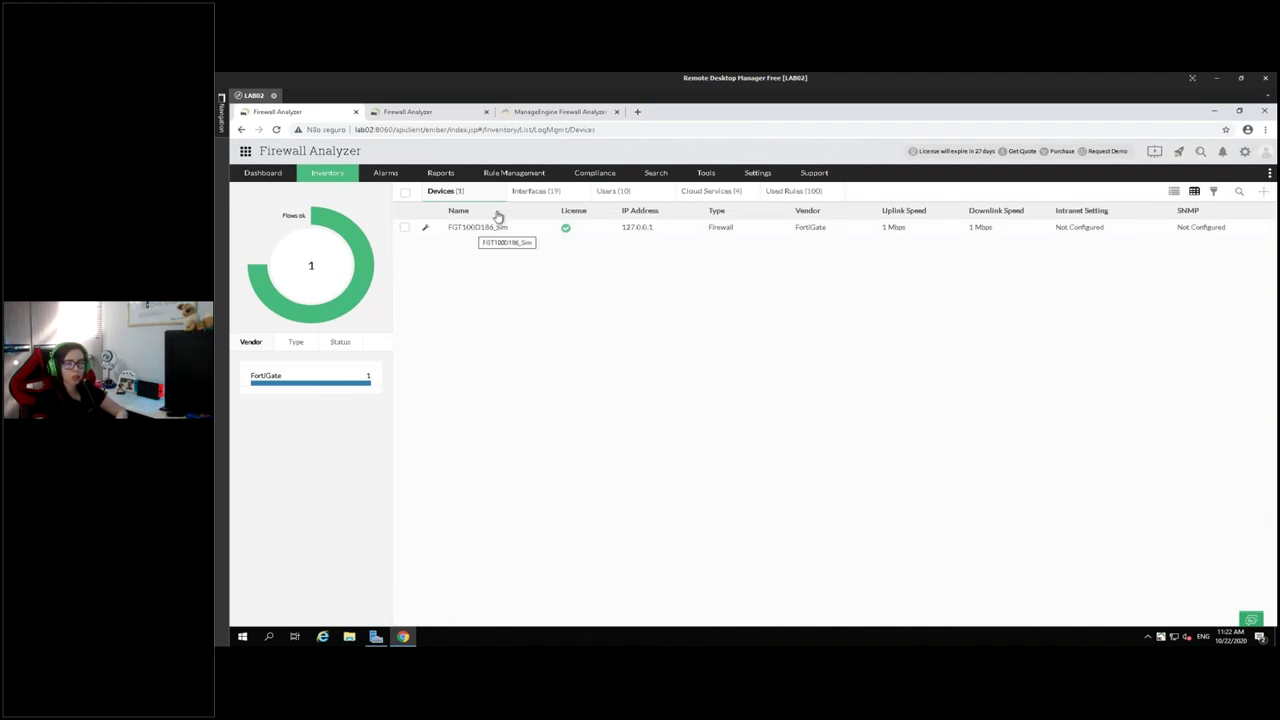
{"action": "left_click", "coordinate": [526, 192]}
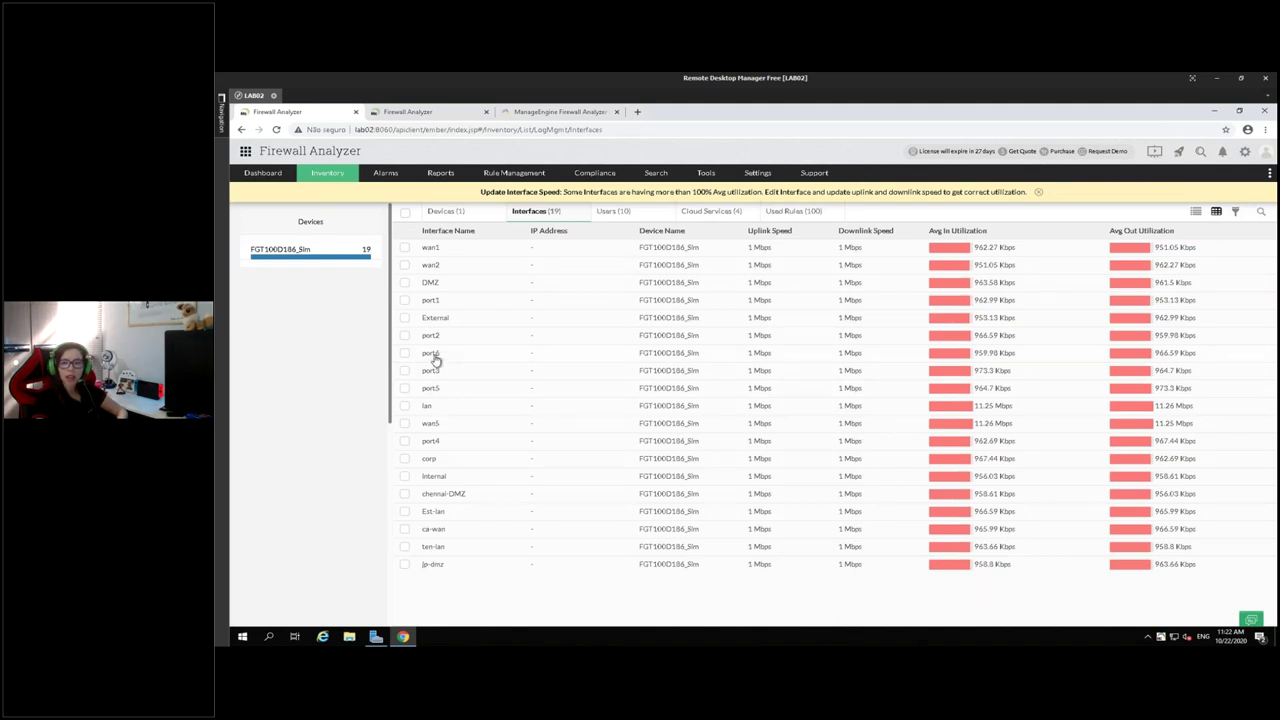
{"action": "left_click", "coordinate": [431, 250]}
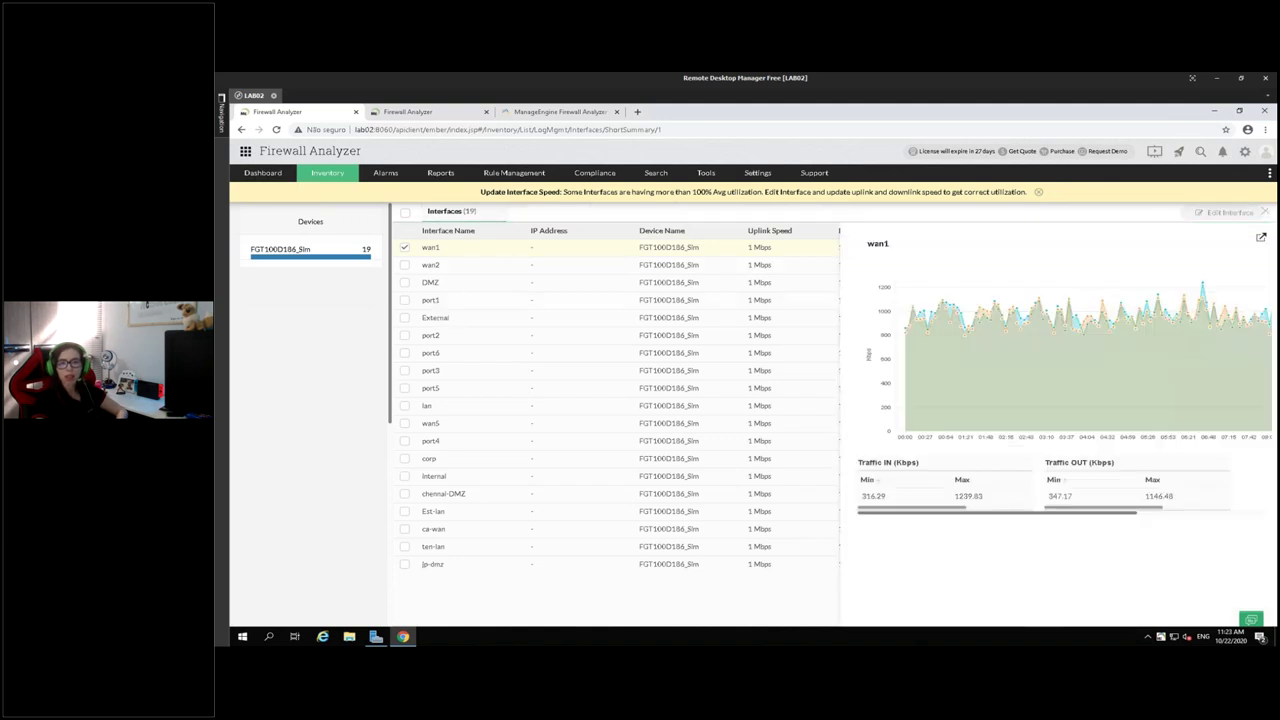
{"action": "left_click", "coordinate": [1261, 242]}
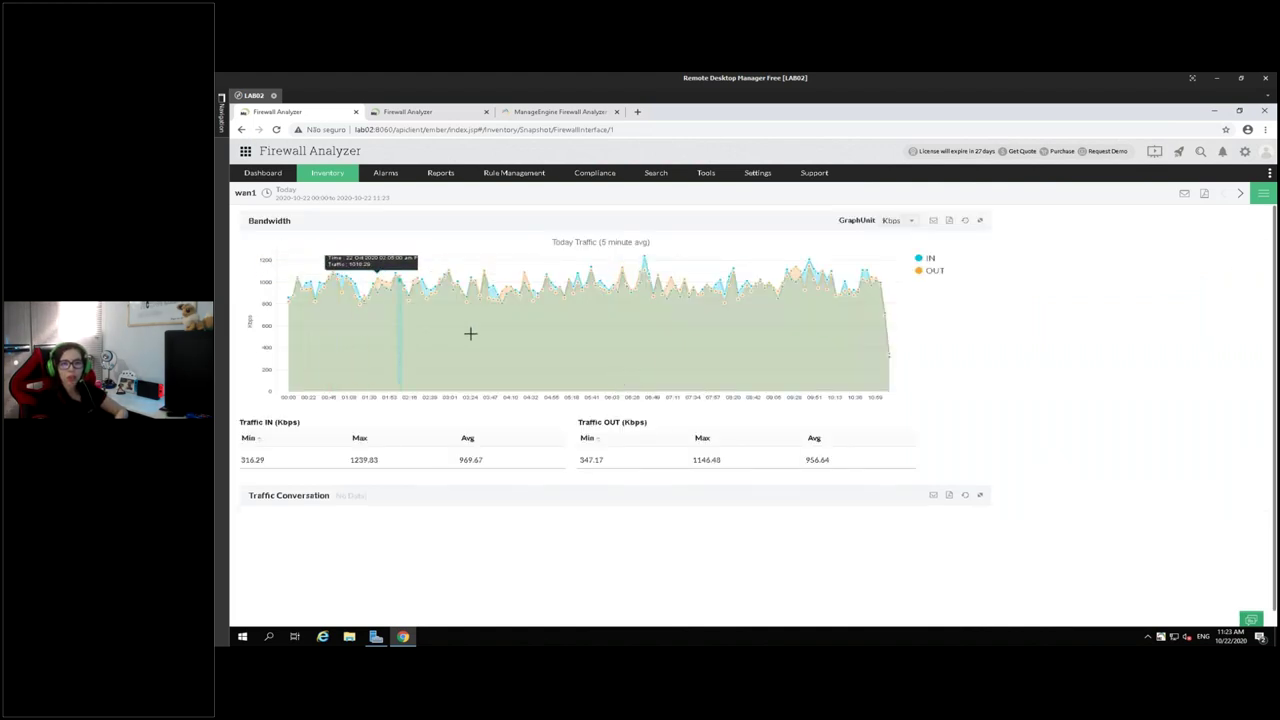
{"action": "scroll", "coordinate": [281, 488], "scroll_direction": "down", "scroll_amount": 1}
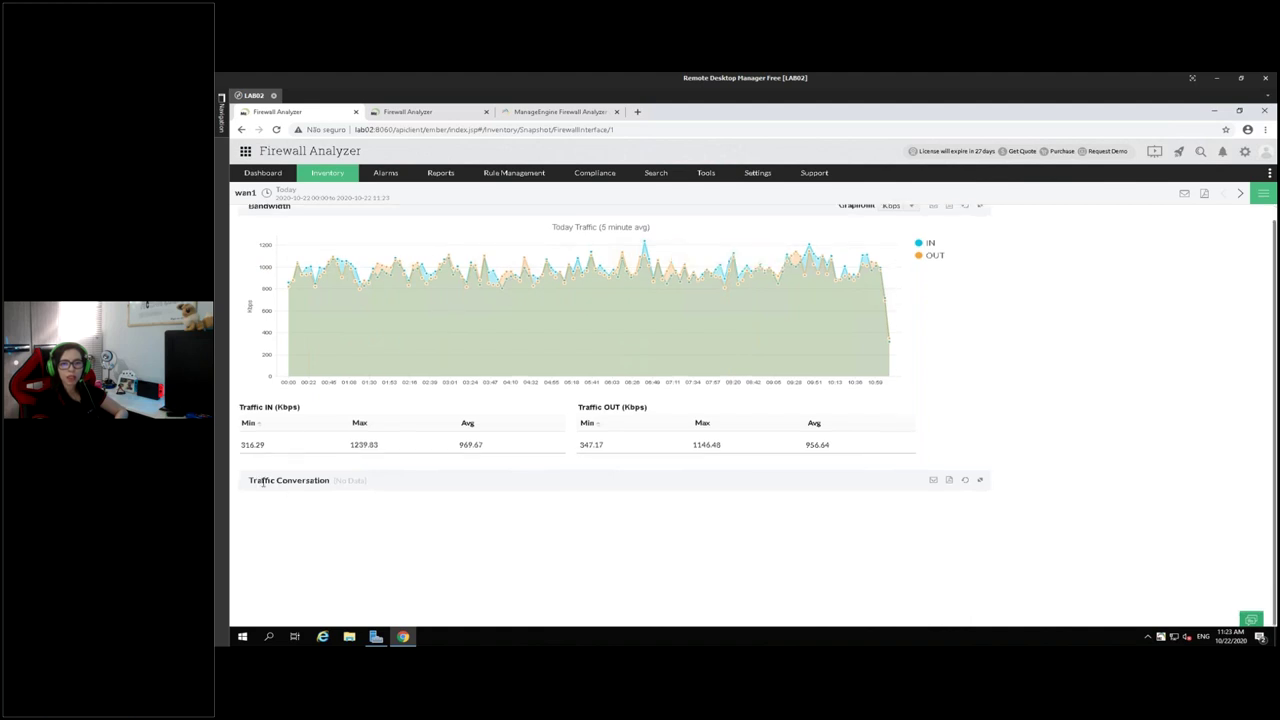
{"action": "scroll", "coordinate": [887, 432], "scroll_direction": "up", "scroll_amount": 1}
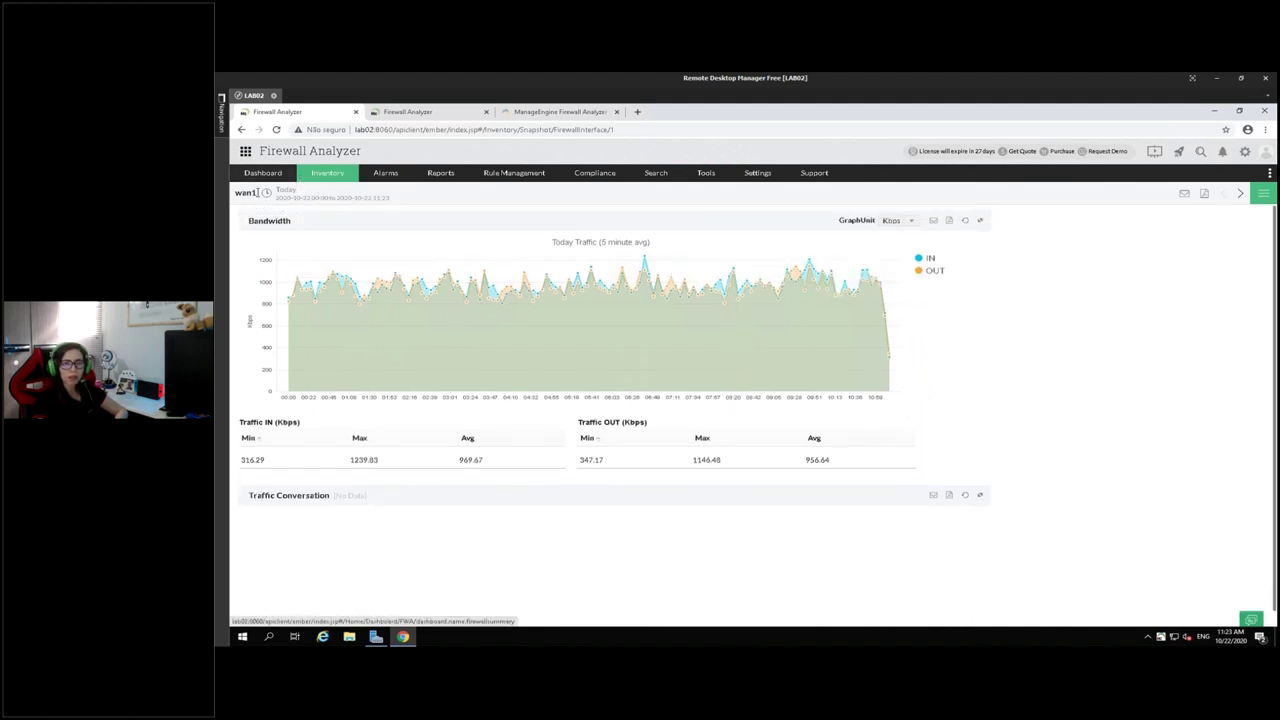
Set the wan1 report's time range to 7 Days and zoom into a section of its bandwidth graph.
{"action": "left_click", "coordinate": [267, 194]}
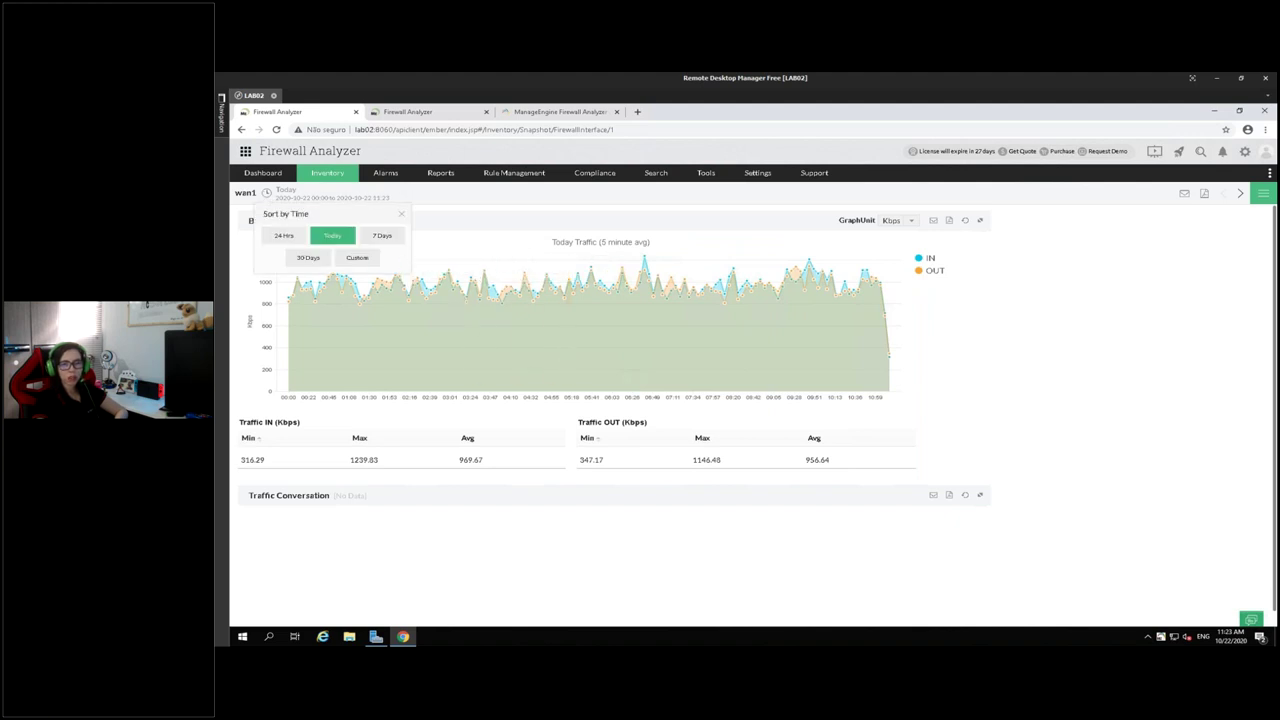
{"action": "left_click", "coordinate": [382, 226]}
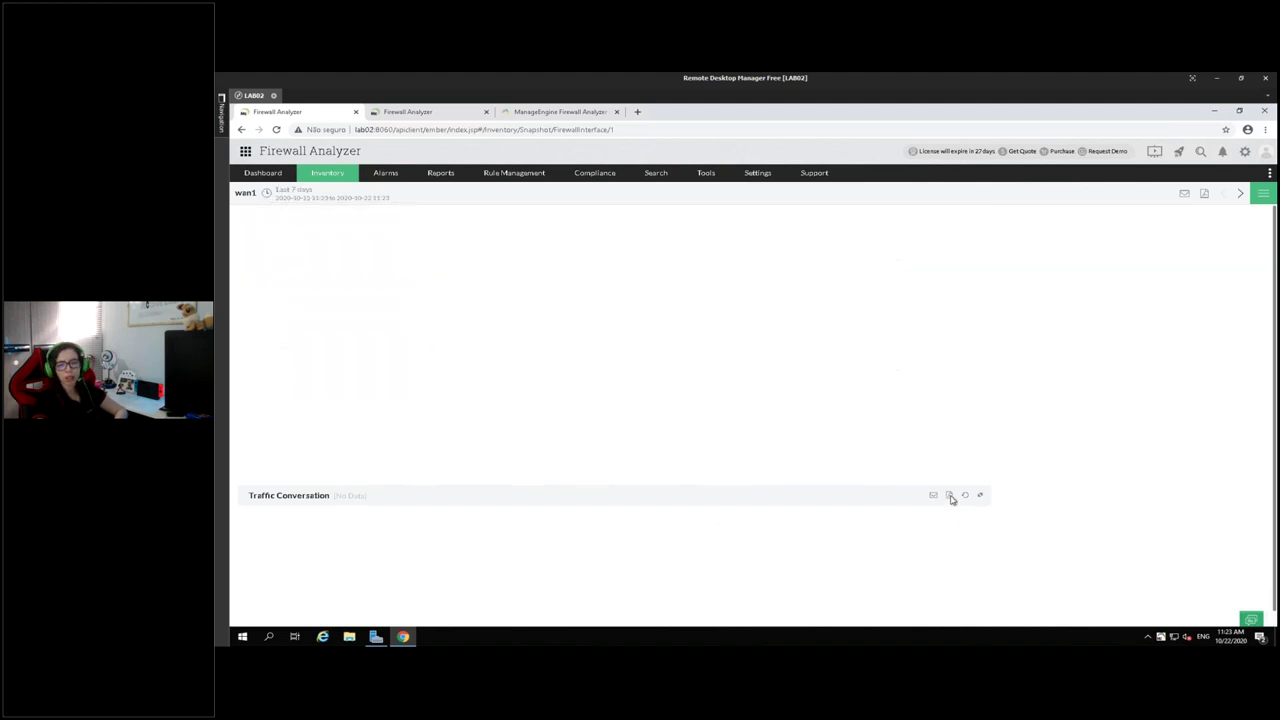
{"action": "left_click_drag", "start_coordinate": [410, 378], "coordinate": [592, 370]}
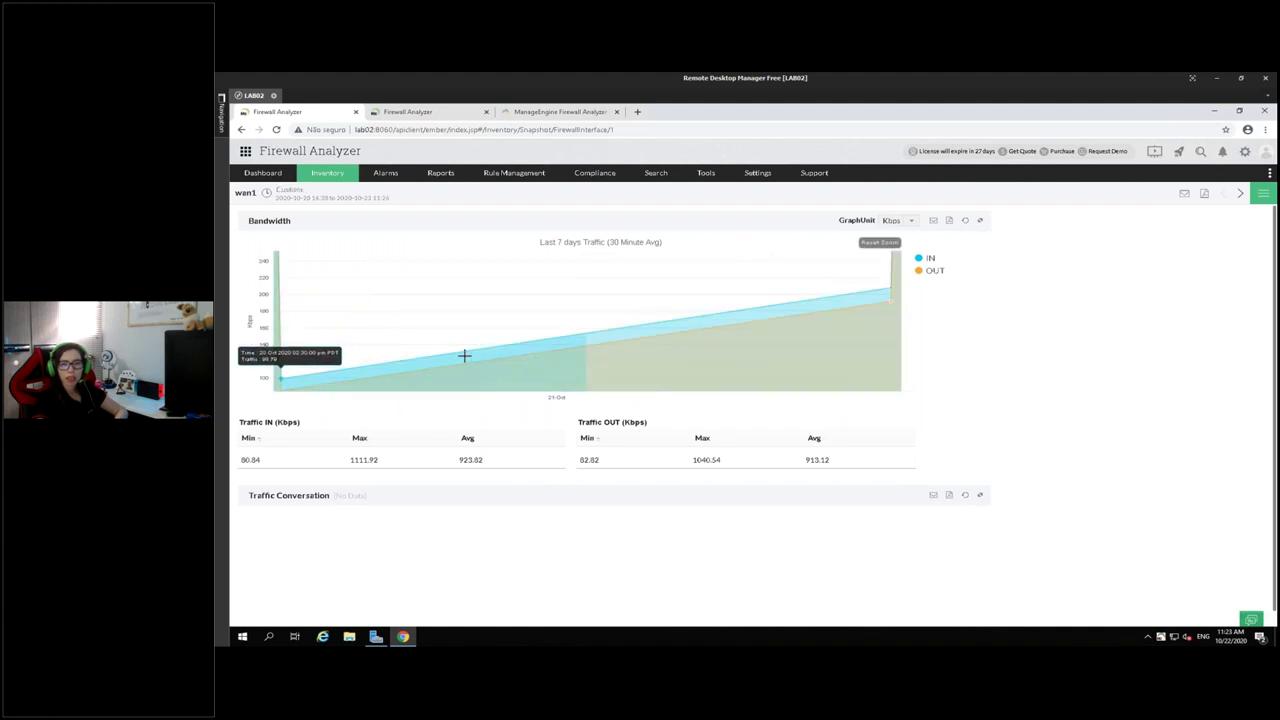
Show the inventory's Users list and set its time range to Last 7 days.
{"action": "left_click", "coordinate": [323, 176]}
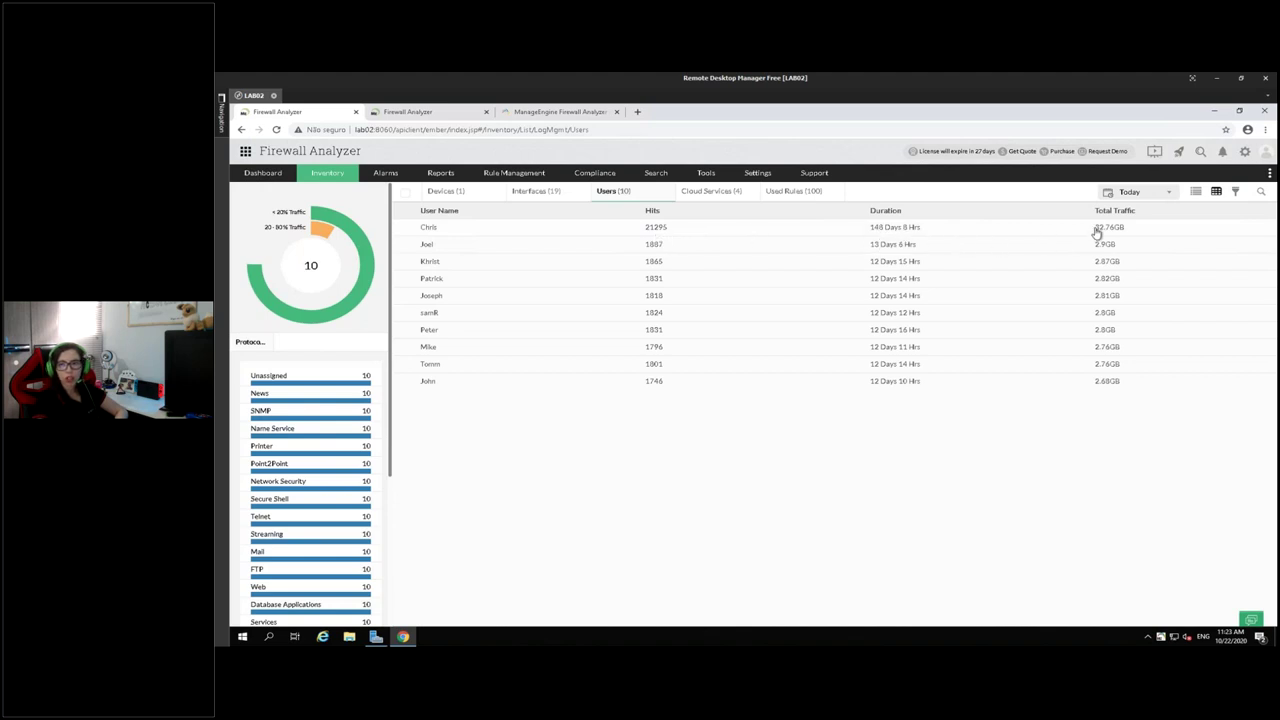
{"action": "left_click", "coordinate": [1157, 193]}
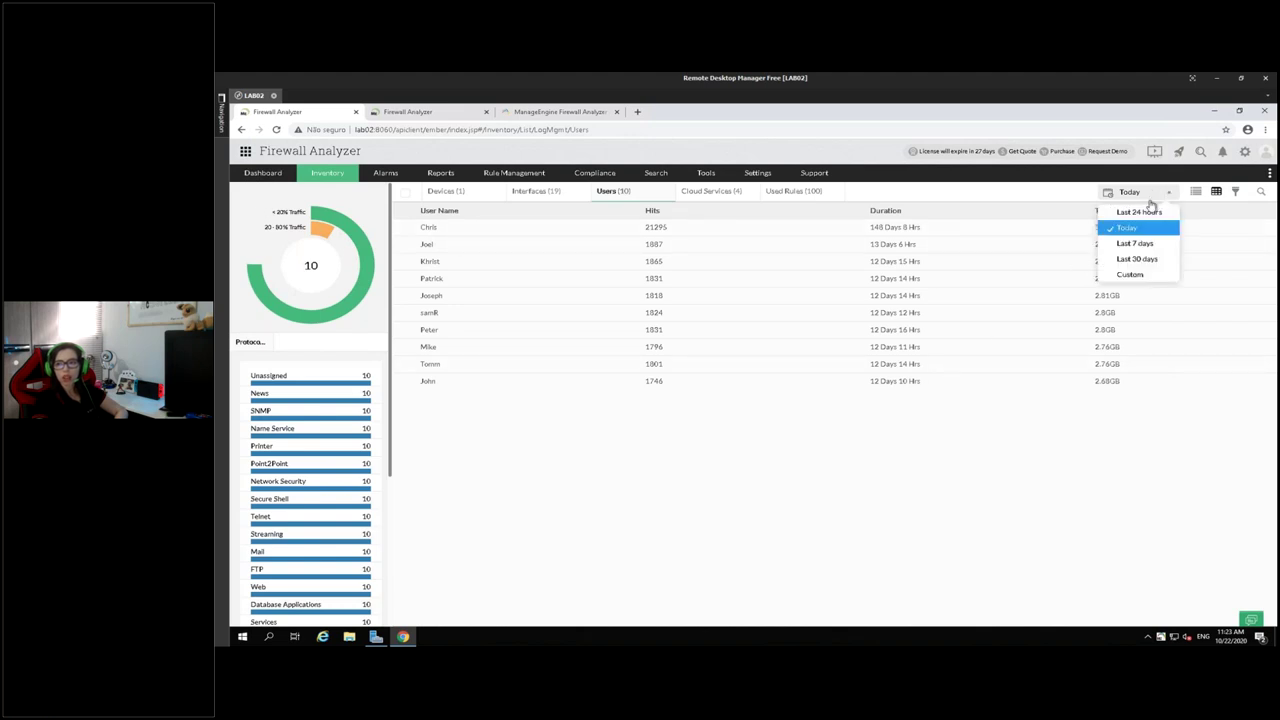
{"action": "left_click", "coordinate": [1133, 242]}
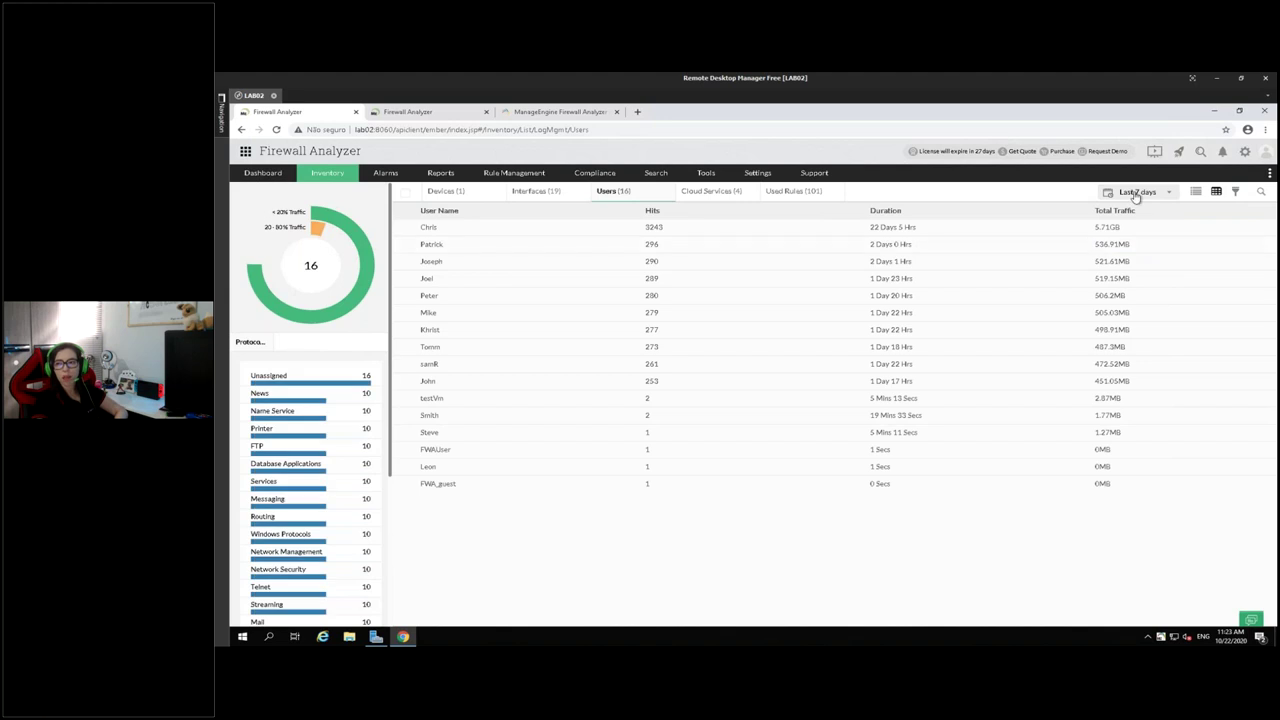
Switch the Users list's time range to Today, followed by Last 30 days.
{"action": "left_click", "coordinate": [1140, 192]}
{"action": "left_click", "coordinate": [1124, 229]}
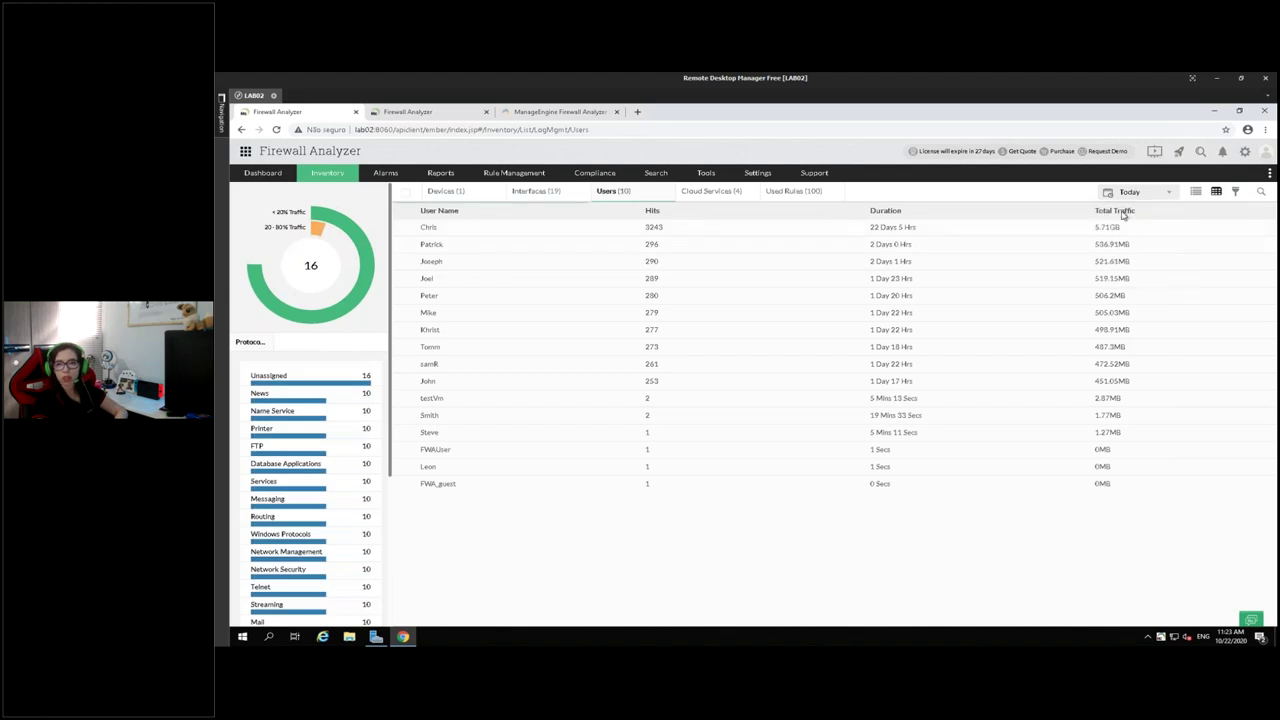
{"action": "left_click", "coordinate": [1130, 193]}
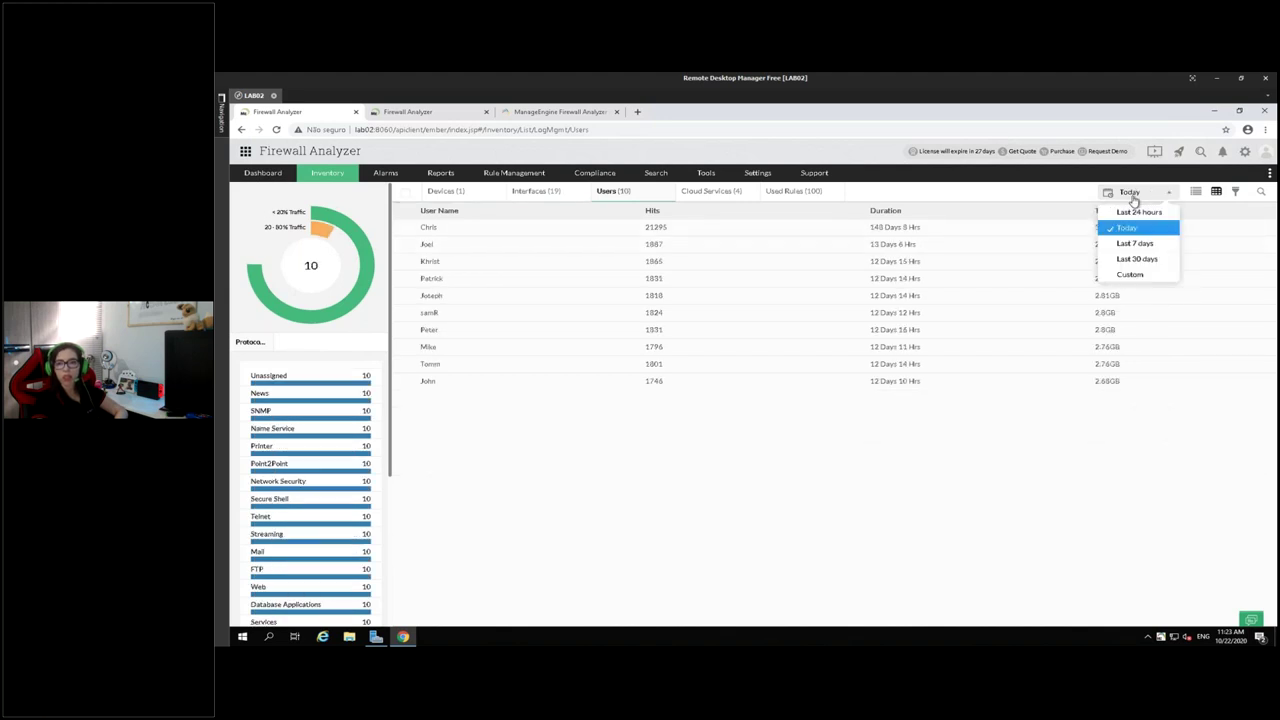
{"action": "left_click", "coordinate": [1132, 259]}
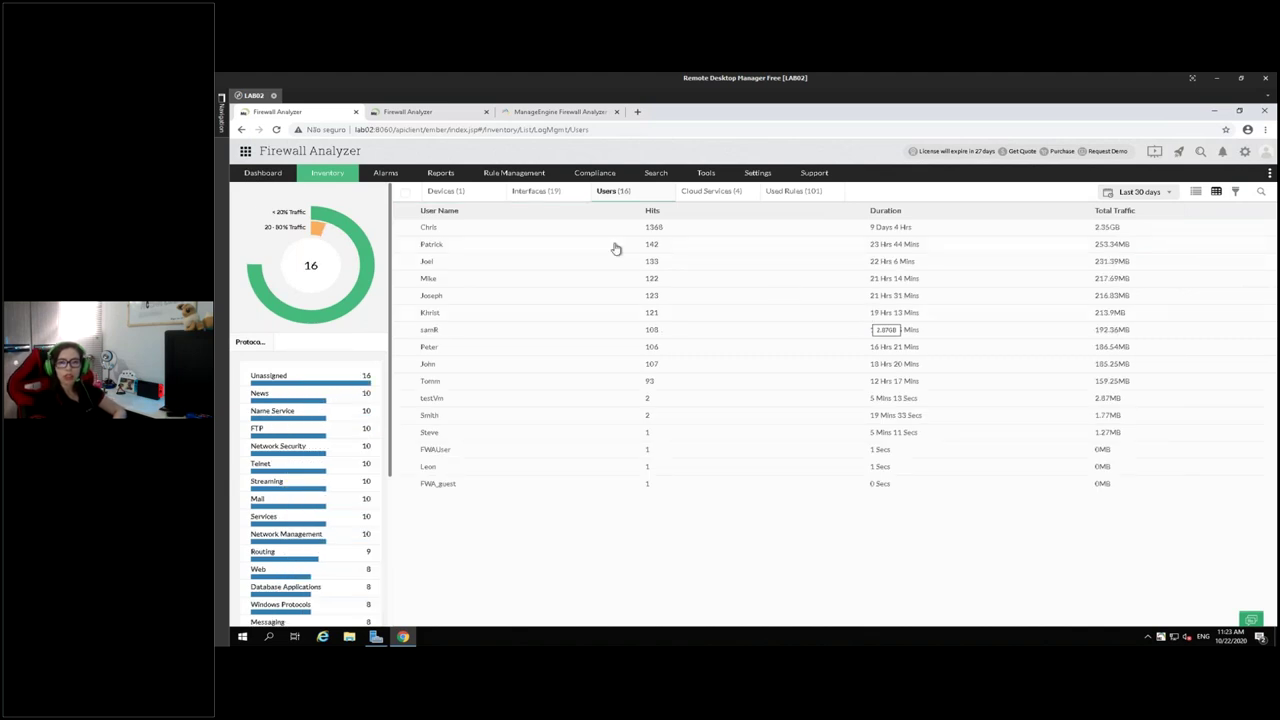
Open the full snapshot page of the first listed user and review the bandwidth, conversation and protocol reports.
{"action": "left_click", "coordinate": [433, 228]}
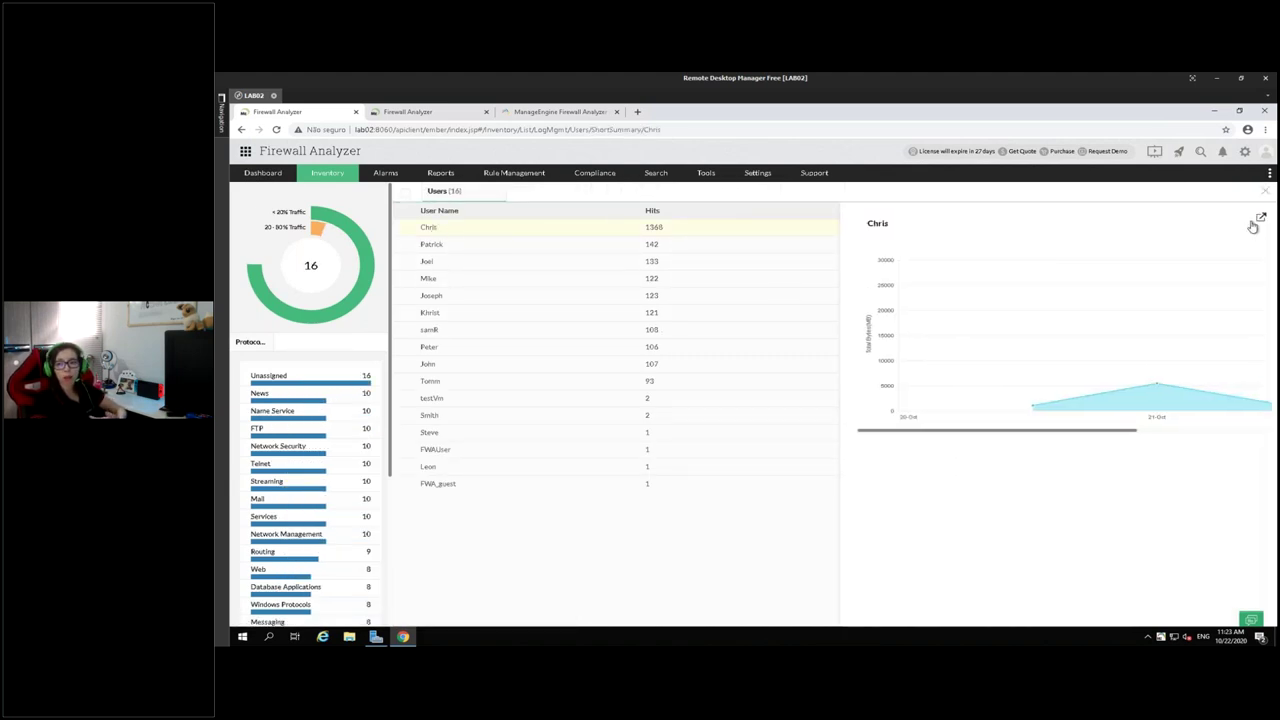
{"action": "left_click", "coordinate": [1260, 221]}
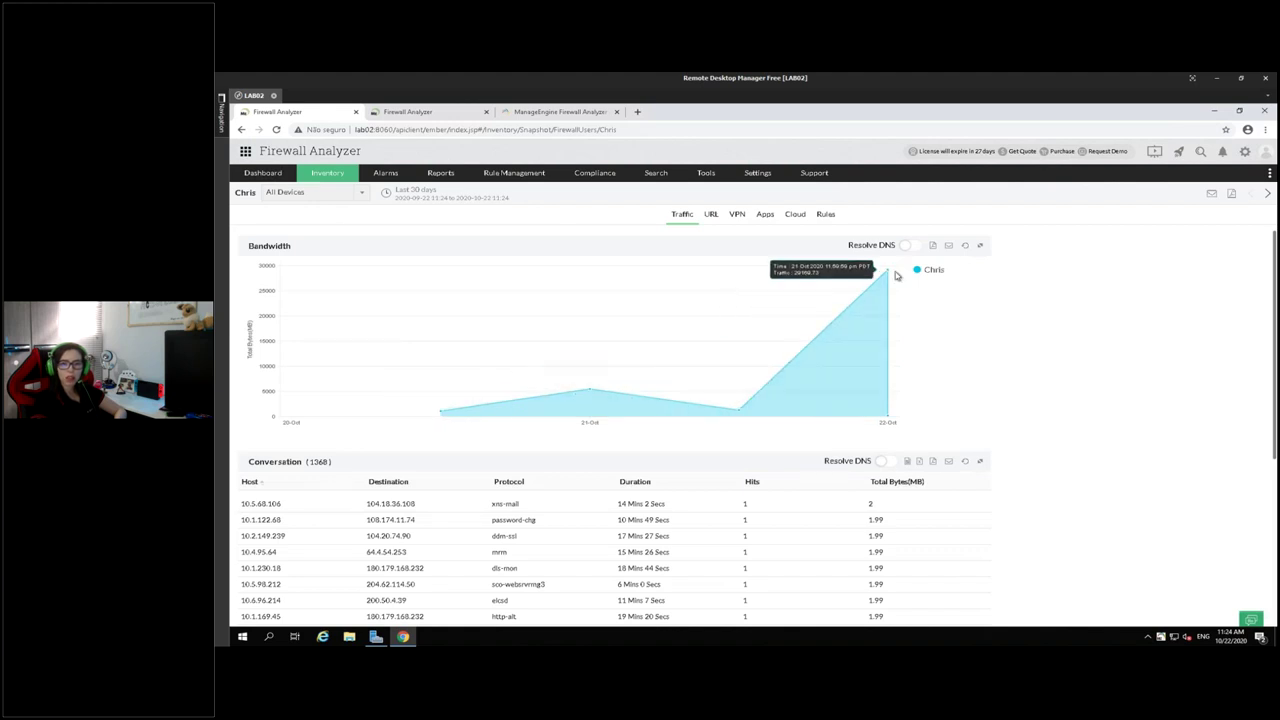
{"action": "scroll", "coordinate": [846, 459], "scroll_direction": "down", "scroll_amount": 3}
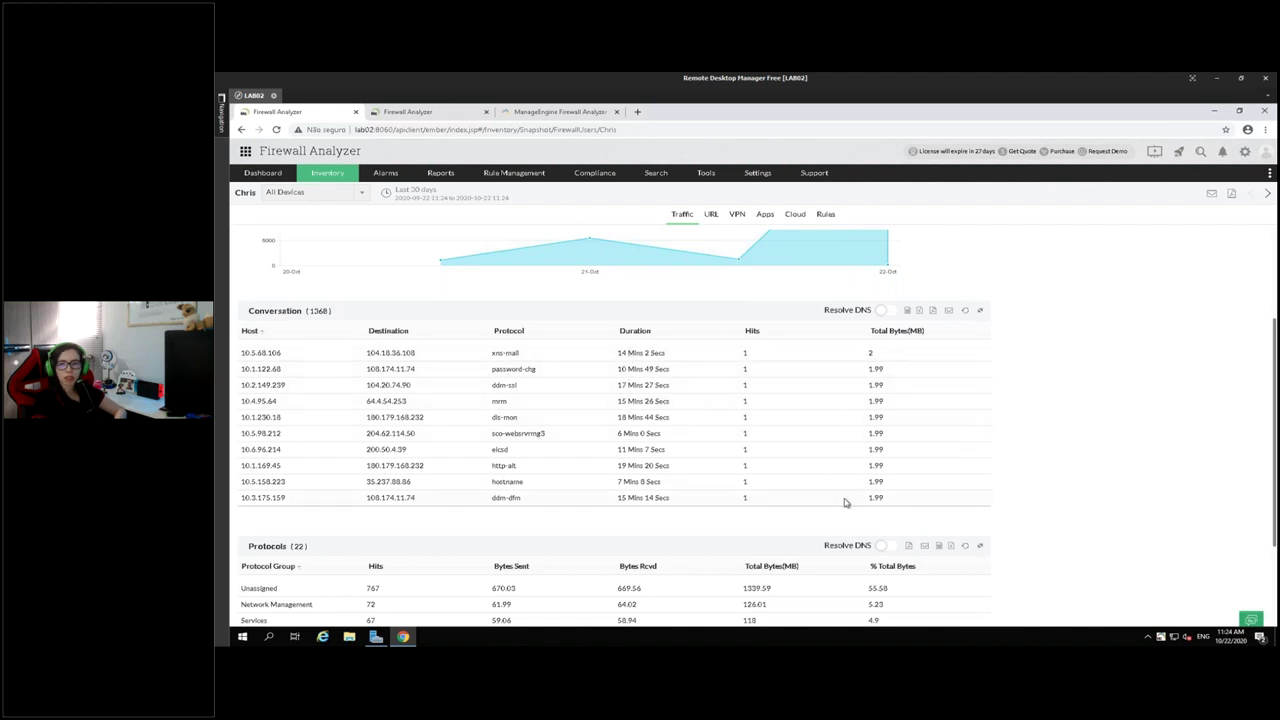
{"action": "scroll", "coordinate": [845, 502], "scroll_direction": "down", "scroll_amount": 2}
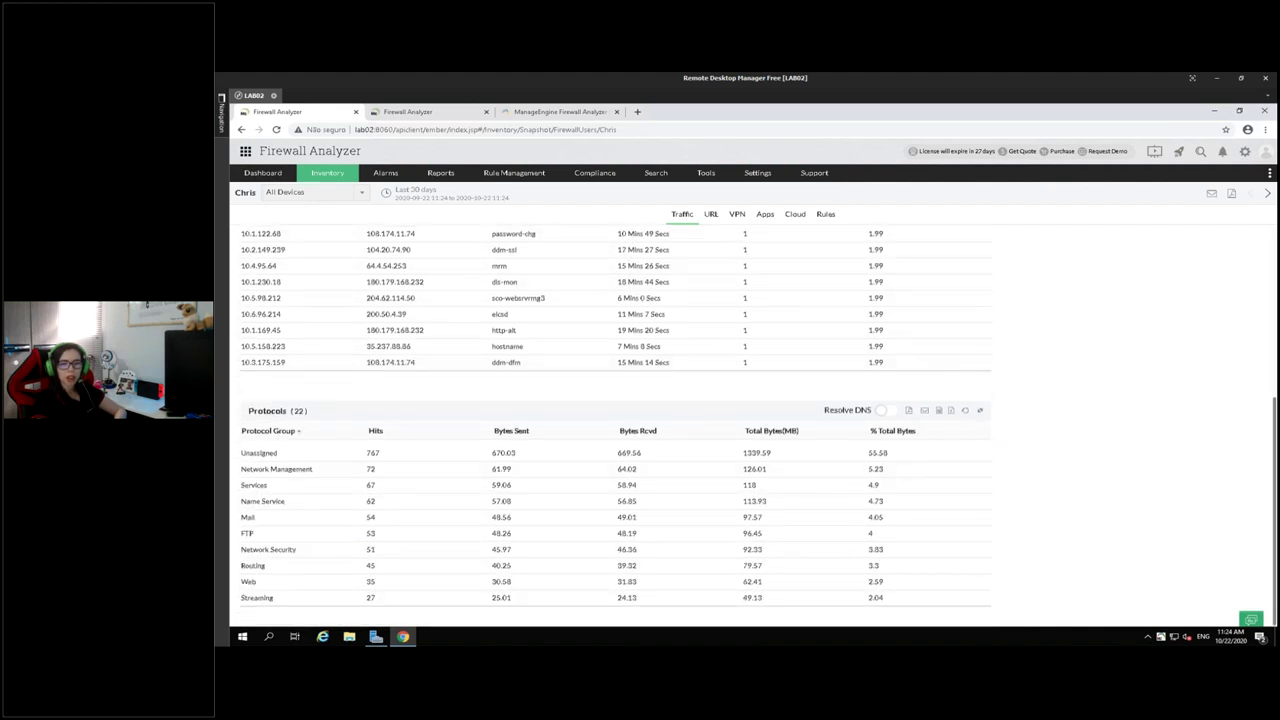
{"action": "scroll", "coordinate": [357, 451], "scroll_direction": "up", "scroll_amount": 5}
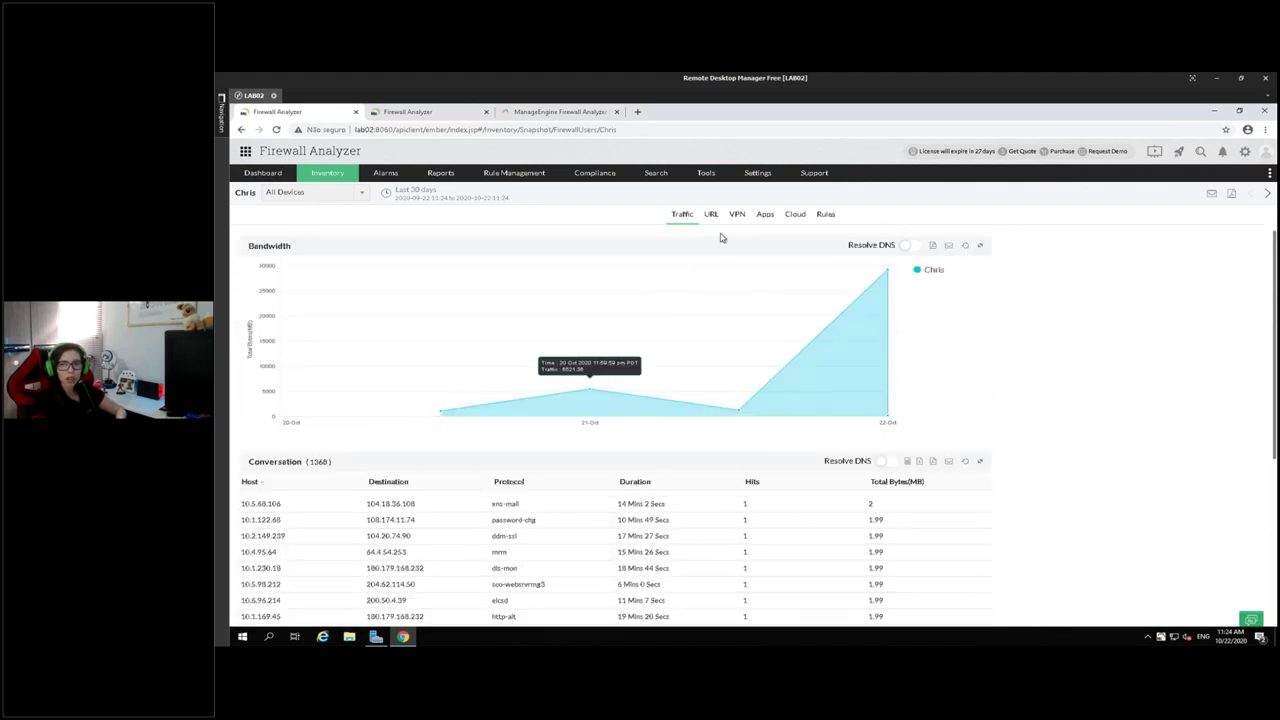
Review the user's URL report, covering allowed URLs, blocked URLs and URL details.
{"action": "left_click", "coordinate": [711, 216]}
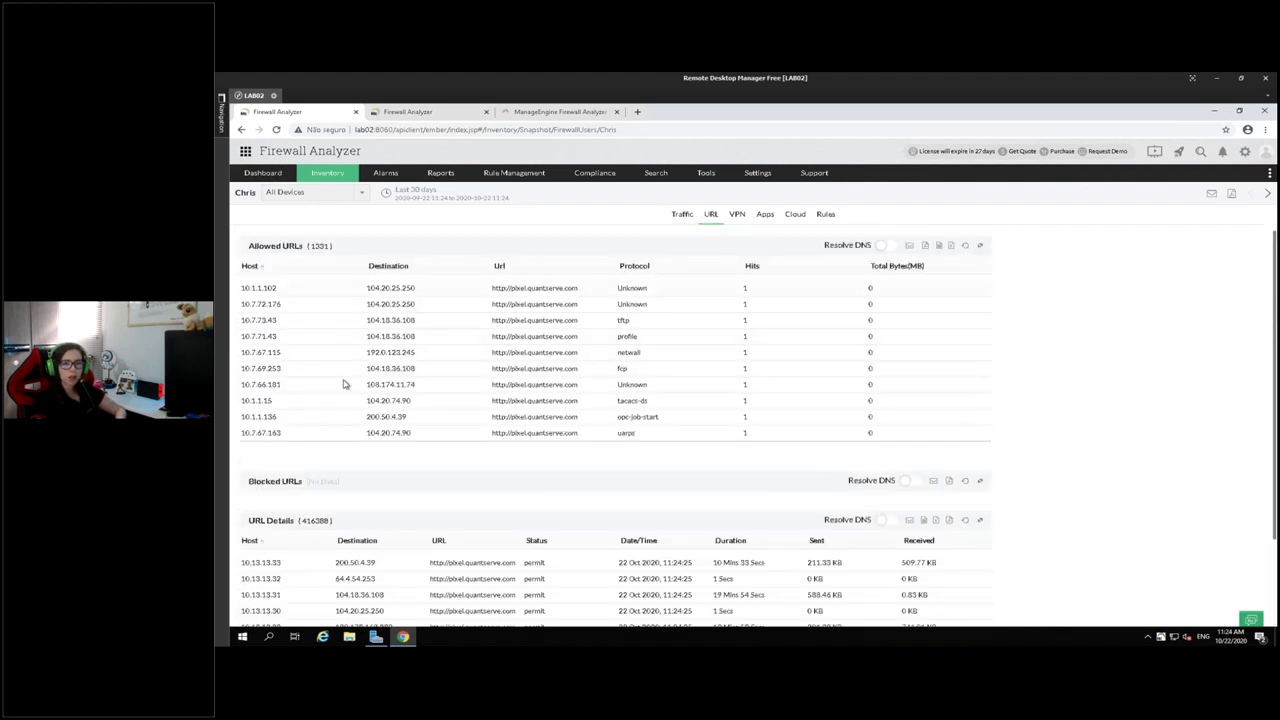
{"action": "scroll", "coordinate": [335, 440], "scroll_direction": "down", "scroll_amount": 2}
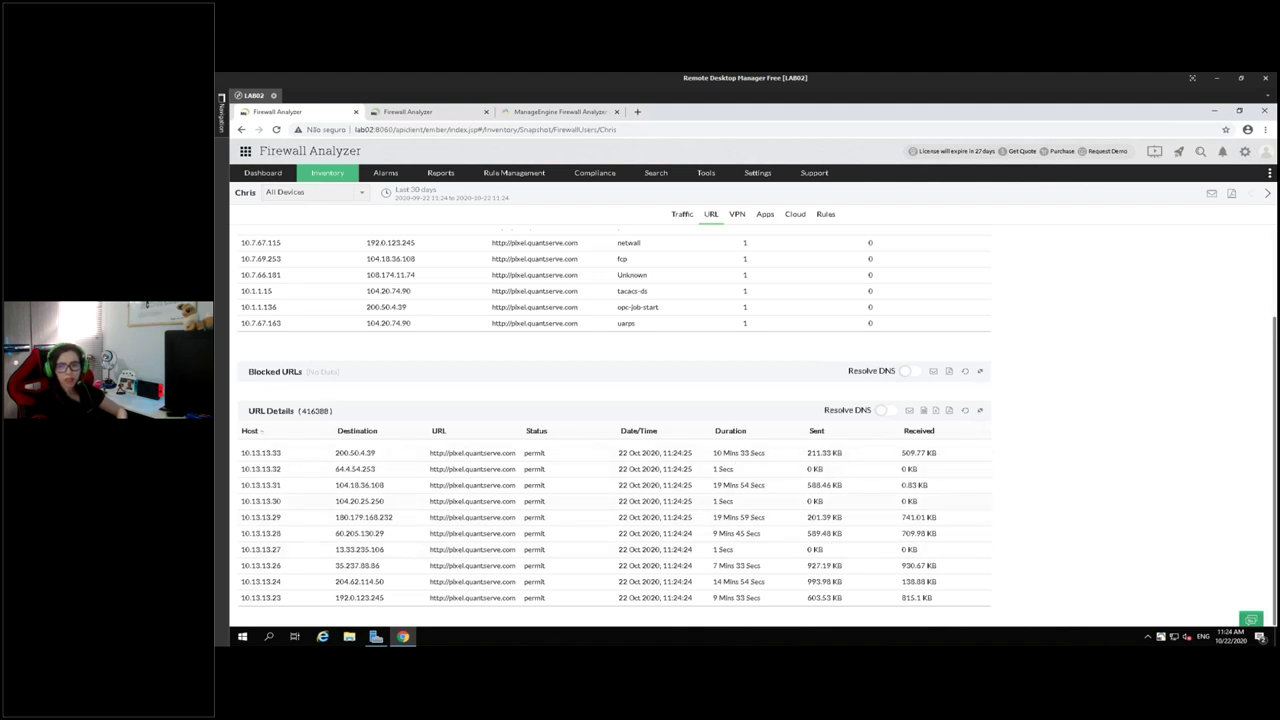
{"action": "scroll", "coordinate": [792, 544], "scroll_direction": "up", "scroll_amount": 2}
View the user's VPN, Apps, Cloud and Rules reports.
{"action": "left_click", "coordinate": [737, 216]}
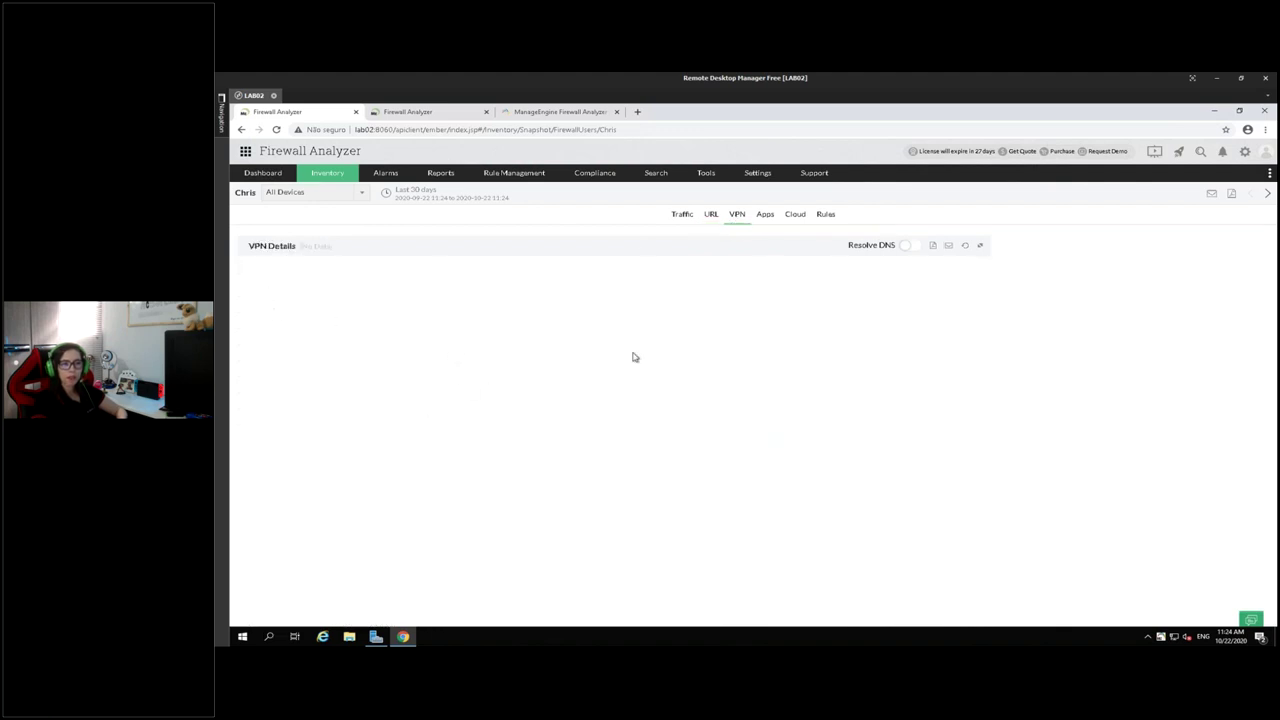
{"action": "left_click", "coordinate": [766, 219]}
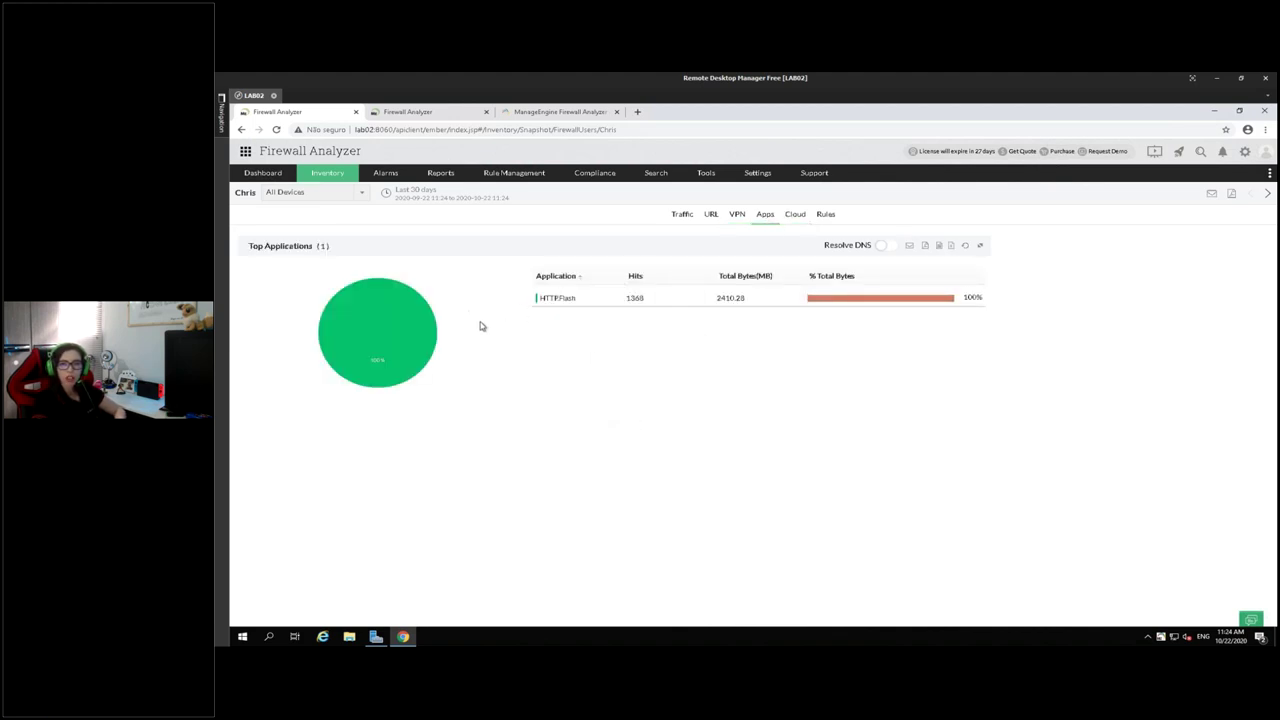
{"action": "left_click", "coordinate": [795, 216]}
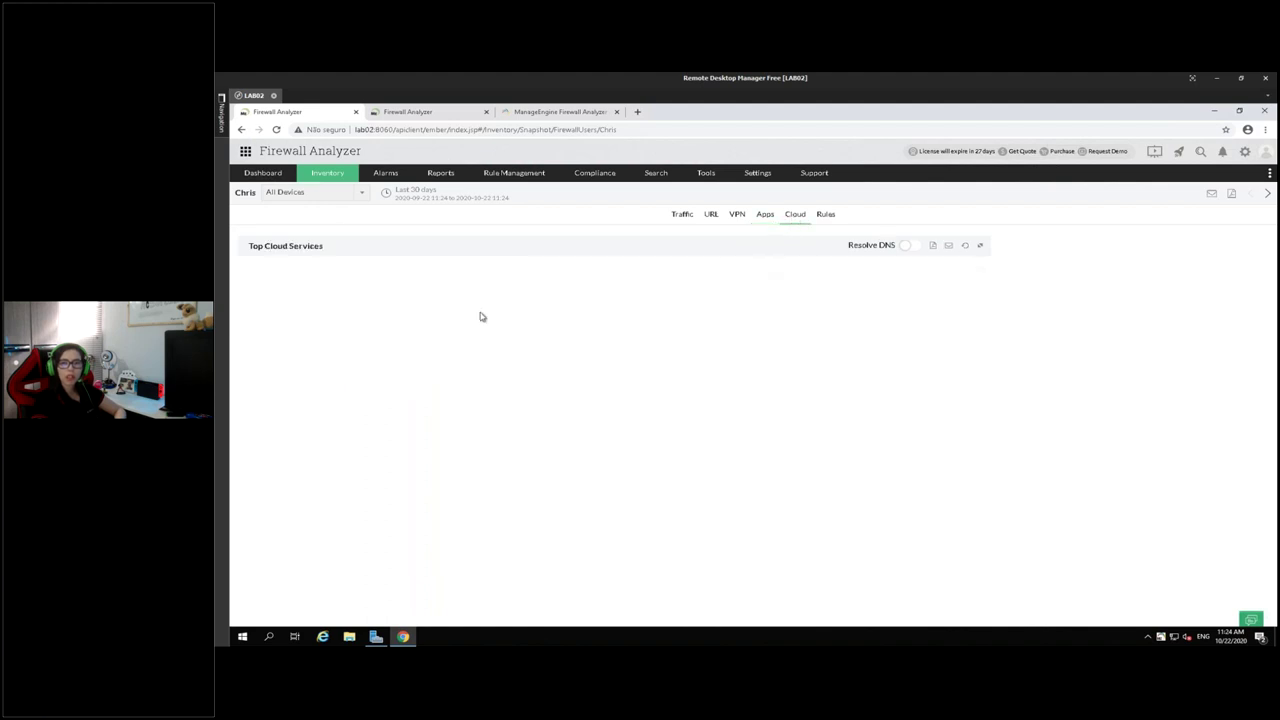
{"action": "mouse_move", "coordinate": [341, 345]}
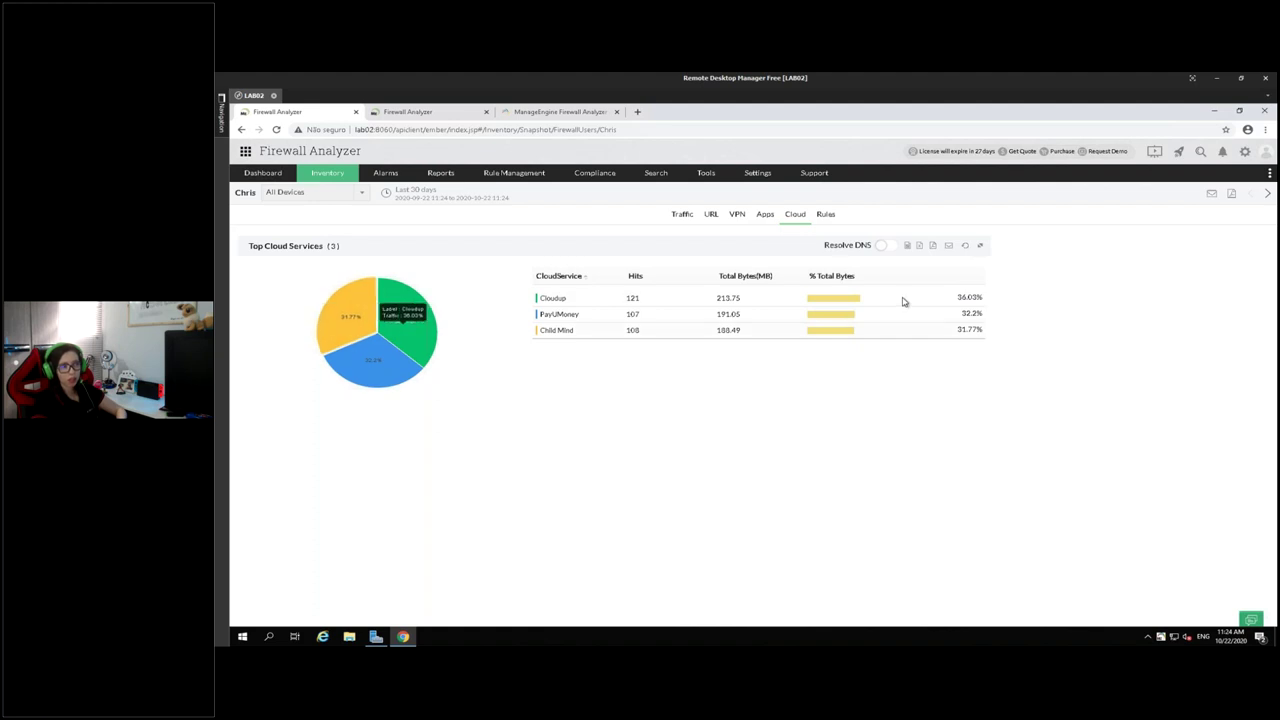
{"action": "left_click", "coordinate": [826, 215]}
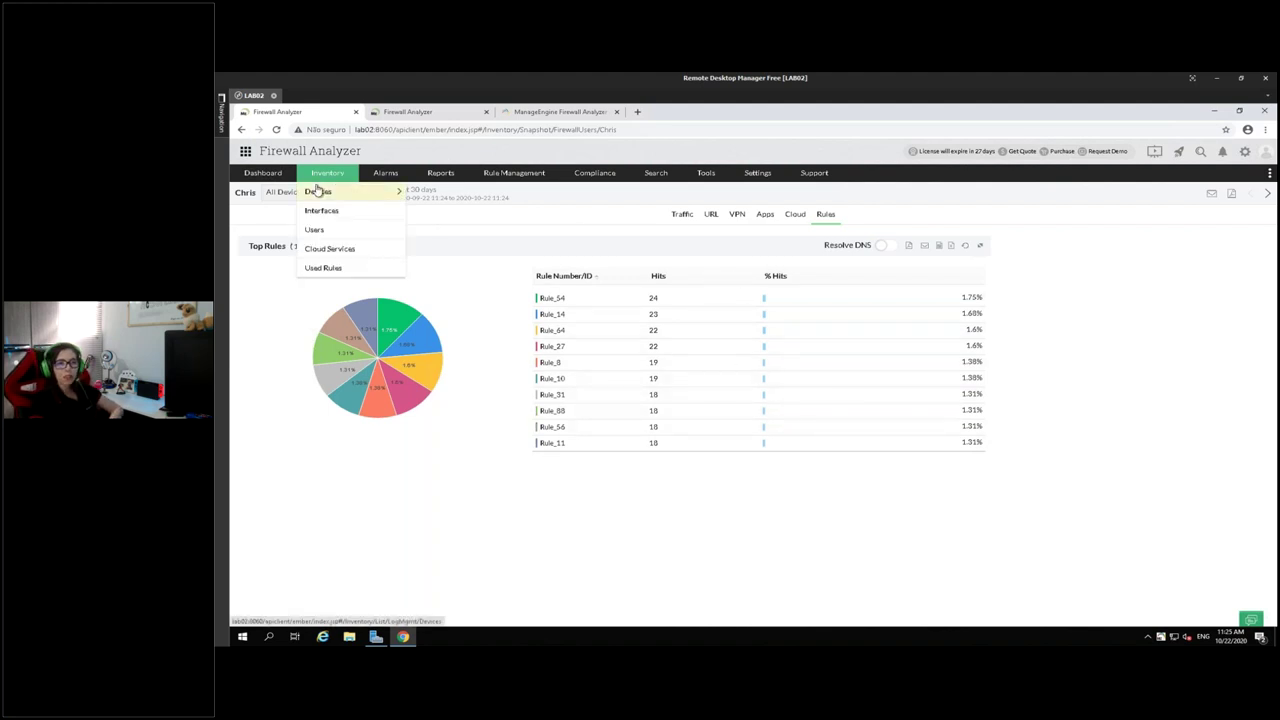
Open the full snapshot page of the Cloudup cloud service from the inventory and review its usage, users, hosts and applications.
{"action": "left_click", "coordinate": [316, 191]}
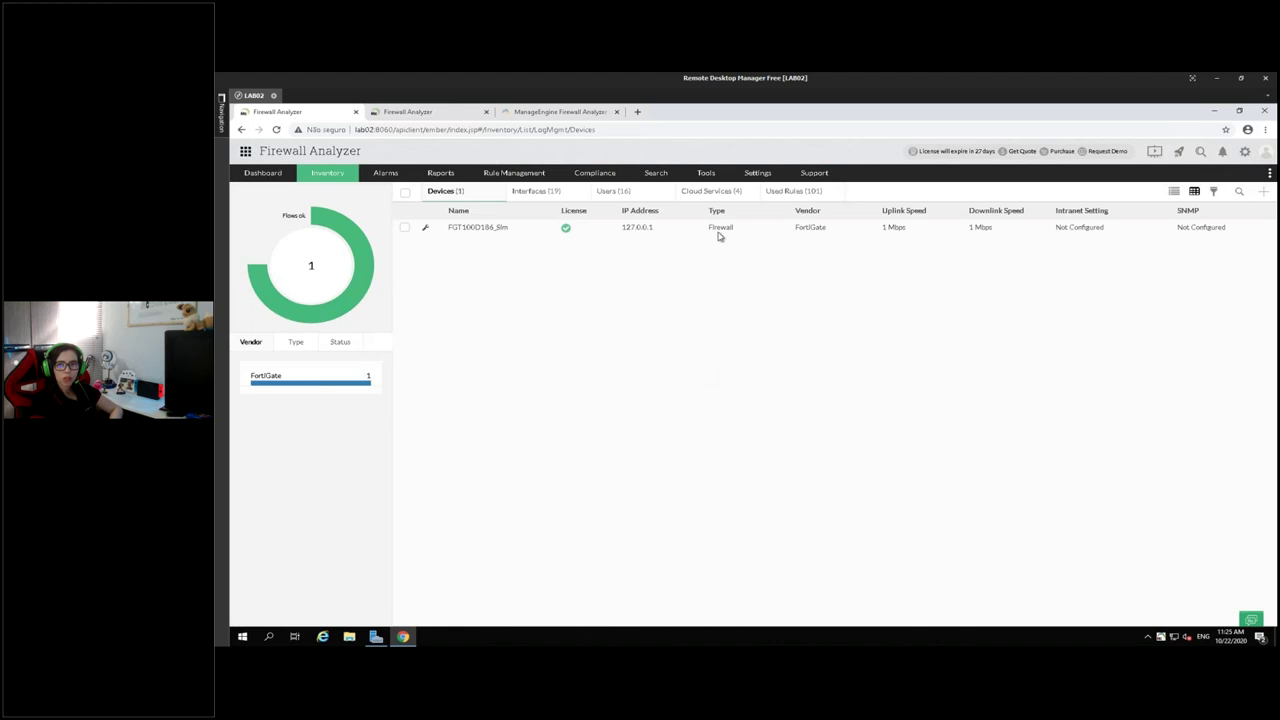
{"action": "left_click", "coordinate": [720, 191]}
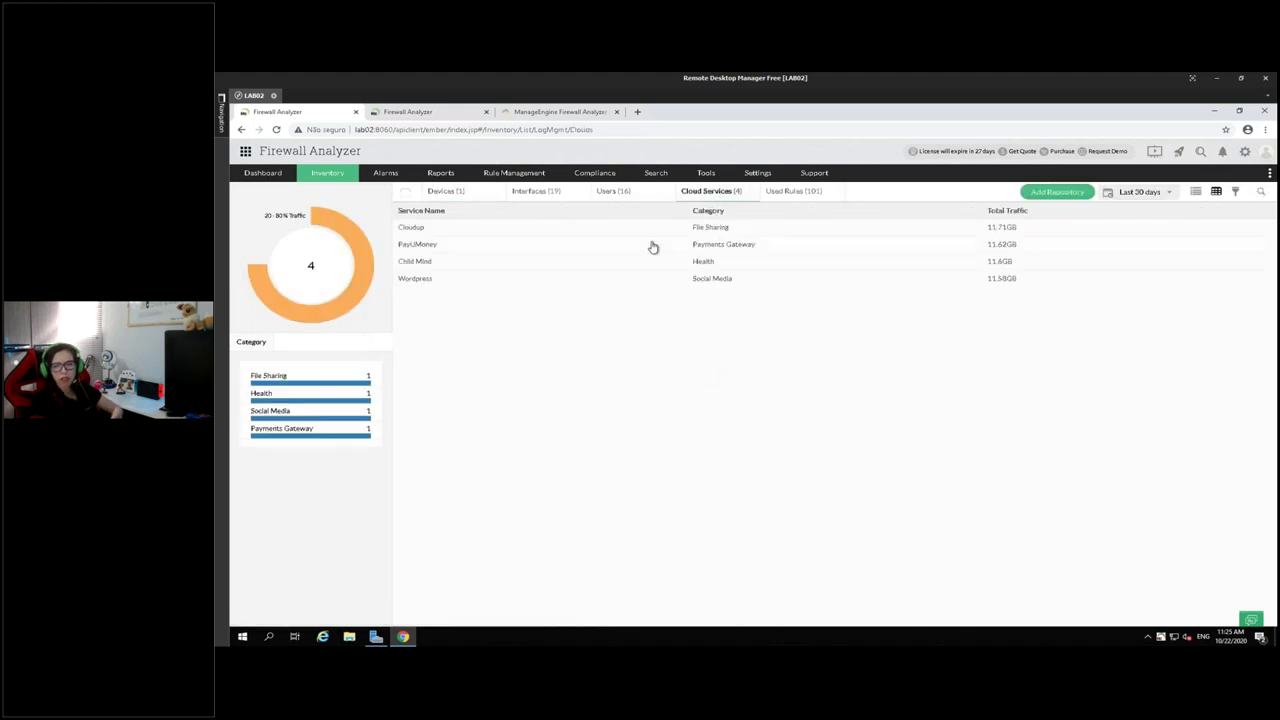
{"action": "left_click", "coordinate": [432, 231]}
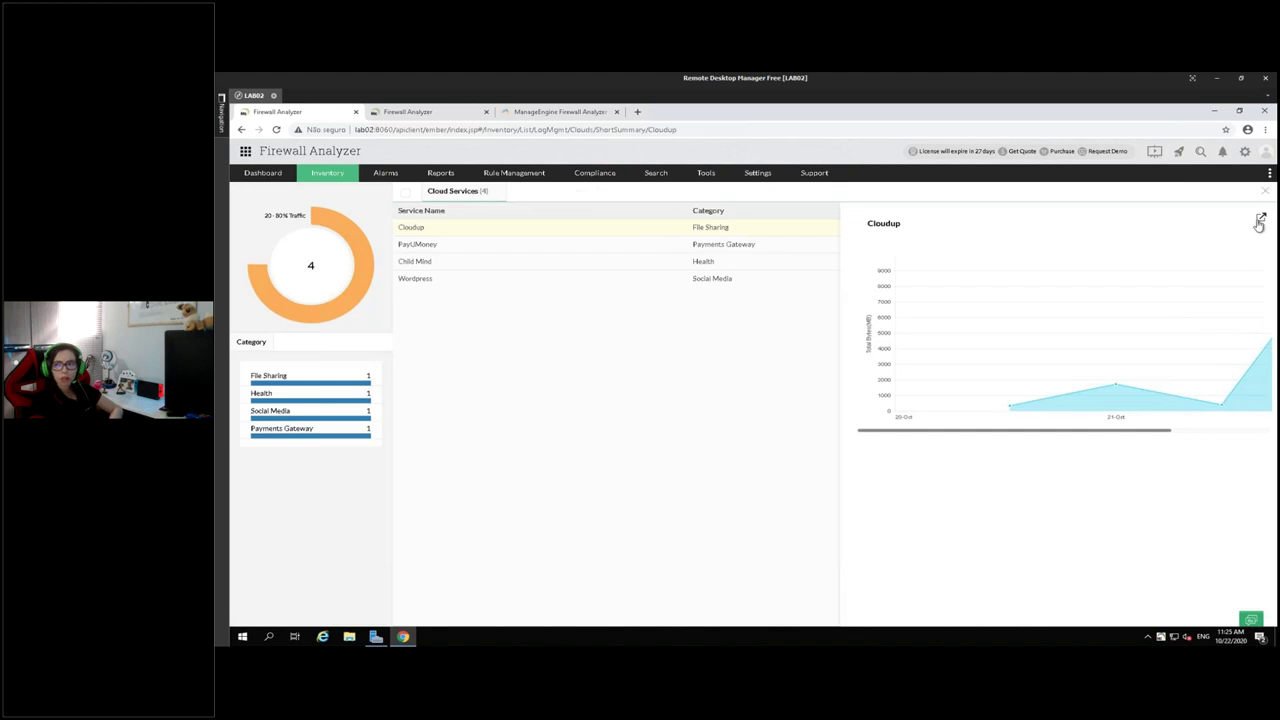
{"action": "left_click", "coordinate": [1259, 223]}
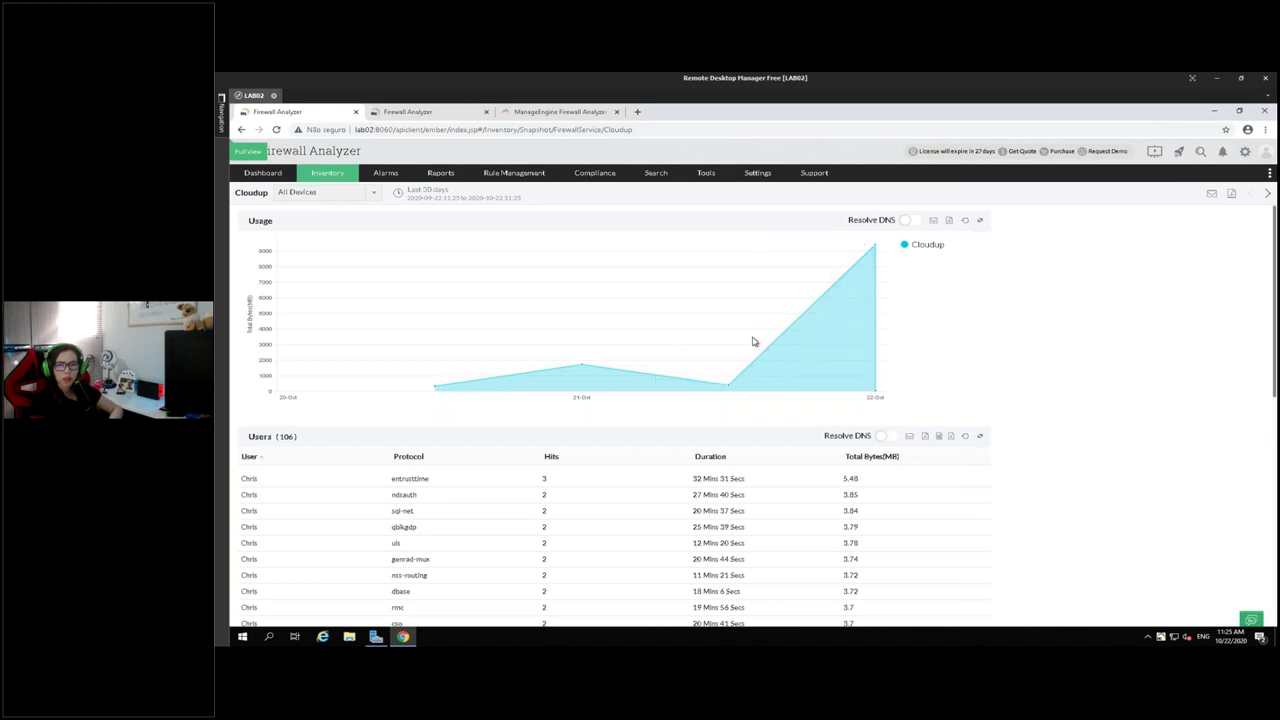
{"action": "scroll", "coordinate": [954, 491], "scroll_direction": "down", "scroll_amount": 3}
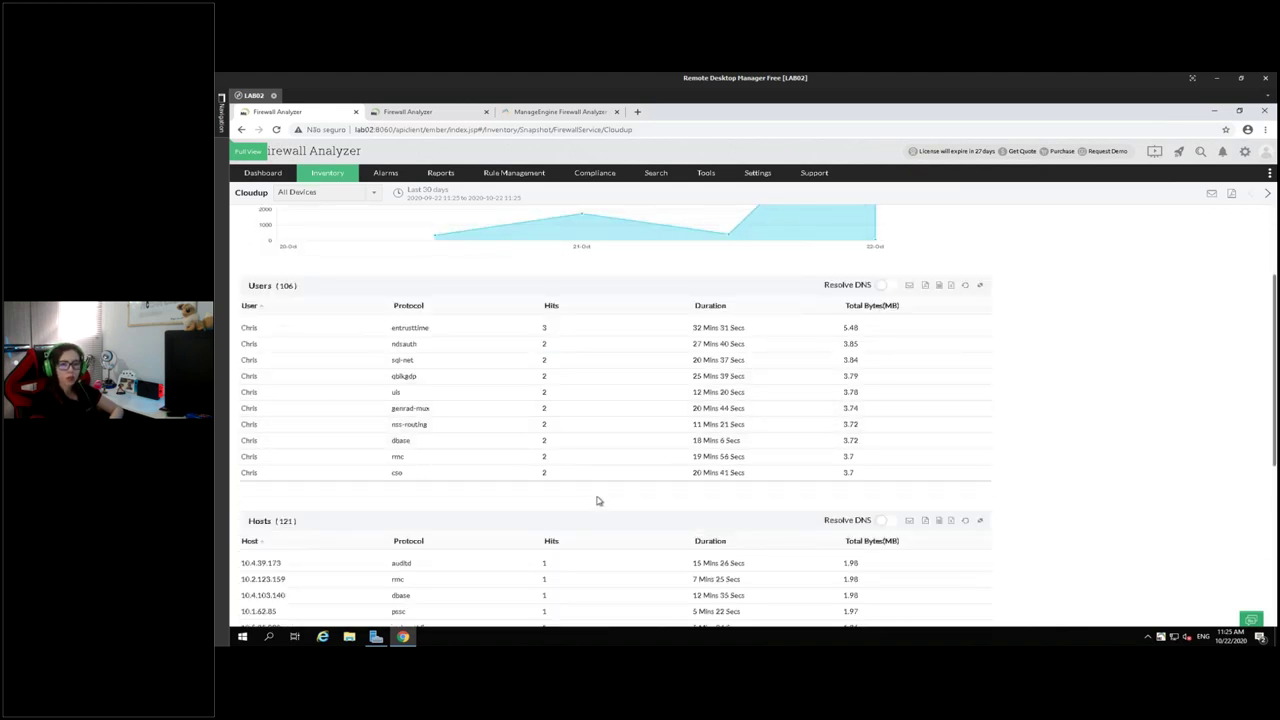
{"action": "scroll", "coordinate": [610, 486], "scroll_direction": "down", "scroll_amount": 5}
{"action": "scroll", "coordinate": [360, 366], "scroll_direction": "down", "scroll_amount": 2}
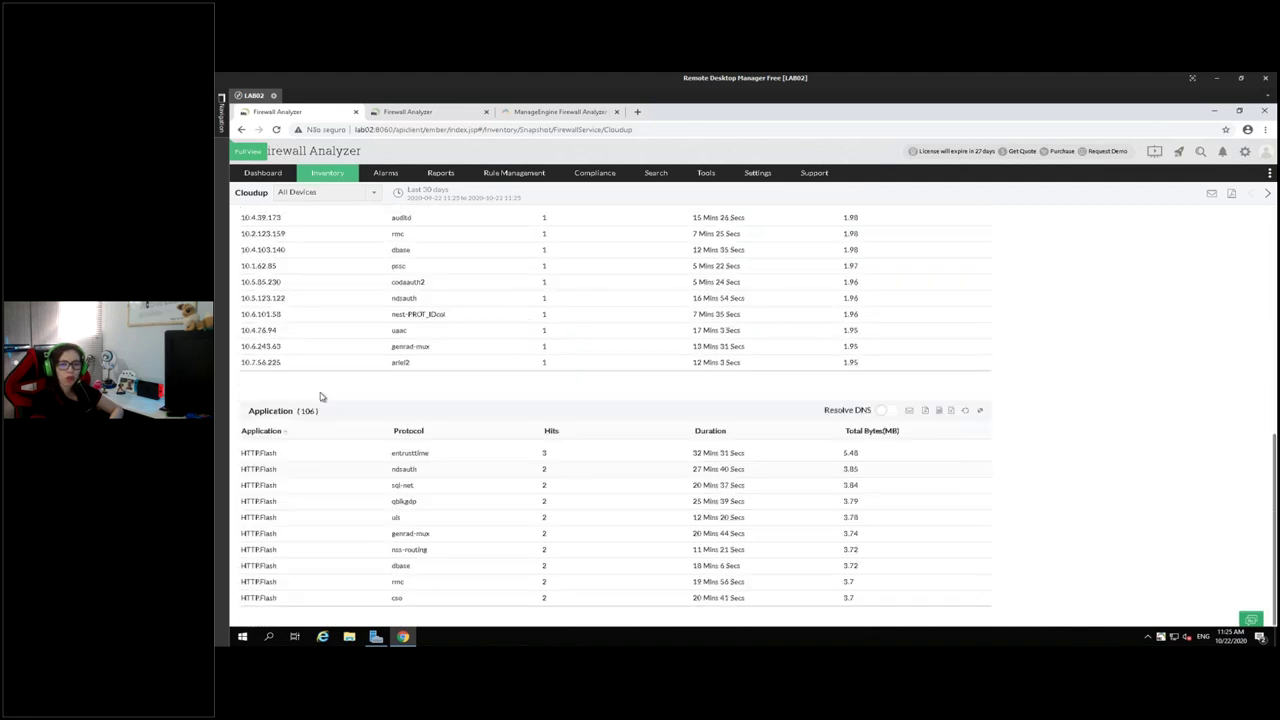
{"action": "scroll", "coordinate": [894, 500], "scroll_direction": "up", "scroll_amount": 10}
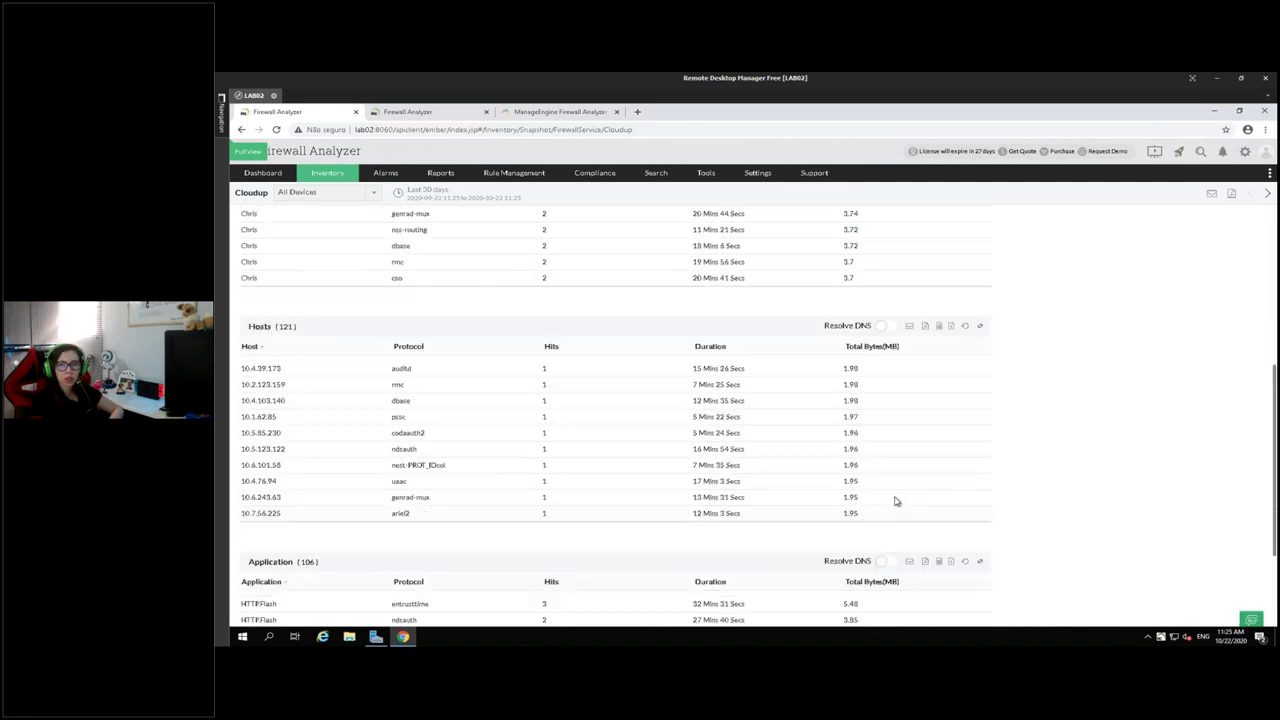
Review the usage trend and rule usage on Rule_10's full snapshot page from Used Rules, and return to the inventory's Devices list.
{"action": "mouse_move", "coordinate": [330, 172]}
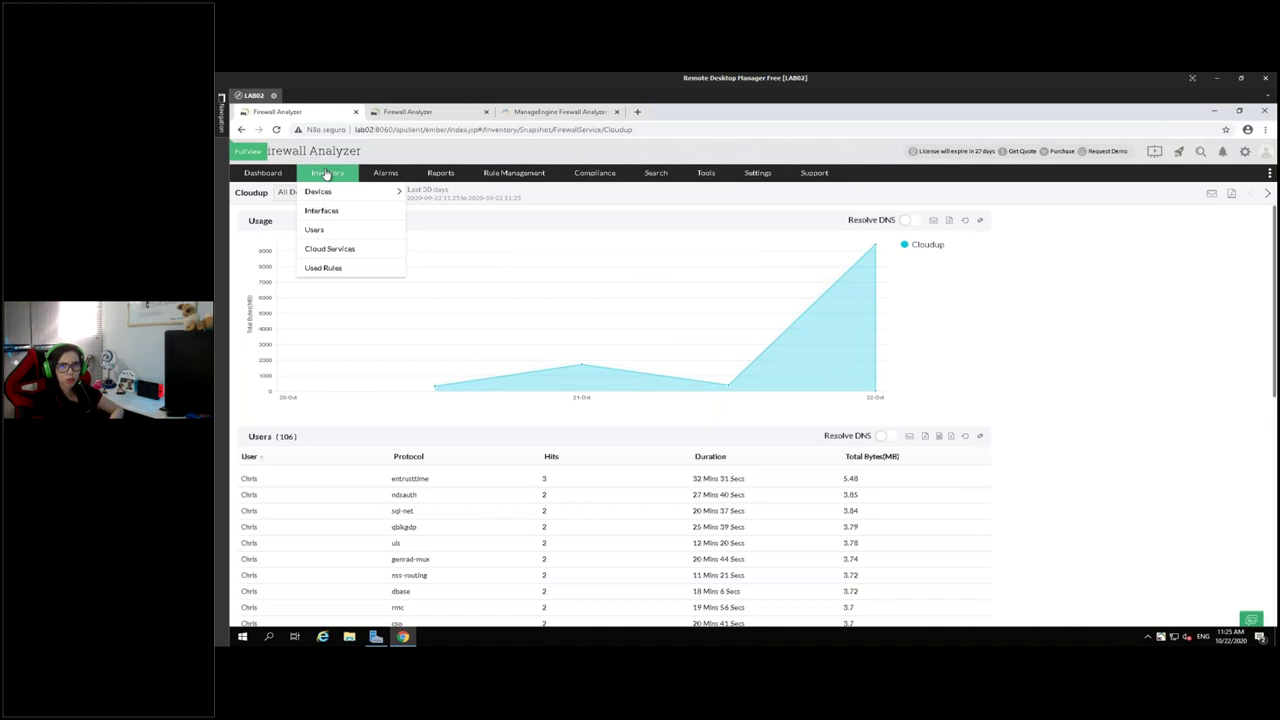
{"action": "left_click", "coordinate": [340, 267]}
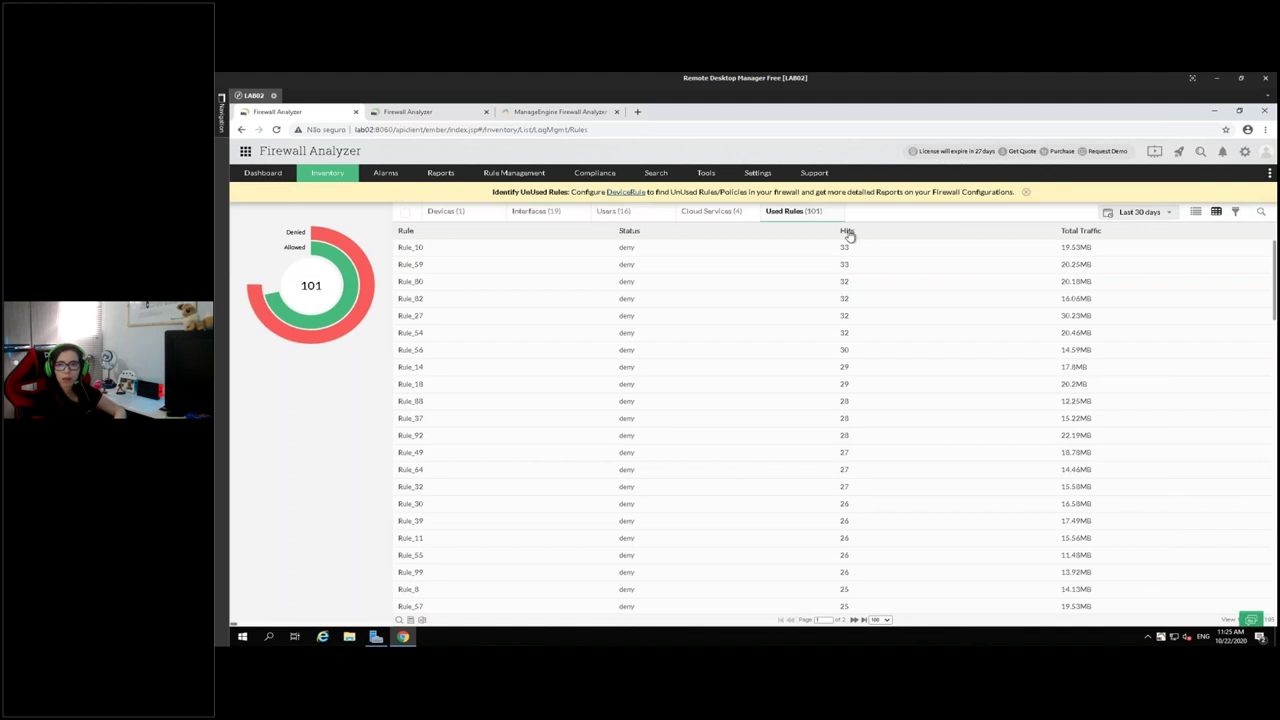
{"action": "left_click", "coordinate": [412, 248]}
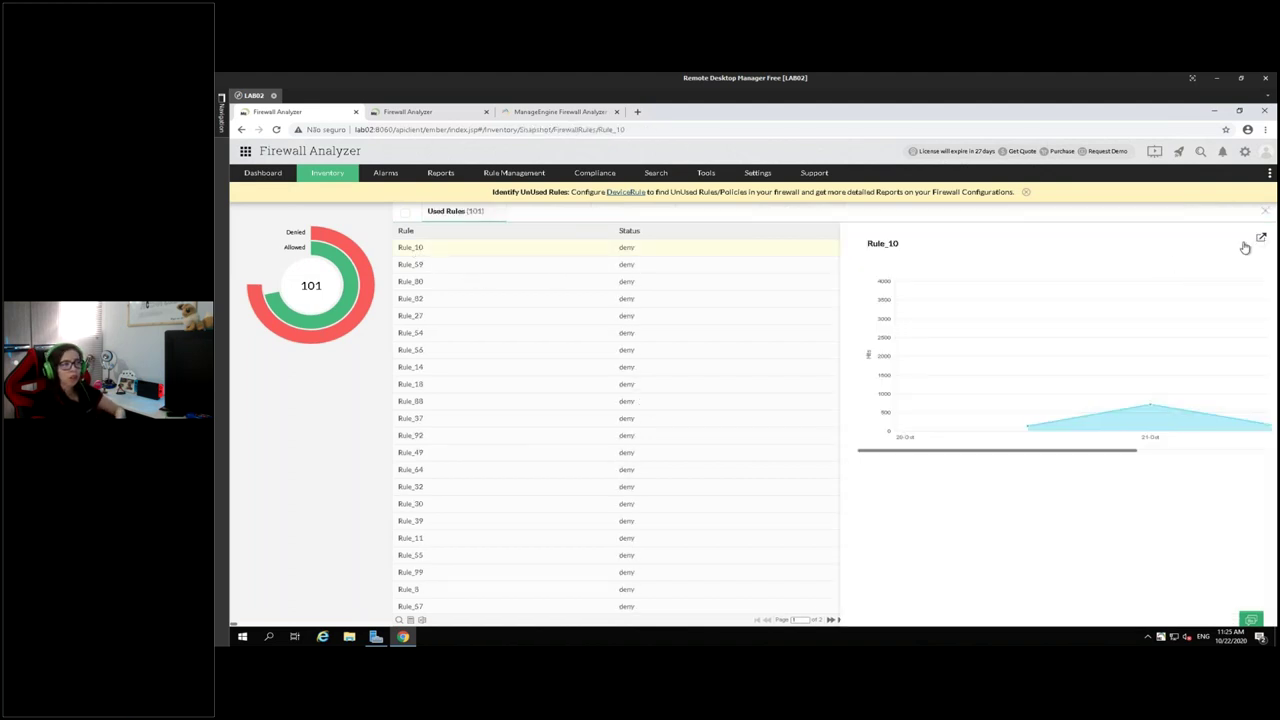
{"action": "left_click", "coordinate": [1246, 246]}
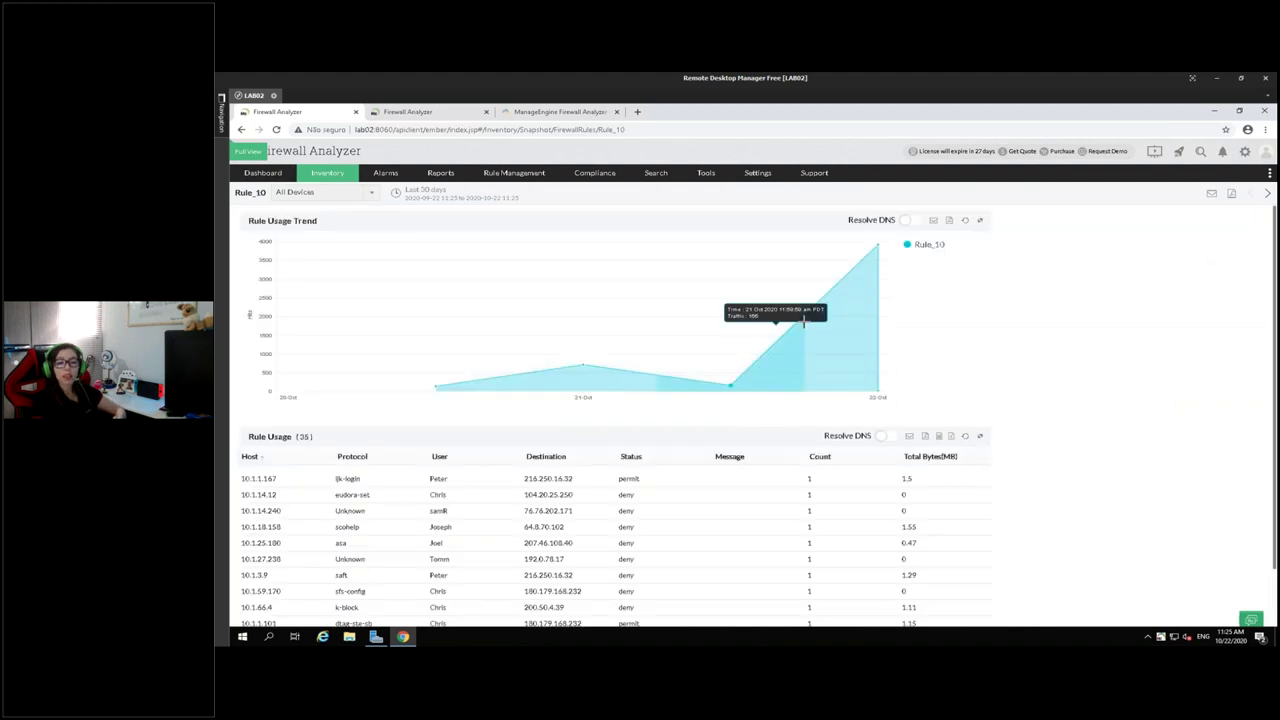
{"action": "scroll", "coordinate": [293, 507], "scroll_direction": "down", "scroll_amount": 2}
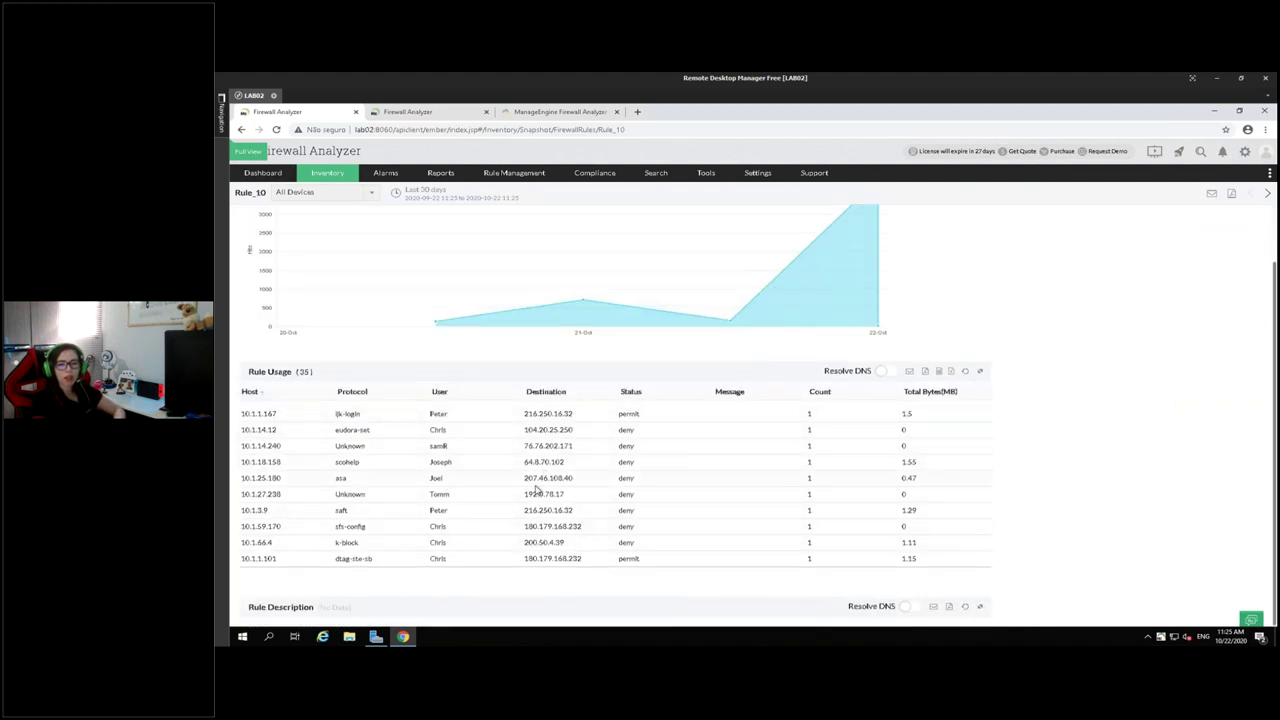
{"action": "scroll", "coordinate": [680, 522], "scroll_direction": "up", "scroll_amount": 2}
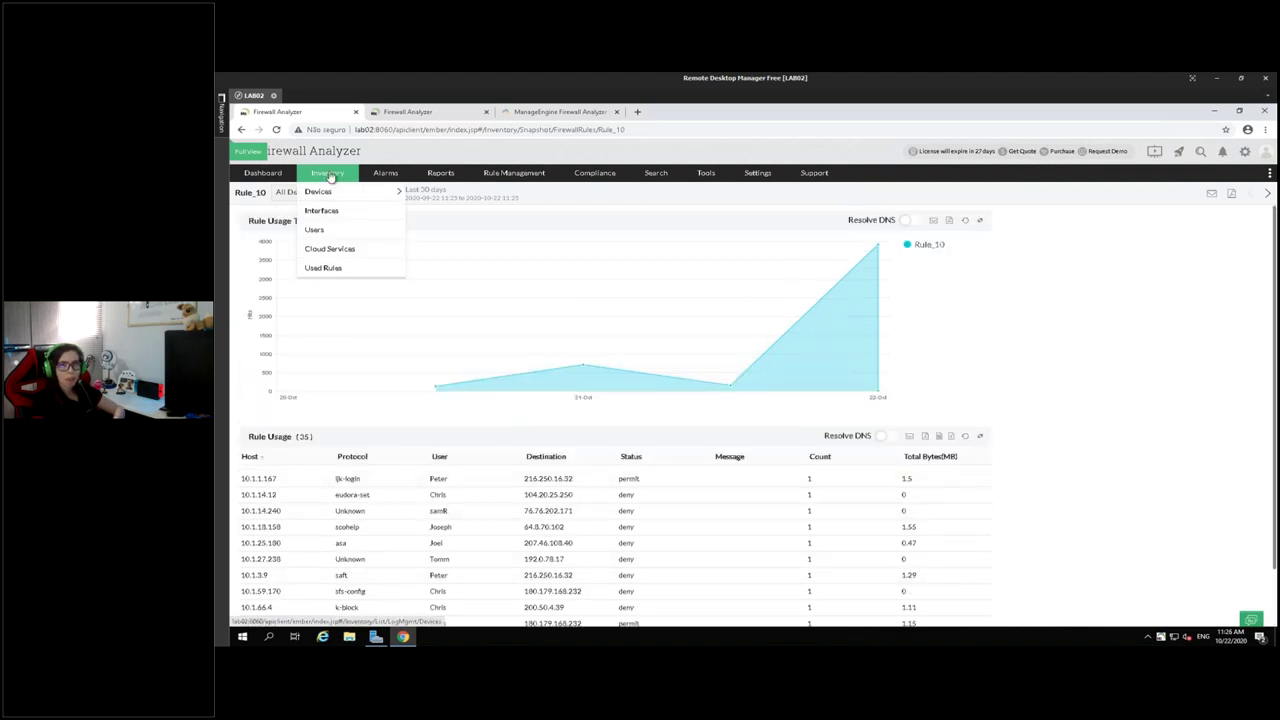
{"action": "left_click", "coordinate": [330, 176]}
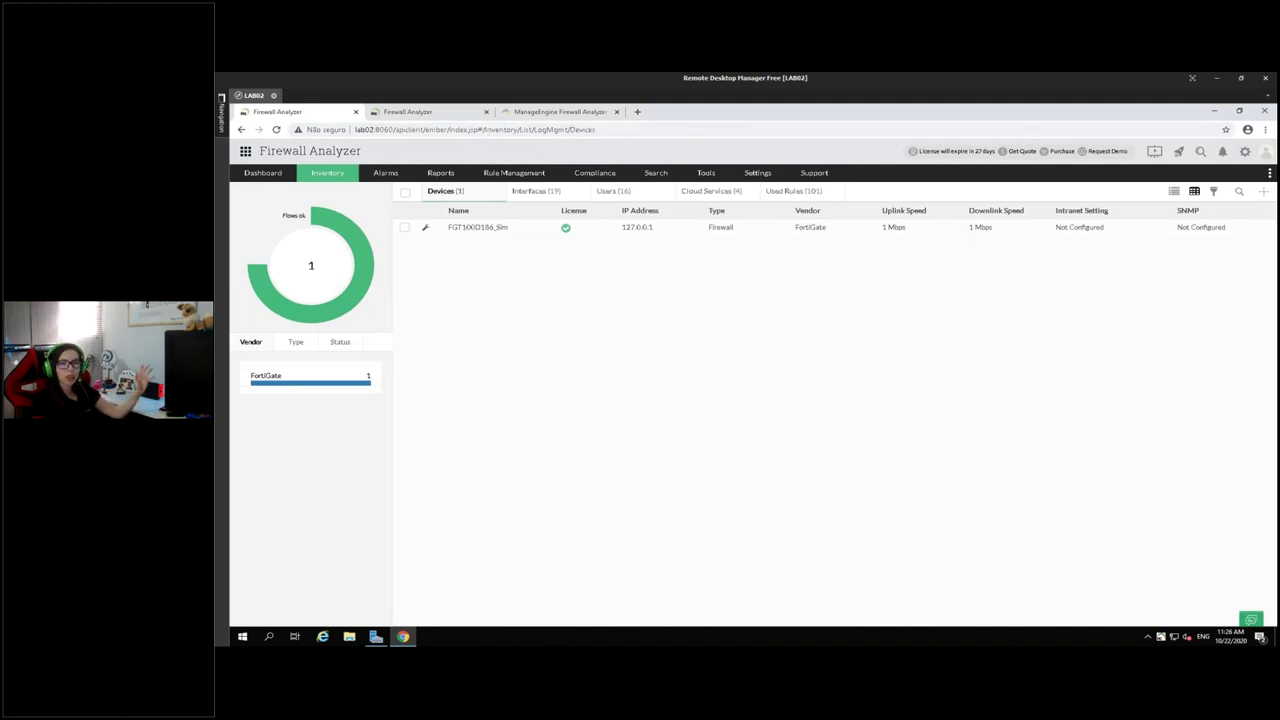
Examine the ManageEngine help page's instructions on configuring the firewall to fetch configuration and unused rules.
{"action": "left_click", "coordinate": [543, 113]}
{"action": "scroll", "coordinate": [493, 177], "scroll_direction": "down", "scroll_amount": 5}
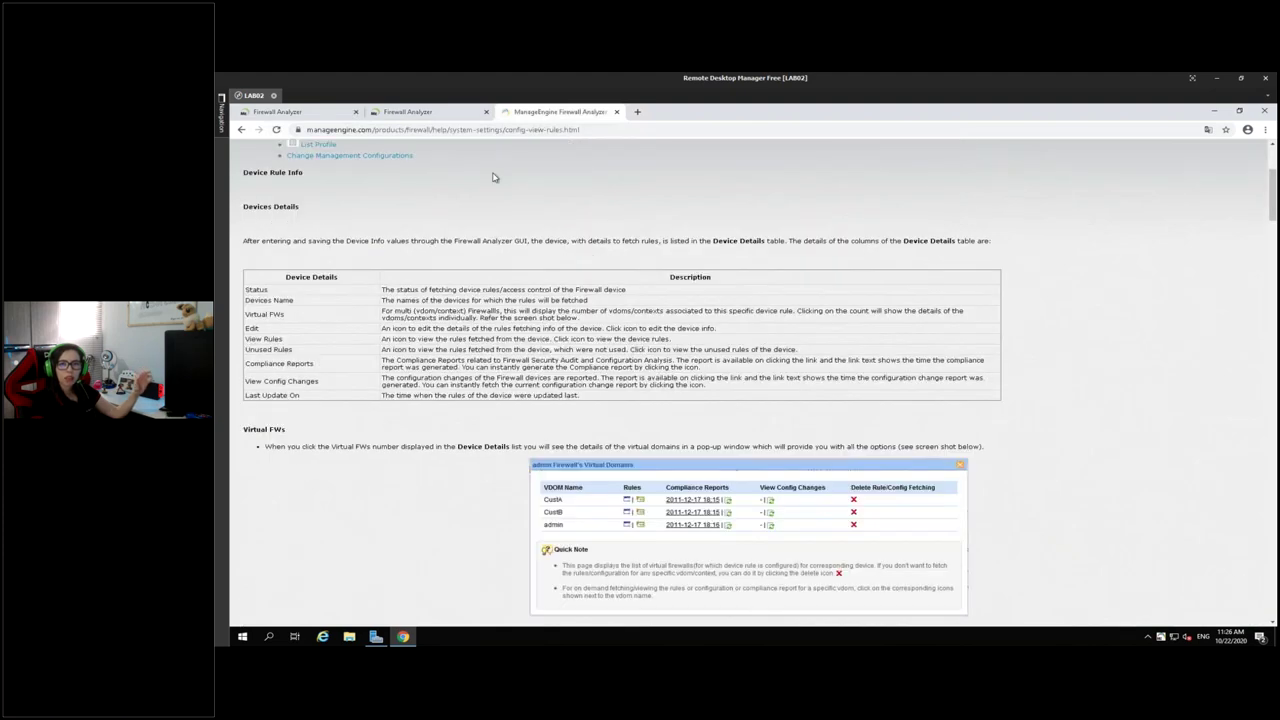
{"action": "scroll", "coordinate": [493, 177], "scroll_direction": "up", "scroll_amount": 3}
{"action": "key", "text": "ctrl+shift+Tab"}
{"action": "key", "text": "ctrl+Tab"}
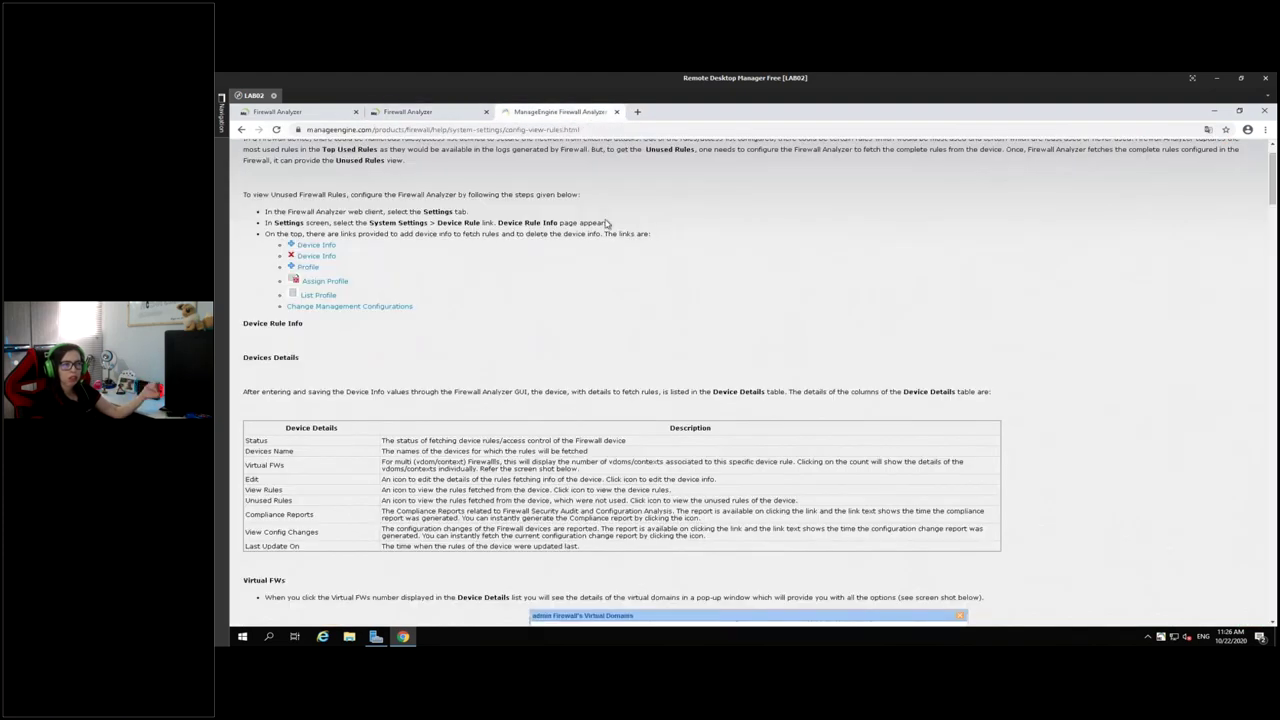
{"action": "scroll", "coordinate": [566, 410], "scroll_direction": "up", "scroll_amount": 1}
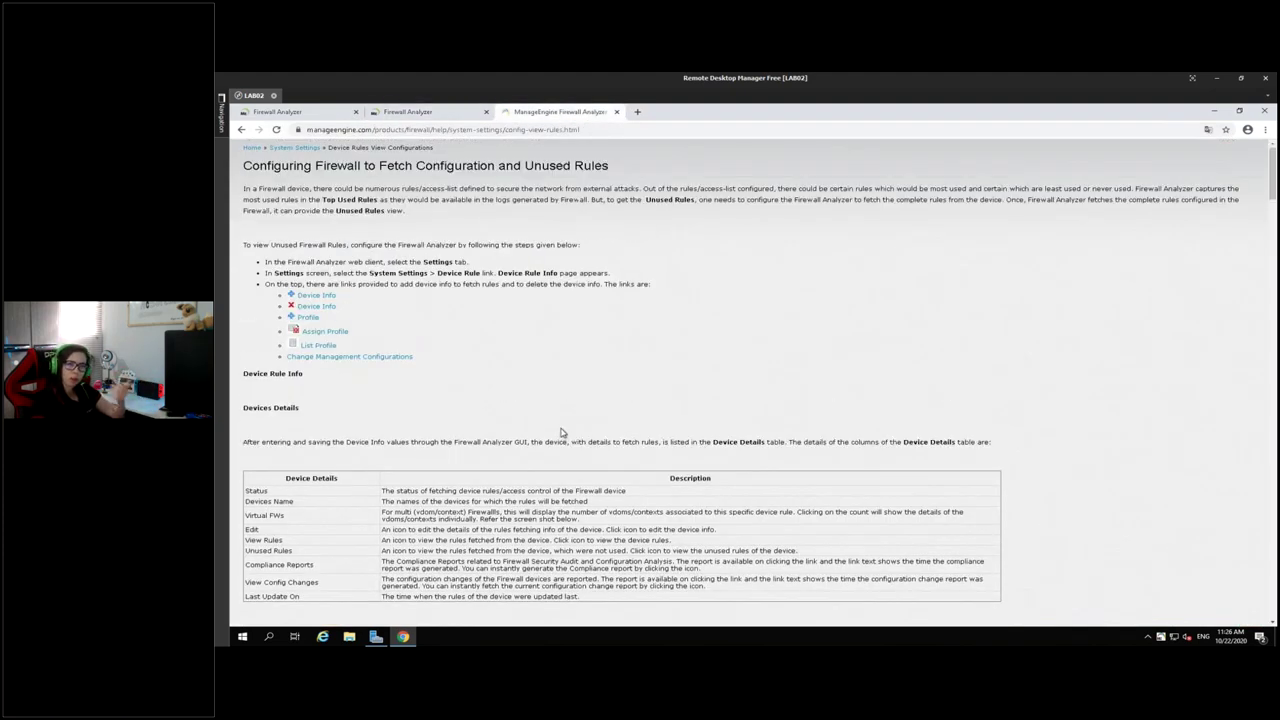
Read the help page's Add Device Info section and supported device list, and return to the local Firewall Analyzer instance's Devices list.
{"action": "scroll", "coordinate": [561, 432], "scroll_direction": "down", "scroll_amount": 10}
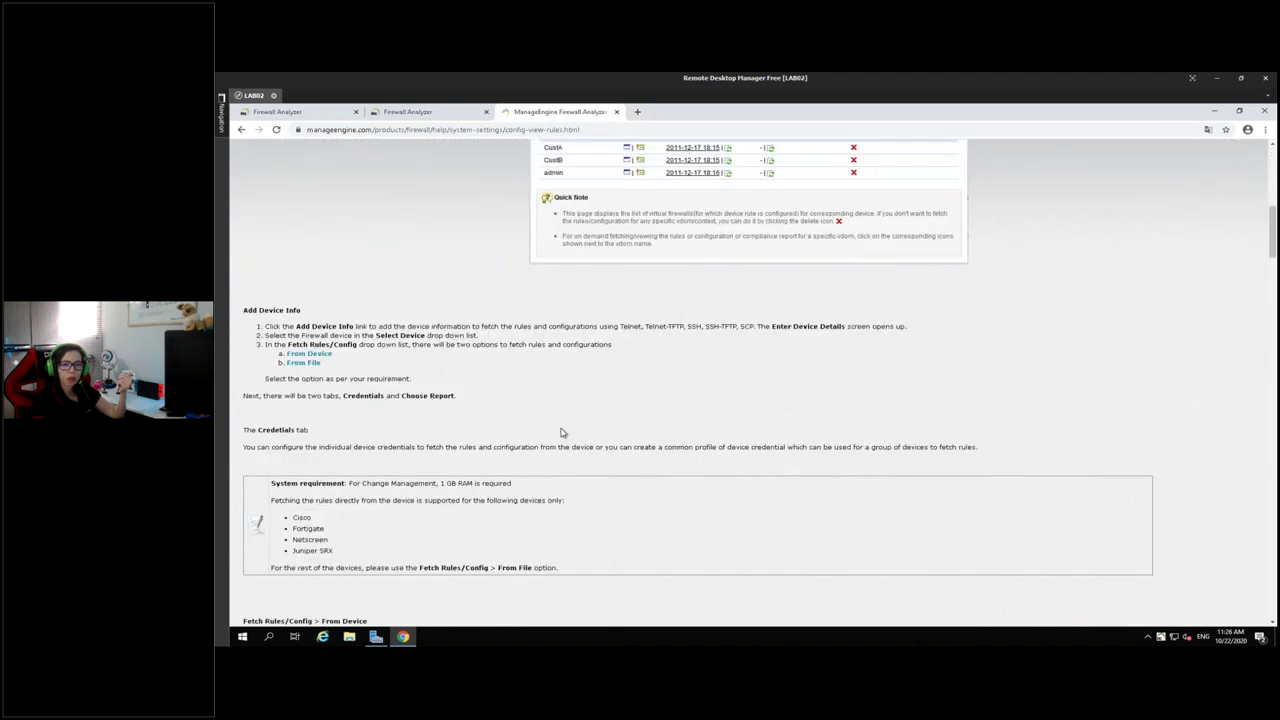
{"action": "scroll", "coordinate": [400, 440], "scroll_direction": "down", "scroll_amount": 2}
{"action": "left_click_drag", "start_coordinate": [292, 437], "coordinate": [345, 455]}
{"action": "left_click", "coordinate": [505, 444]}
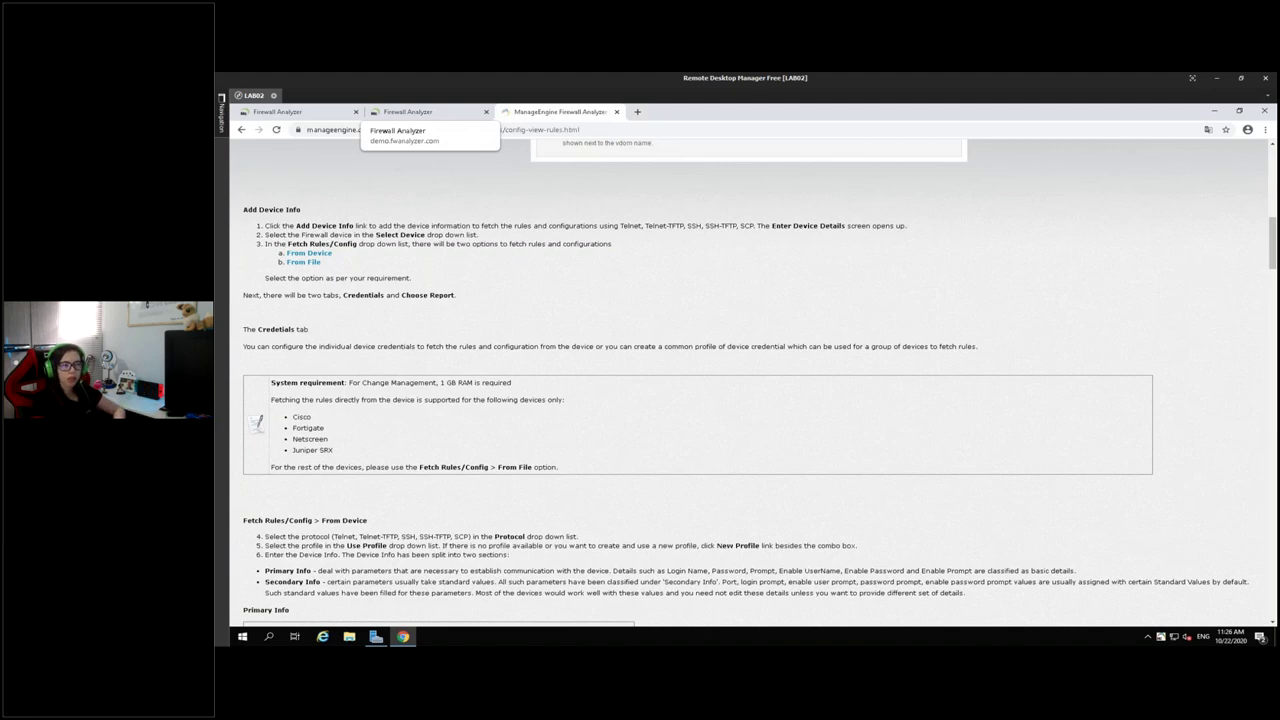
{"action": "left_click", "coordinate": [410, 111]}
{"action": "left_click", "coordinate": [299, 112]}
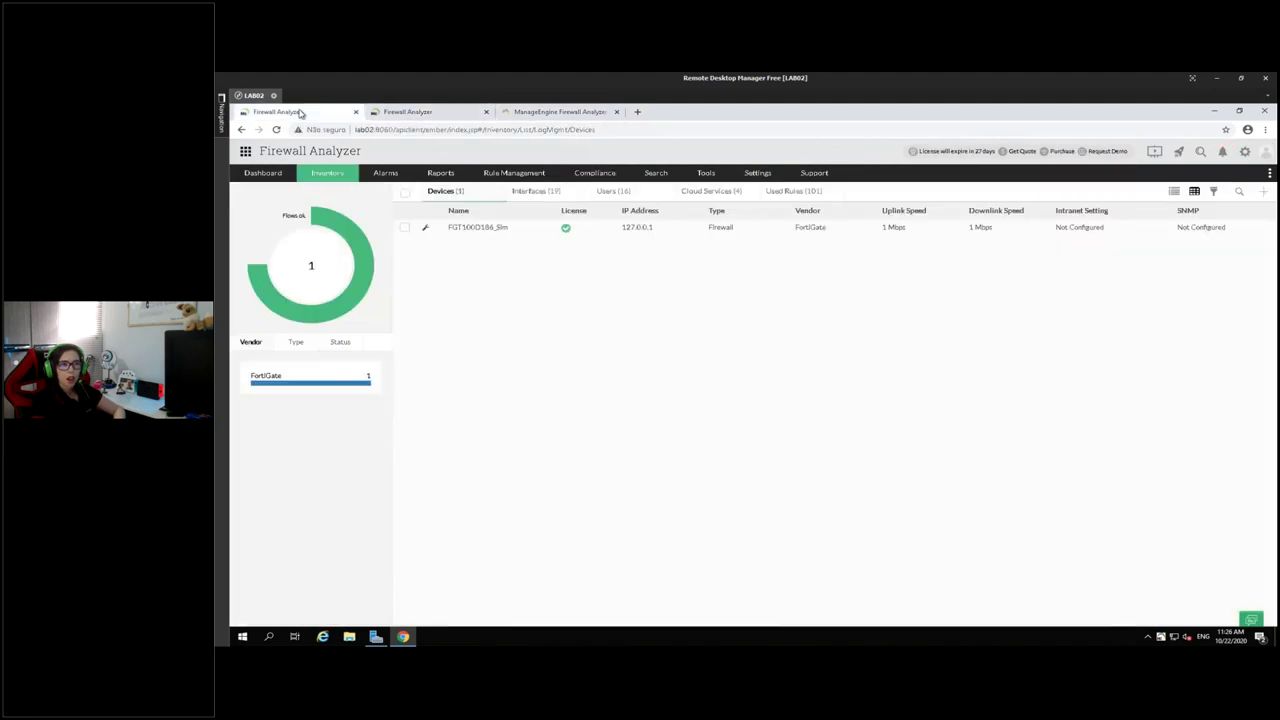
View the presentation's Firewall Analyzer overview slide, return to the inventory, and examine the unknown protocol list for FGT100D186_Sim.
{"action": "key", "text": "alt+Tab"}
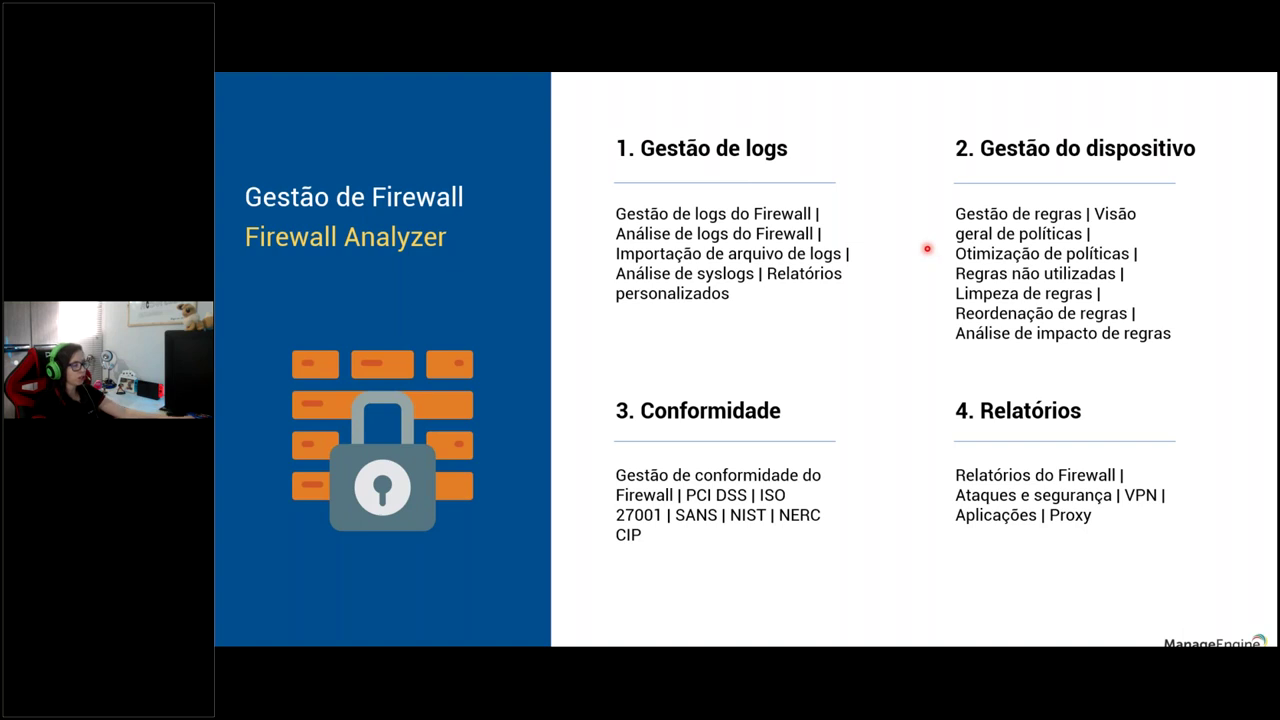
{"action": "key", "text": "alt+Tab"}
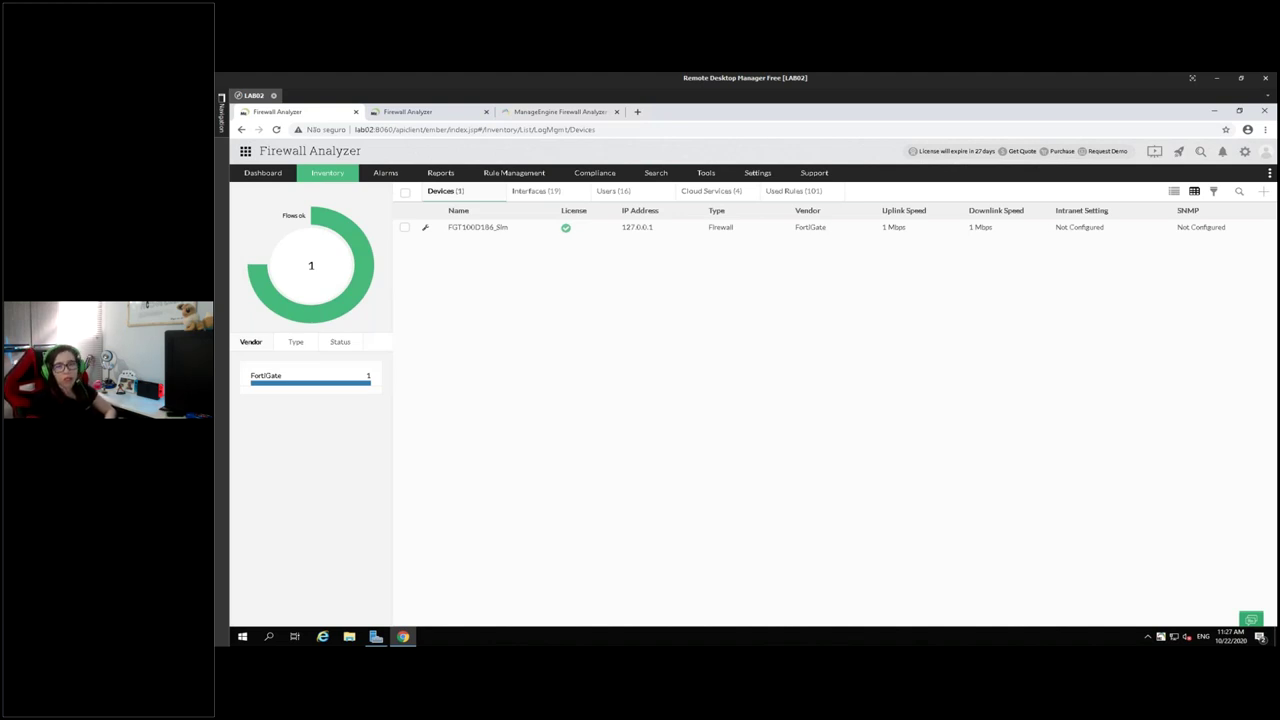
{"action": "left_click", "coordinate": [426, 232]}
{"action": "left_click", "coordinate": [886, 248]}
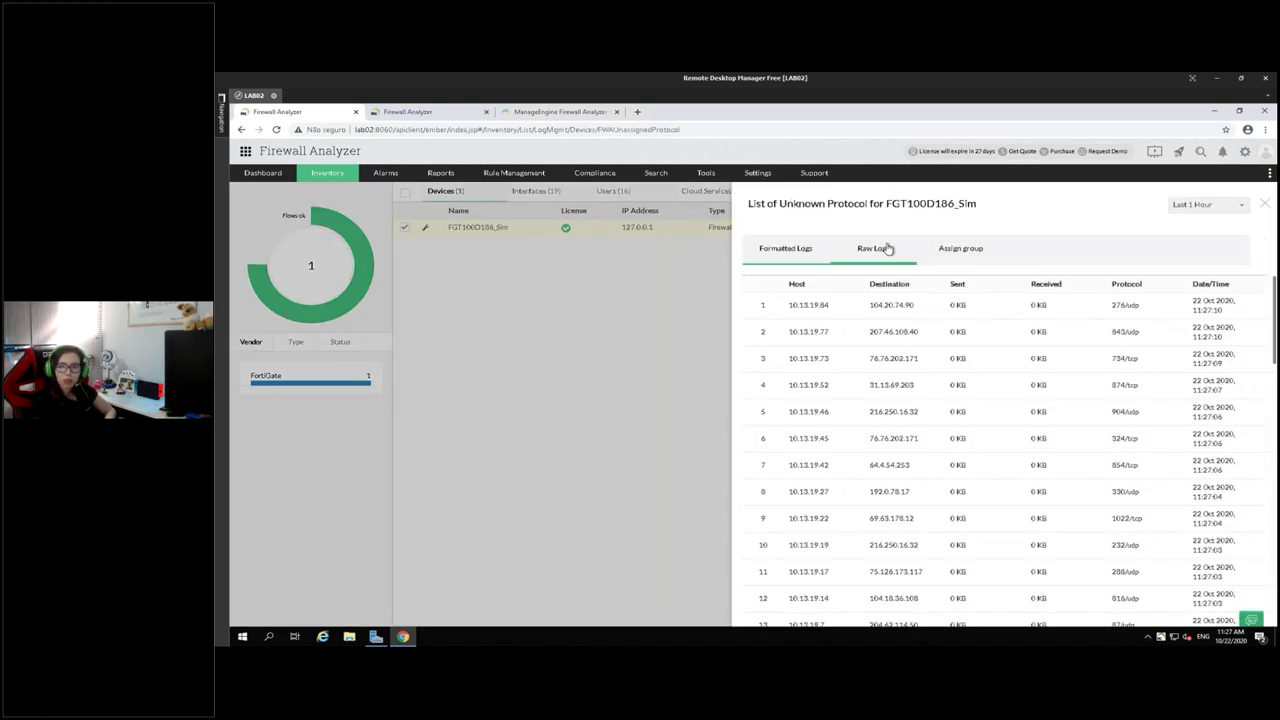
{"action": "left_click", "coordinate": [667, 270]}
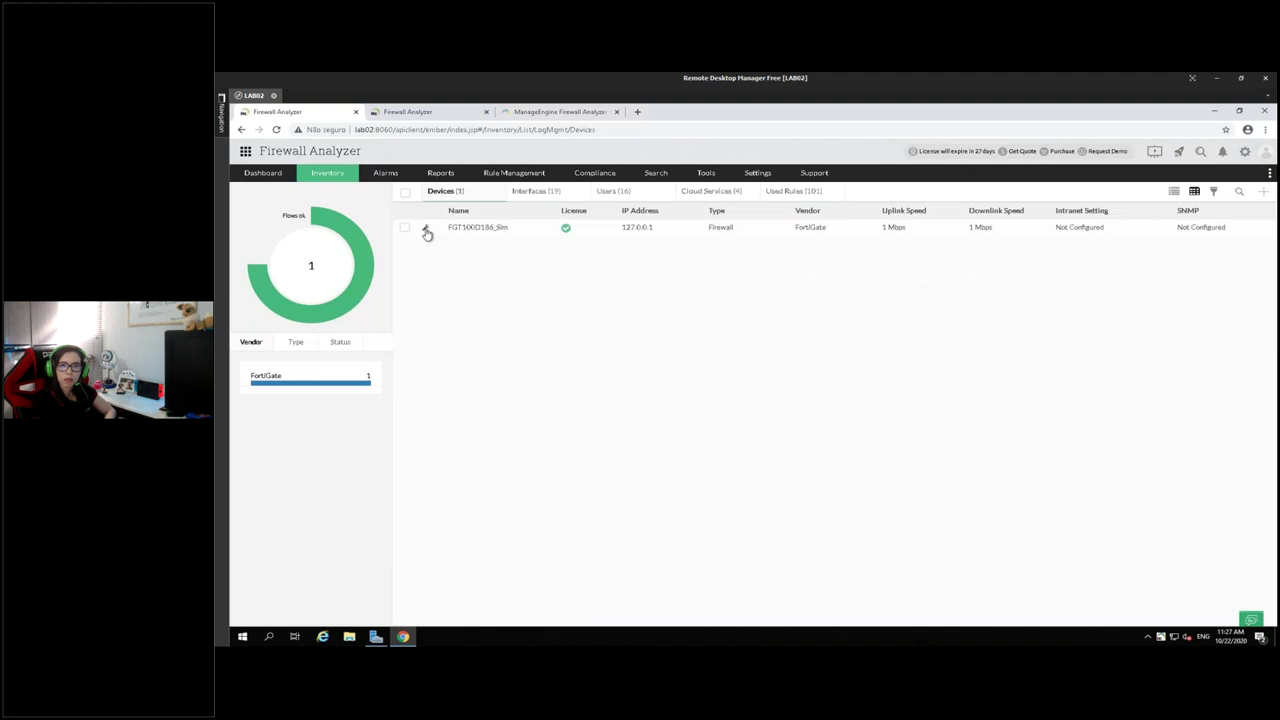
{"action": "left_click", "coordinate": [426, 232]}
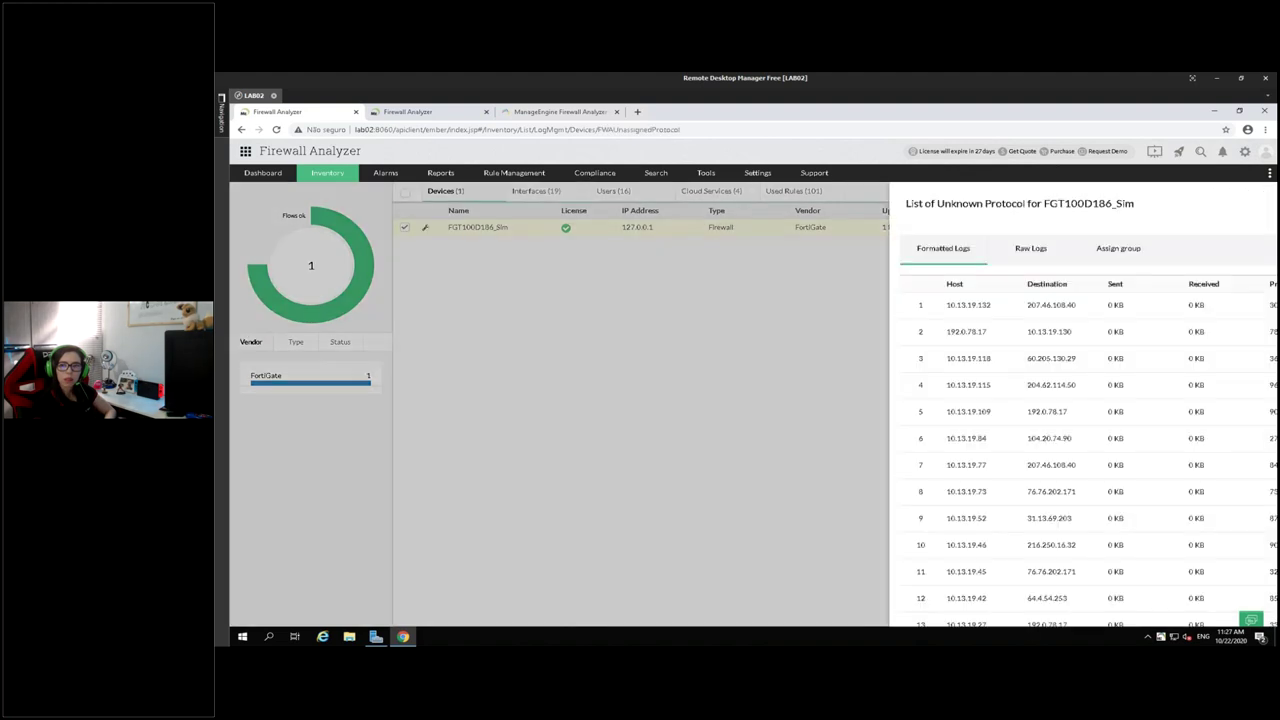
{"action": "left_click", "coordinate": [1266, 205]}
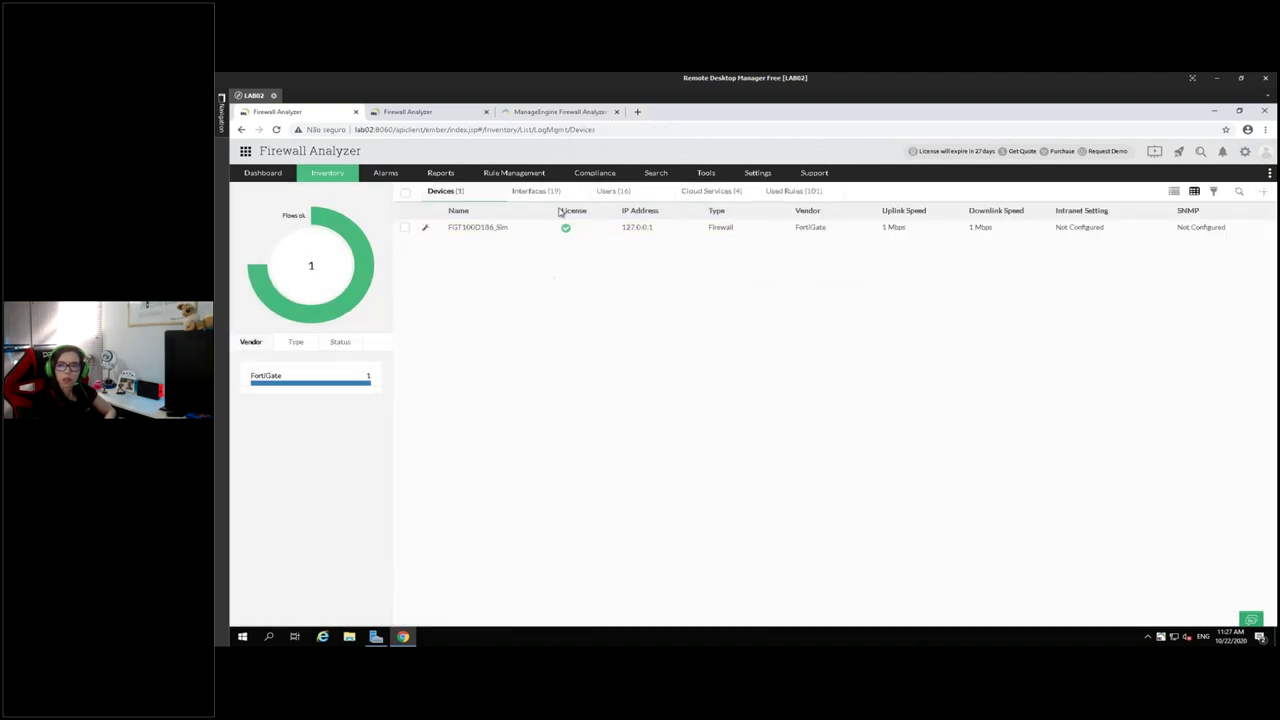
Open the Add Firewall page in the Discovery settings.
{"action": "mouse_move", "coordinate": [760, 174]}
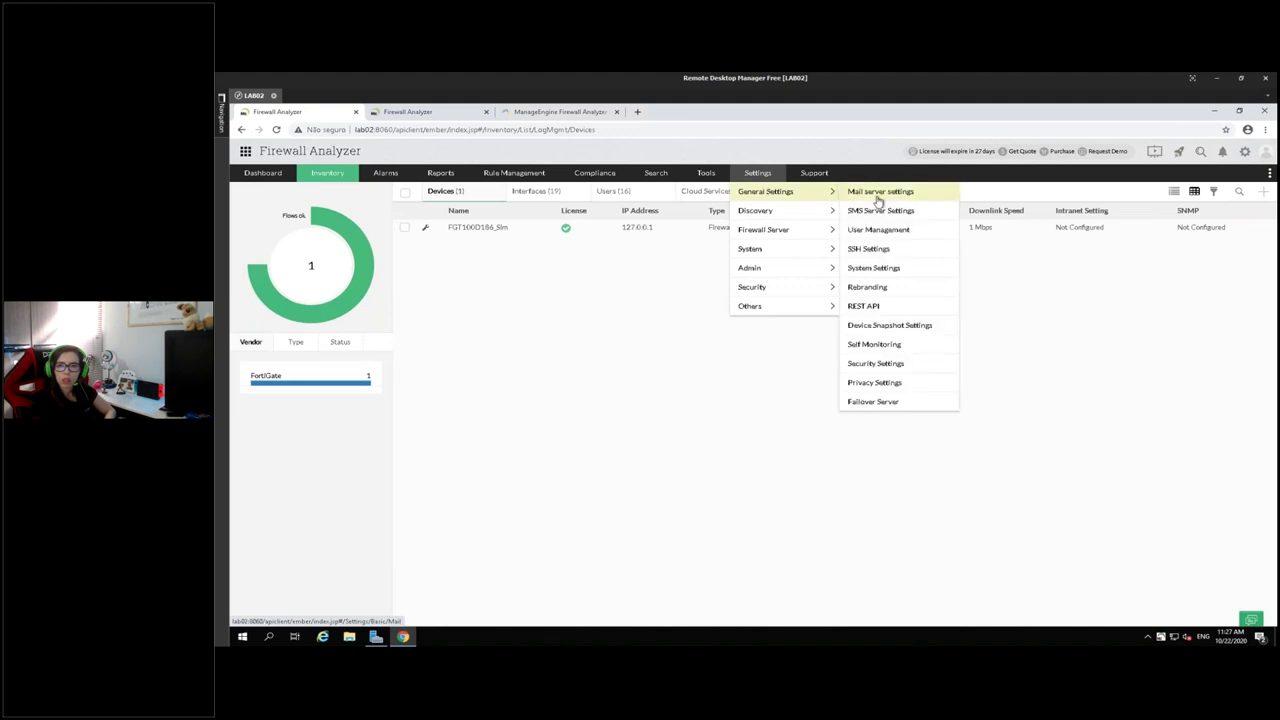
{"action": "mouse_move", "coordinate": [834, 211]}
{"action": "left_click", "coordinate": [877, 211]}
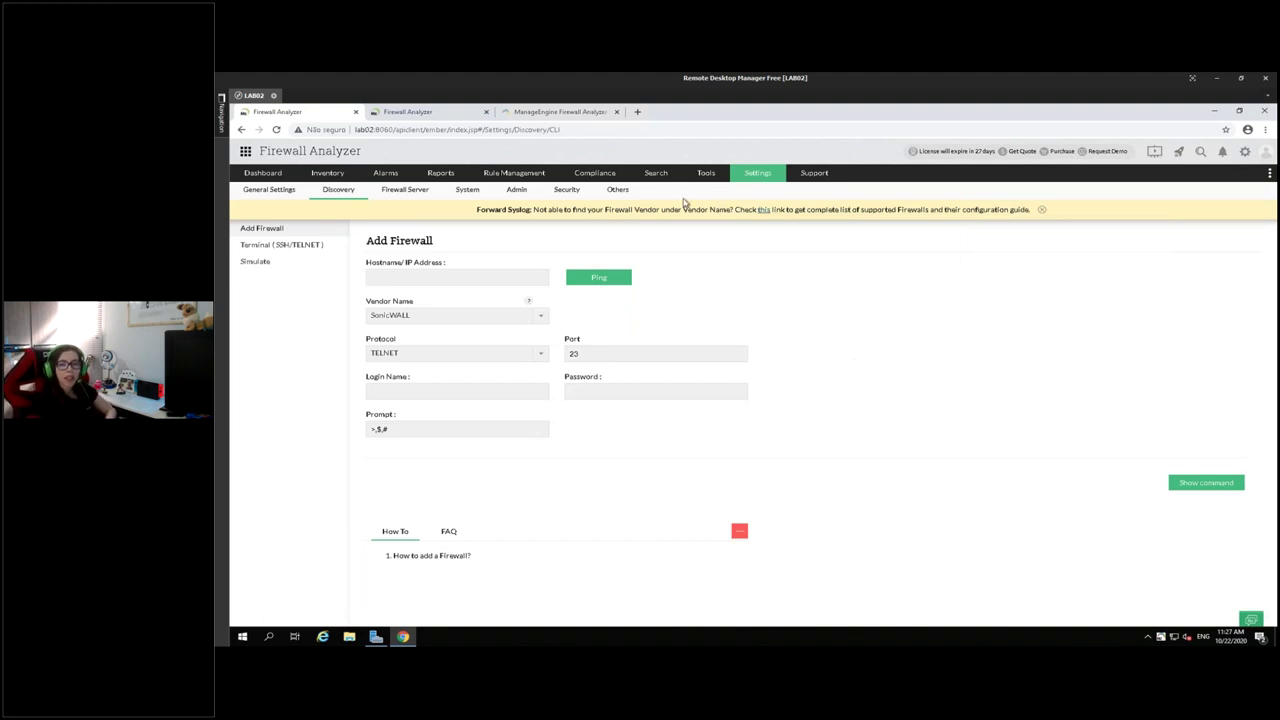
Open the device rule configuration from the Policy Overview report and check its Fetch Through and Select Device options.
{"action": "left_click", "coordinate": [516, 175]}
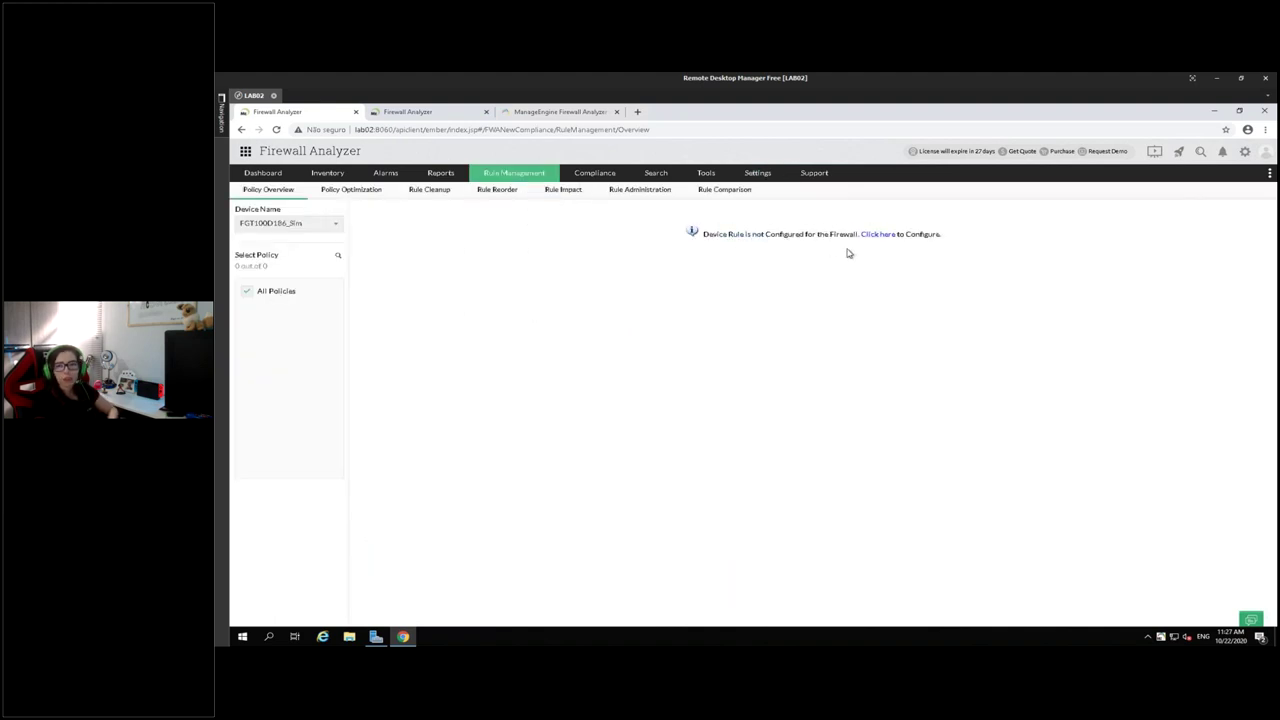
{"action": "left_click", "coordinate": [878, 235]}
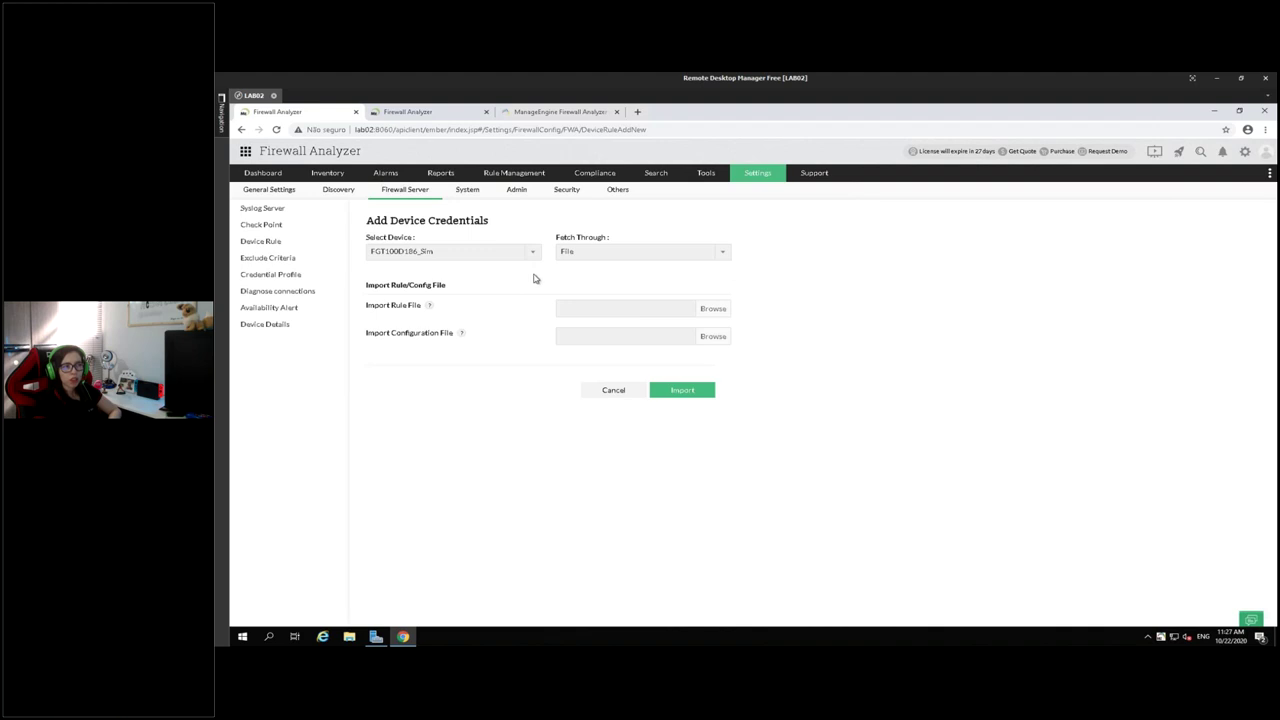
{"action": "left_click", "coordinate": [592, 252]}
{"action": "left_click", "coordinate": [600, 268]}
{"action": "left_click", "coordinate": [527, 256]}
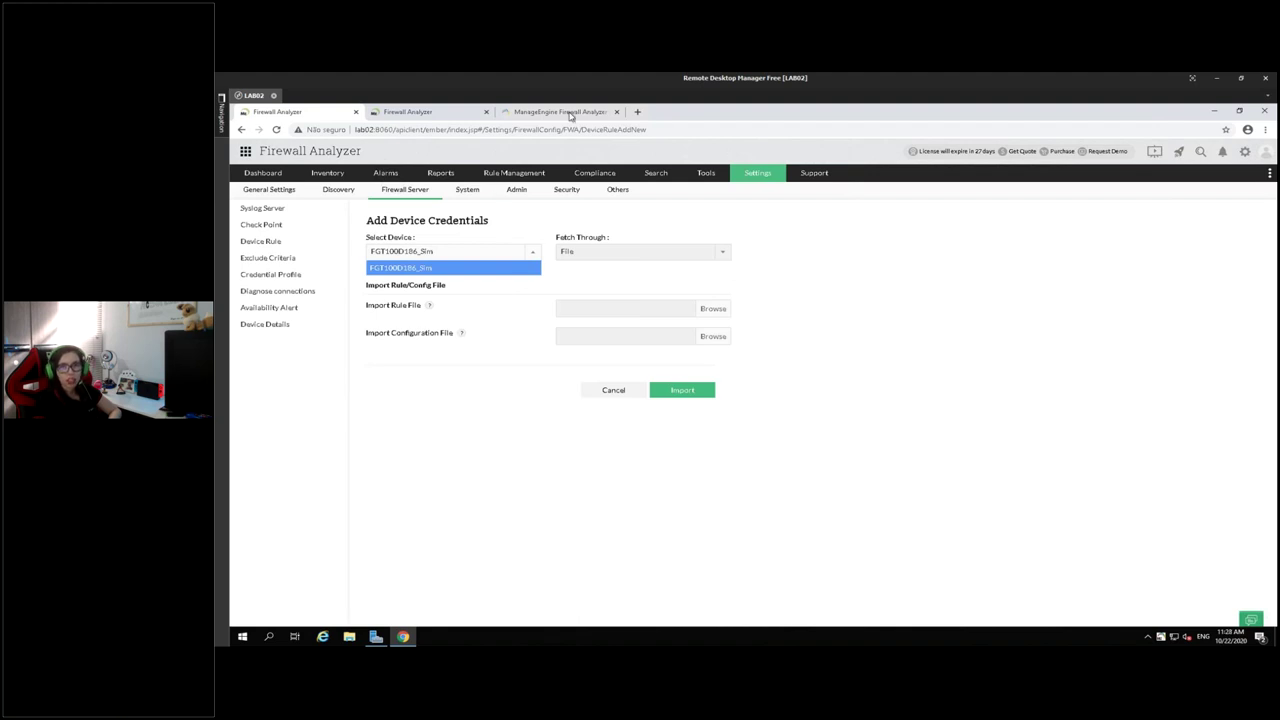
Review the help page's note on devices supporting direct rule fetching, and return to the credentials form with FGT100D186_Sim selected.
{"action": "left_click", "coordinate": [570, 115]}
{"action": "scroll", "coordinate": [345, 349], "scroll_direction": "down", "scroll_amount": 1}
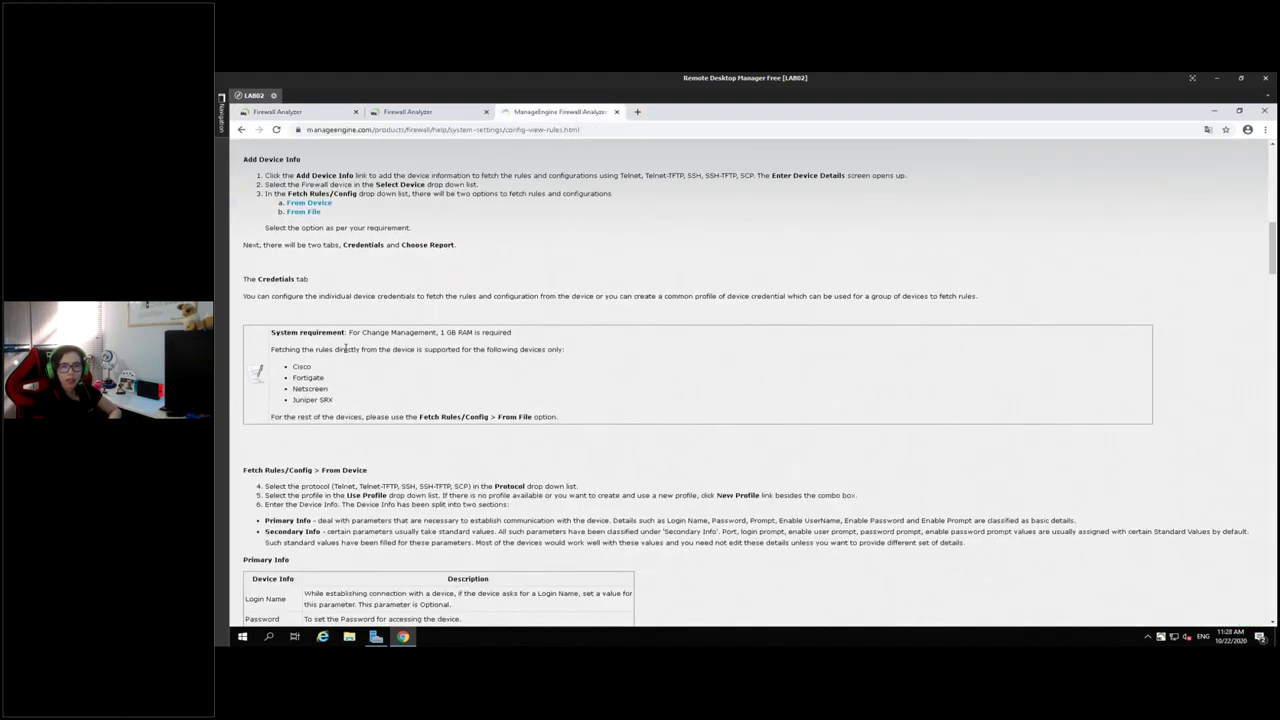
{"action": "left_click_drag", "start_coordinate": [273, 349], "coordinate": [377, 414]}
{"action": "left_click", "coordinate": [377, 414]}
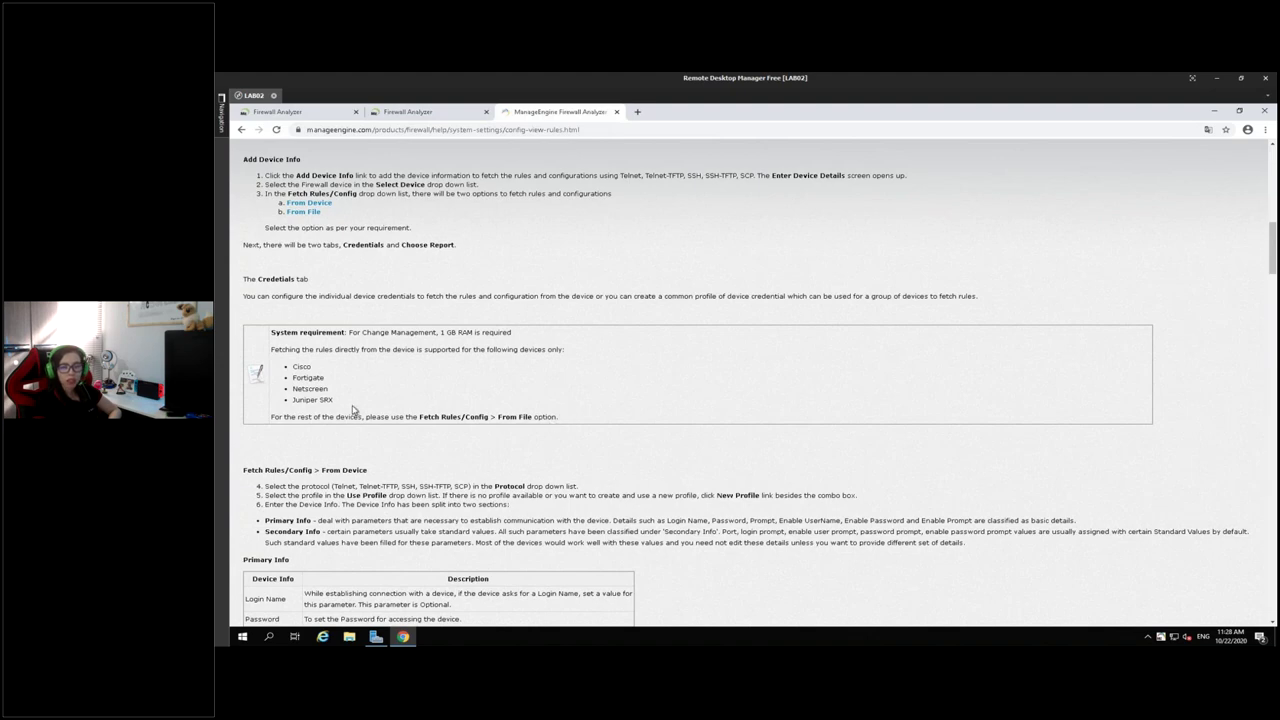
{"action": "left_click_drag", "start_coordinate": [309, 388], "coordinate": [372, 418]}
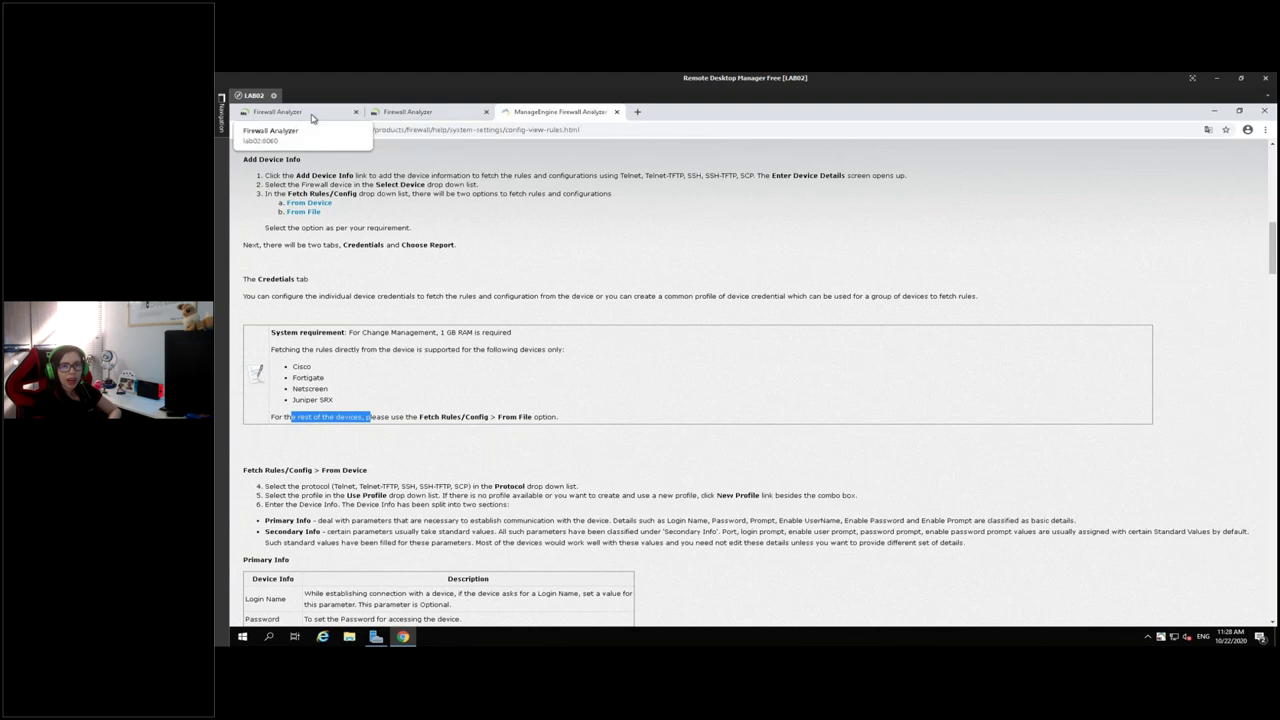
{"action": "left_click", "coordinate": [392, 118]}
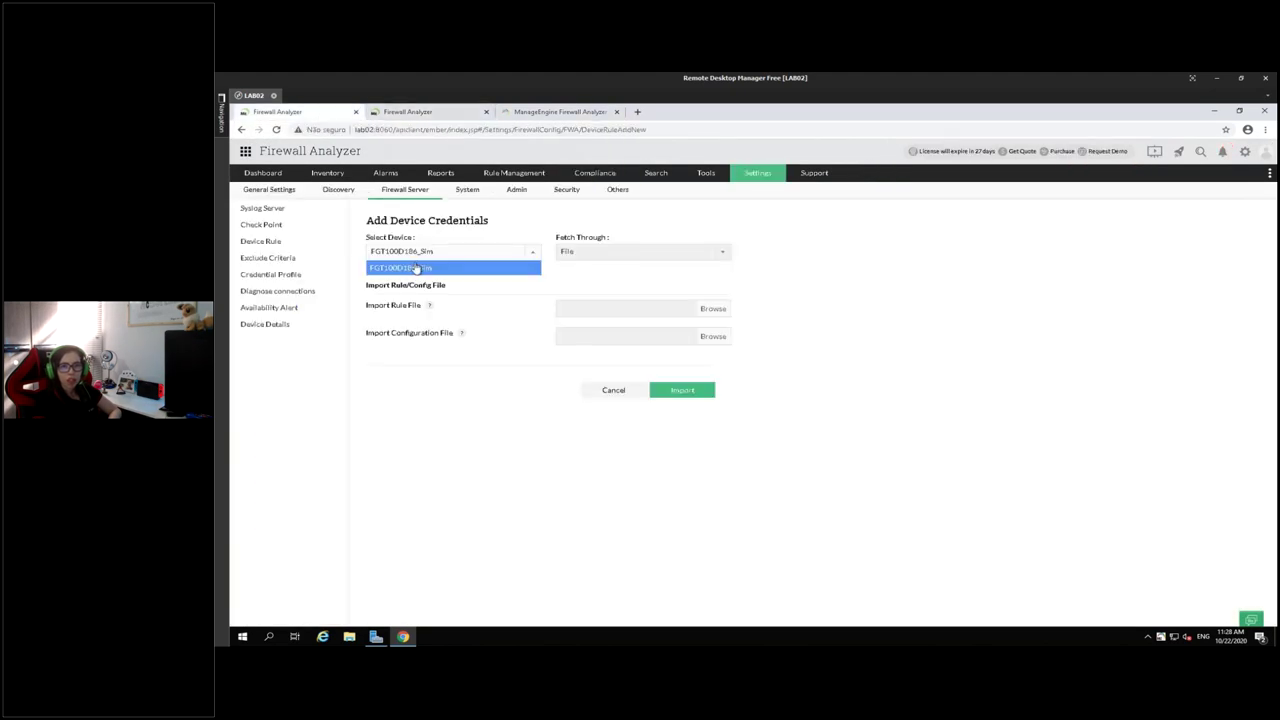
{"action": "left_click", "coordinate": [424, 268]}
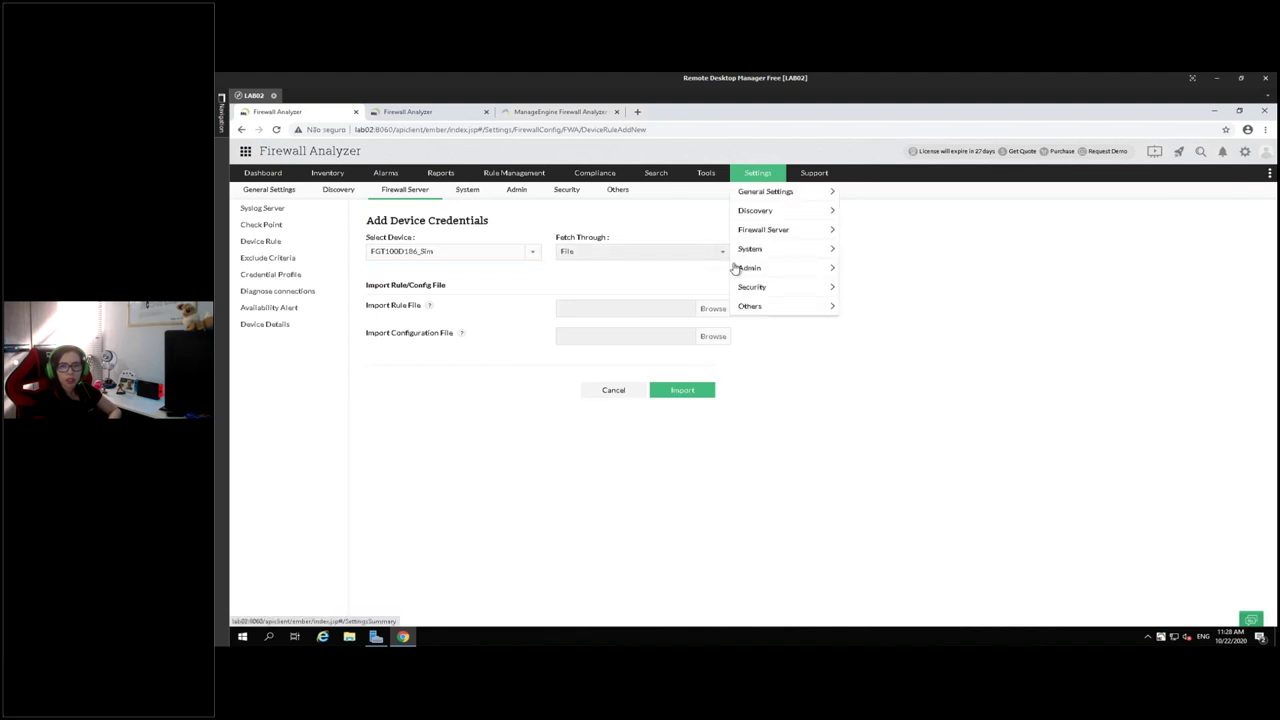
Open the Add Firewall form from the settings overview and check the Vendor Name choices.
{"action": "left_click", "coordinate": [768, 178]}
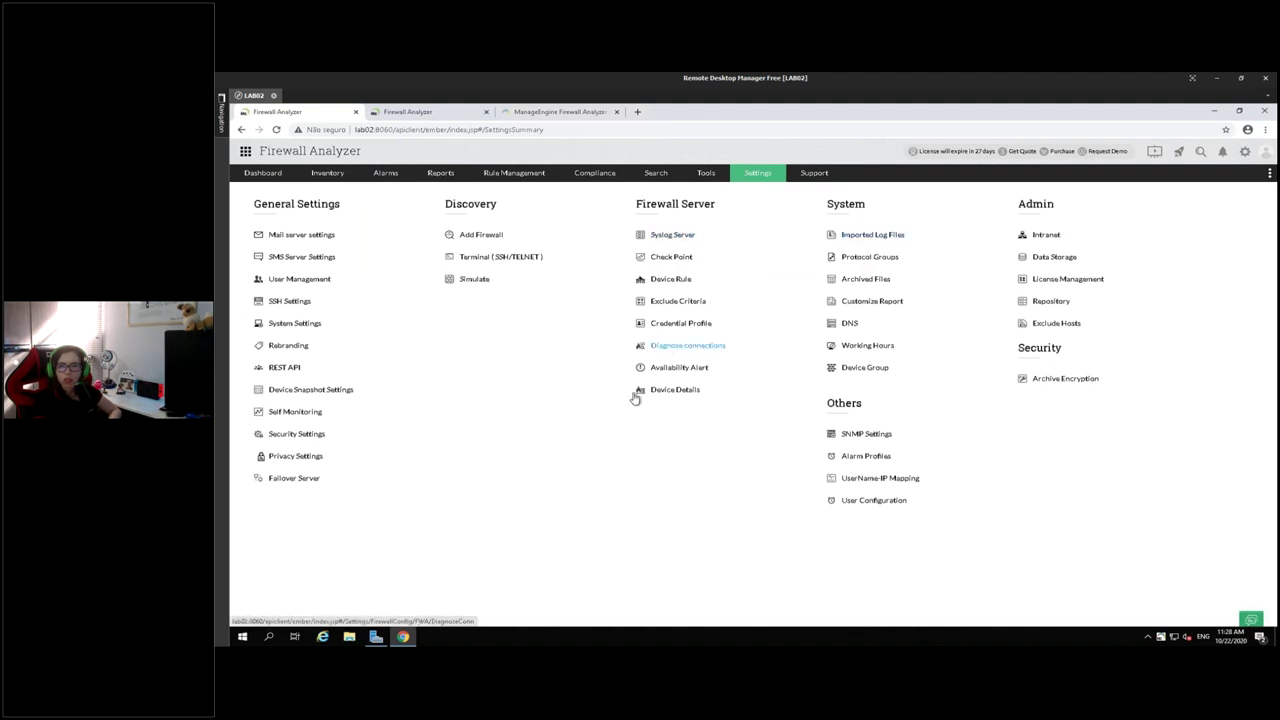
{"action": "left_click", "coordinate": [480, 234]}
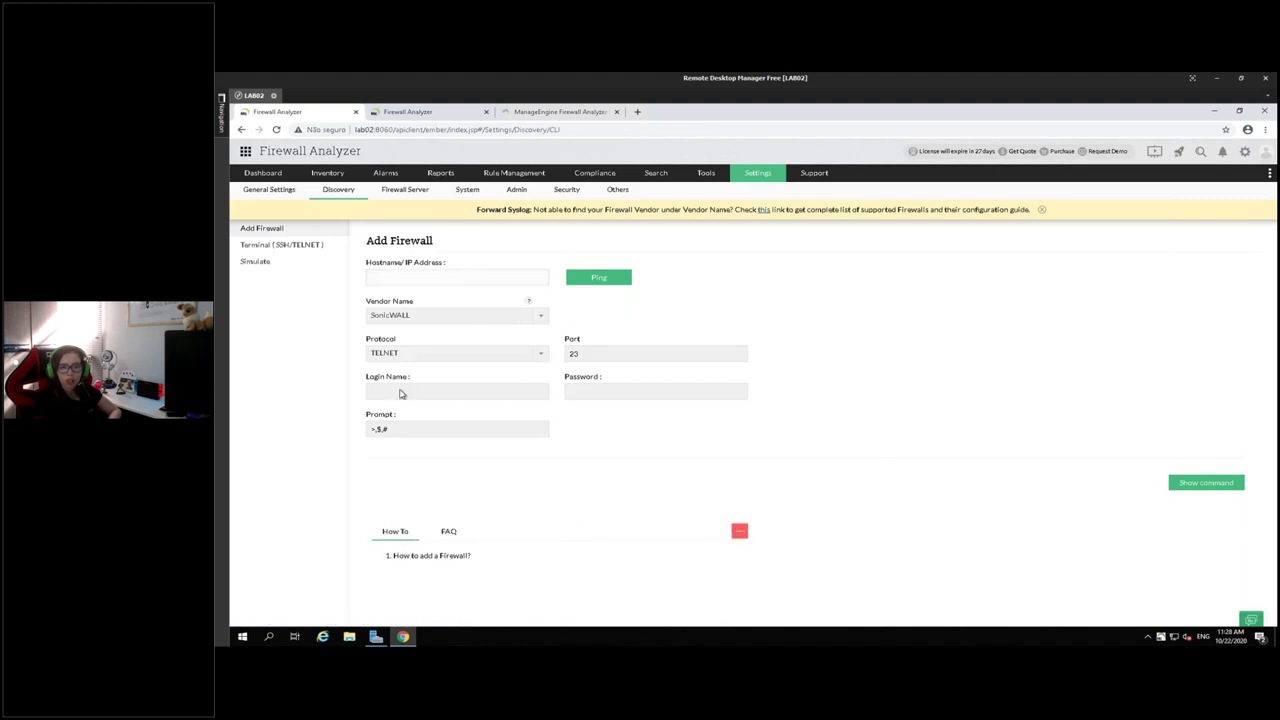
{"action": "left_click", "coordinate": [430, 318]}
{"action": "left_click", "coordinate": [430, 318]}
{"action": "left_click", "coordinate": [430, 318]}
{"action": "left_click", "coordinate": [431, 325]}
{"action": "left_click", "coordinate": [415, 264]}
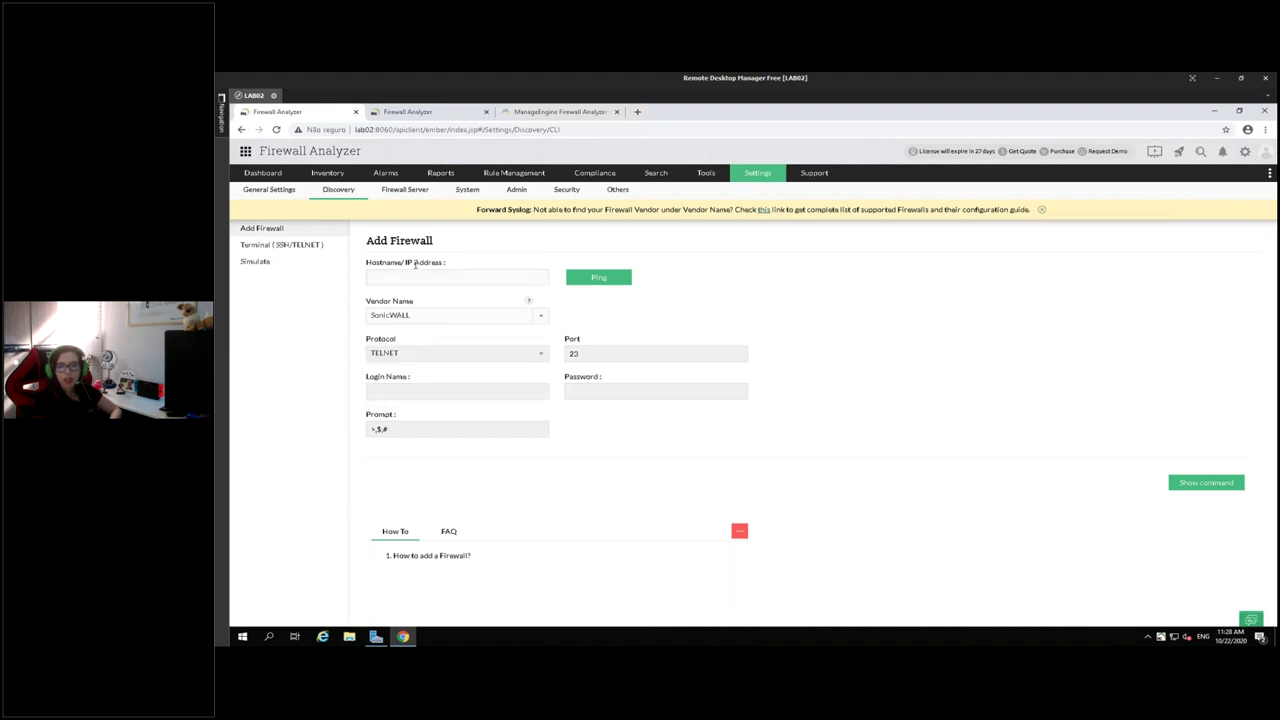
View the Syslog Server settings and reopen the Add Device Credentials form from Rule Management.
{"action": "left_click", "coordinate": [408, 192]}
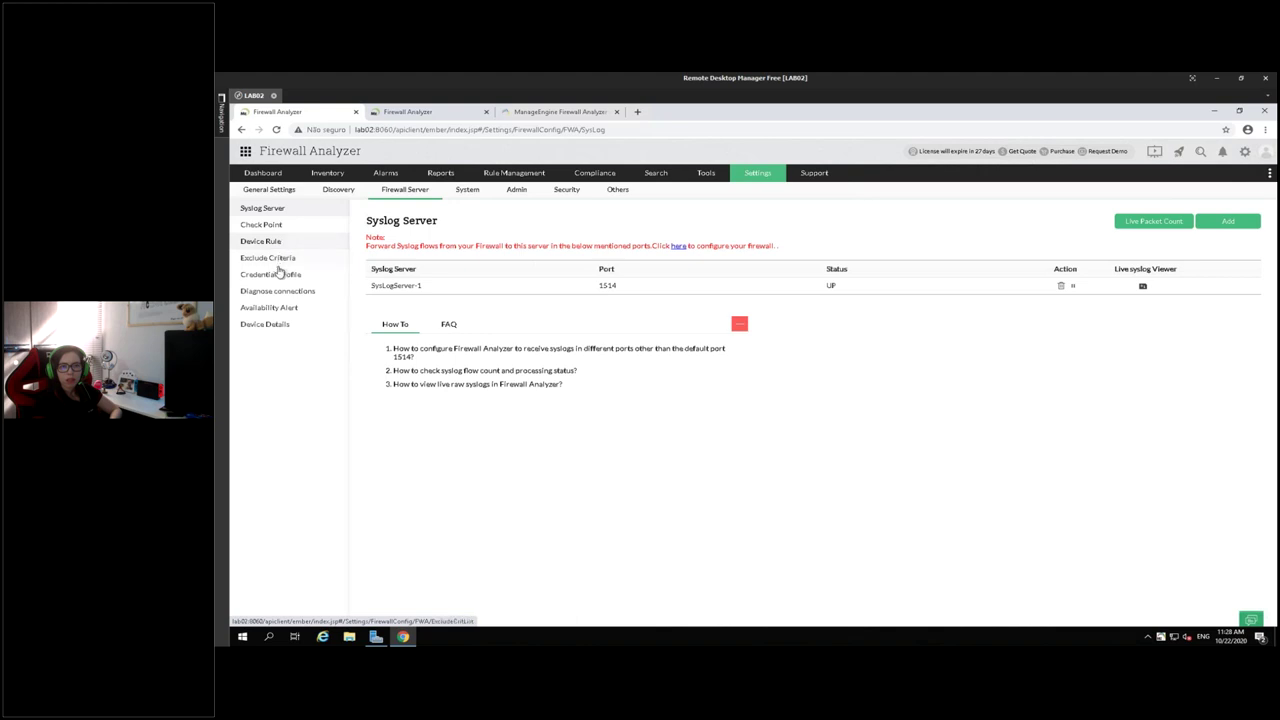
{"action": "left_click", "coordinate": [513, 172]}
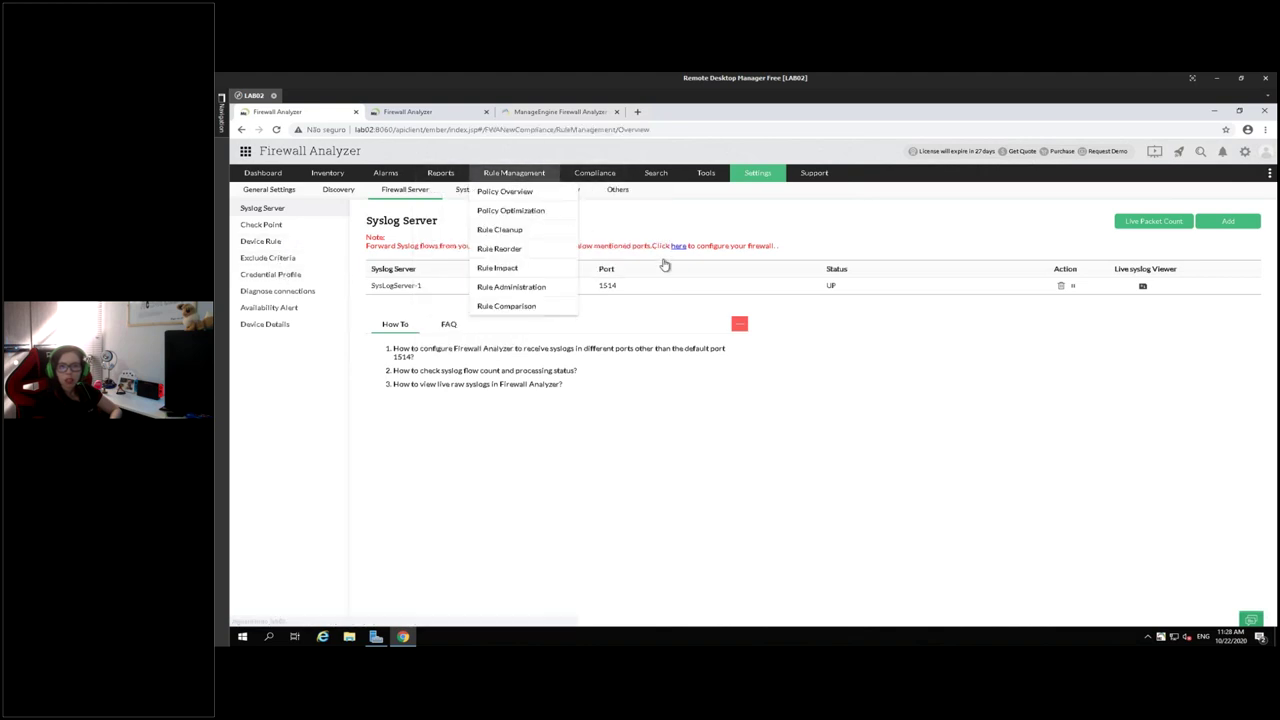
{"action": "left_click", "coordinate": [884, 236]}
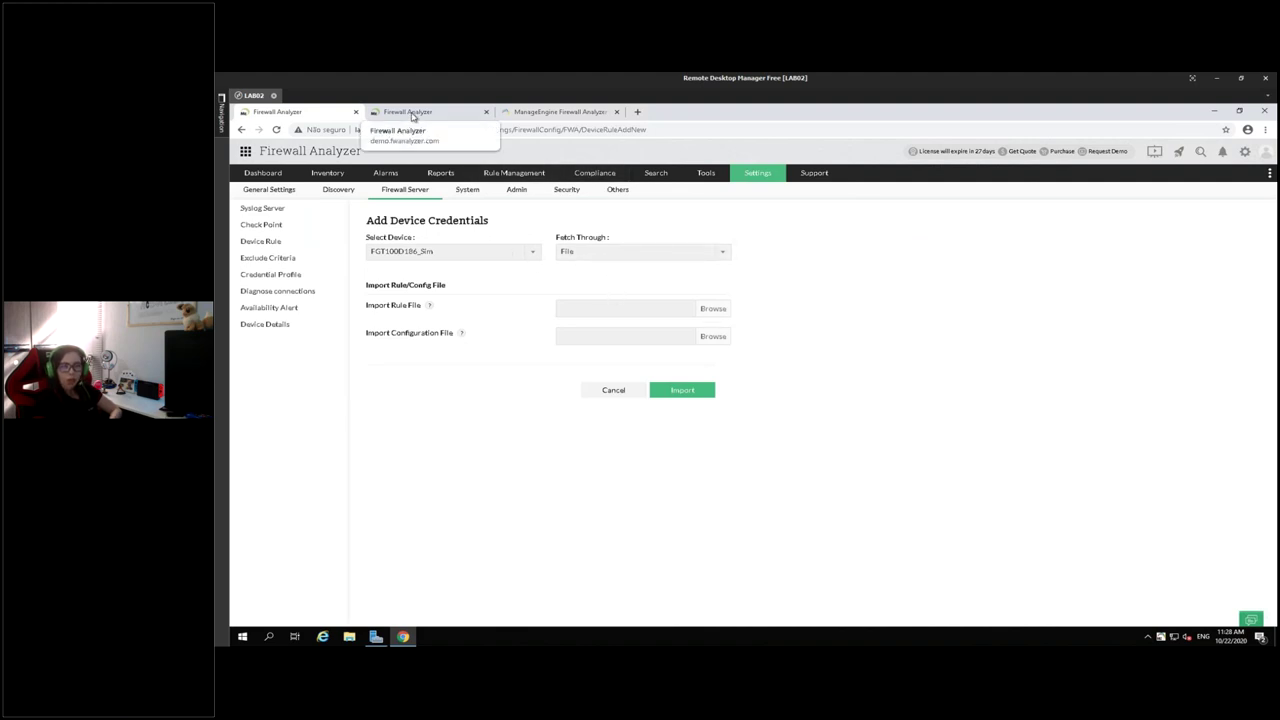
Switch to the online demo instance and review CiscoASA's Policy Overview summary and its Security Rules list.
{"action": "left_click", "coordinate": [412, 113]}
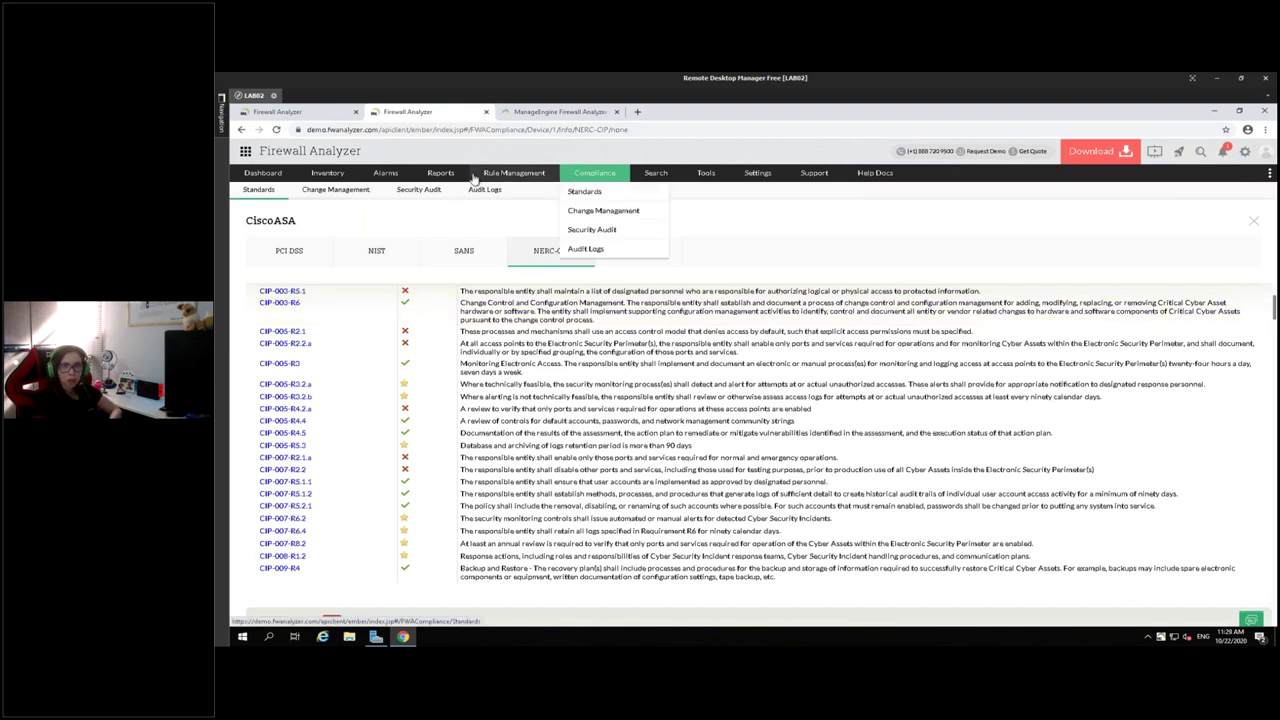
{"action": "left_click", "coordinate": [505, 173]}
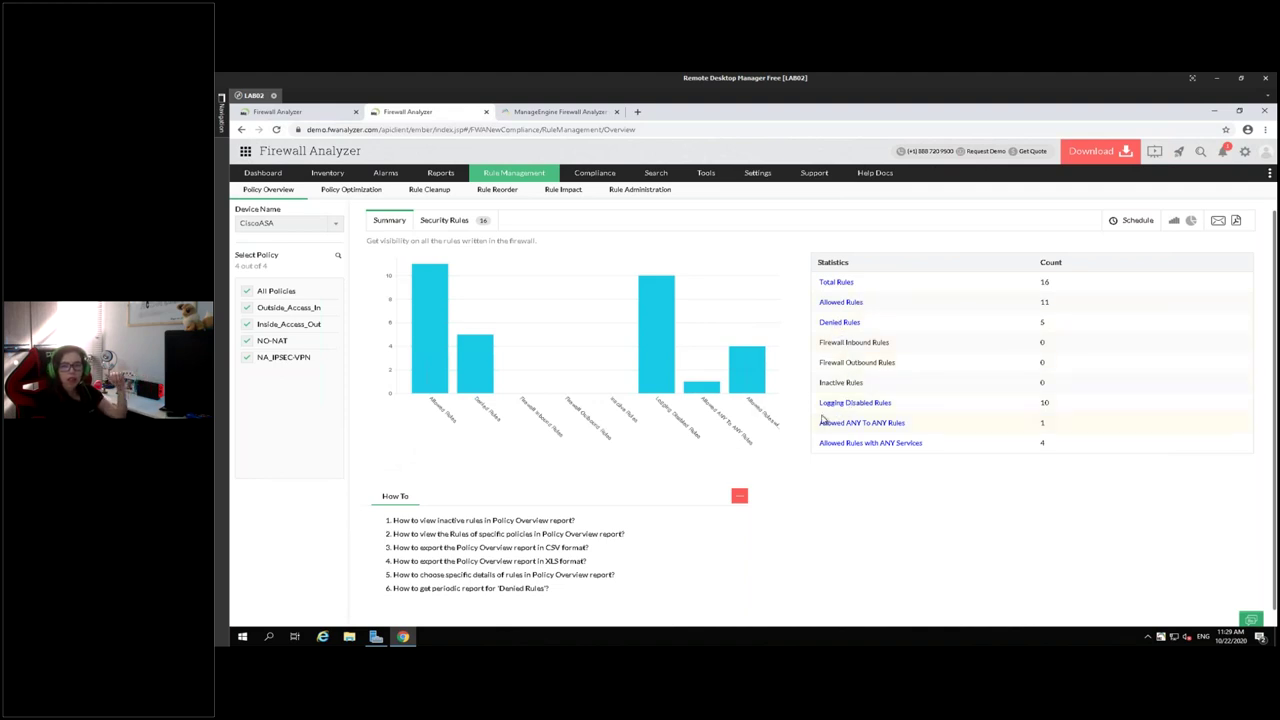
{"action": "left_click", "coordinate": [446, 221]}
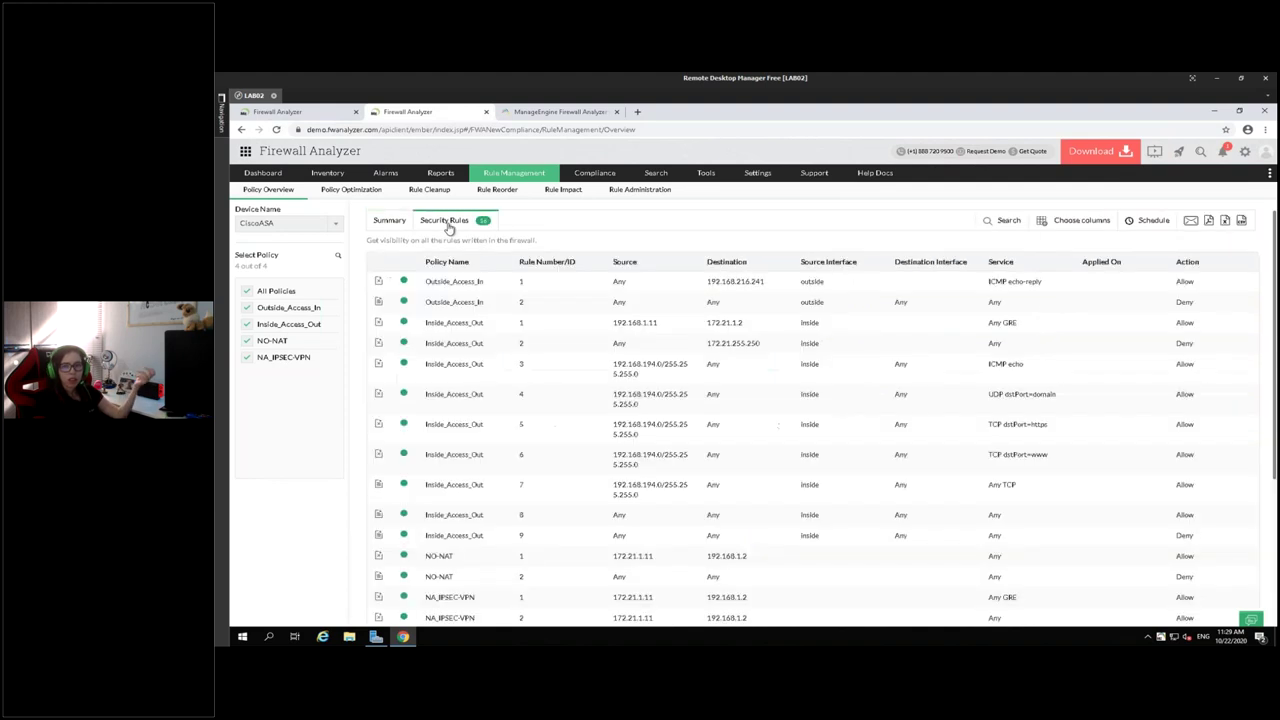
Switch the Policy Overview report to the Fortigate1 device and look through the available devices.
{"action": "left_click", "coordinate": [299, 226]}
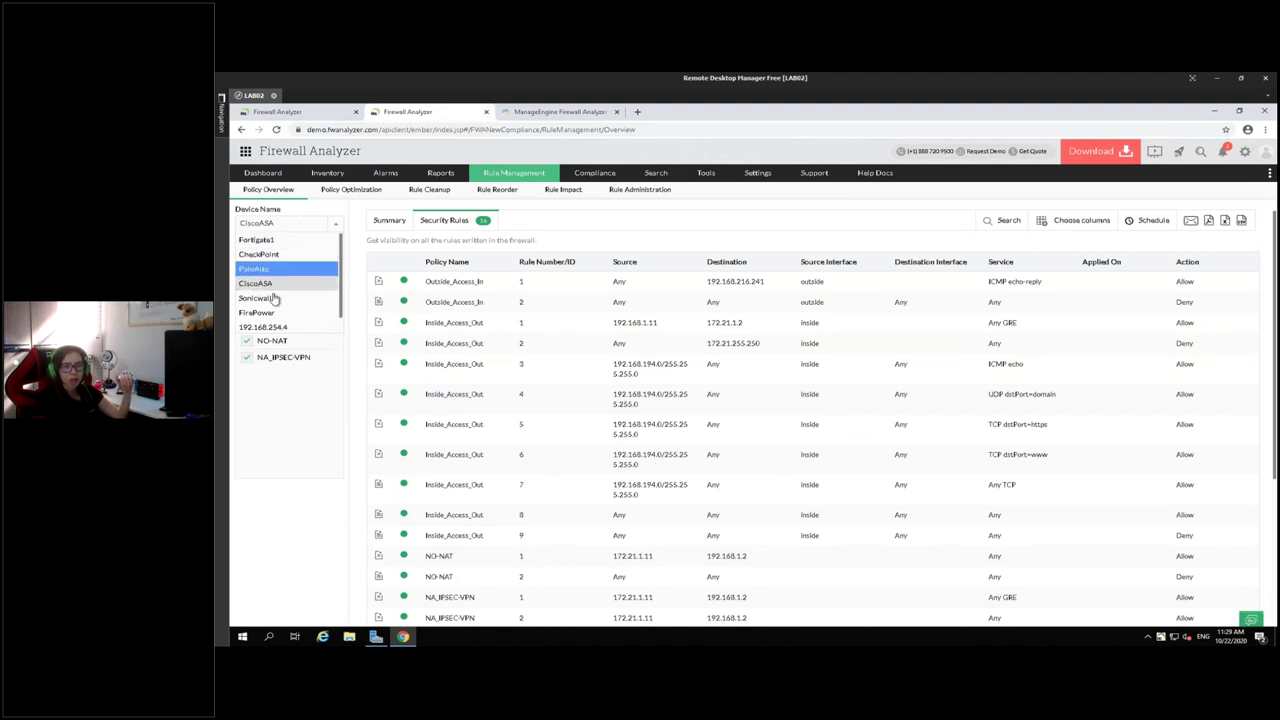
{"action": "left_click", "coordinate": [285, 242]}
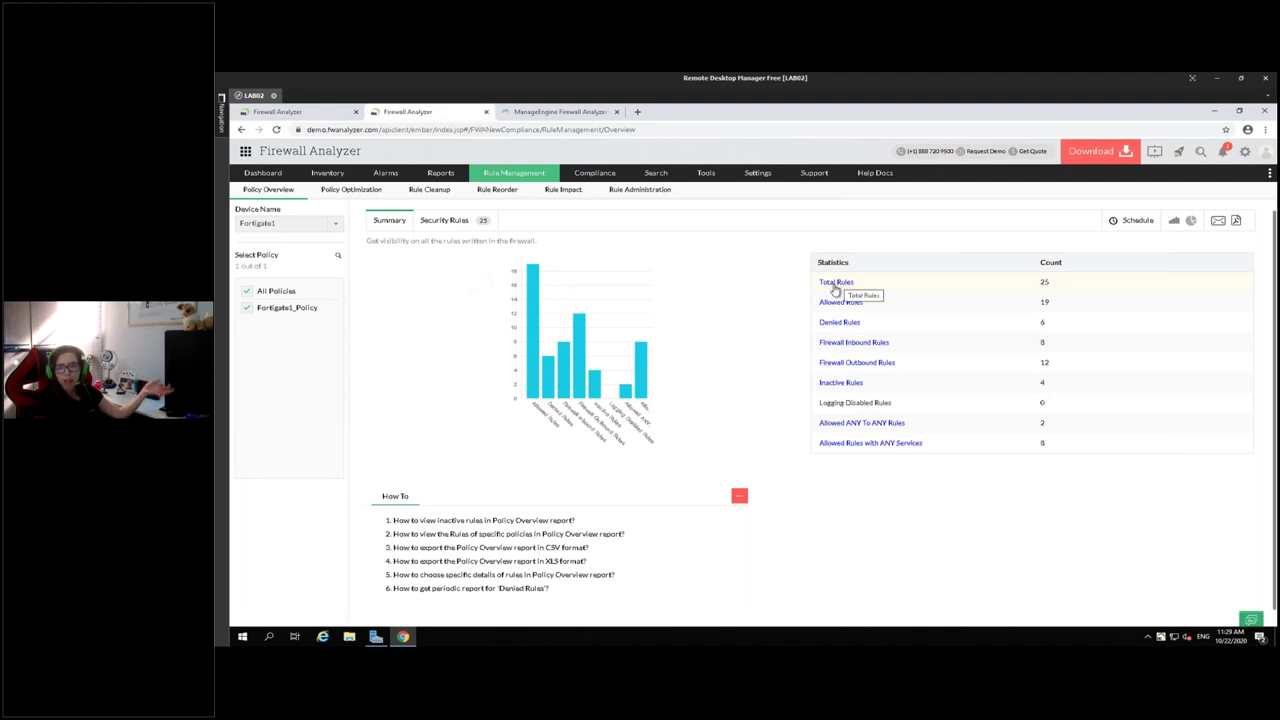
{"action": "left_click", "coordinate": [326, 225]}
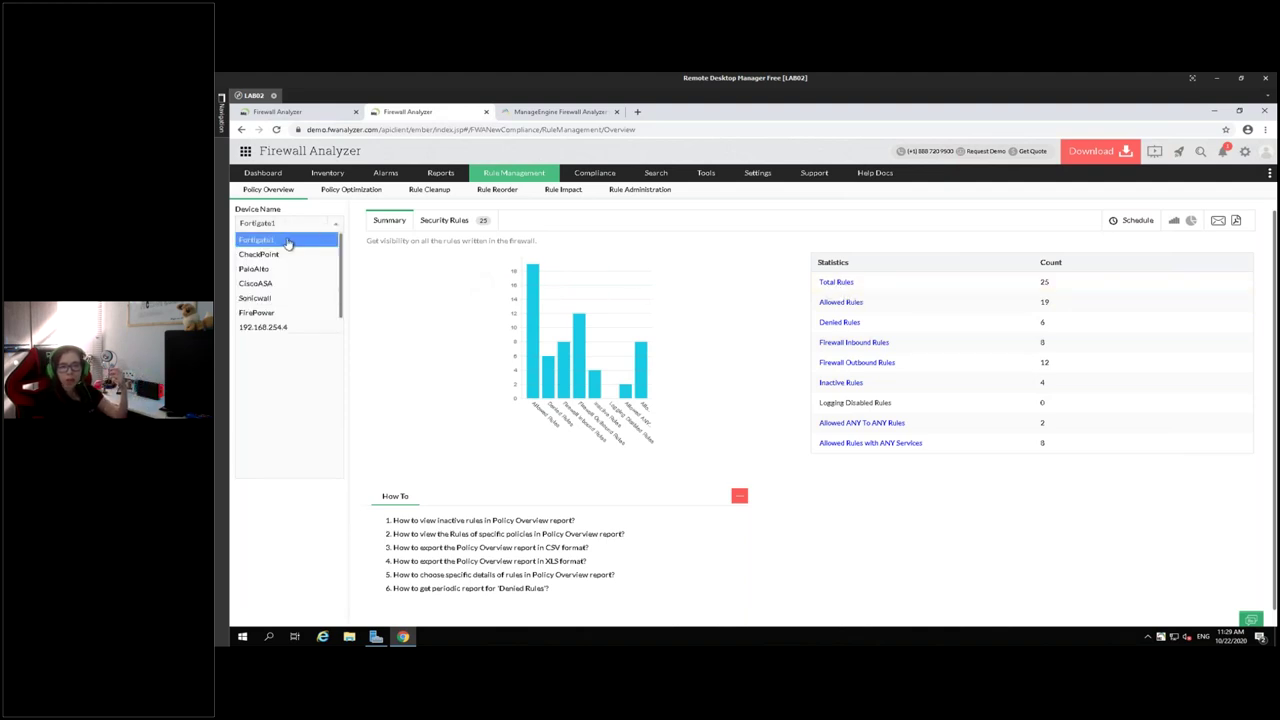
{"action": "scroll", "coordinate": [286, 250], "scroll_direction": "down", "scroll_amount": 1}
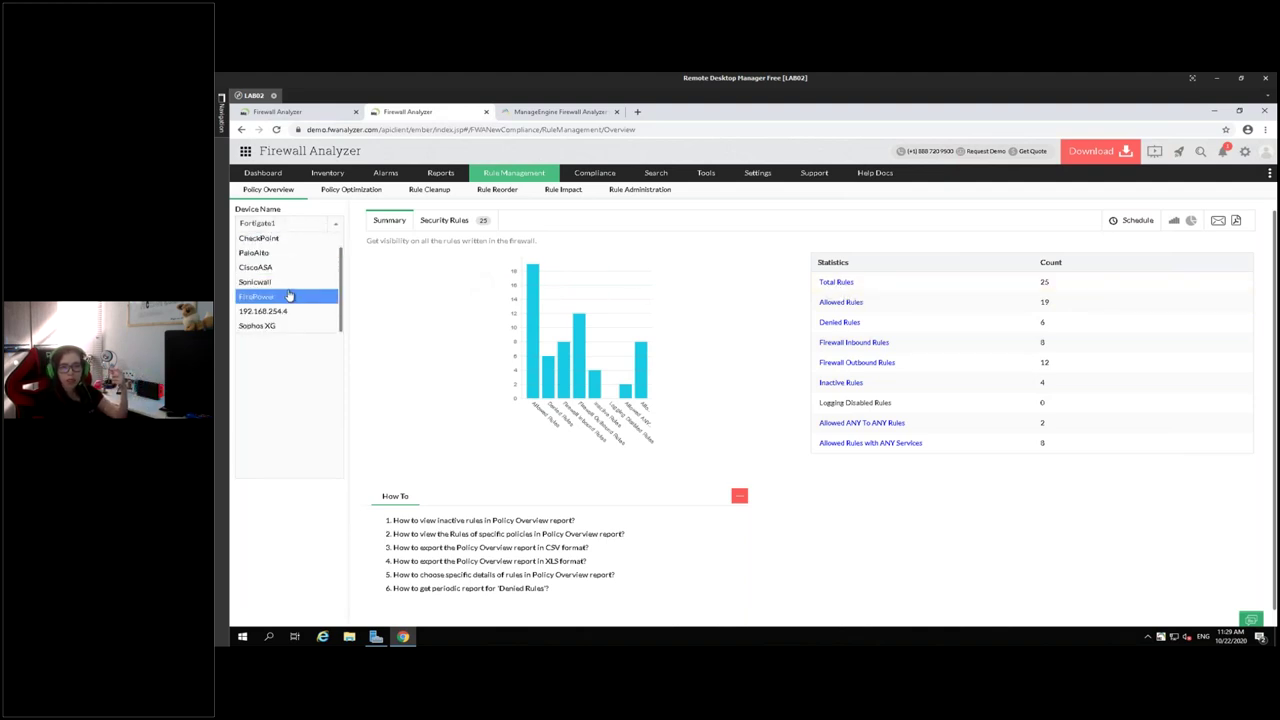
{"action": "scroll", "coordinate": [286, 250], "scroll_direction": "up", "scroll_amount": 1}
{"action": "left_click", "coordinate": [270, 242]}
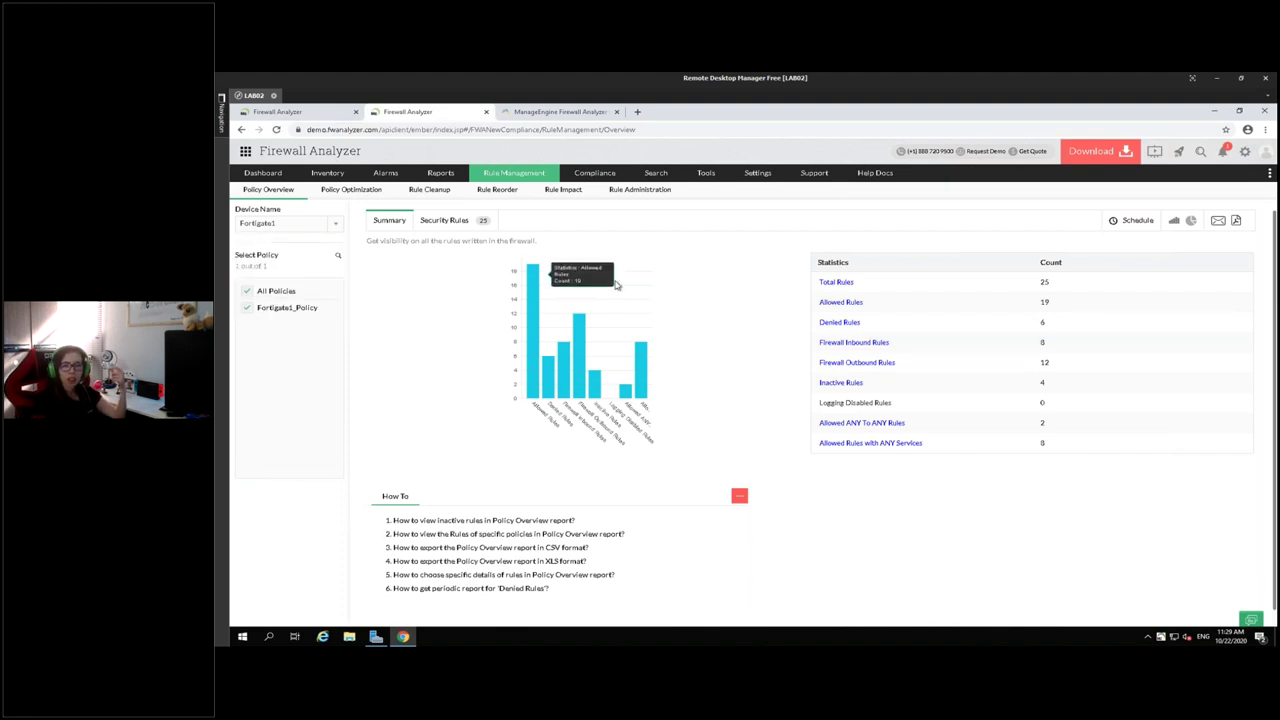
Open Fortigate1's Total Rules list and choose Comment as its only selected column.
{"action": "left_click", "coordinate": [836, 283]}
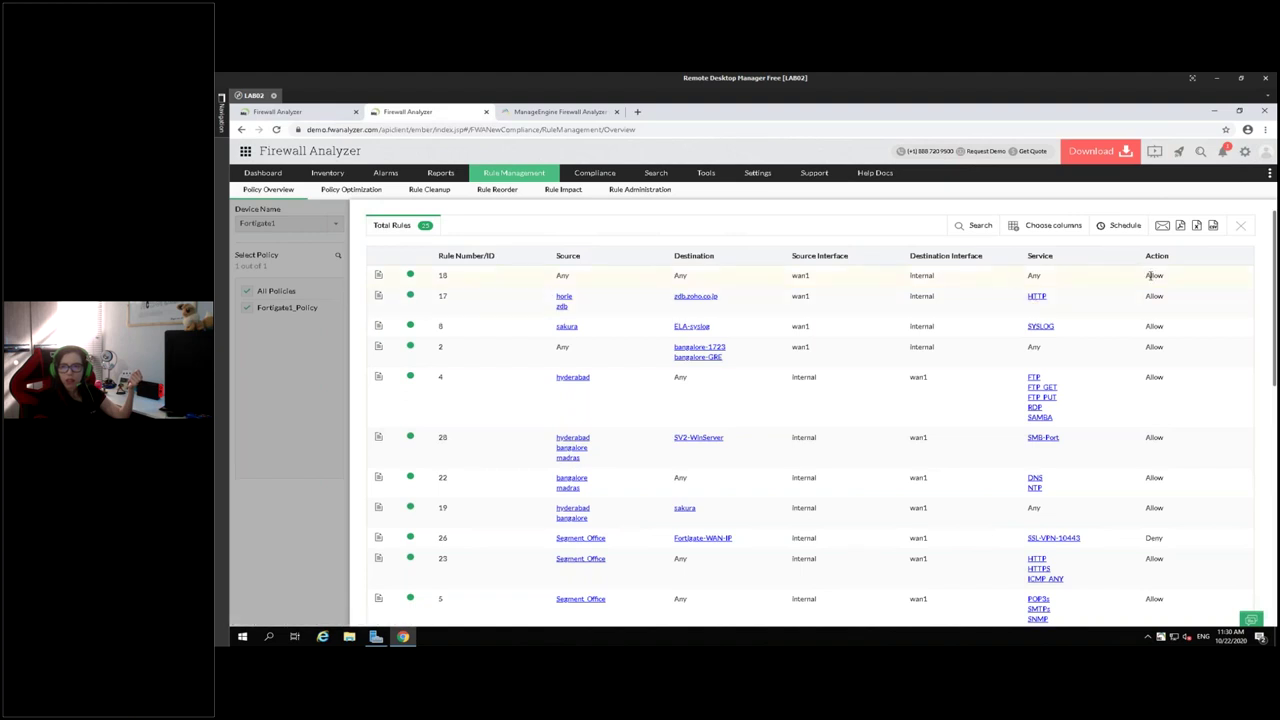
{"action": "left_click", "coordinate": [1056, 232]}
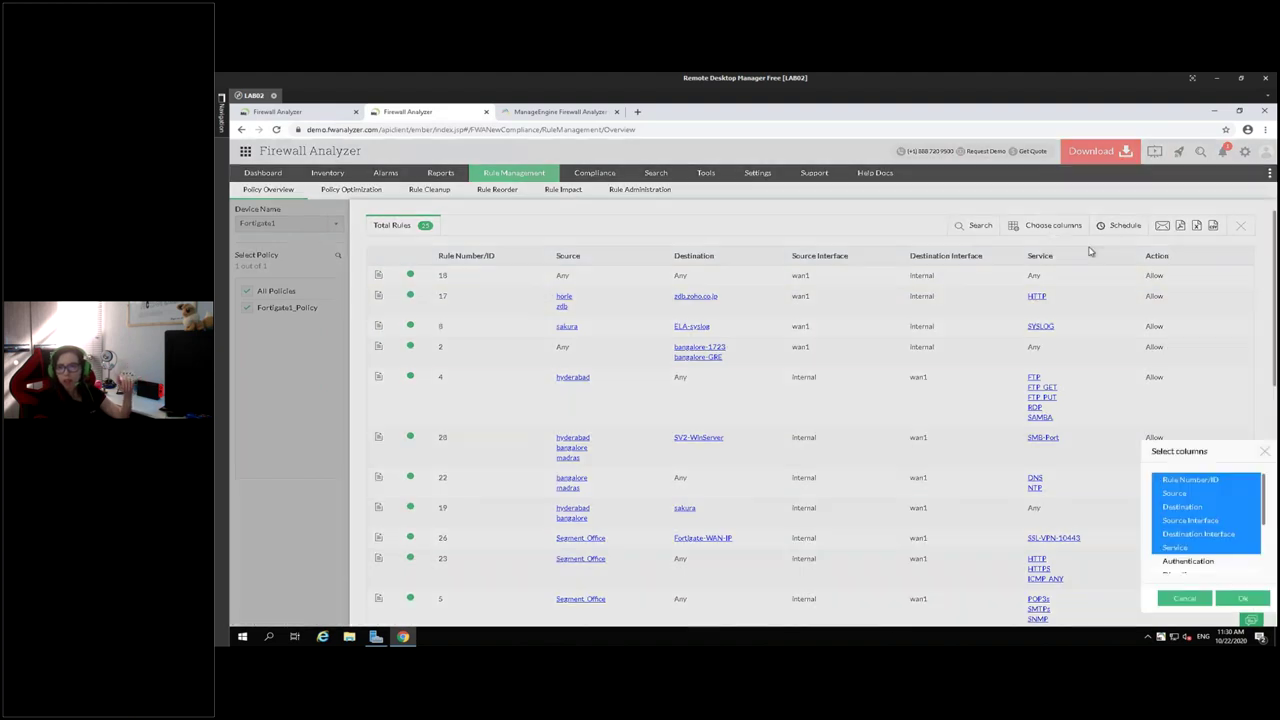
{"action": "left_click_drag", "start_coordinate": [1262, 495], "coordinate": [1262, 551]}
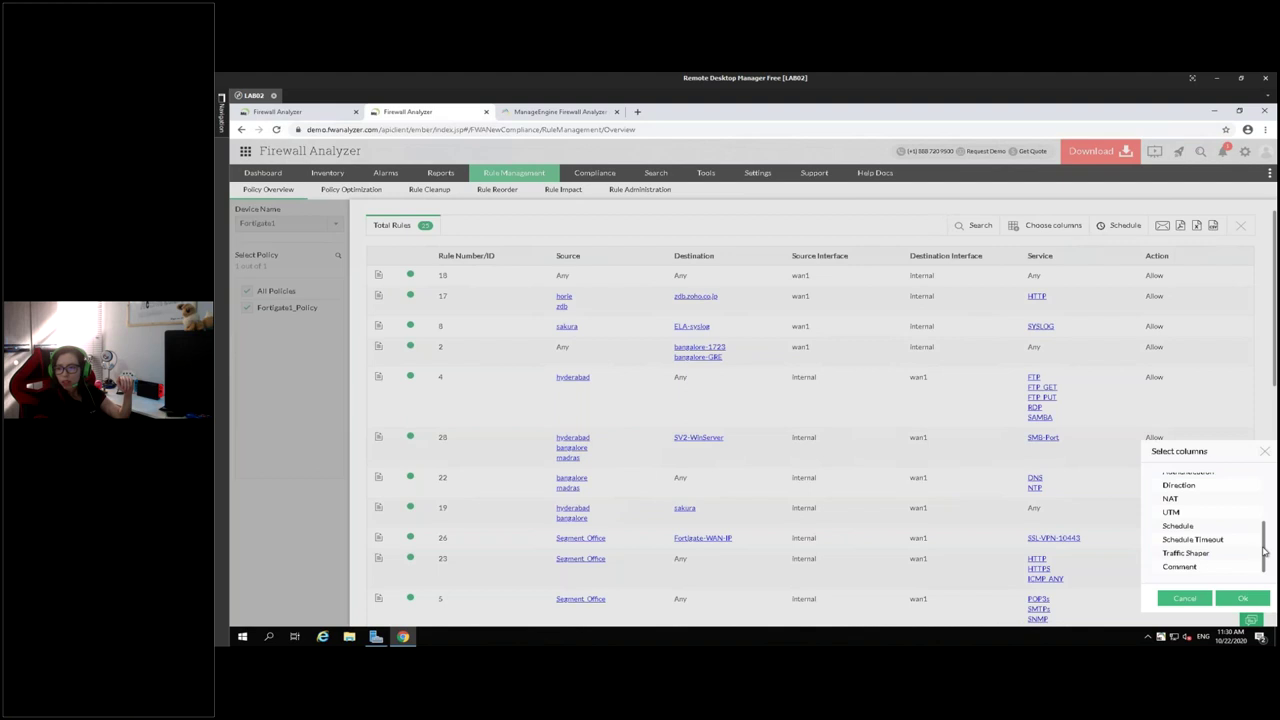
{"action": "left_click", "coordinate": [1178, 567]}
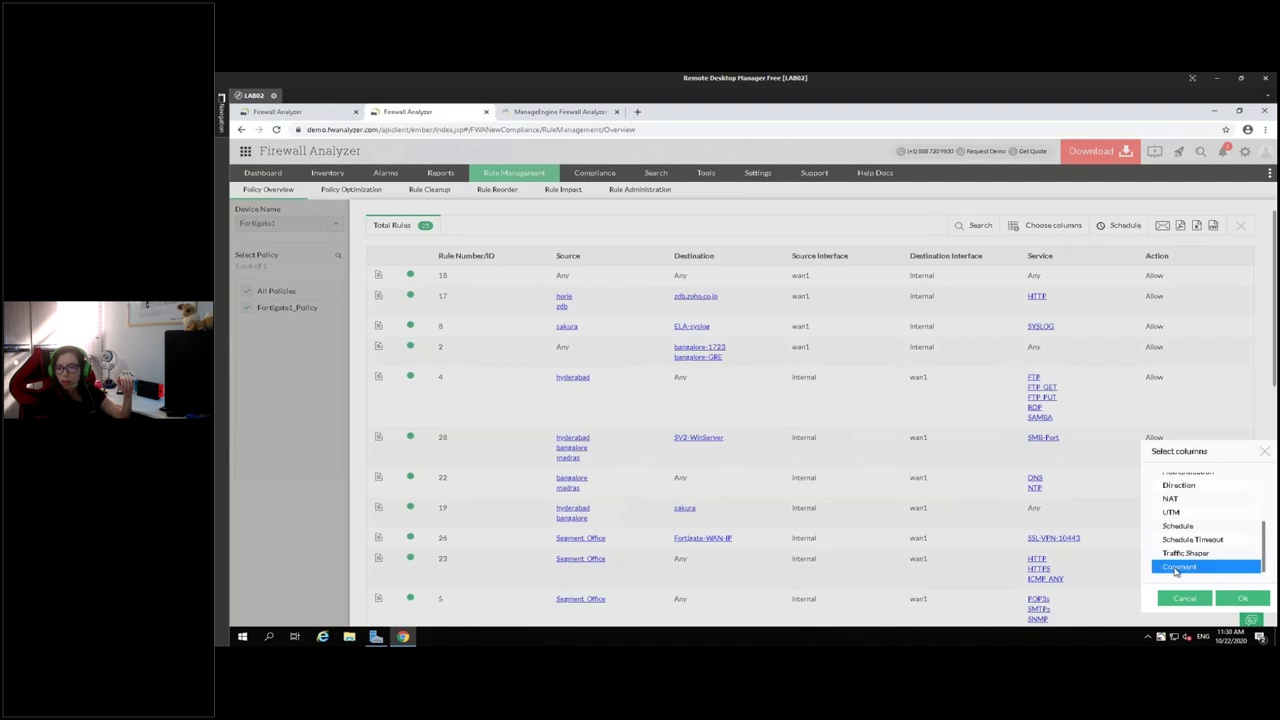
{"action": "left_click", "coordinate": [1238, 598]}
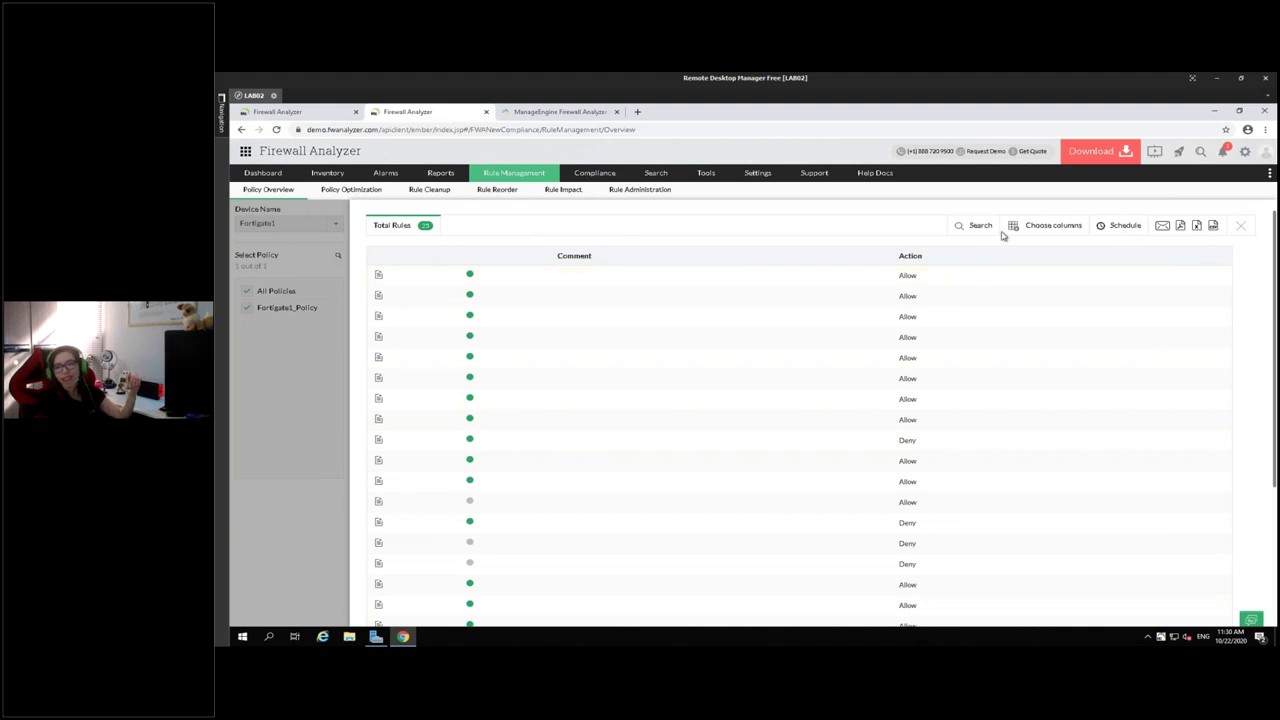
Show the Rule Number/ID through Direction columns plus Comment in Fortigate1's Total Rules list, and return to the summary.
{"action": "left_click", "coordinate": [1053, 225]}
{"action": "scroll", "coordinate": [1185, 530], "scroll_direction": "up", "scroll_amount": 5}
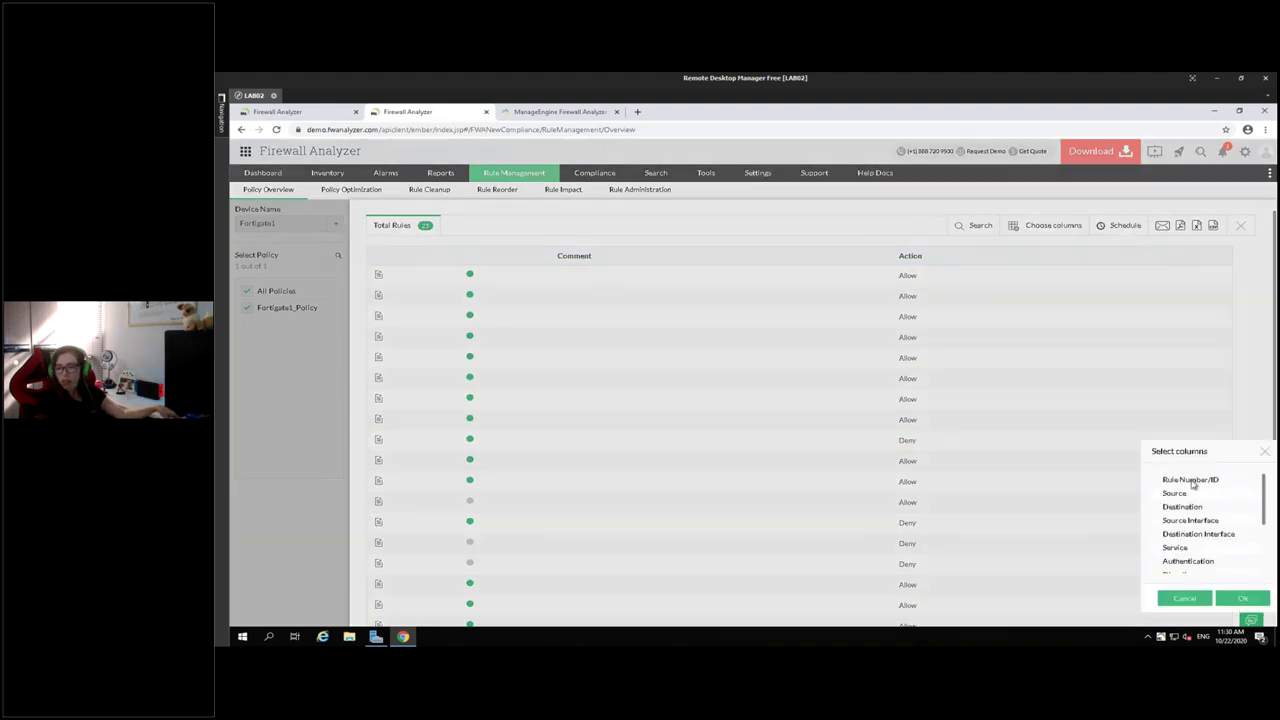
{"action": "mouse_move", "coordinate": [1192, 484]}
{"action": "left_mouse_down"}
{"action": "mouse_move", "coordinate": [1190, 562]}
{"action": "mouse_move", "coordinate": [1200, 492]}
{"action": "left_mouse_up"}
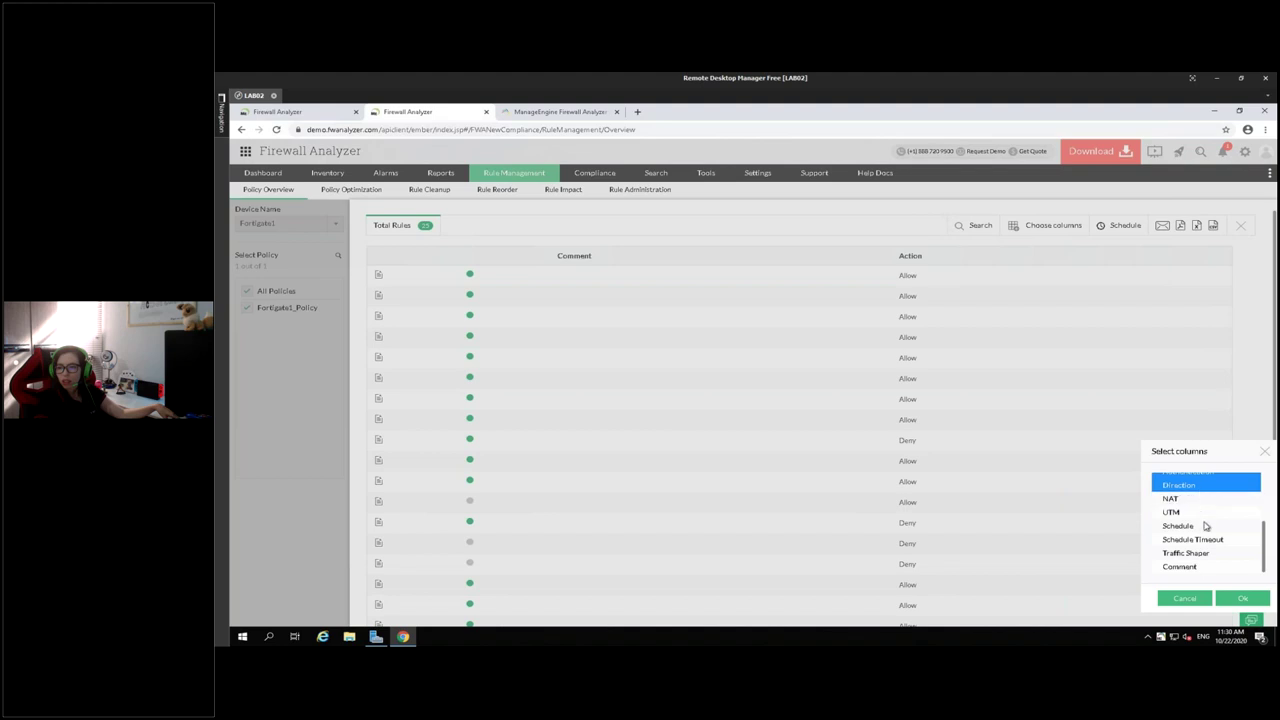
{"action": "left_click", "coordinate": [1180, 566], "text": "ctrl"}
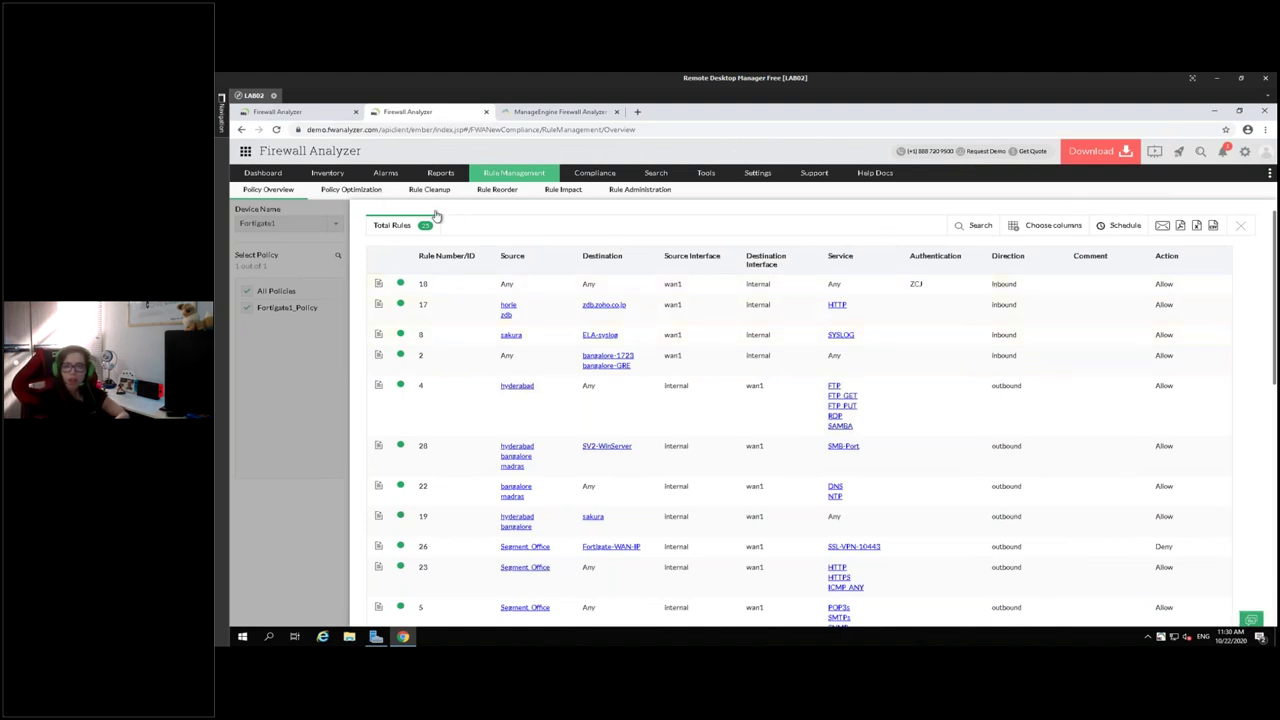
{"action": "left_click", "coordinate": [276, 197]}
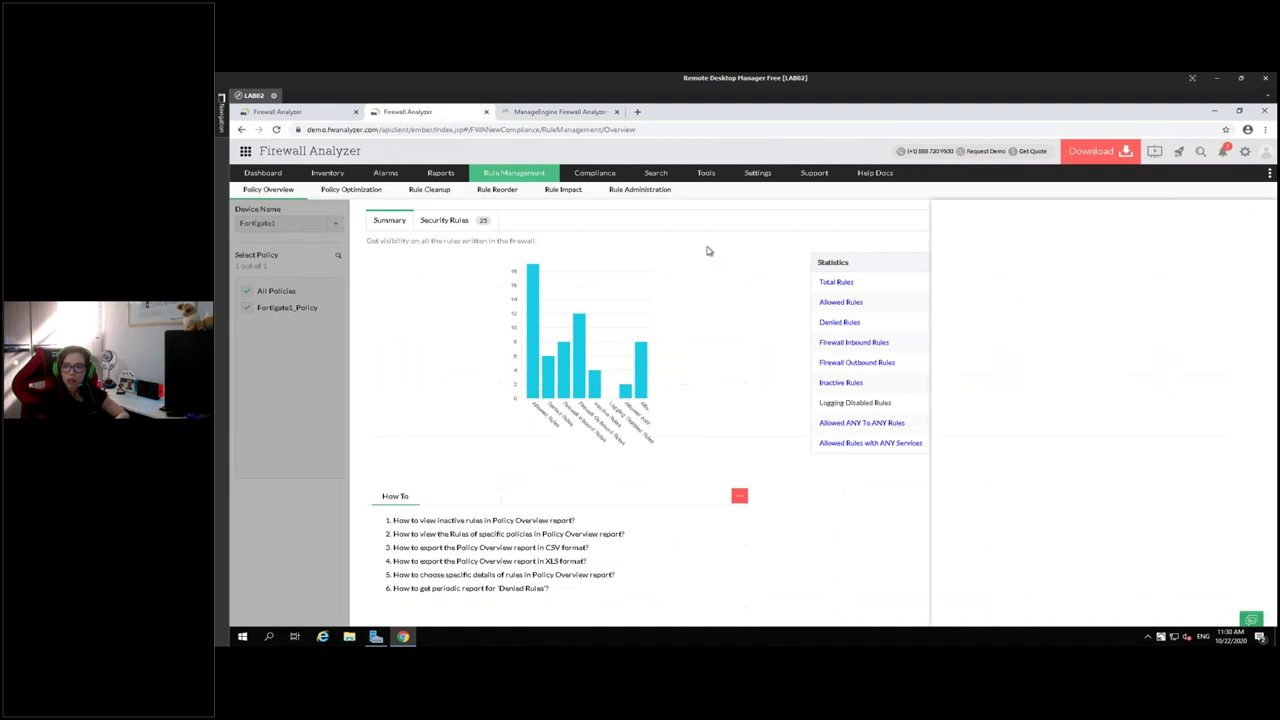
Look through Fortigate1's Allowed Rules list from the Policy Overview statistics and close it.
{"action": "left_click", "coordinate": [831, 307]}
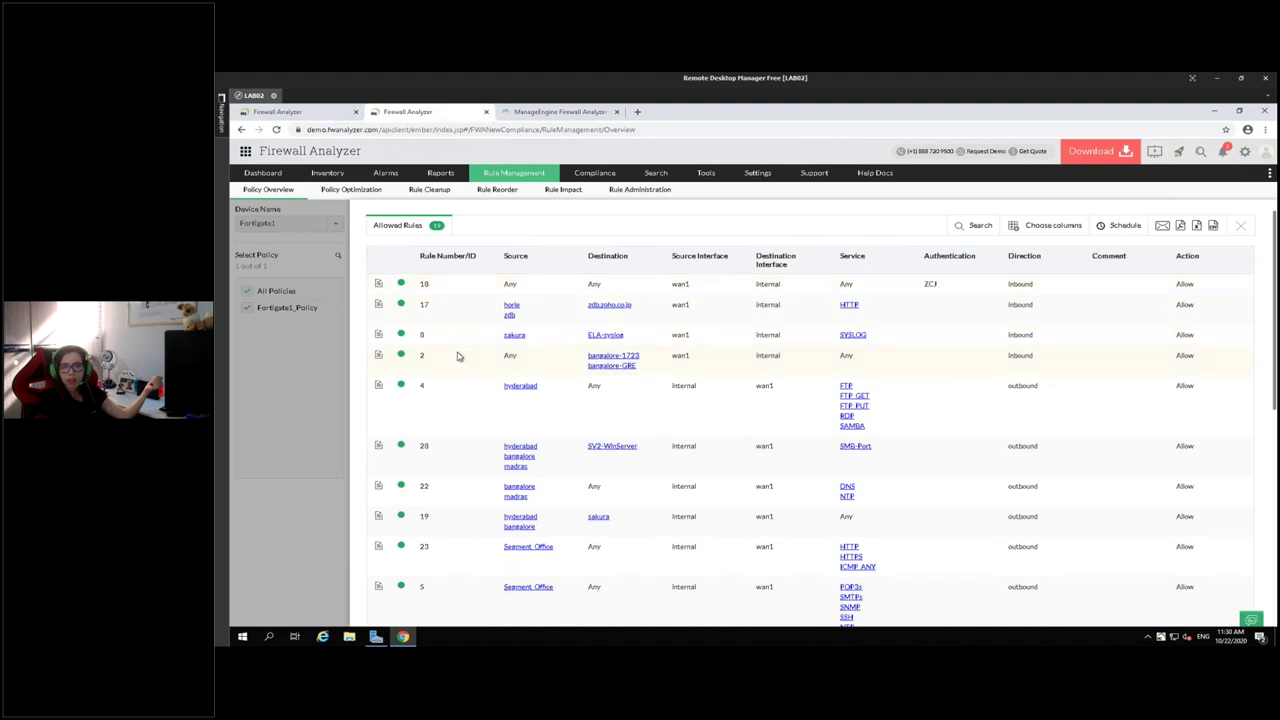
{"action": "scroll", "coordinate": [458, 356], "scroll_direction": "down", "scroll_amount": 4}
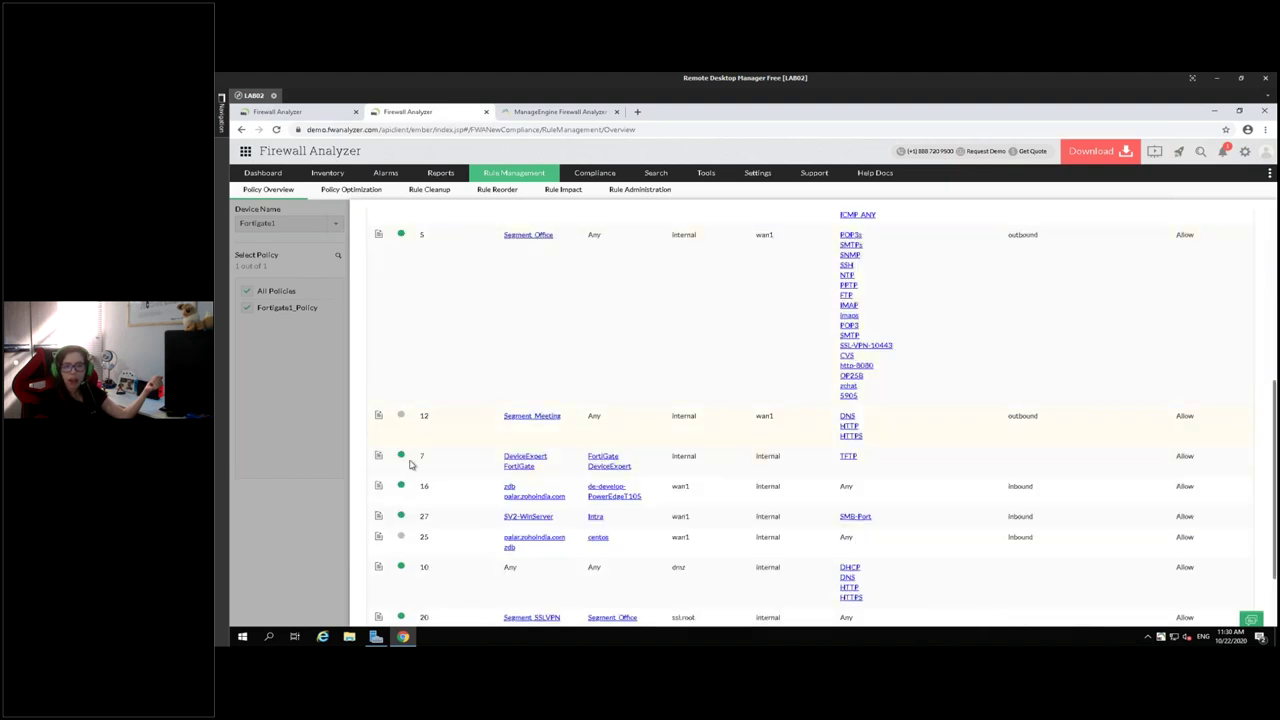
{"action": "scroll", "coordinate": [503, 451], "scroll_direction": "up", "scroll_amount": 5}
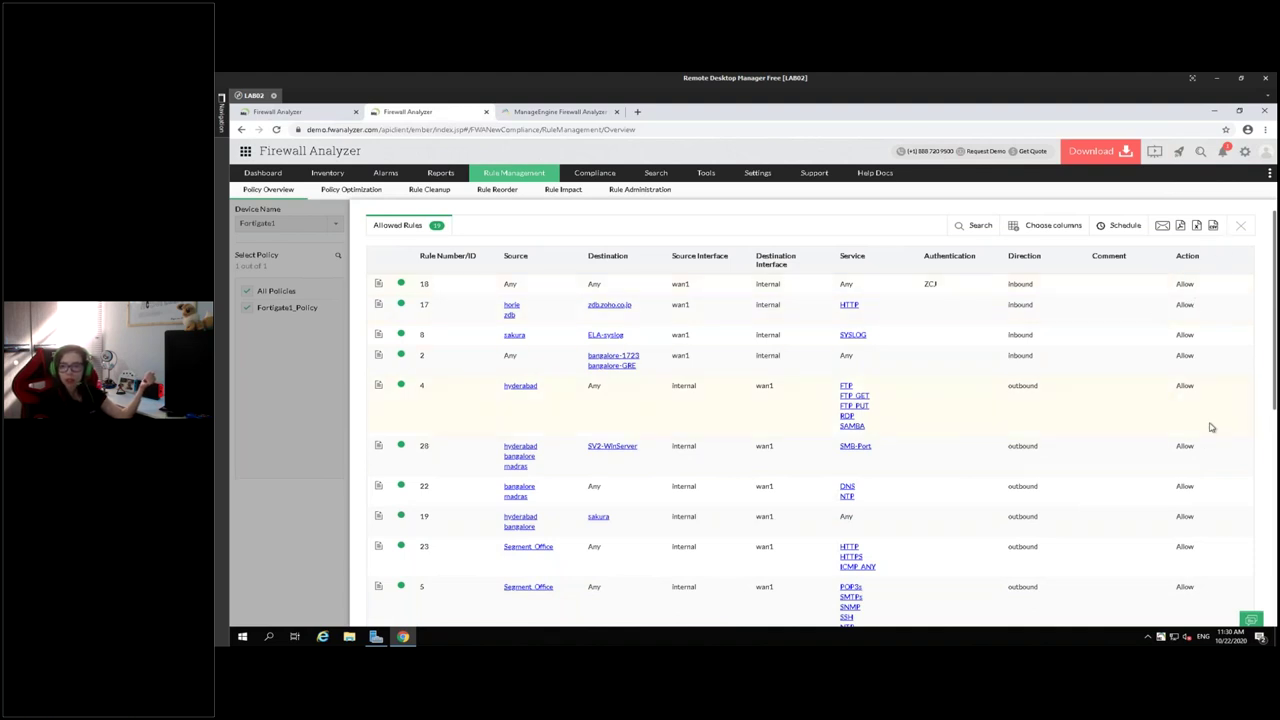
{"action": "scroll", "coordinate": [1211, 423], "scroll_direction": "down", "scroll_amount": 5}
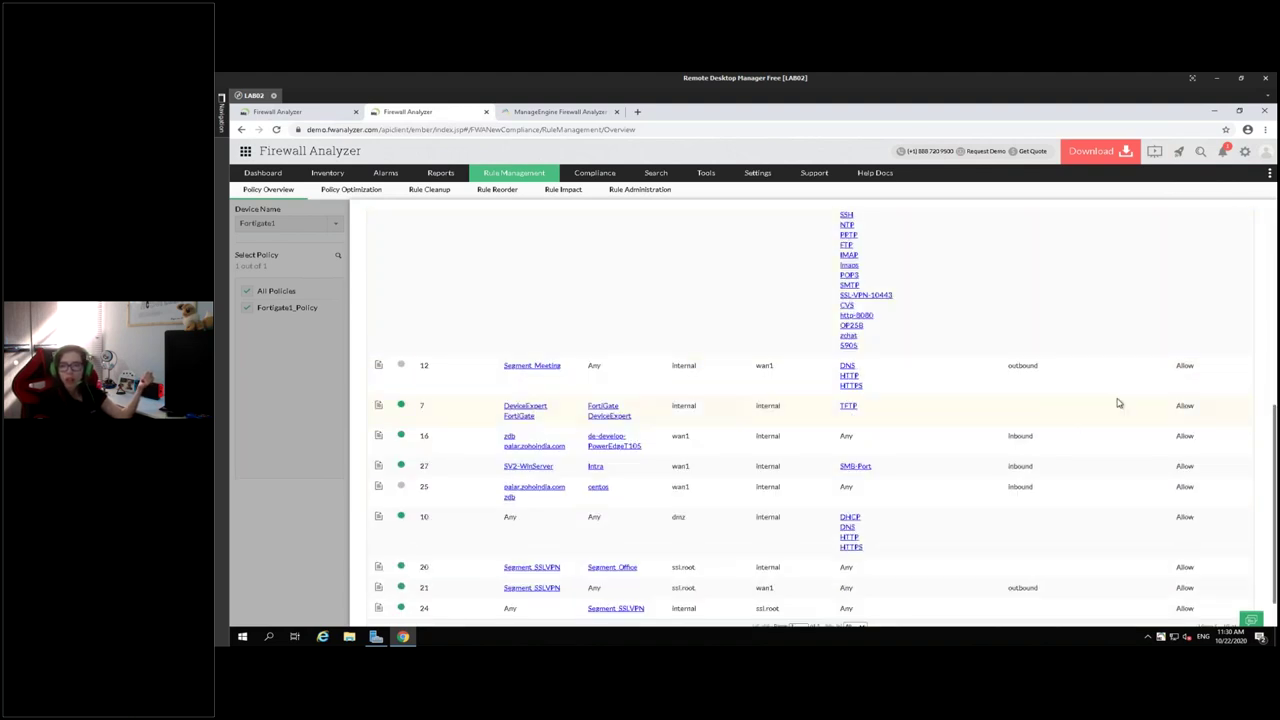
{"action": "scroll", "coordinate": [1120, 400], "scroll_direction": "up", "scroll_amount": 5}
{"action": "scroll", "coordinate": [1145, 343], "scroll_direction": "up", "scroll_amount": 1}
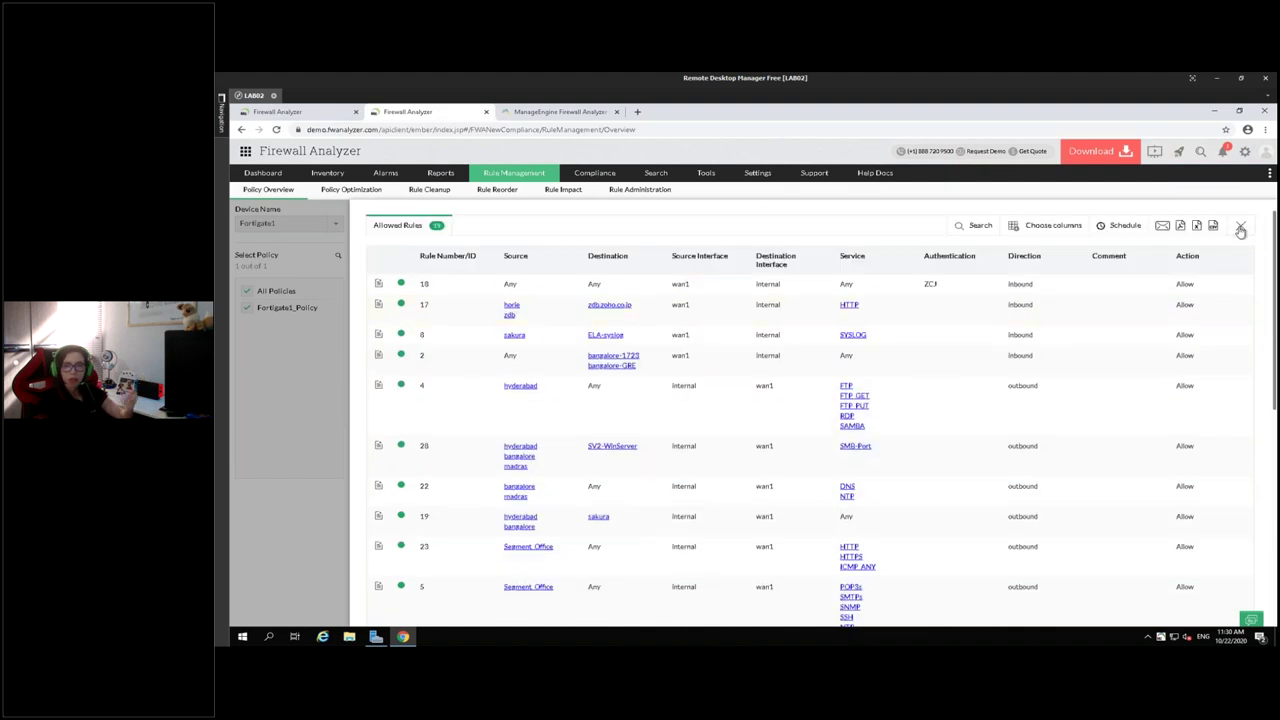
{"action": "left_click", "coordinate": [1240, 229]}
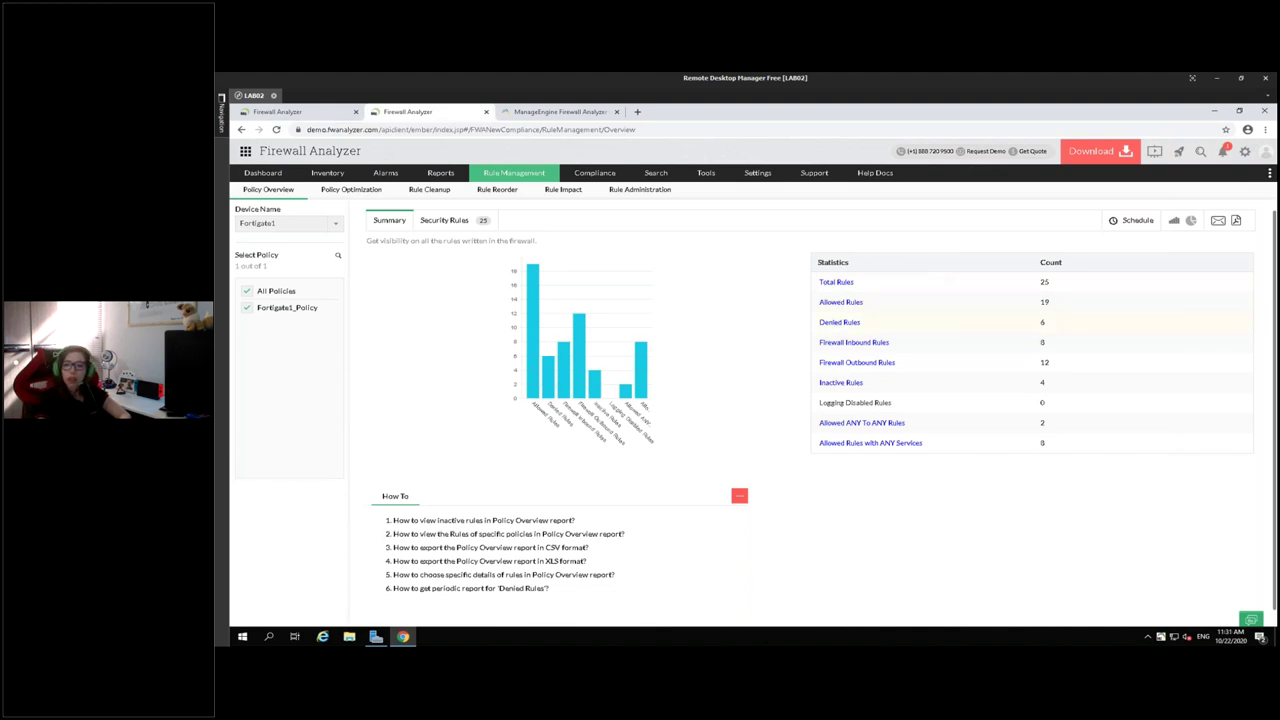
View Fortigate1's Denied Rules and Firewall Outbound Rules lists from the statistics table.
{"action": "left_click", "coordinate": [836, 323]}
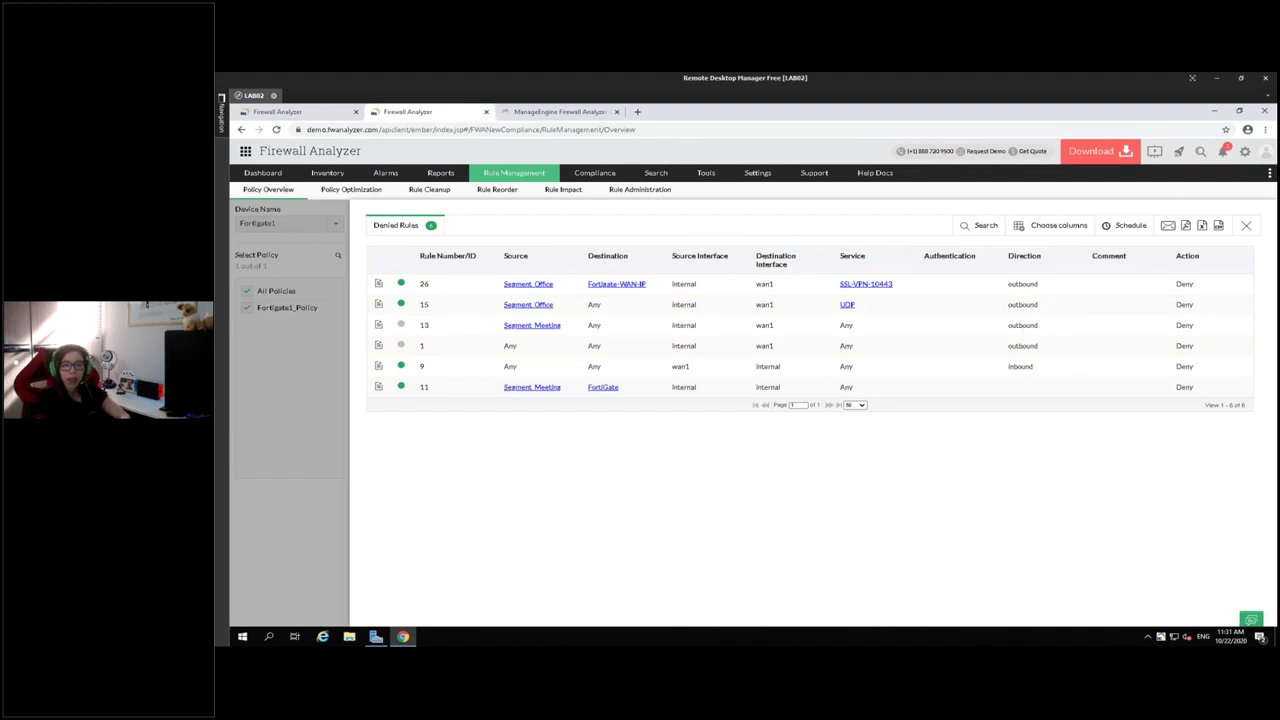
{"action": "key", "text": "Escape"}
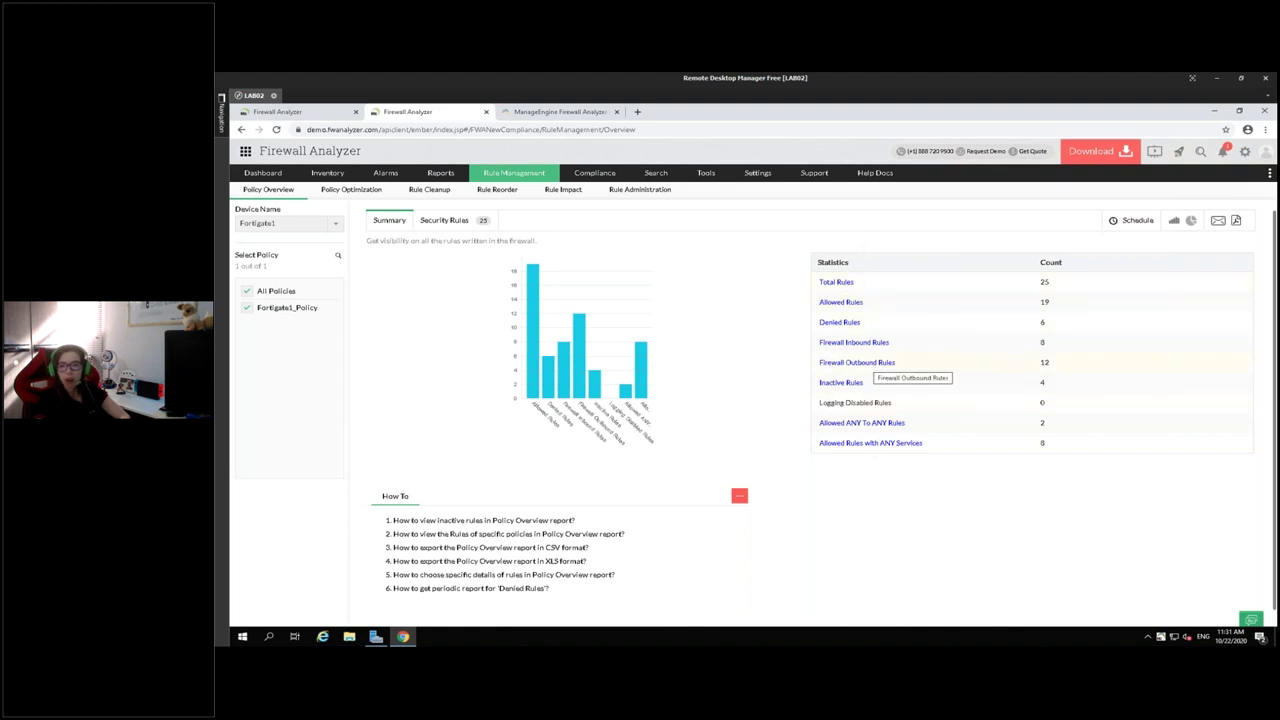
{"action": "left_click", "coordinate": [866, 363]}
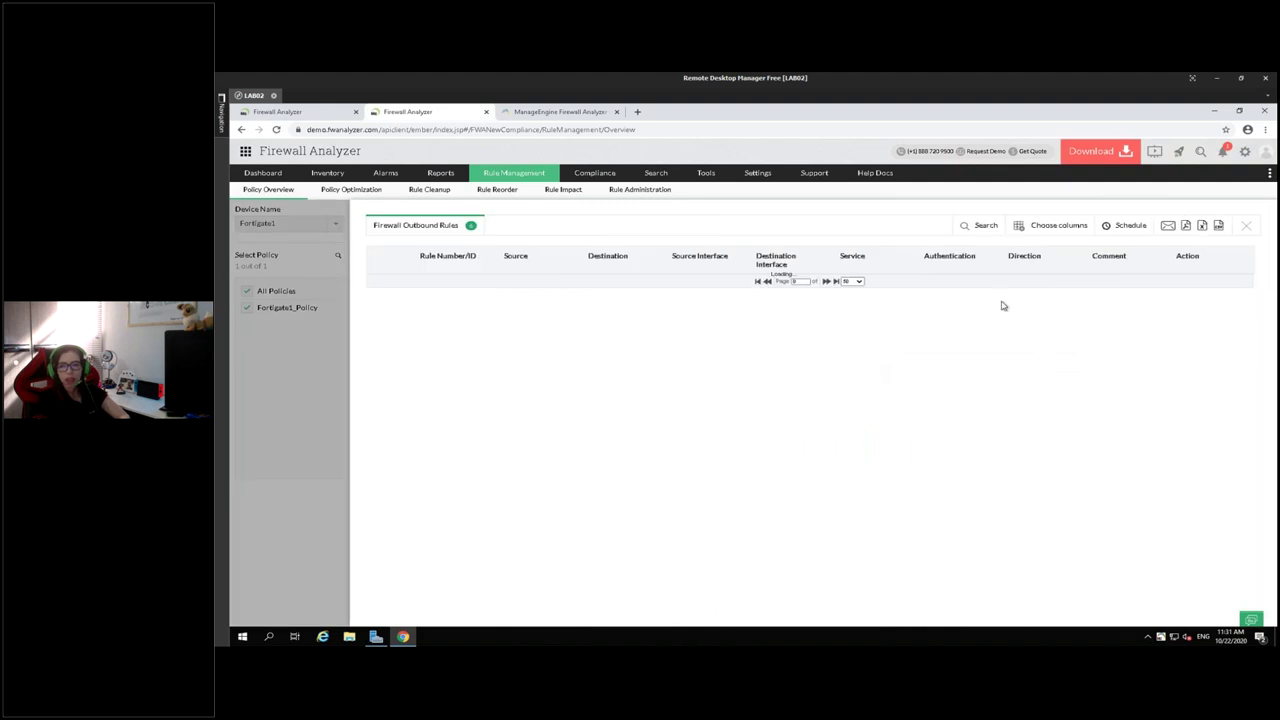
{"action": "left_click", "coordinate": [1249, 228]}
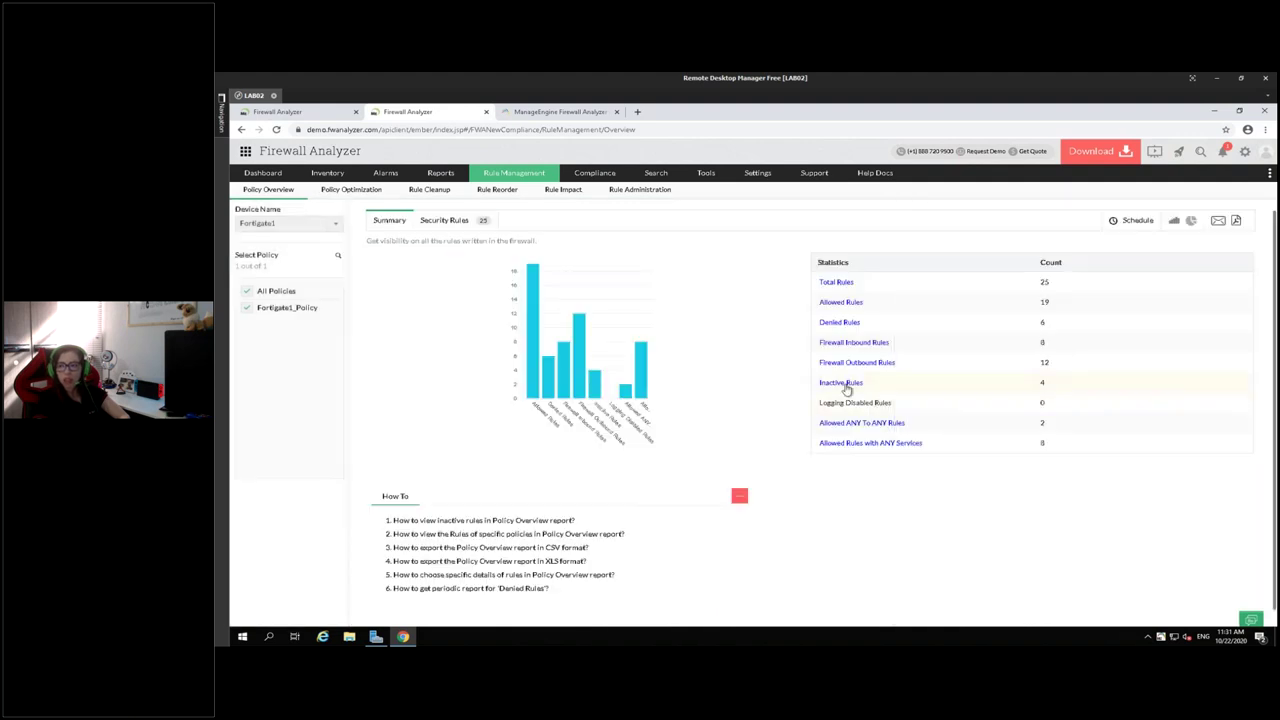
View Fortigate1's Inactive Rules list and look through its Security Rules list in Policy Overview.
{"action": "left_click", "coordinate": [841, 383]}
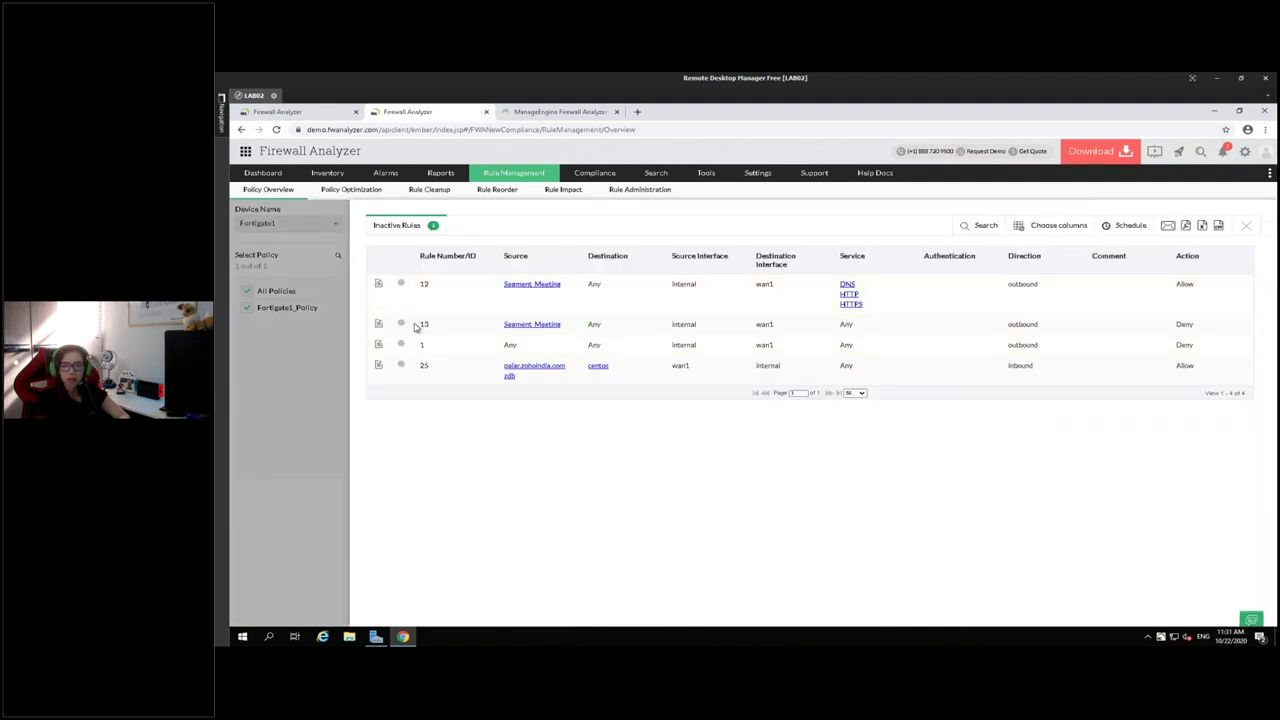
{"action": "left_click", "coordinate": [278, 197]}
{"action": "mouse_move", "coordinate": [502, 178]}
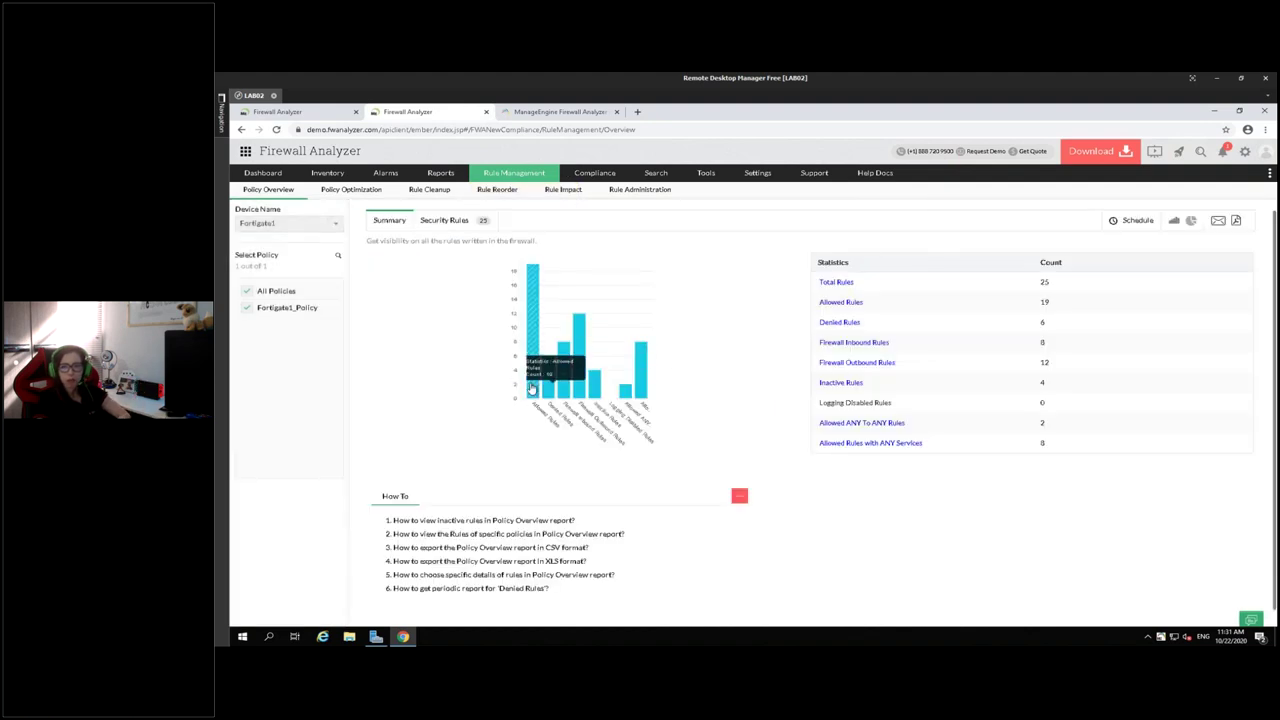
{"action": "left_click", "coordinate": [449, 220]}
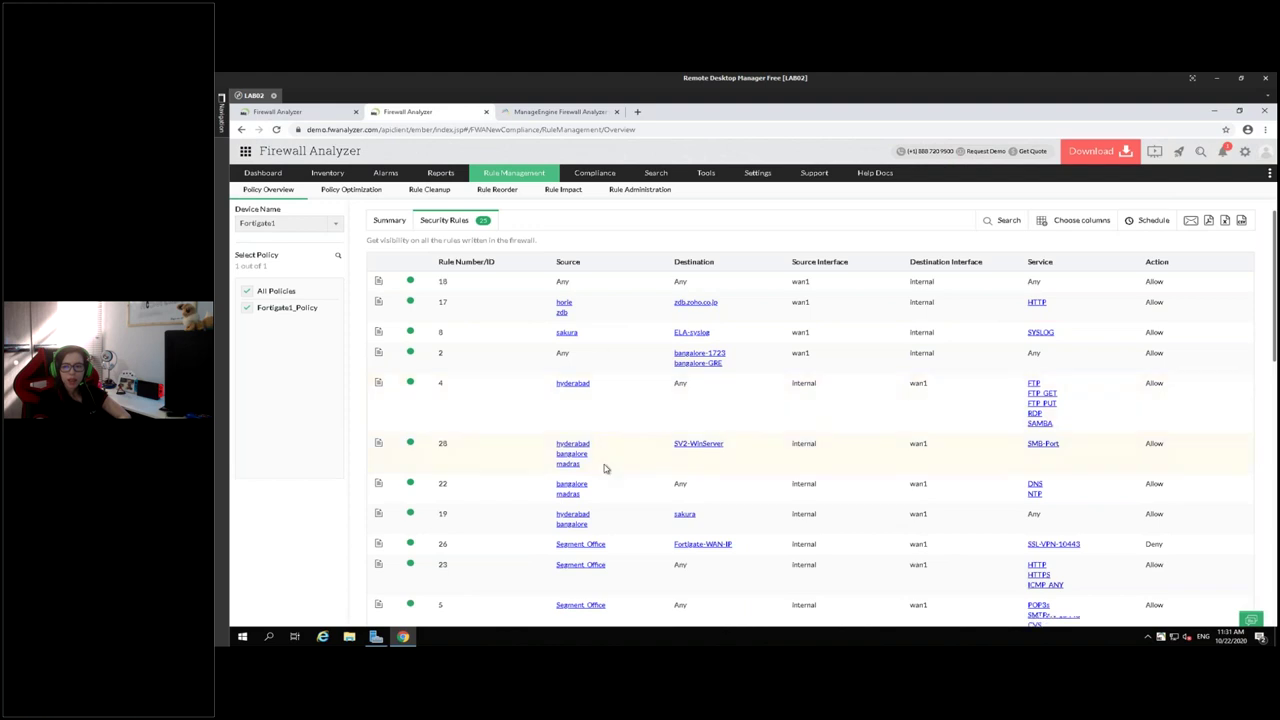
{"action": "scroll", "coordinate": [603, 466], "scroll_direction": "down", "scroll_amount": 2}
{"action": "scroll", "coordinate": [468, 308], "scroll_direction": "up", "scroll_amount": 2}
Open the Policy Optimization report for Fortigate1 and view its Redundancy anomalies.
{"action": "left_click", "coordinate": [364, 192]}
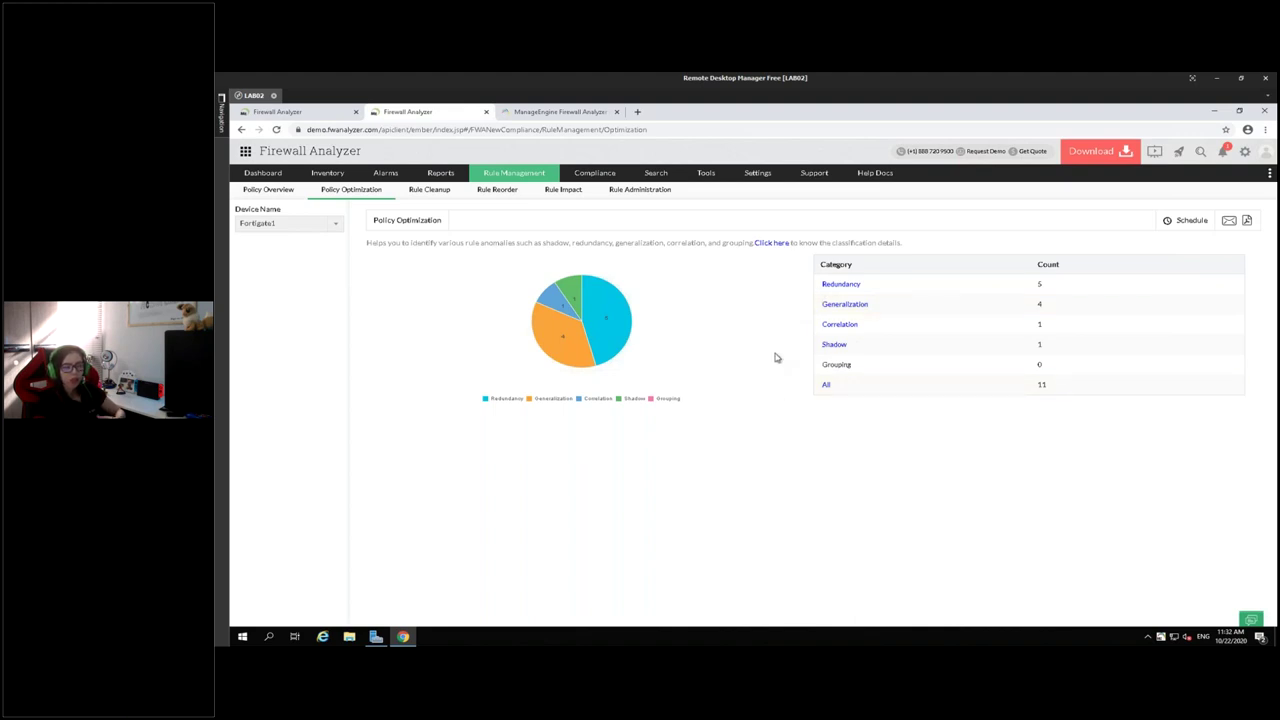
{"action": "left_click", "coordinate": [310, 223]}
{"action": "left_click", "coordinate": [428, 317]}
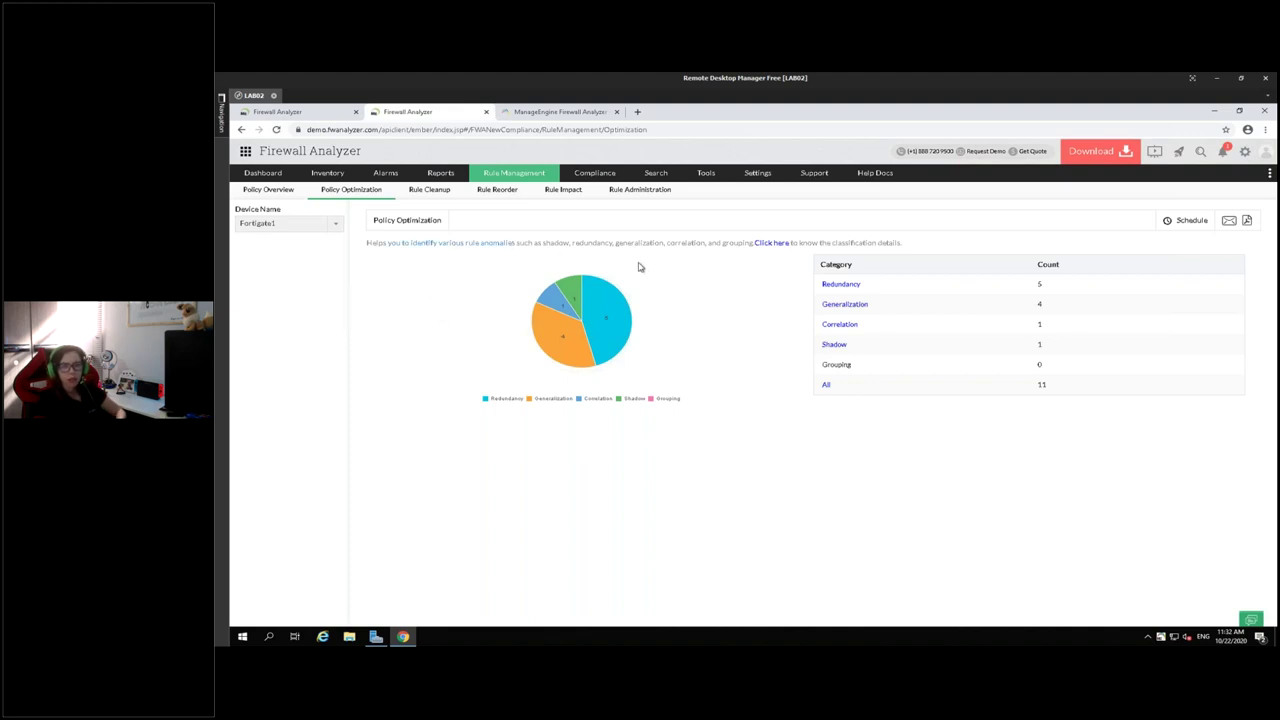
{"action": "left_click", "coordinate": [841, 285]}
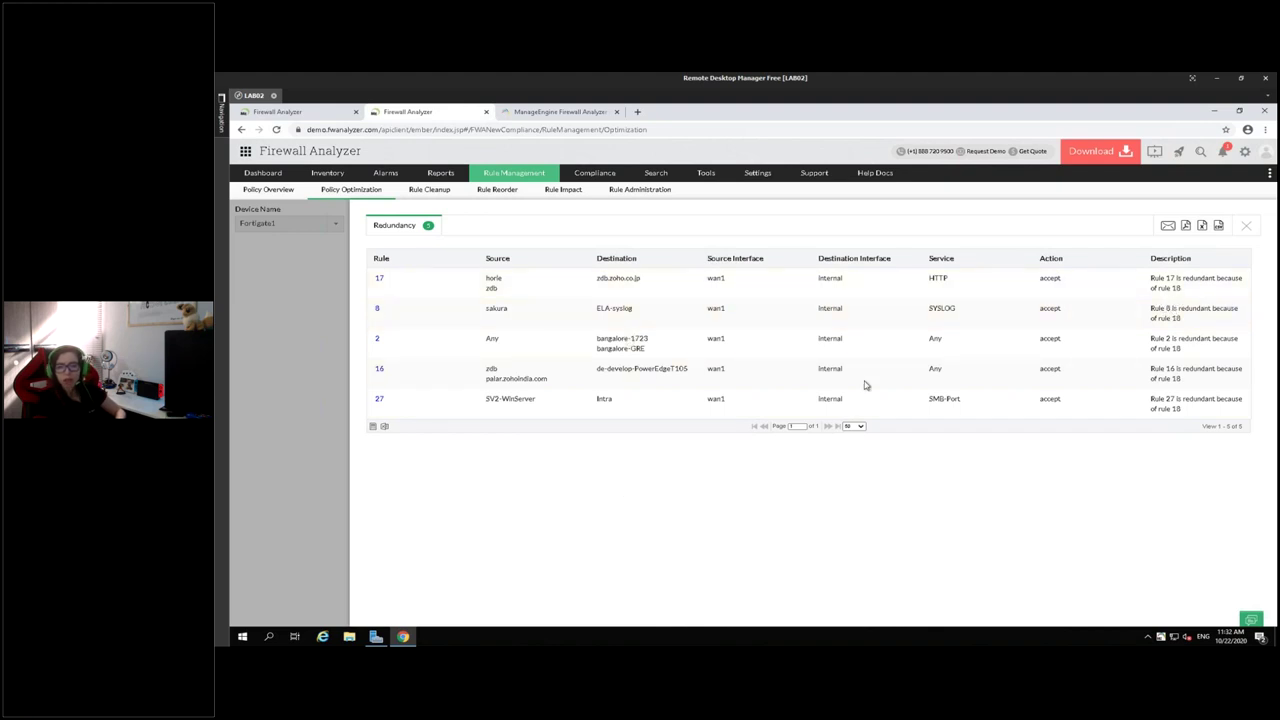
{"action": "left_click", "coordinate": [1246, 225]}
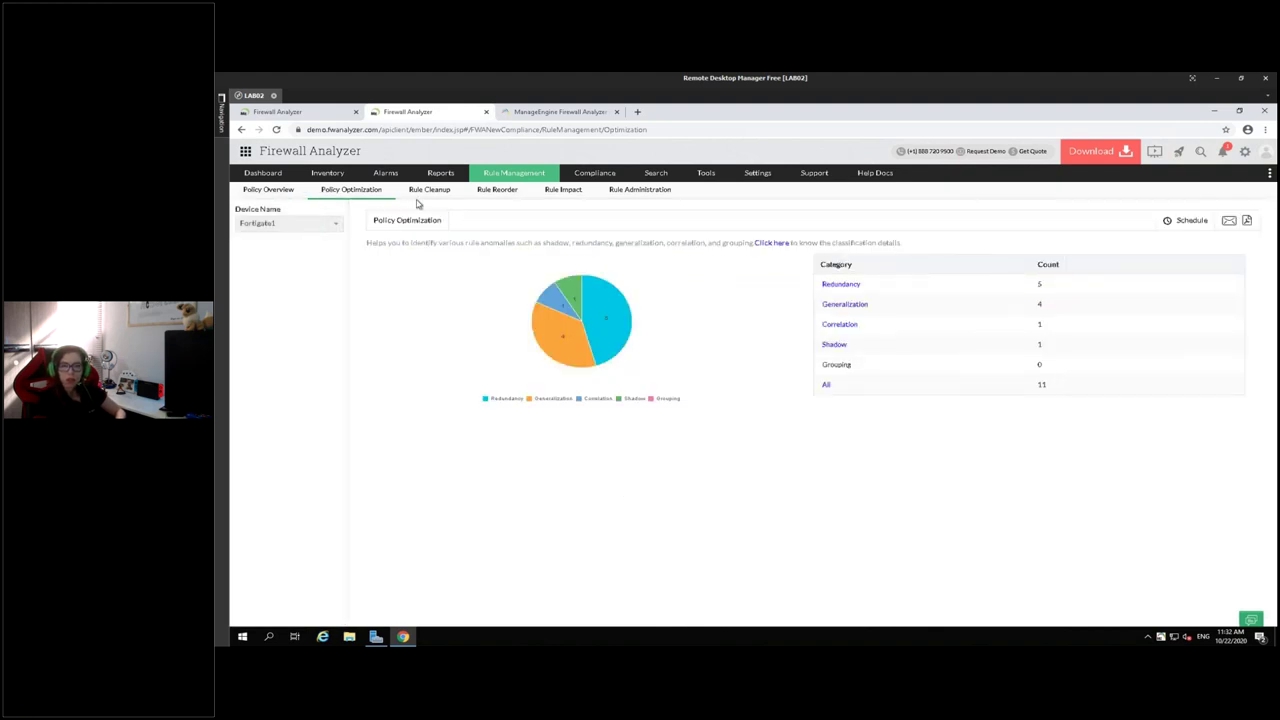
Compare the Total Rules list in Policy Overview with the Redundancy anomalies in Policy Optimization.
{"action": "left_click", "coordinate": [283, 201]}
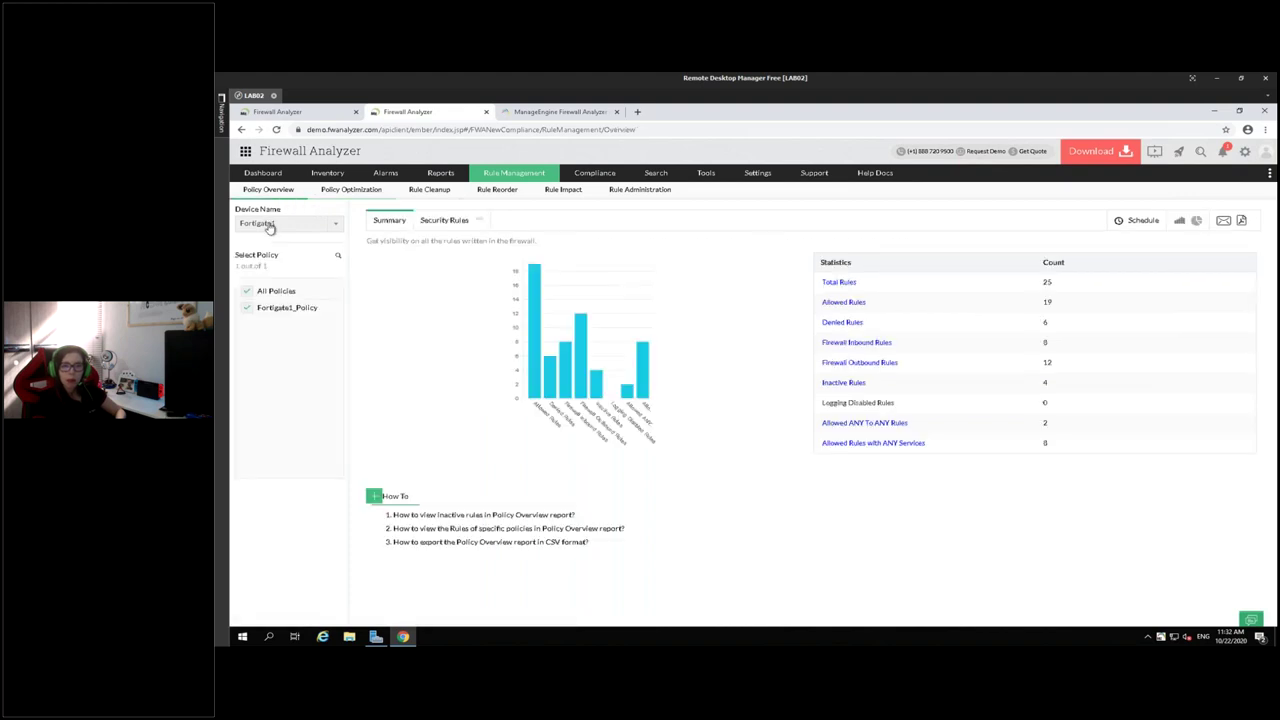
{"action": "left_click", "coordinate": [843, 284]}
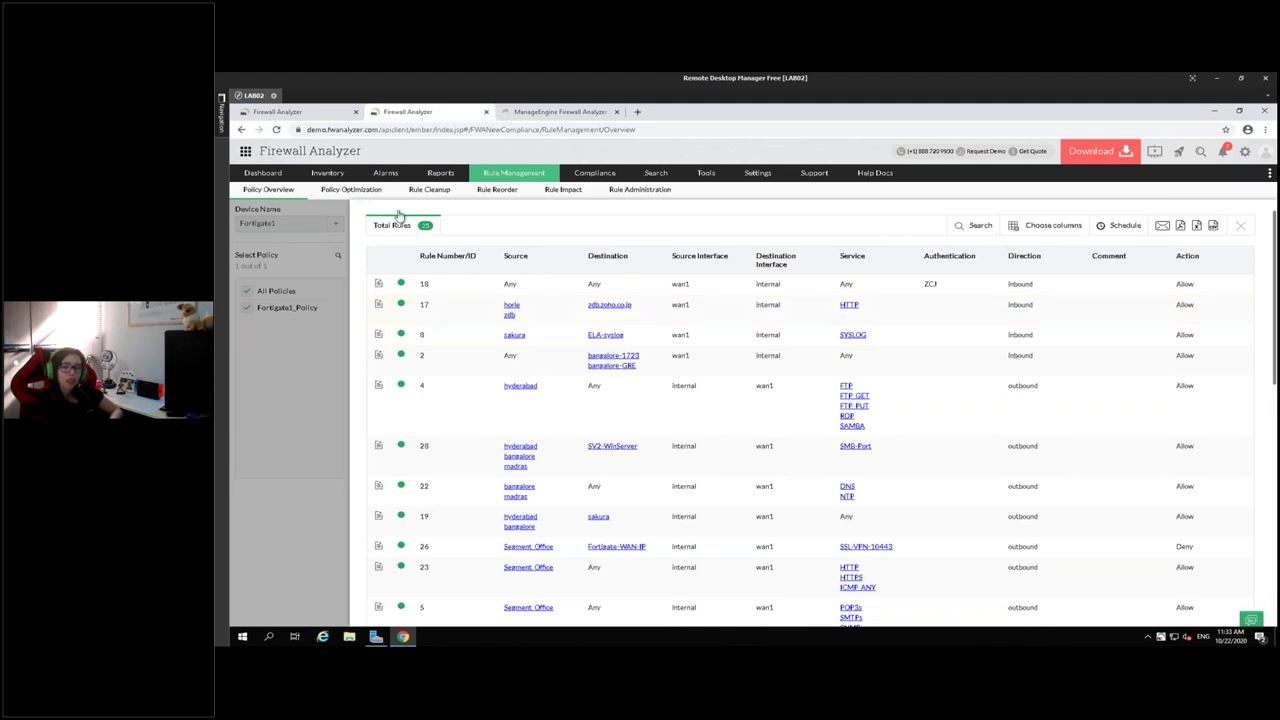
{"action": "left_click", "coordinate": [360, 194]}
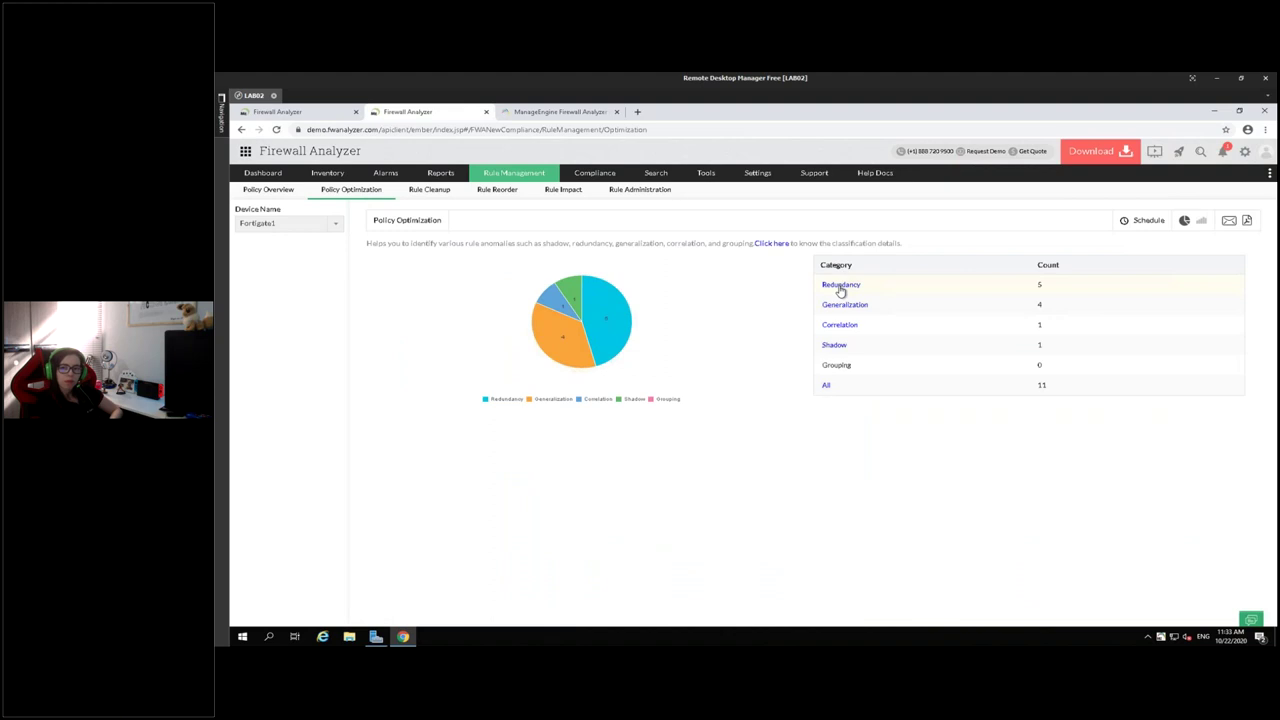
{"action": "left_click", "coordinate": [840, 285]}
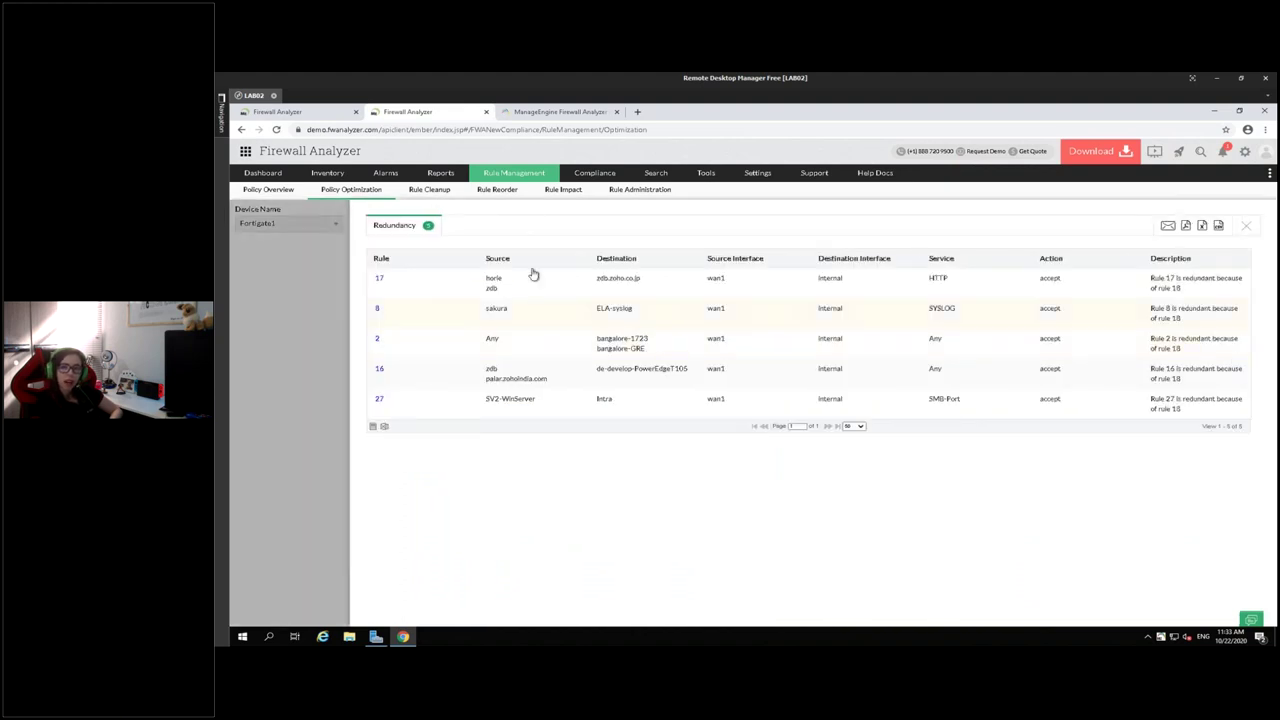
{"action": "left_click", "coordinate": [1247, 226]}
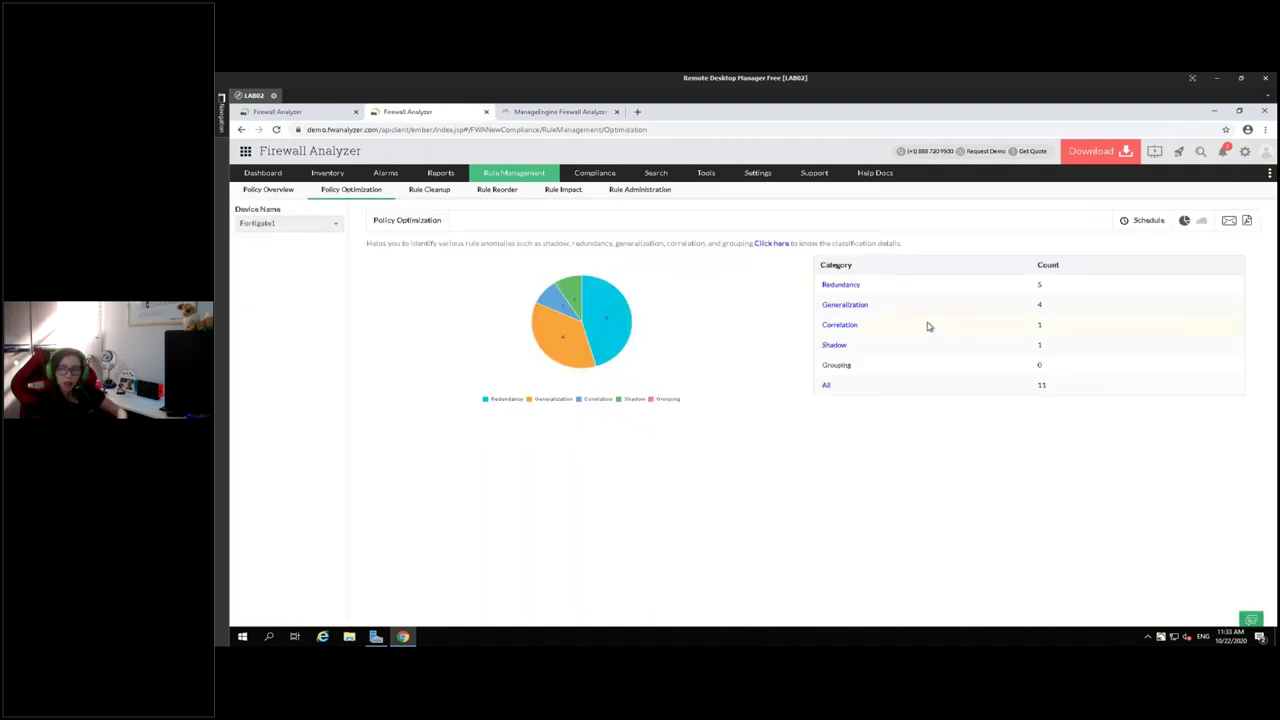
Review the Generalization anomalies and examine the details of rule 15 in the Correlation category.
{"action": "left_click", "coordinate": [852, 311]}
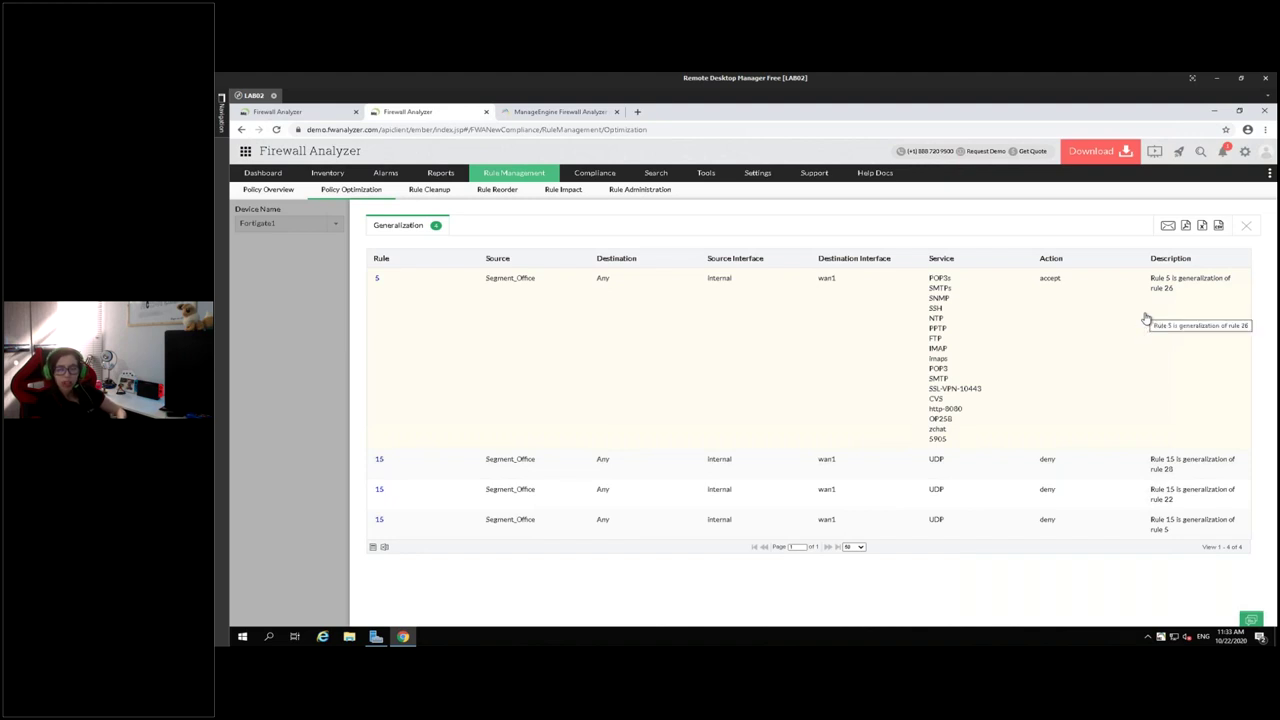
{"action": "left_click", "coordinate": [1246, 228]}
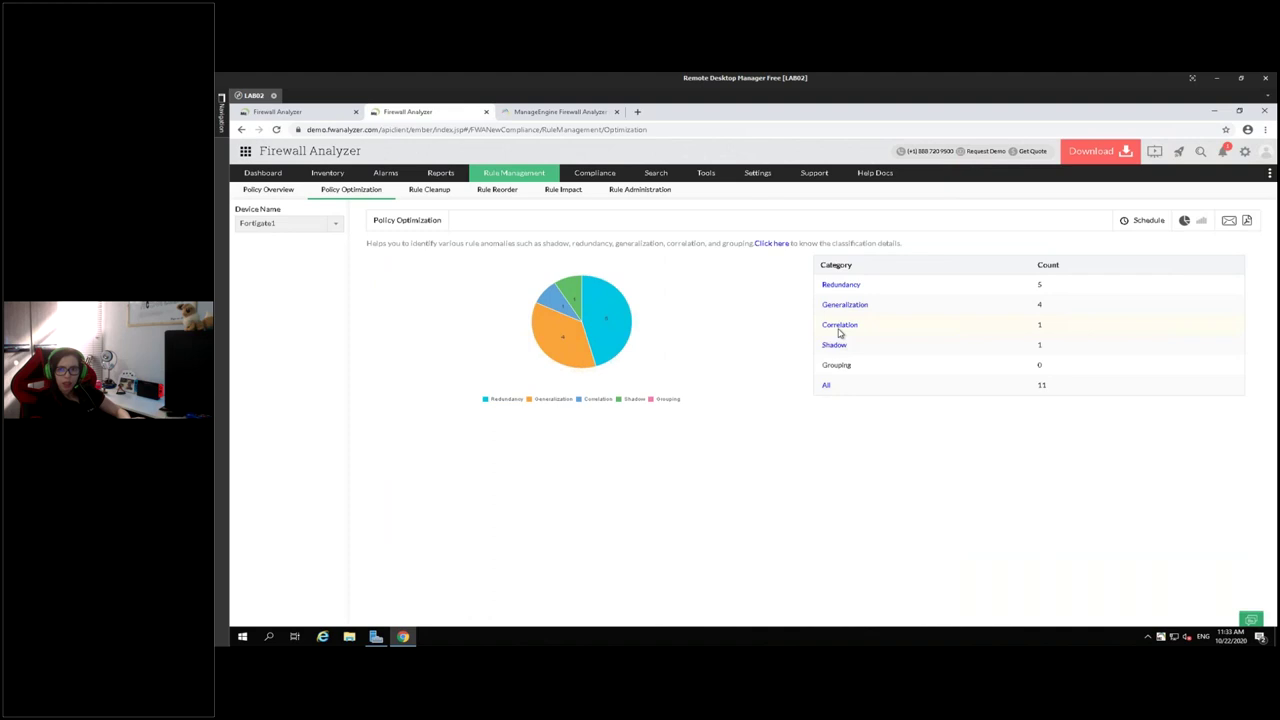
{"action": "left_click", "coordinate": [552, 312]}
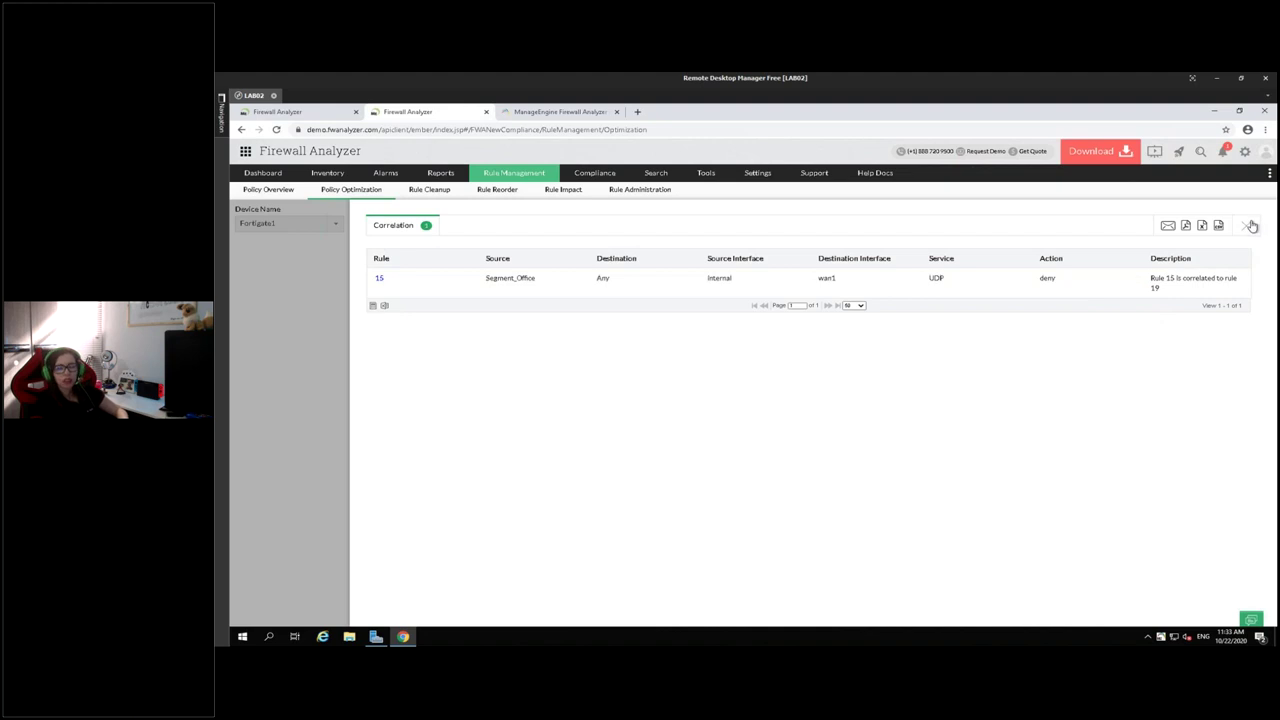
{"action": "left_click", "coordinate": [379, 281]}
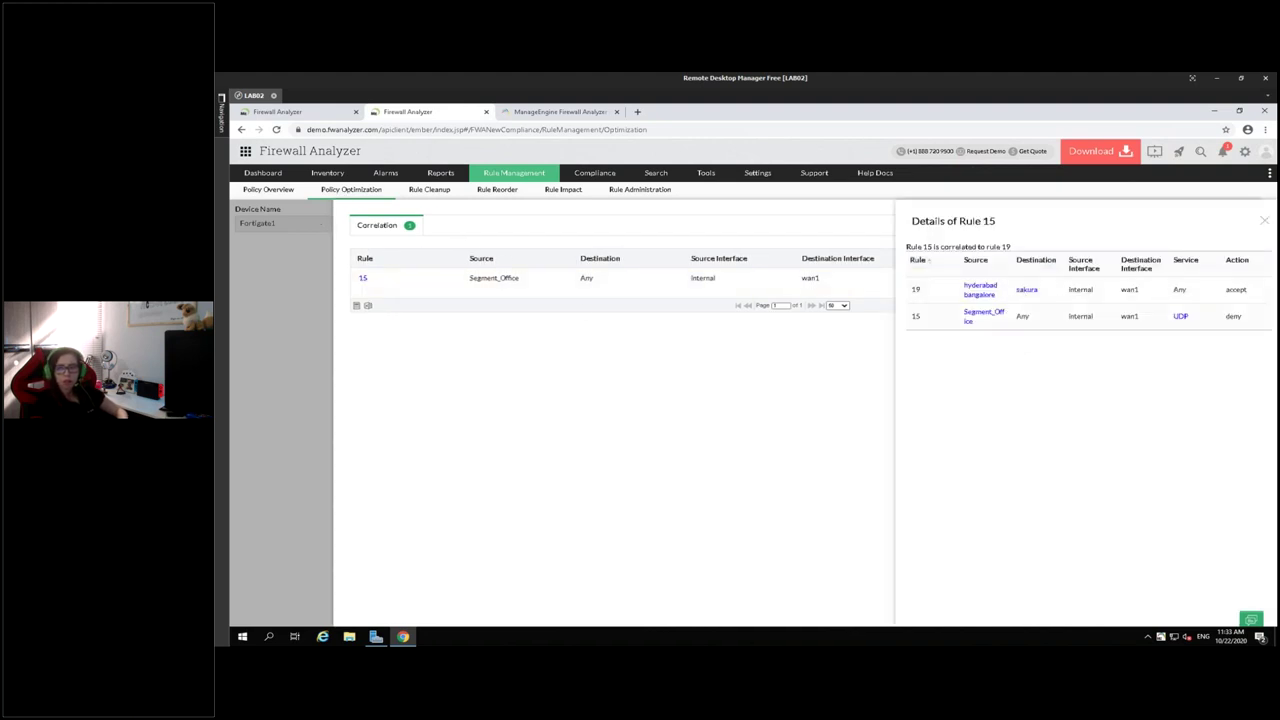
{"action": "left_click", "coordinate": [1263, 222]}
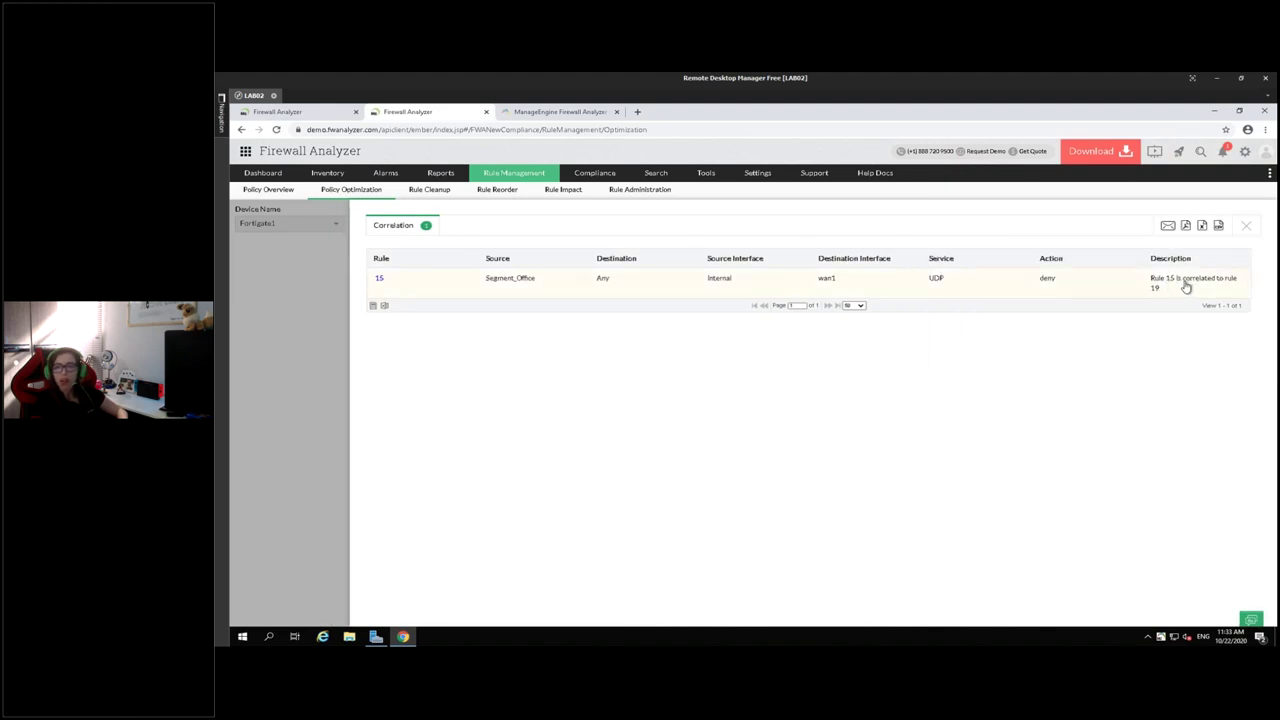
{"action": "left_click", "coordinate": [379, 280]}
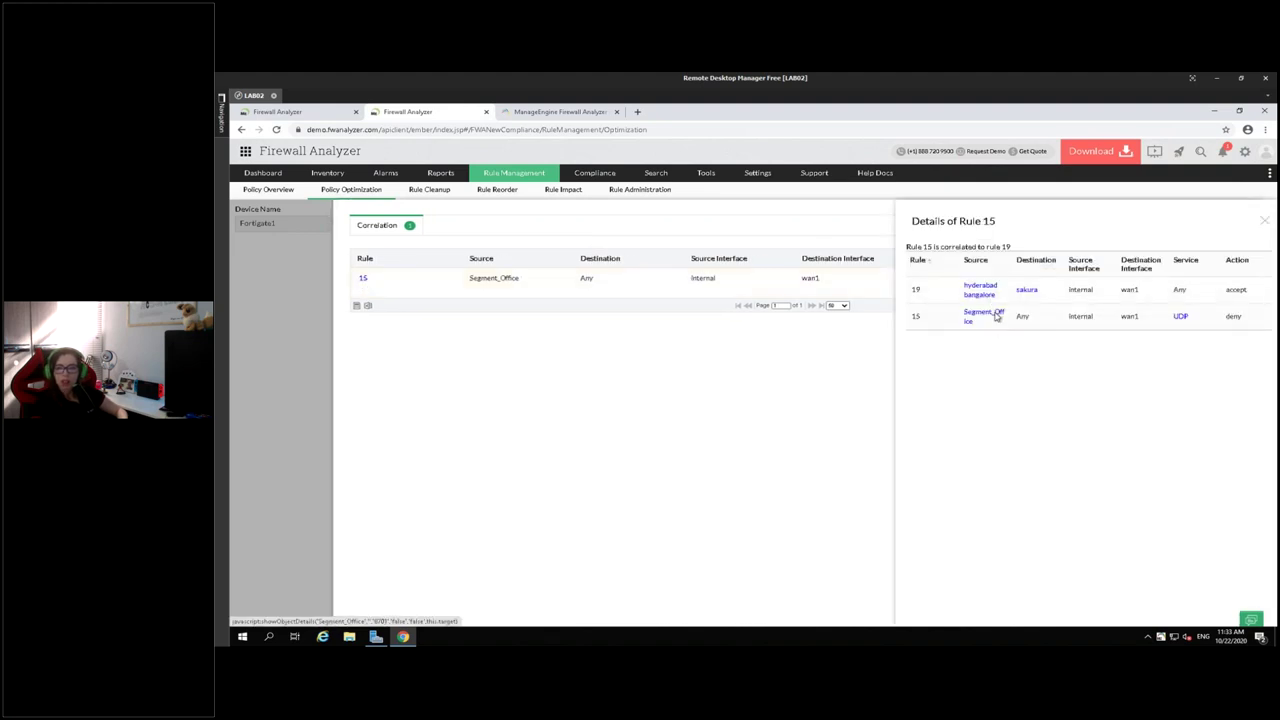
{"action": "left_click", "coordinate": [1264, 221]}
{"action": "left_click", "coordinate": [1246, 222]}
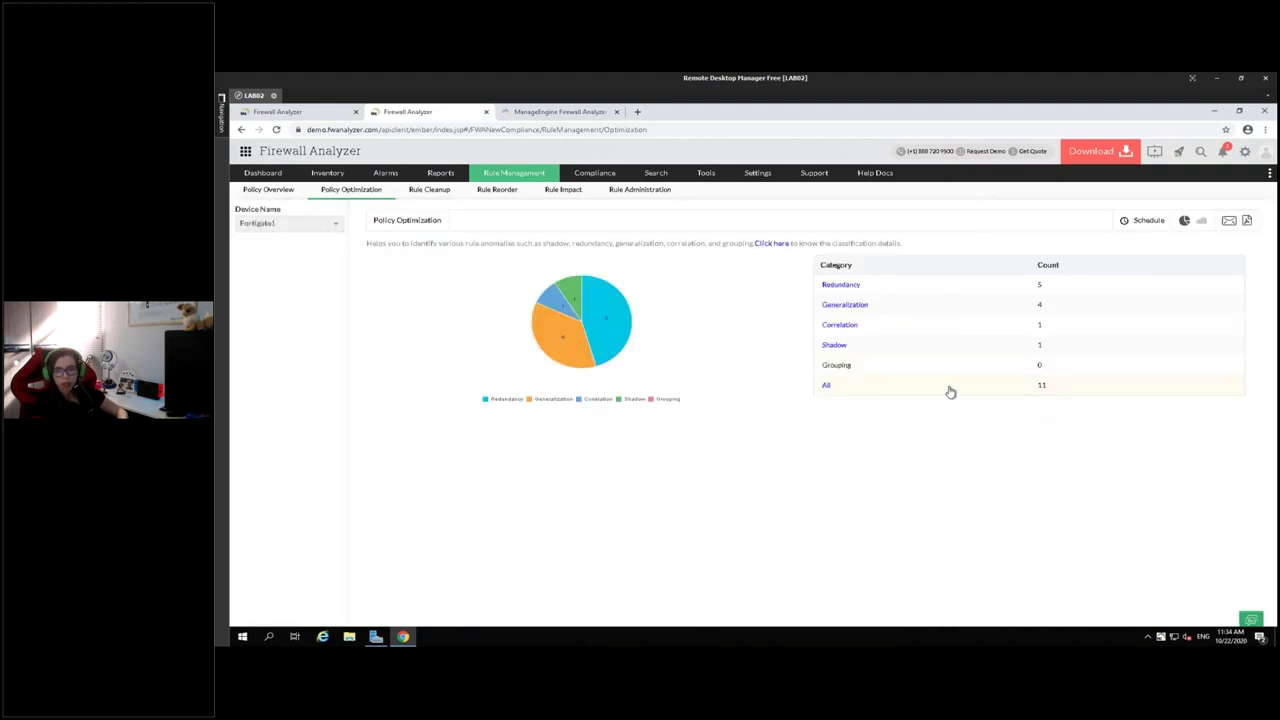
Open the list of All anomalies in Policy Optimization and look through its rules.
{"action": "left_click", "coordinate": [845, 304]}
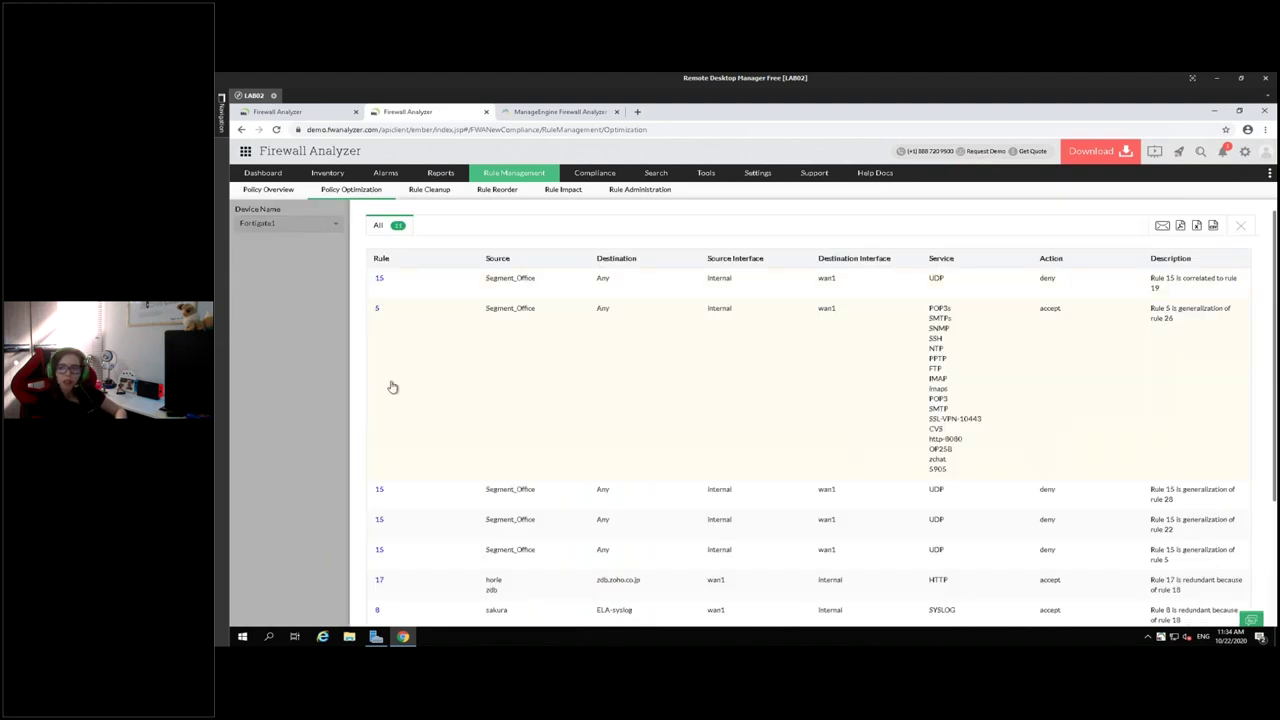
{"action": "scroll", "coordinate": [427, 407], "scroll_direction": "down", "scroll_amount": 4}
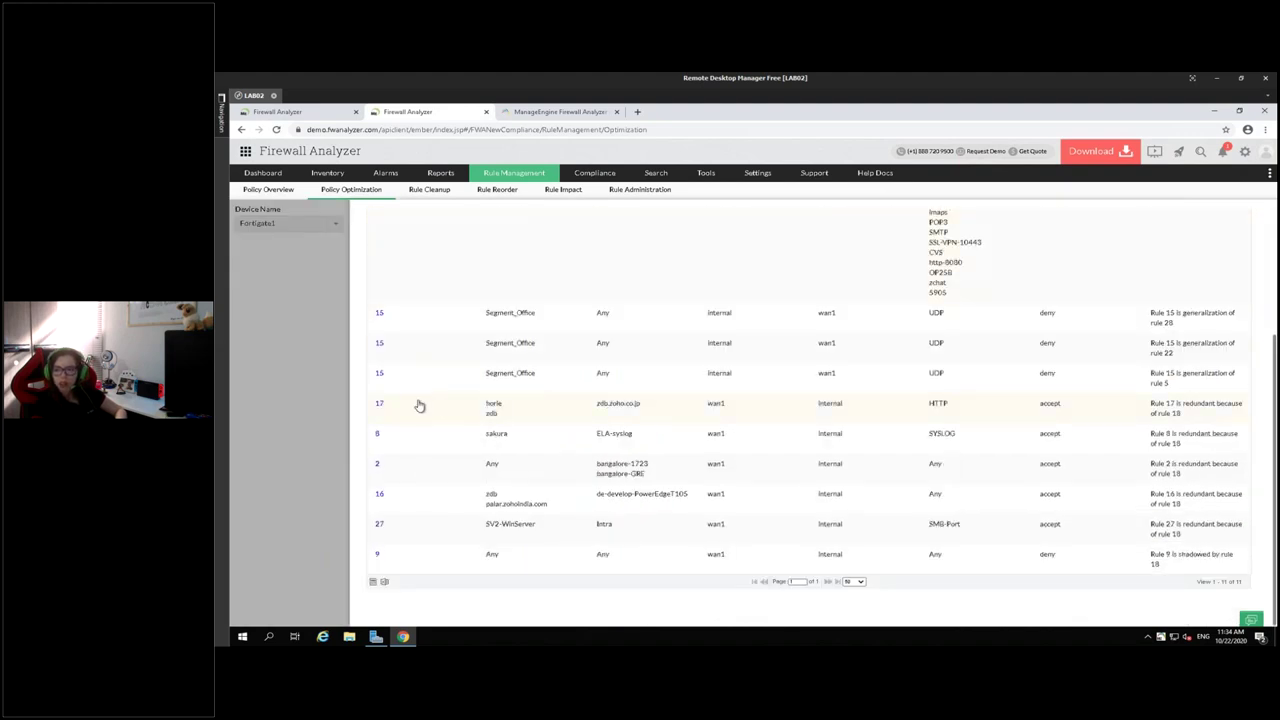
Examine the details of rule 17 in the list of All anomalies.
{"action": "left_click", "coordinate": [379, 403]}
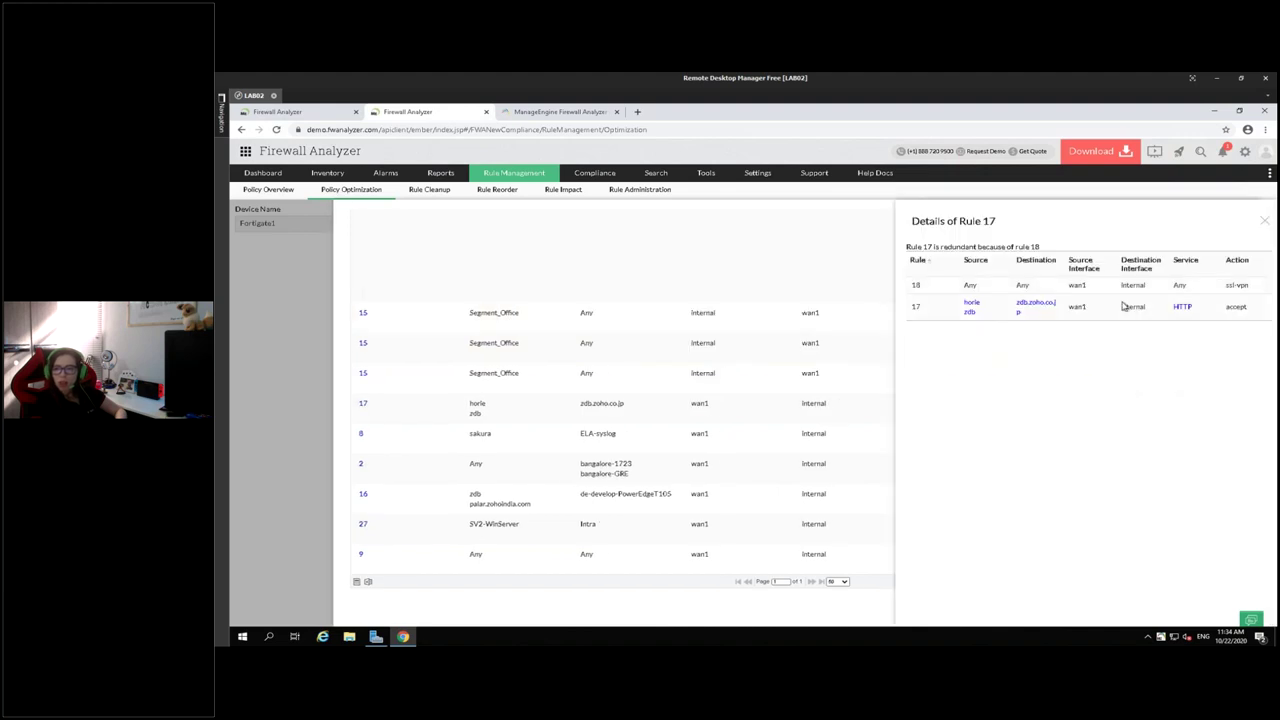
{"action": "left_click", "coordinate": [1265, 222]}
{"action": "scroll", "coordinate": [605, 449], "scroll_direction": "up", "scroll_amount": 4}
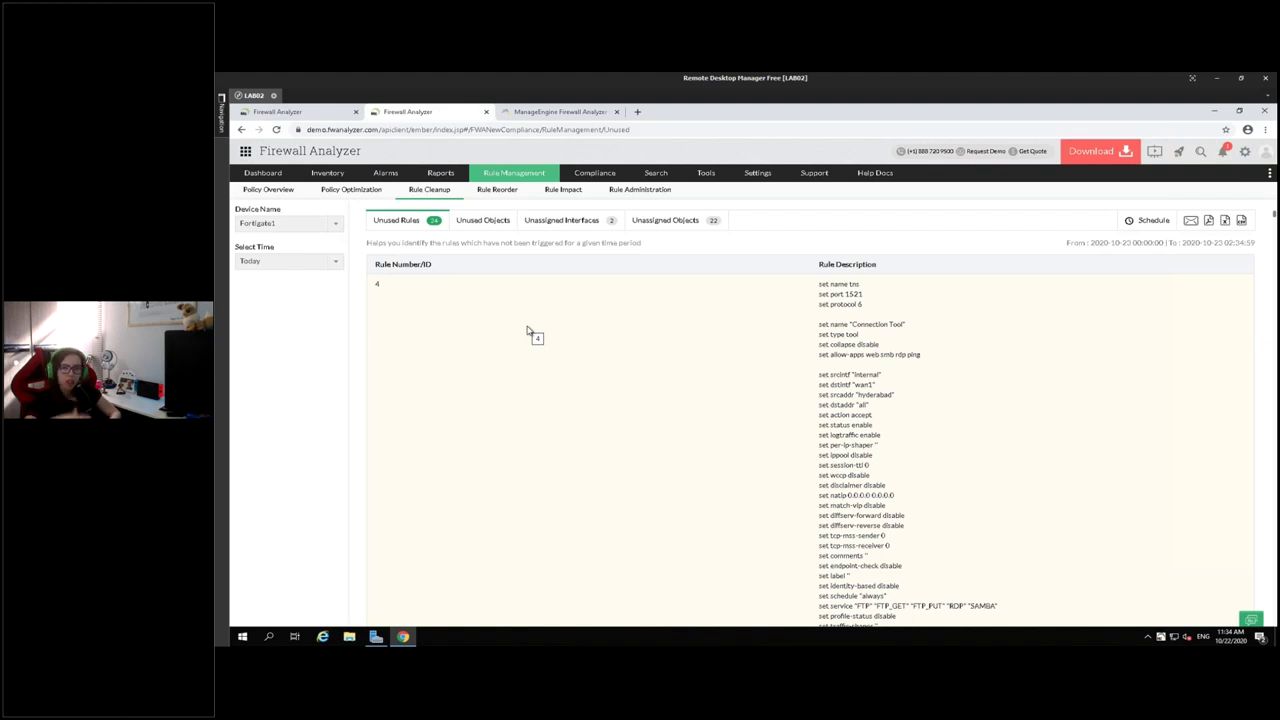
Look through the Unused Rules list of the Rule Cleanup report for Fortigate1, including the descriptions of rules 4, 17 and 13.
{"action": "scroll", "coordinate": [630, 393], "scroll_direction": "down", "scroll_amount": 4}
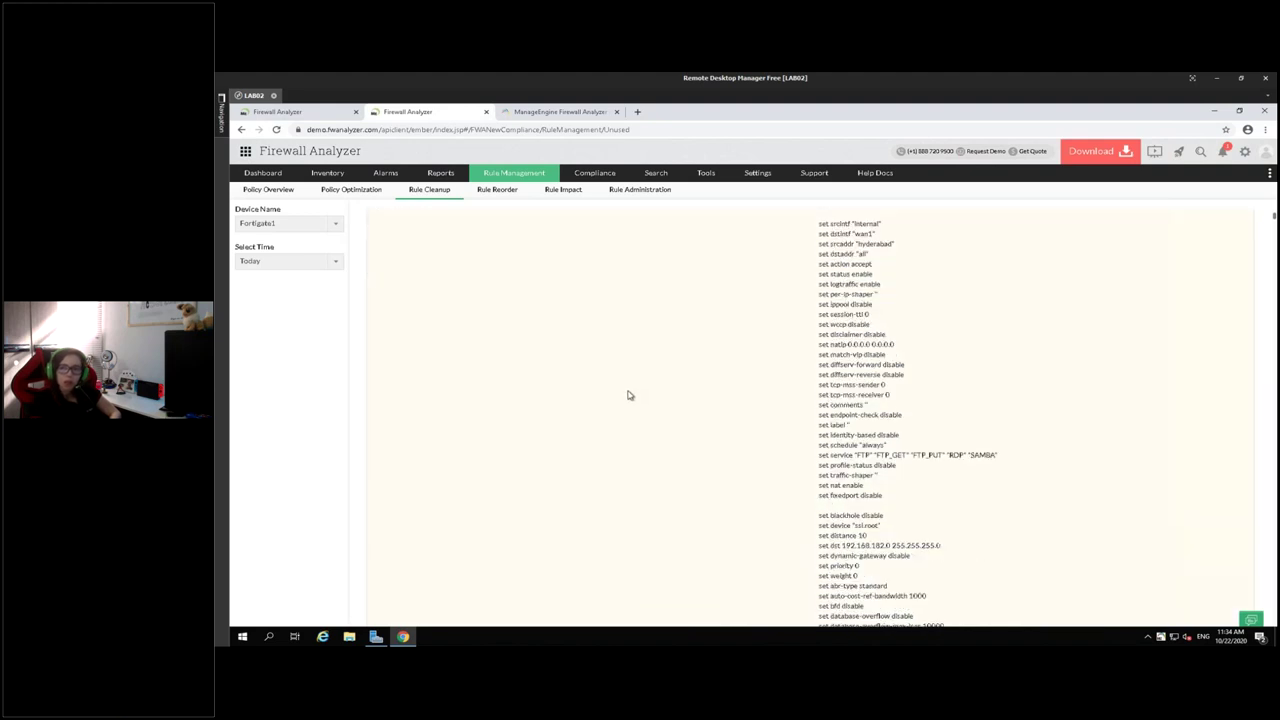
{"action": "scroll", "coordinate": [631, 391], "scroll_direction": "down", "scroll_amount": 10}
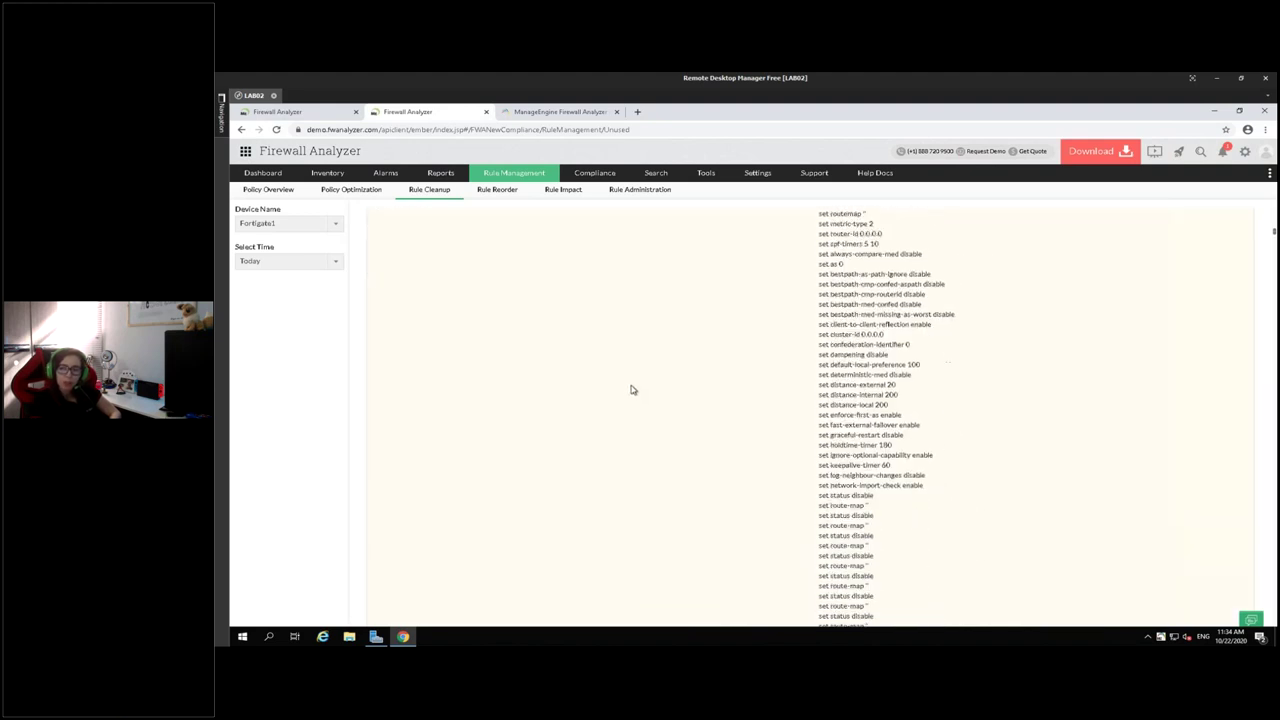
{"action": "scroll", "coordinate": [660, 470], "scroll_direction": "up", "scroll_amount": 15}
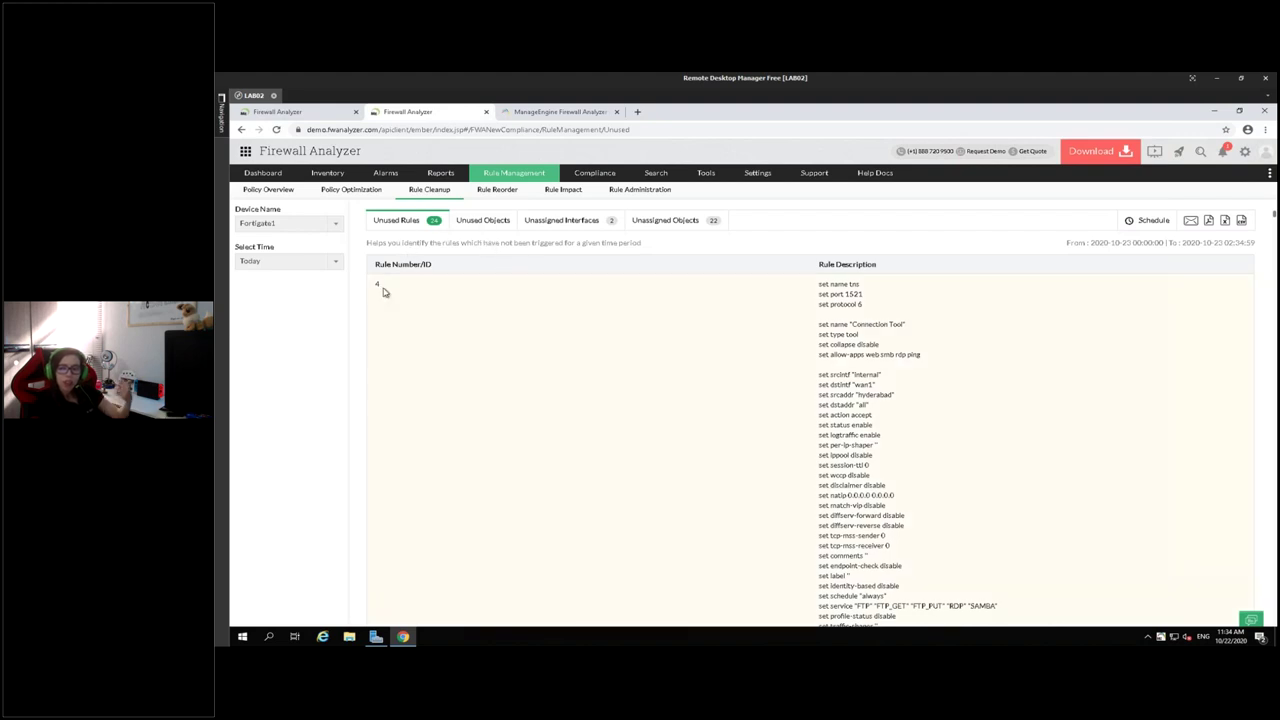
{"action": "scroll", "coordinate": [455, 322], "scroll_direction": "down", "scroll_amount": 10}
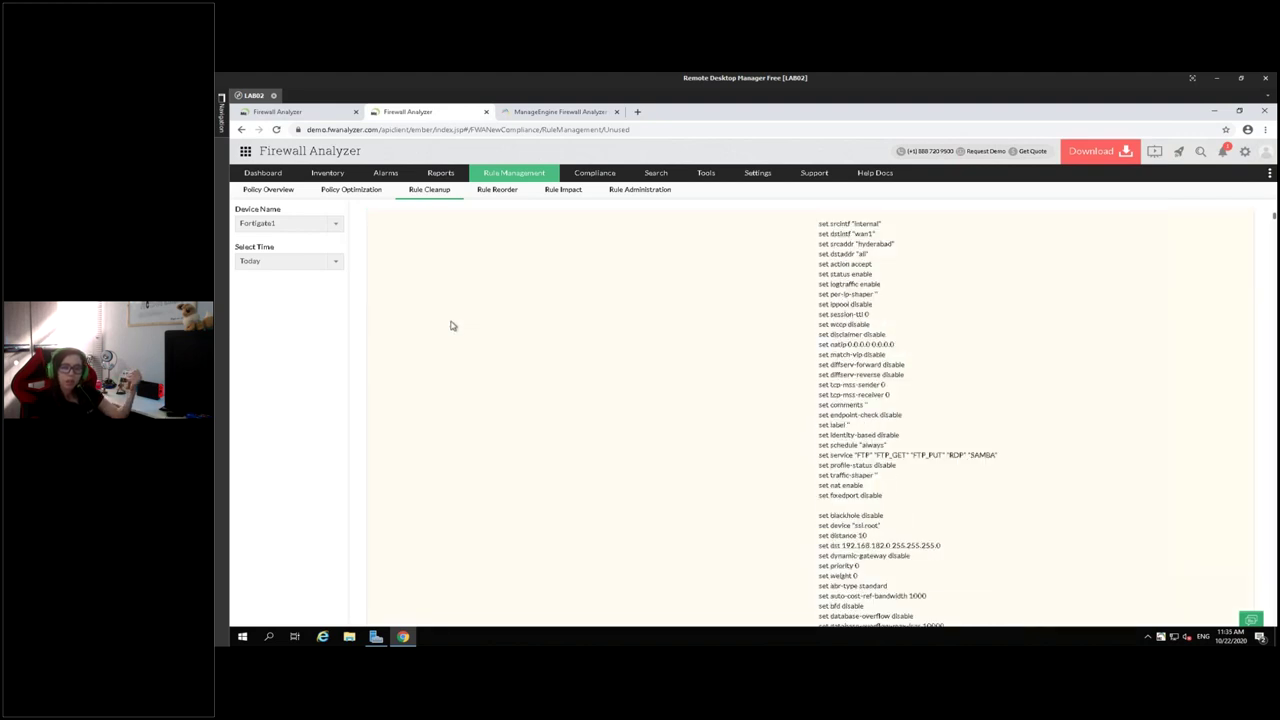
{"action": "scroll", "coordinate": [452, 324], "scroll_direction": "down", "scroll_amount": 10}
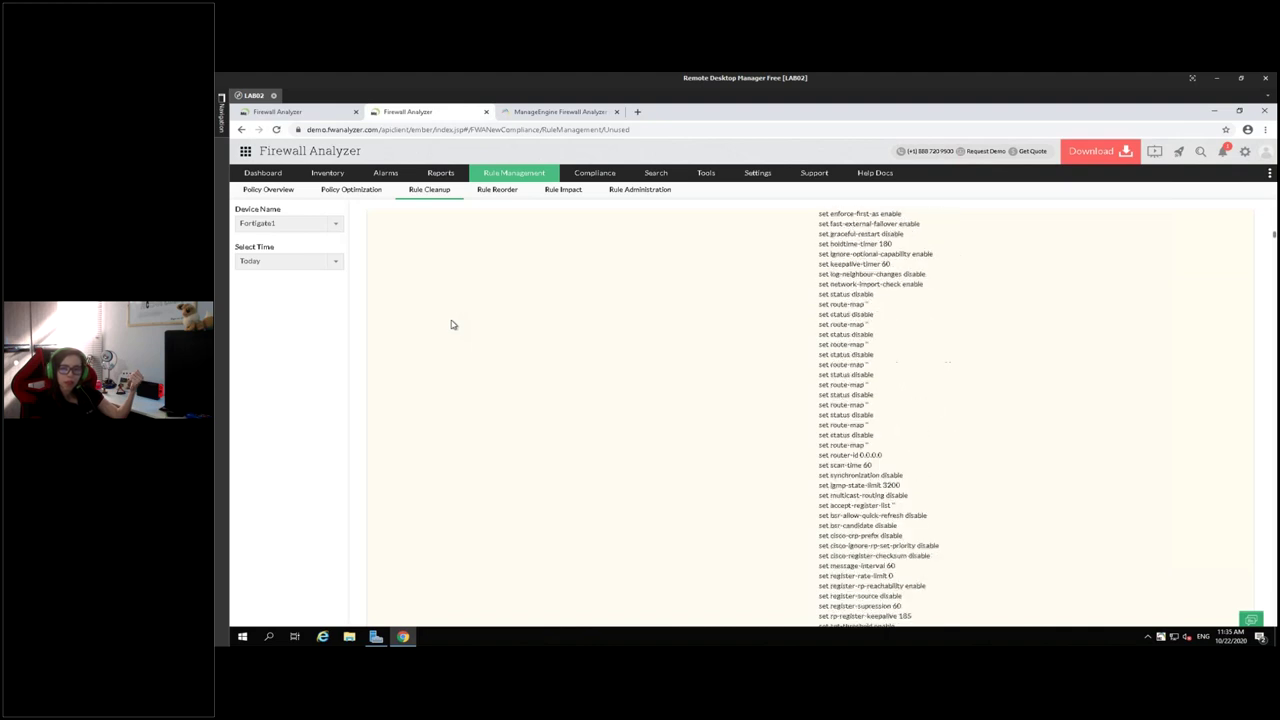
{"action": "scroll", "coordinate": [452, 322], "scroll_direction": "down", "scroll_amount": 3}
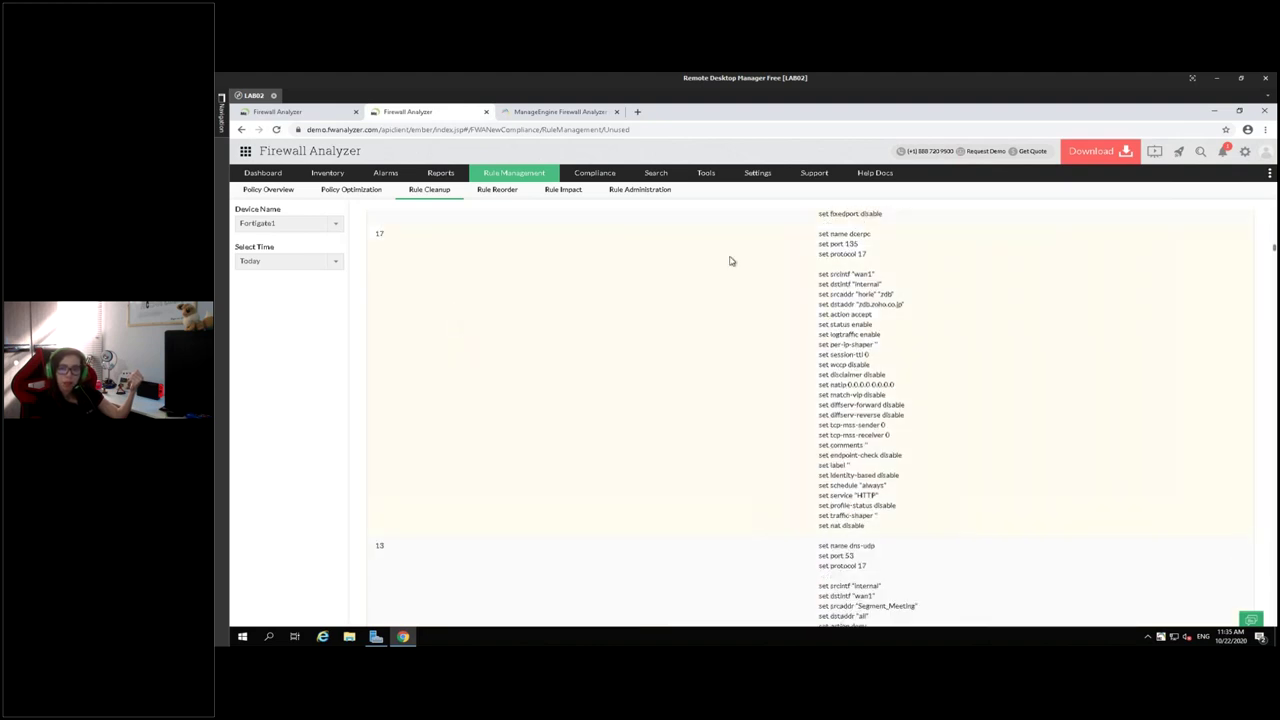
{"action": "left_click_drag", "start_coordinate": [855, 250], "coordinate": [850, 420]}
{"action": "scroll", "coordinate": [850, 420], "scroll_direction": "down", "scroll_amount": 3}
{"action": "left_click", "coordinate": [840, 323]}
{"action": "left_click_drag", "start_coordinate": [840, 323], "coordinate": [1149, 408]}
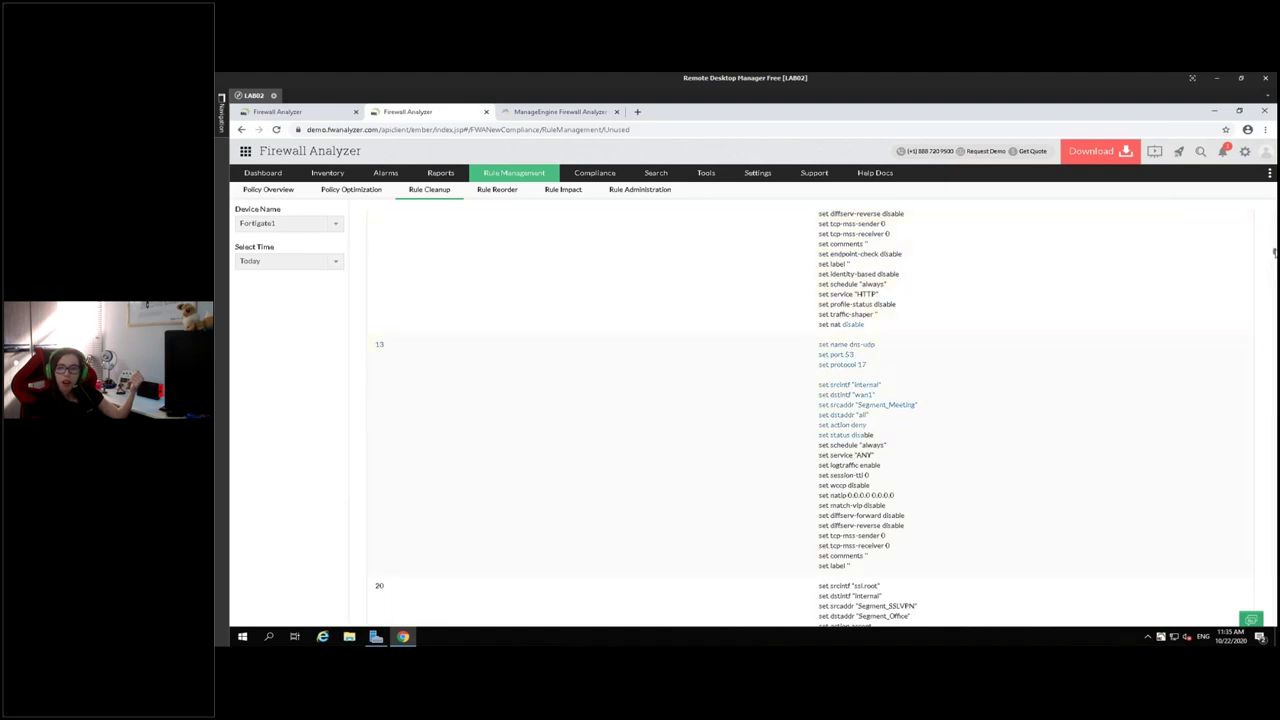
{"action": "scroll", "coordinate": [541, 273], "scroll_direction": "up", "scroll_amount": 15}
View the Unused Objects report in Count View and the Unassigned Interfaces list for Fortigate1.
{"action": "left_click", "coordinate": [483, 220]}
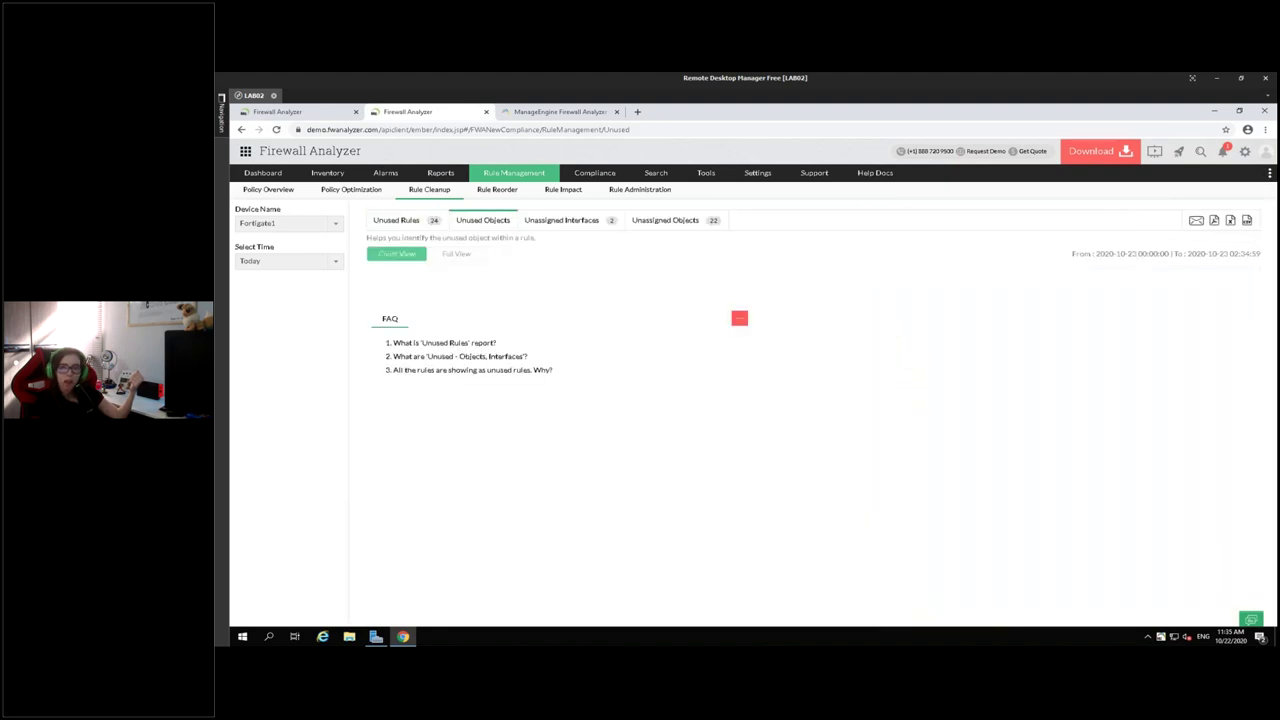
{"action": "left_click", "coordinate": [398, 255]}
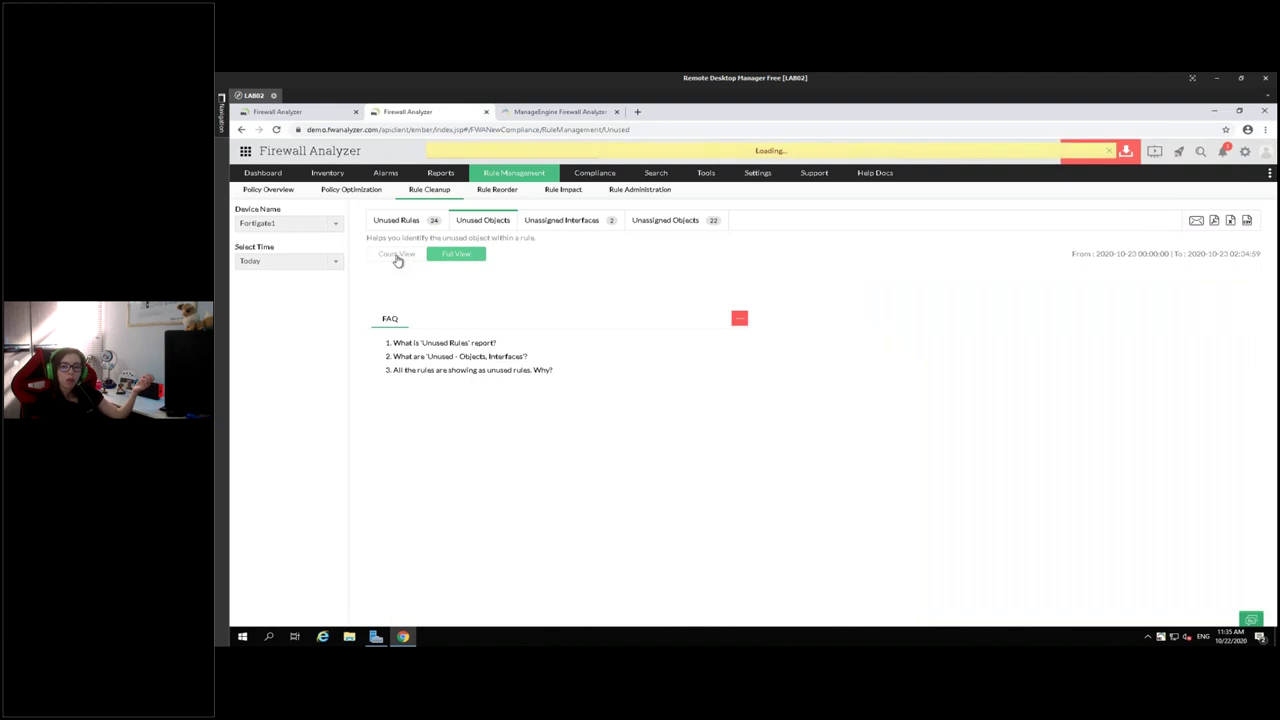
{"action": "left_click", "coordinate": [563, 222]}
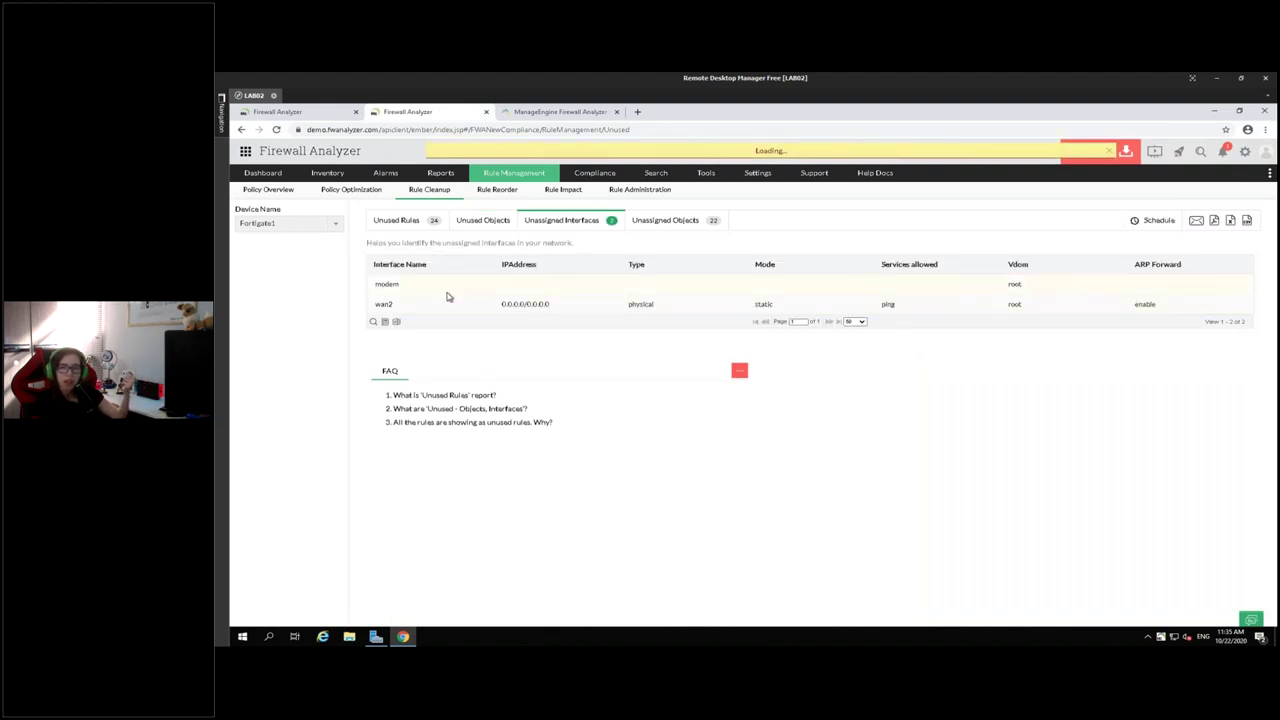
Open the Unassigned Objects list in Rule Cleanup and look through its object names and details.
{"action": "left_click", "coordinate": [685, 224]}
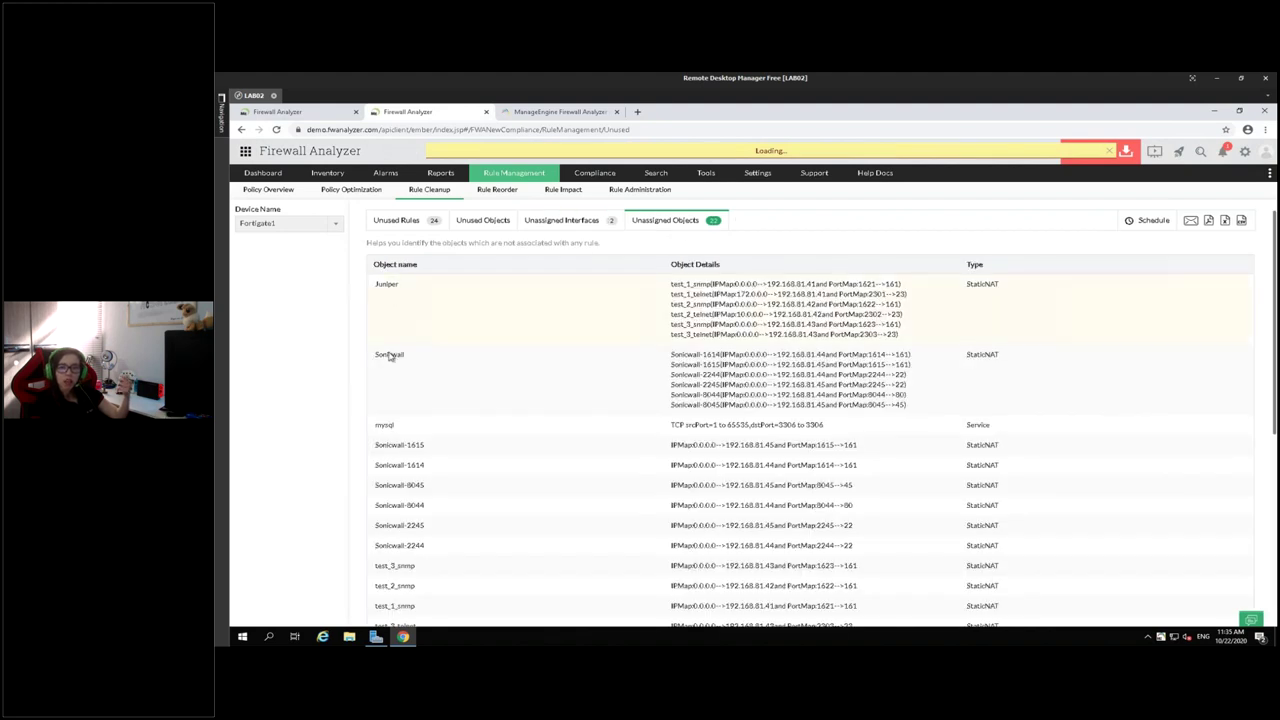
{"action": "scroll", "coordinate": [443, 451], "scroll_direction": "down", "scroll_amount": 3}
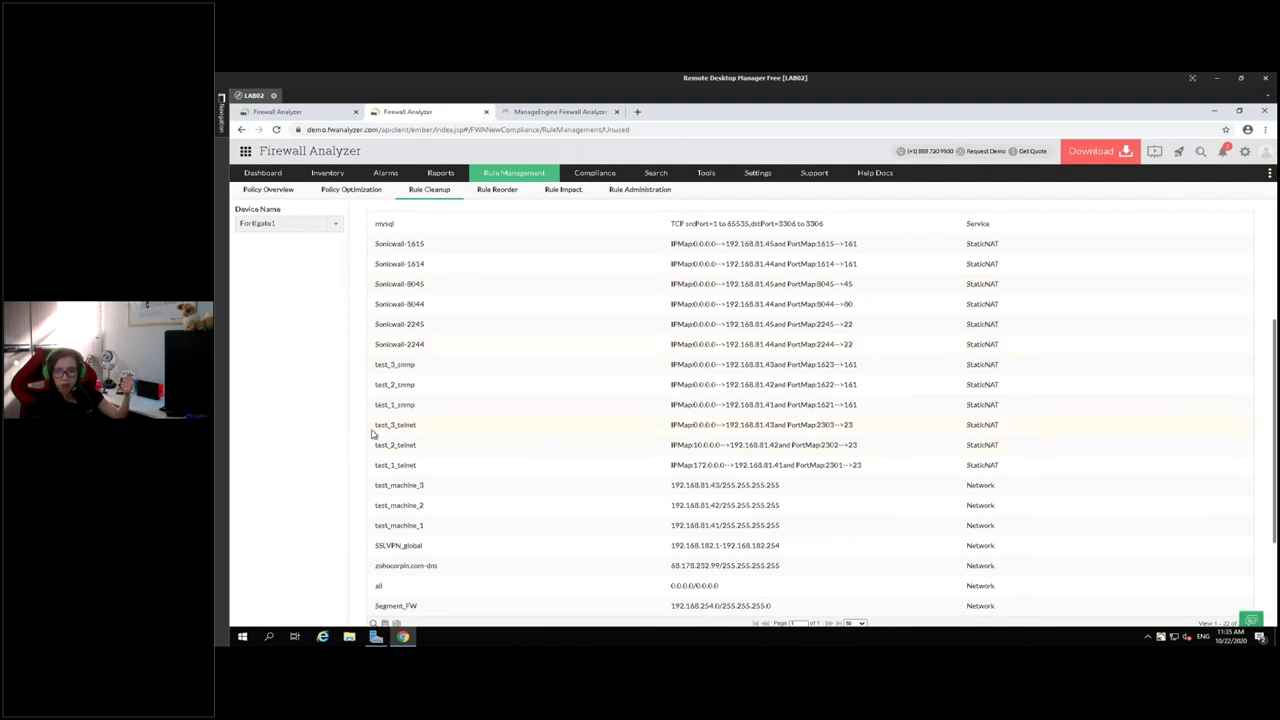
{"action": "scroll", "coordinate": [372, 434], "scroll_direction": "down", "scroll_amount": 3}
{"action": "scroll", "coordinate": [378, 424], "scroll_direction": "up", "scroll_amount": 6}
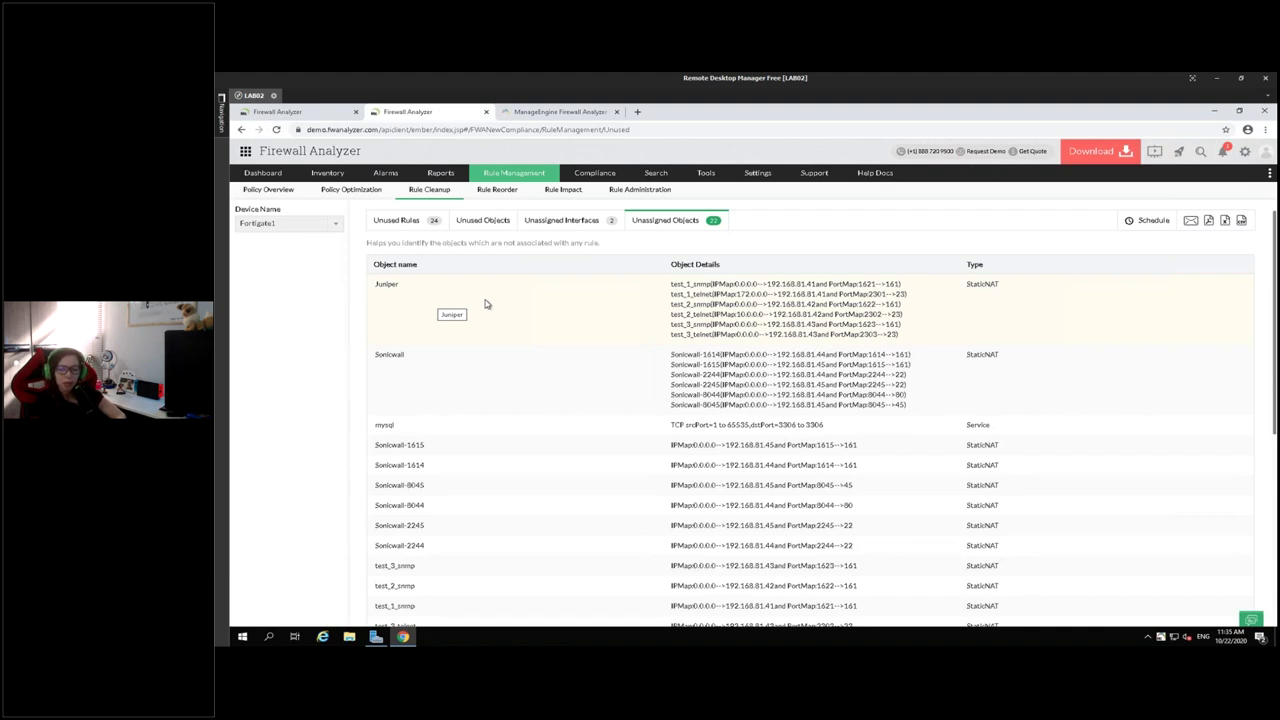
Open Rule Reorder for Fortigate1, set the time range to Last 7 Days and generate the Policy Reorder report.
{"action": "left_click", "coordinate": [494, 198]}
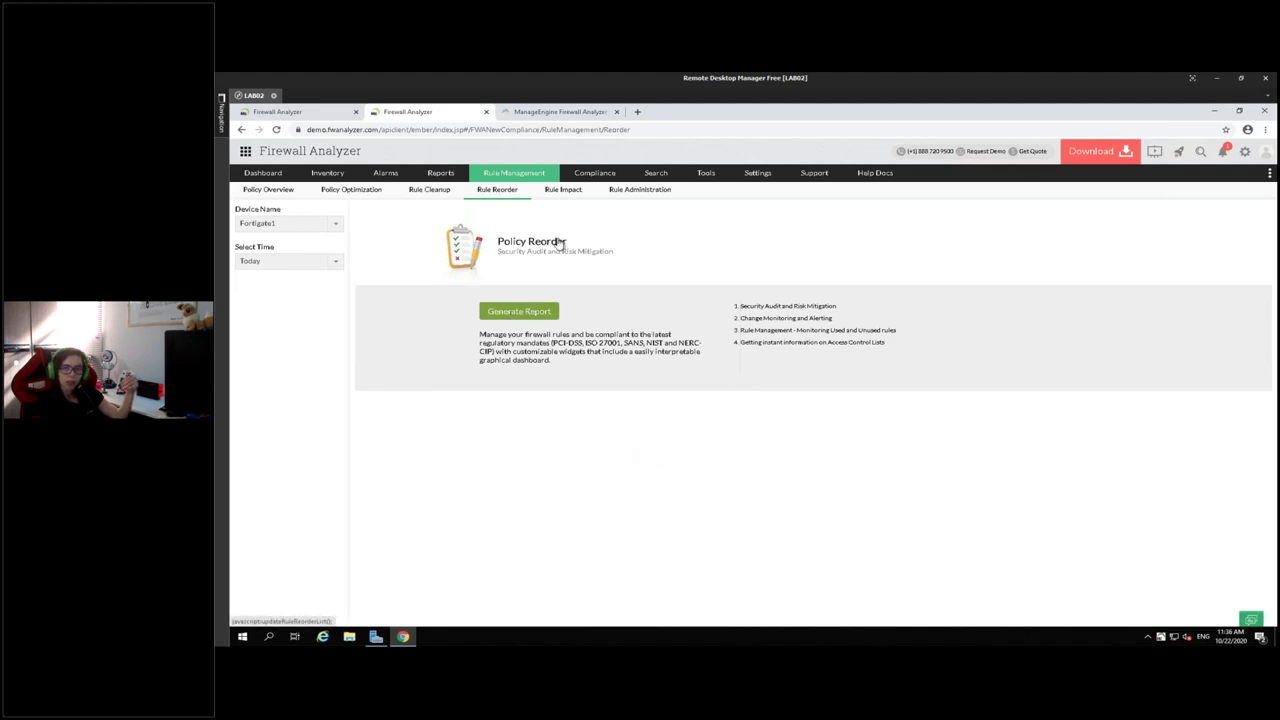
{"action": "left_click", "coordinate": [334, 260]}
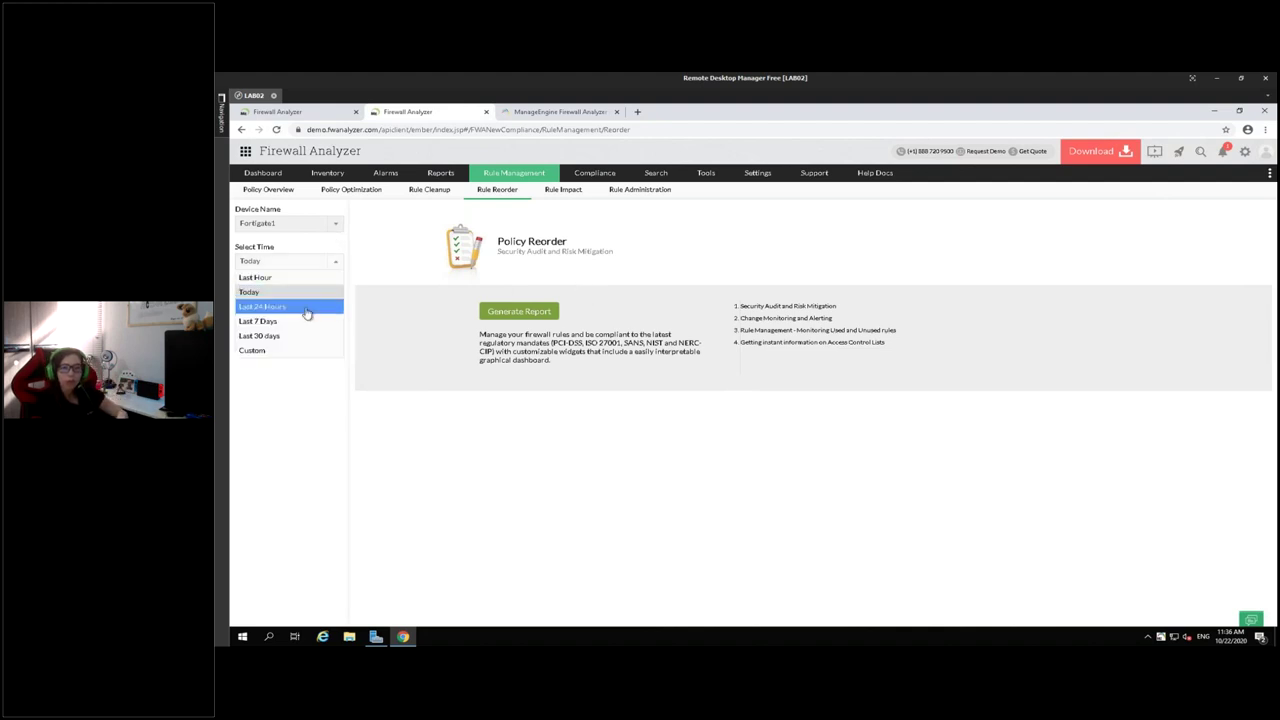
{"action": "left_click", "coordinate": [308, 311]}
{"action": "left_click", "coordinate": [334, 260]}
{"action": "left_click", "coordinate": [308, 321]}
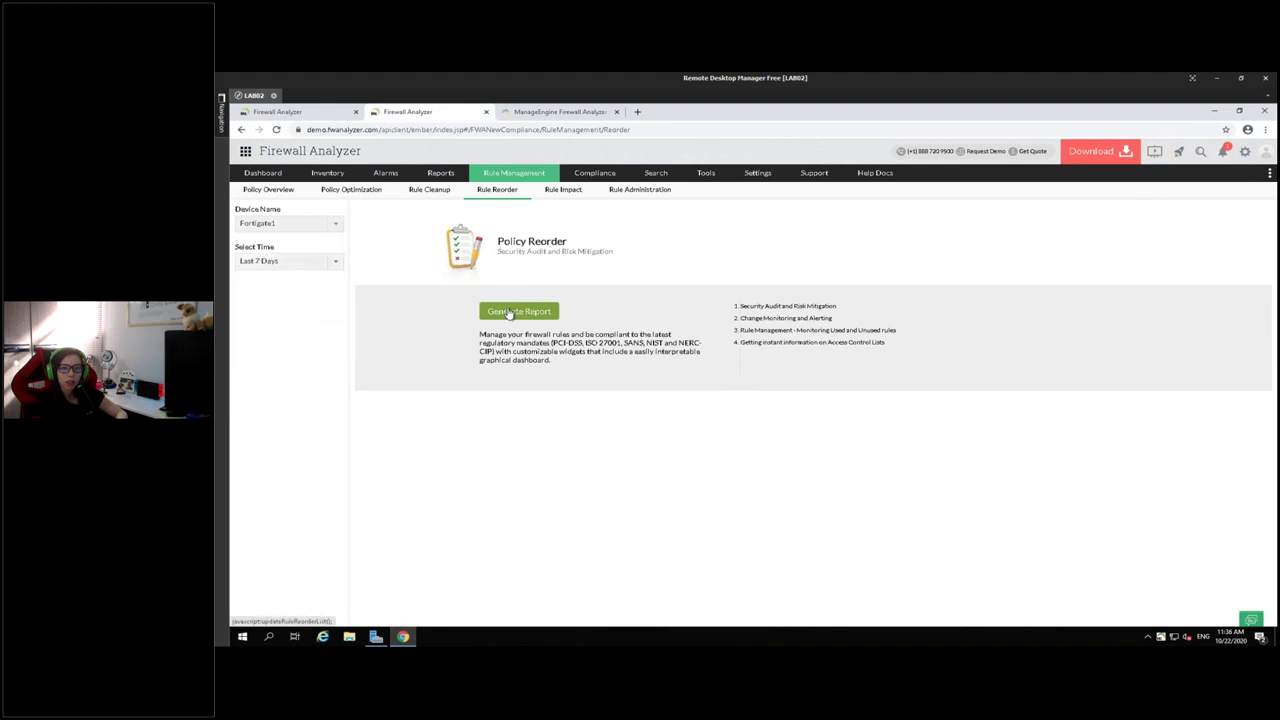
{"action": "left_click", "coordinate": [519, 311]}
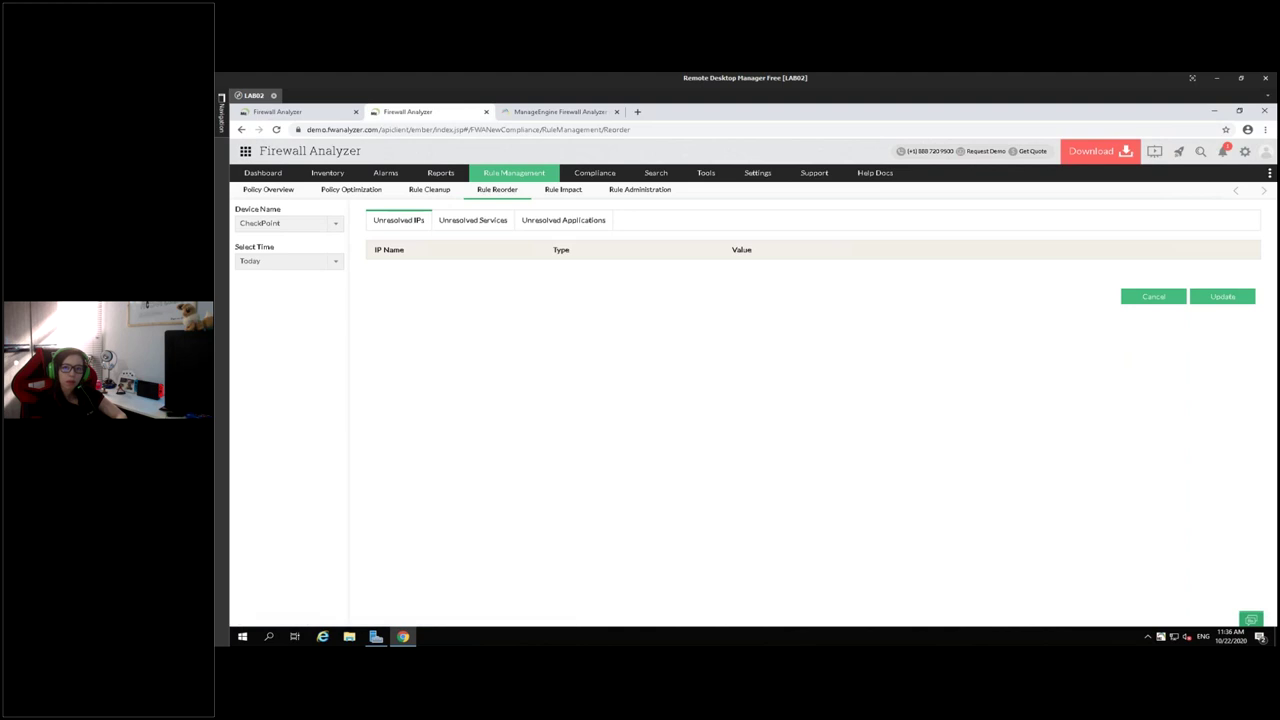
Check the Unresolved IPs, Unresolved Services and Unresolved Applications lists in Rule Reorder for CheckPoint.
{"action": "left_click", "coordinate": [472, 222]}
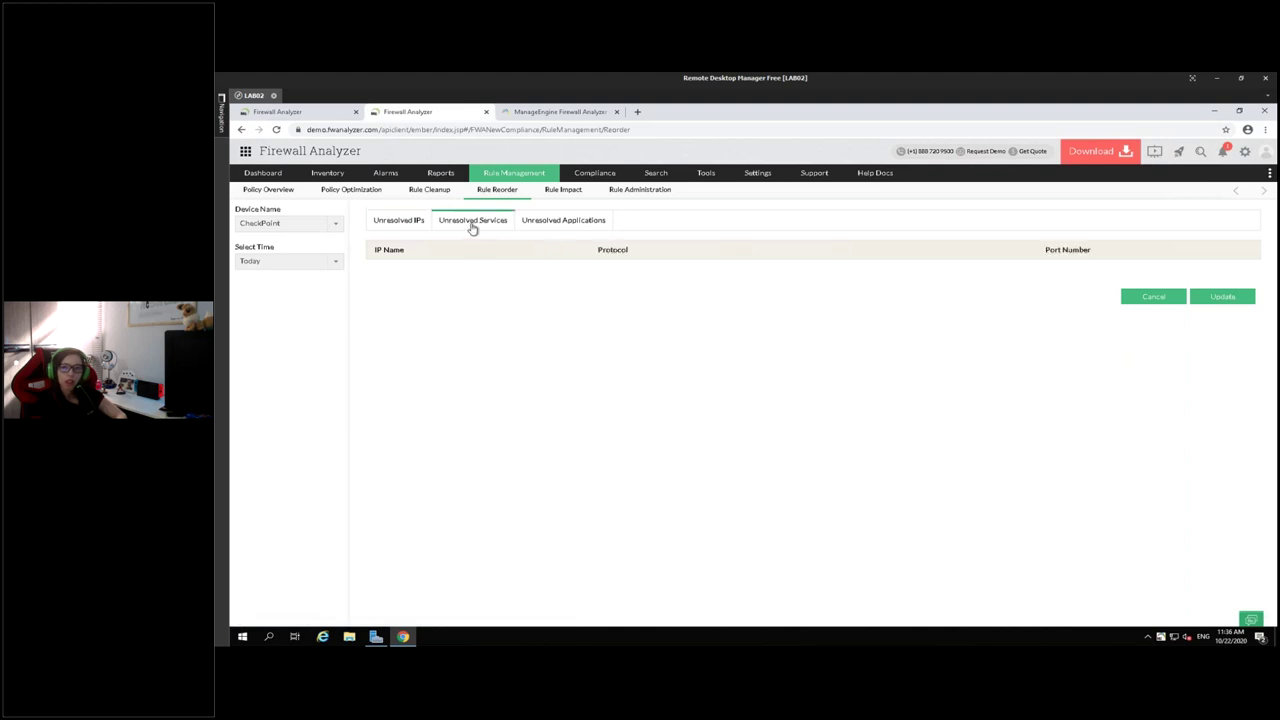
{"action": "left_click", "coordinate": [566, 219]}
{"action": "left_click", "coordinate": [405, 224]}
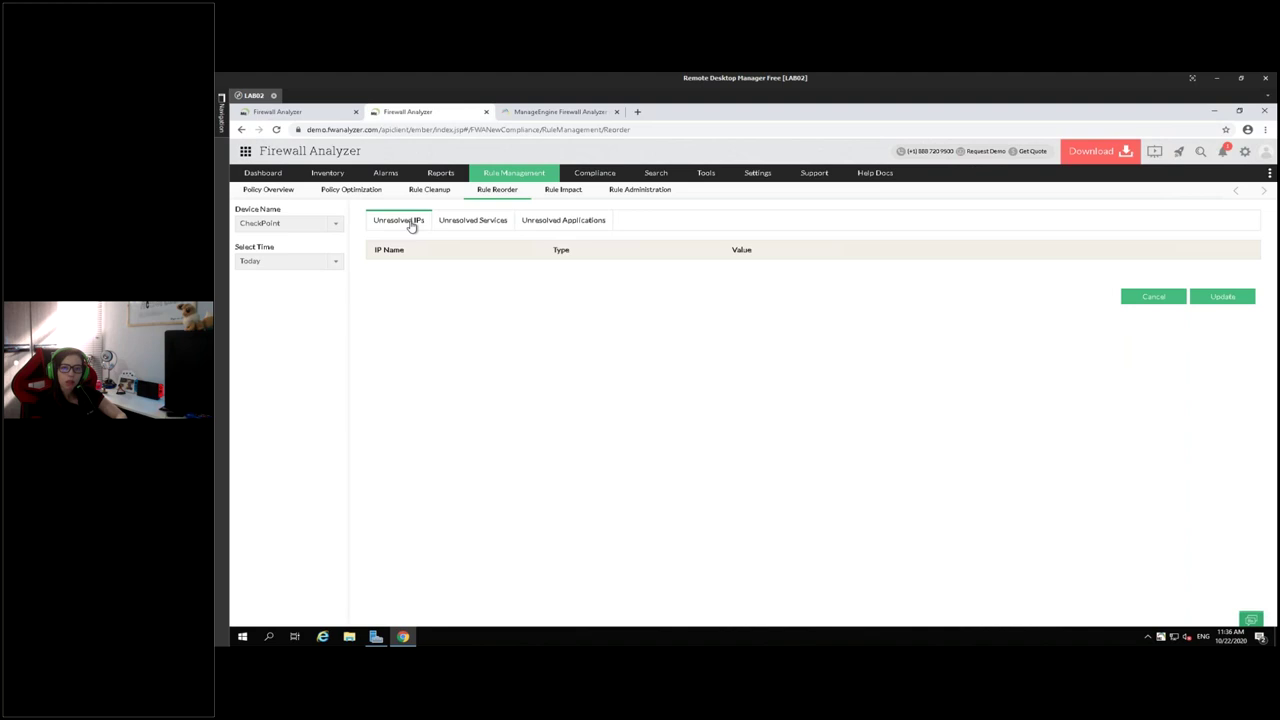
{"action": "left_click", "coordinate": [483, 224]}
{"action": "left_click", "coordinate": [545, 222]}
Switch the Rule Reorder device from CheckPoint to PaloAlto and generate its Policy Reorder report for Today.
{"action": "left_click", "coordinate": [338, 224]}
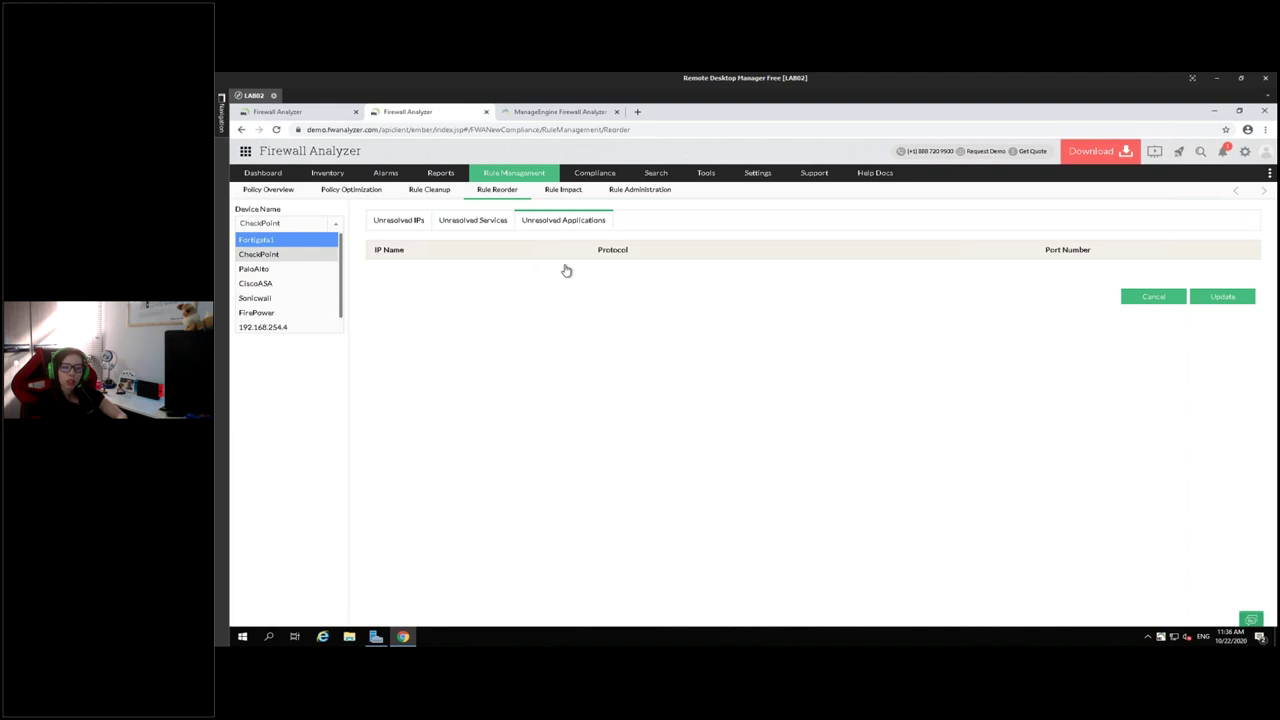
{"action": "key", "text": "Return"}
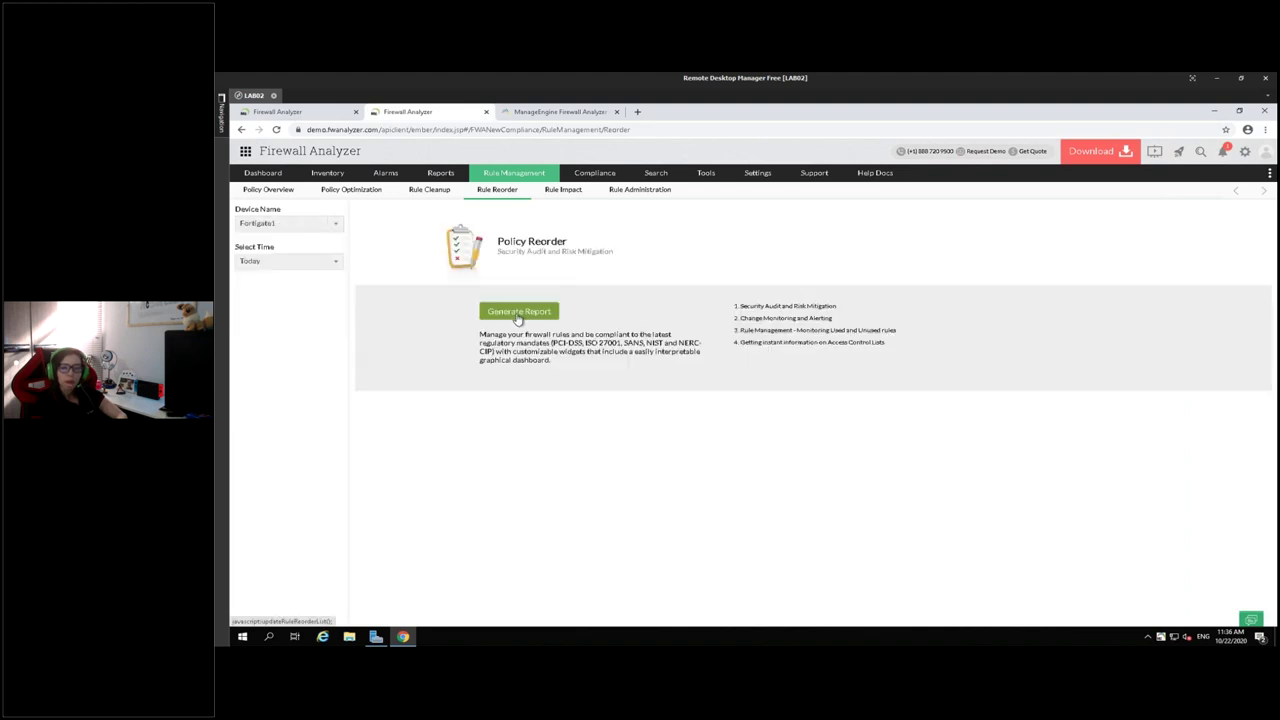
{"action": "left_click", "coordinate": [337, 224]}
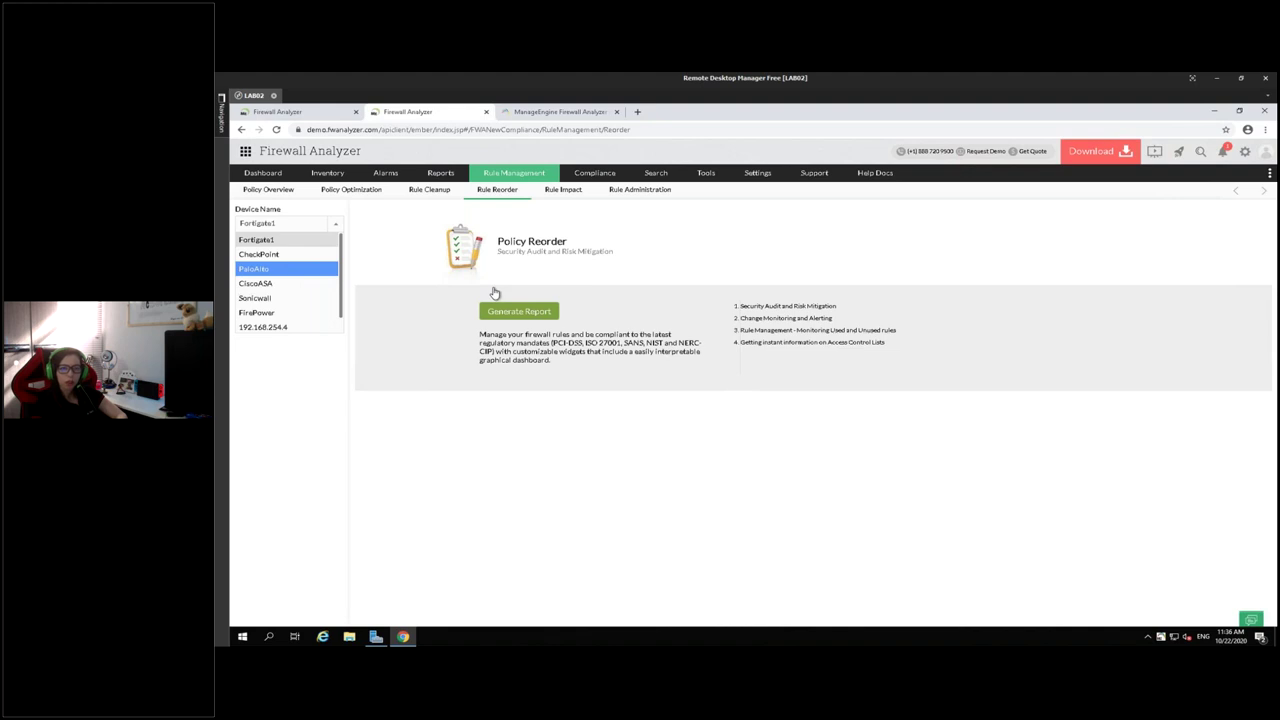
{"action": "left_click", "coordinate": [498, 310]}
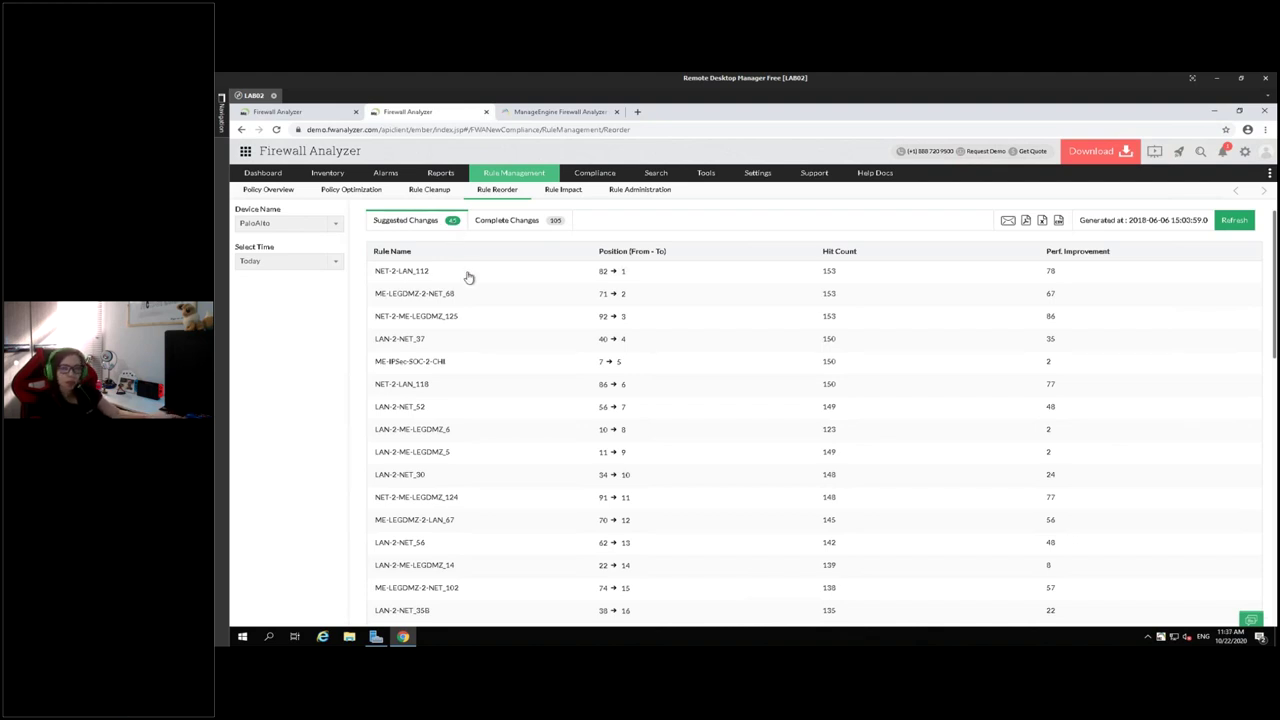
Enlarge the page and look through PaloAlto's Suggested Changes, including rule positions and hit counts.
{"action": "key", "text": "ctrl+plus"}
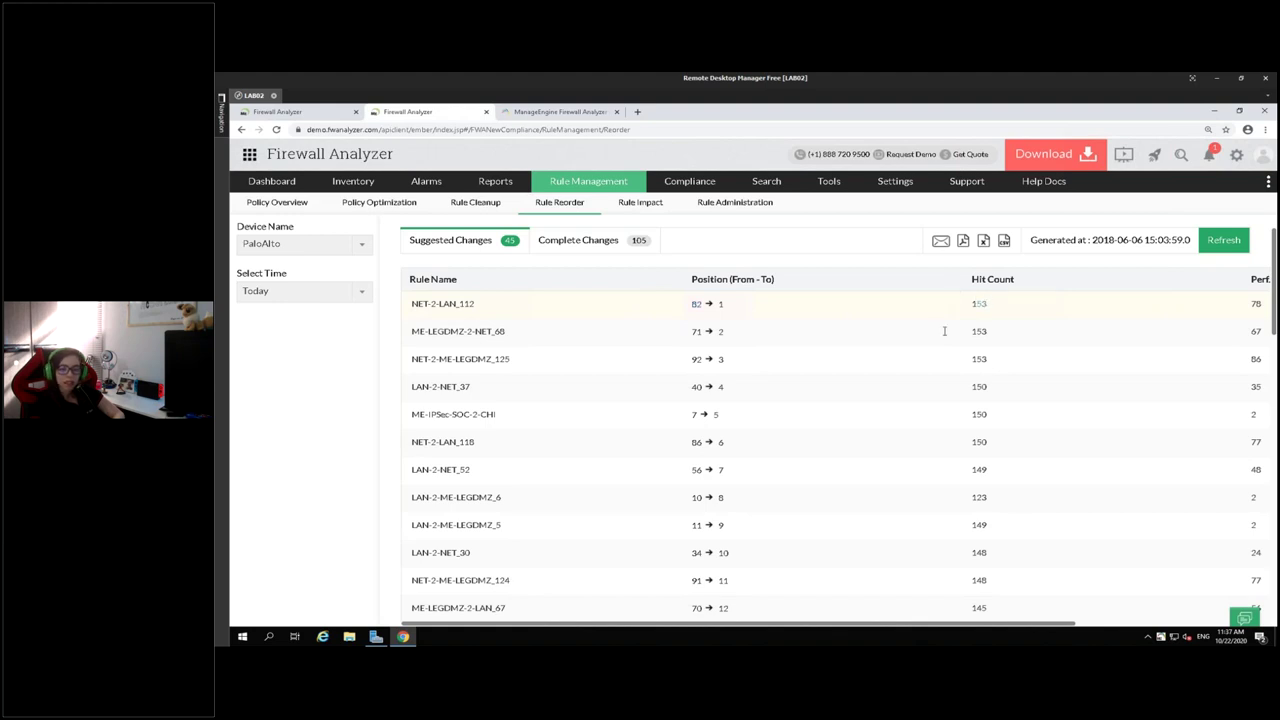
{"action": "left_click_drag", "start_coordinate": [679, 627], "coordinate": [731, 625]}
{"action": "scroll", "coordinate": [628, 522], "scroll_direction": "down", "scroll_amount": 1}
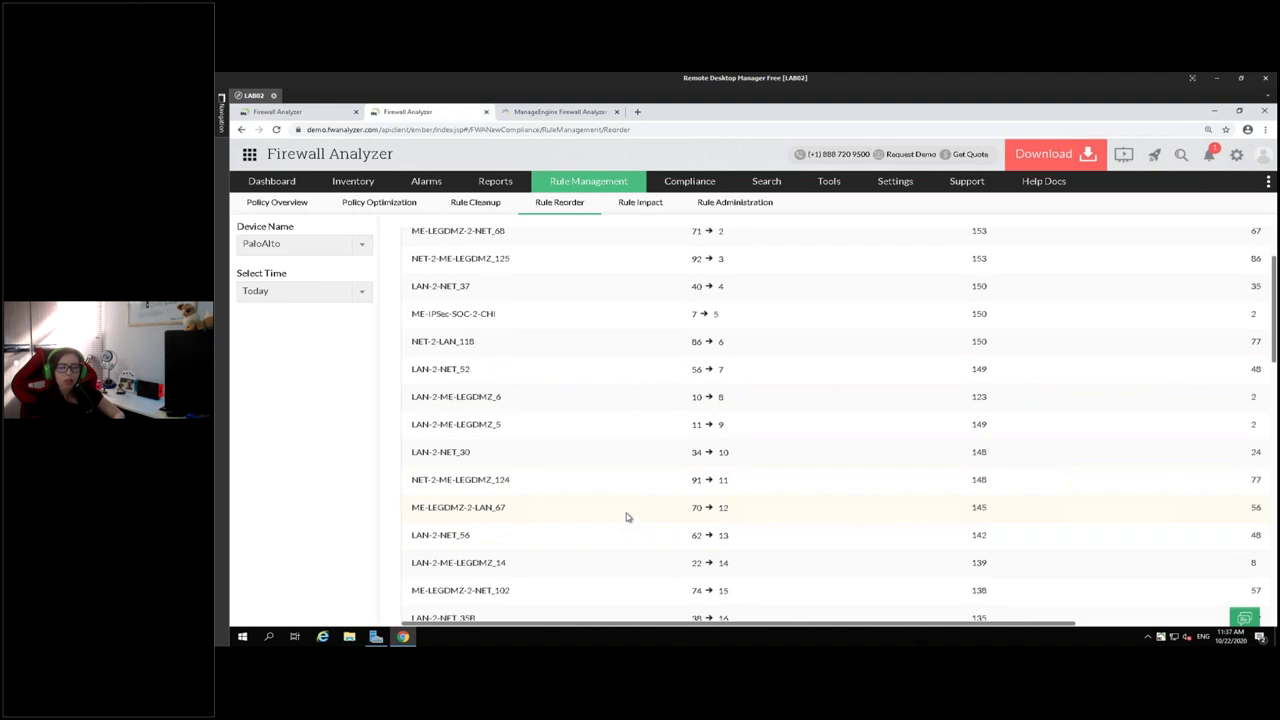
{"action": "scroll", "coordinate": [628, 517], "scroll_direction": "up", "scroll_amount": 1}
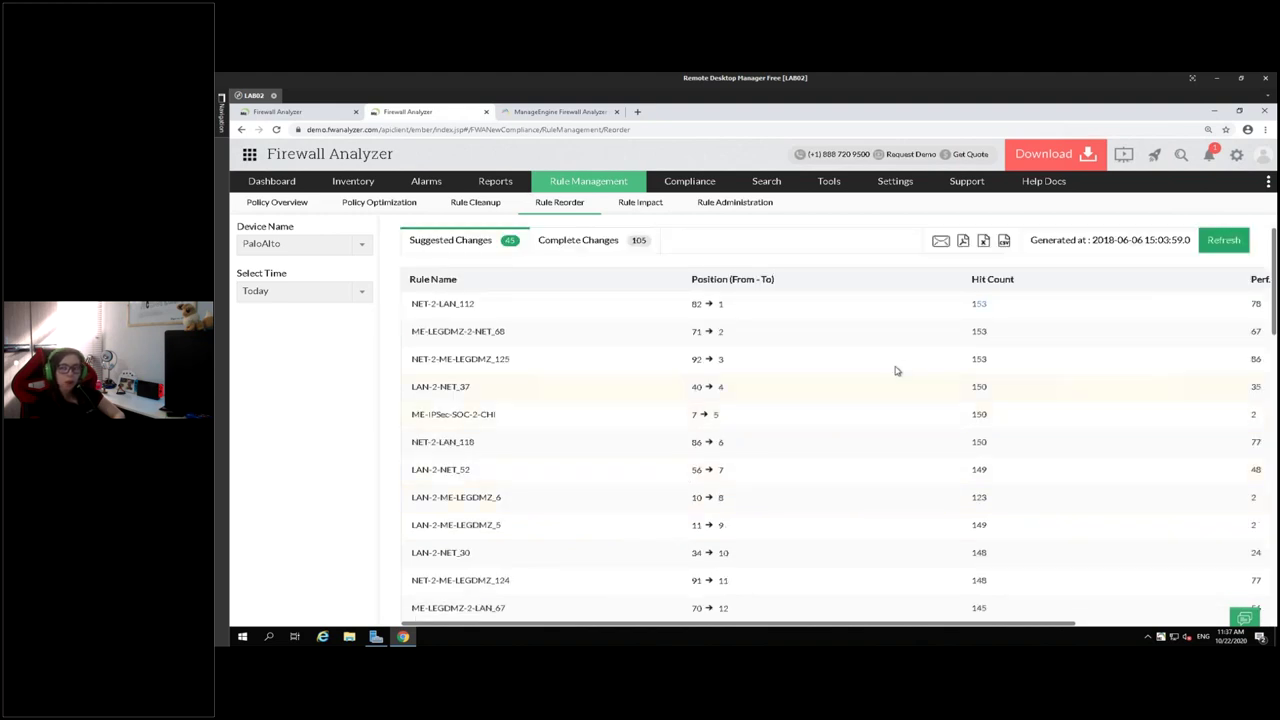
Sort PaloAlto's suggested changes by position, and finally by hit count in ascending order.
{"action": "left_click", "coordinate": [928, 291]}
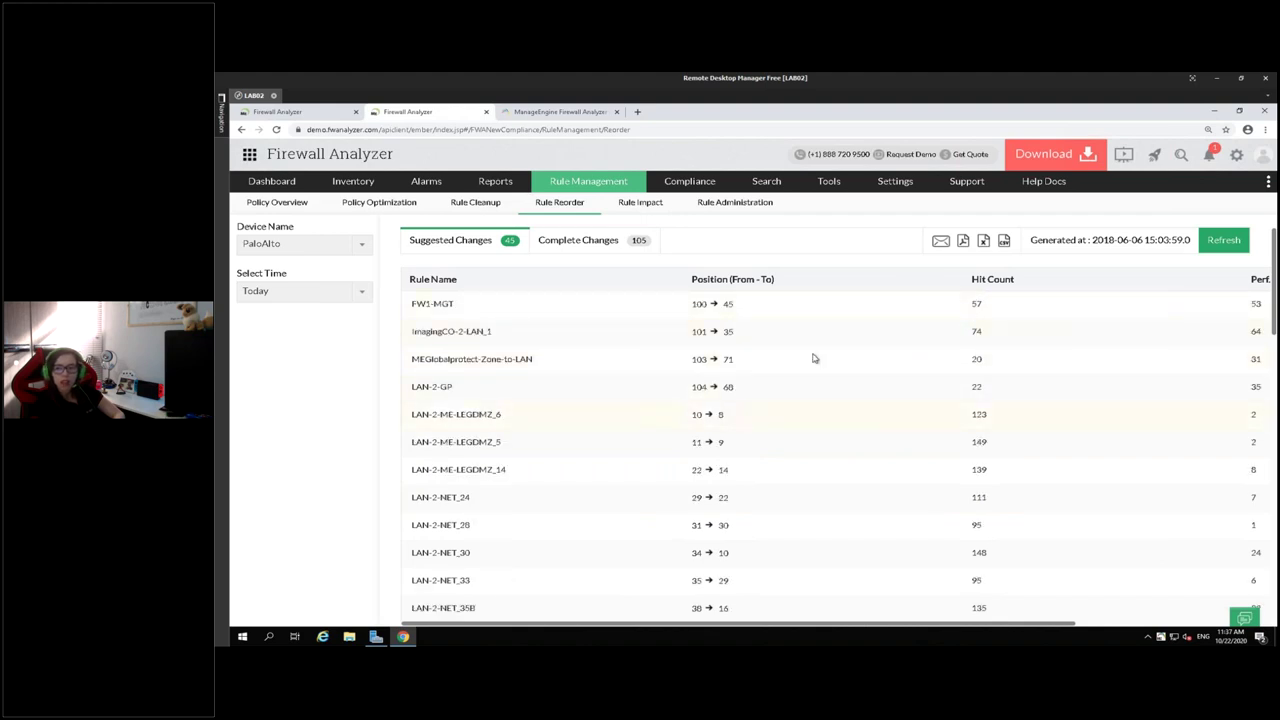
{"action": "left_click", "coordinate": [1003, 282]}
{"action": "left_click", "coordinate": [1003, 282]}
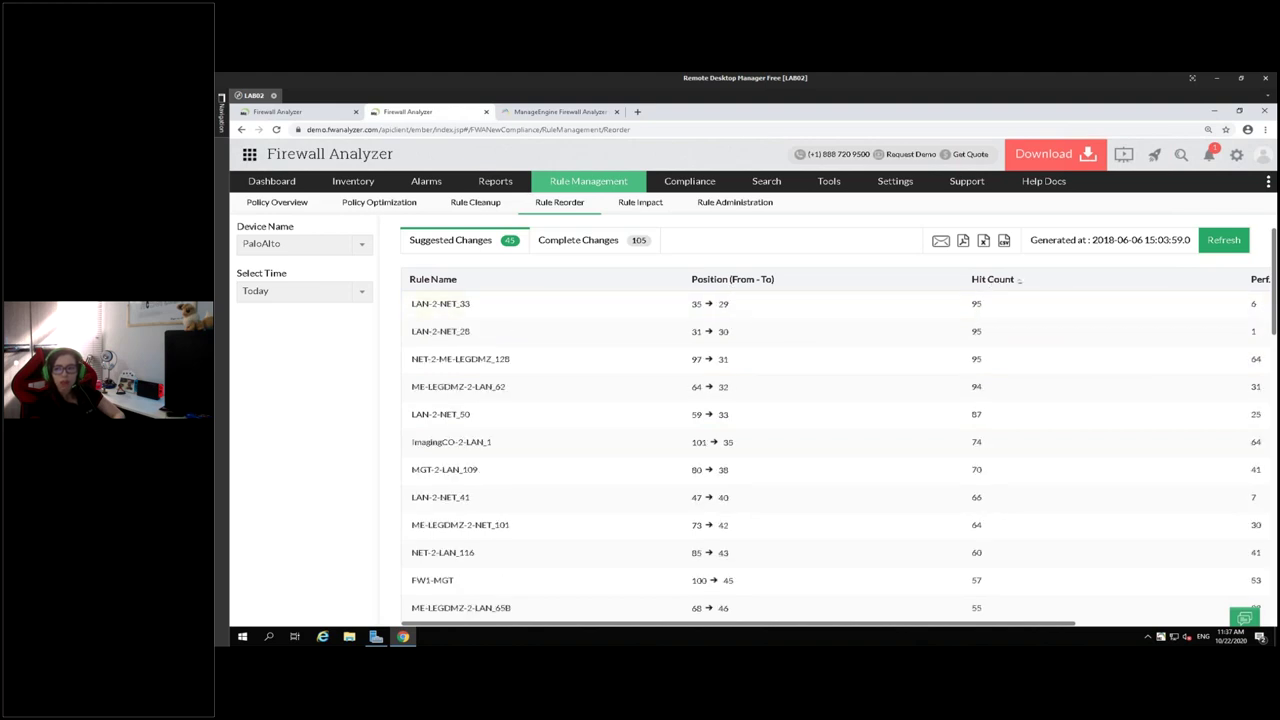
{"action": "left_click", "coordinate": [990, 282]}
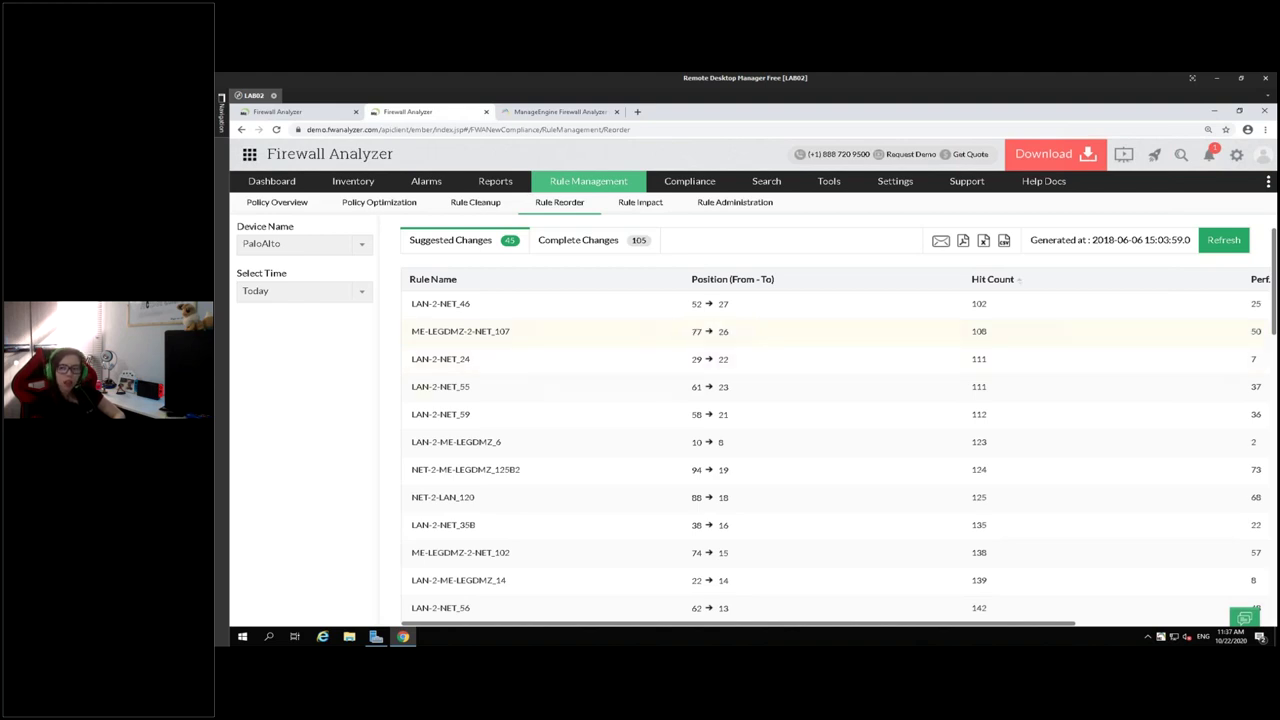
Open the Complete Changes list for PaloAlto and look through the rules' previous positions and hit counts.
{"action": "left_click", "coordinate": [564, 250]}
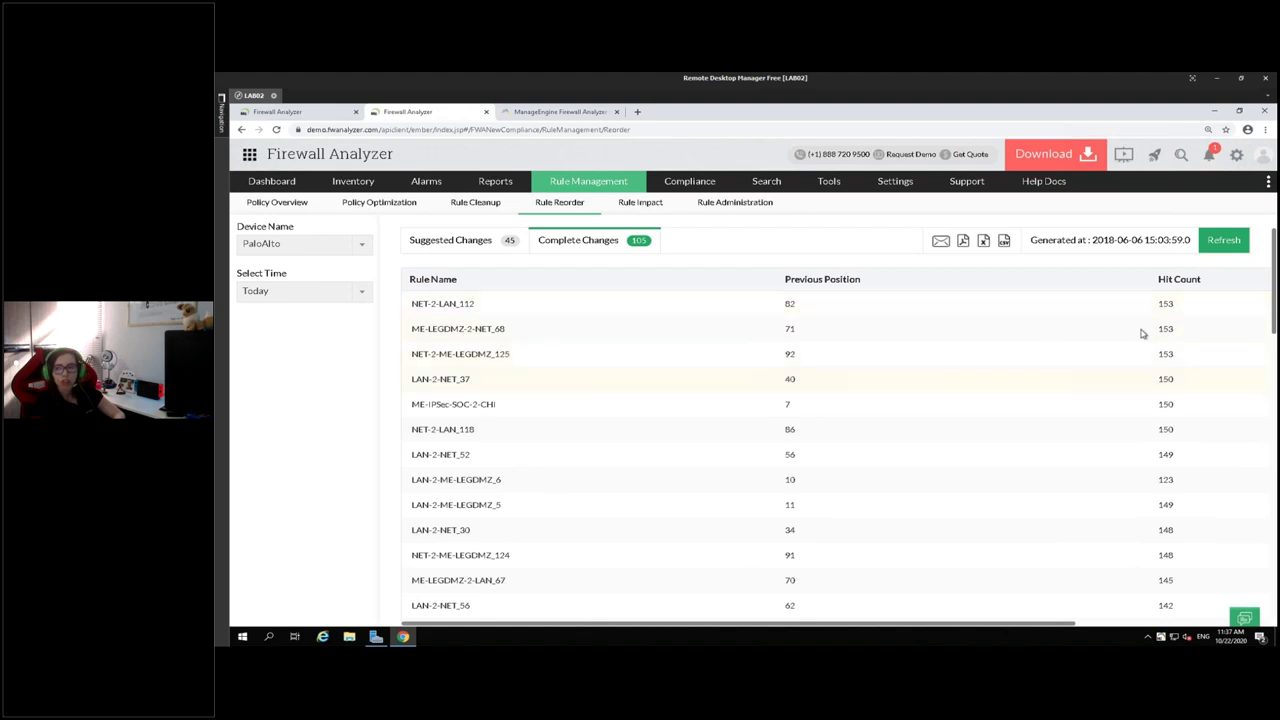
{"action": "left_click_drag", "start_coordinate": [1003, 628], "coordinate": [897, 596]}
{"action": "scroll", "coordinate": [960, 528], "scroll_direction": "down", "scroll_amount": 15}
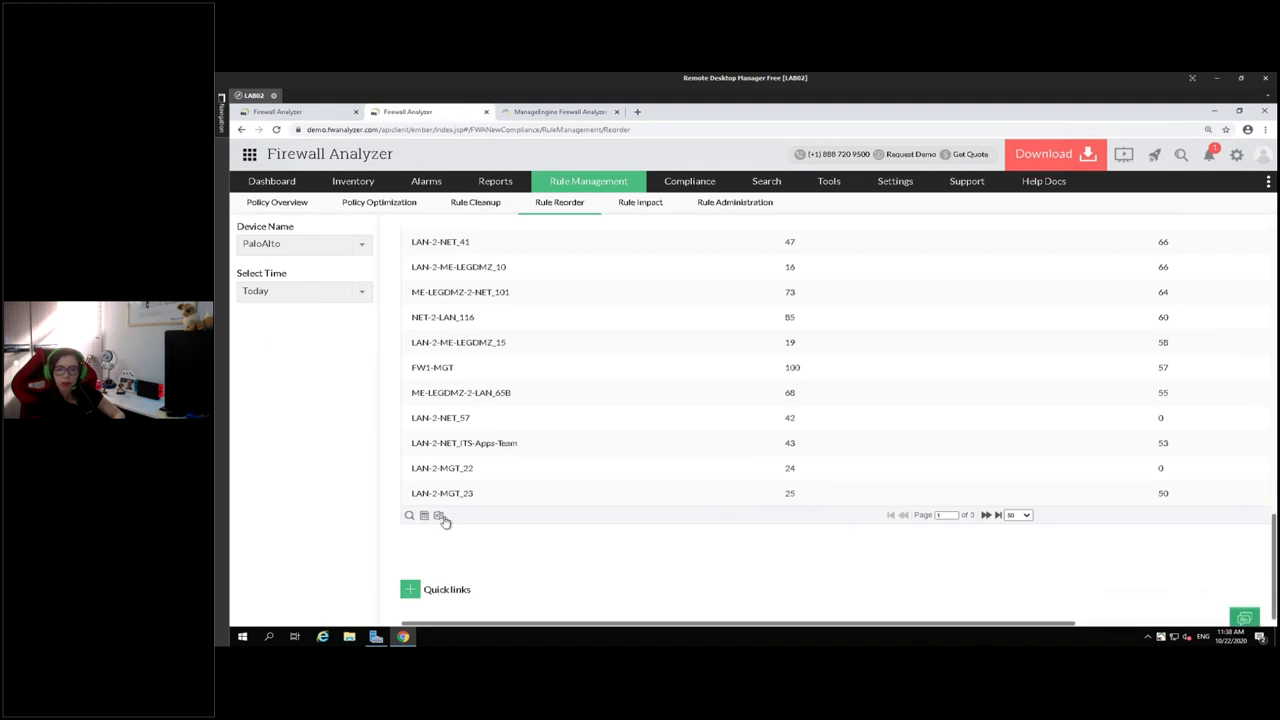
{"action": "left_click_drag", "start_coordinate": [868, 623], "coordinate": [806, 606]}
{"action": "scroll", "coordinate": [760, 523], "scroll_direction": "up", "scroll_amount": 8}
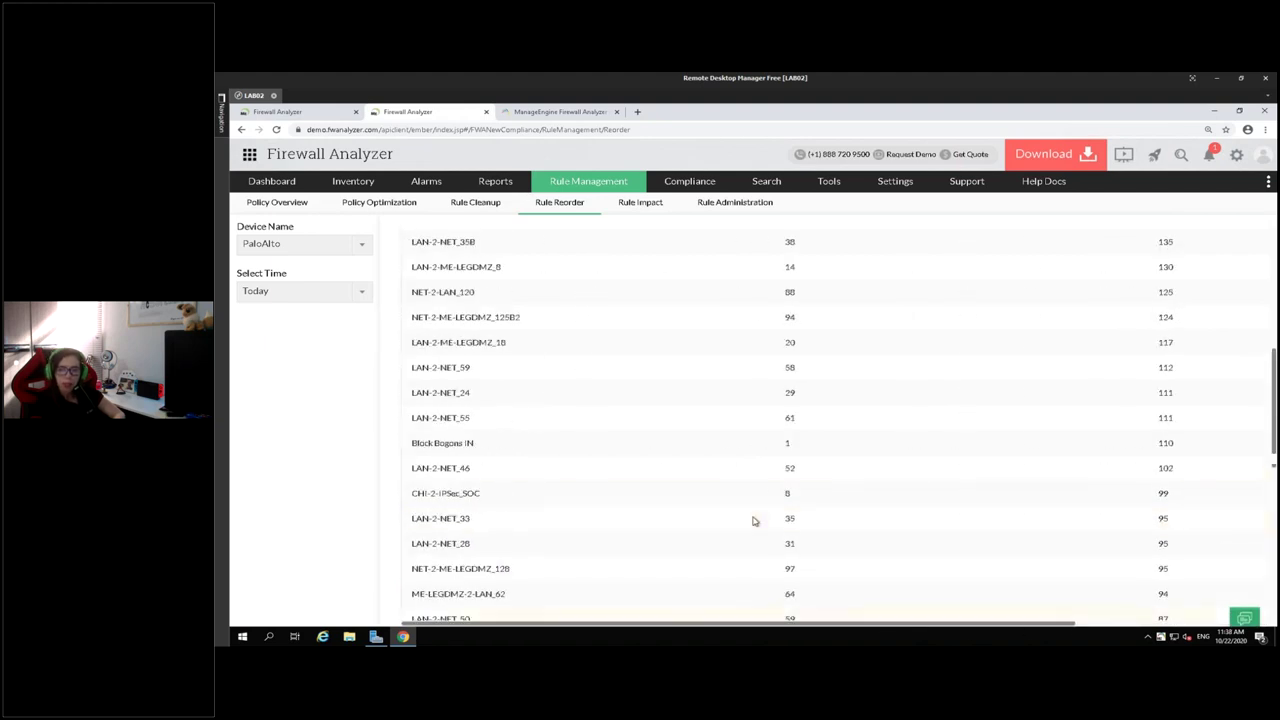
{"action": "scroll", "coordinate": [735, 512], "scroll_direction": "up", "scroll_amount": 2}
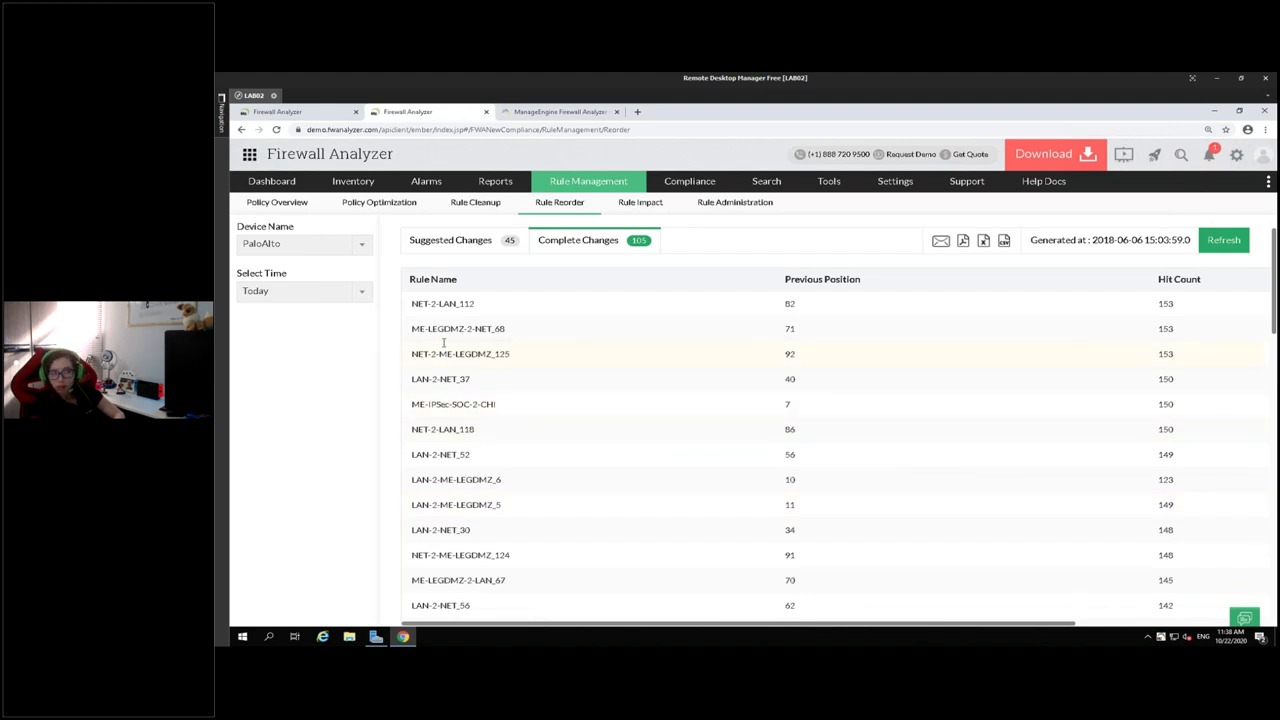
Return to the Suggested Changes list and switch the Rule Reorder device from PaloAlto to CiscoASA.
{"action": "left_click", "coordinate": [459, 243]}
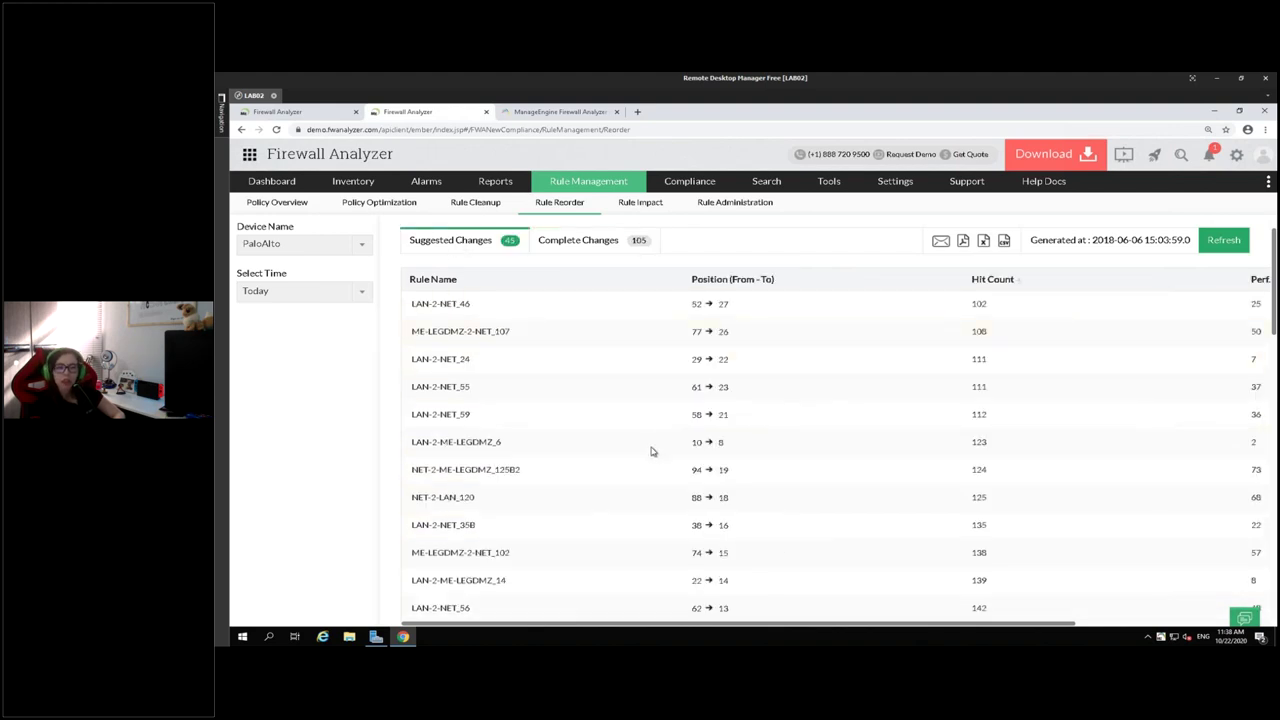
{"action": "left_click", "coordinate": [305, 244]}
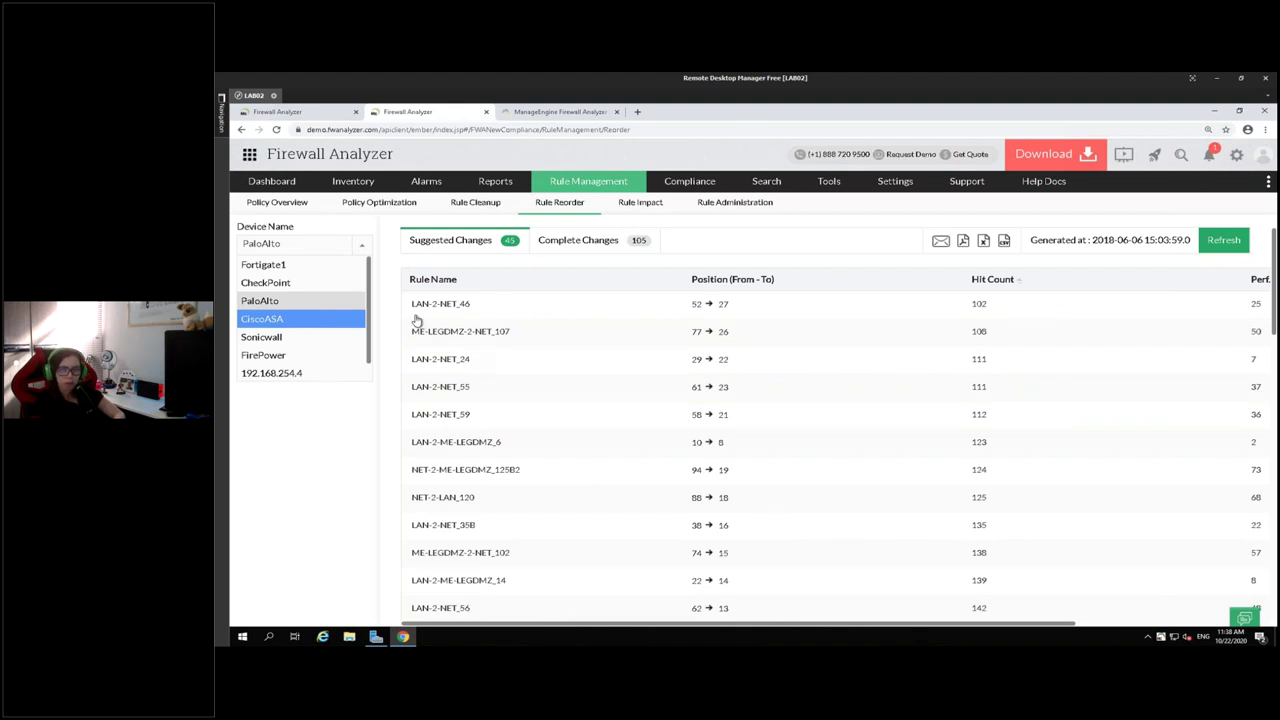
{"action": "key", "text": "Return"}
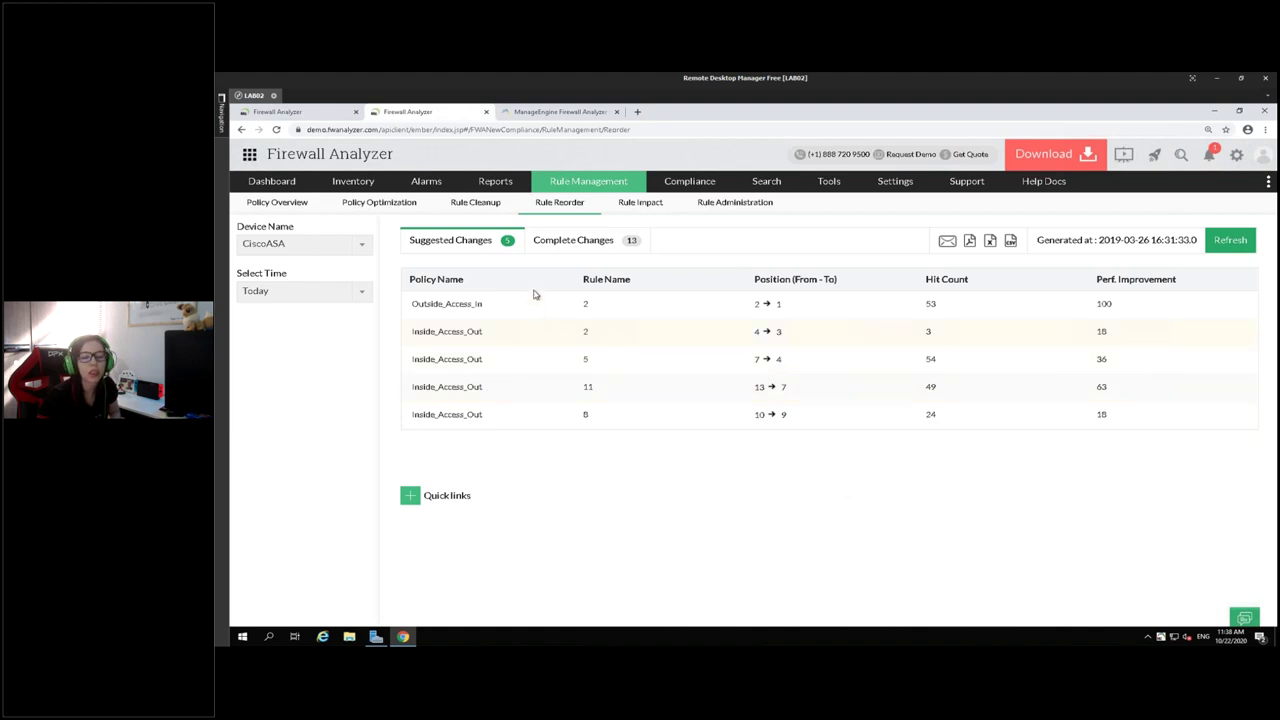
Open the CiscoASA Rule Impact list, view the report for policy "teste" and examine its impact analysis rule details.
{"action": "left_click", "coordinate": [637, 207]}
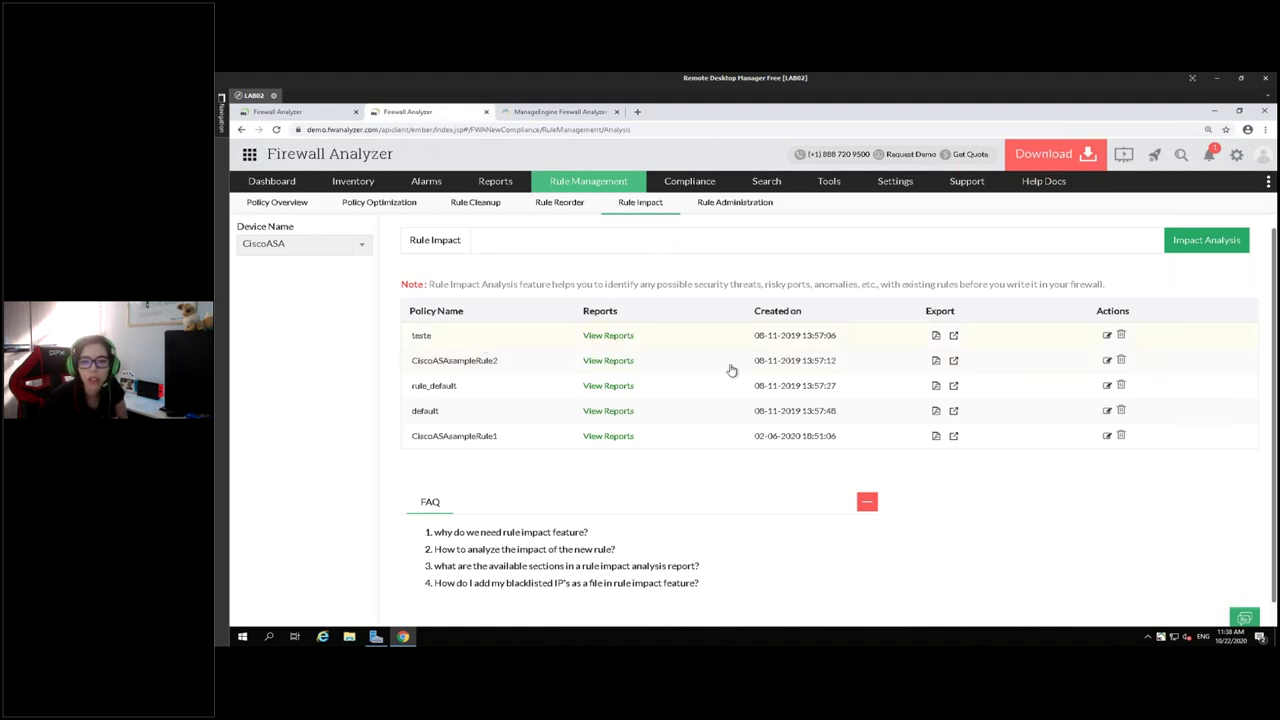
{"action": "left_click", "coordinate": [630, 335]}
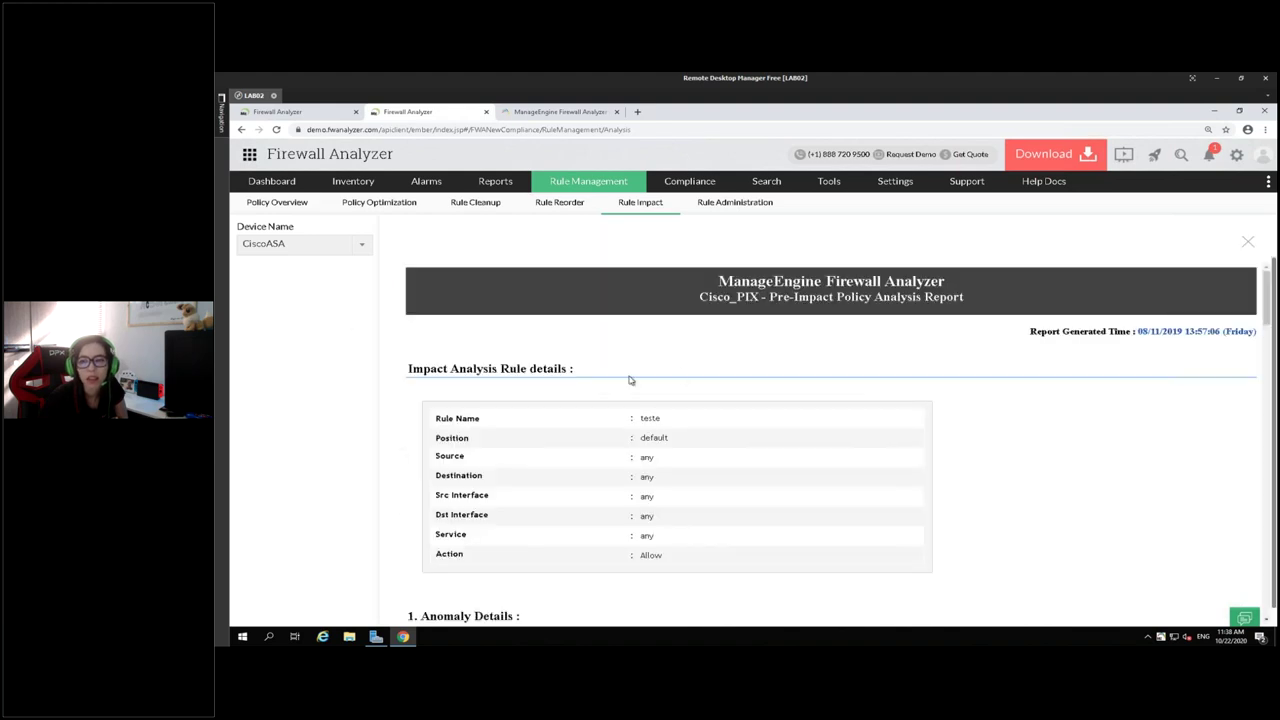
{"action": "left_click_drag", "start_coordinate": [702, 297], "coordinate": [736, 297]}
{"action": "left_click", "coordinate": [763, 298]}
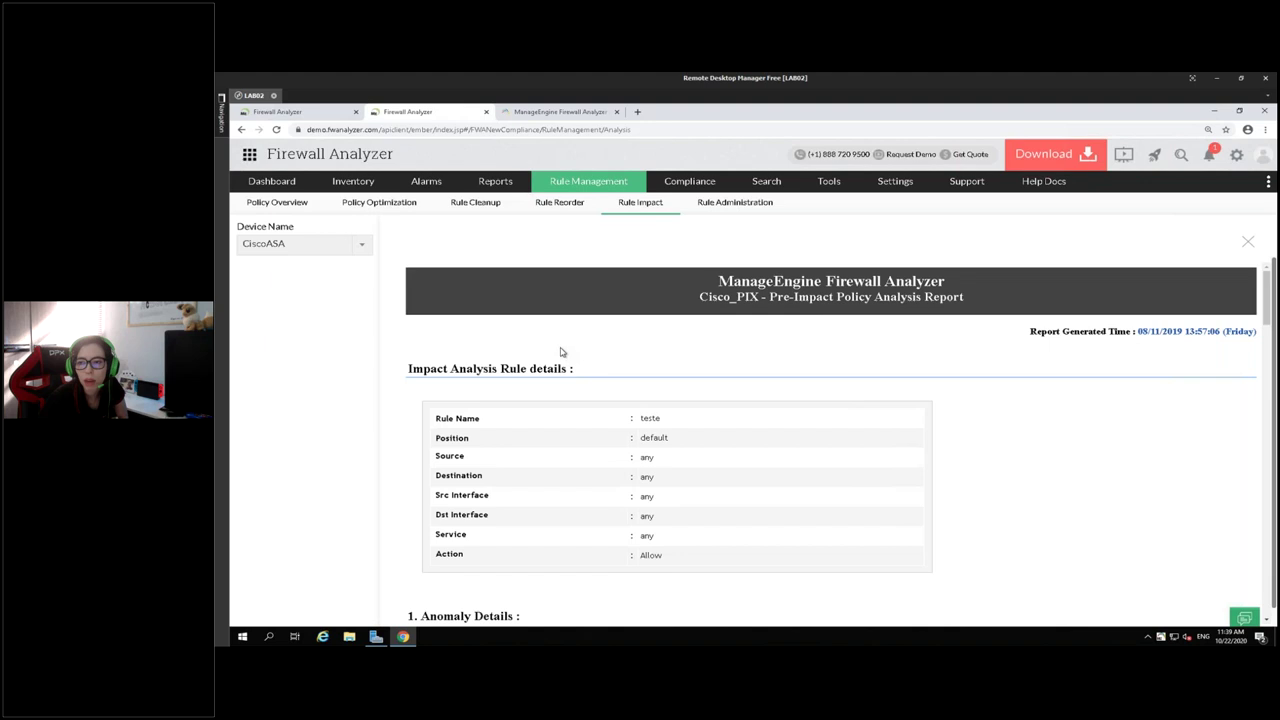
{"action": "scroll", "coordinate": [578, 341], "scroll_direction": "down", "scroll_amount": 2}
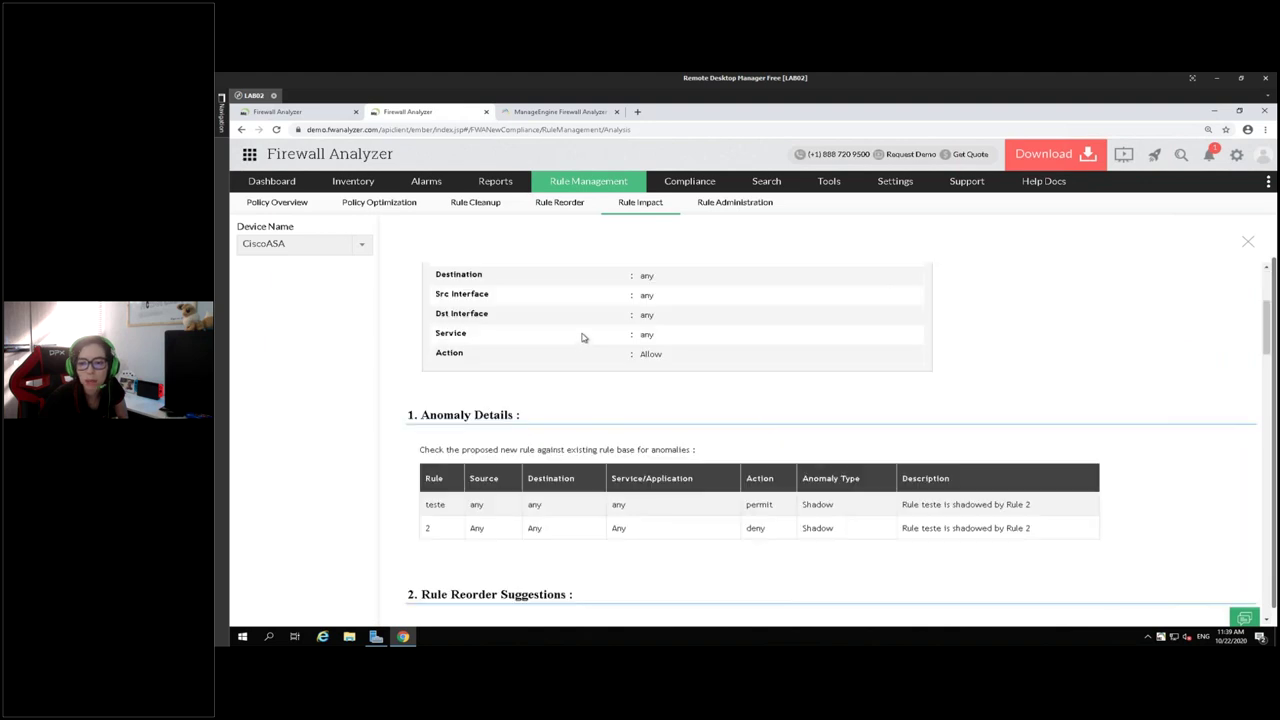
{"action": "scroll", "coordinate": [581, 337], "scroll_direction": "up", "scroll_amount": 2}
{"action": "scroll", "coordinate": [586, 335], "scroll_direction": "down", "scroll_amount": 1}
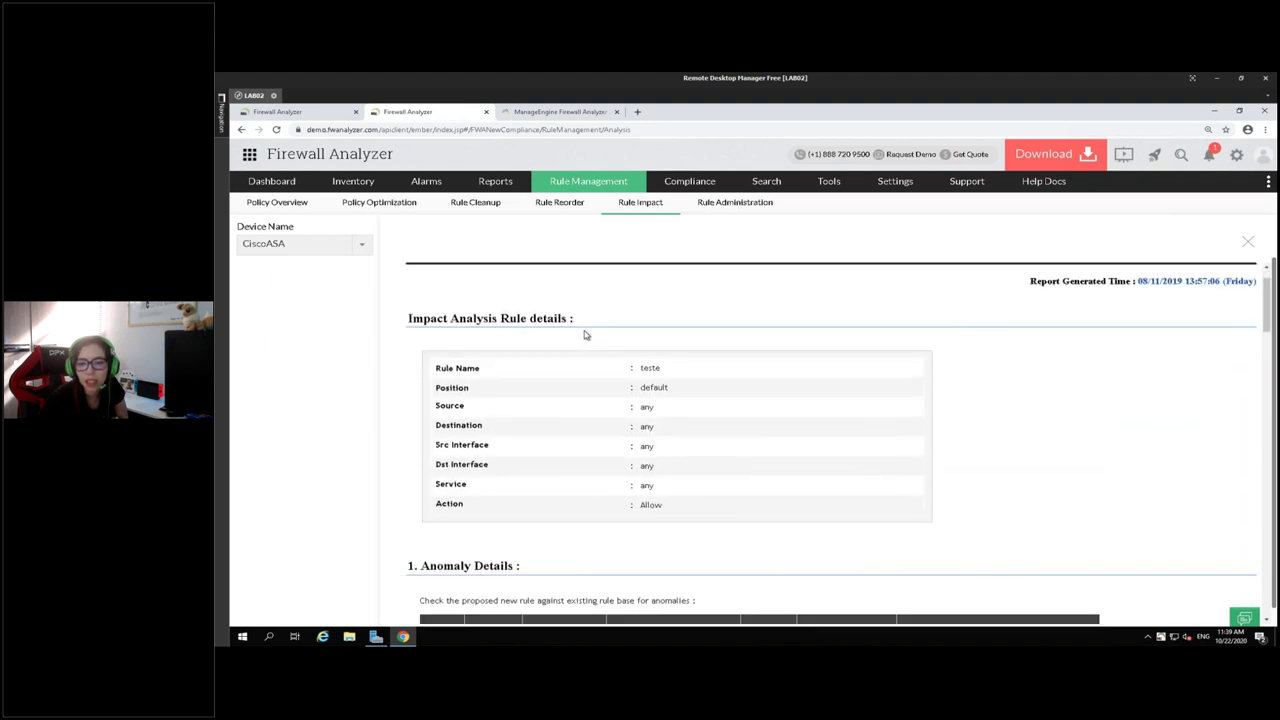
Examine the Anomaly Details section of the teste report, highlighting the shadow anomaly description and the rules involved.
{"action": "scroll", "coordinate": [577, 367], "scroll_direction": "down", "scroll_amount": 2}
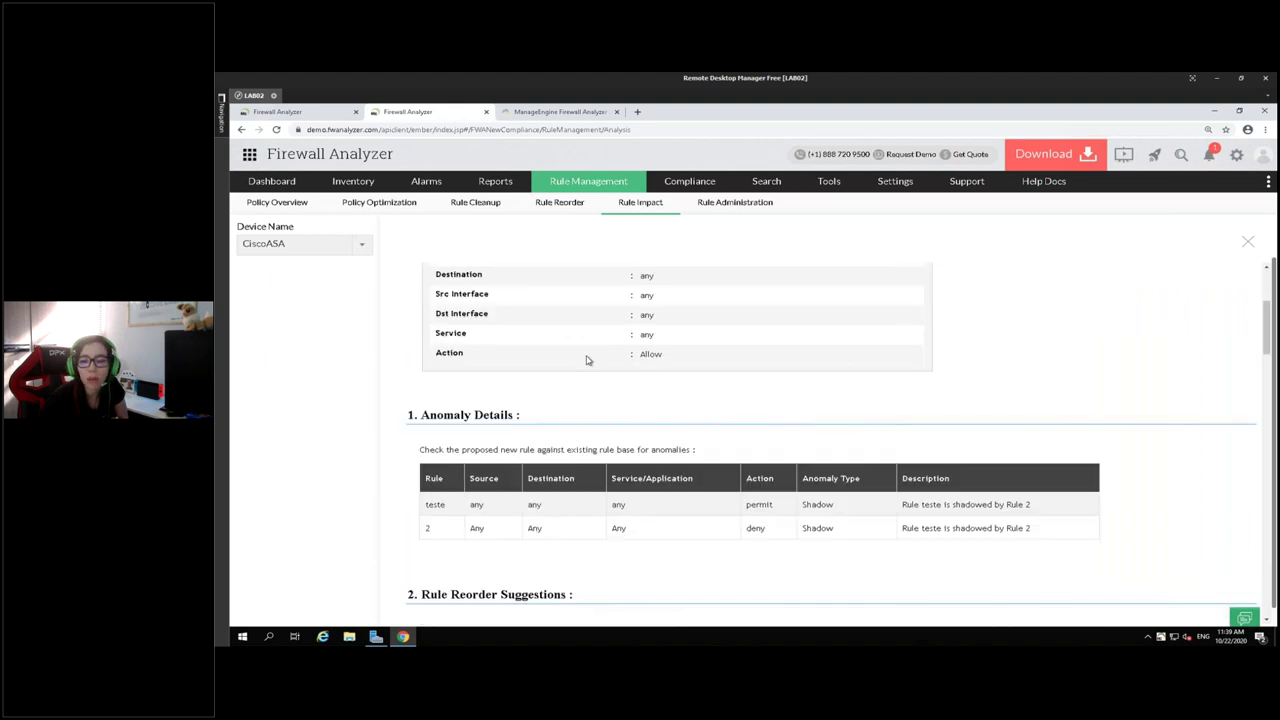
{"action": "scroll", "coordinate": [467, 388], "scroll_direction": "down", "scroll_amount": 1}
{"action": "left_click_drag", "start_coordinate": [429, 349], "coordinate": [697, 349]}
{"action": "scroll", "coordinate": [535, 381], "scroll_direction": "down", "scroll_amount": 1}
{"action": "left_click", "coordinate": [445, 298]}
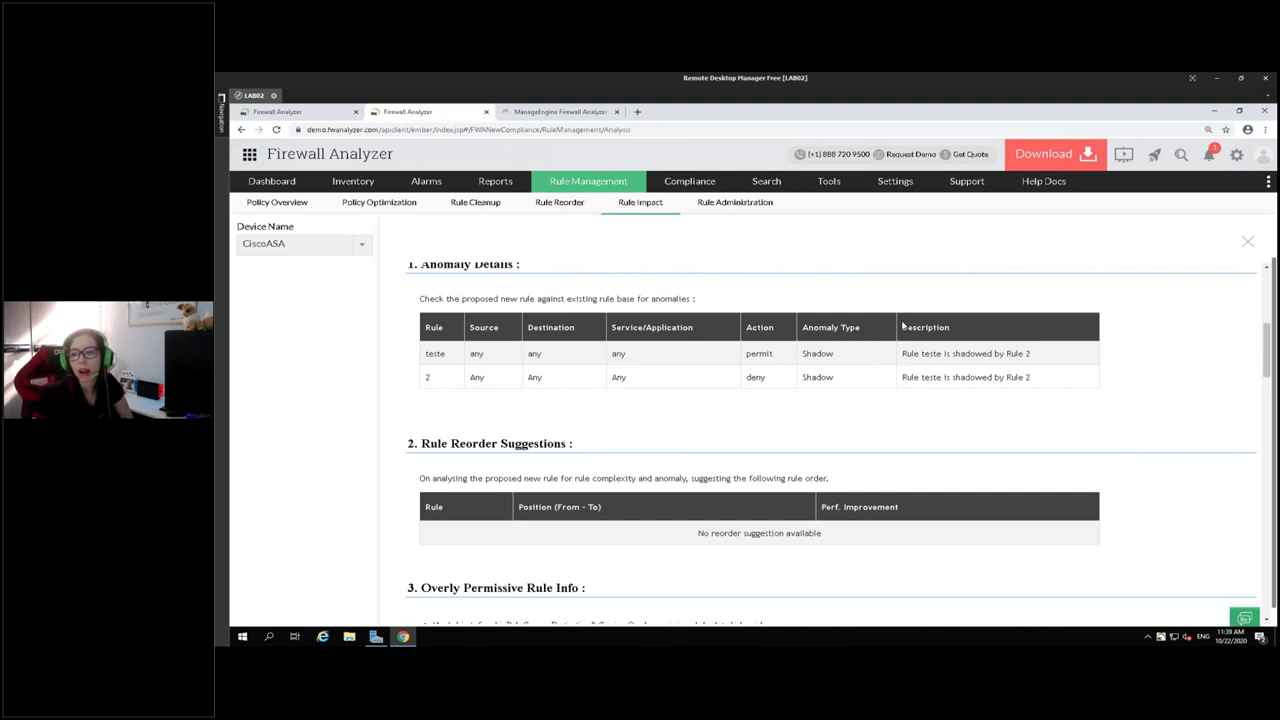
{"action": "mouse_move", "coordinate": [906, 353]}
{"action": "left_mouse_down"}
{"action": "mouse_move", "coordinate": [1017, 373]}
{"action": "mouse_move", "coordinate": [924, 362]}
{"action": "left_mouse_up"}
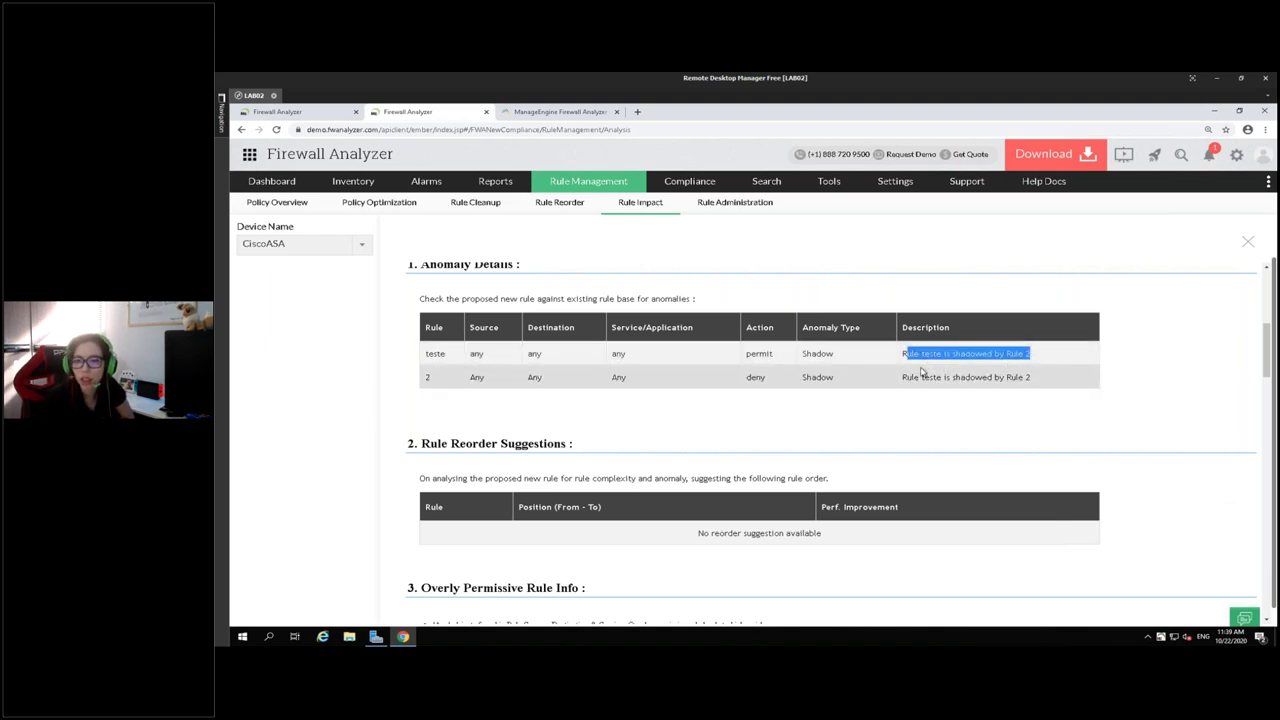
{"action": "double_click", "coordinate": [972, 353]}
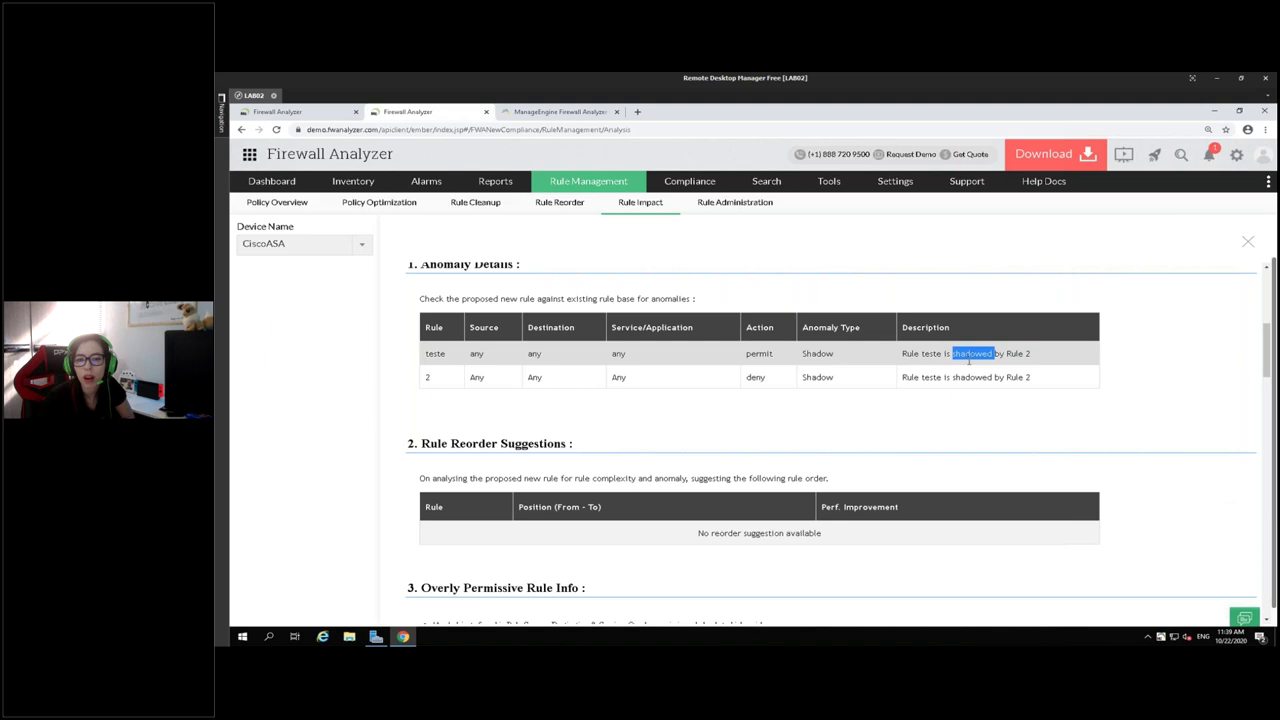
{"action": "left_click_drag", "start_coordinate": [428, 372], "coordinate": [597, 398]}
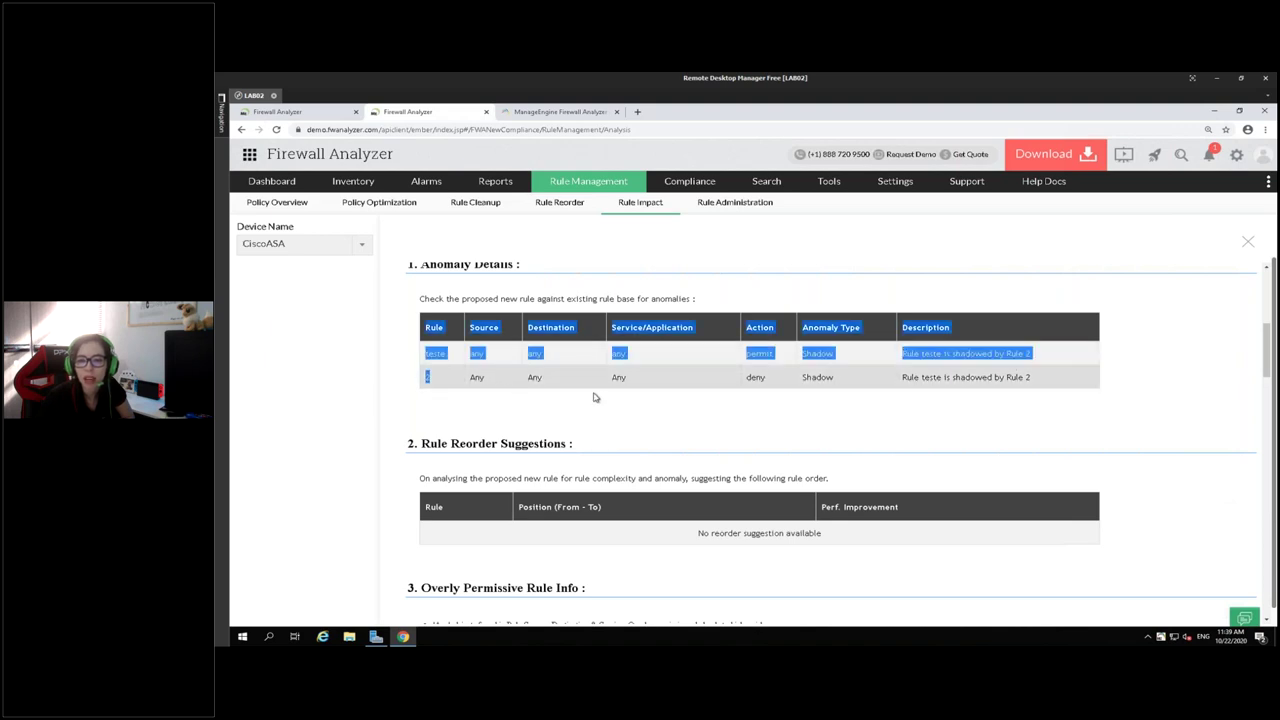
{"action": "left_click", "coordinate": [700, 401]}
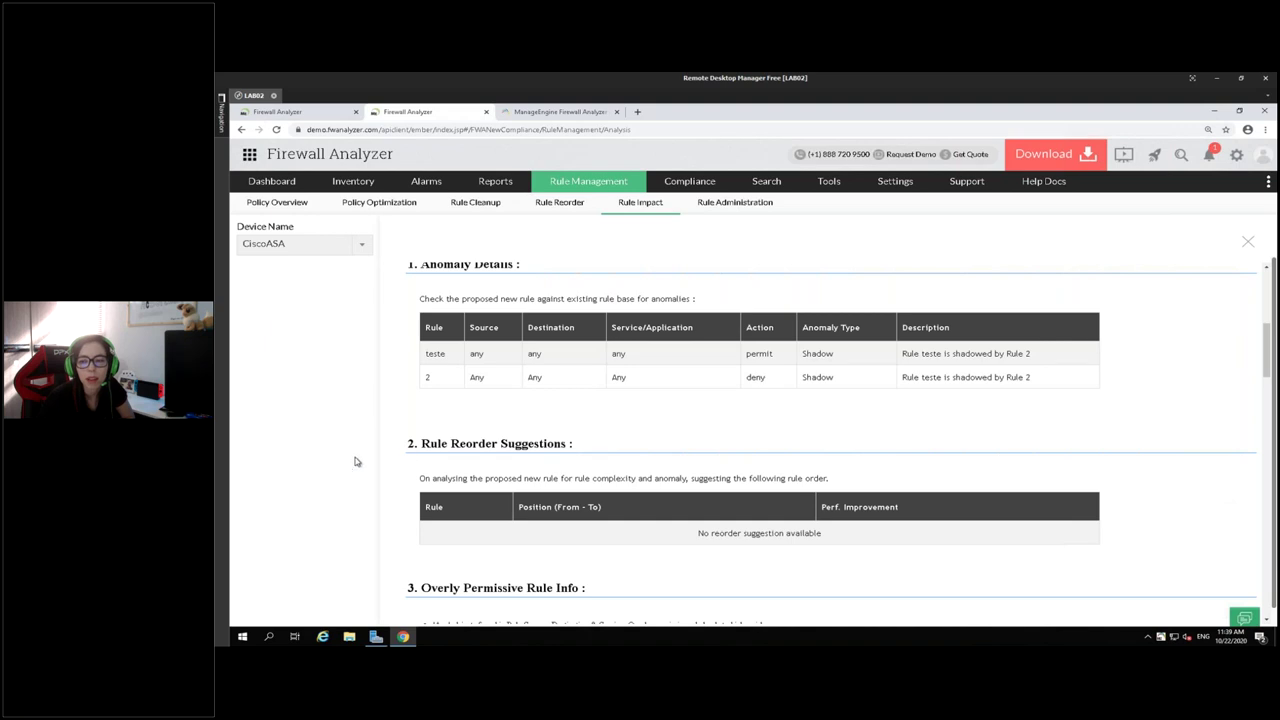
Look through the report's rule reorder suggestions, overly permissive rule info, security threats, blacklisted IP analysis and risky port info.
{"action": "scroll", "coordinate": [437, 411], "scroll_direction": "down", "scroll_amount": 3}
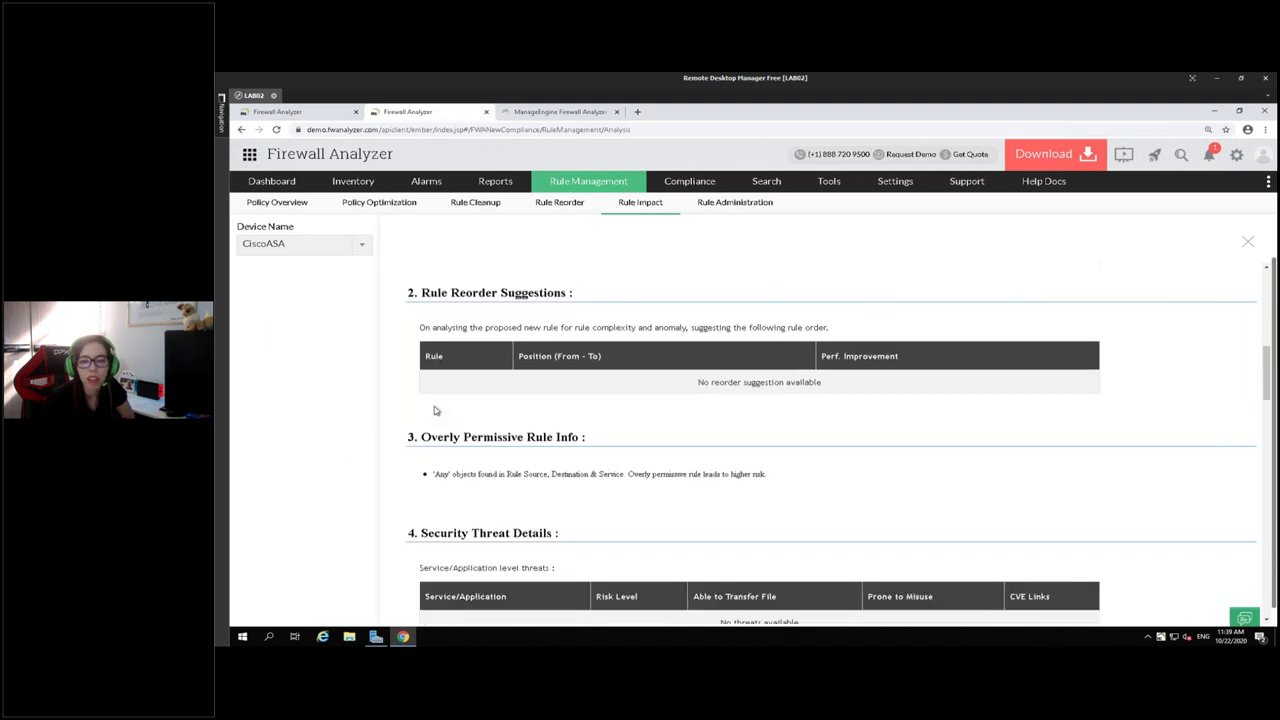
{"action": "scroll", "coordinate": [625, 415], "scroll_direction": "down", "scroll_amount": 2}
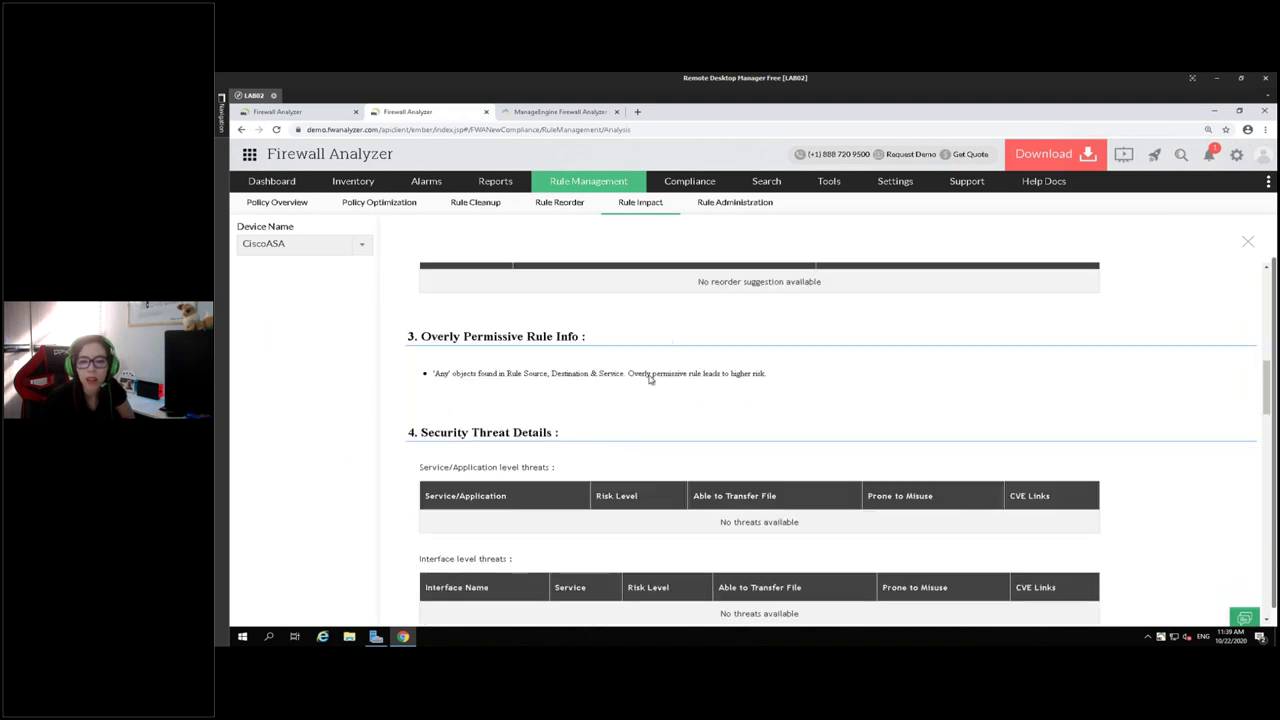
{"action": "scroll", "coordinate": [527, 427], "scroll_direction": "down", "scroll_amount": 1}
{"action": "scroll", "coordinate": [530, 403], "scroll_direction": "down", "scroll_amount": 2}
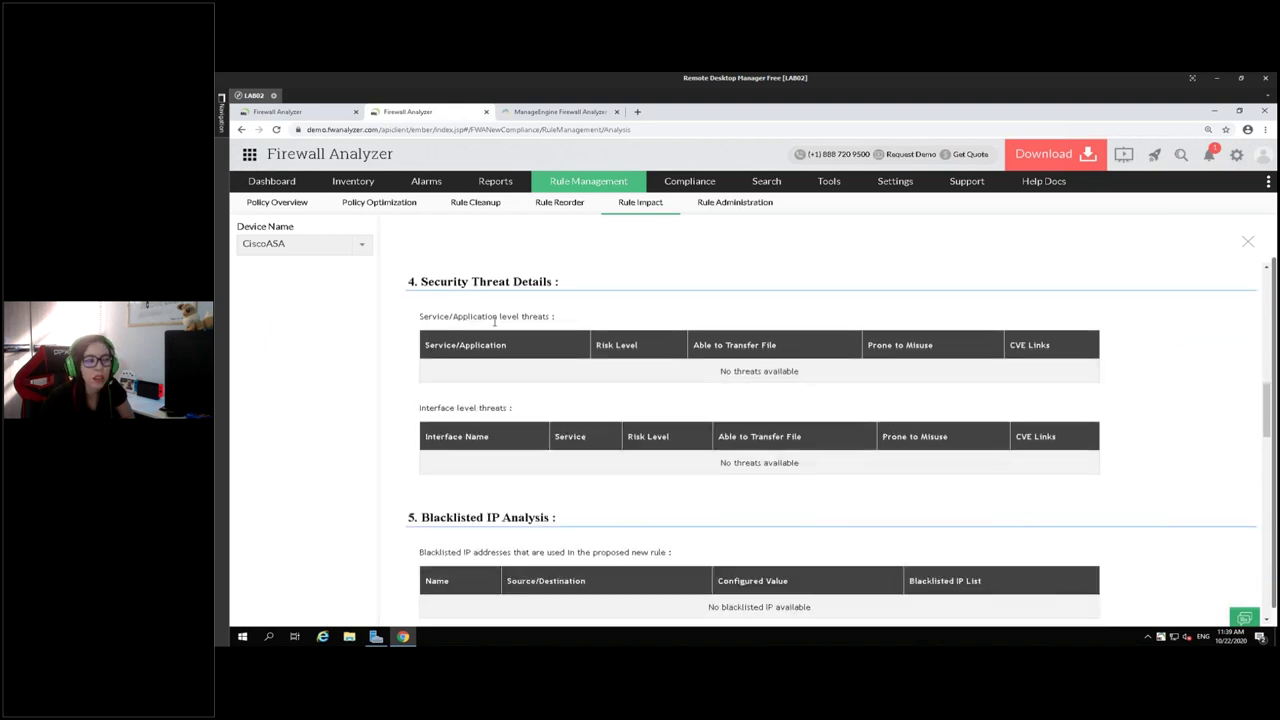
{"action": "scroll", "coordinate": [494, 321], "scroll_direction": "down", "scroll_amount": 10}
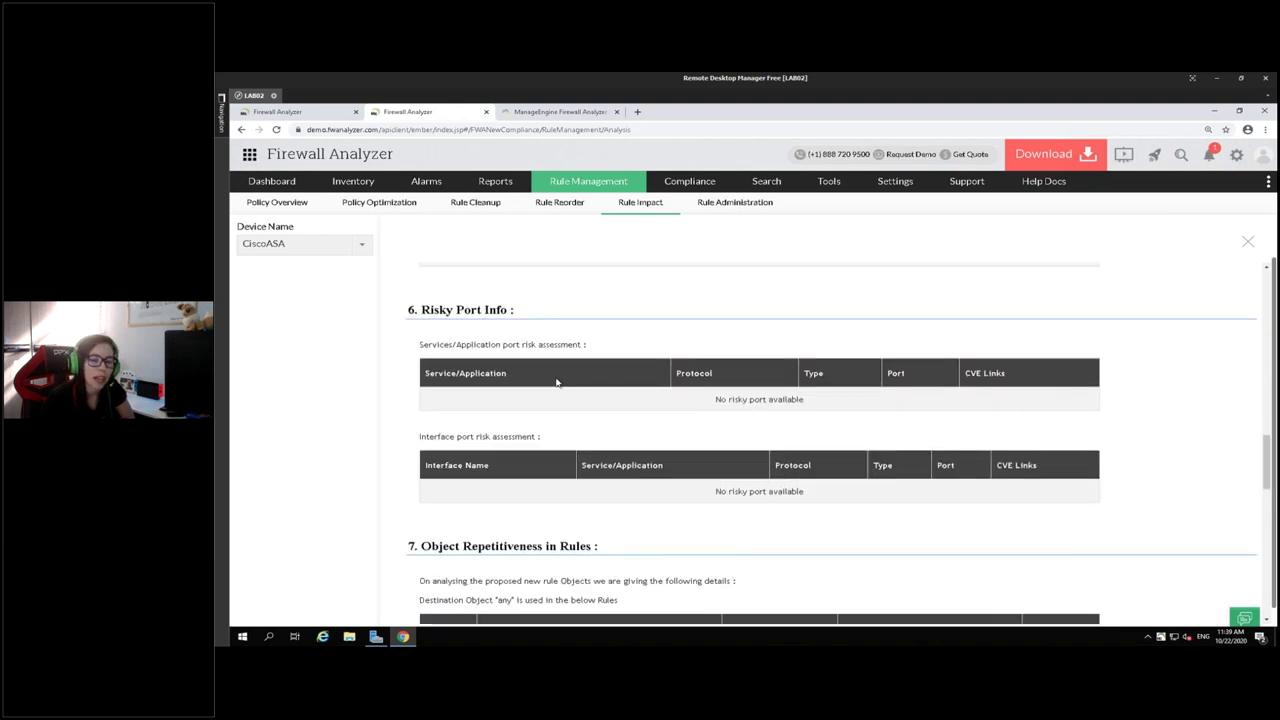
Examine the Object Repetitiveness in Rules section and return to the beginning of the teste report.
{"action": "scroll", "coordinate": [494, 321], "scroll_direction": "down", "scroll_amount": 3}
{"action": "scroll", "coordinate": [494, 321], "scroll_direction": "up", "scroll_amount": 2}
{"action": "left_click_drag", "start_coordinate": [438, 295], "coordinate": [555, 300]}
{"action": "left_click", "coordinate": [627, 326]}
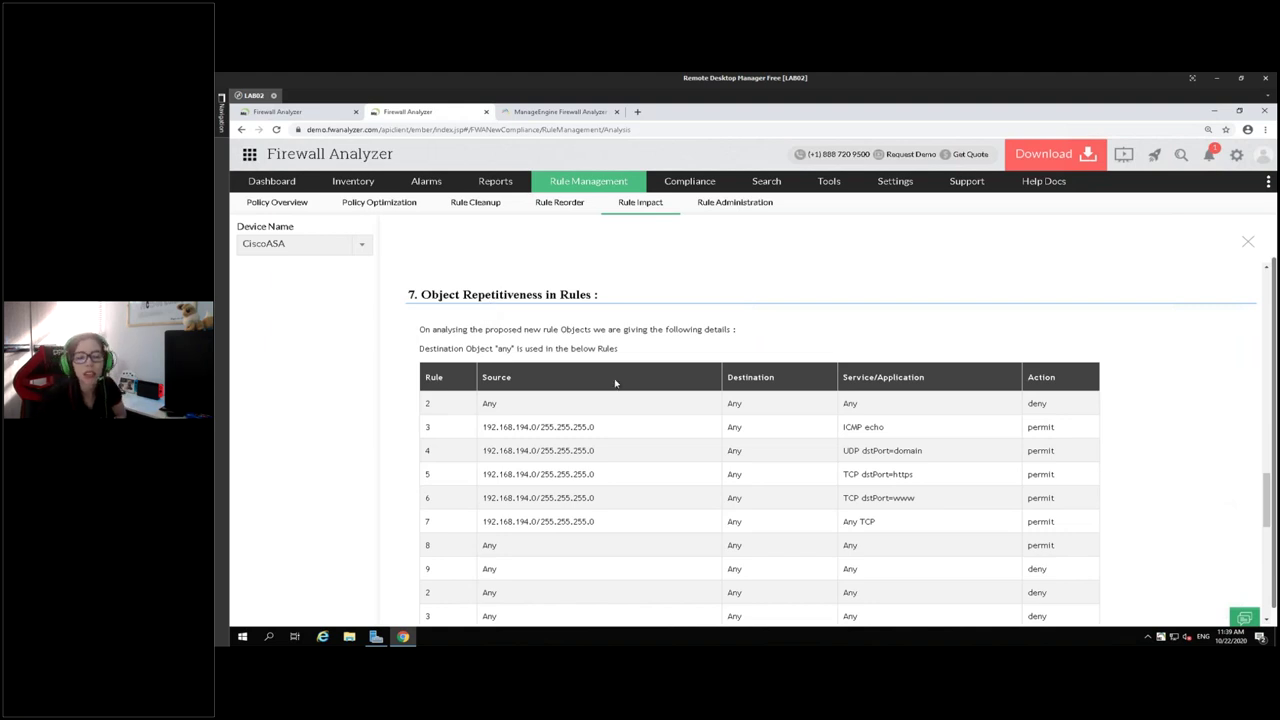
{"action": "scroll", "coordinate": [626, 370], "scroll_direction": "down", "scroll_amount": 4}
{"action": "scroll", "coordinate": [628, 364], "scroll_direction": "down", "scroll_amount": 1}
{"action": "scroll", "coordinate": [628, 364], "scroll_direction": "up", "scroll_amount": 5}
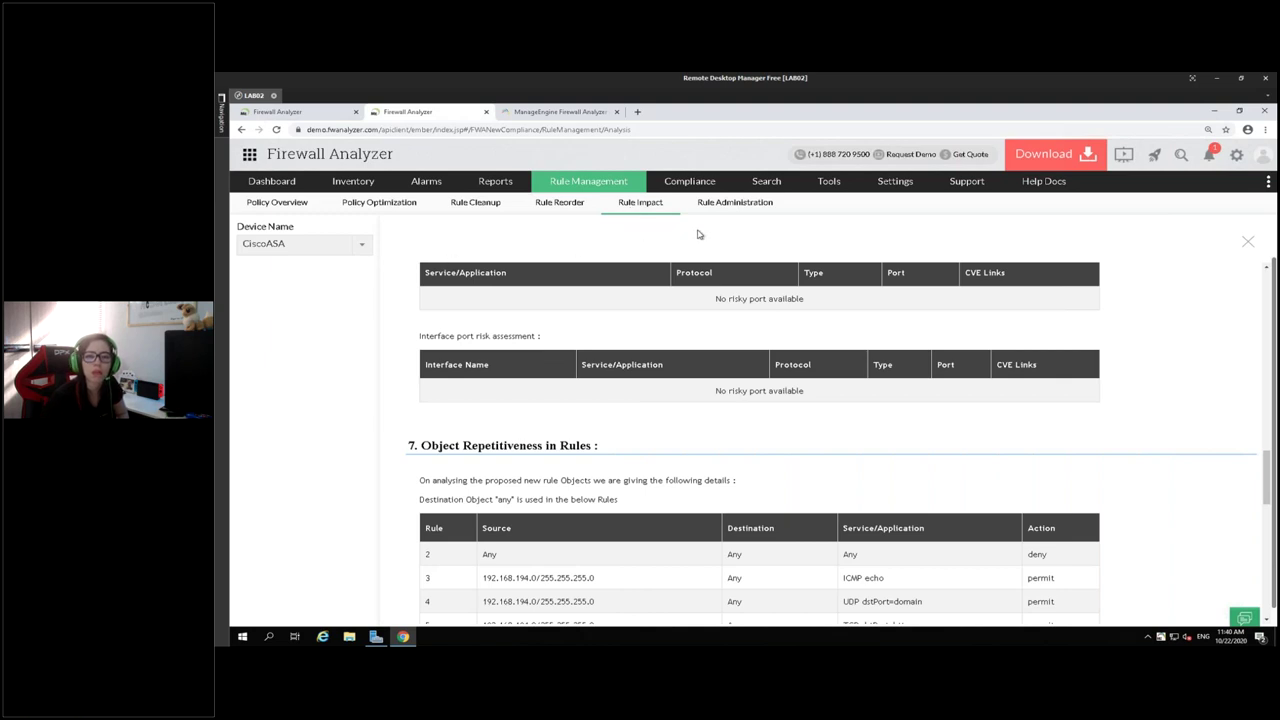
{"action": "scroll", "coordinate": [593, 402], "scroll_direction": "up", "scroll_amount": 3}
{"action": "scroll", "coordinate": [593, 402], "scroll_direction": "up", "scroll_amount": 10}
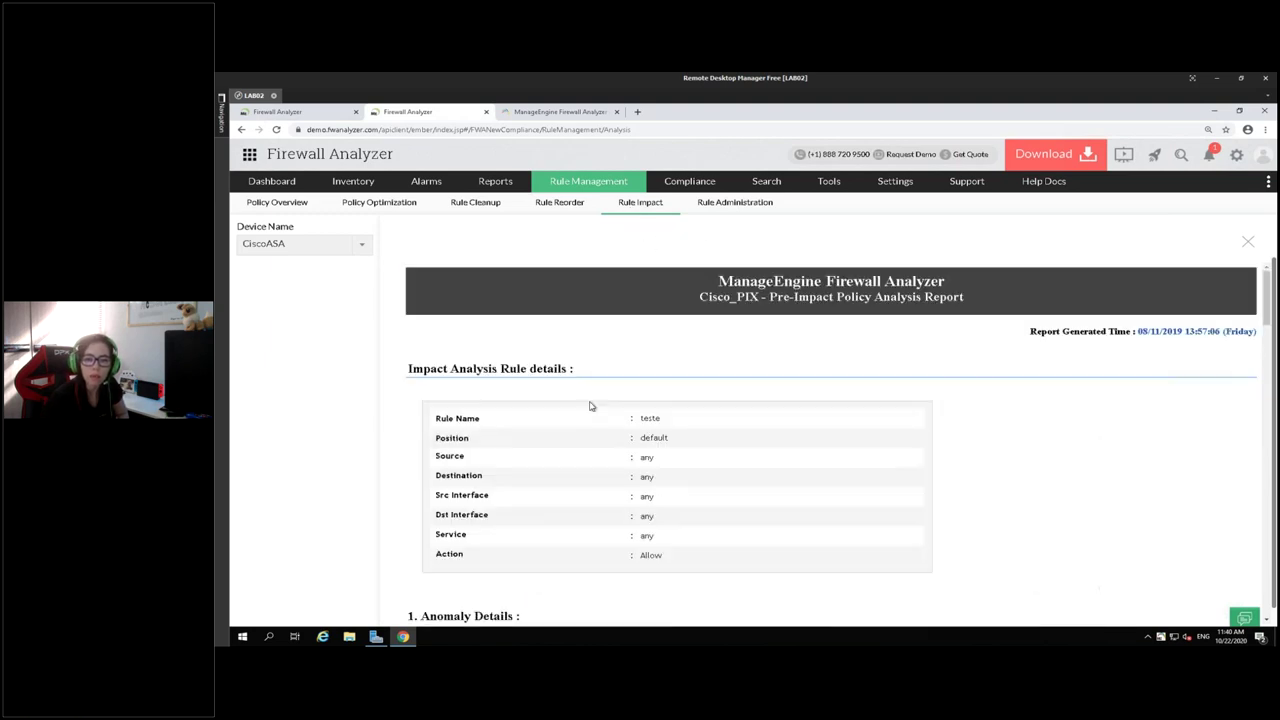
Open Rule Administration, read how to get its permission, and browse the preview images up to Review & Push, ending on Security Rules.
{"action": "left_click", "coordinate": [732, 205]}
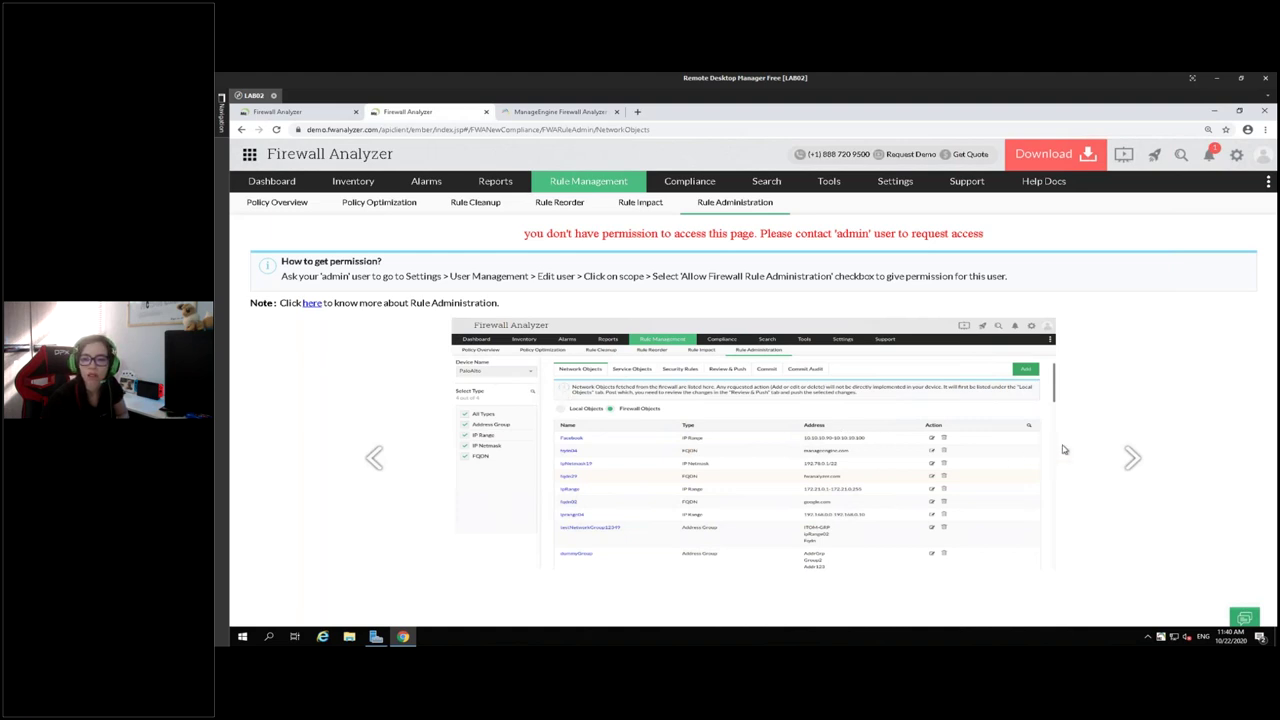
{"action": "left_click", "coordinate": [1133, 457]}
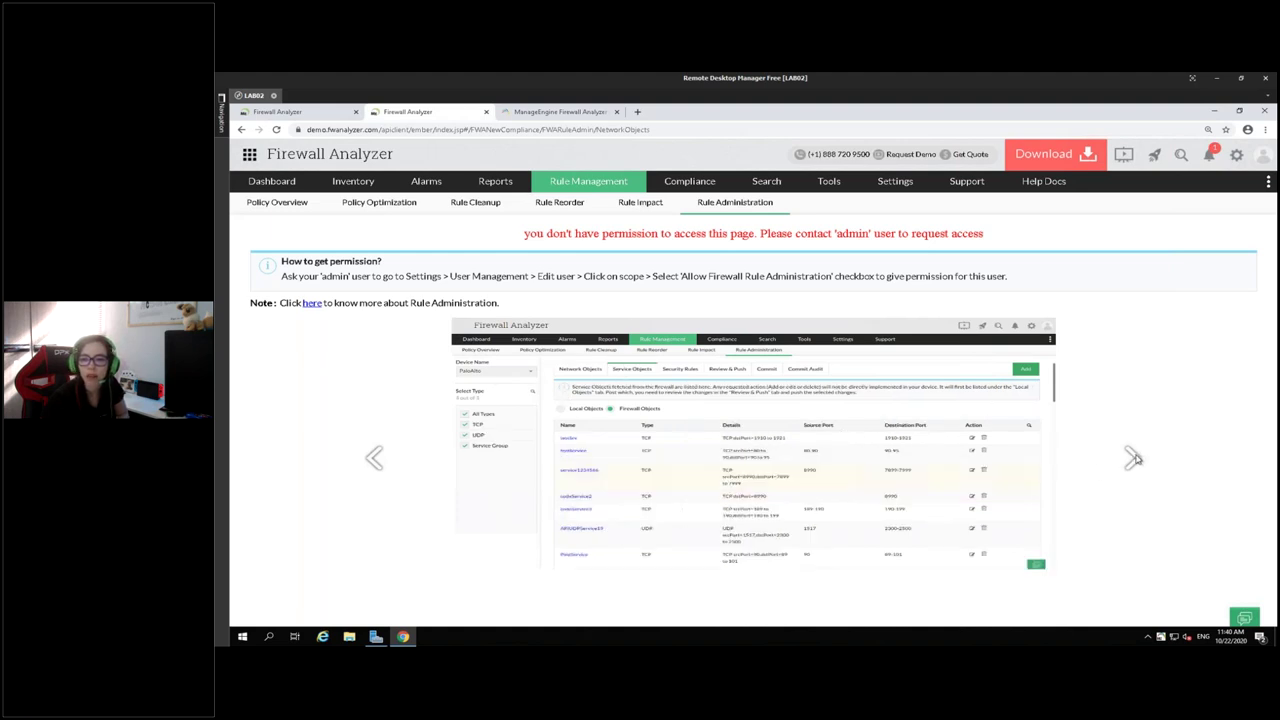
{"action": "left_click", "coordinate": [1133, 457]}
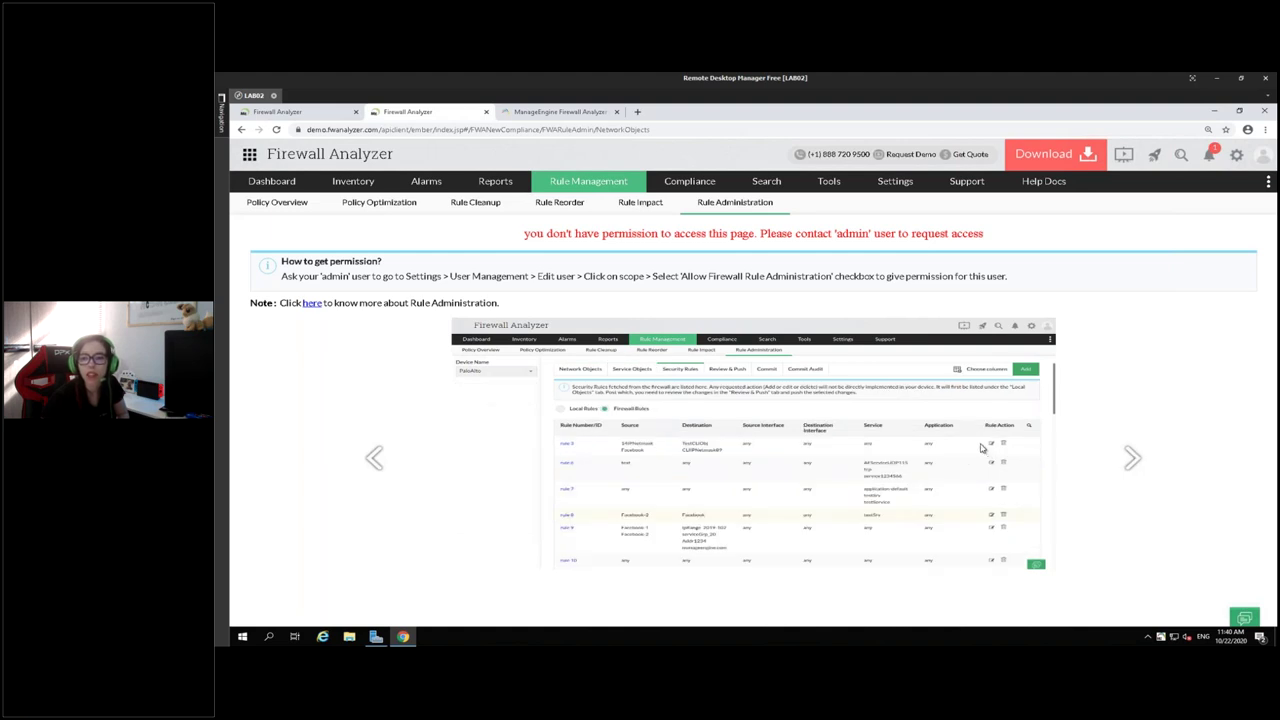
{"action": "left_click_drag", "start_coordinate": [690, 278], "coordinate": [827, 280]}
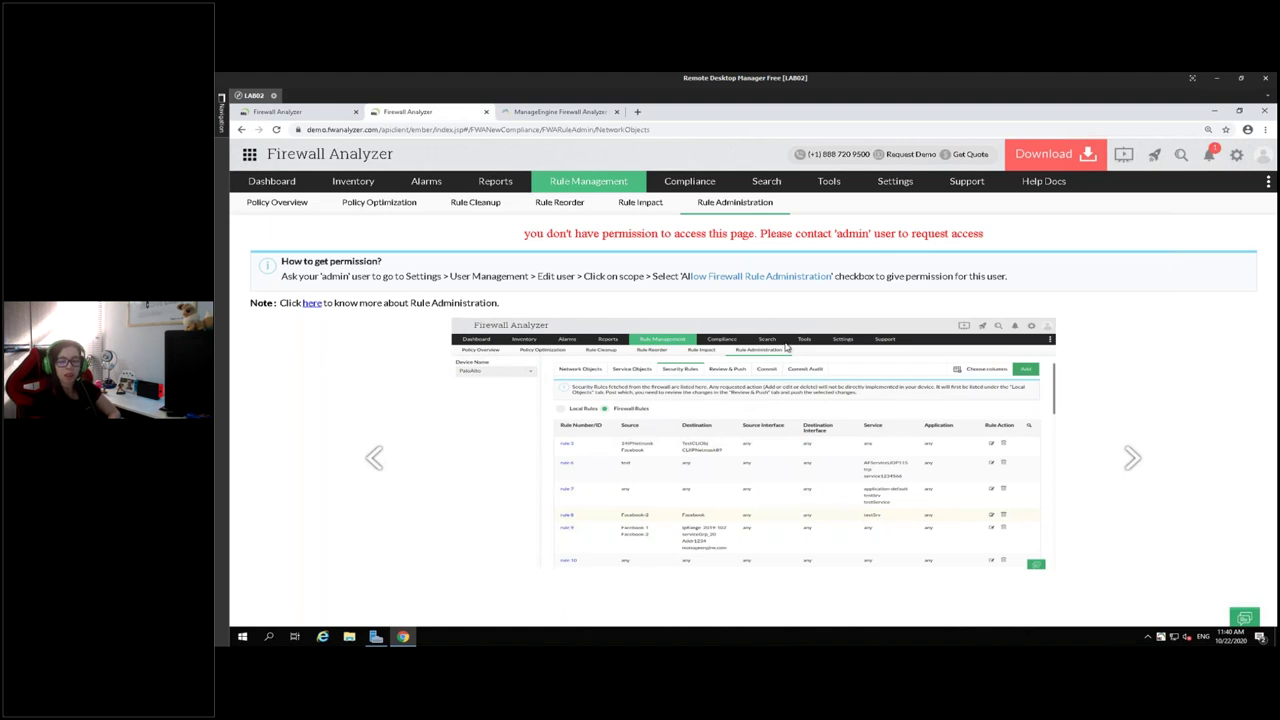
{"action": "left_click", "coordinate": [1132, 458]}
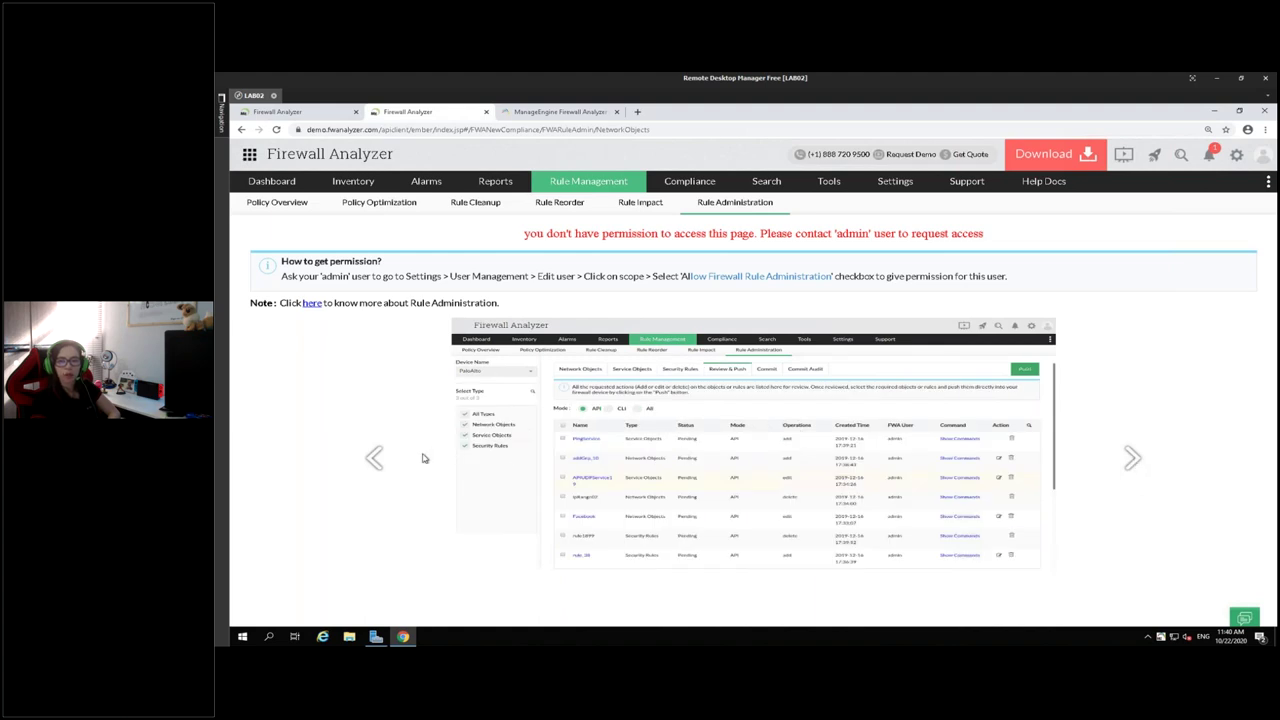
{"action": "left_click", "coordinate": [374, 459]}
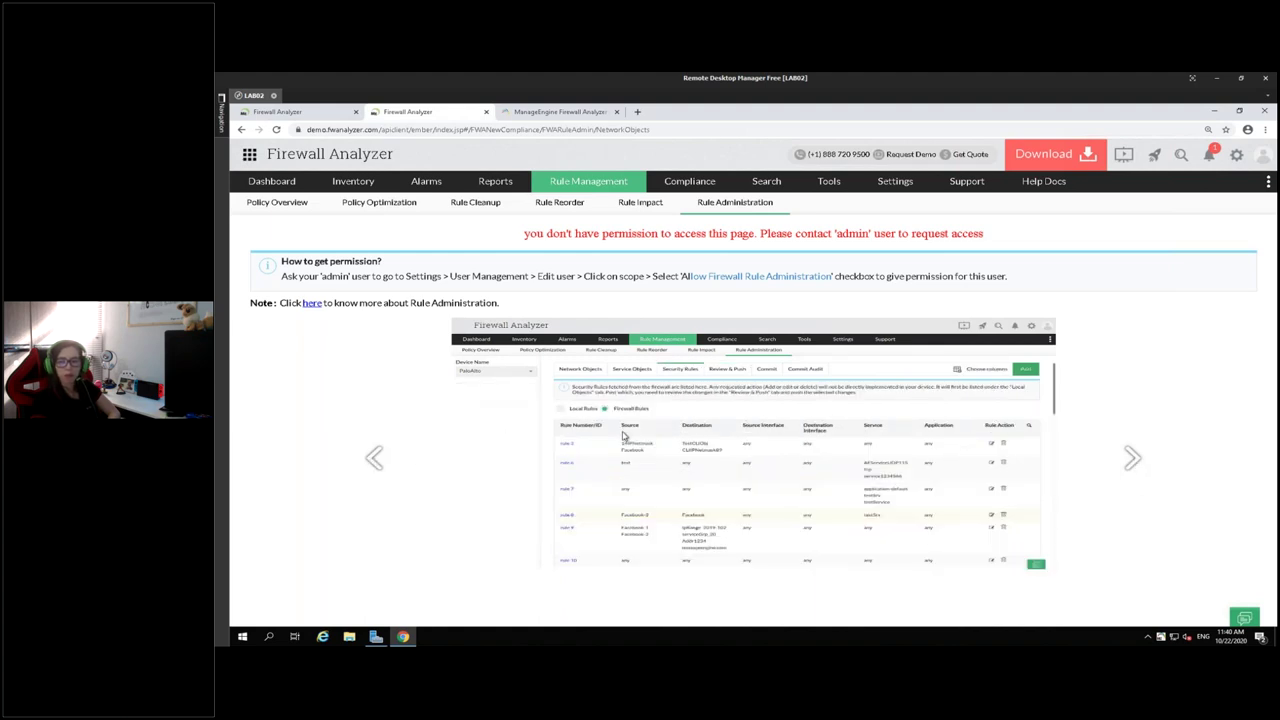
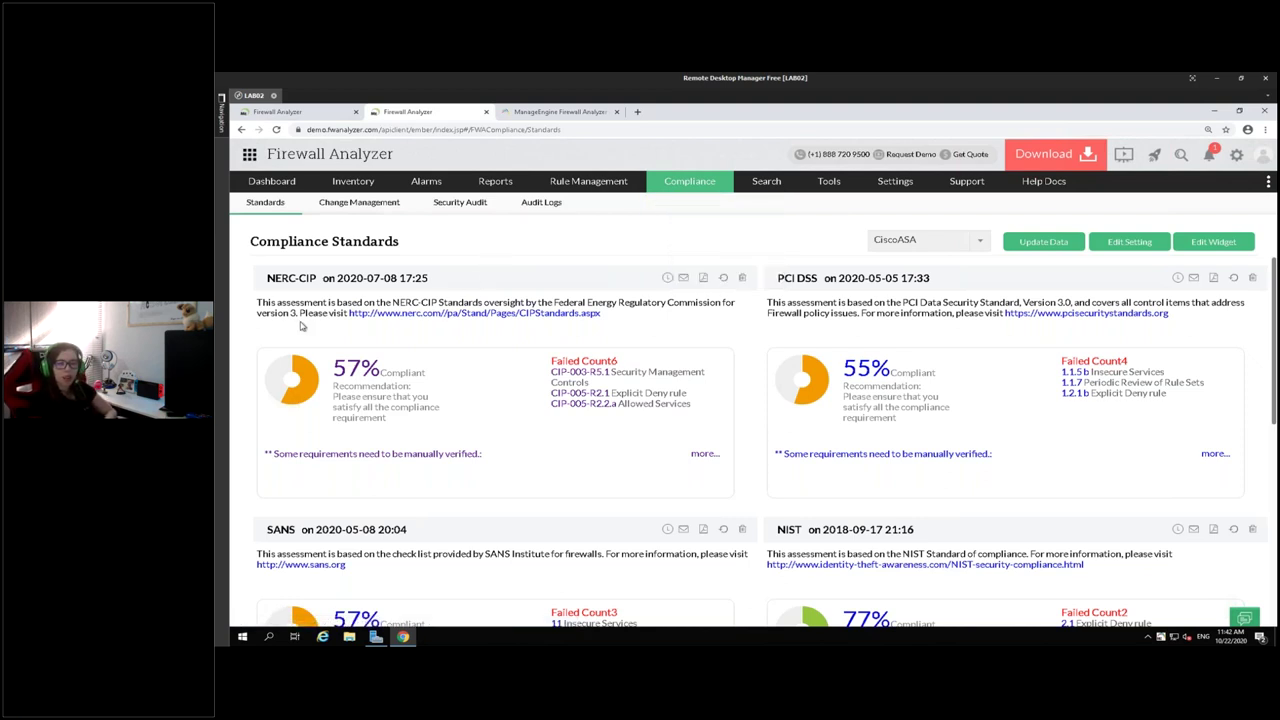
Look through CiscoASA's Compliance Standards, including the NERC-CIP, PCI DSS, SANS, NIST and ISO assessments.
{"action": "scroll", "coordinate": [498, 496], "scroll_direction": "down", "scroll_amount": 3}
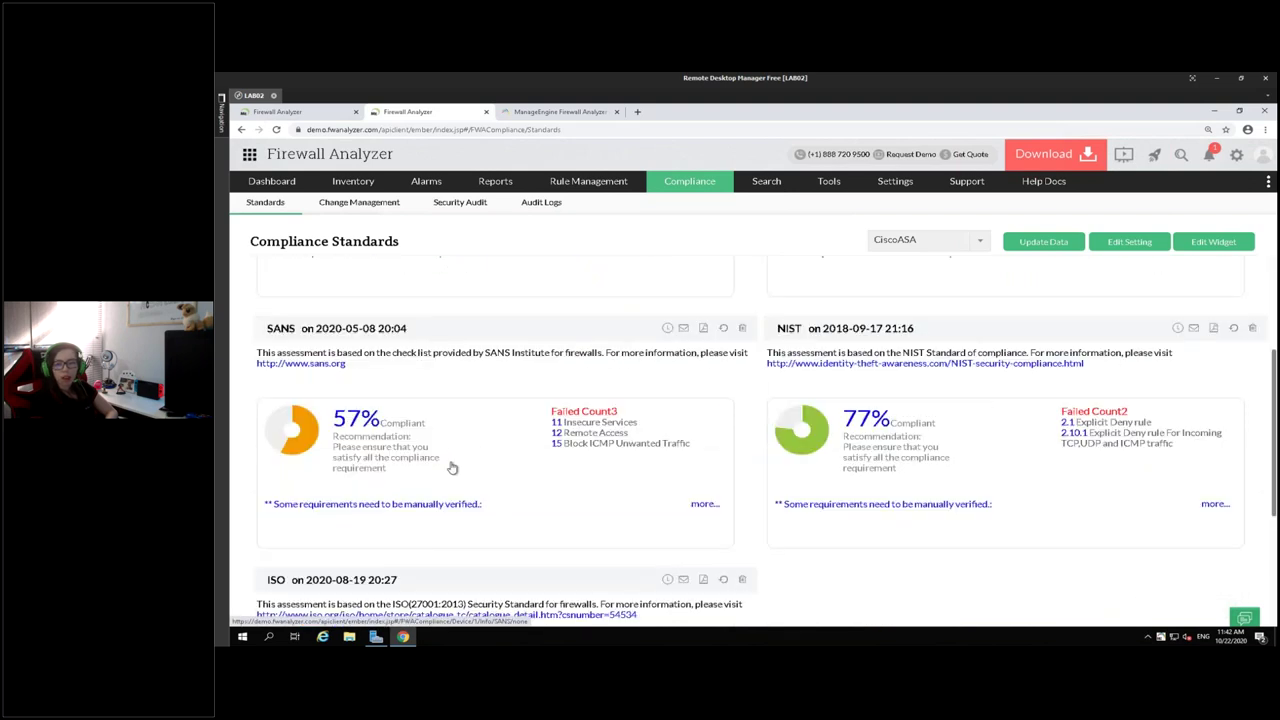
{"action": "scroll", "coordinate": [451, 468], "scroll_direction": "down", "scroll_amount": 4}
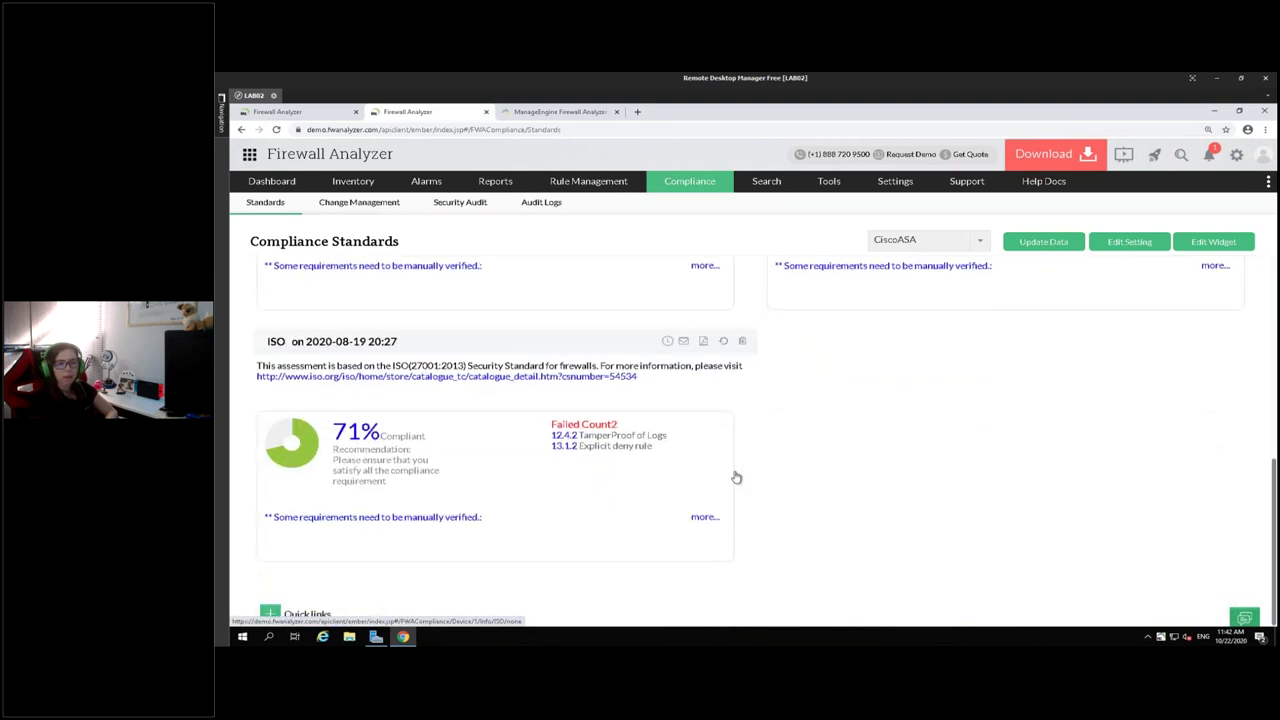
{"action": "scroll", "coordinate": [507, 446], "scroll_direction": "up", "scroll_amount": 2}
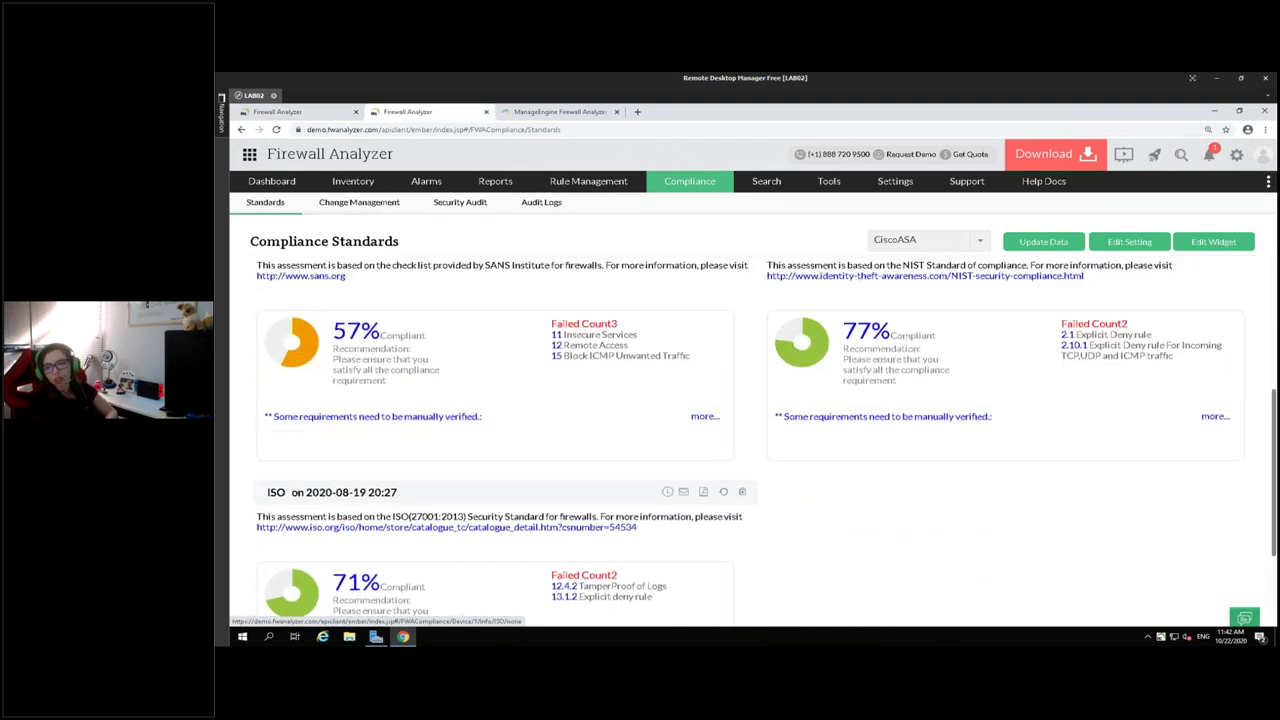
Check the firewall device choices, keep CiscoASA, and open its detailed SANS compliance report.
{"action": "scroll", "coordinate": [517, 480], "scroll_direction": "up", "scroll_amount": 1}
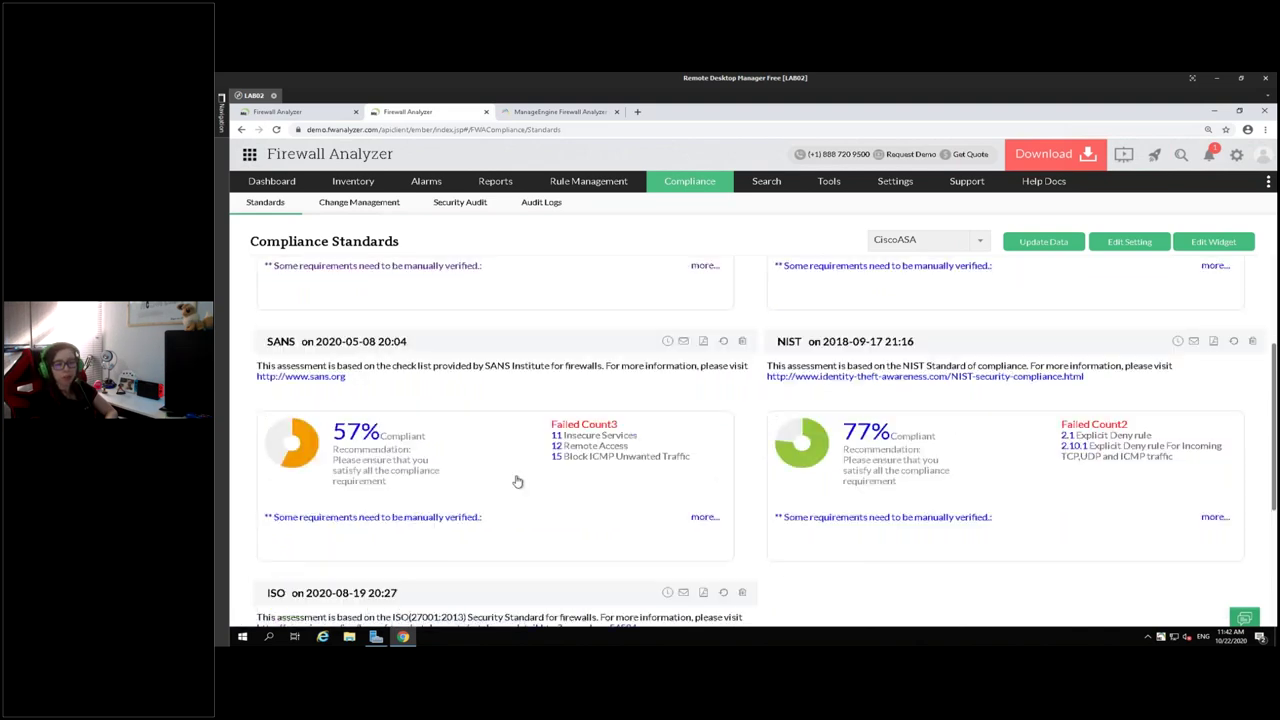
{"action": "scroll", "coordinate": [538, 424], "scroll_direction": "down", "scroll_amount": 1}
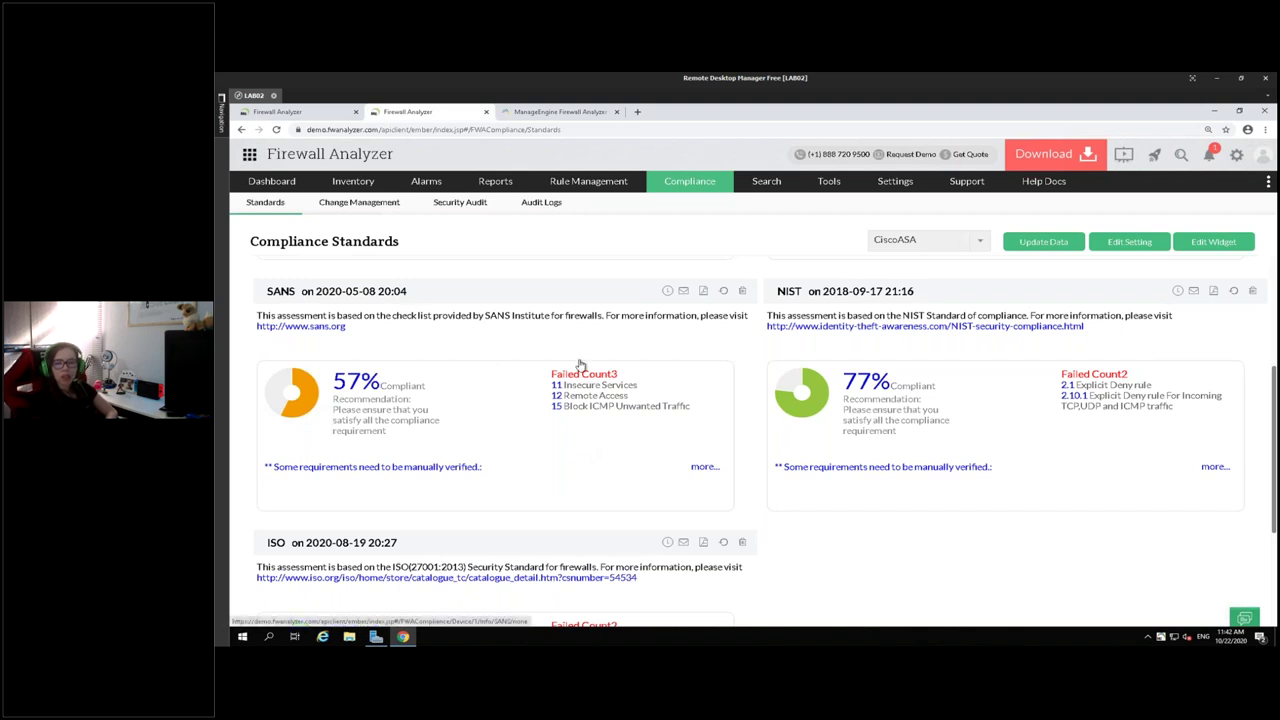
{"action": "left_click", "coordinate": [925, 240]}
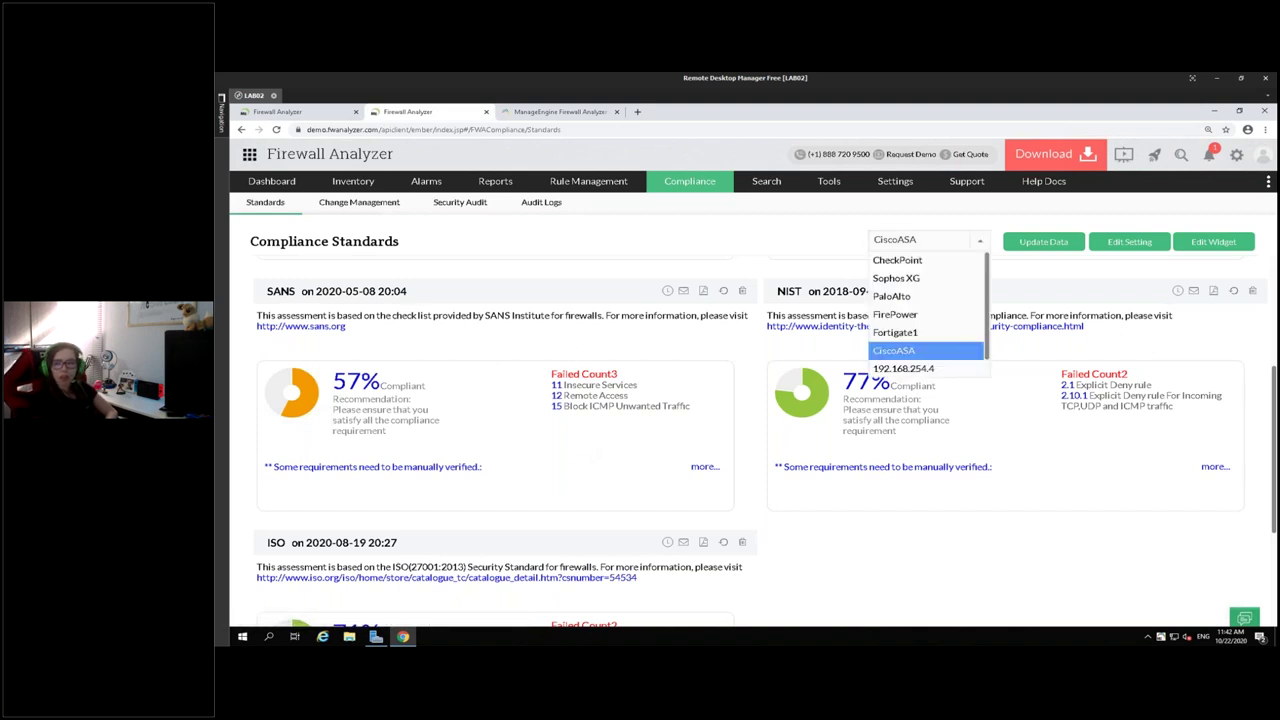
{"action": "left_click", "coordinate": [753, 256]}
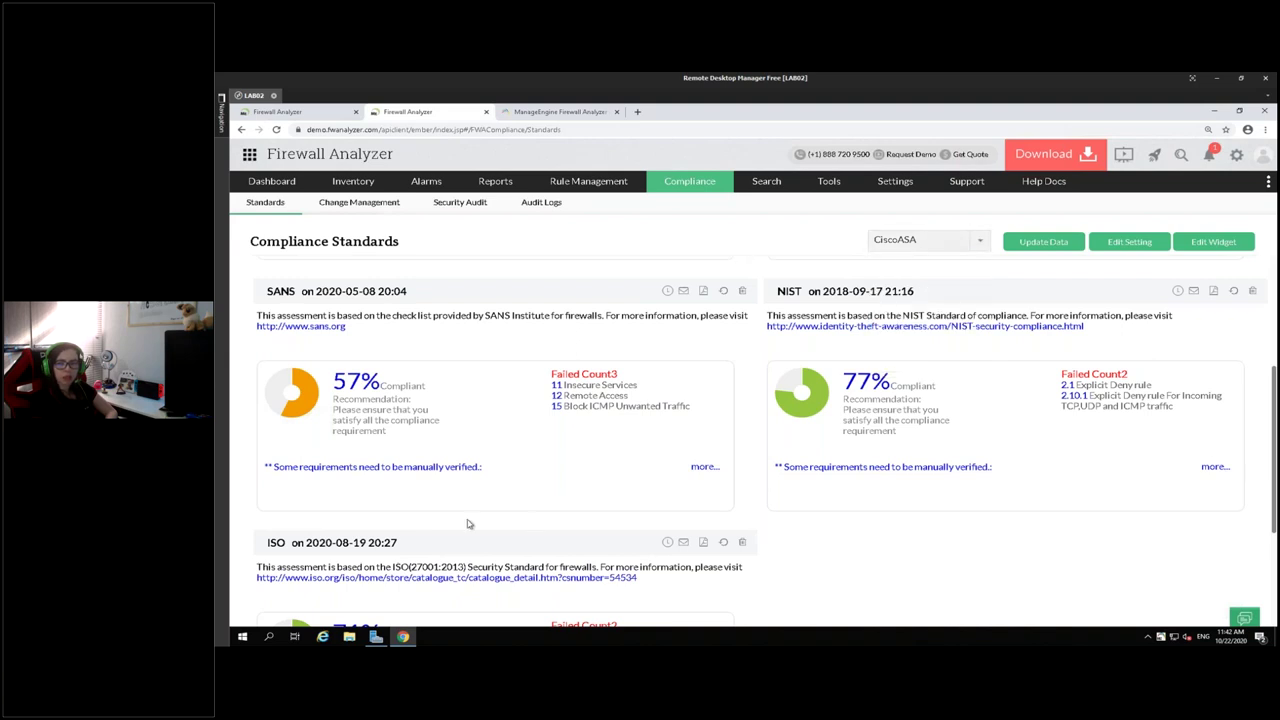
{"action": "left_click", "coordinate": [725, 422]}
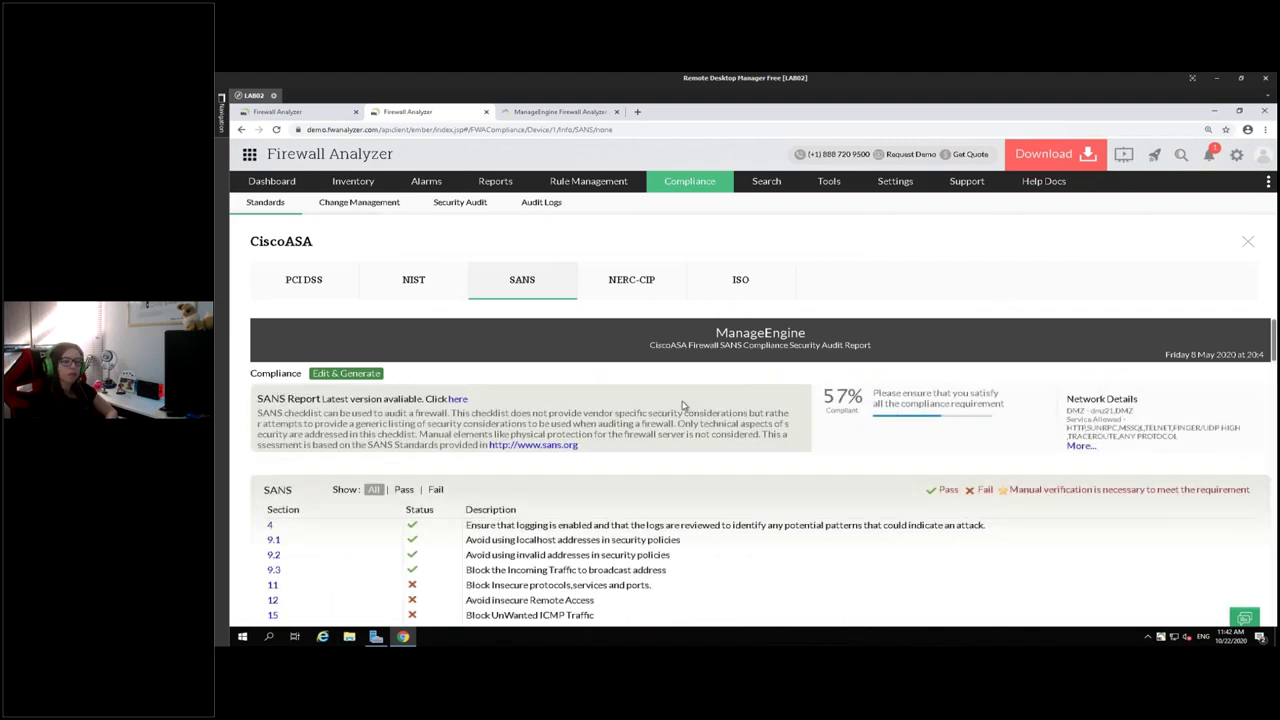
Examine section 4 of the SANS report, covering the firewall's logging requirement and its detail line.
{"action": "scroll", "coordinate": [645, 428], "scroll_direction": "down", "scroll_amount": 2}
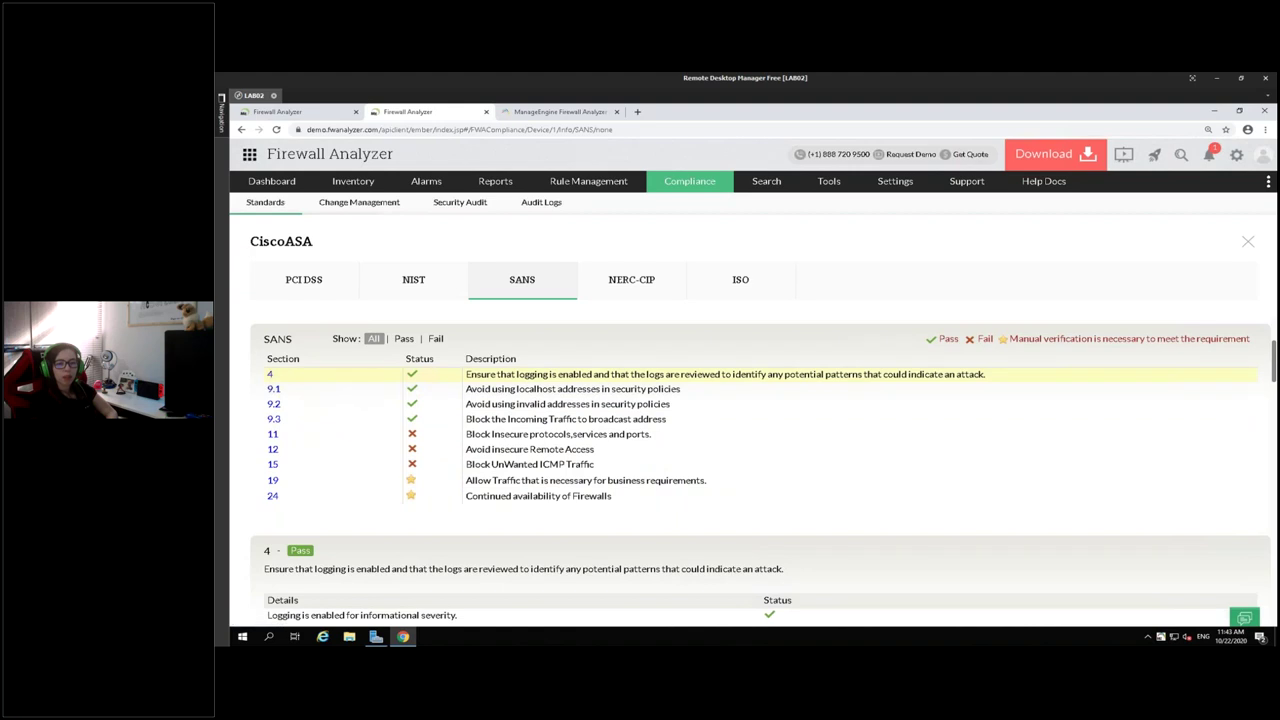
{"action": "left_click", "coordinate": [269, 376]}
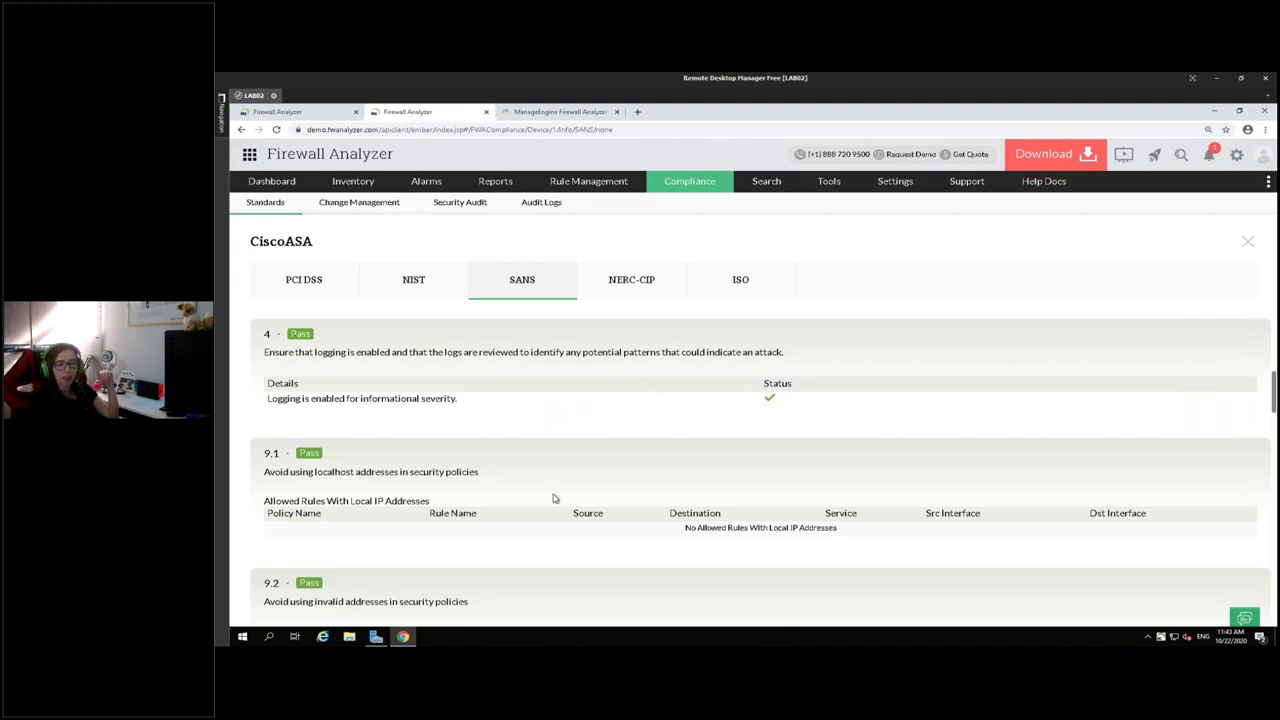
{"action": "scroll", "coordinate": [353, 444], "scroll_direction": "down", "scroll_amount": 1}
{"action": "left_click_drag", "start_coordinate": [268, 349], "coordinate": [461, 354]}
{"action": "left_click", "coordinate": [520, 391]}
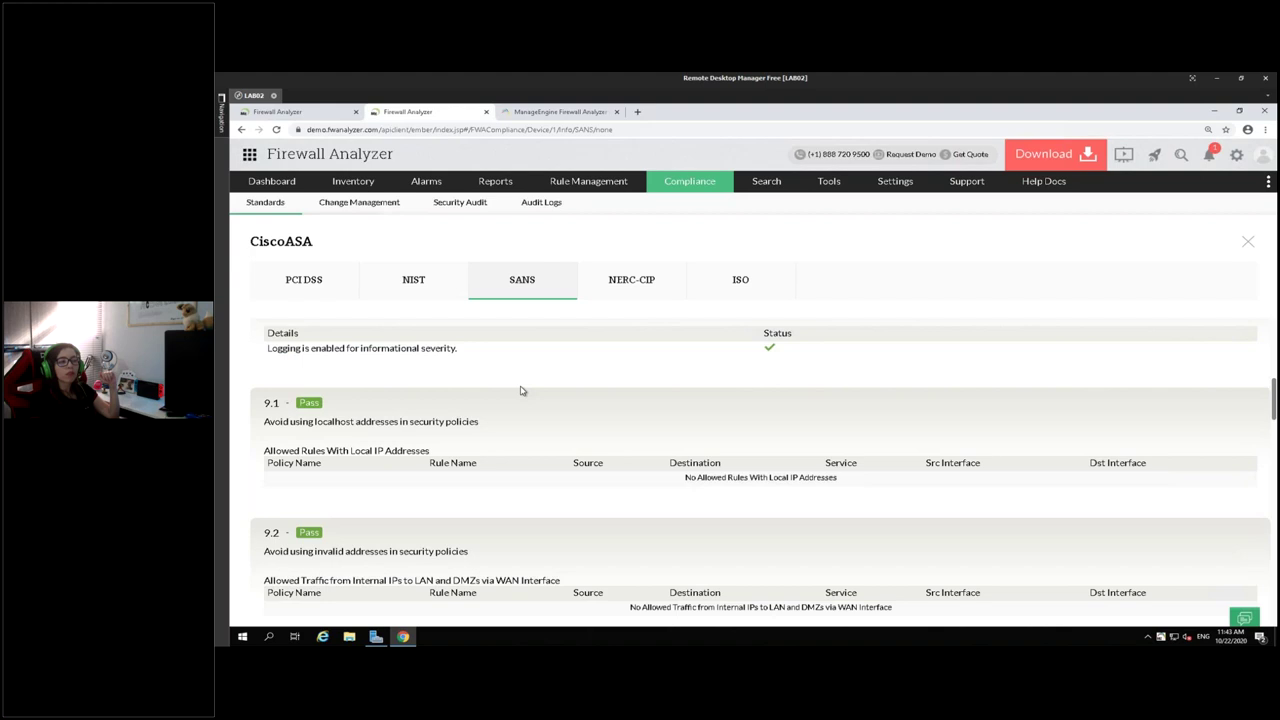
{"action": "scroll", "coordinate": [517, 425], "scroll_direction": "up", "scroll_amount": 3}
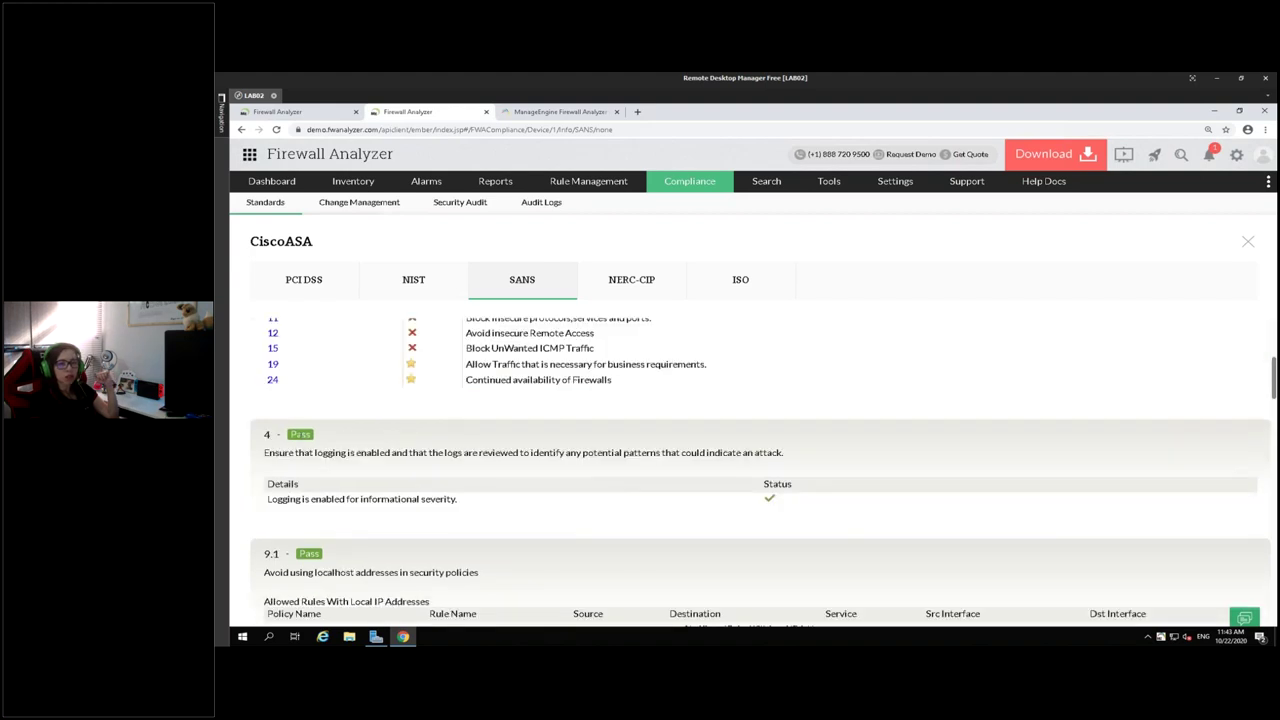
{"action": "scroll", "coordinate": [266, 455], "scroll_direction": "down", "scroll_amount": 1}
{"action": "left_click_drag", "start_coordinate": [266, 404], "coordinate": [750, 408]}
{"action": "left_click_drag", "start_coordinate": [268, 451], "coordinate": [452, 453]}
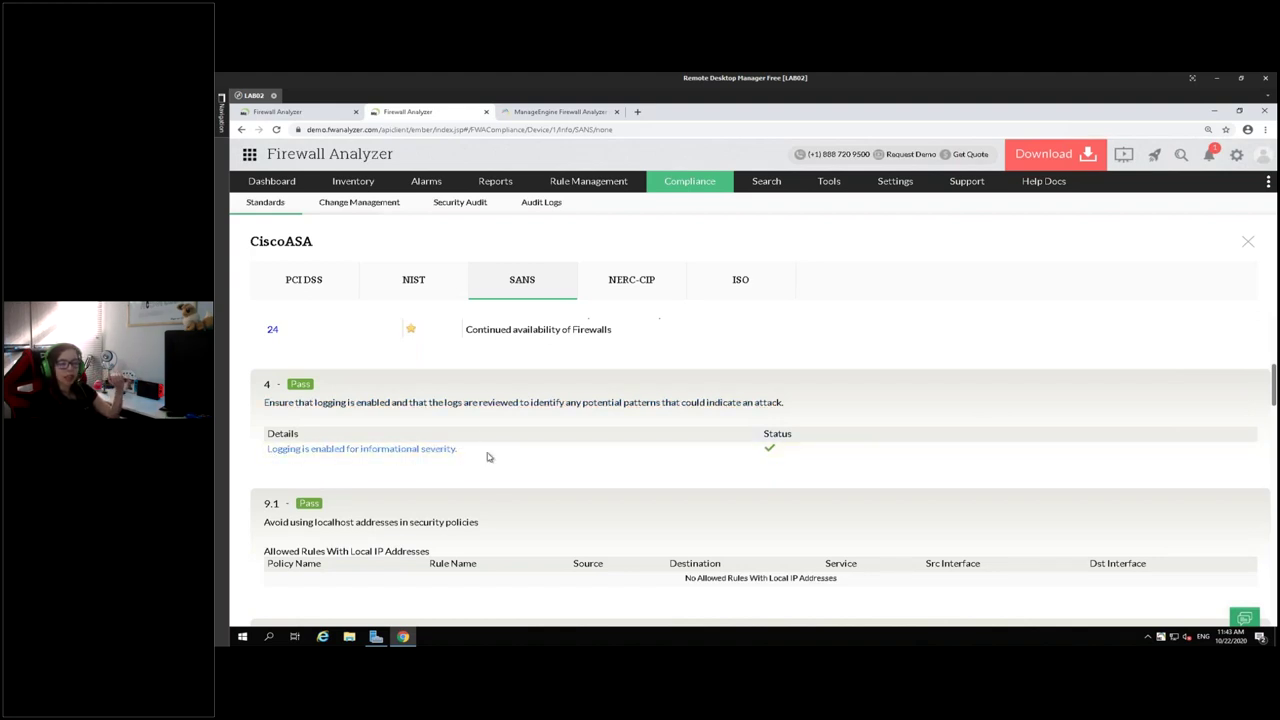
{"action": "scroll", "coordinate": [340, 440], "scroll_direction": "down", "scroll_amount": 1}
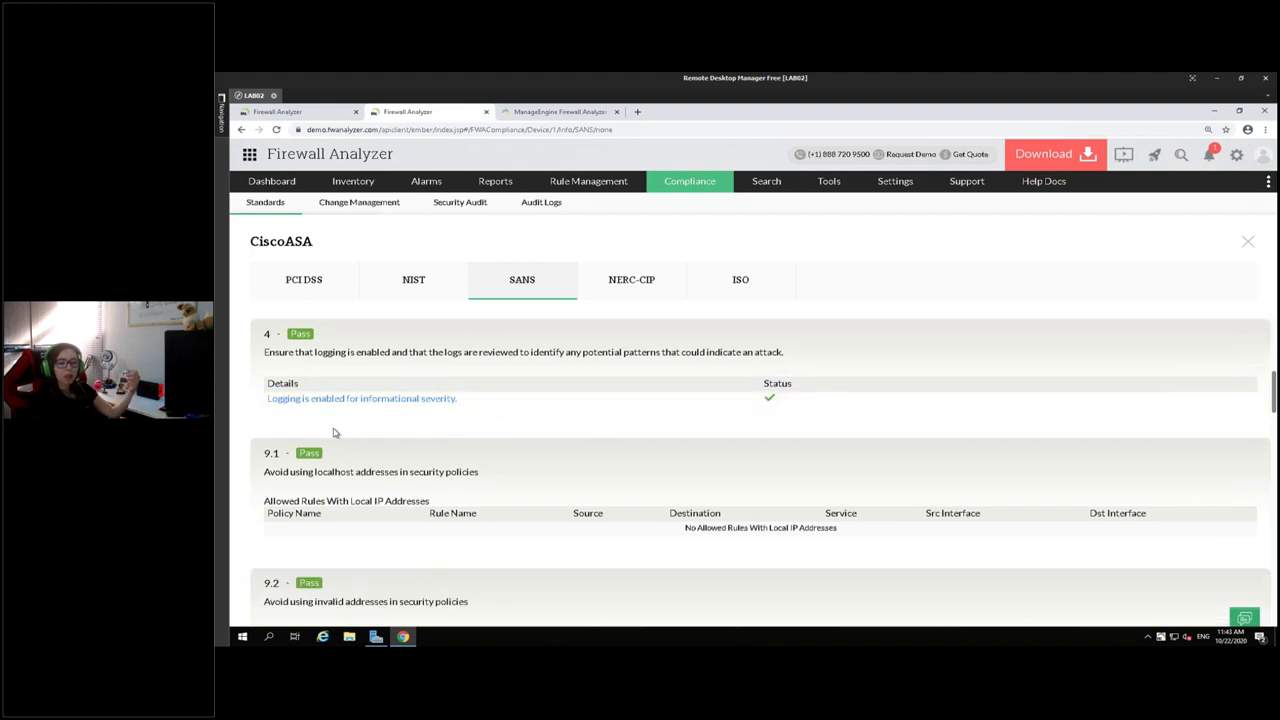
Review SANS sections 9.1 and 9.2 on localhost and invalid addresses in security policies.
{"action": "scroll", "coordinate": [376, 594], "scroll_direction": "down", "scroll_amount": 1}
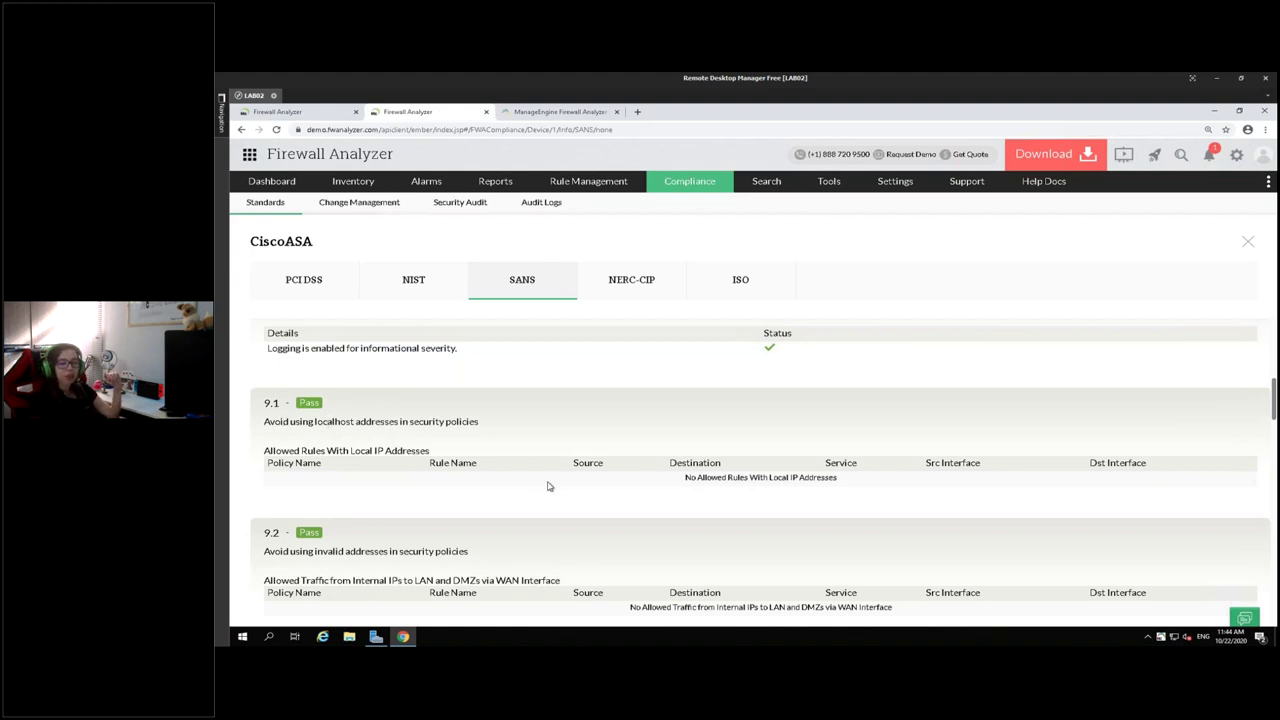
{"action": "scroll", "coordinate": [298, 433], "scroll_direction": "down", "scroll_amount": 1}
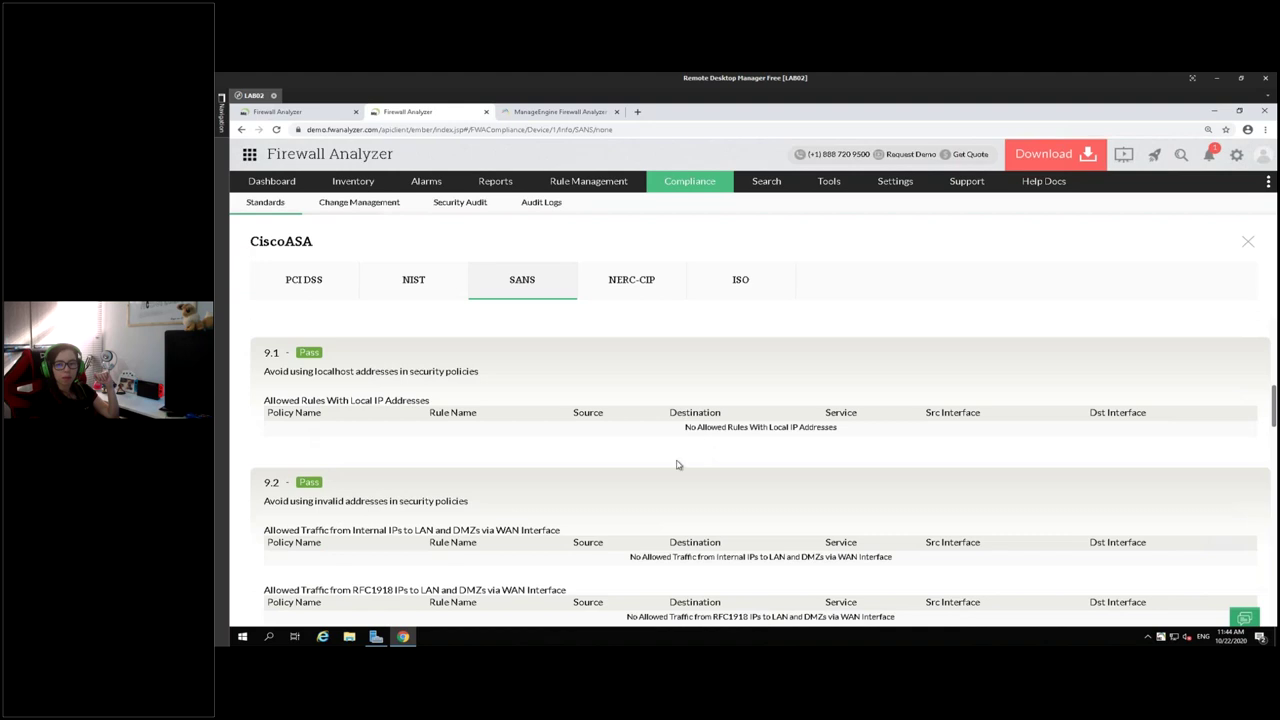
{"action": "left_click_drag", "start_coordinate": [697, 428], "coordinate": [838, 429]}
{"action": "left_click", "coordinate": [393, 448]}
{"action": "scroll", "coordinate": [403, 428], "scroll_direction": "down", "scroll_amount": 3}
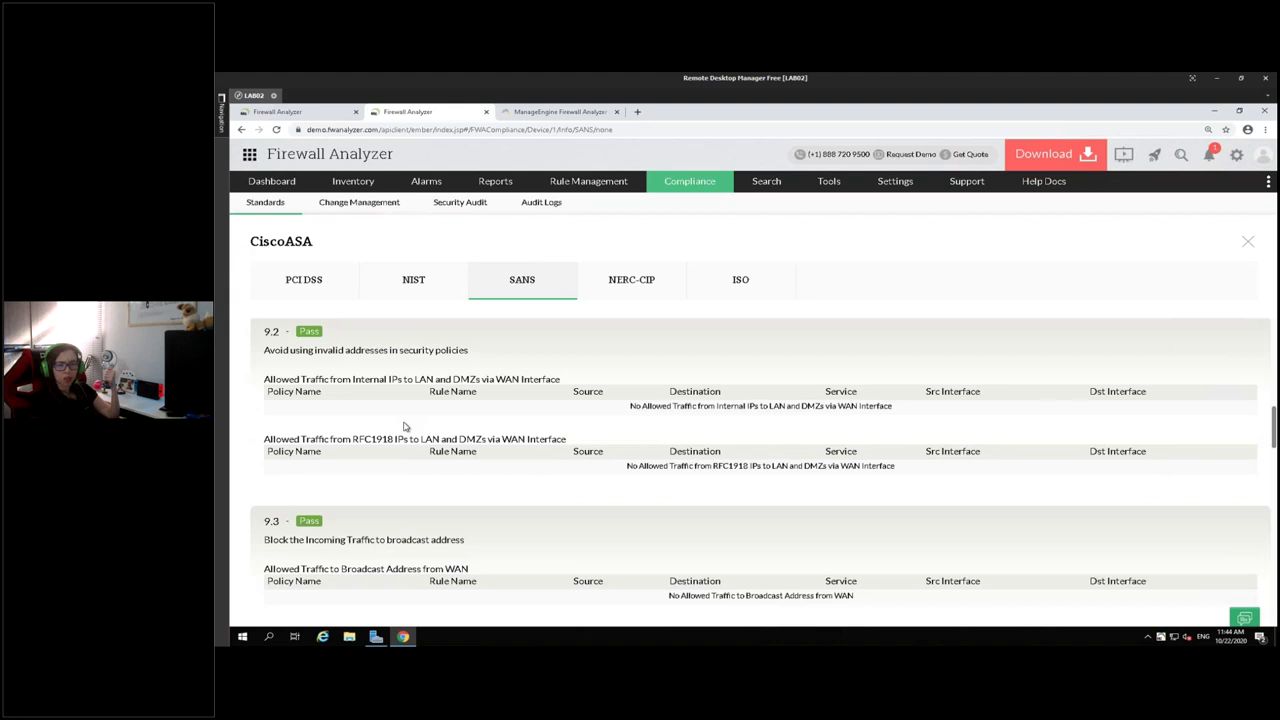
Examine SANS section 11 on blocking insecure protocols, services and ports, including its list of service checks.
{"action": "scroll", "coordinate": [405, 427], "scroll_direction": "down", "scroll_amount": 5}
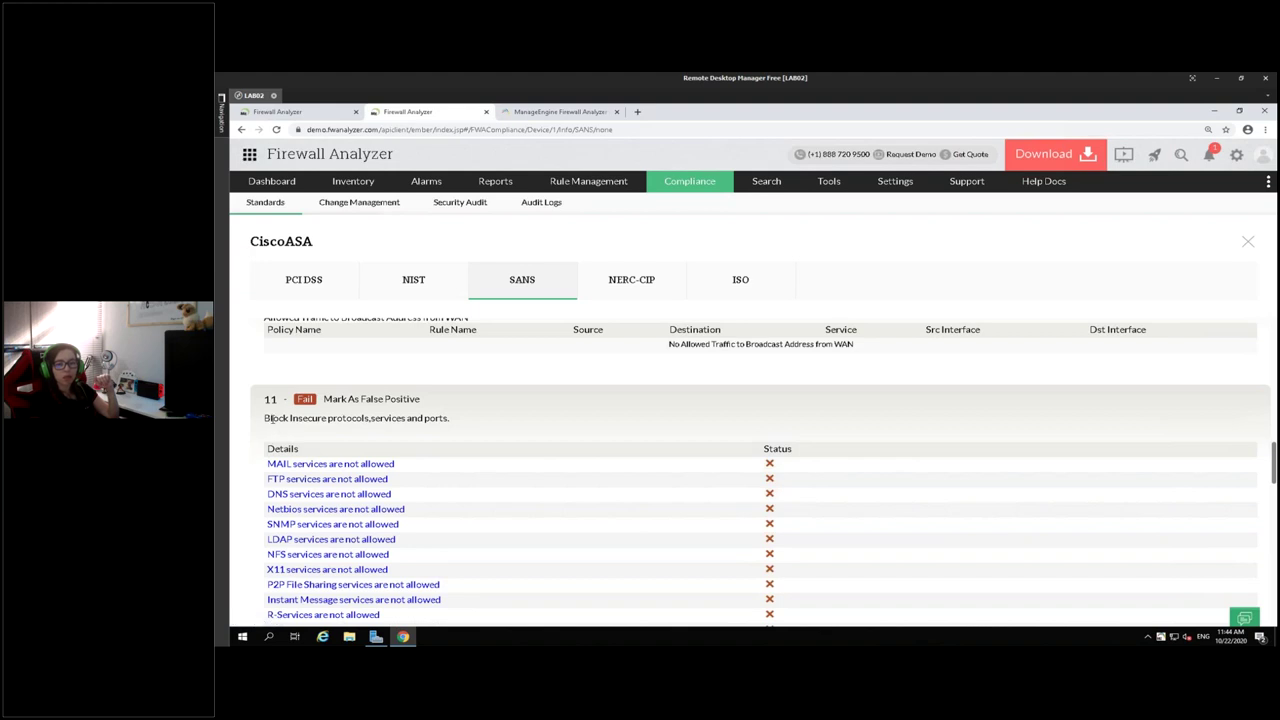
{"action": "left_click_drag", "start_coordinate": [266, 419], "coordinate": [312, 421]}
{"action": "double_click", "coordinate": [314, 422]}
{"action": "double_click", "coordinate": [392, 420]}
{"action": "scroll", "coordinate": [441, 449], "scroll_direction": "down", "scroll_amount": 1}
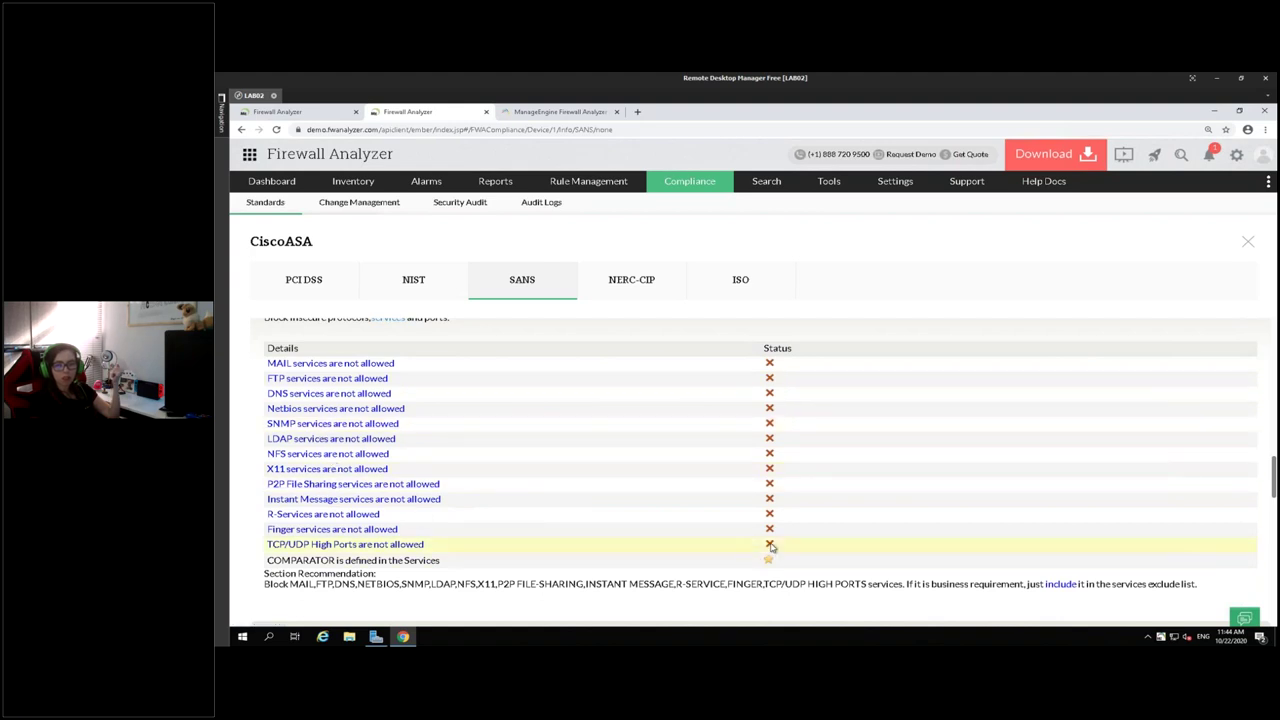
Inspect the firewall rules behind the MAIL and FTP service checks in SANS section 11, closing each detail view.
{"action": "left_click", "coordinate": [335, 364]}
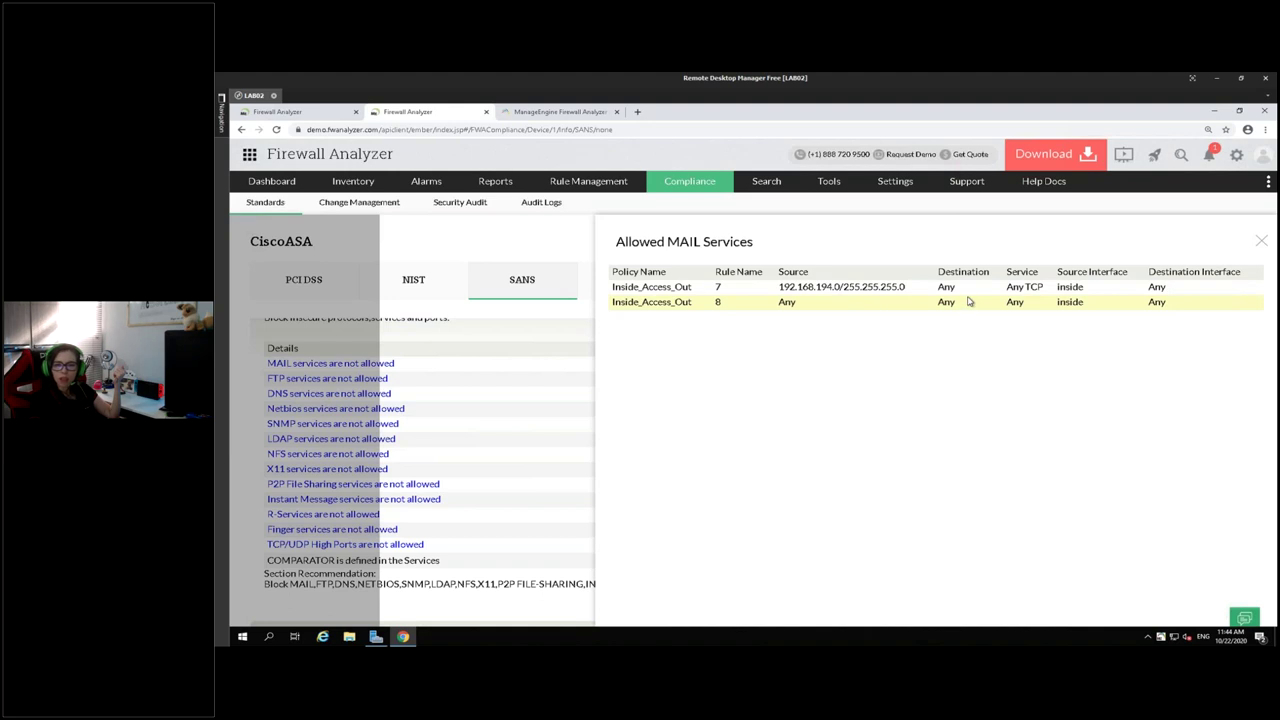
{"action": "left_click", "coordinate": [1261, 243]}
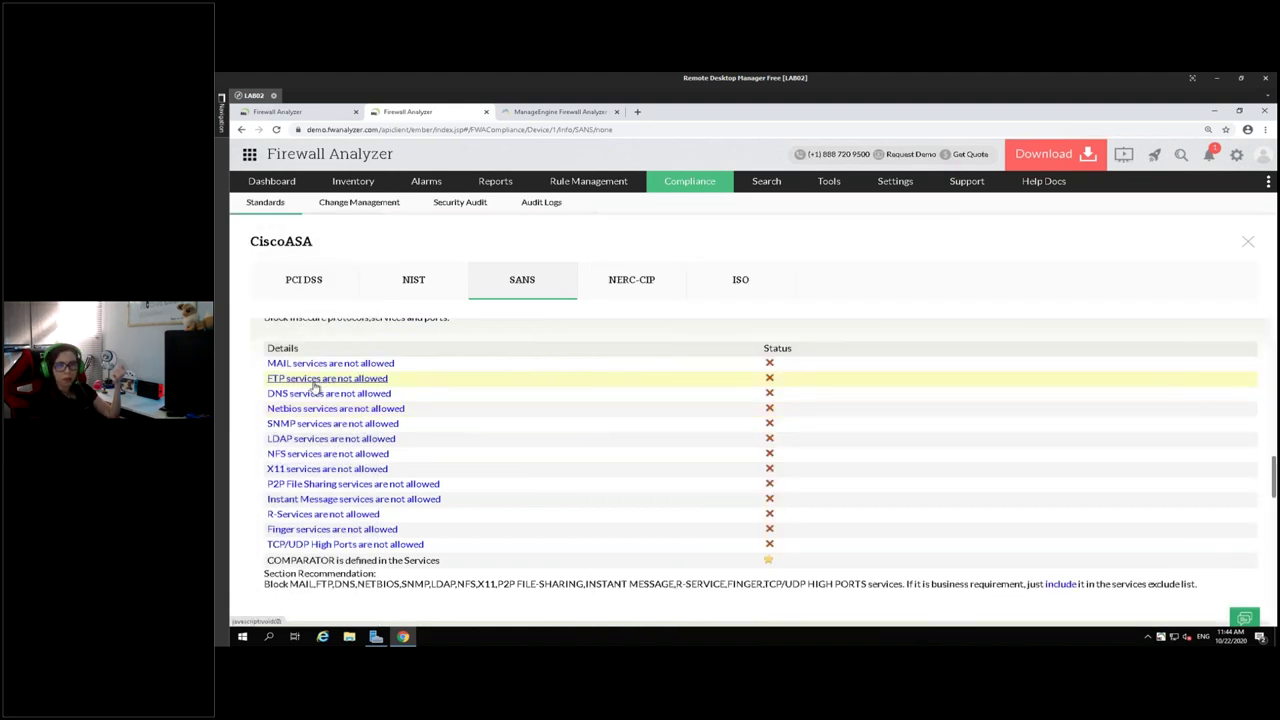
{"action": "left_click", "coordinate": [324, 380]}
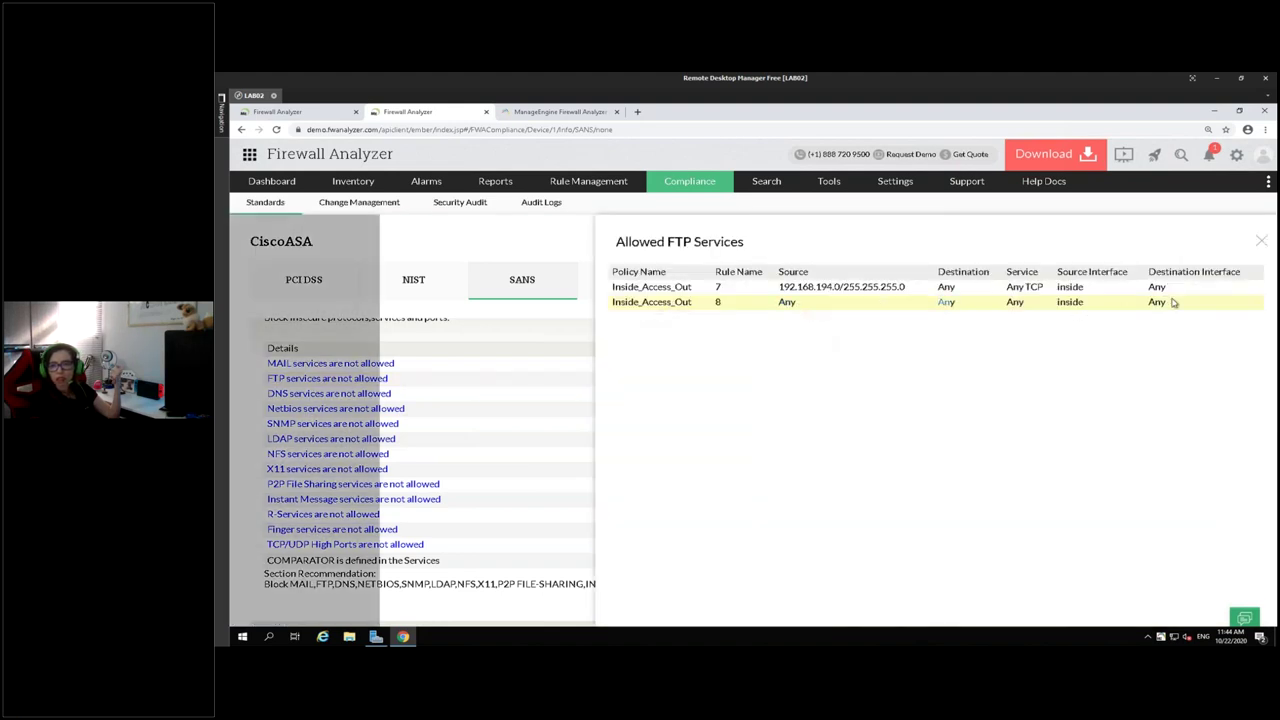
{"action": "key", "text": "Escape"}
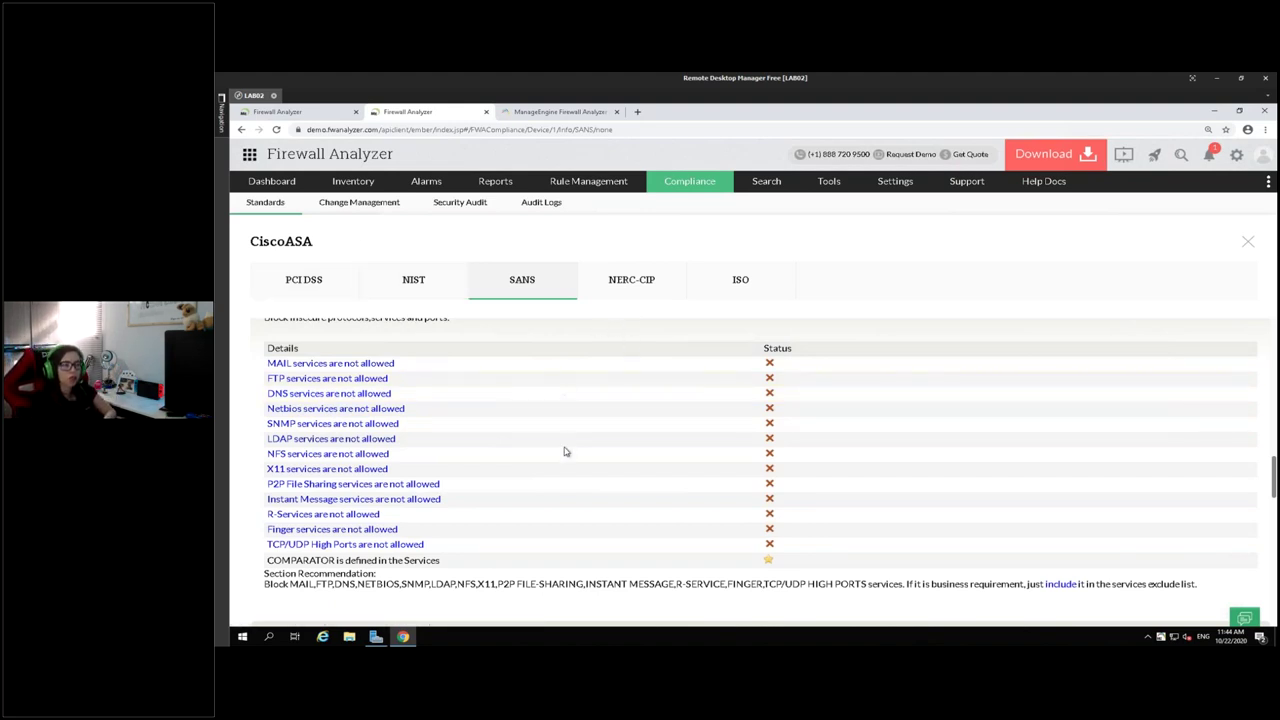
Reread the section 11 requirement and go over its service checks and section recommendation.
{"action": "scroll", "coordinate": [568, 384], "scroll_direction": "up", "scroll_amount": 1}
{"action": "left_click_drag", "start_coordinate": [457, 368], "coordinate": [381, 376]}
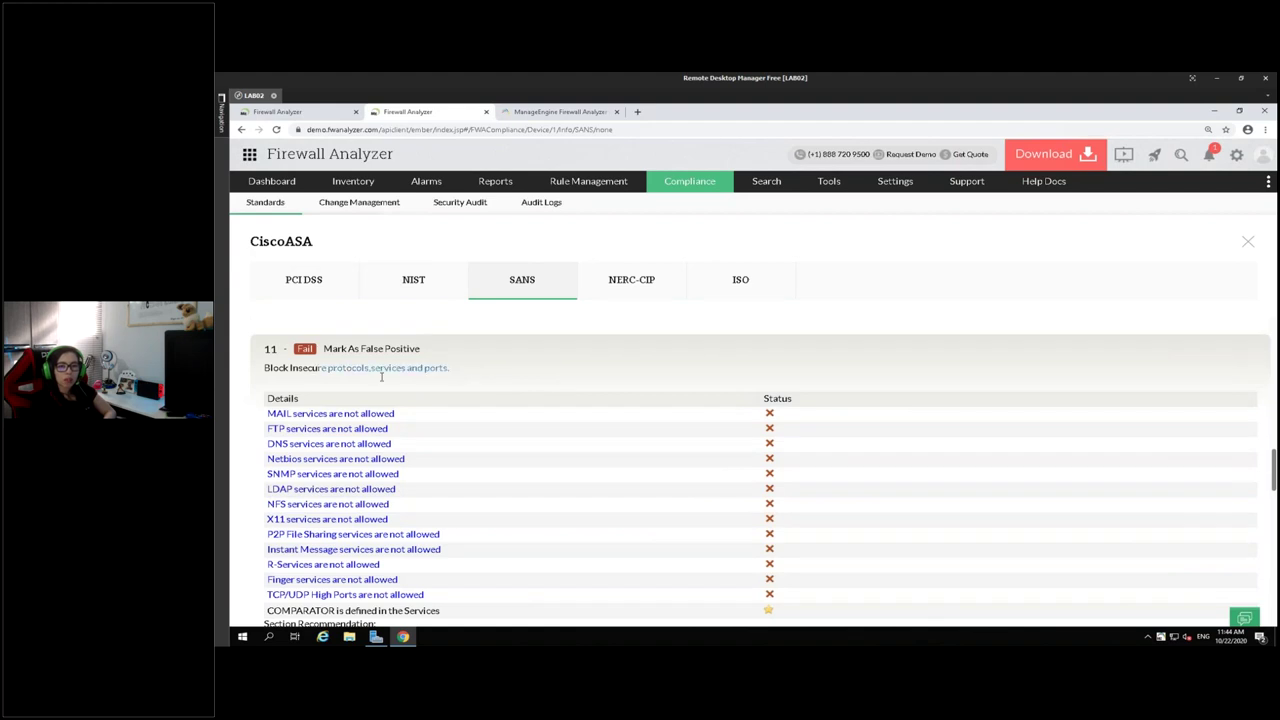
{"action": "left_click", "coordinate": [505, 376]}
{"action": "scroll", "coordinate": [505, 376], "scroll_direction": "down", "scroll_amount": 2}
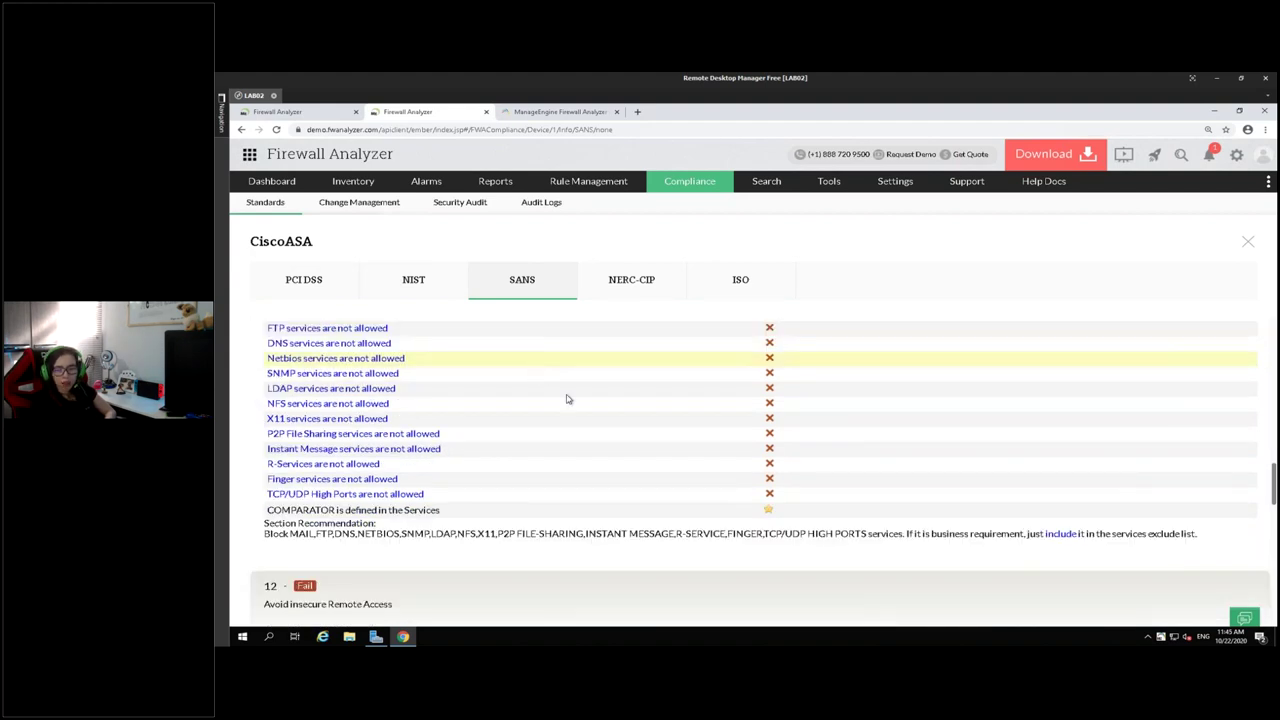
Switch to the ISO compliance report for CiscoASA and review its summary and section list.
{"action": "scroll", "coordinate": [573, 471], "scroll_direction": "up", "scroll_amount": 10}
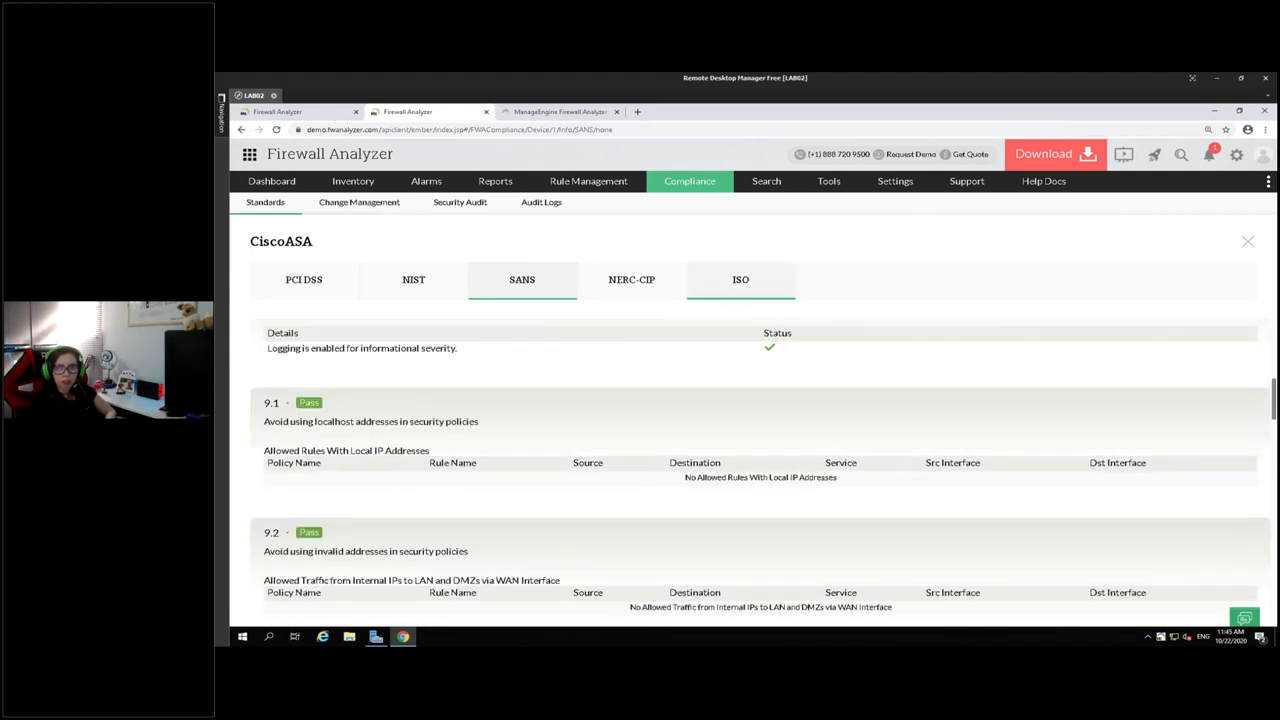
{"action": "left_click", "coordinate": [721, 292]}
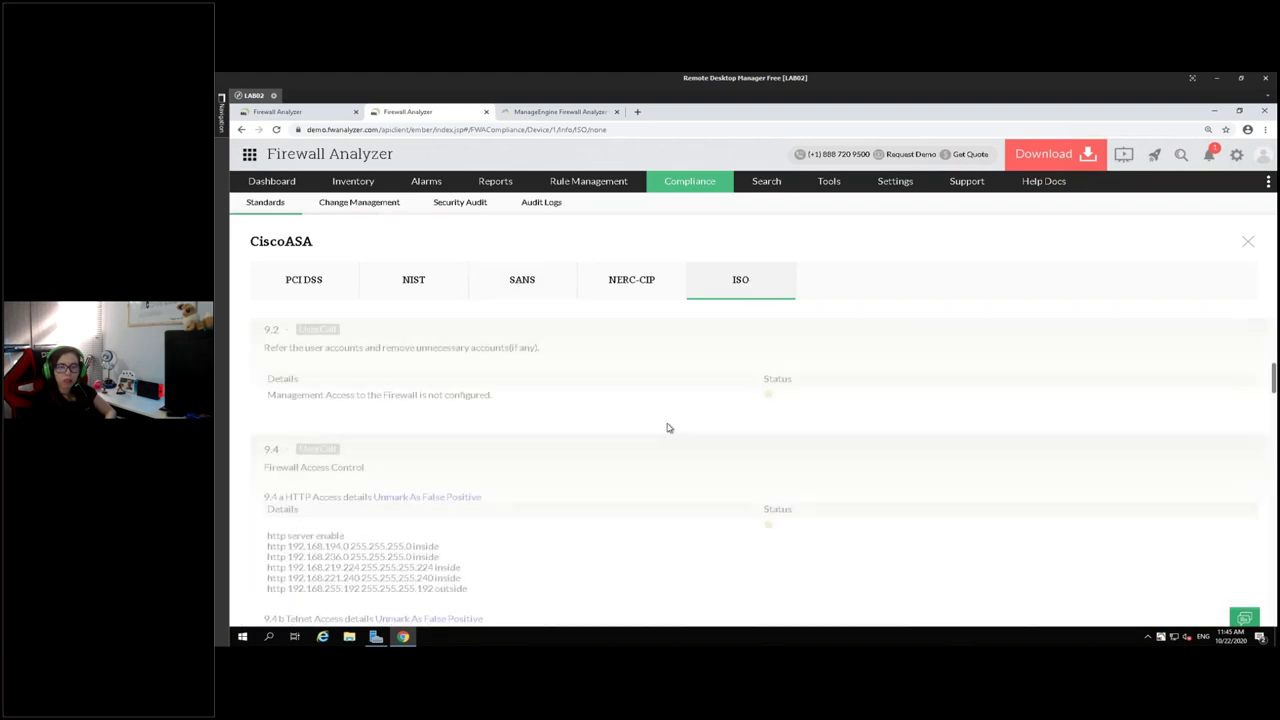
{"action": "scroll", "coordinate": [397, 408], "scroll_direction": "up", "scroll_amount": 6}
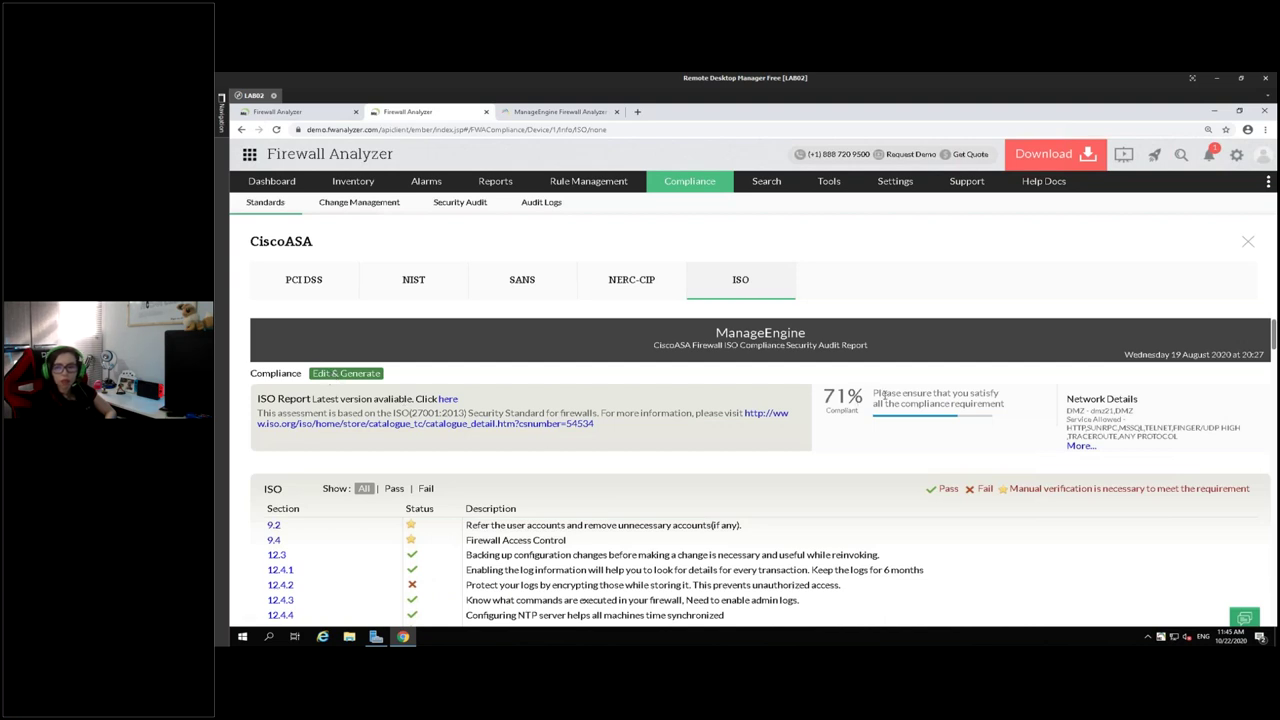
{"action": "scroll", "coordinate": [434, 465], "scroll_direction": "down", "scroll_amount": 3}
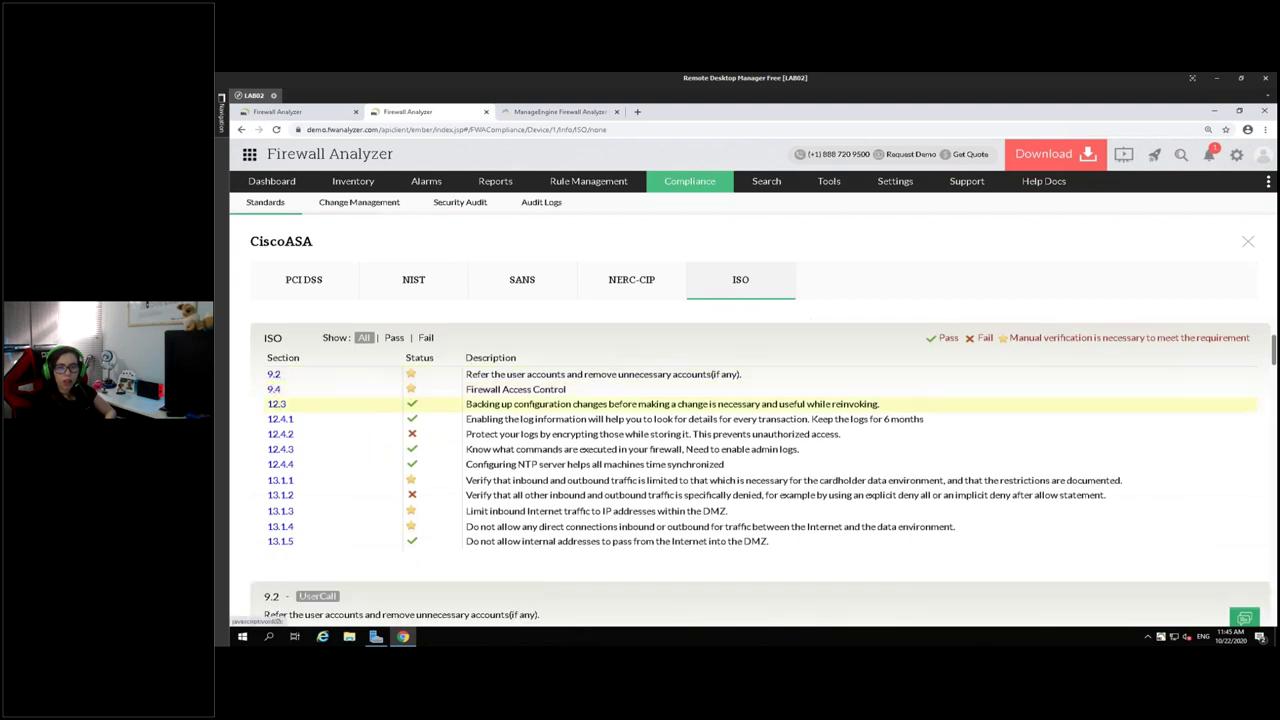
Read ISO section 12.3 on configuration backups, open its linked configuration change records, and return to the report.
{"action": "left_click", "coordinate": [274, 405]}
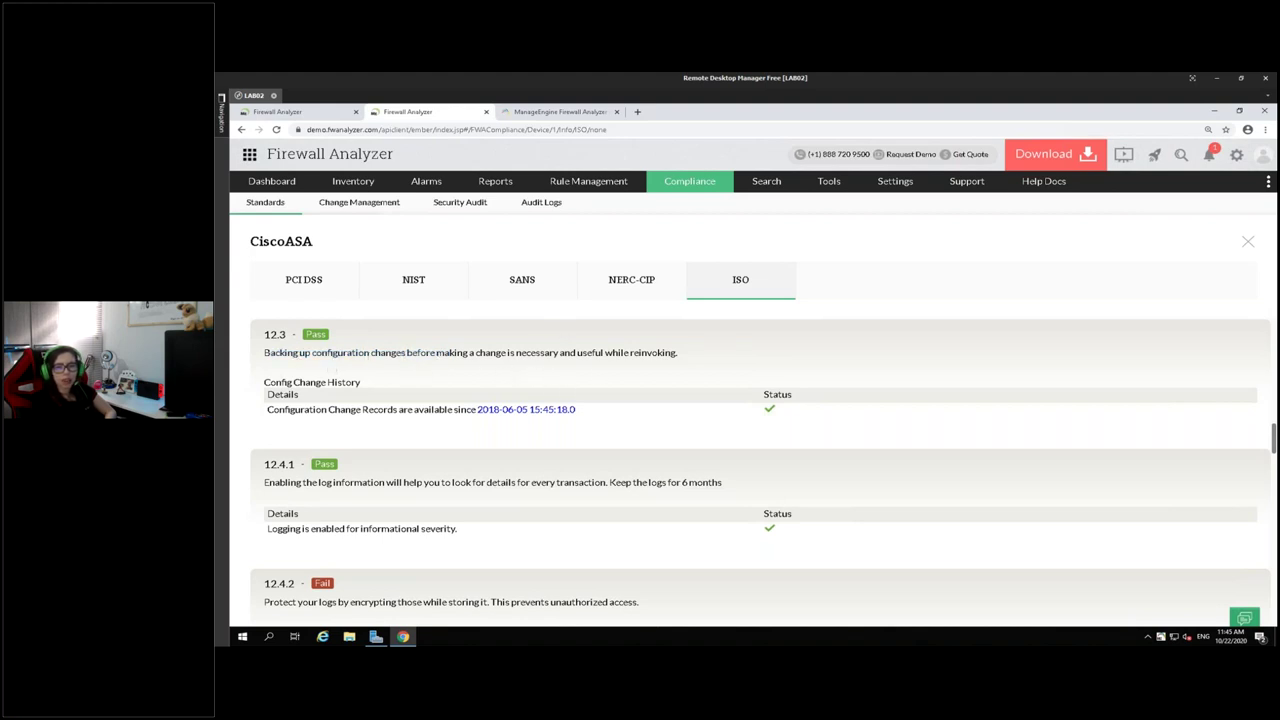
{"action": "double_click", "coordinate": [636, 353]}
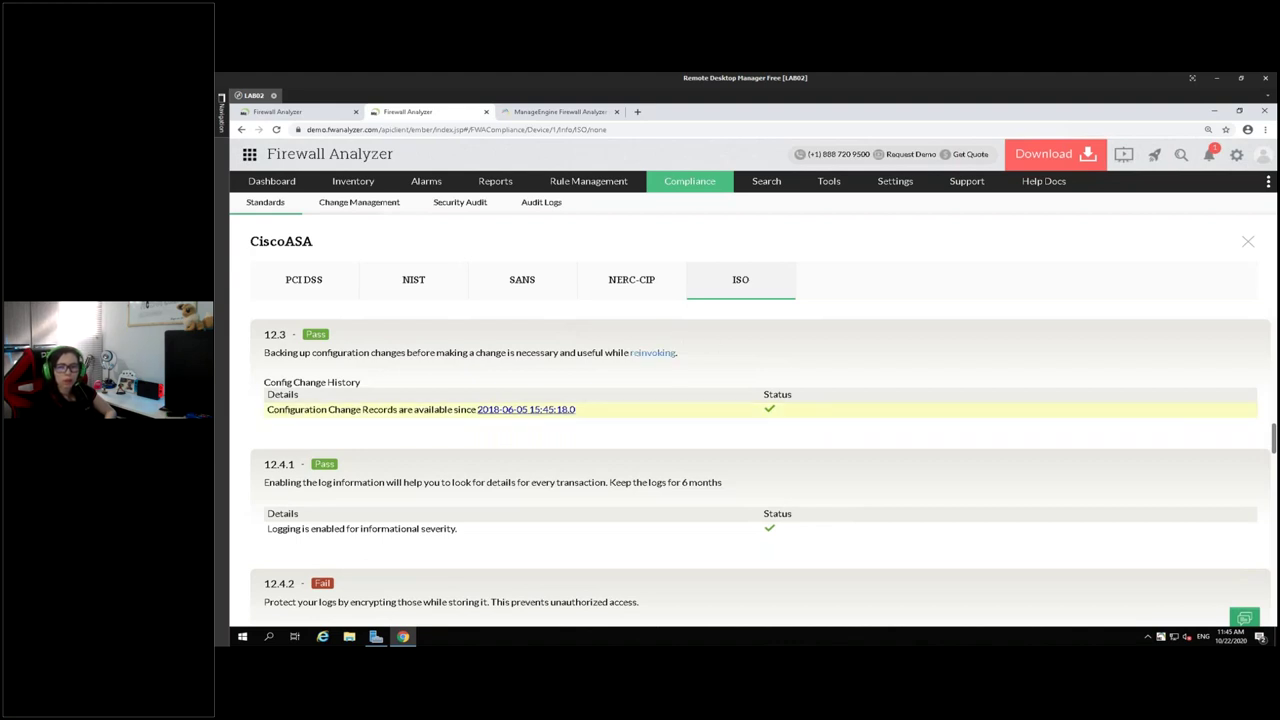
{"action": "left_click_drag", "start_coordinate": [272, 416], "coordinate": [418, 420]}
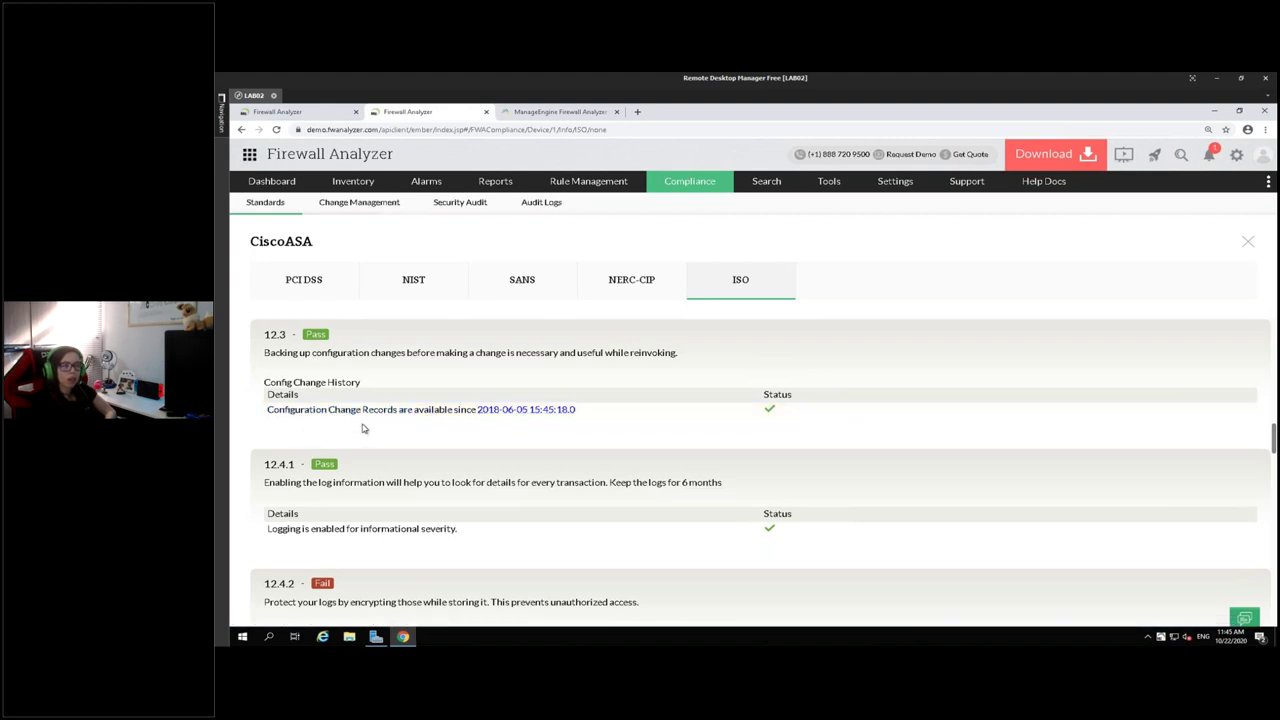
{"action": "left_click", "coordinate": [507, 410]}
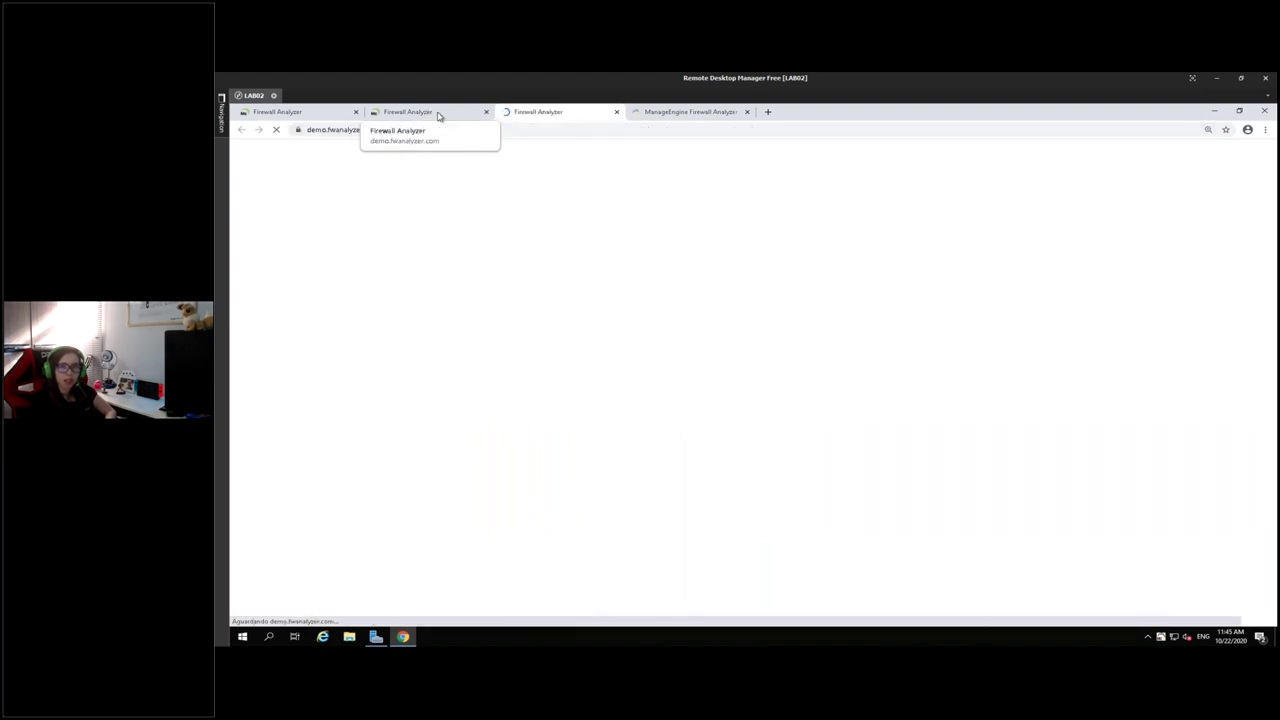
{"action": "left_click", "coordinate": [437, 116]}
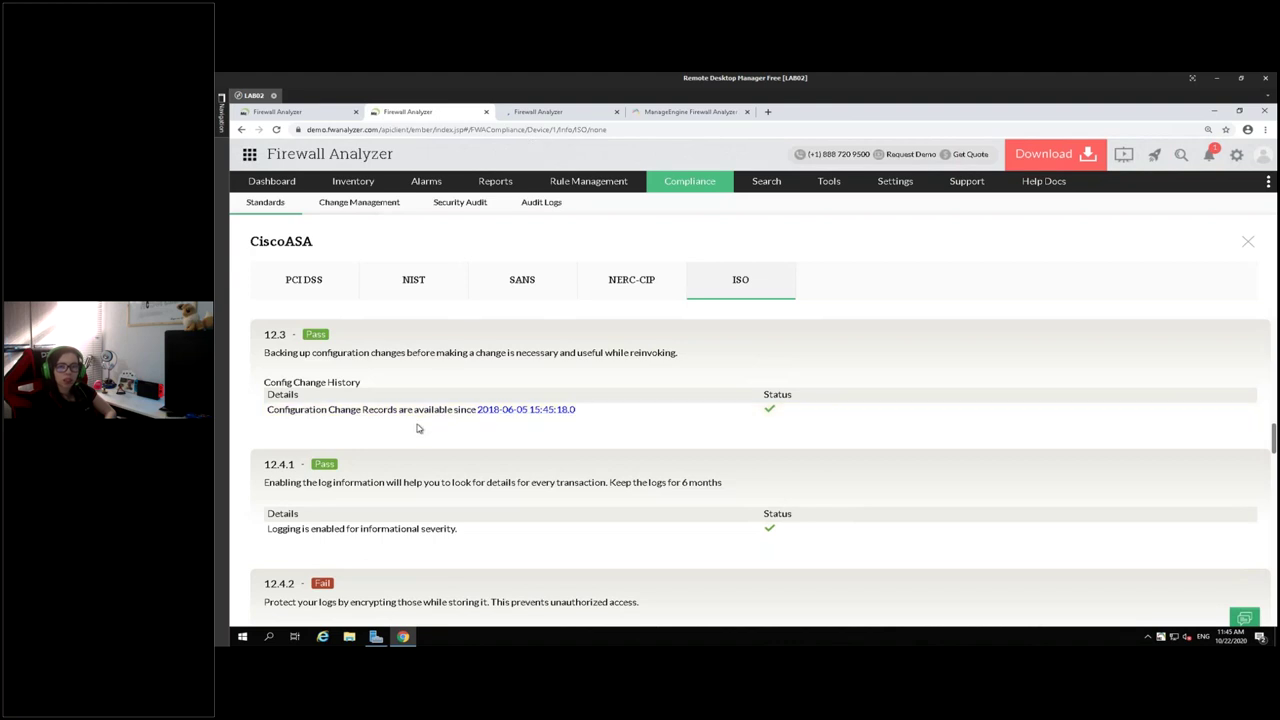
Read ISO section 12.4.2 on log encryption and open the settings linked in its detail text.
{"action": "scroll", "coordinate": [418, 423], "scroll_direction": "down", "scroll_amount": 3}
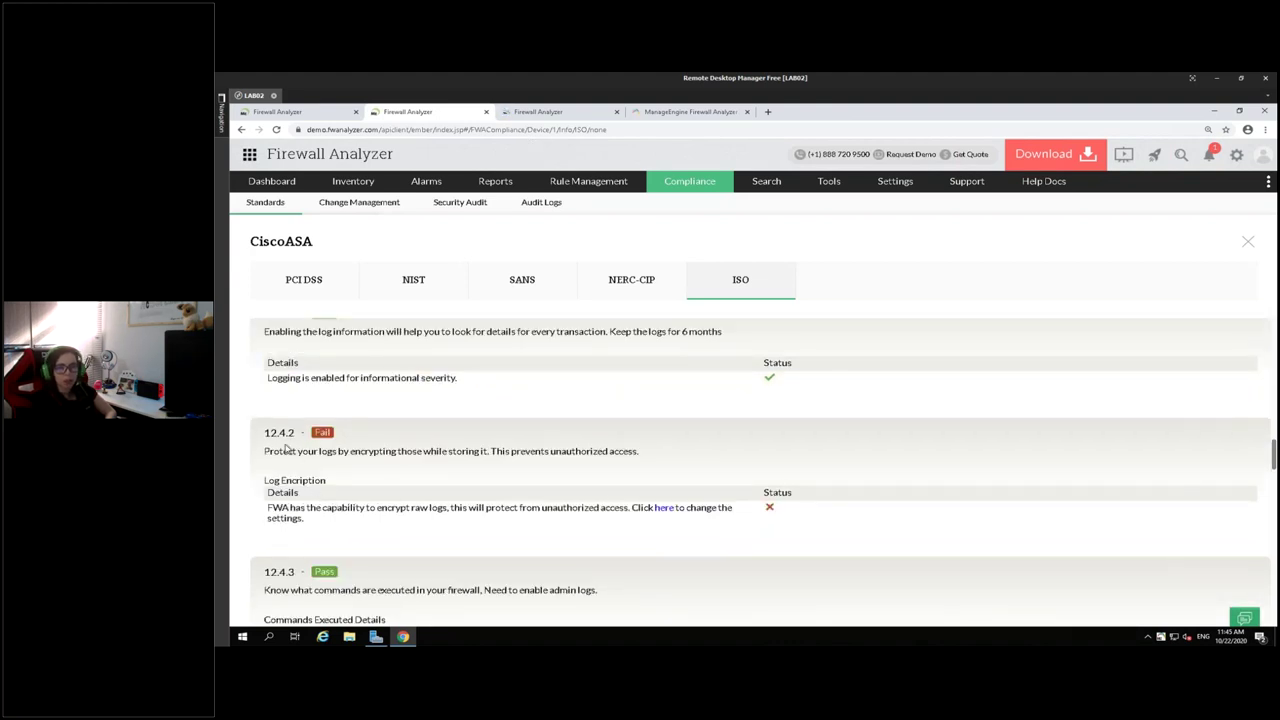
{"action": "scroll", "coordinate": [285, 449], "scroll_direction": "down", "scroll_amount": 1}
{"action": "left_click_drag", "start_coordinate": [266, 401], "coordinate": [319, 401]}
{"action": "left_click", "coordinate": [383, 403]}
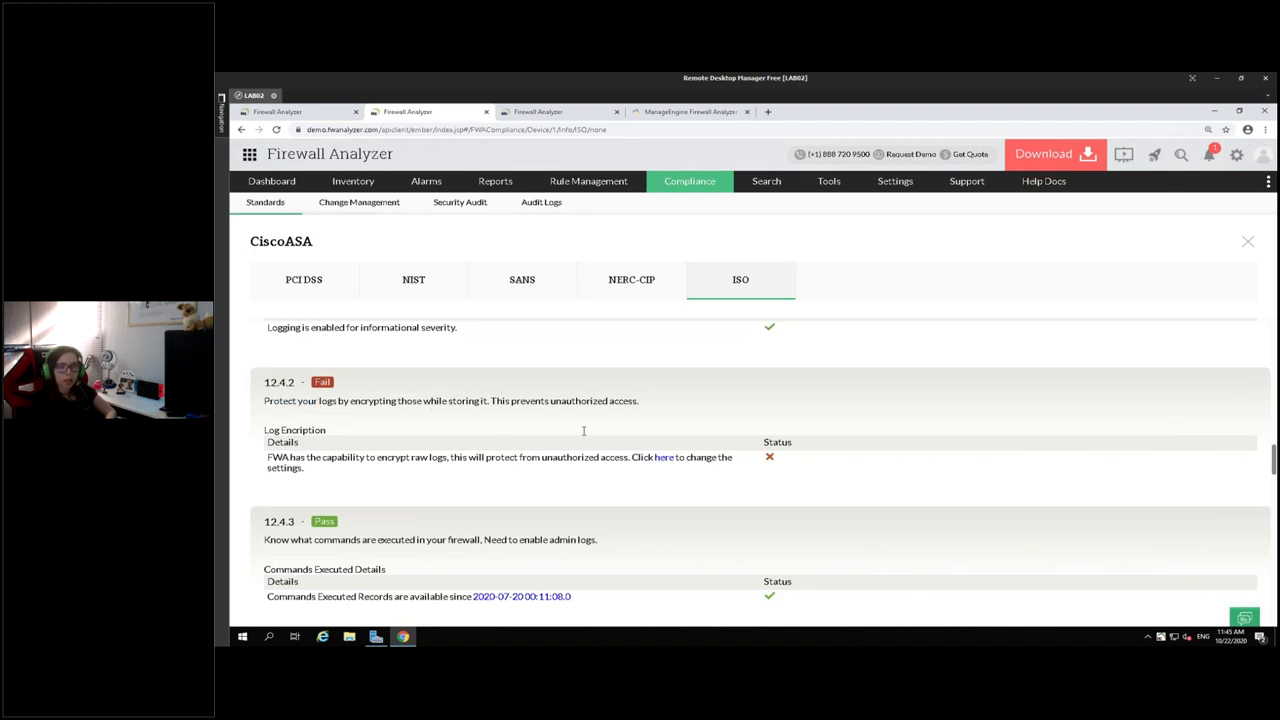
{"action": "triple_click", "coordinate": [283, 460]}
{"action": "left_click", "coordinate": [284, 462]}
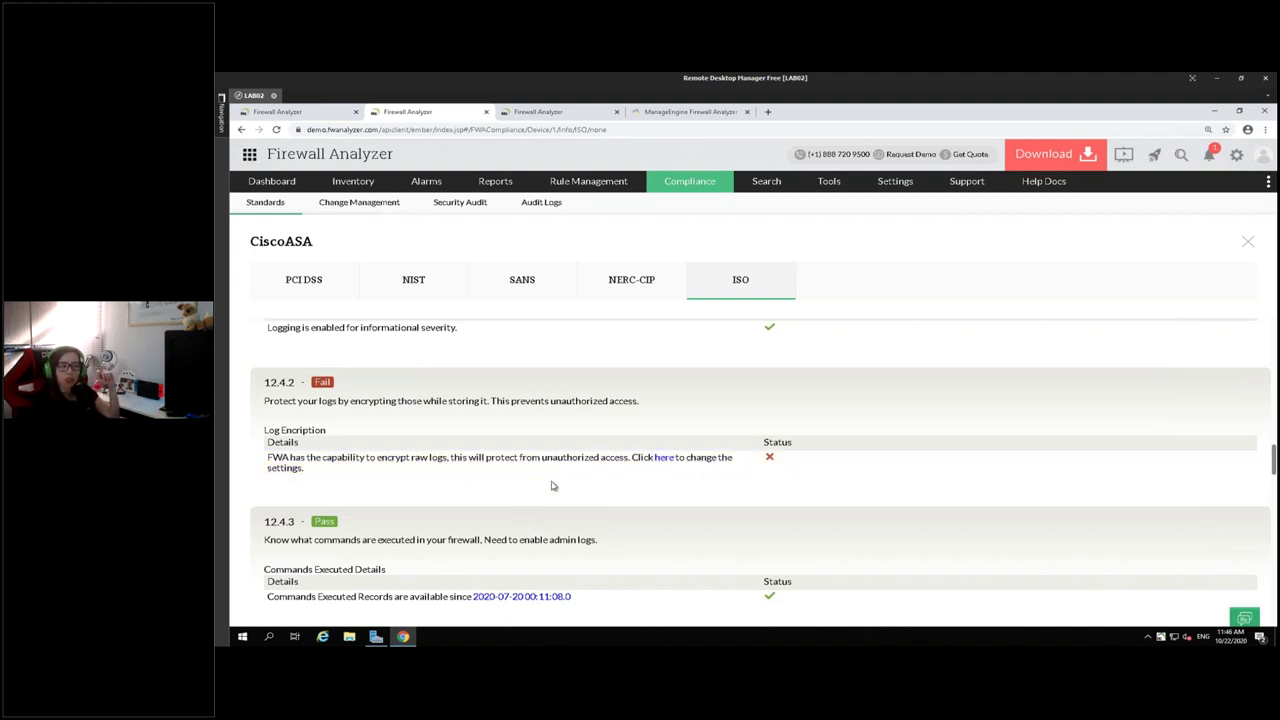
{"action": "left_click", "coordinate": [664, 459]}
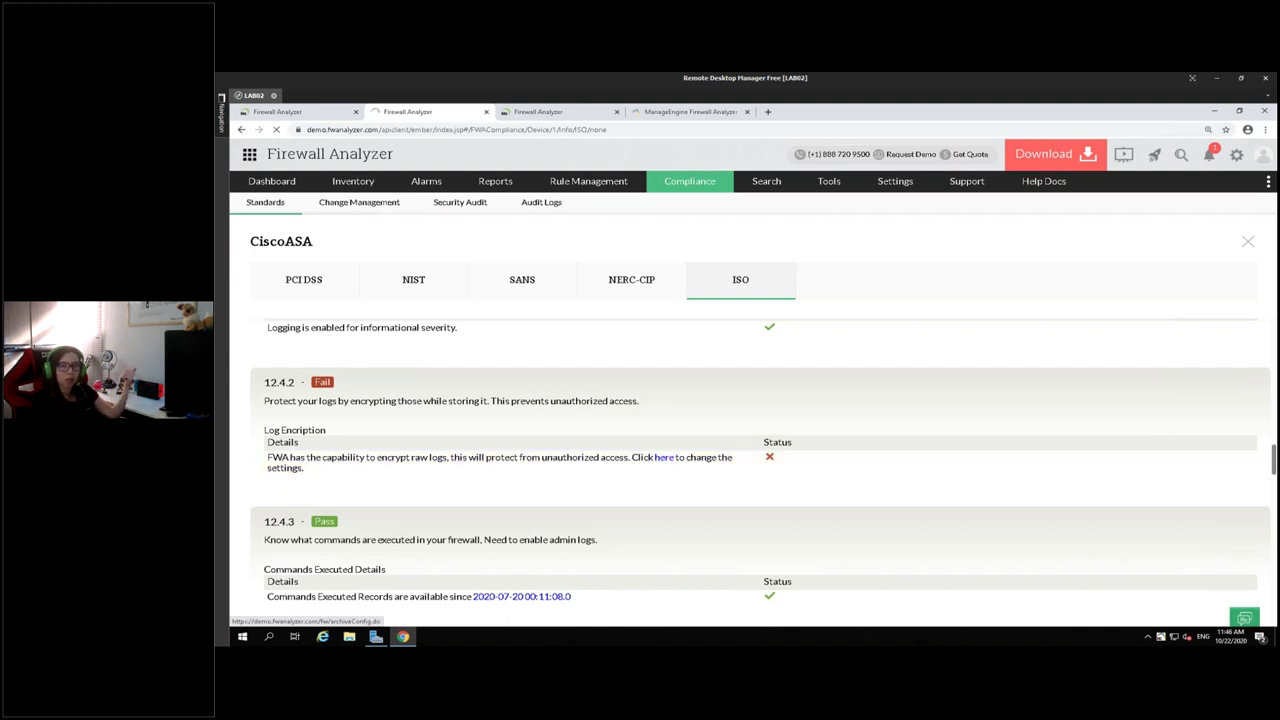
Leave the ISO report and return to the compliance standards overview for CiscoASA.
{"action": "scroll", "coordinate": [370, 492], "scroll_direction": "up", "scroll_amount": 2}
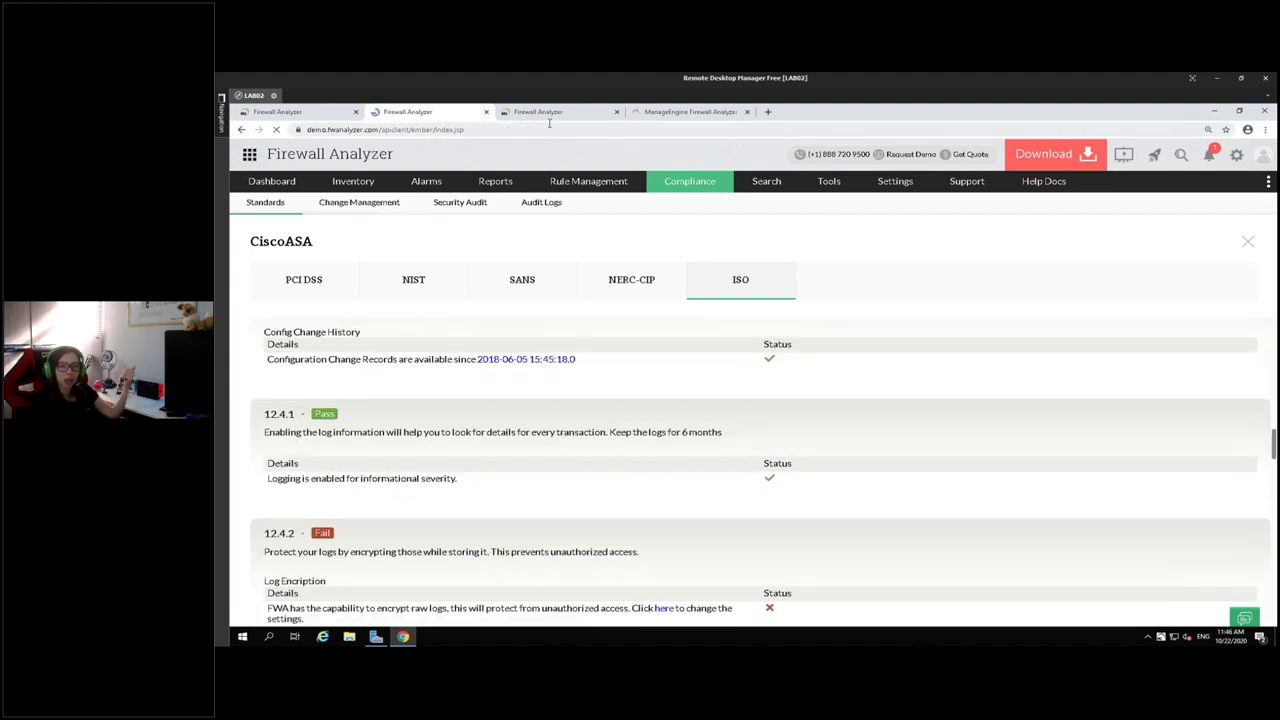
{"action": "left_click", "coordinate": [548, 117]}
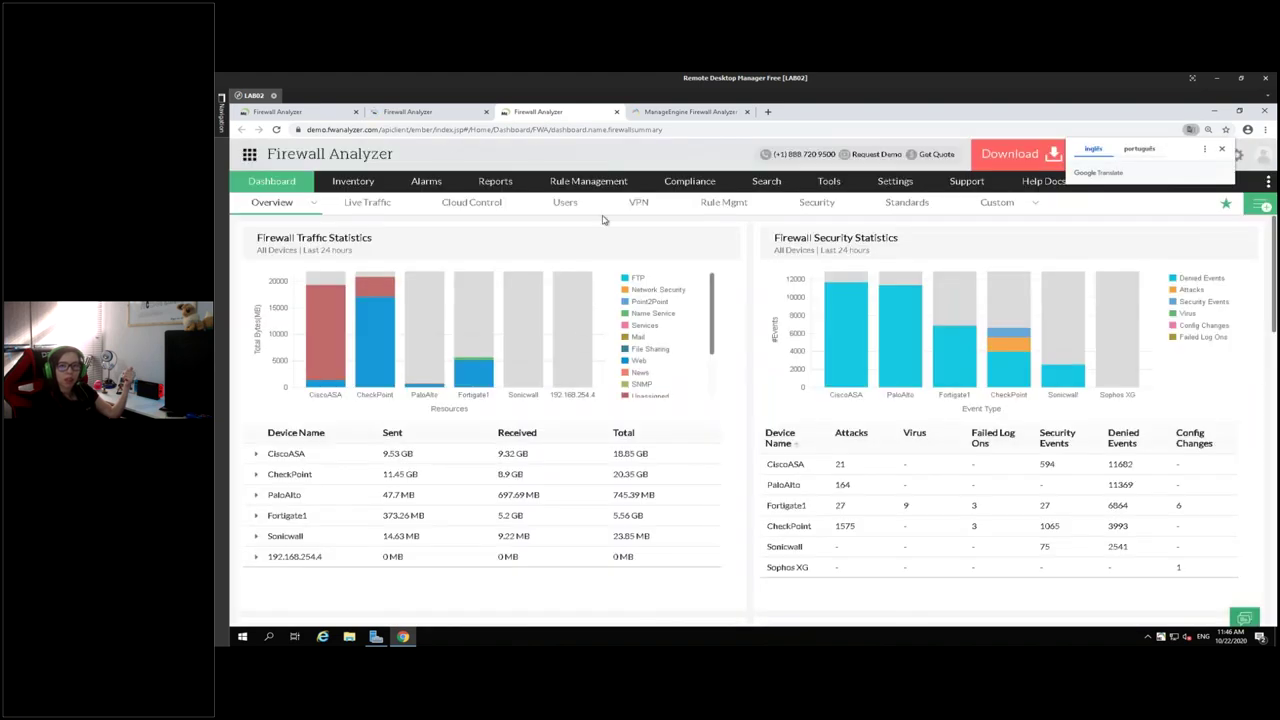
{"action": "left_click", "coordinate": [417, 114]}
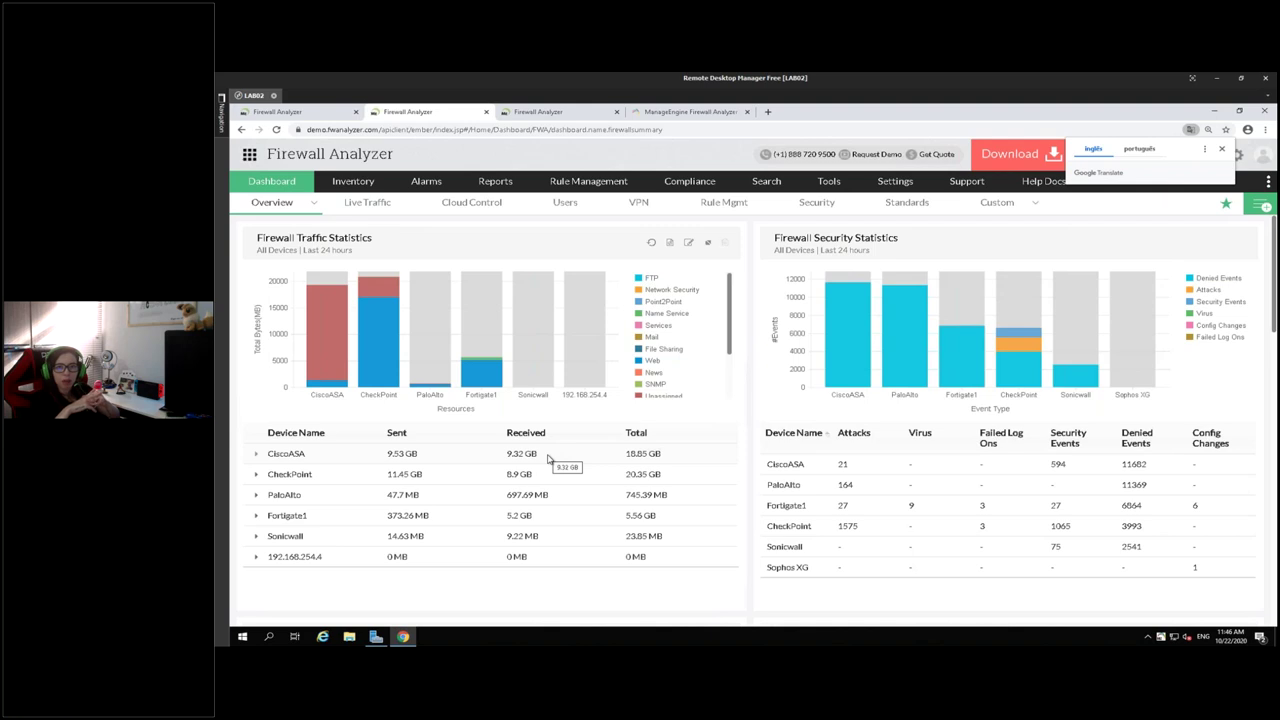
{"action": "left_click", "coordinate": [677, 204]}
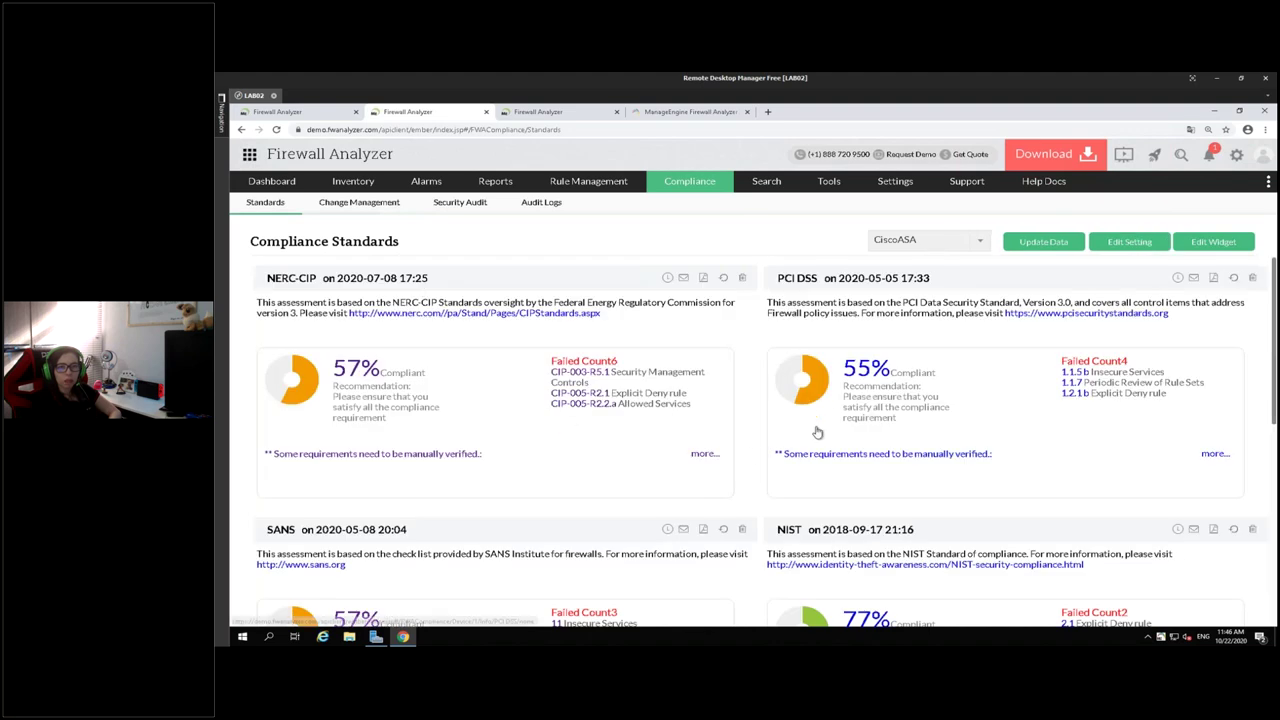
Open the Change Management report for CiscoASA and review its configuration changes and Startup-Running Conflict Report.
{"action": "left_click", "coordinate": [366, 204]}
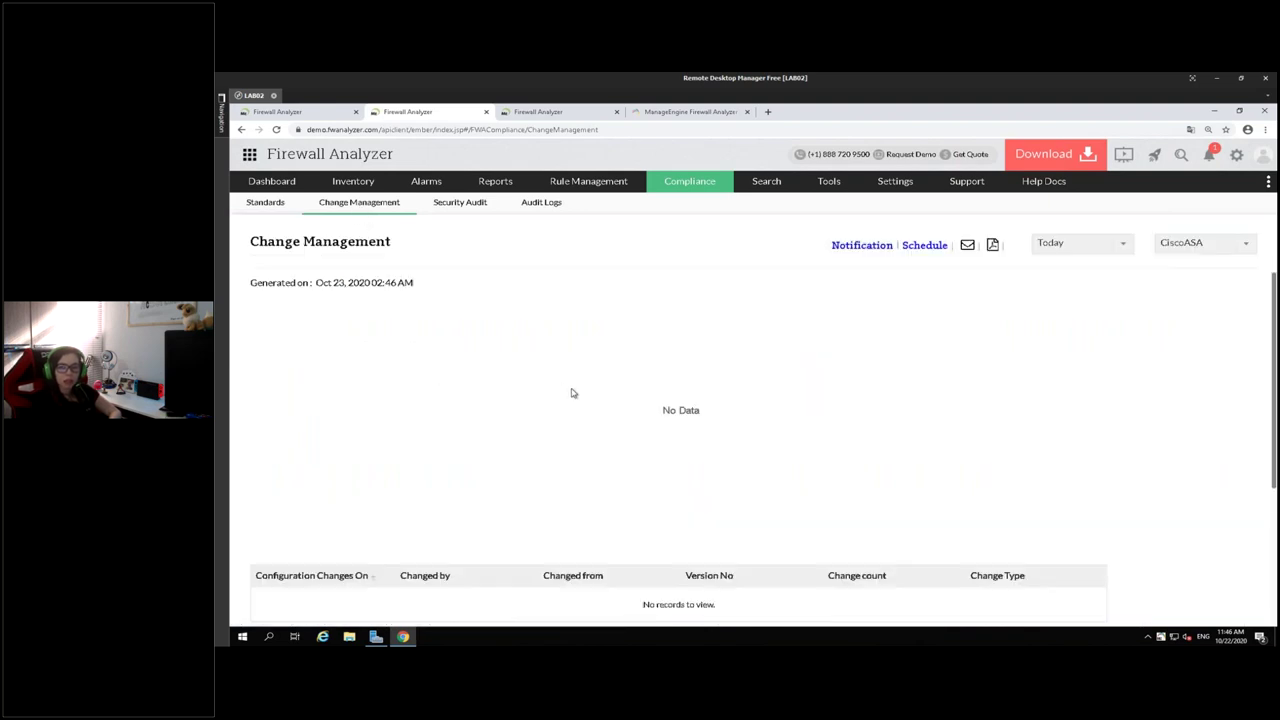
{"action": "scroll", "coordinate": [571, 393], "scroll_direction": "down", "scroll_amount": 3}
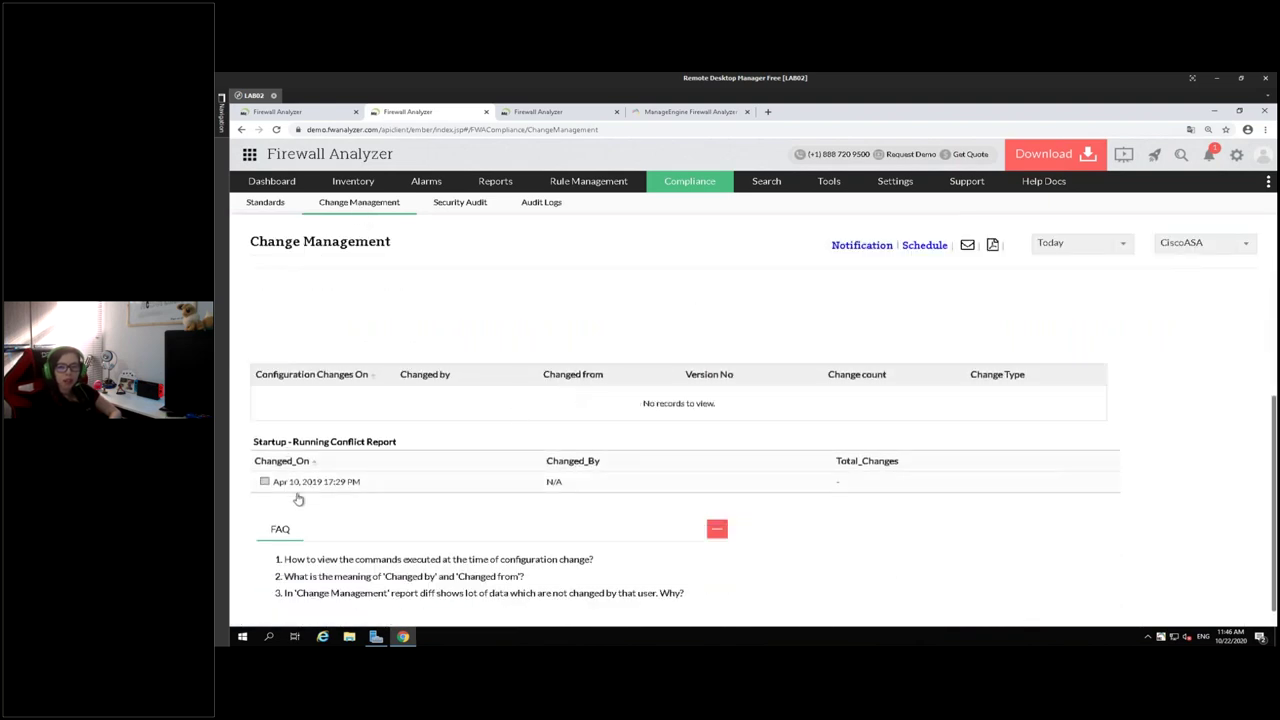
{"action": "scroll", "coordinate": [343, 480], "scroll_direction": "down", "scroll_amount": 1}
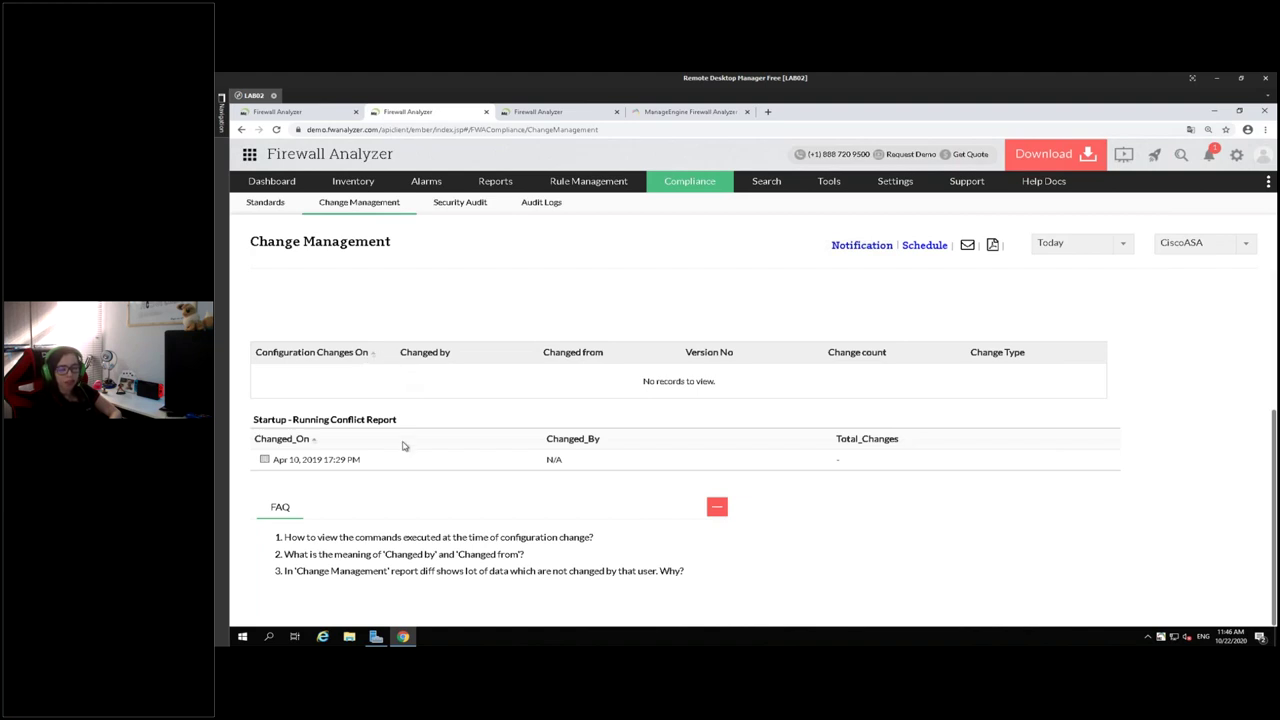
{"action": "scroll", "coordinate": [438, 423], "scroll_direction": "up", "scroll_amount": 3}
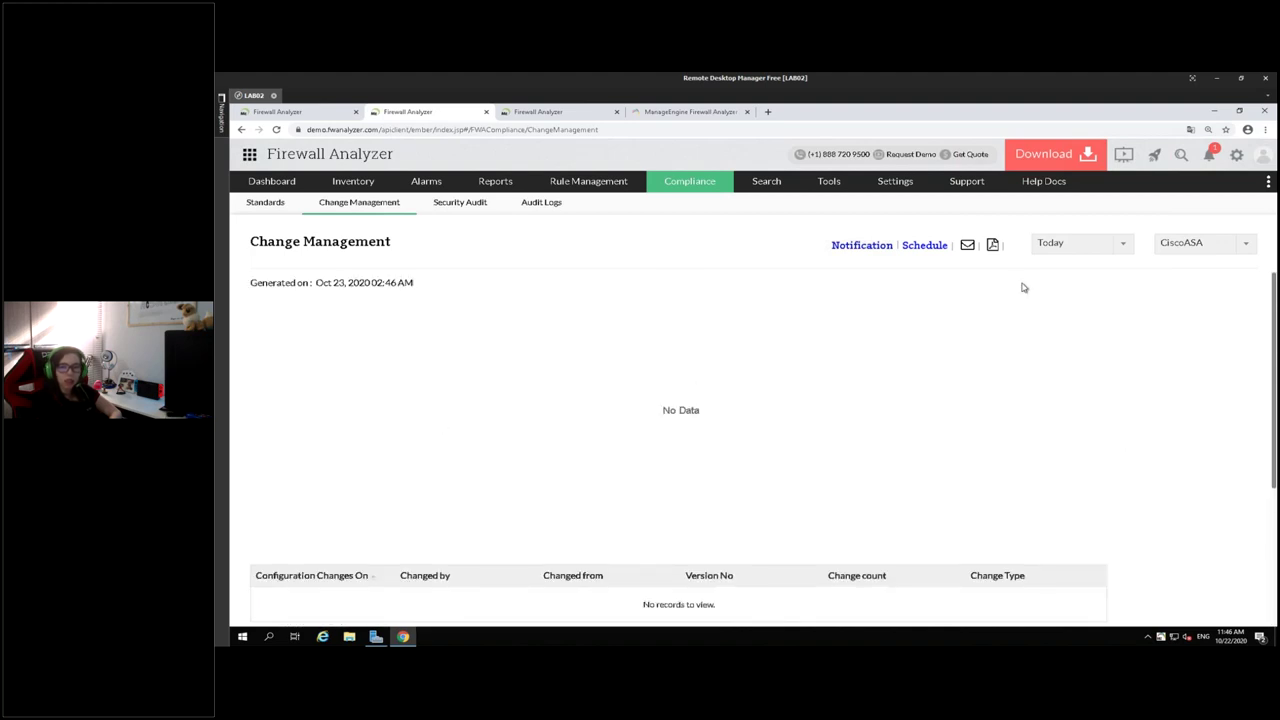
Check the change management reports of Fortigate1, CheckPoint and PaloAlto before returning to CiscoASA.
{"action": "left_click", "coordinate": [1211, 246]}
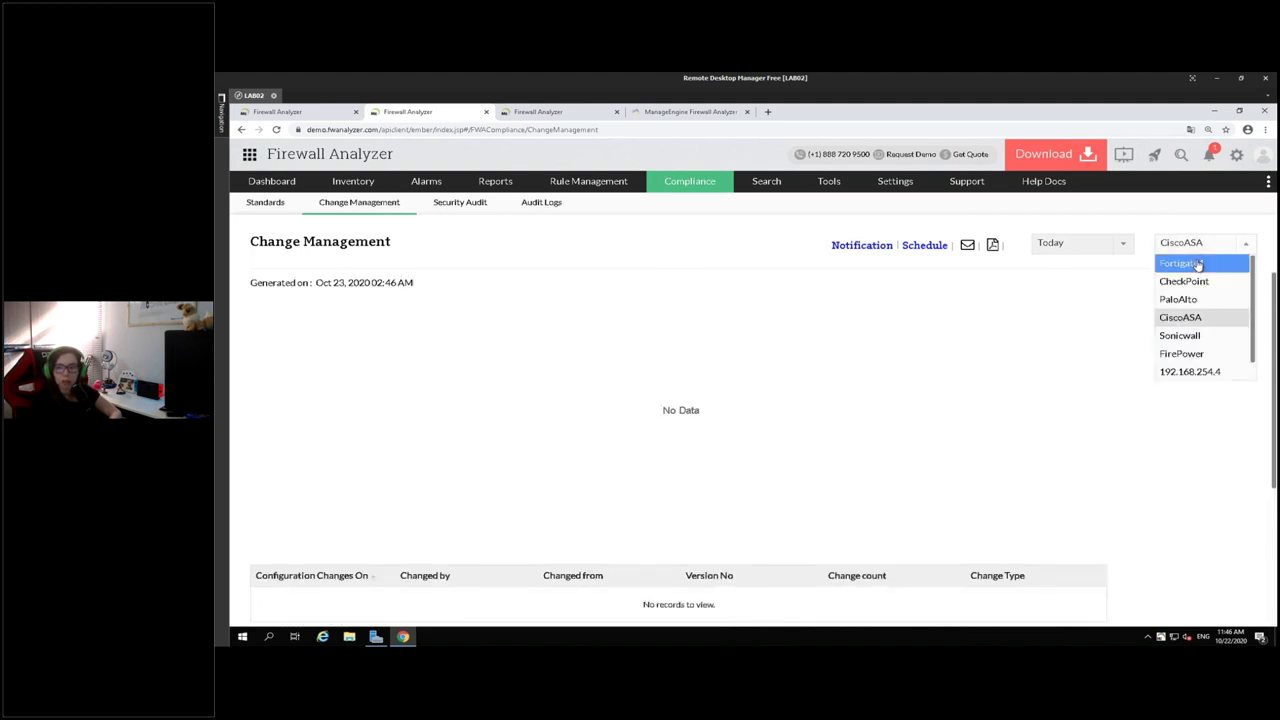
{"action": "left_click", "coordinate": [1198, 264]}
{"action": "left_click", "coordinate": [1196, 248]}
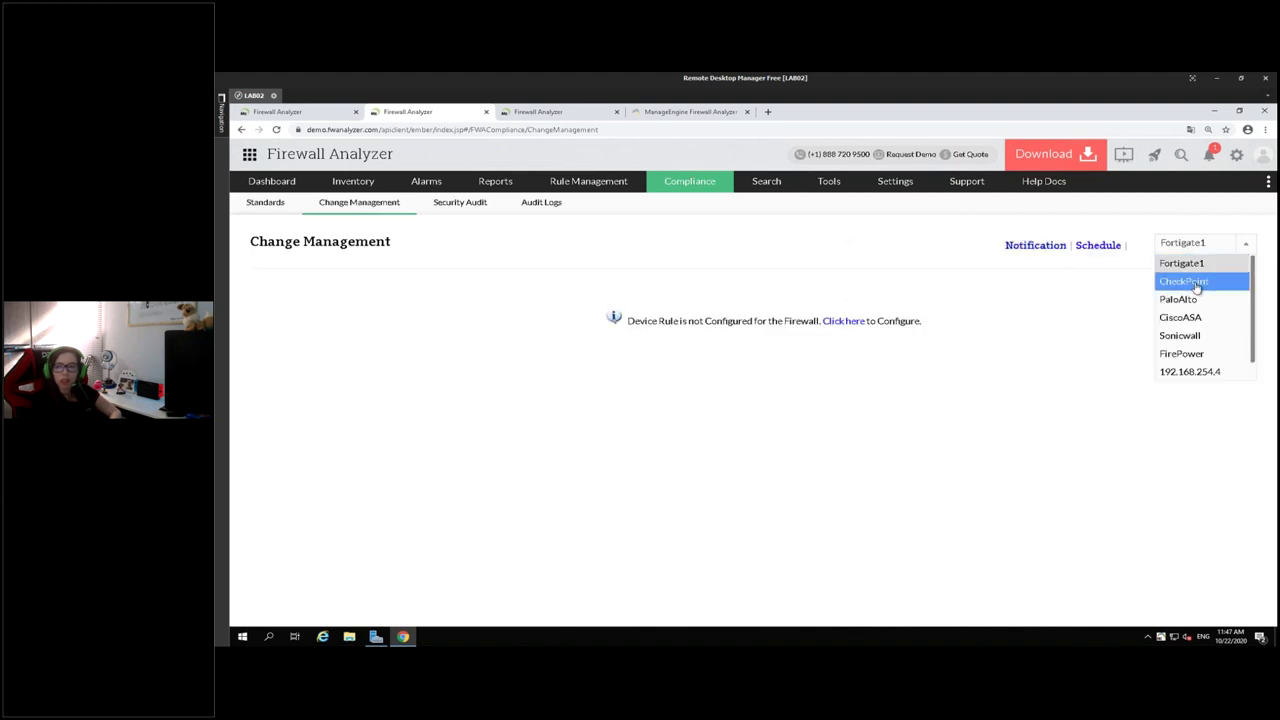
{"action": "left_click", "coordinate": [1196, 283]}
{"action": "scroll", "coordinate": [700, 442], "scroll_direction": "down", "scroll_amount": 2}
{"action": "left_click", "coordinate": [1187, 250]}
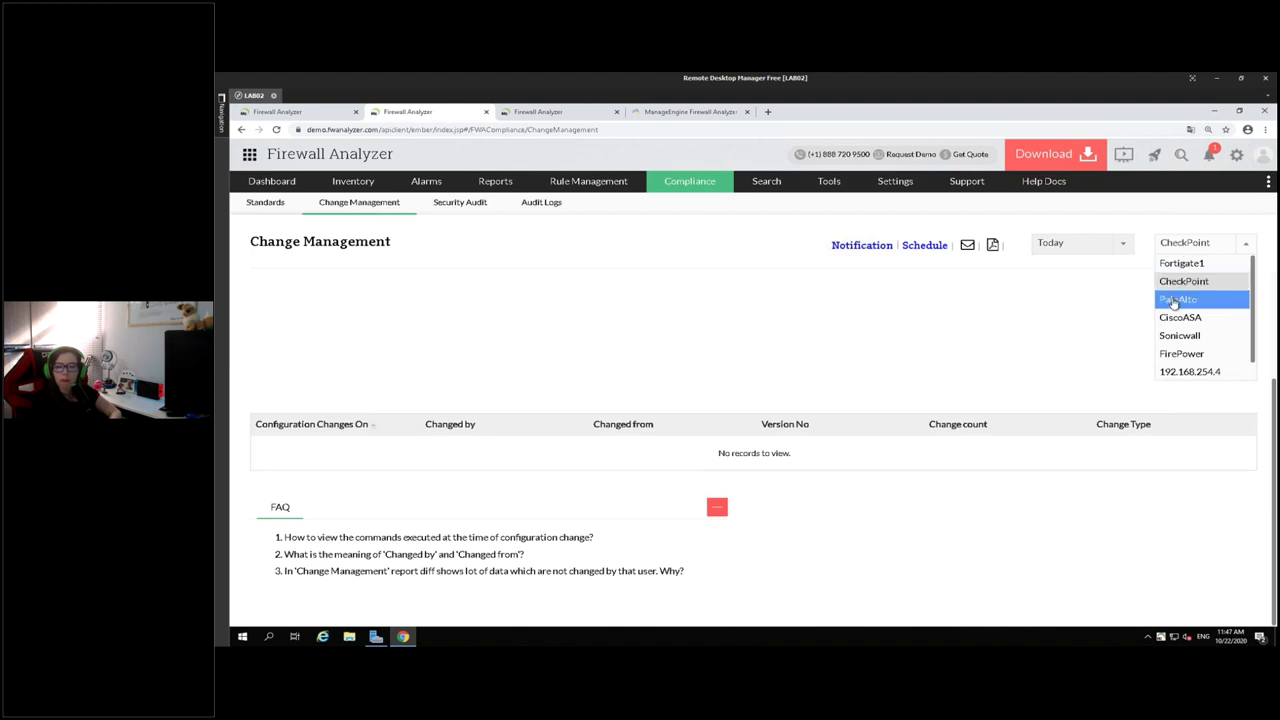
{"action": "left_click", "coordinate": [1175, 300]}
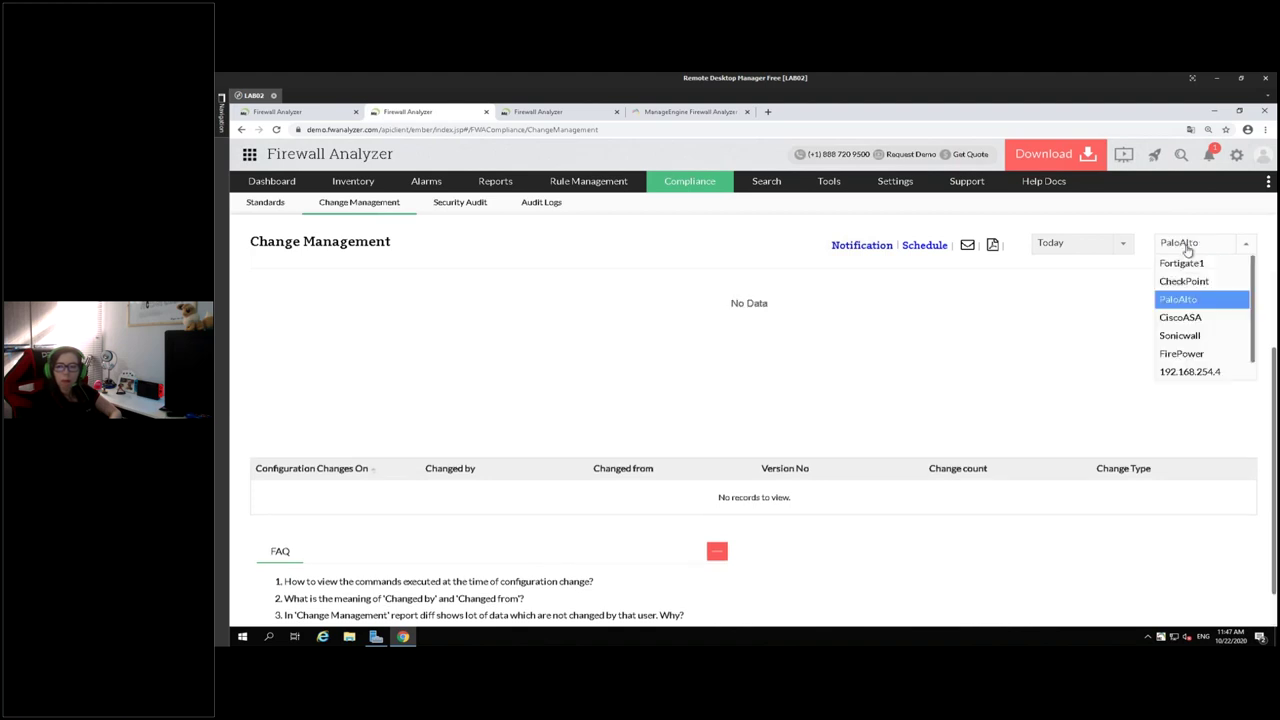
{"action": "left_click", "coordinate": [1186, 249]}
{"action": "left_click", "coordinate": [1184, 317]}
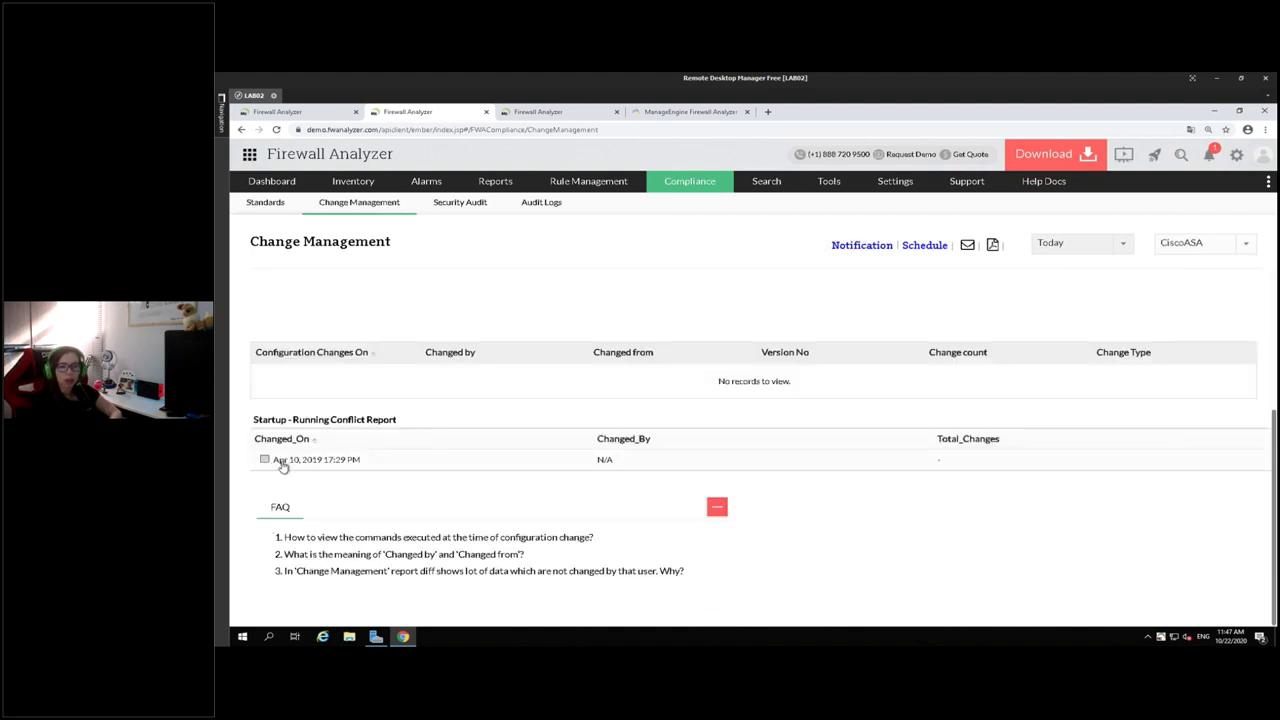
View the configuration comparison for the Apr 10, 2019 startup-running conflict, check the LHS configuration choices, and close it.
{"action": "left_click", "coordinate": [266, 460]}
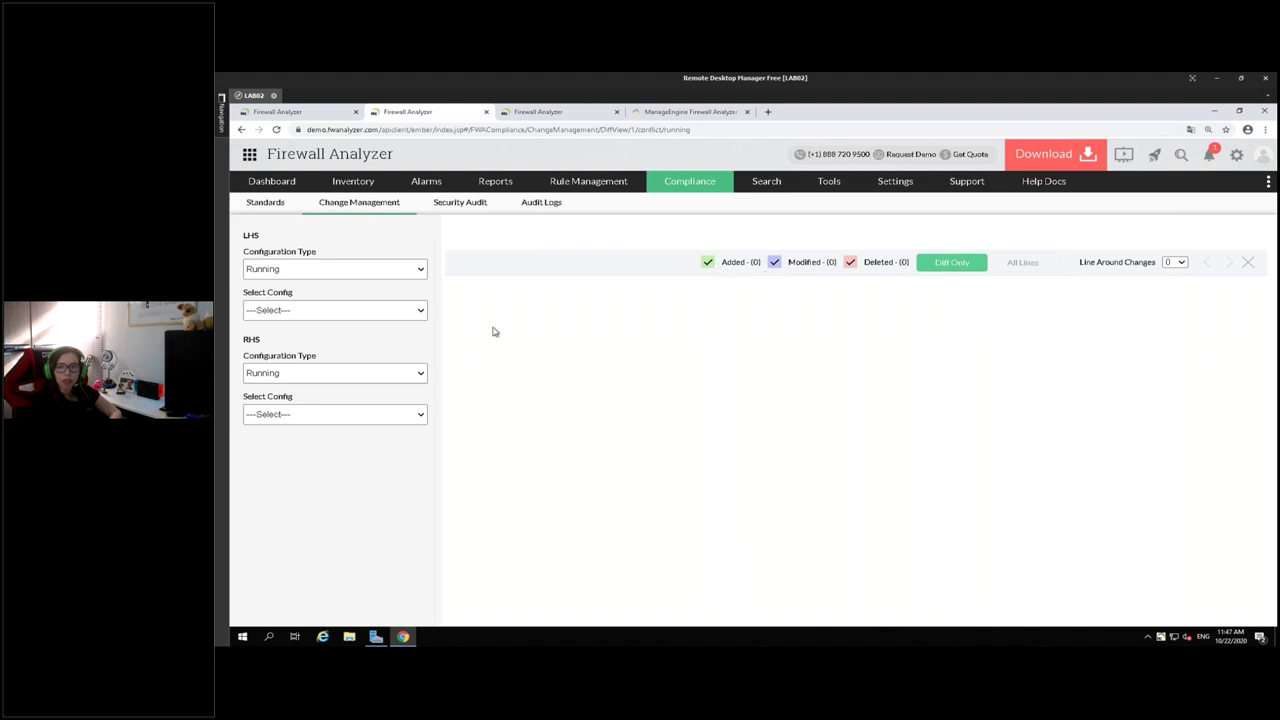
{"action": "left_click", "coordinate": [277, 311]}
{"action": "left_click", "coordinate": [268, 329]}
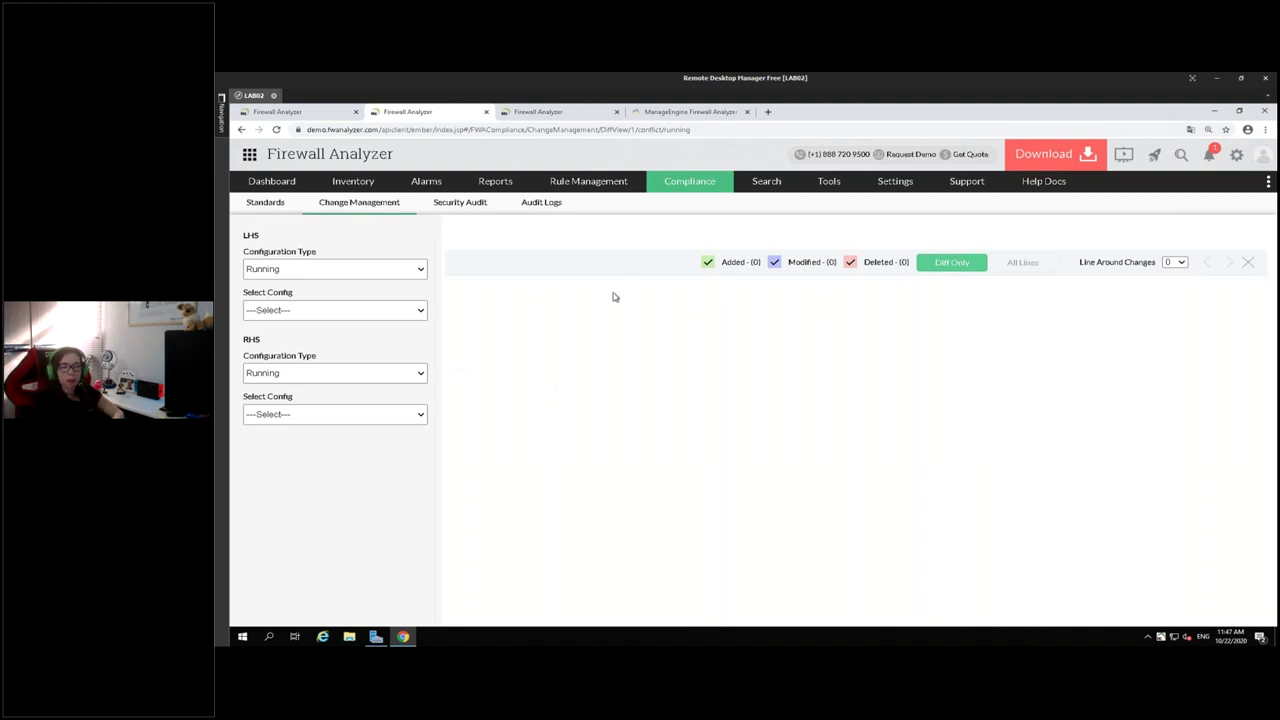
{"action": "left_click", "coordinate": [1247, 262]}
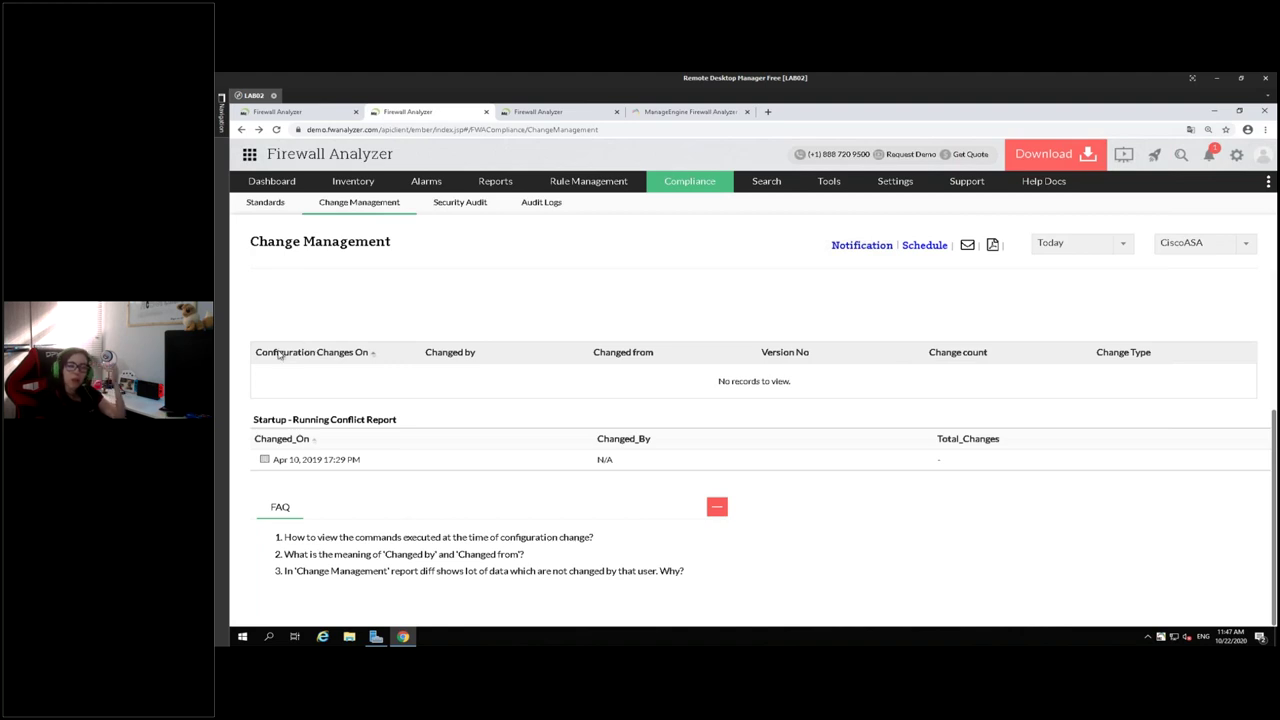
Reopen the Apr 10, 2019 conflict comparison, display all lines instead of only differences, and close it.
{"action": "left_click", "coordinate": [268, 460]}
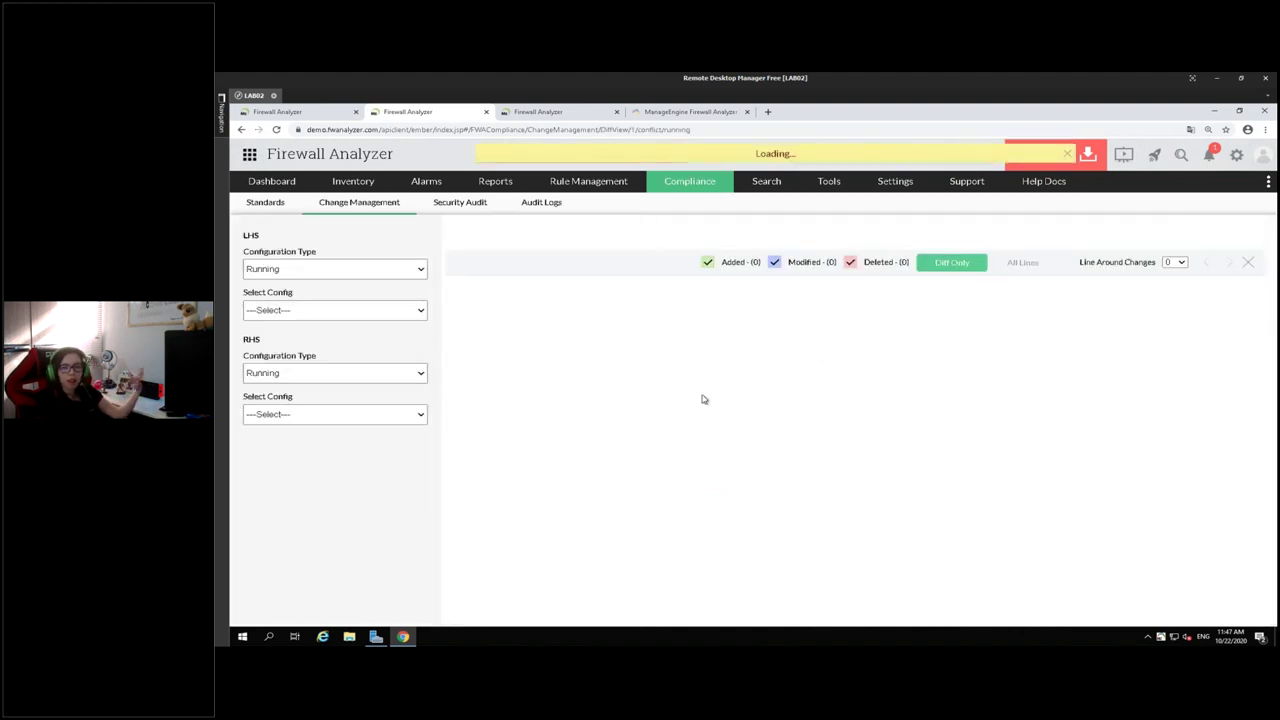
{"action": "left_click", "coordinate": [1012, 263]}
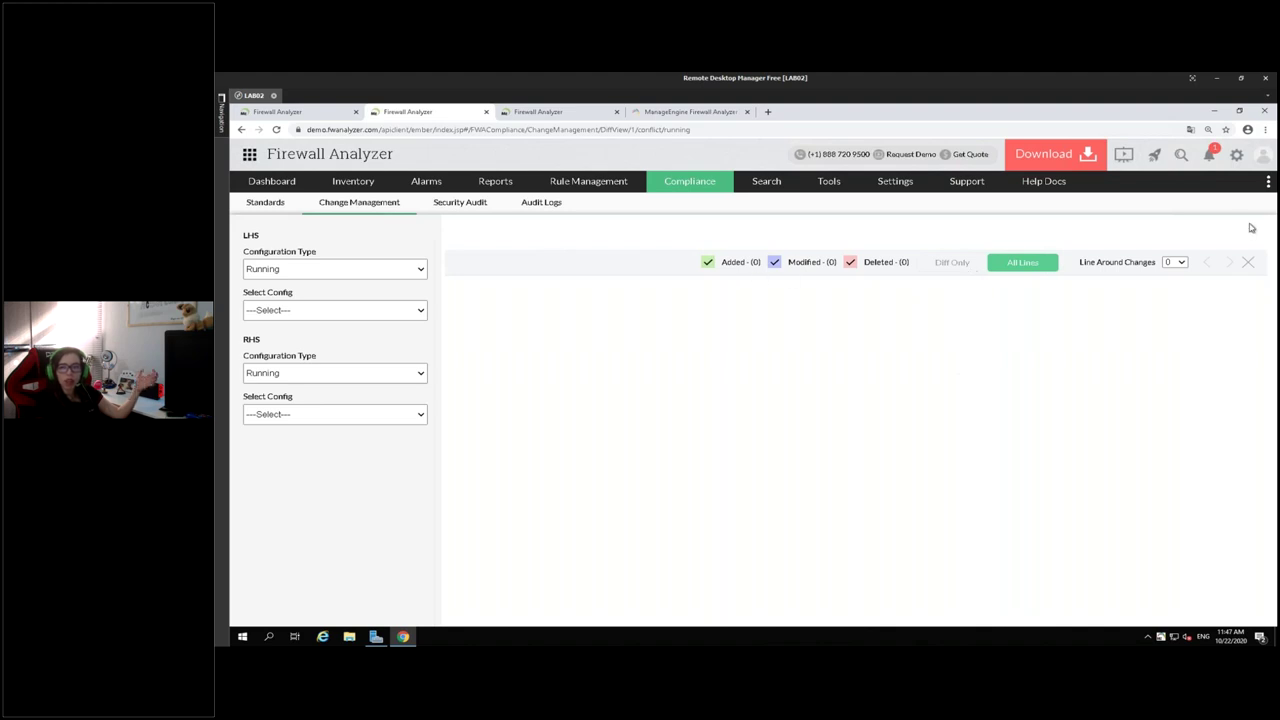
{"action": "left_click", "coordinate": [1248, 263]}
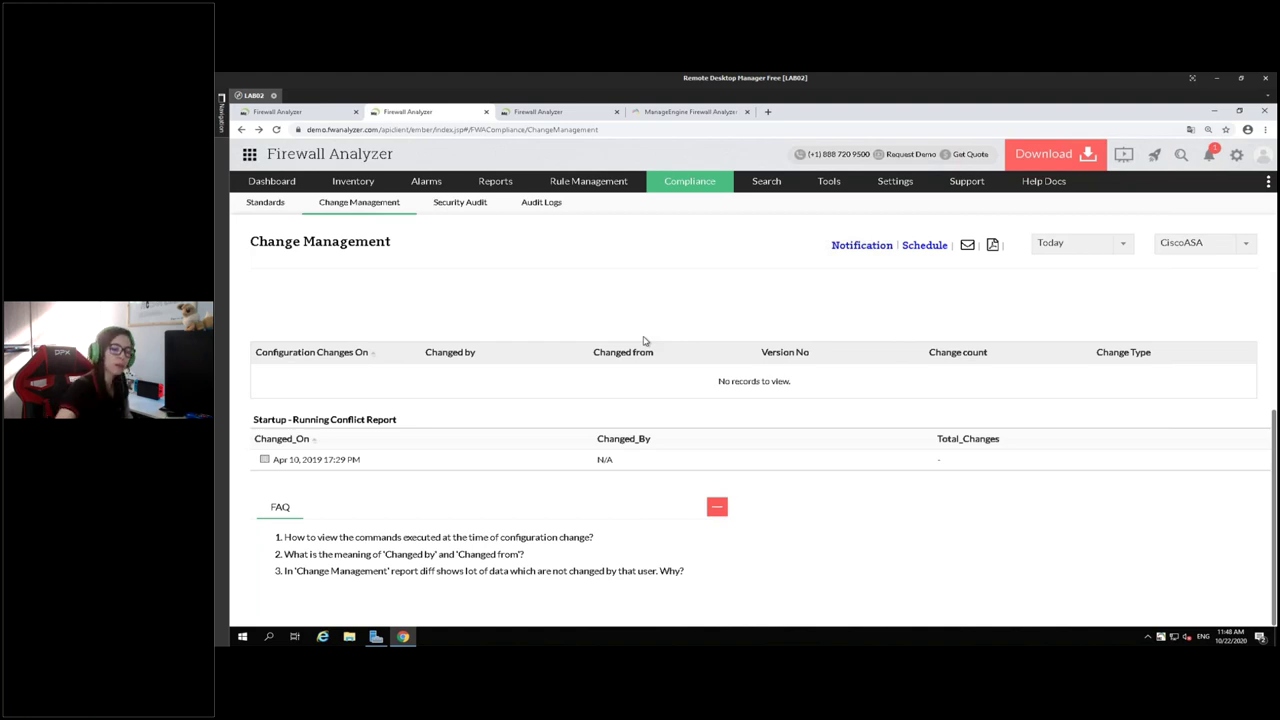
Open the CiscoASA Security Audit report and skim its summary, contents, table list and first findings.
{"action": "left_click", "coordinate": [447, 213]}
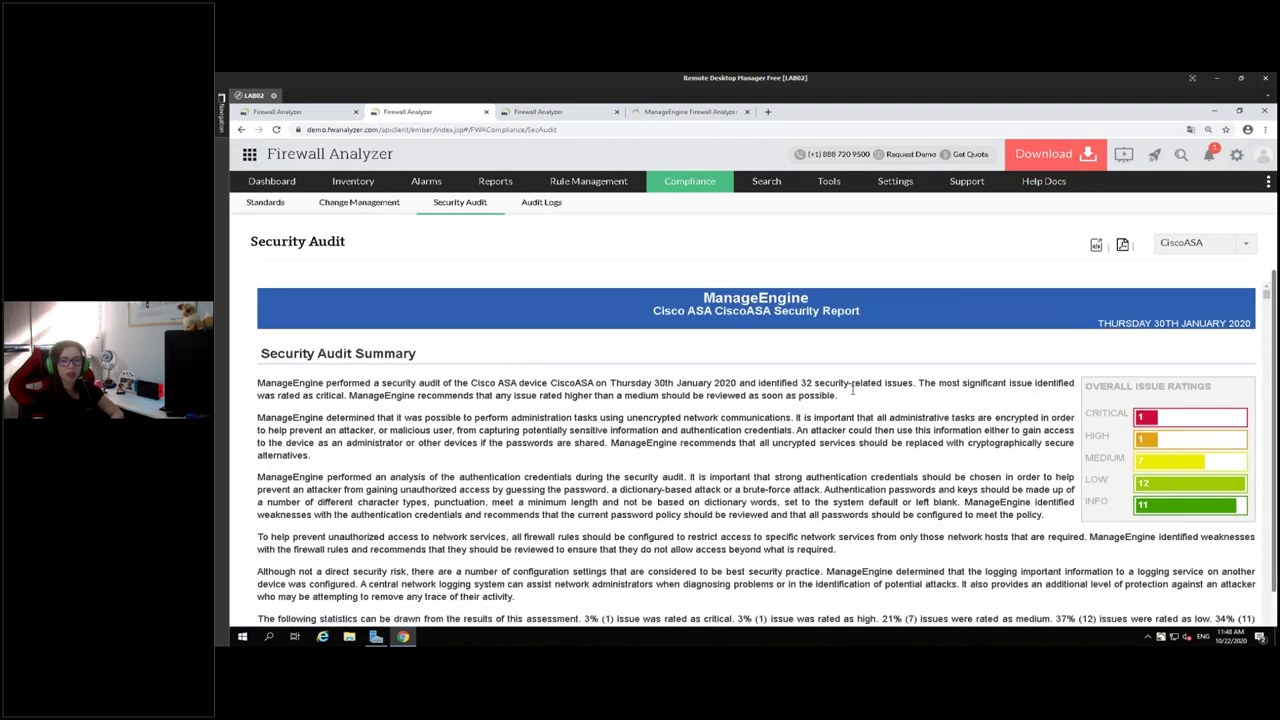
{"action": "scroll", "coordinate": [597, 485], "scroll_direction": "down", "scroll_amount": 20}
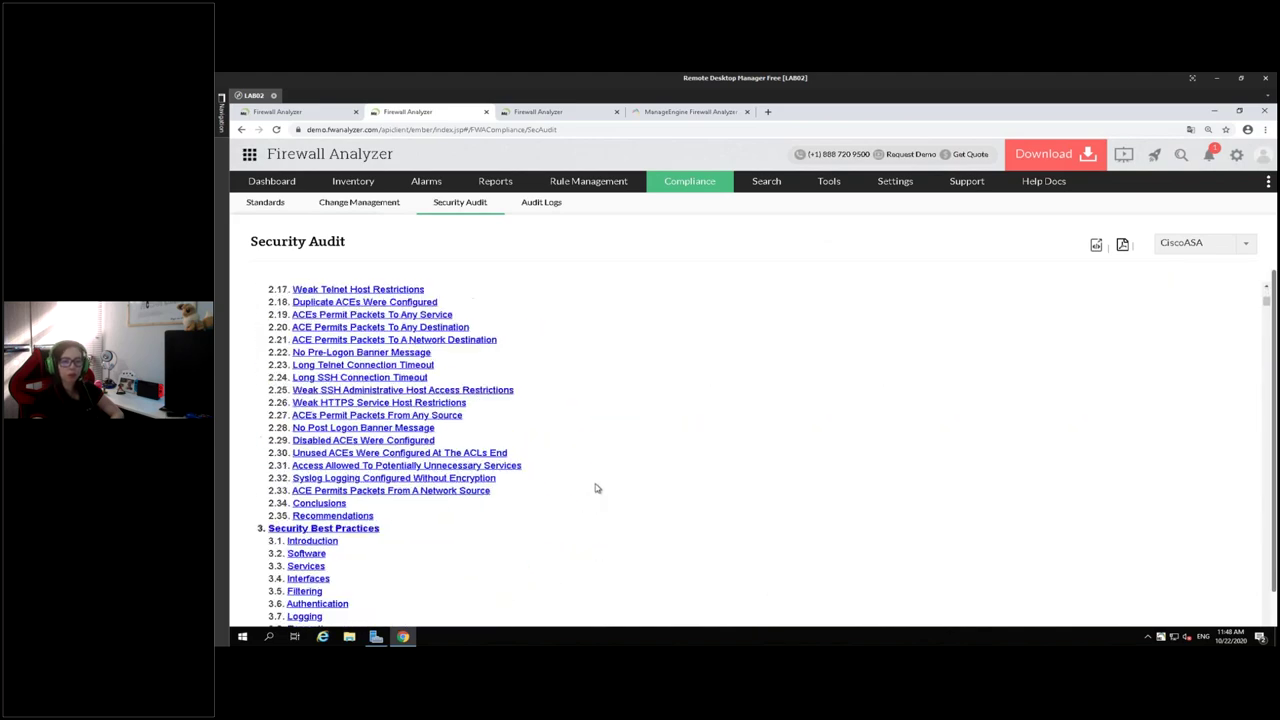
{"action": "scroll", "coordinate": [597, 485], "scroll_direction": "down", "scroll_amount": 15}
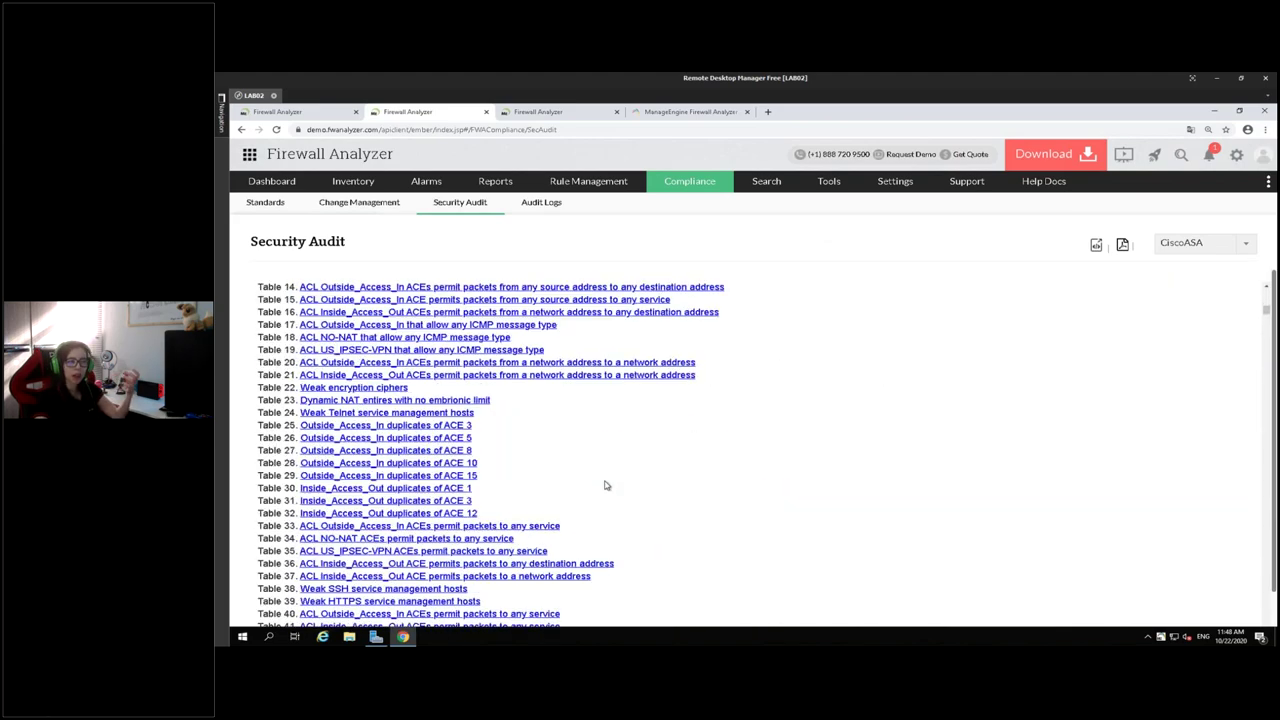
{"action": "scroll", "coordinate": [480, 324], "scroll_direction": "down", "scroll_amount": 5}
{"action": "scroll", "coordinate": [838, 455], "scroll_direction": "down", "scroll_amount": 20}
{"action": "scroll", "coordinate": [646, 514], "scroll_direction": "down", "scroll_amount": 10}
{"action": "scroll", "coordinate": [629, 509], "scroll_direction": "up", "scroll_amount": 2}
{"action": "scroll", "coordinate": [628, 510], "scroll_direction": "down", "scroll_amount": 2}
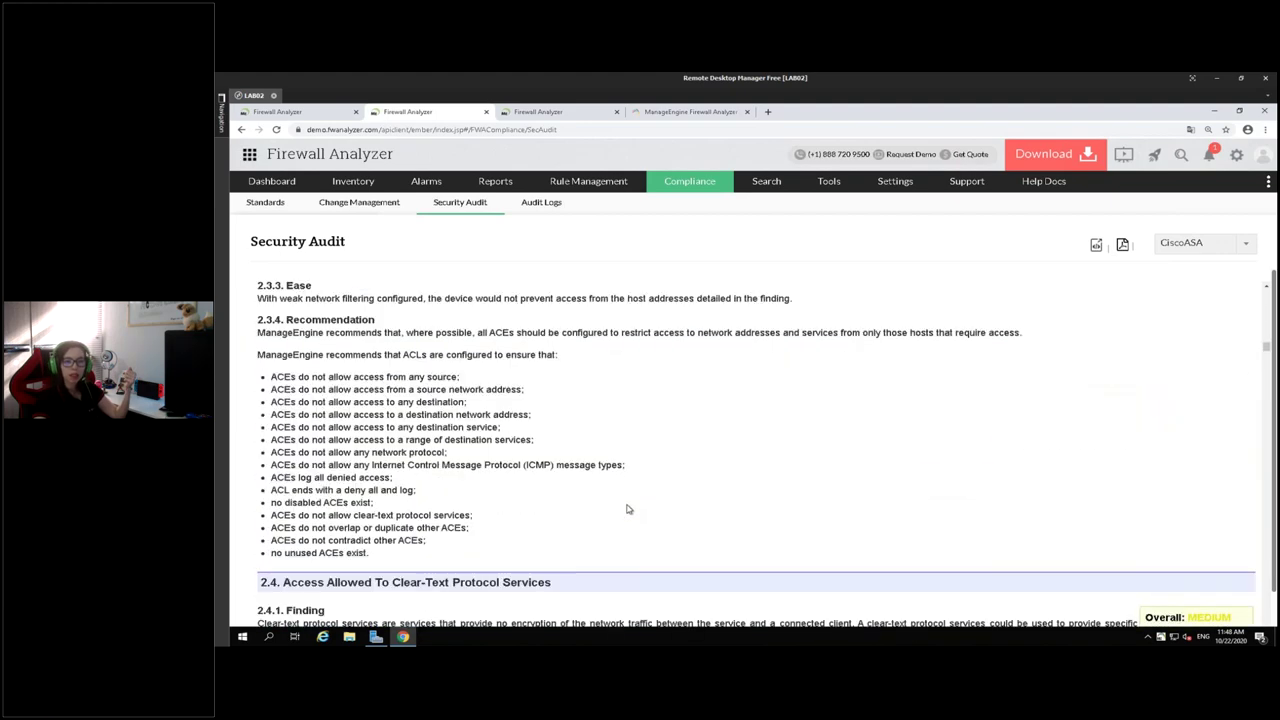
Read finding 2.2 on the dictionary-based password, covering its rating, impact and recommended commands.
{"action": "scroll", "coordinate": [628, 510], "scroll_direction": "up", "scroll_amount": 10}
{"action": "scroll", "coordinate": [640, 395], "scroll_direction": "up", "scroll_amount": 5}
{"action": "scroll", "coordinate": [756, 451], "scroll_direction": "up", "scroll_amount": 3}
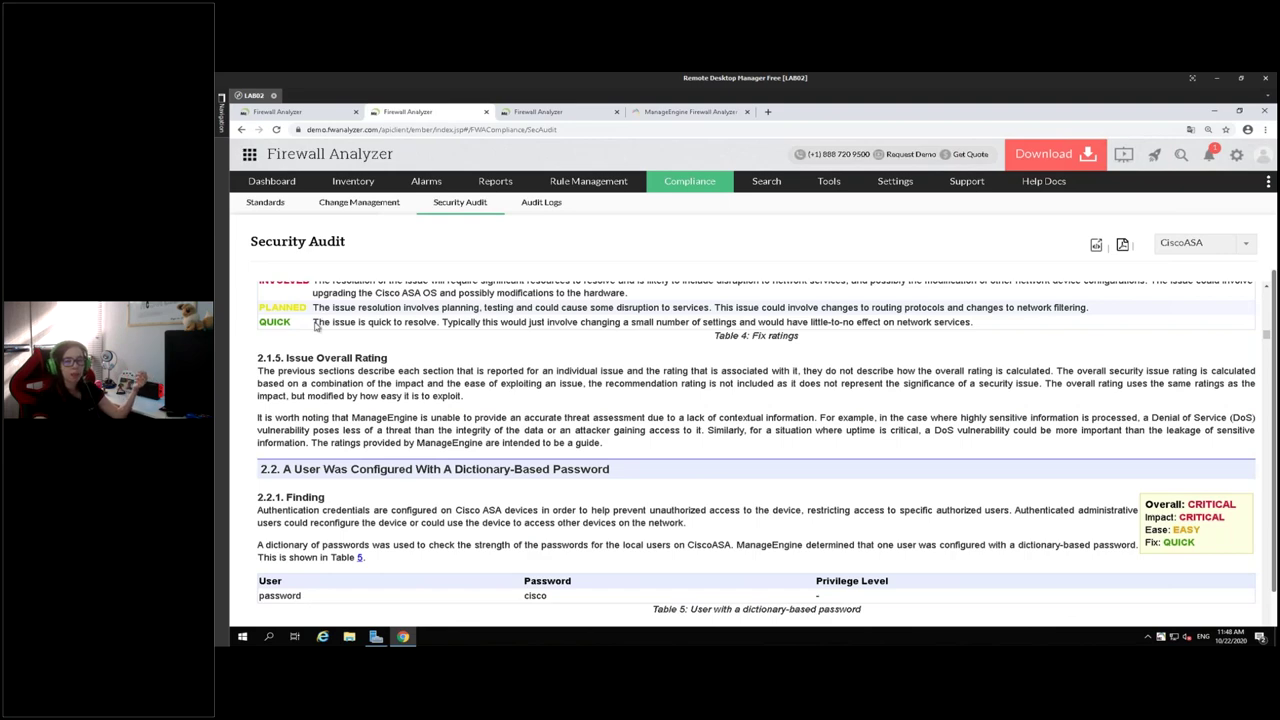
{"action": "scroll", "coordinate": [316, 325], "scroll_direction": "down", "scroll_amount": 3}
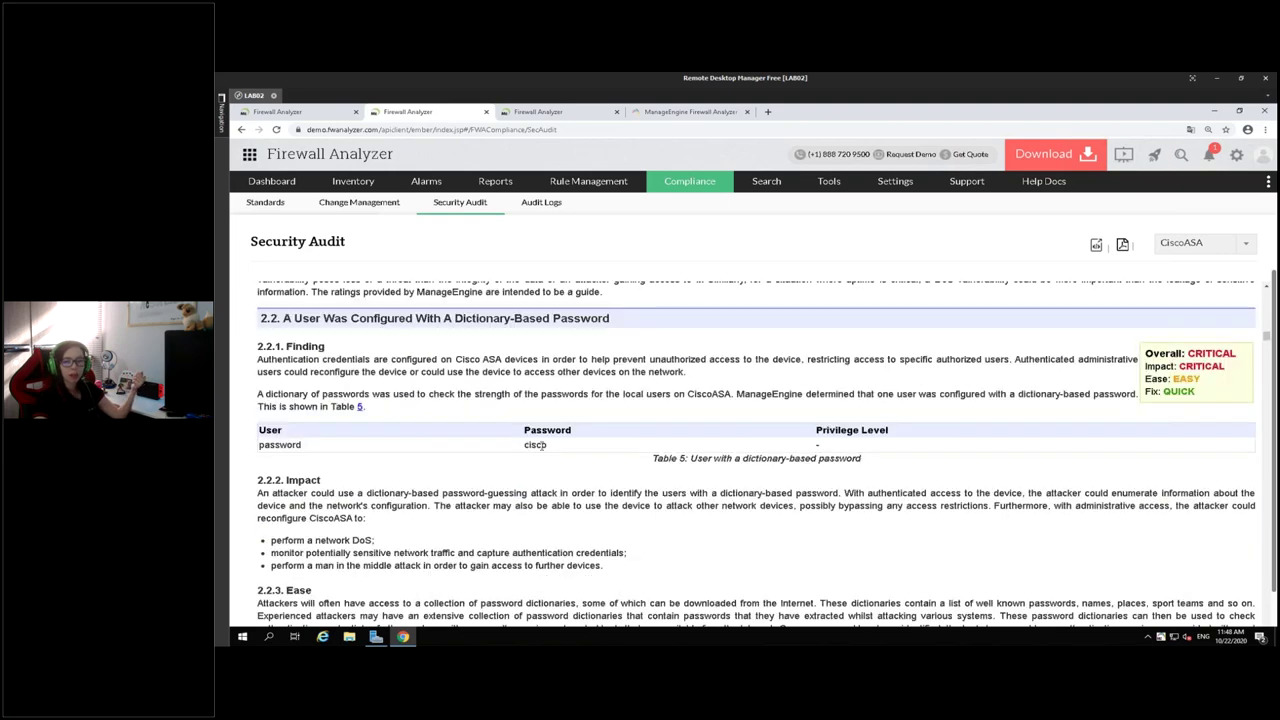
{"action": "left_click_drag", "start_coordinate": [291, 345], "coordinate": [326, 346]}
{"action": "scroll", "coordinate": [315, 426], "scroll_direction": "down", "scroll_amount": 8}
{"action": "left_click_drag", "start_coordinate": [332, 508], "coordinate": [443, 534]}
Examine finding 2.3 on ACEs permitting any destination and service, including its rule table, impact and recommendation.
{"action": "scroll", "coordinate": [443, 534], "scroll_direction": "down", "scroll_amount": 5}
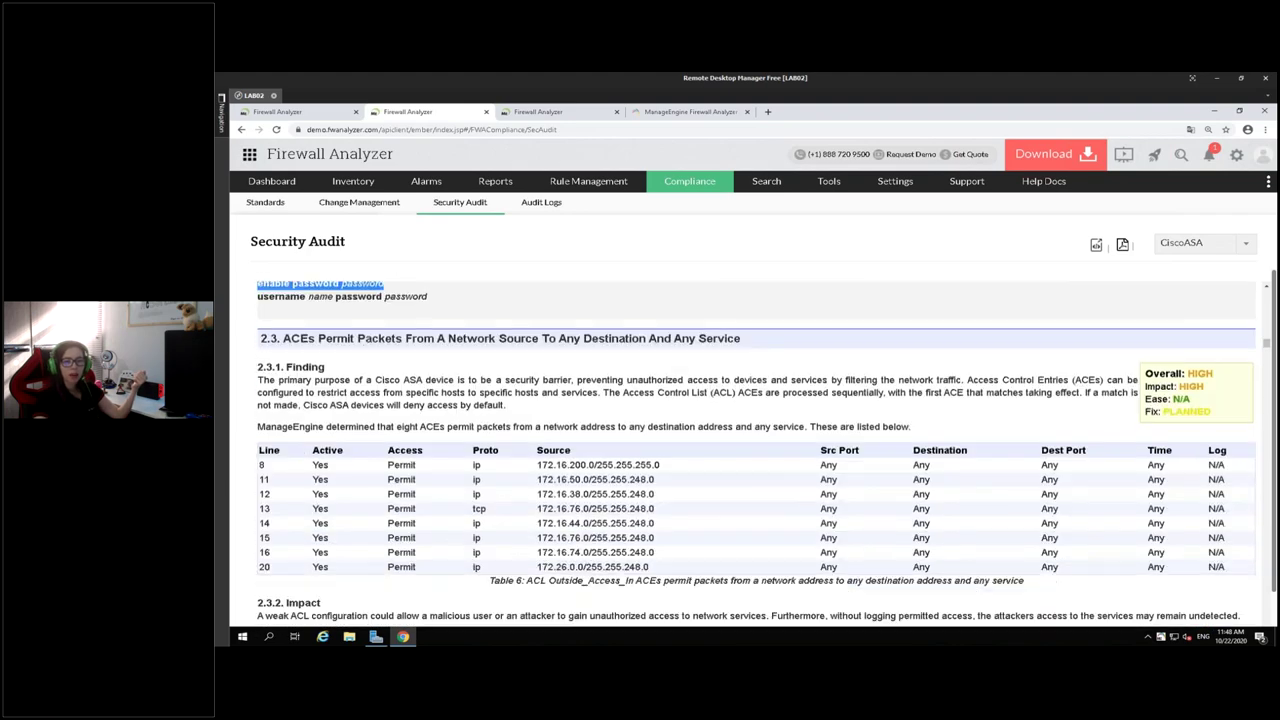
{"action": "scroll", "coordinate": [291, 376], "scroll_direction": "down", "scroll_amount": 1}
{"action": "left_click_drag", "start_coordinate": [275, 377], "coordinate": [636, 437]}
{"action": "left_click", "coordinate": [471, 376]}
{"action": "left_click", "coordinate": [438, 377]}
{"action": "left_click", "coordinate": [447, 380]}
{"action": "scroll", "coordinate": [491, 482], "scroll_direction": "down", "scroll_amount": 1}
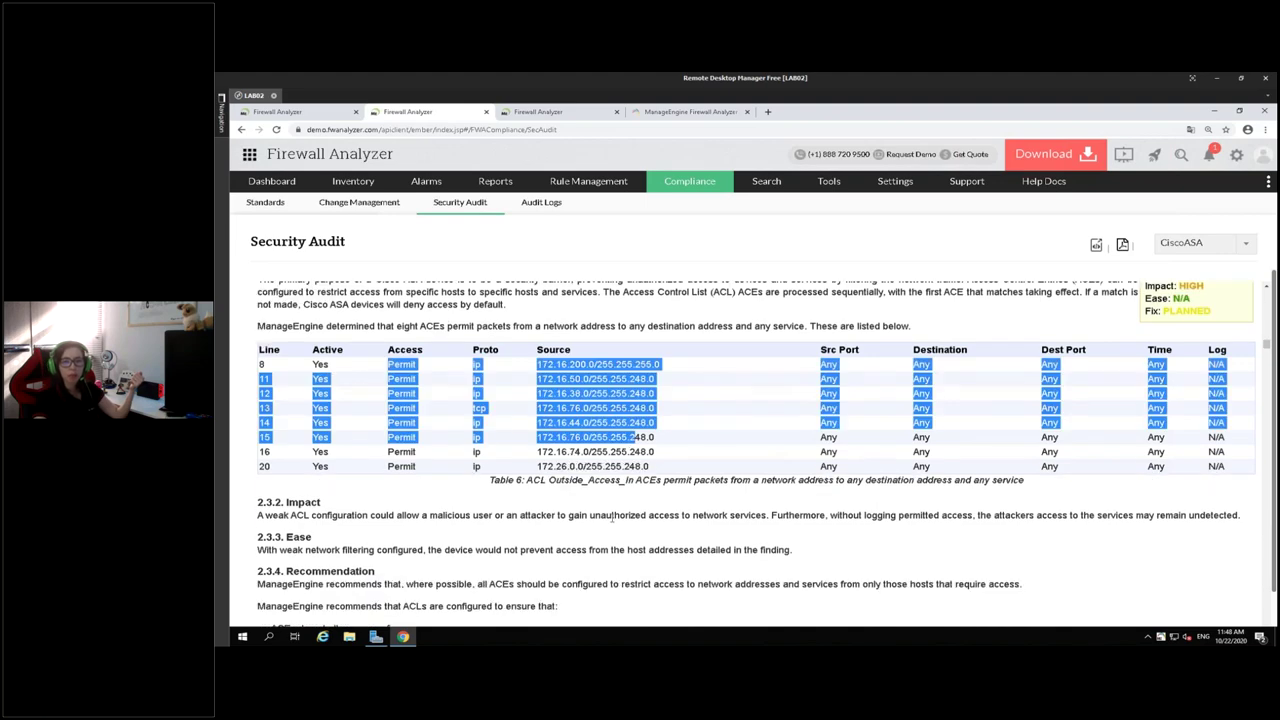
{"action": "scroll", "coordinate": [612, 517], "scroll_direction": "down", "scroll_amount": 5}
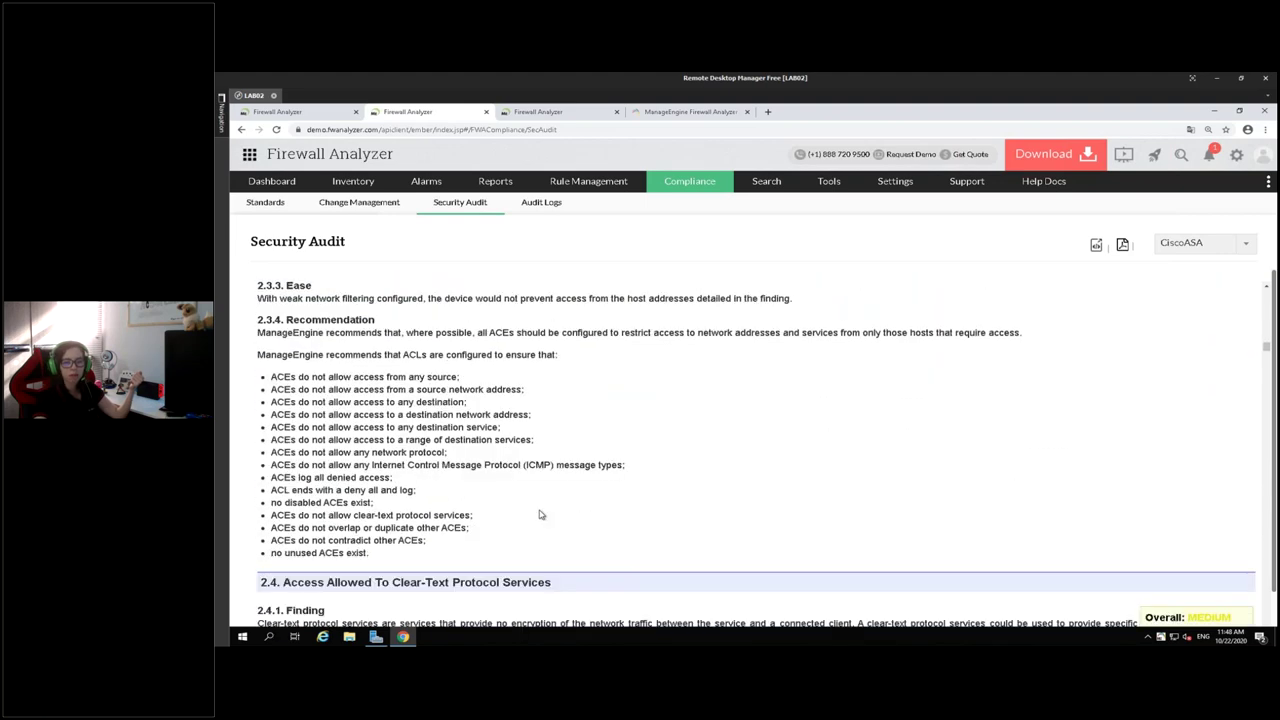
Review the ACL tables in finding 2.4 on access allowed to clear-text protocol services.
{"action": "scroll", "coordinate": [700, 450], "scroll_direction": "down", "scroll_amount": 3}
{"action": "left_click_drag", "start_coordinate": [258, 368], "coordinate": [575, 381]}
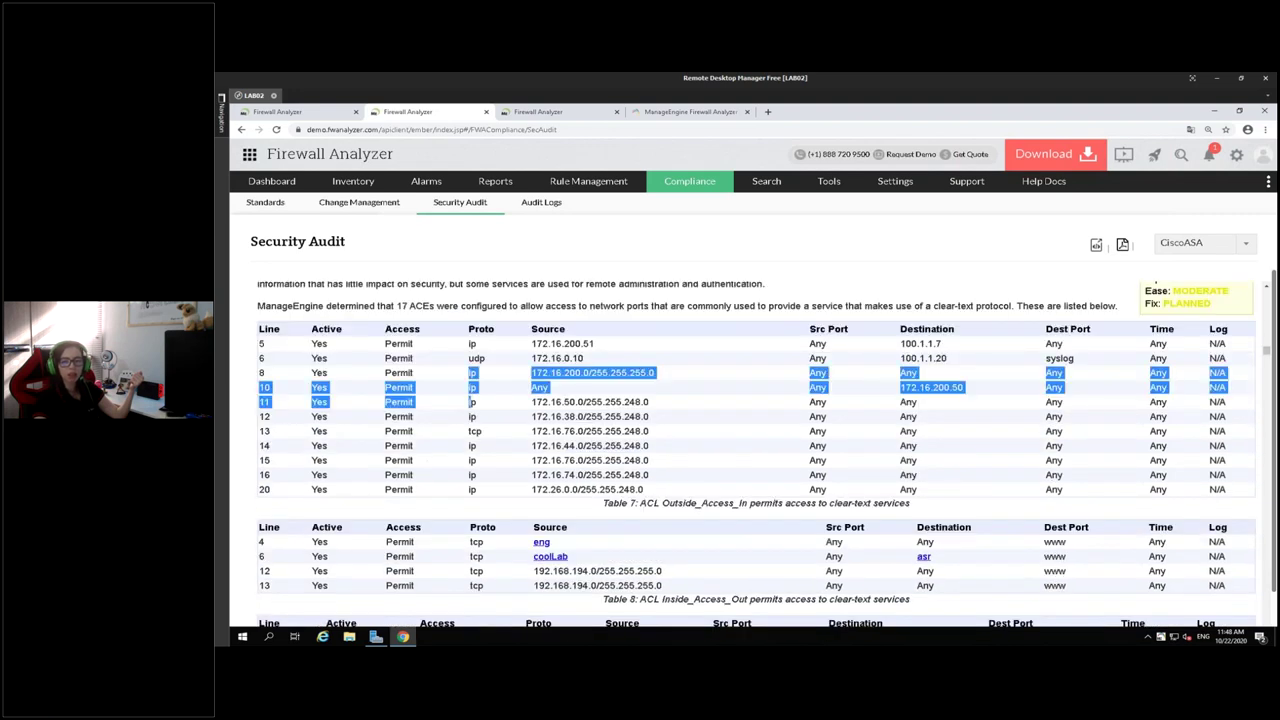
{"action": "scroll", "coordinate": [1243, 241], "scroll_direction": "down", "scroll_amount": 1}
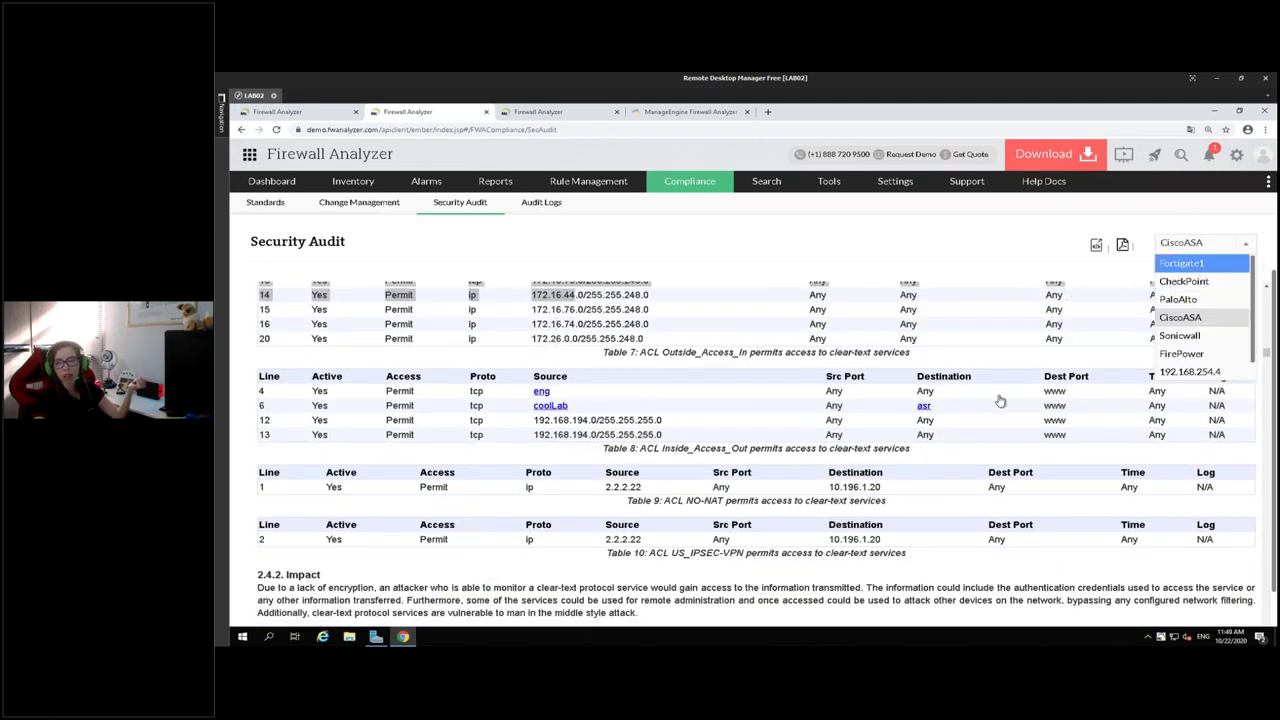
Switch the security audit to Fortigate1 and read its summary, audit date, list of contents and report conventions.
{"action": "key", "text": "Return"}
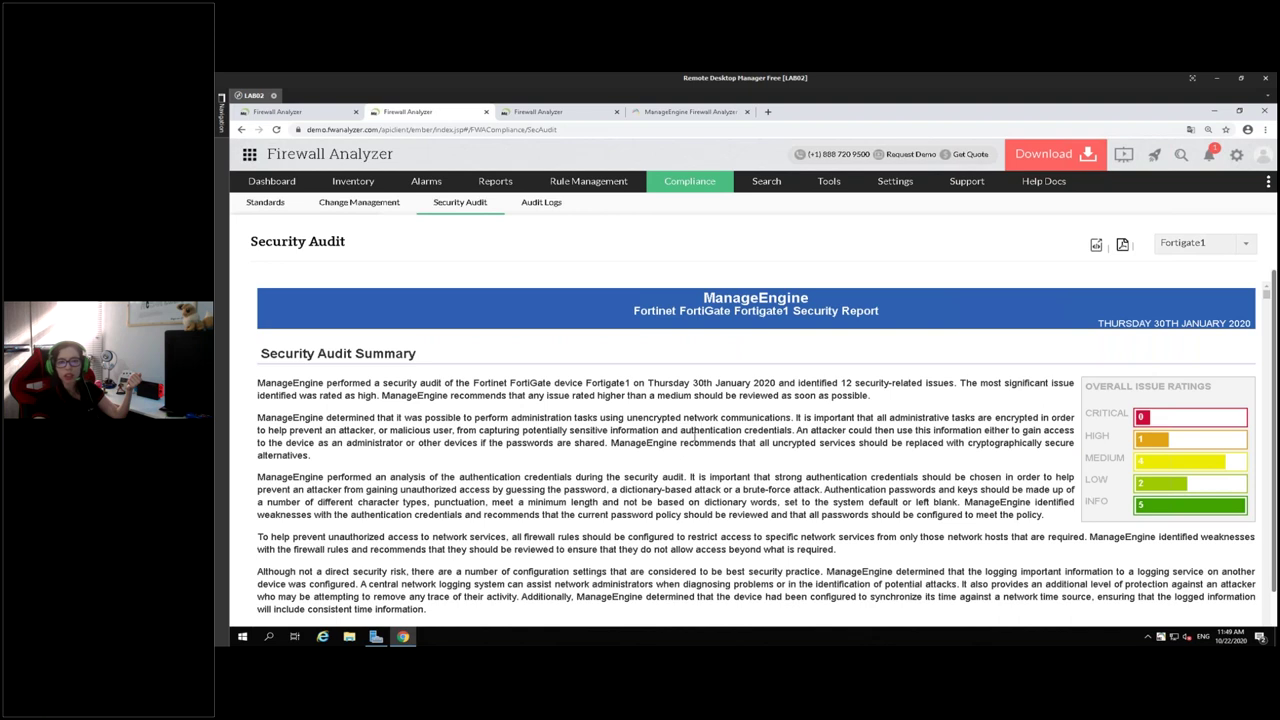
{"action": "scroll", "coordinate": [627, 497], "scroll_direction": "down", "scroll_amount": 1}
{"action": "left_click_drag", "start_coordinate": [583, 332], "coordinate": [620, 332]}
{"action": "left_click_drag", "start_coordinate": [711, 332], "coordinate": [692, 332]}
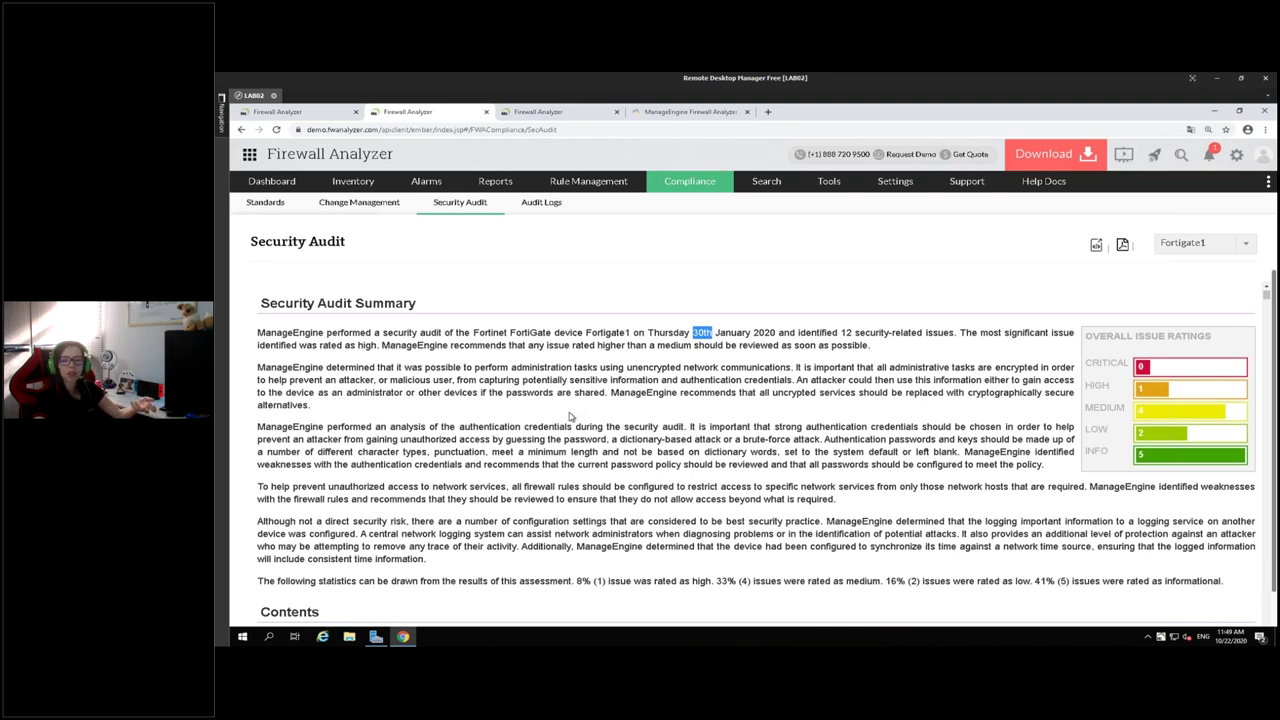
{"action": "scroll", "coordinate": [570, 416], "scroll_direction": "down", "scroll_amount": 1}
{"action": "left_click_drag", "start_coordinate": [524, 295], "coordinate": [815, 296]}
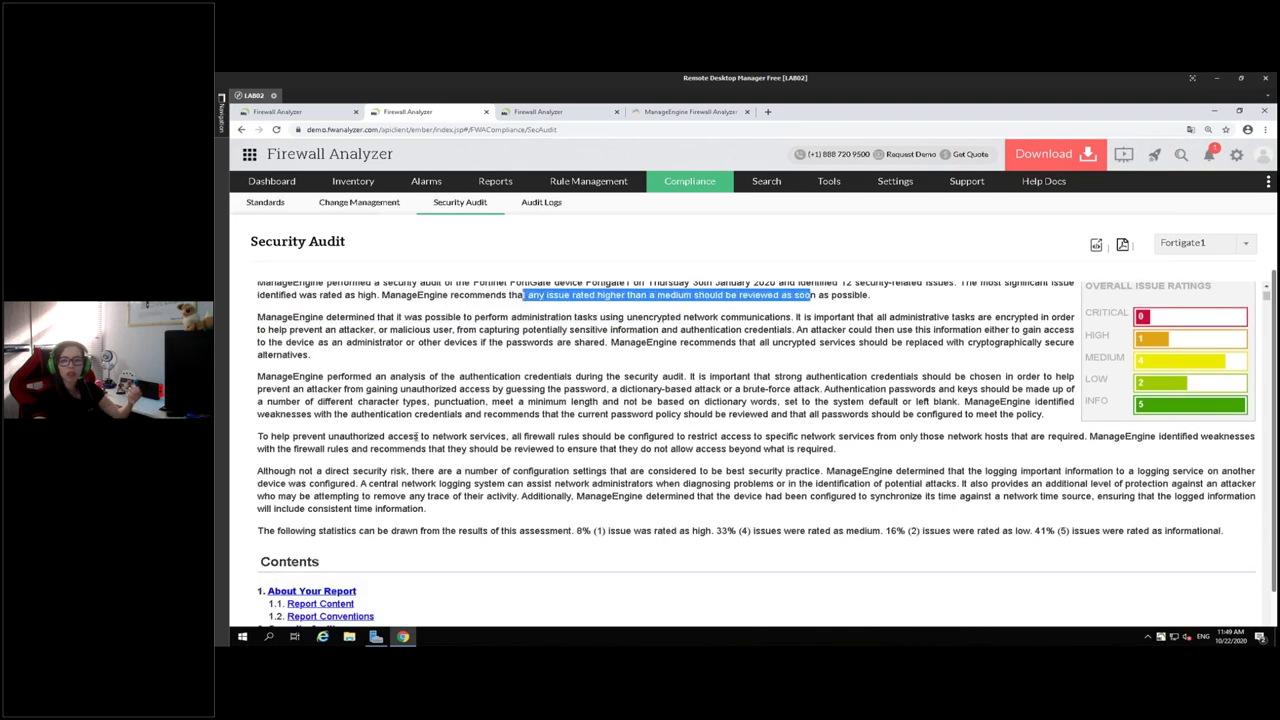
{"action": "scroll", "coordinate": [416, 437], "scroll_direction": "down", "scroll_amount": 6}
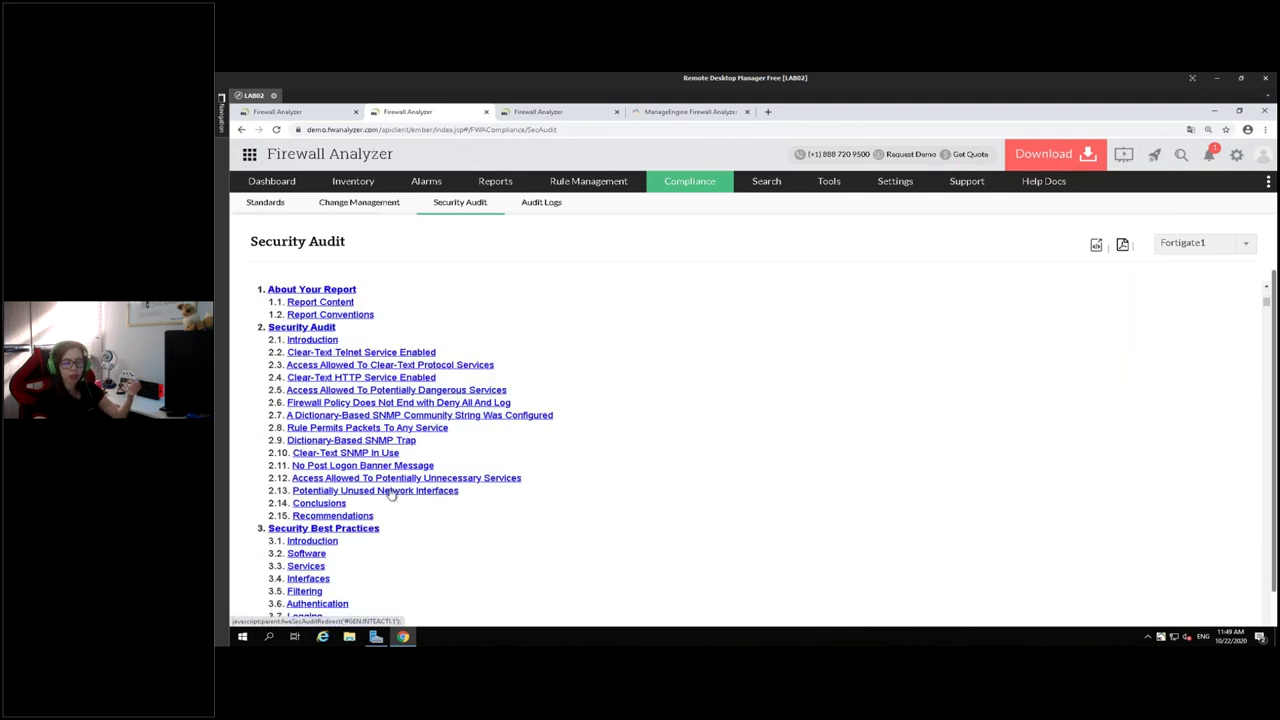
{"action": "scroll", "coordinate": [391, 494], "scroll_direction": "down", "scroll_amount": 15}
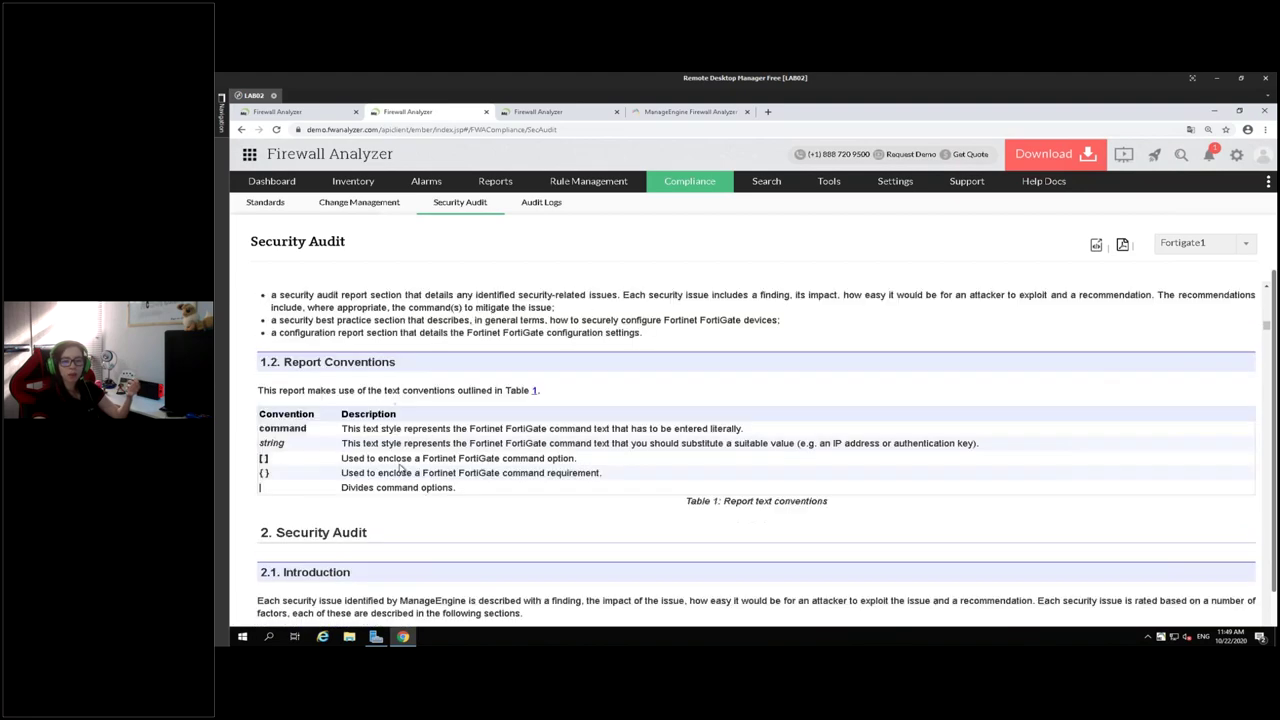
Read the impact and ease rating definitions in the introduction of the Fortigate1 security audit.
{"action": "scroll", "coordinate": [400, 467], "scroll_direction": "down", "scroll_amount": 10}
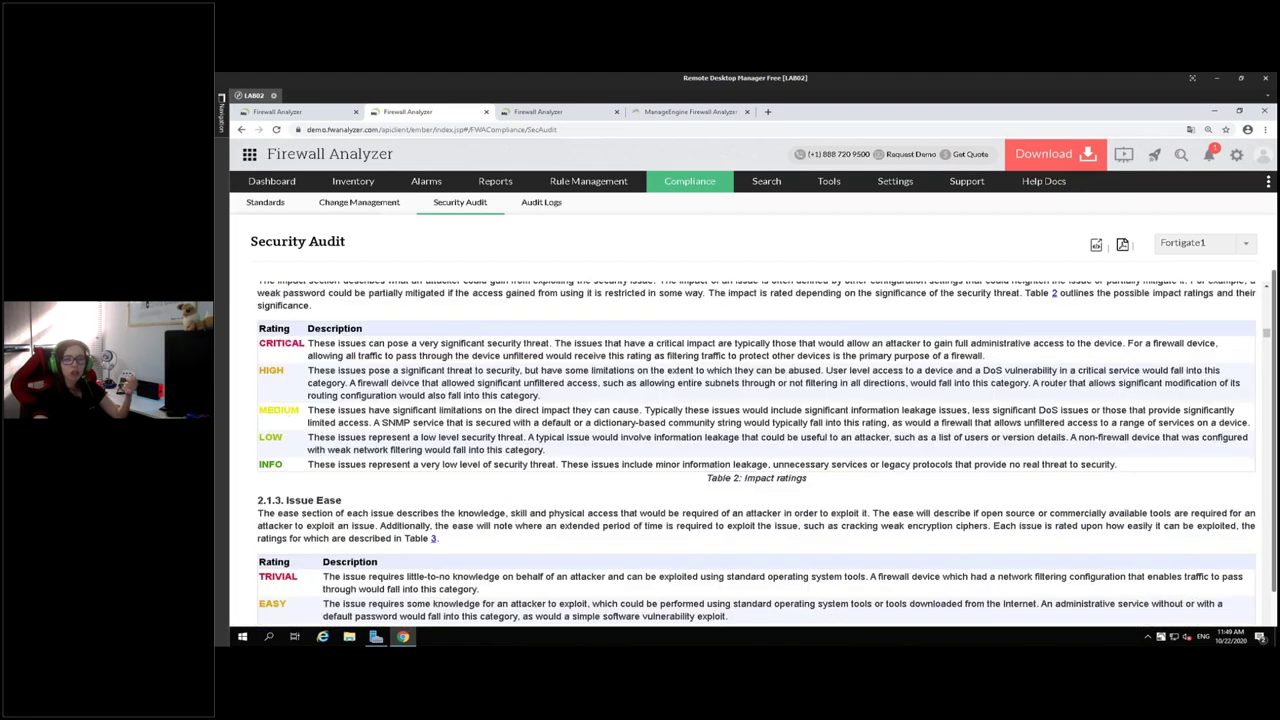
{"action": "double_click", "coordinate": [270, 345]}
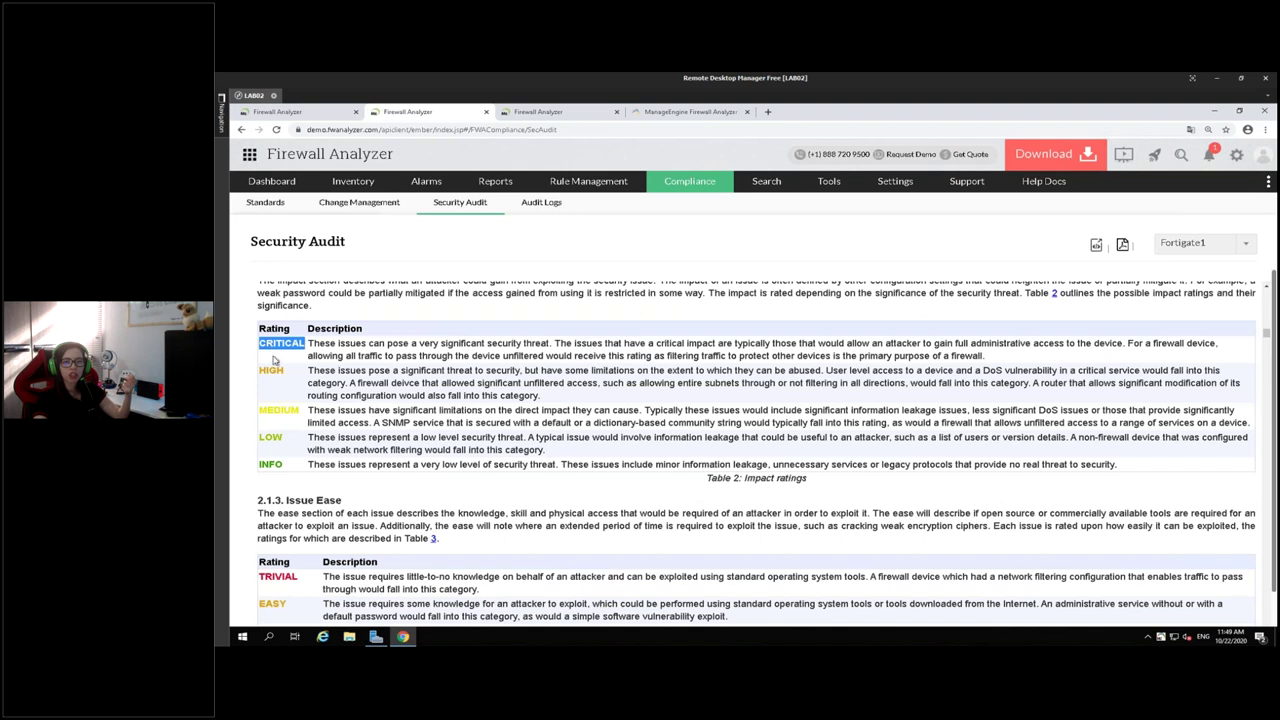
{"action": "left_click", "coordinate": [274, 369]}
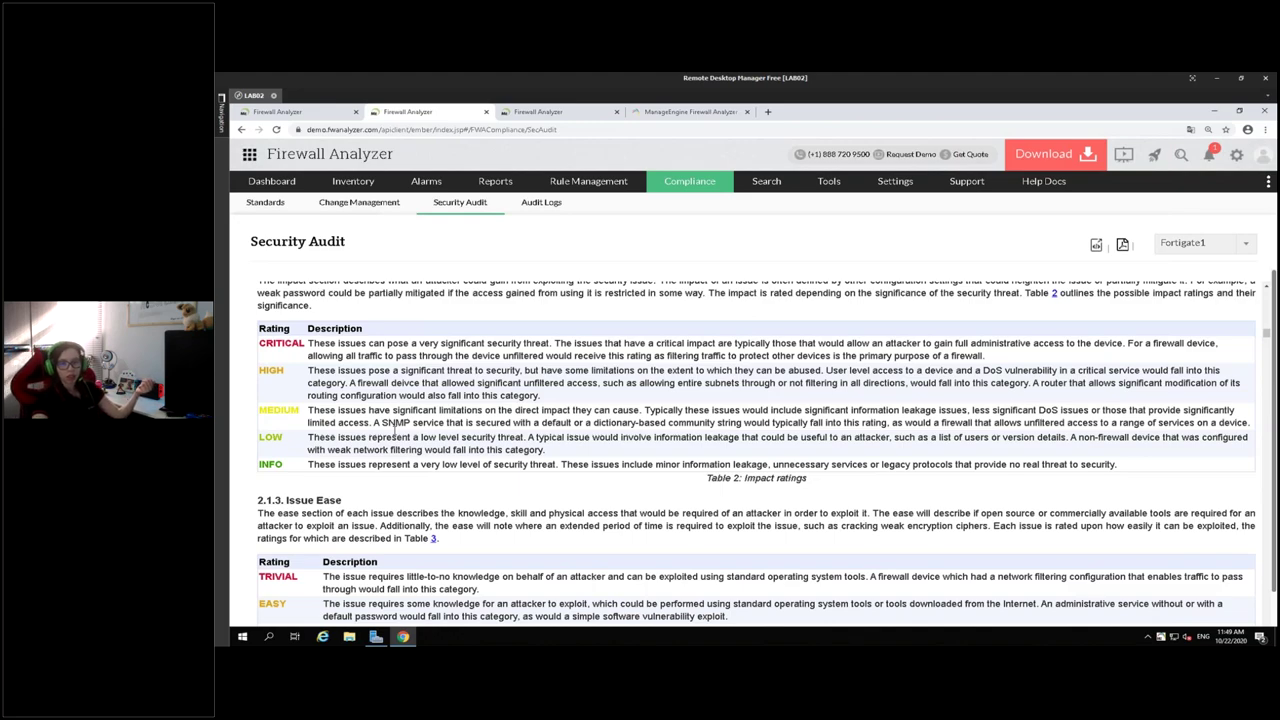
Examine Fortigate1 finding 2.3 on access allowed to clear-text protocol services, including its ratings, rule table, impact and recommendation.
{"action": "scroll", "coordinate": [395, 430], "scroll_direction": "down", "scroll_amount": 10}
{"action": "scroll", "coordinate": [405, 288], "scroll_direction": "down", "scroll_amount": 5}
{"action": "scroll", "coordinate": [625, 404], "scroll_direction": "up", "scroll_amount": 1}
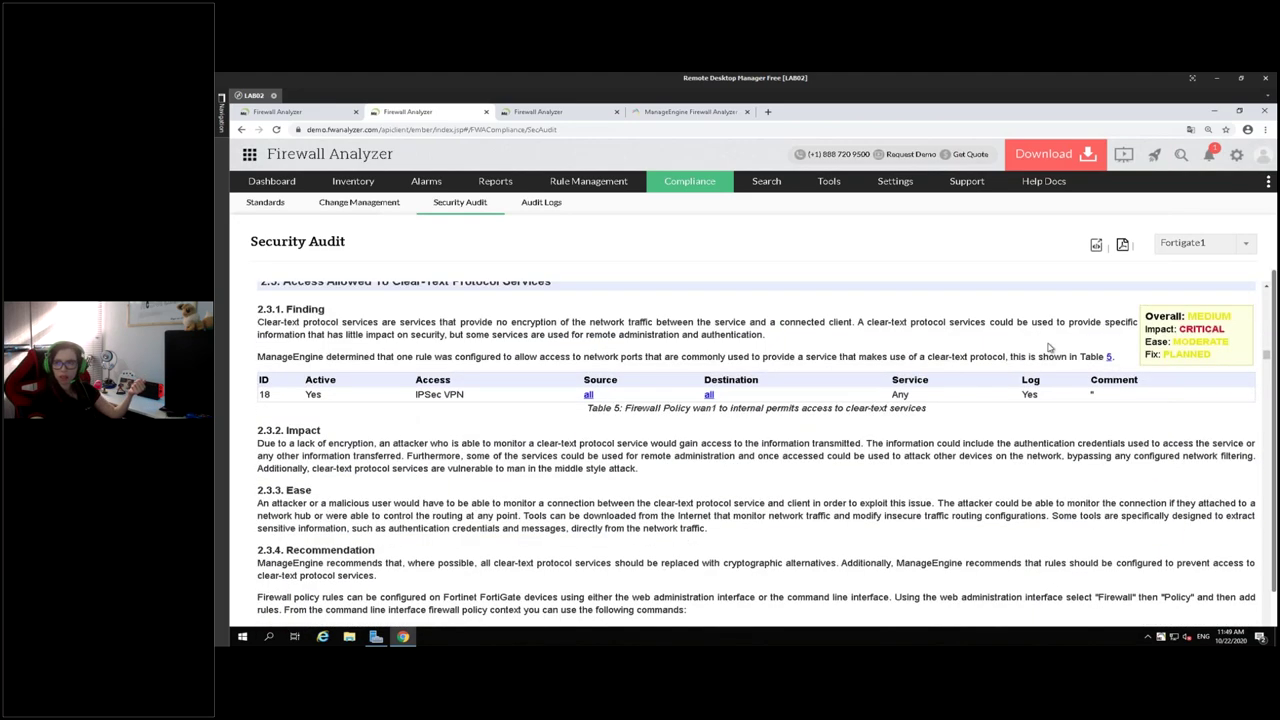
{"action": "scroll", "coordinate": [1049, 347], "scroll_direction": "up", "scroll_amount": 1}
{"action": "mouse_move", "coordinate": [1184, 425]}
{"action": "left_mouse_down"}
{"action": "mouse_move", "coordinate": [1205, 420]}
{"action": "mouse_move", "coordinate": [1190, 436]}
{"action": "left_mouse_up"}
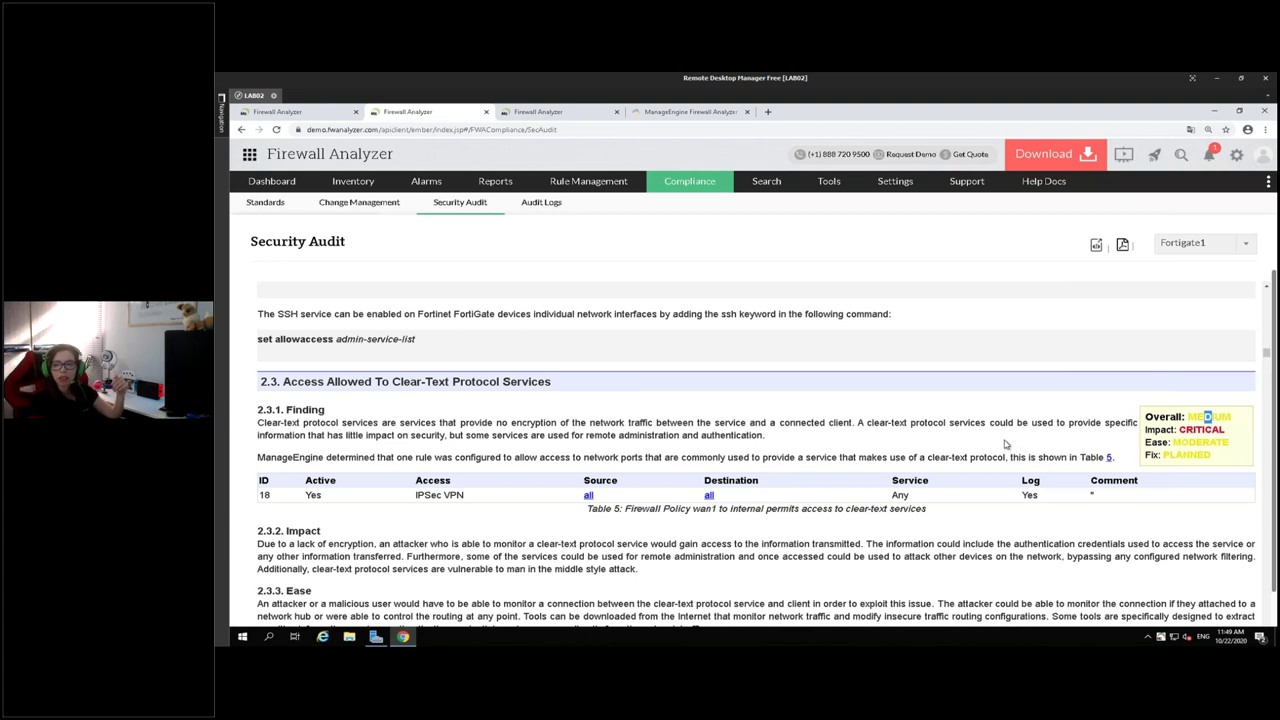
{"action": "double_click", "coordinate": [1186, 454]}
{"action": "left_click", "coordinate": [886, 564]}
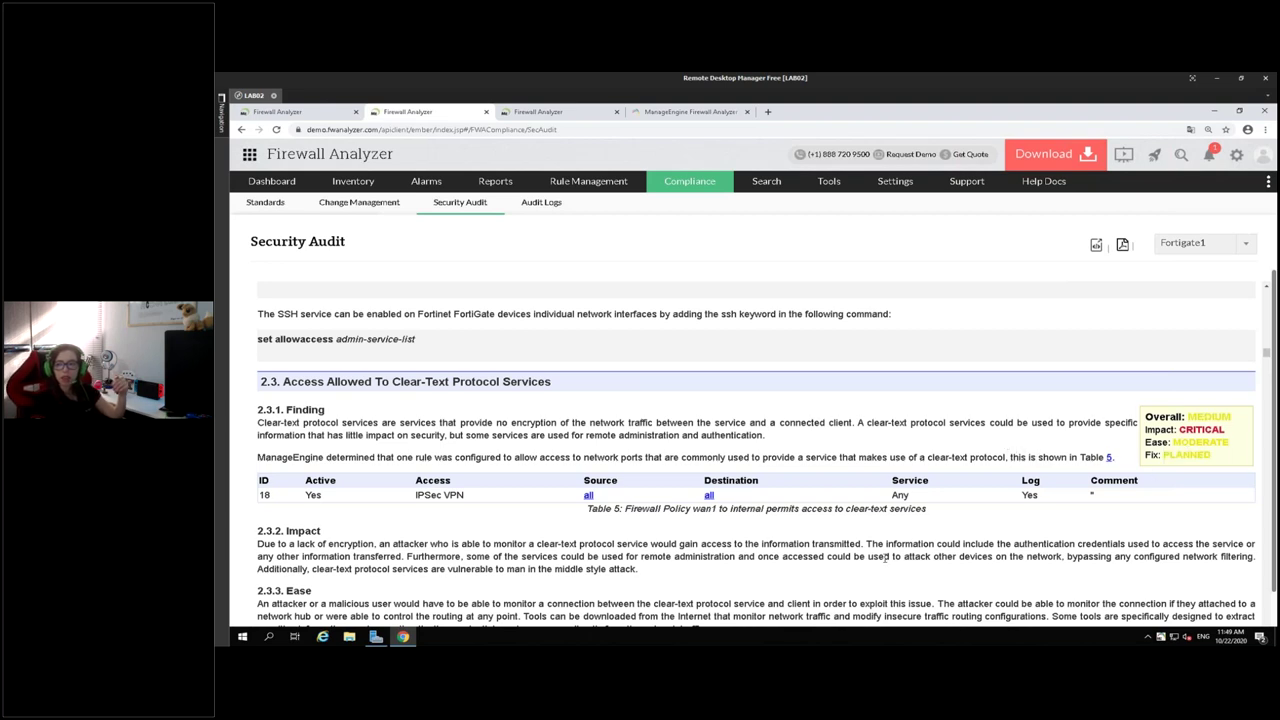
{"action": "scroll", "coordinate": [886, 562], "scroll_direction": "down", "scroll_amount": 1}
{"action": "scroll", "coordinate": [885, 558], "scroll_direction": "down", "scroll_amount": 1}
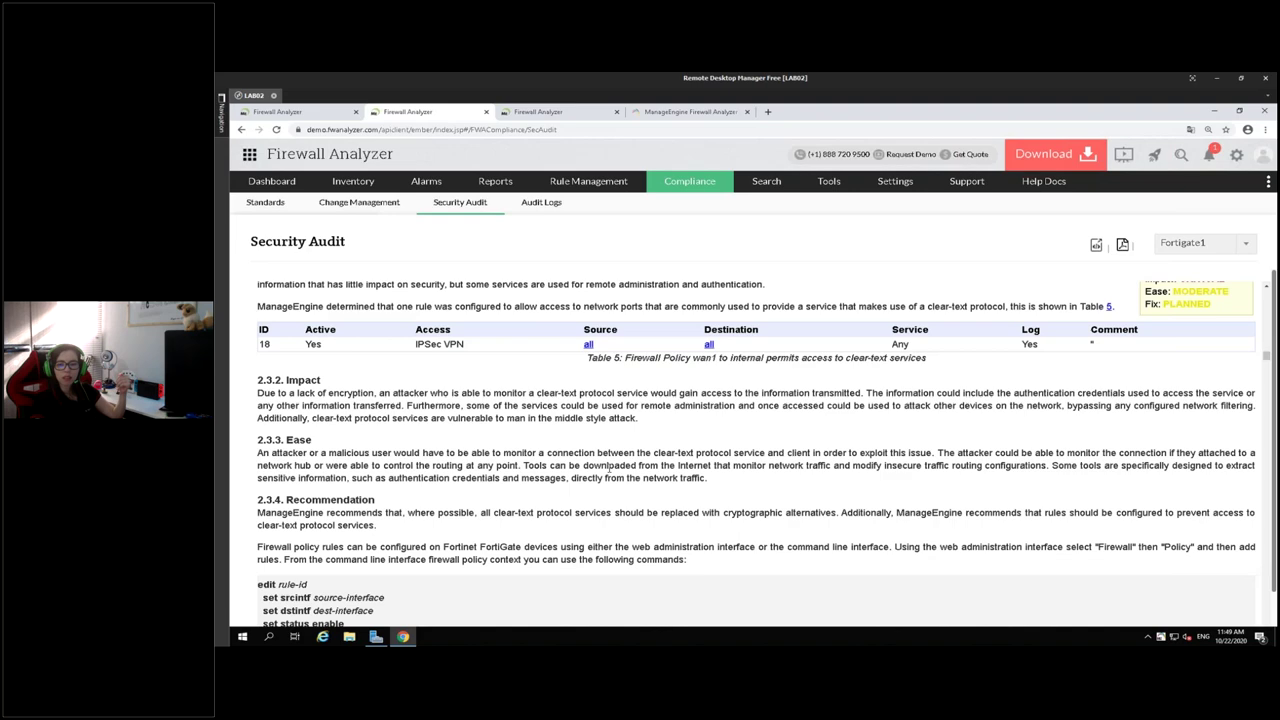
Review Fortigate1 finding 2.4 on the enabled HTTP service, covering its impact, ease and recommended command.
{"action": "scroll", "coordinate": [610, 468], "scroll_direction": "down", "scroll_amount": 6}
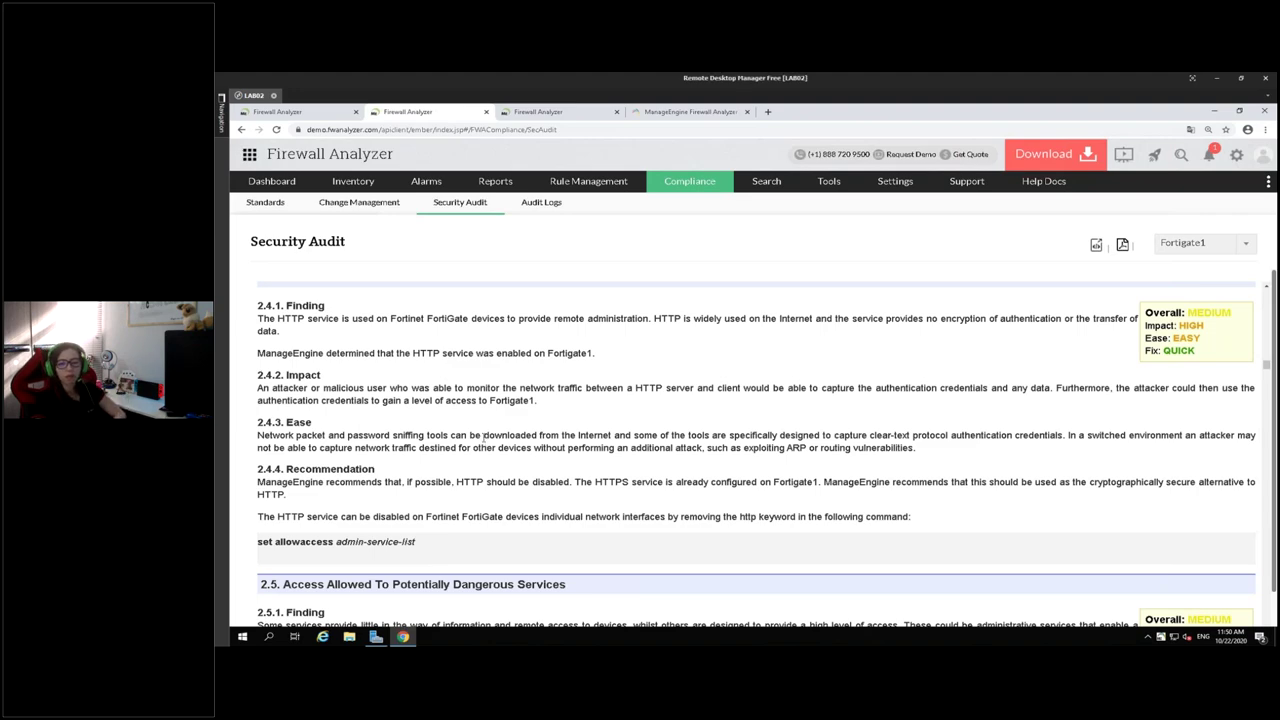
{"action": "scroll", "coordinate": [476, 450], "scroll_direction": "down", "scroll_amount": 5}
{"action": "scroll", "coordinate": [476, 450], "scroll_direction": "up", "scroll_amount": 10}
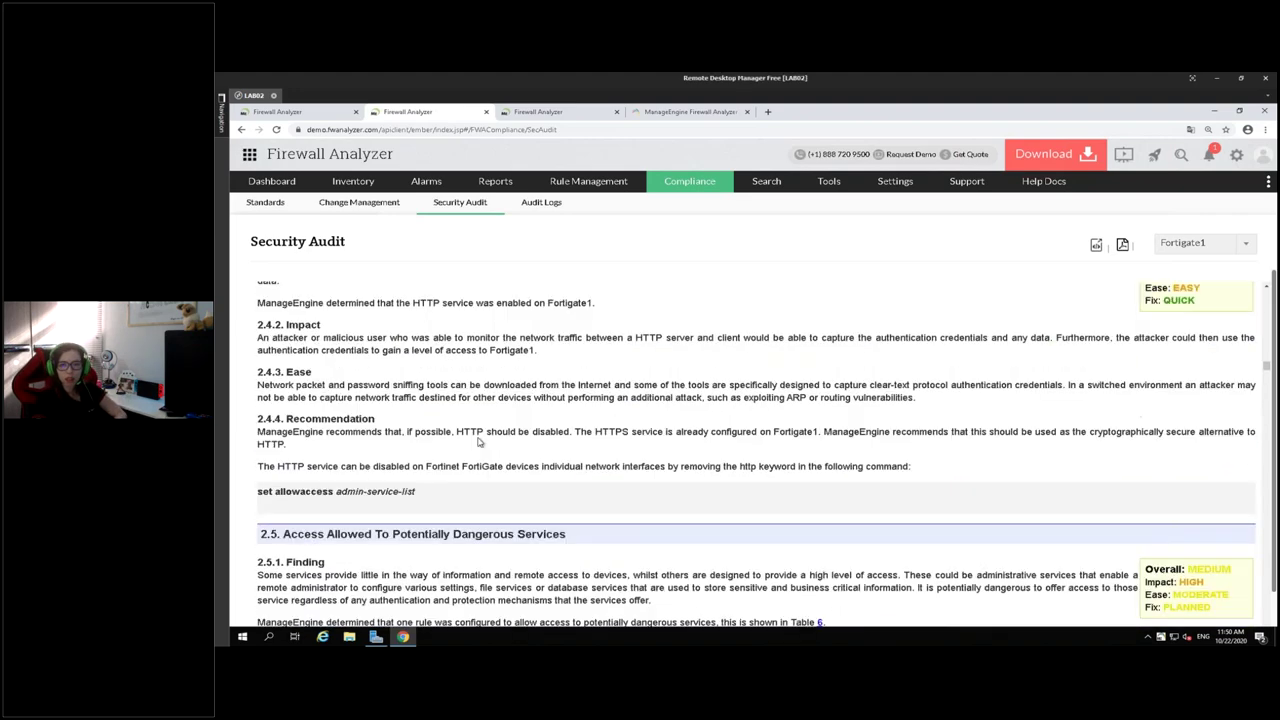
{"action": "scroll", "coordinate": [479, 440], "scroll_direction": "up", "scroll_amount": 2}
Open the audit logs and review the event actions and descriptions for Fortigate1 and for CiscoASA.
{"action": "left_click", "coordinate": [543, 215]}
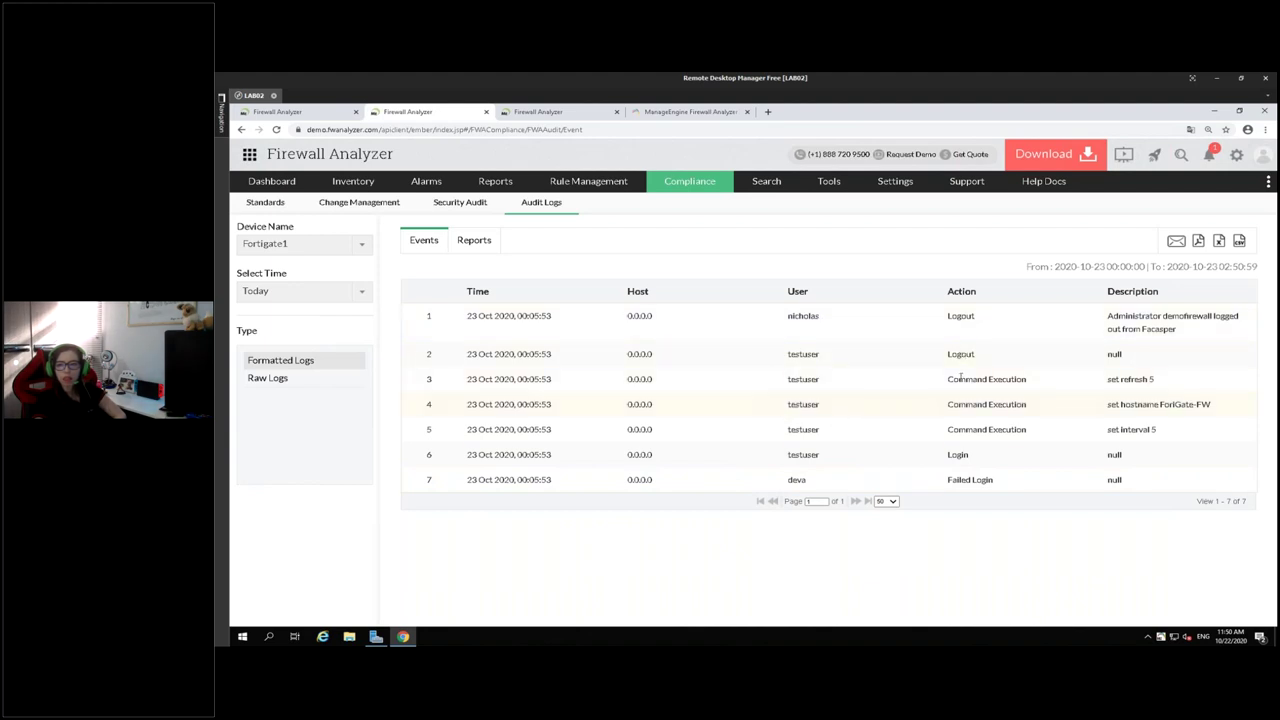
{"action": "left_click_drag", "start_coordinate": [1108, 379], "coordinate": [1225, 405]}
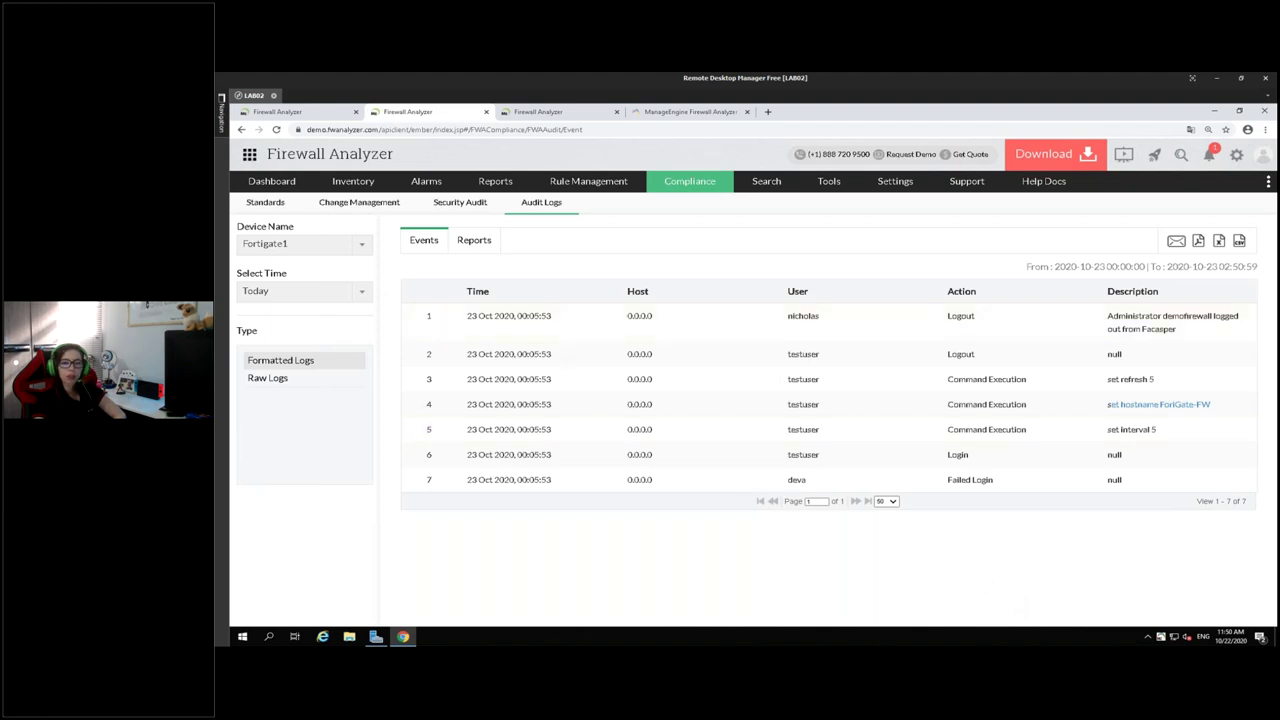
{"action": "left_click", "coordinate": [334, 255]}
{"action": "left_click", "coordinate": [298, 316]}
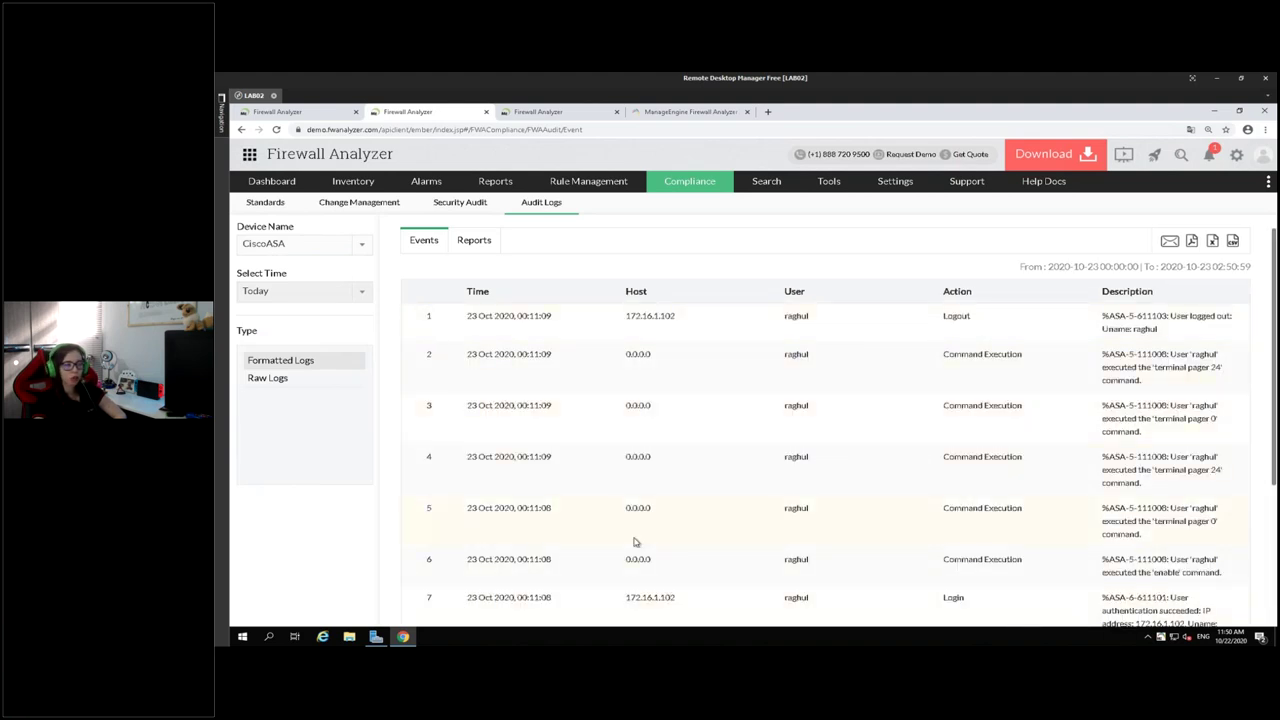
{"action": "left_click_drag", "start_coordinate": [1104, 318], "coordinate": [1158, 330]}
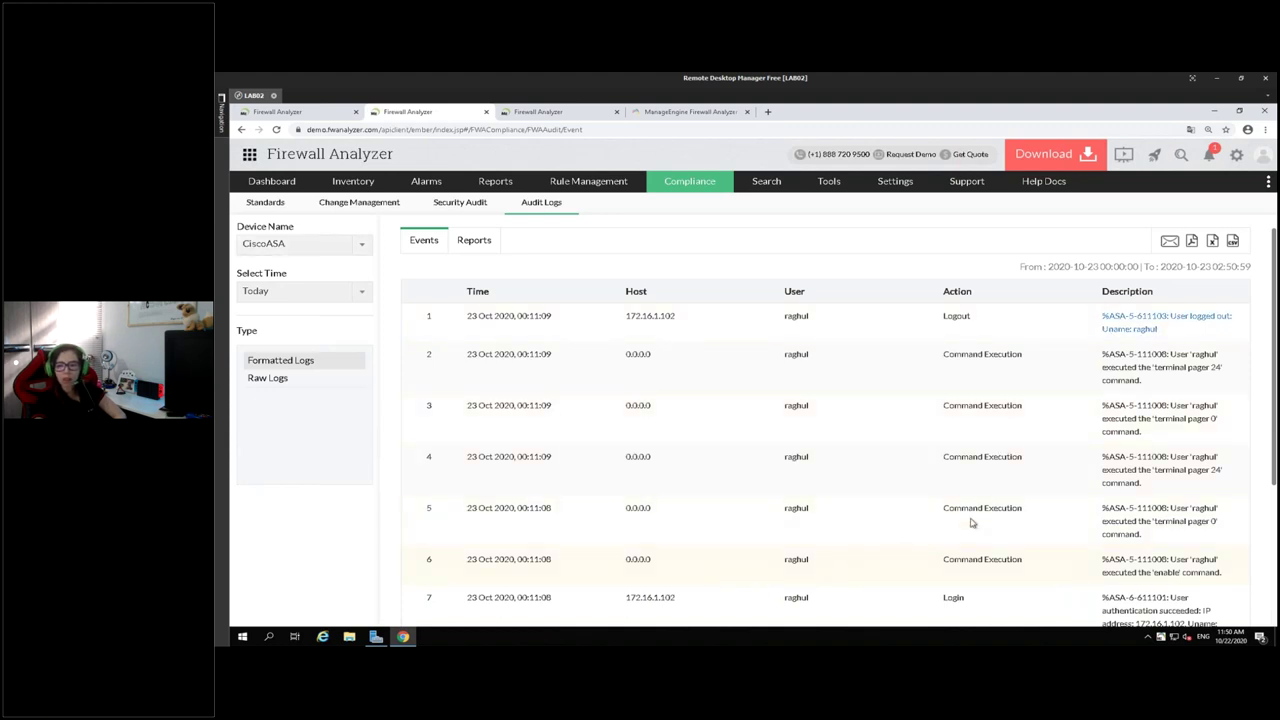
{"action": "left_click_drag", "start_coordinate": [1104, 514], "coordinate": [993, 568]}
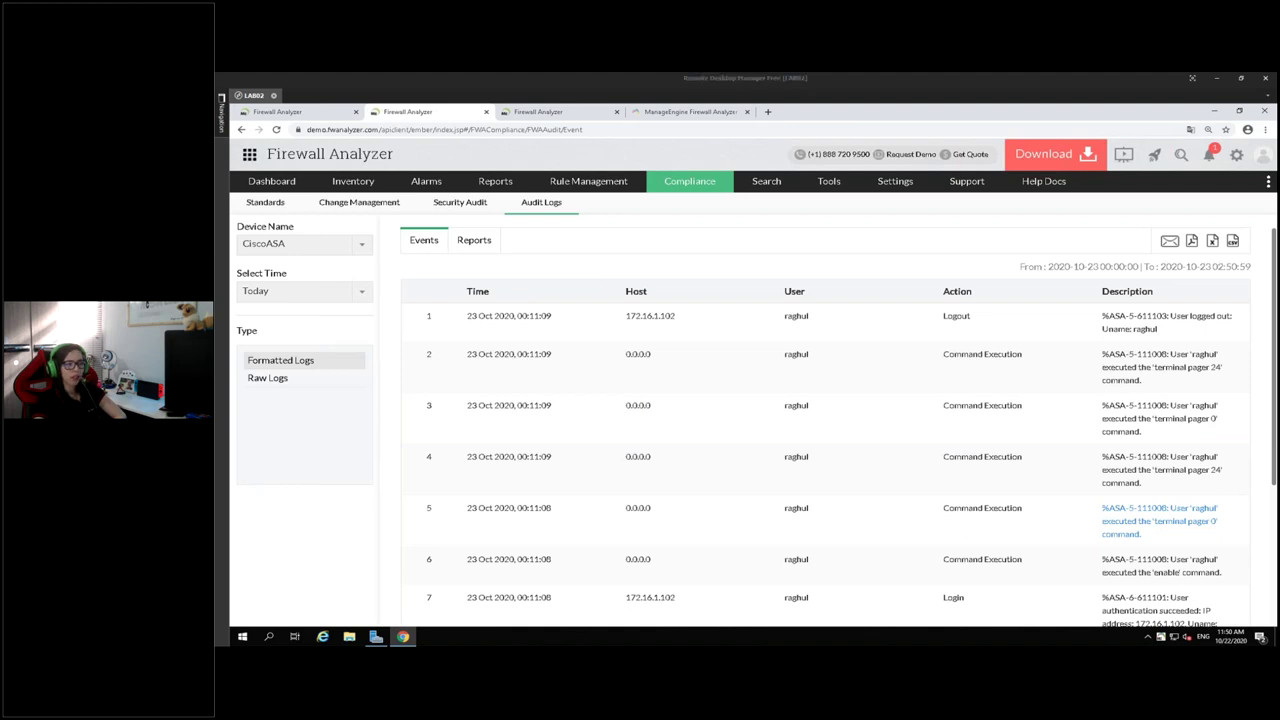
{"action": "key", "text": "alt+Tab"}
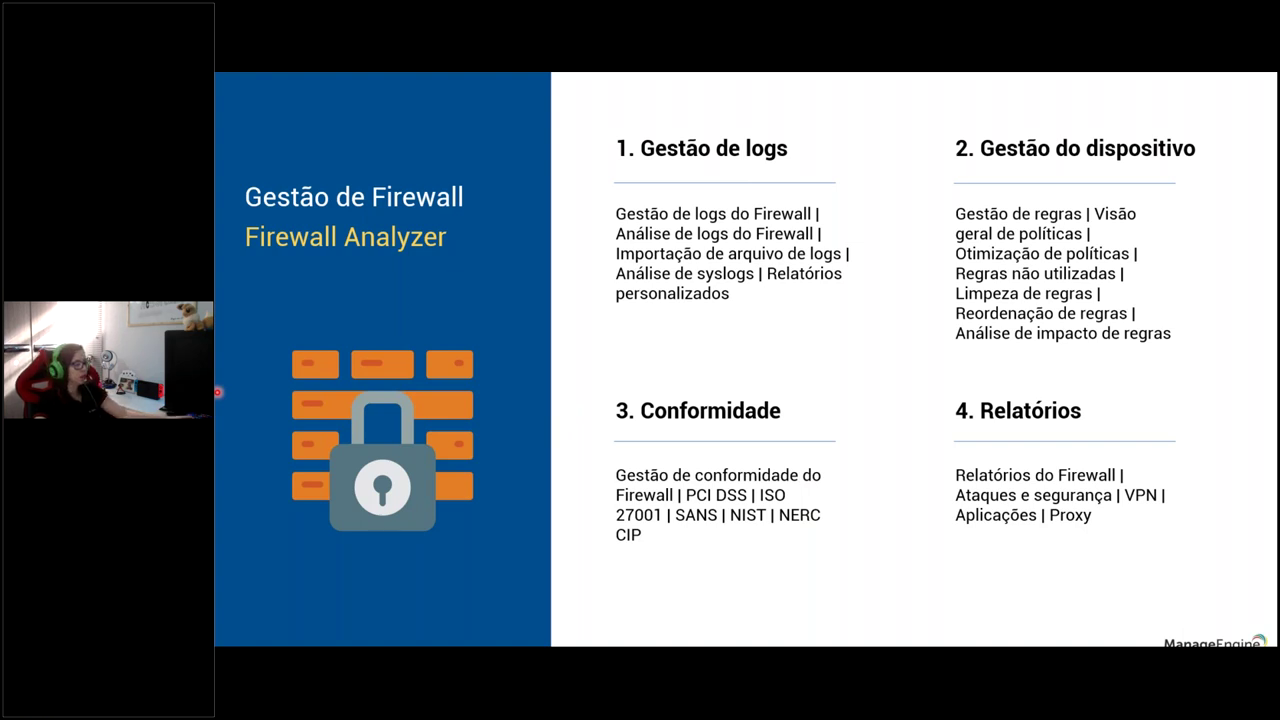
{"action": "key", "text": "alt+Tab"}
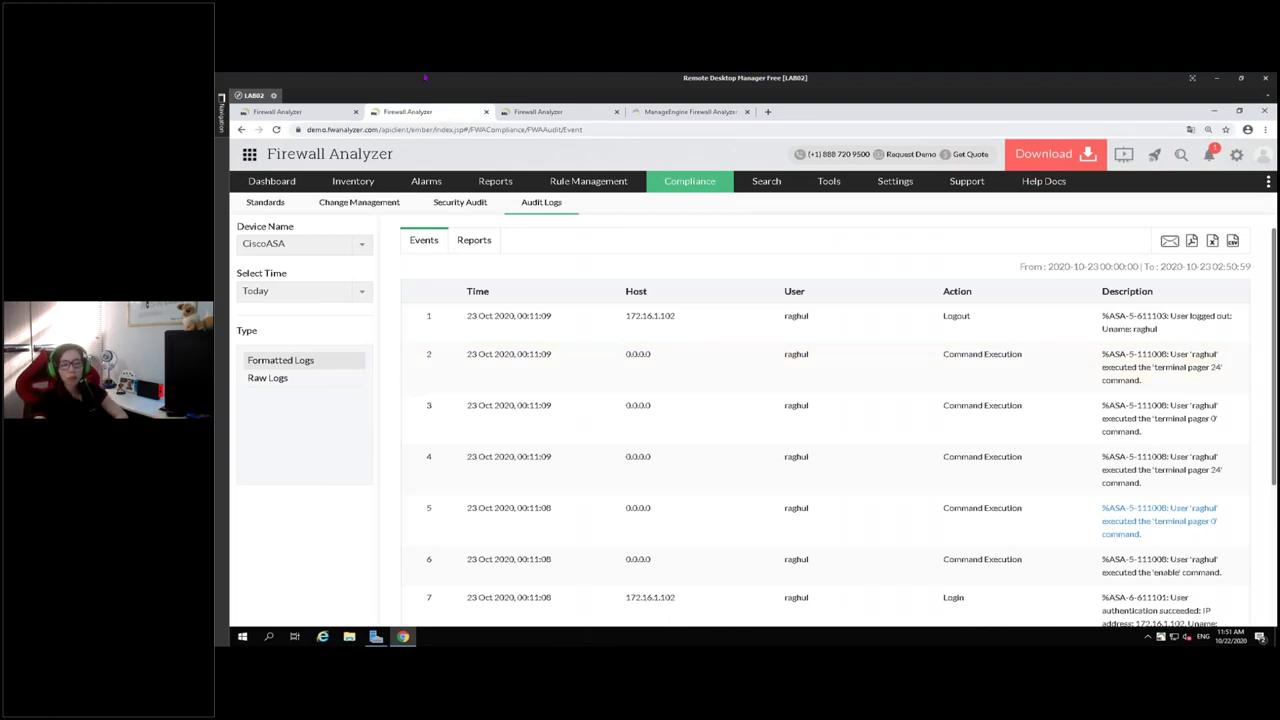
View the VPN dashboard and the Firewall Summary overview dashboard.
{"action": "mouse_move", "coordinate": [281, 183]}
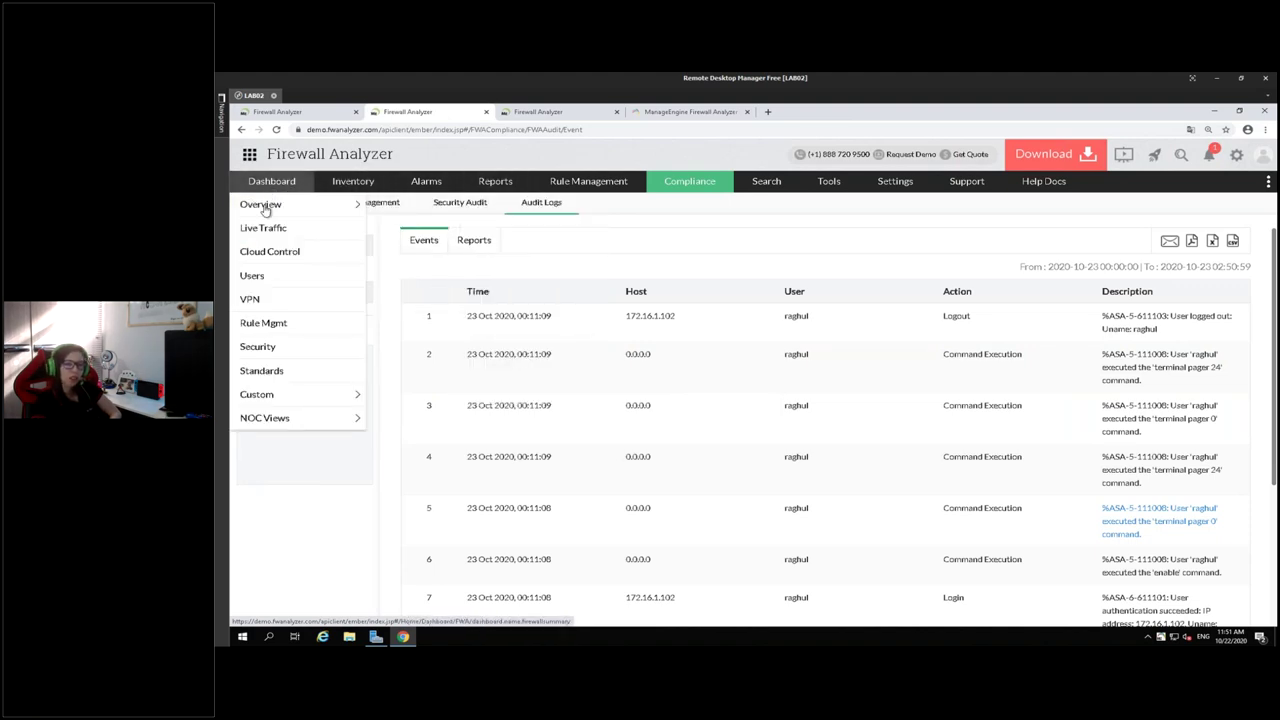
{"action": "left_click", "coordinate": [252, 299]}
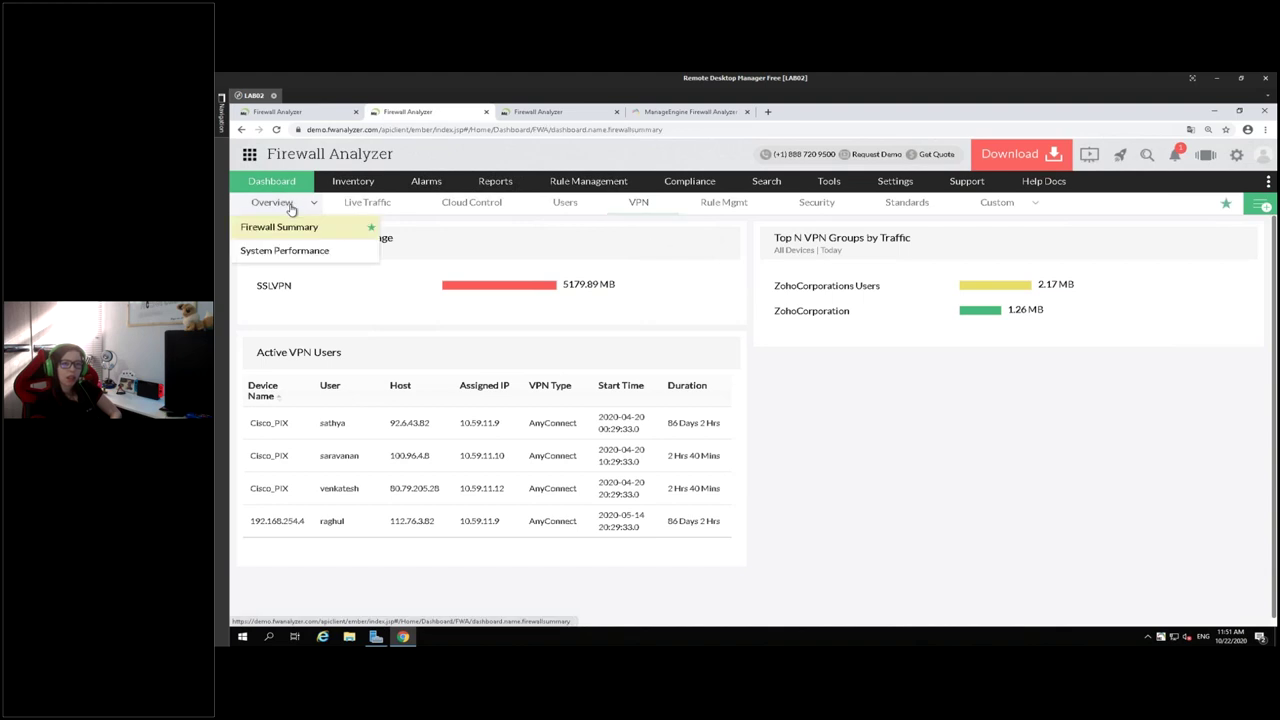
{"action": "left_click", "coordinate": [293, 203]}
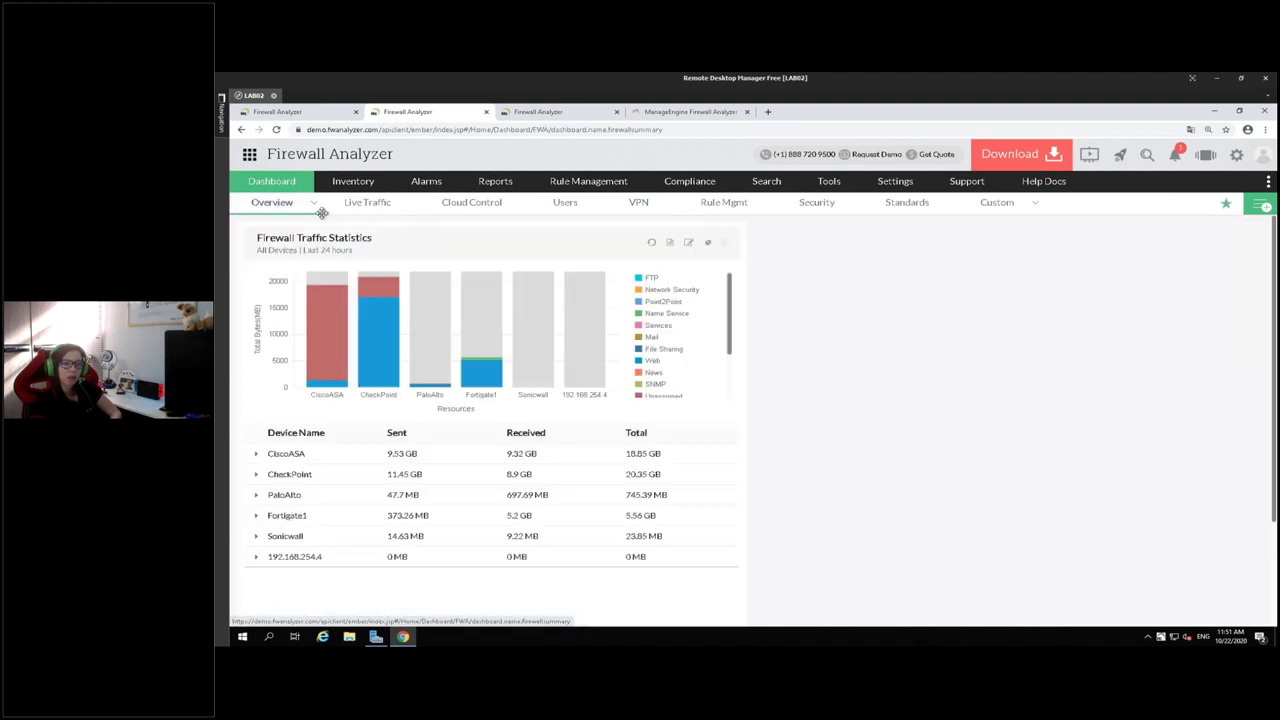
Open the Security dashboard and review its attacks, viruses, blocked URLs and security event summary.
{"action": "mouse_move", "coordinate": [290, 185]}
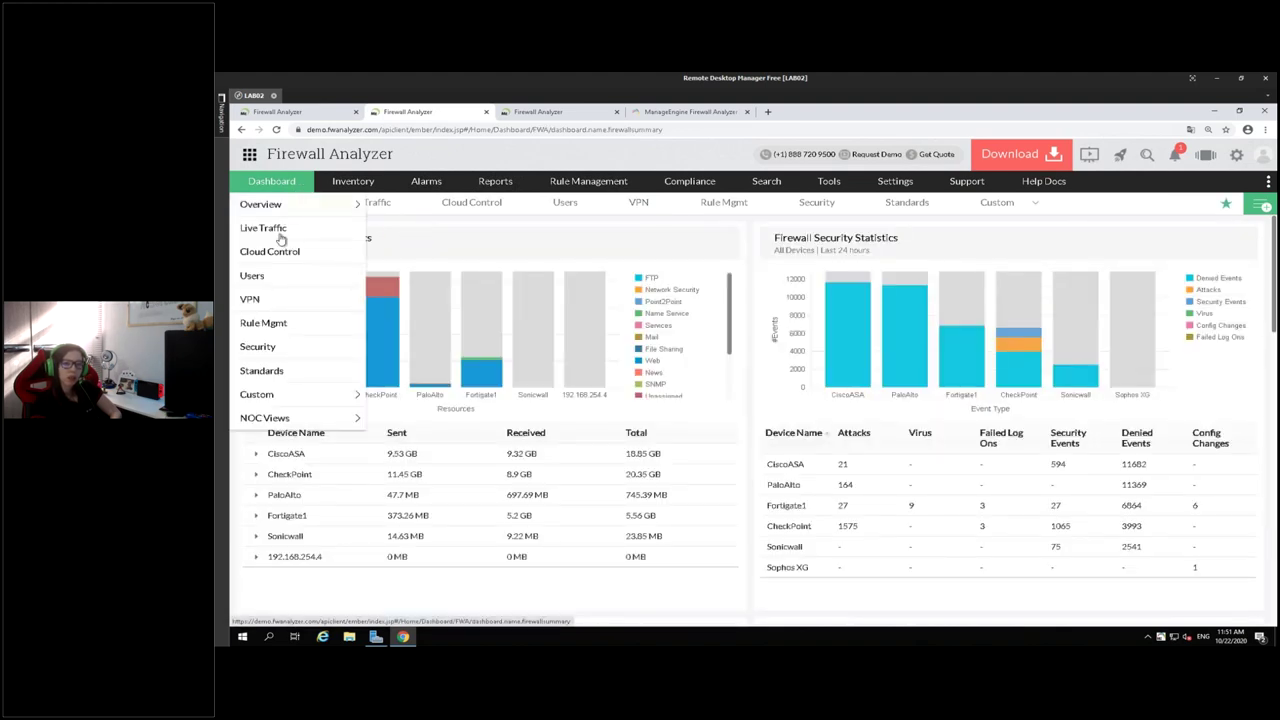
{"action": "left_click", "coordinate": [257, 346]}
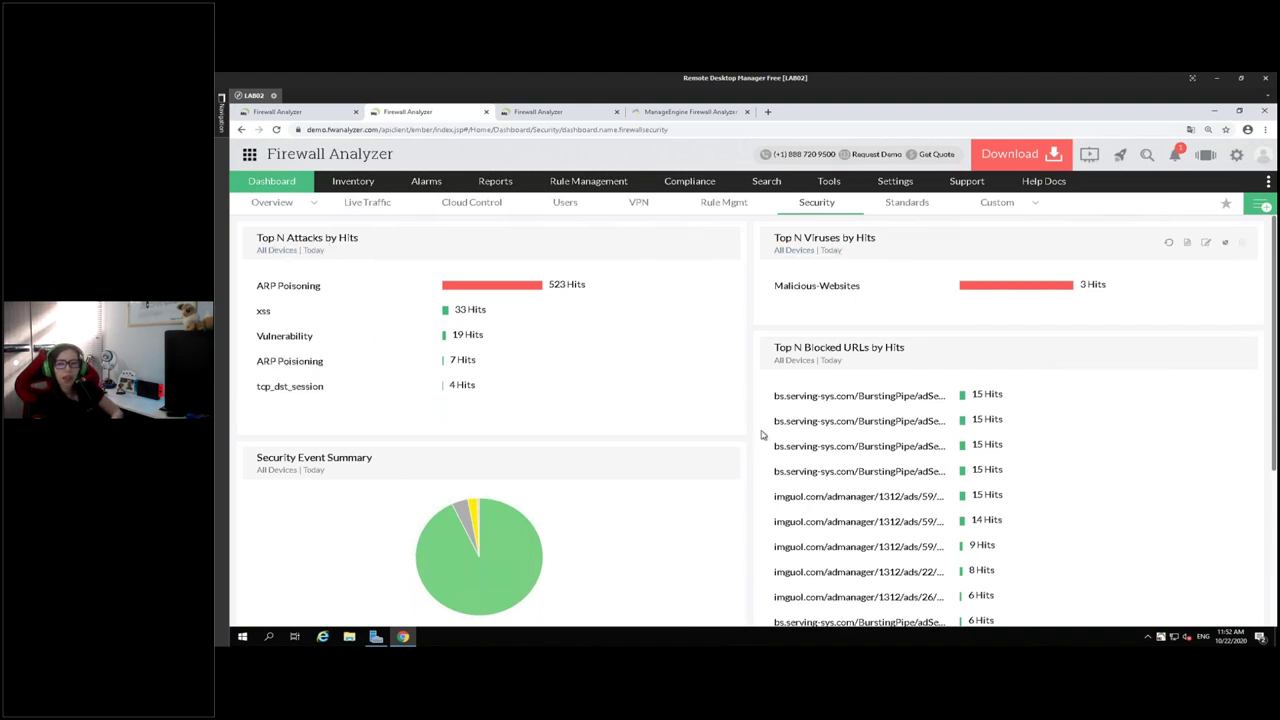
{"action": "scroll", "coordinate": [815, 323], "scroll_direction": "down", "scroll_amount": 1}
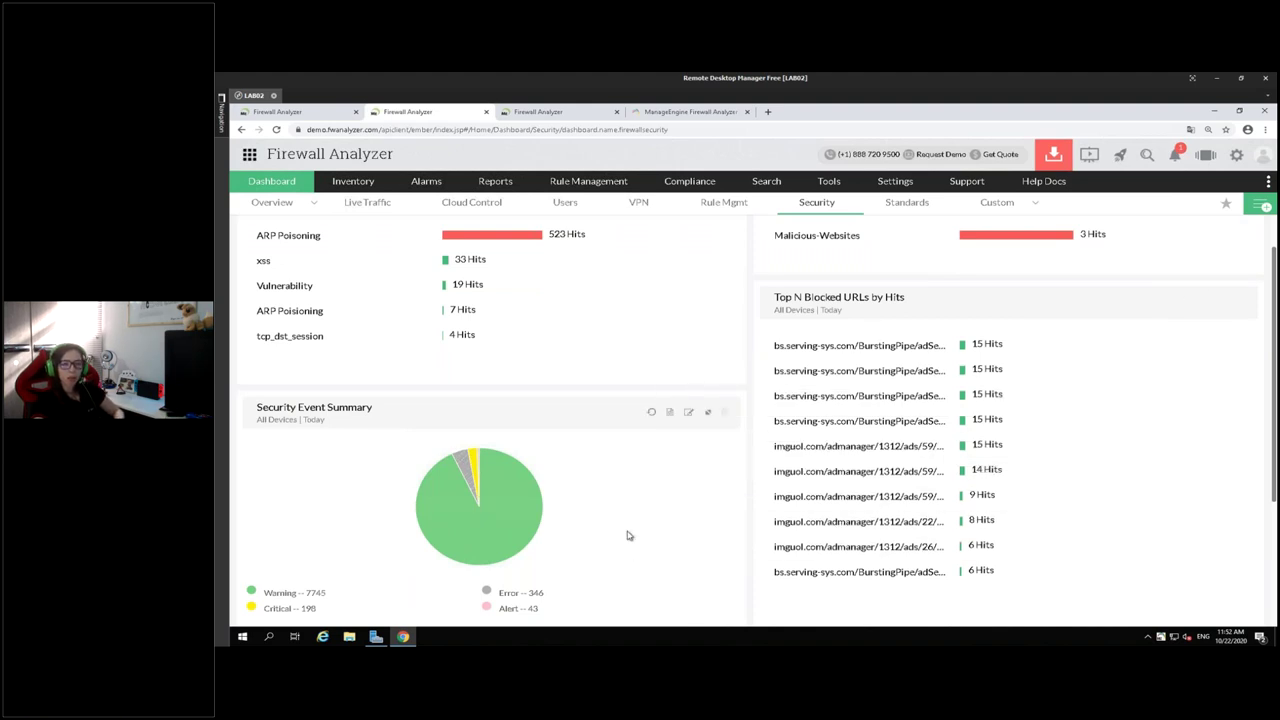
{"action": "scroll", "coordinate": [582, 517], "scroll_direction": "up", "scroll_amount": 1}
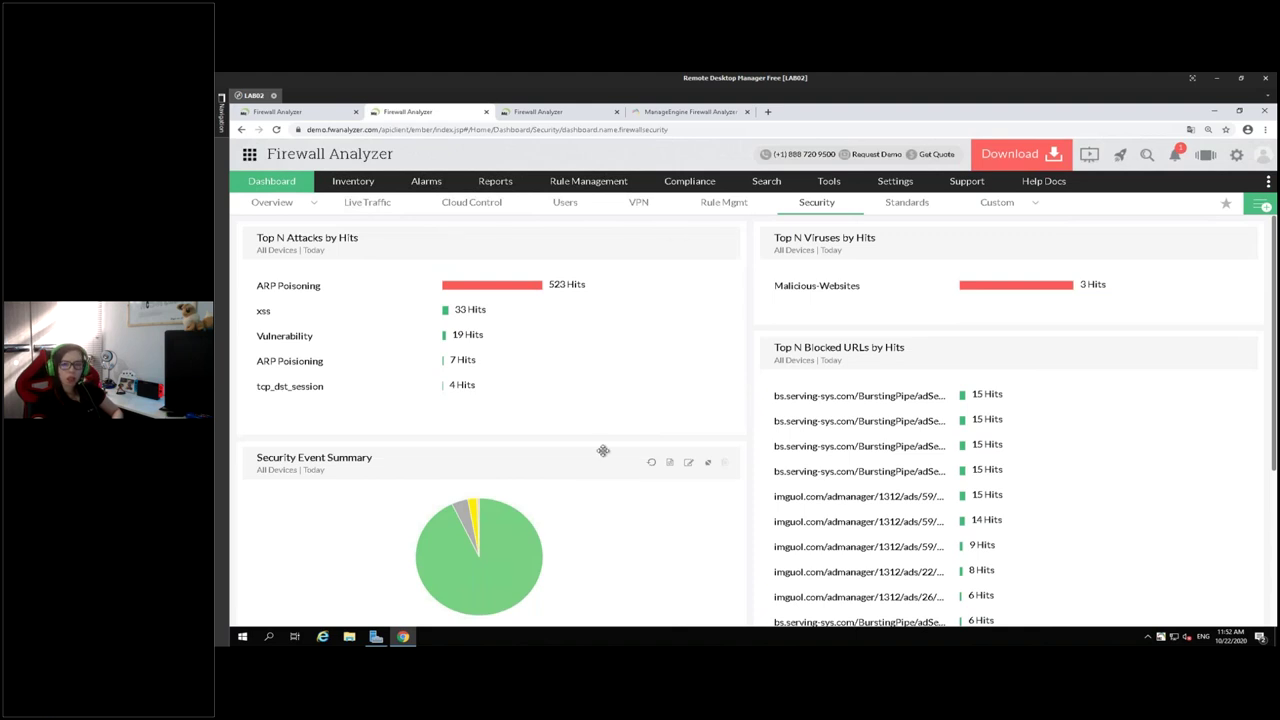
Open the Firewall Reports and review the top hosts sent and received traffic for all devices.
{"action": "mouse_move", "coordinate": [498, 180]}
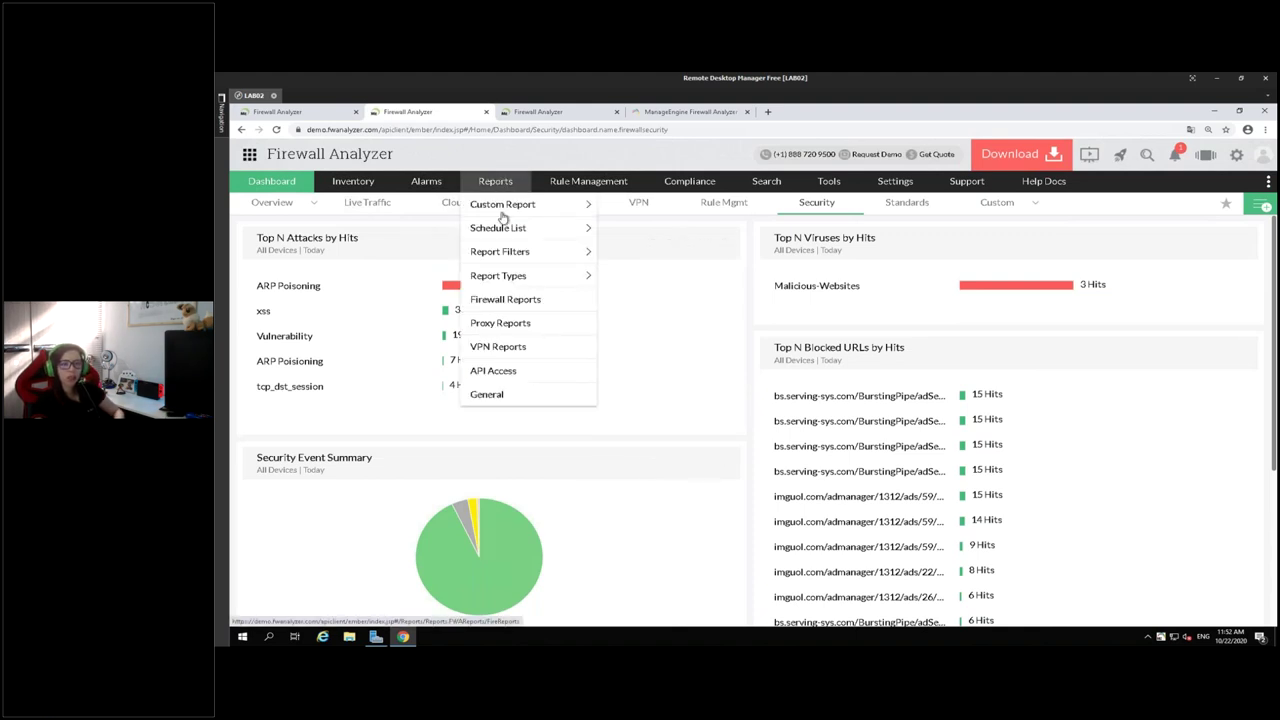
{"action": "left_click", "coordinate": [497, 302]}
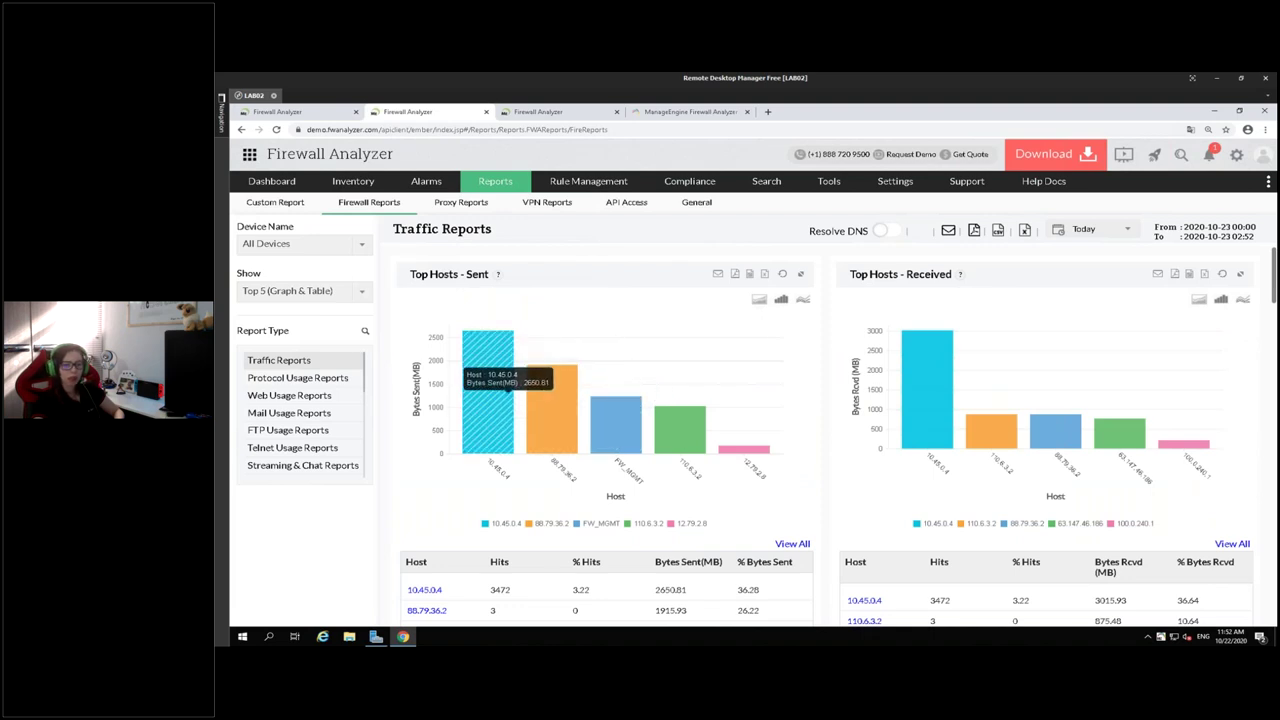
{"action": "scroll", "coordinate": [512, 415], "scroll_direction": "down", "scroll_amount": 1}
{"action": "scroll", "coordinate": [516, 405], "scroll_direction": "down", "scroll_amount": 2}
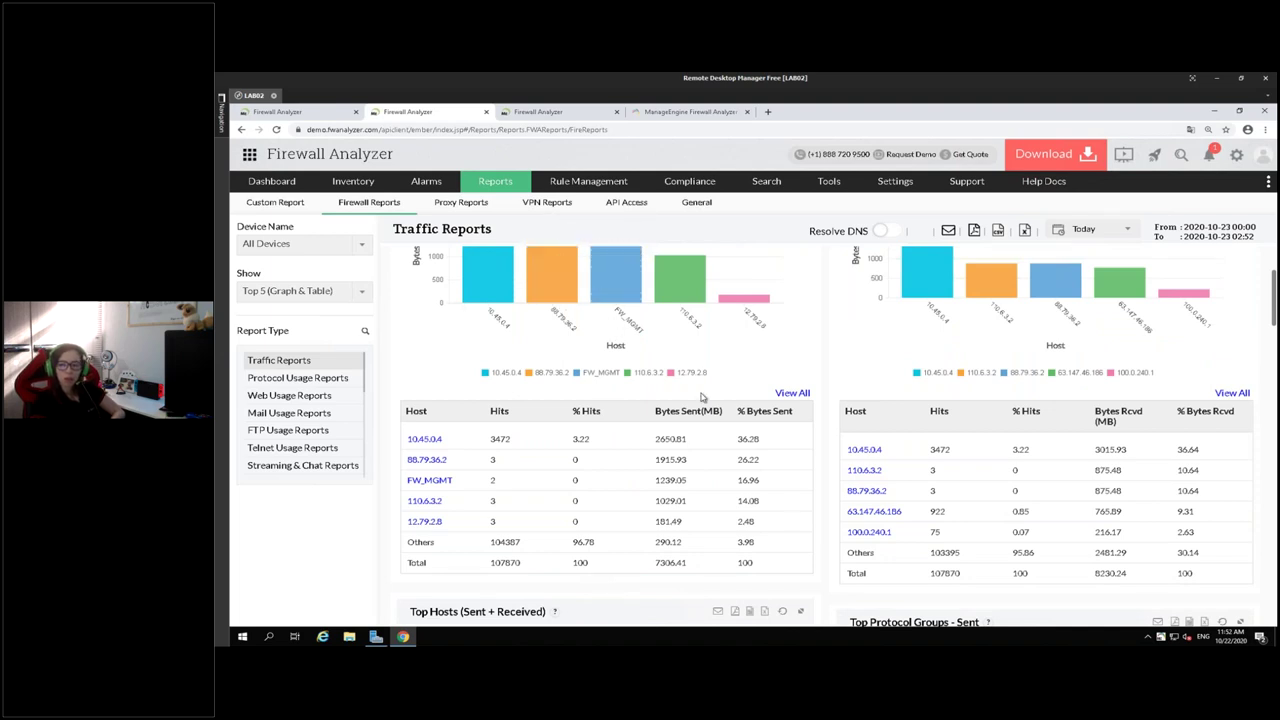
{"action": "scroll", "coordinate": [702, 397], "scroll_direction": "up", "scroll_amount": 3}
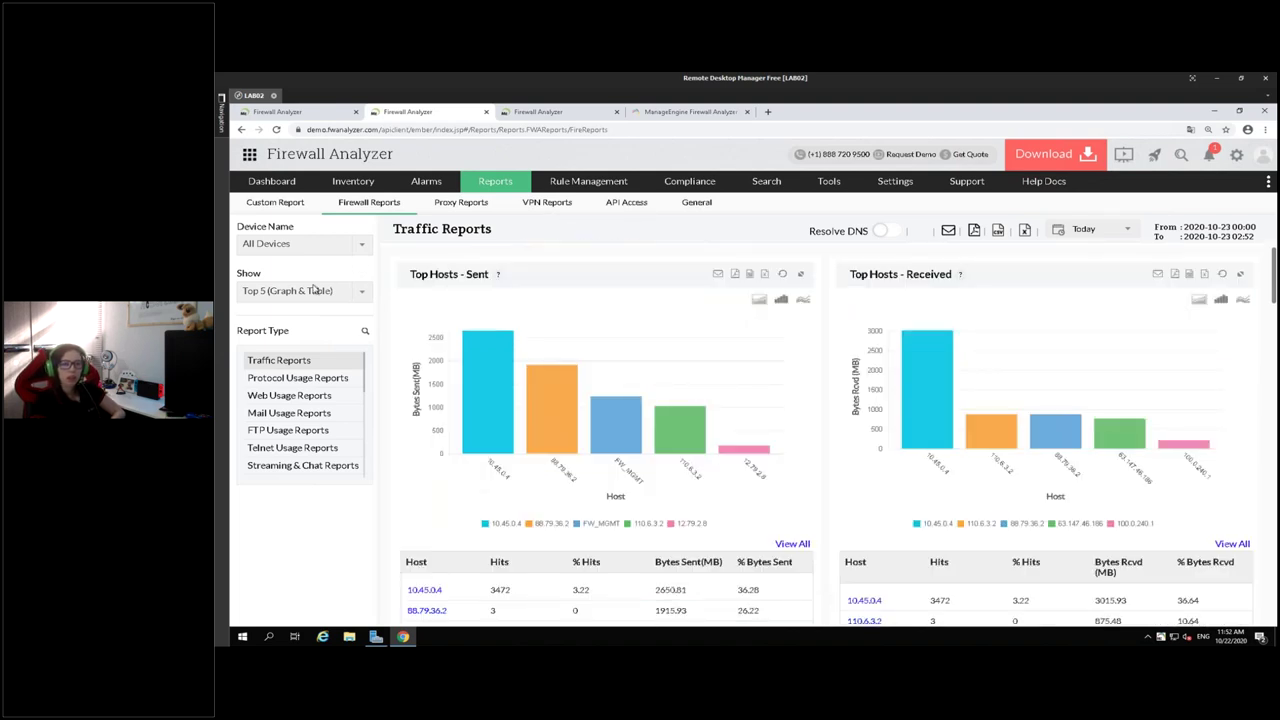
Filter the traffic reports to Fortigate1 and turn on Resolve DNS.
{"action": "left_click", "coordinate": [326, 246]}
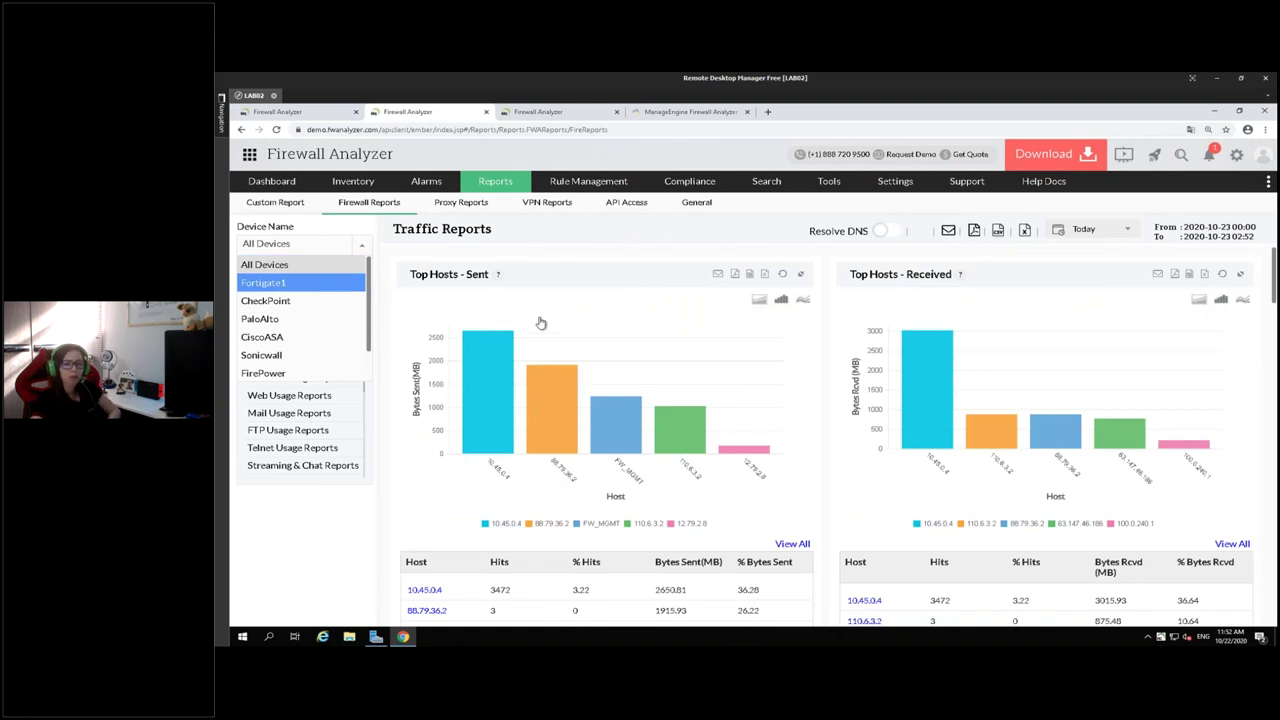
{"action": "key", "text": "Return"}
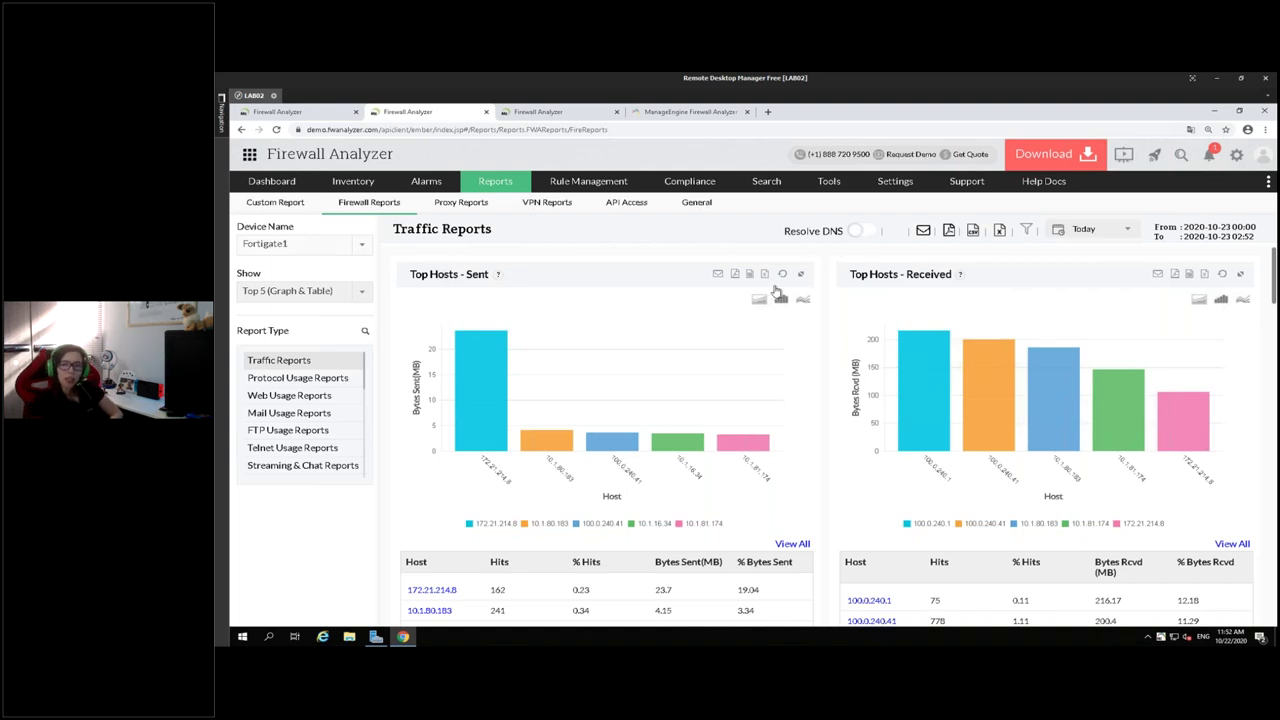
{"action": "left_click", "coordinate": [857, 230]}
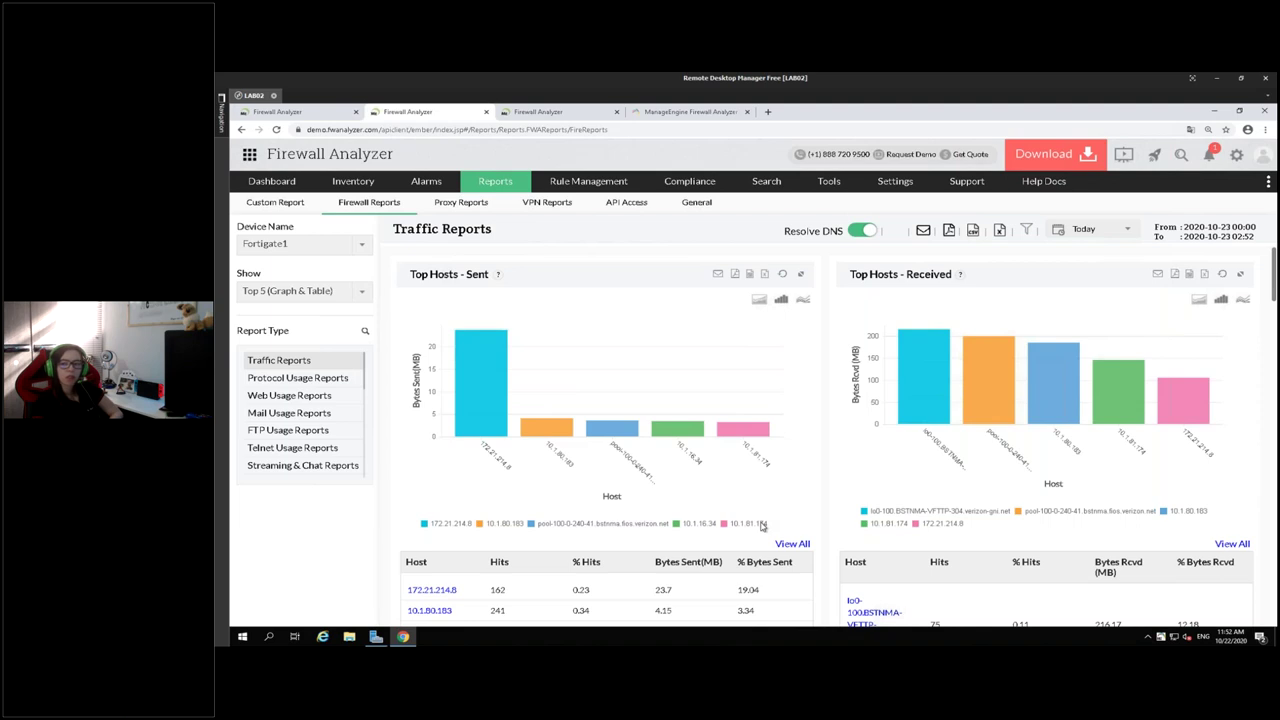
Review the Fortigate1 top hosts and protocol groups reports, and check the available Top N display options.
{"action": "scroll", "coordinate": [616, 456], "scroll_direction": "down", "scroll_amount": 3}
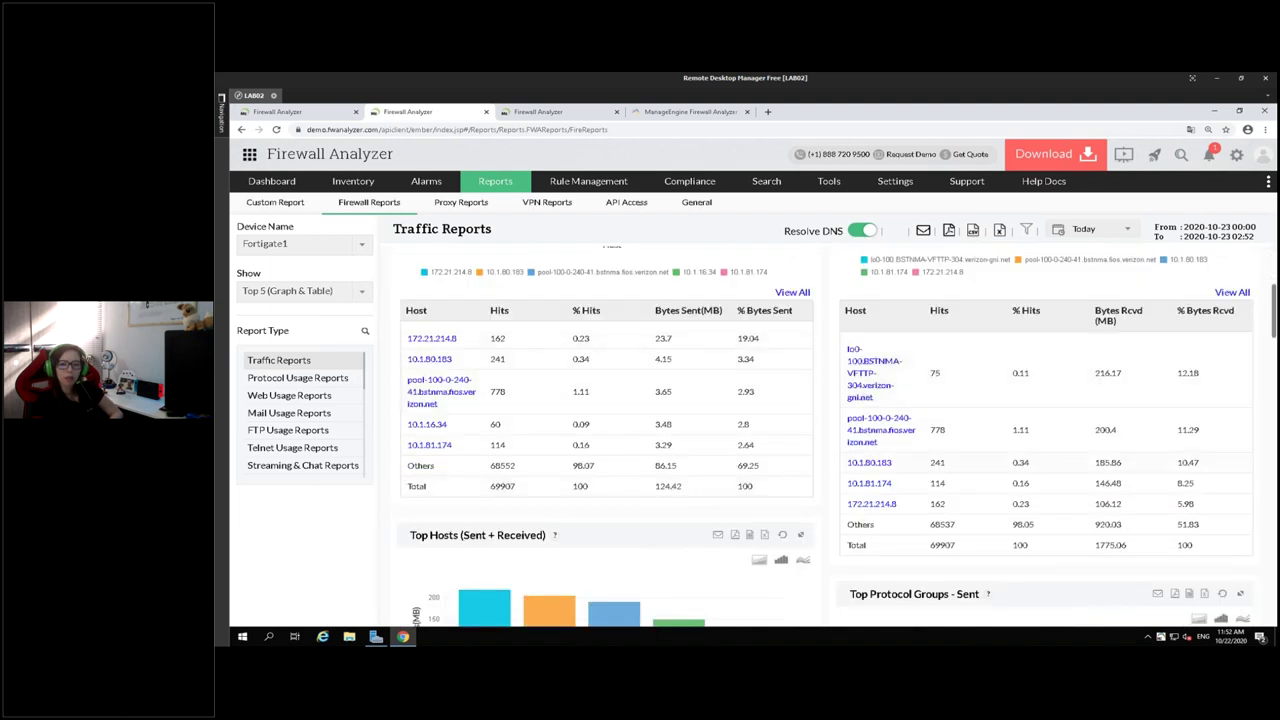
{"action": "left_click", "coordinate": [300, 291]}
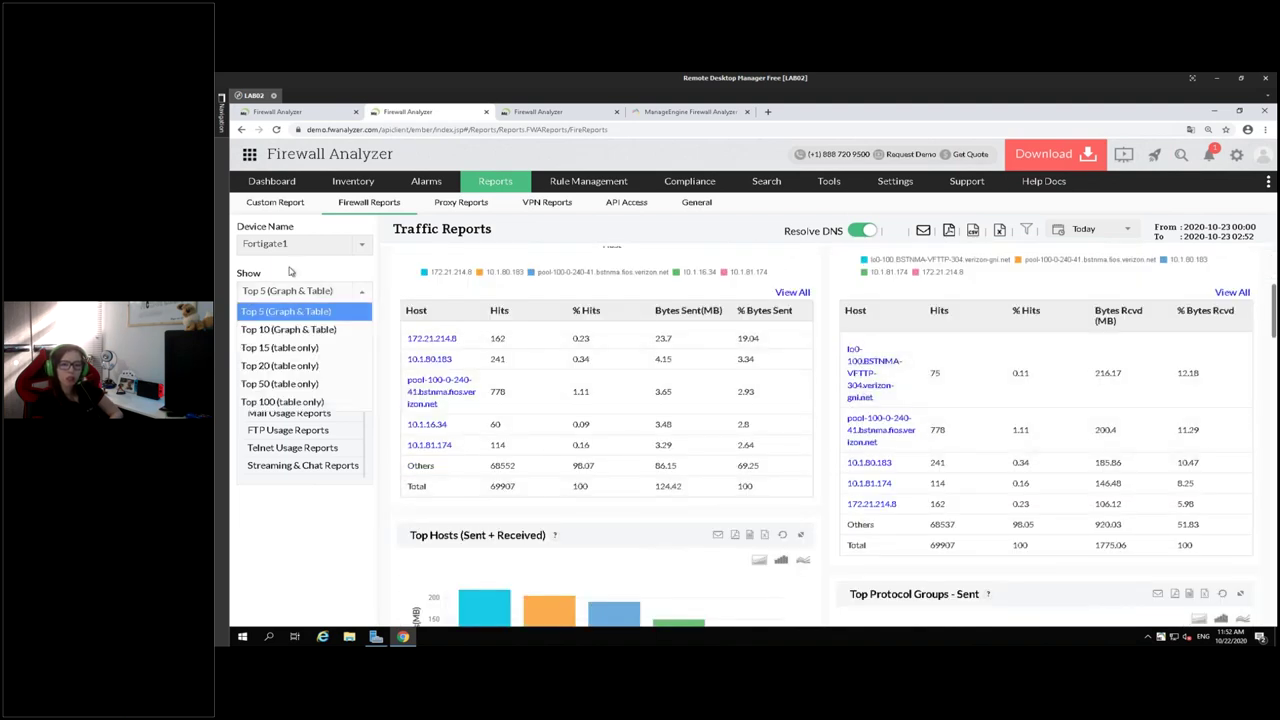
{"action": "left_click", "coordinate": [290, 271]}
{"action": "scroll", "coordinate": [443, 468], "scroll_direction": "down", "scroll_amount": 3}
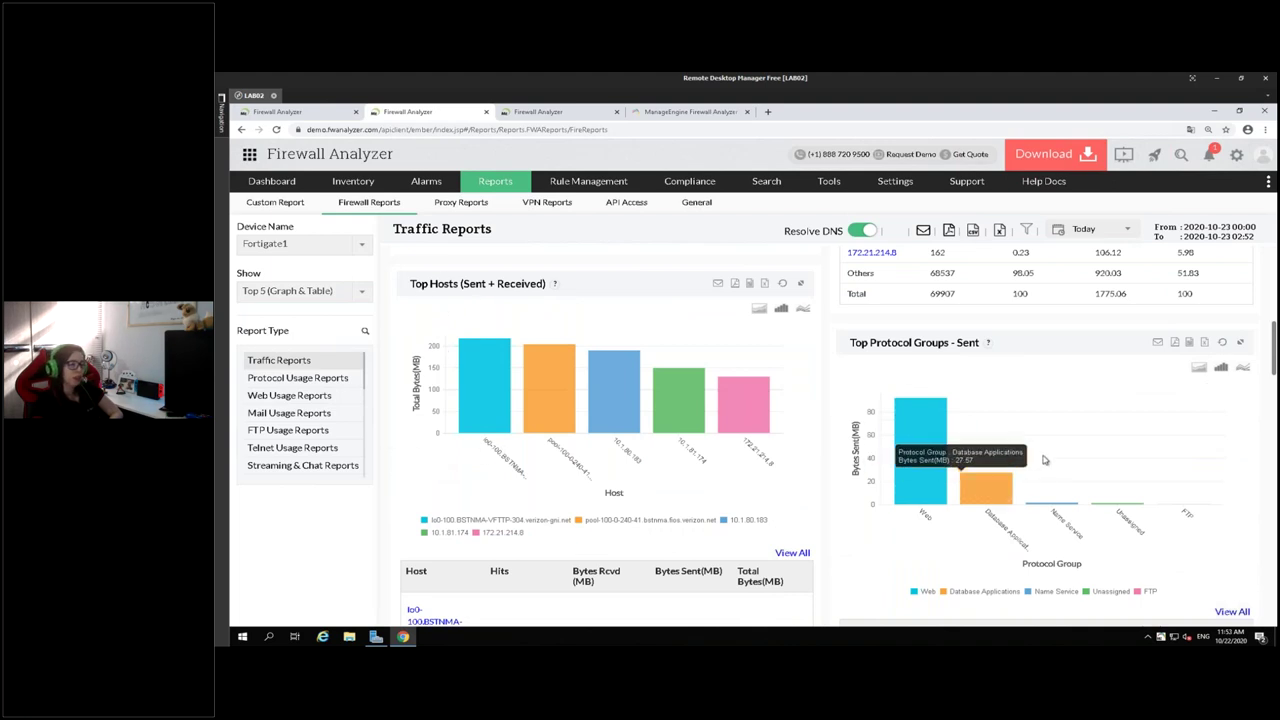
{"action": "scroll", "coordinate": [615, 533], "scroll_direction": "down", "scroll_amount": 1}
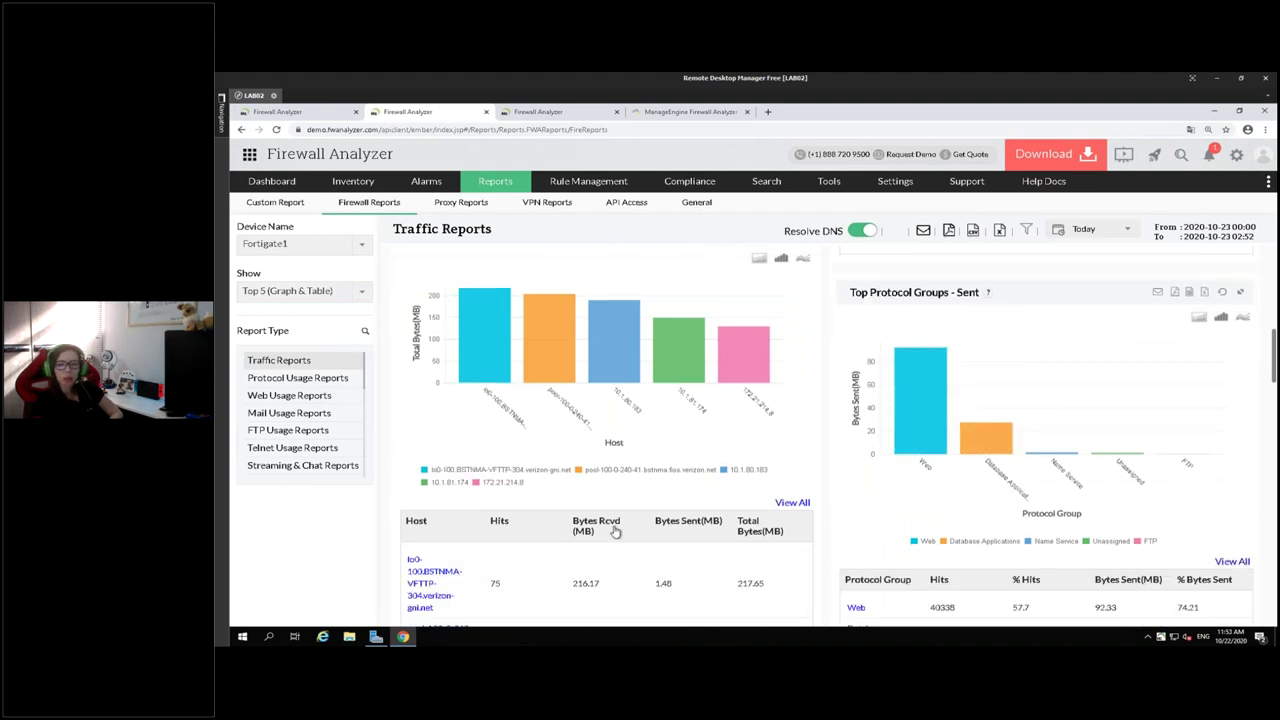
{"action": "scroll", "coordinate": [615, 533], "scroll_direction": "down", "scroll_amount": 4}
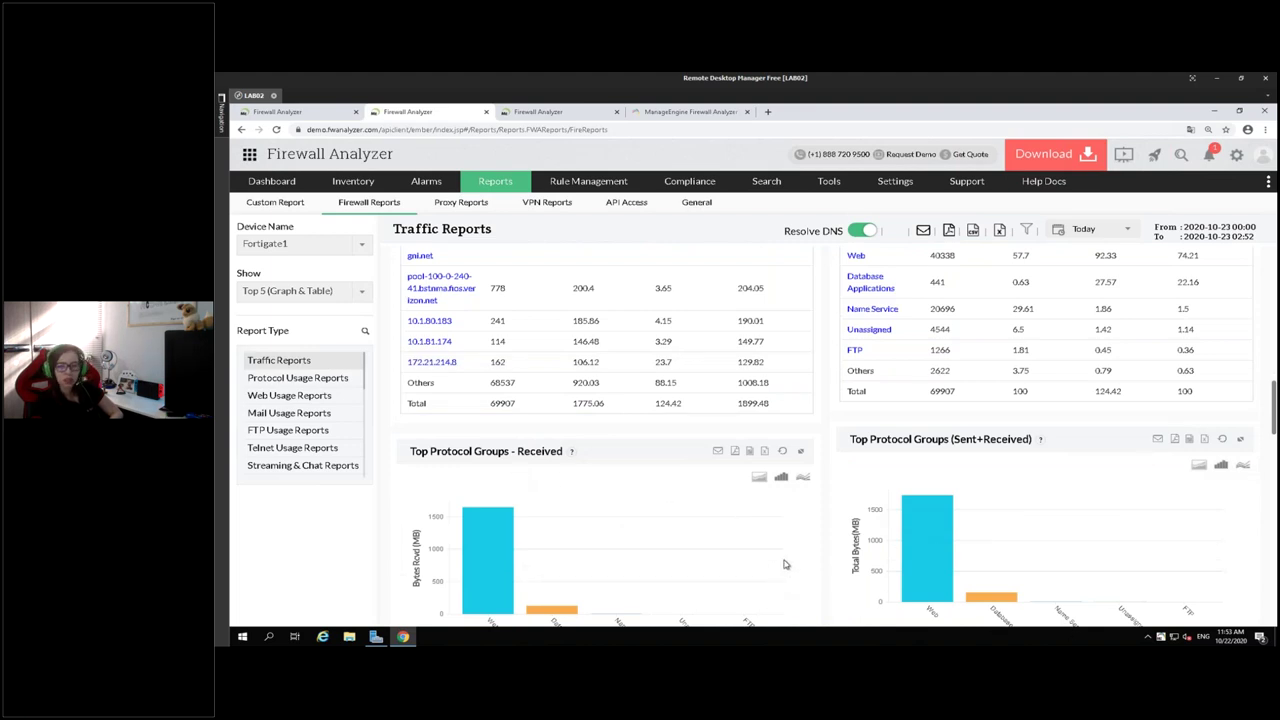
Review the Fortigate1 protocol groups, top users and events generated reports, and check the available time period options.
{"action": "scroll", "coordinate": [785, 565], "scroll_direction": "down", "scroll_amount": 3}
{"action": "scroll", "coordinate": [785, 565], "scroll_direction": "down", "scroll_amount": 4}
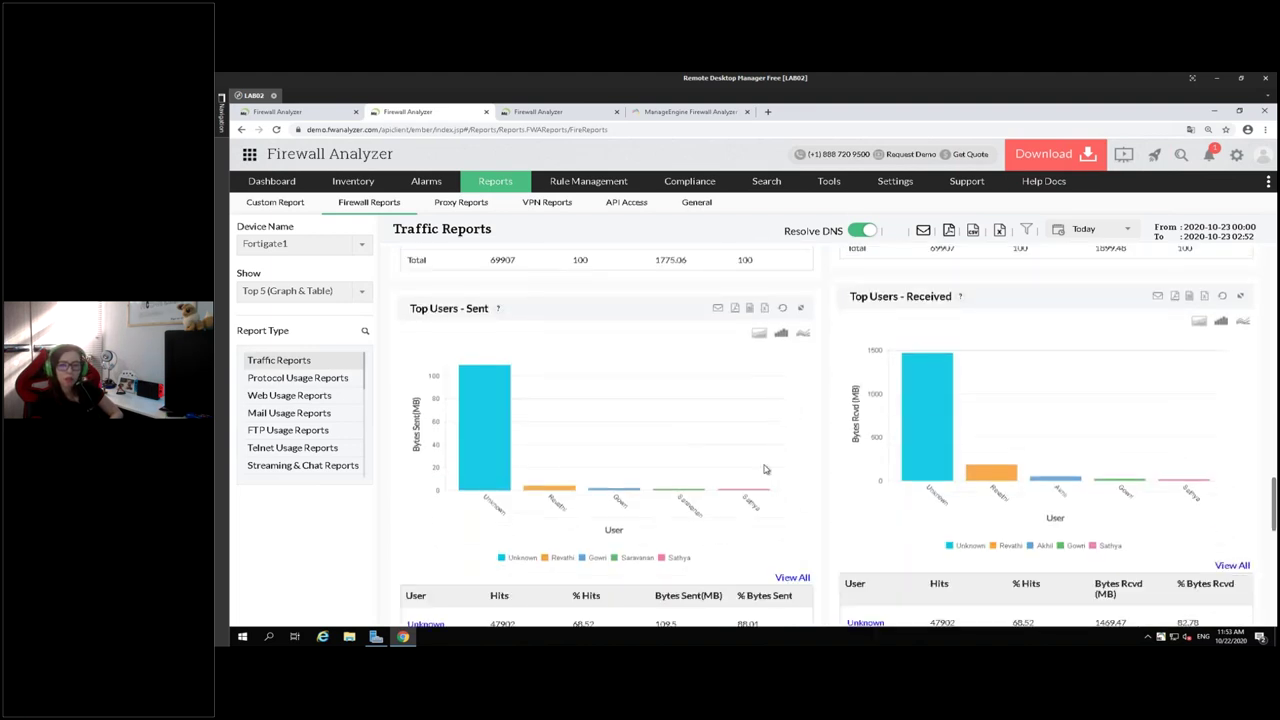
{"action": "scroll", "coordinate": [861, 513], "scroll_direction": "down", "scroll_amount": 8}
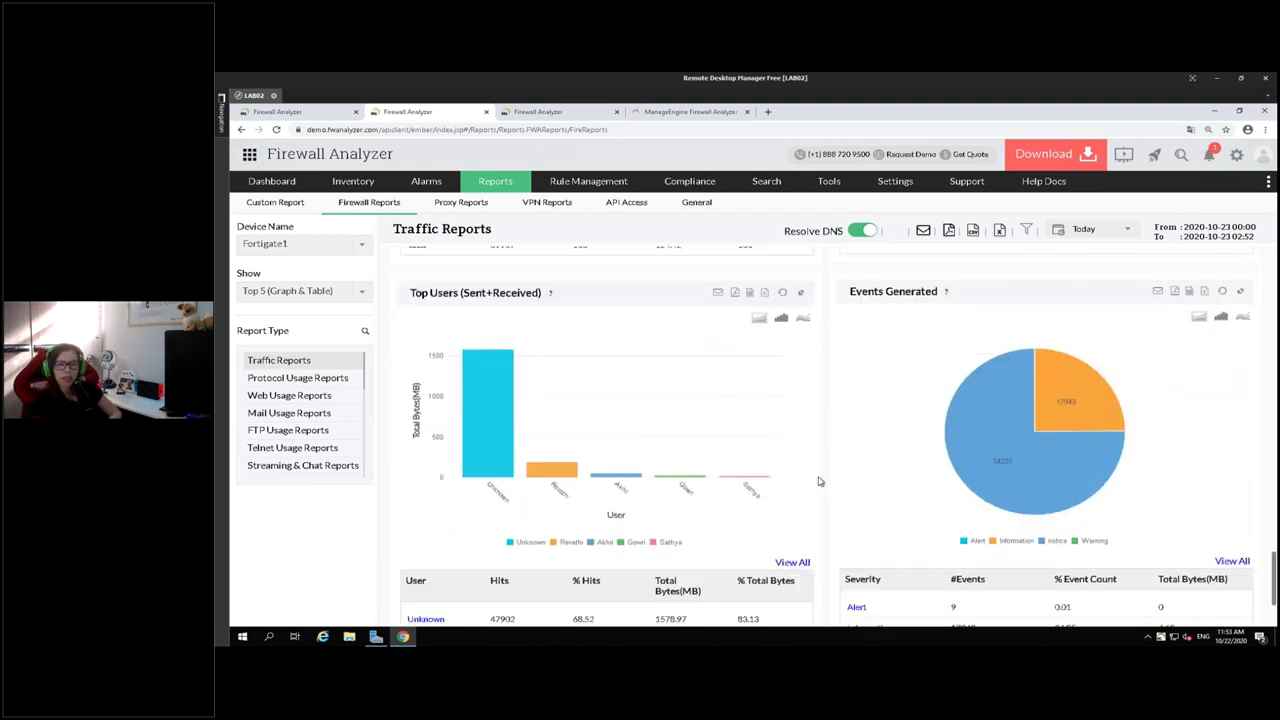
{"action": "scroll", "coordinate": [826, 470], "scroll_direction": "up", "scroll_amount": 5}
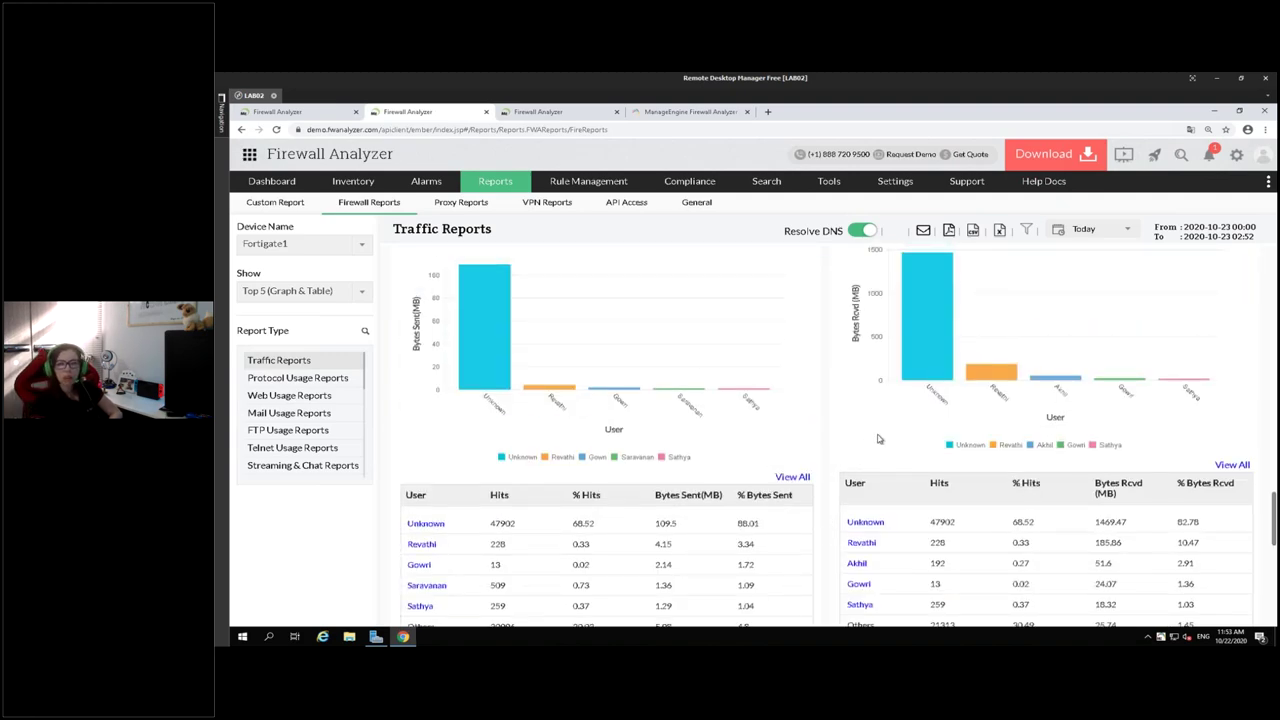
{"action": "scroll", "coordinate": [879, 439], "scroll_direction": "up", "scroll_amount": 10}
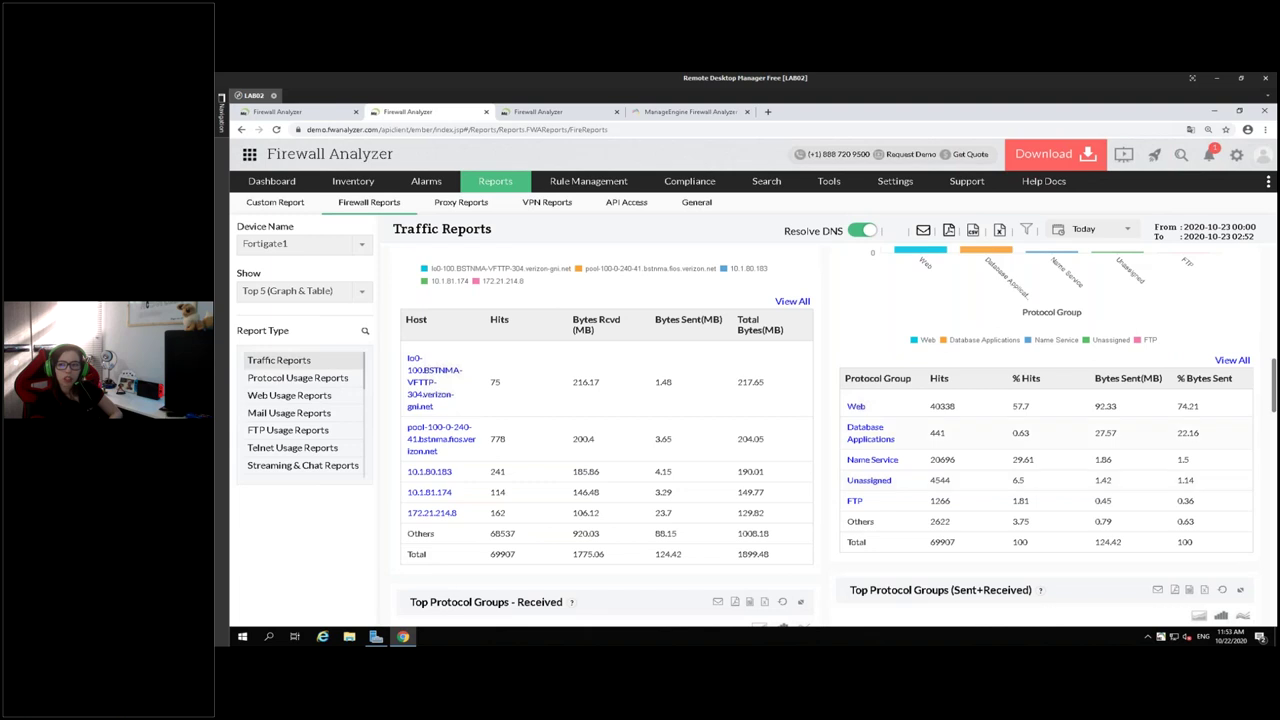
{"action": "scroll", "coordinate": [870, 370], "scroll_direction": "up", "scroll_amount": 5}
{"action": "scroll", "coordinate": [870, 370], "scroll_direction": "down", "scroll_amount": 5}
{"action": "left_click", "coordinate": [1084, 229]}
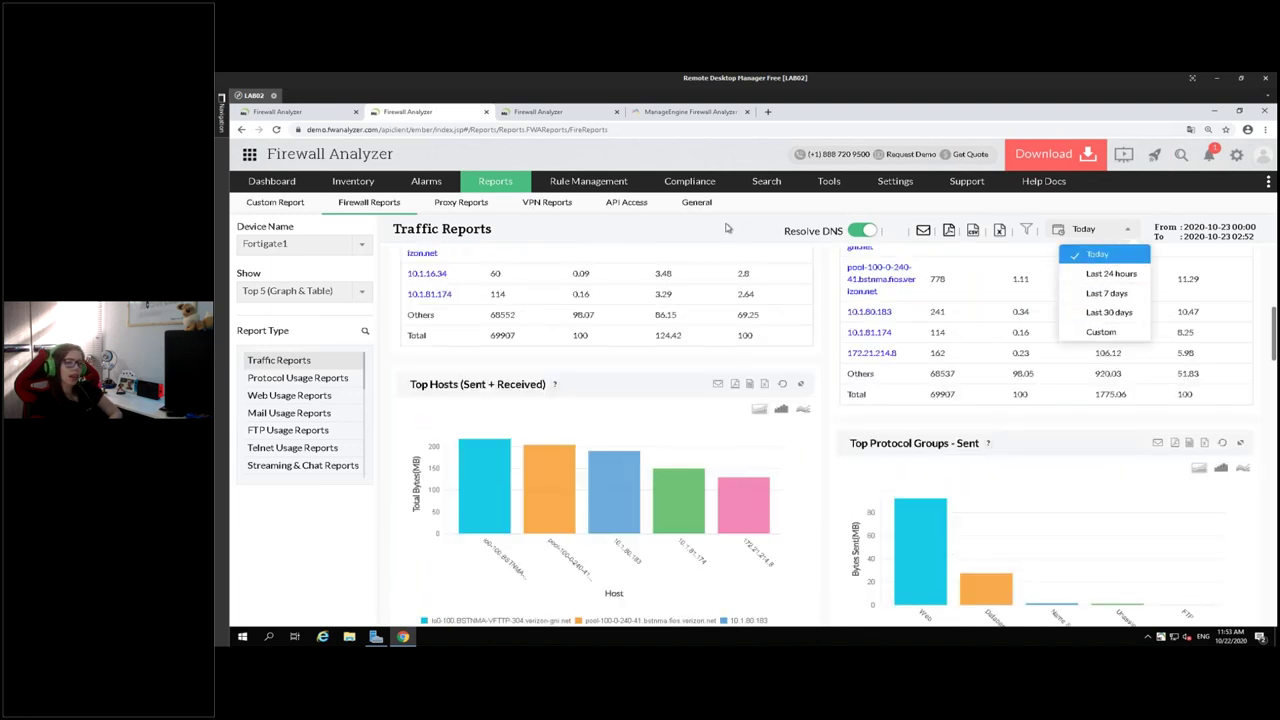
{"action": "left_click", "coordinate": [727, 229]}
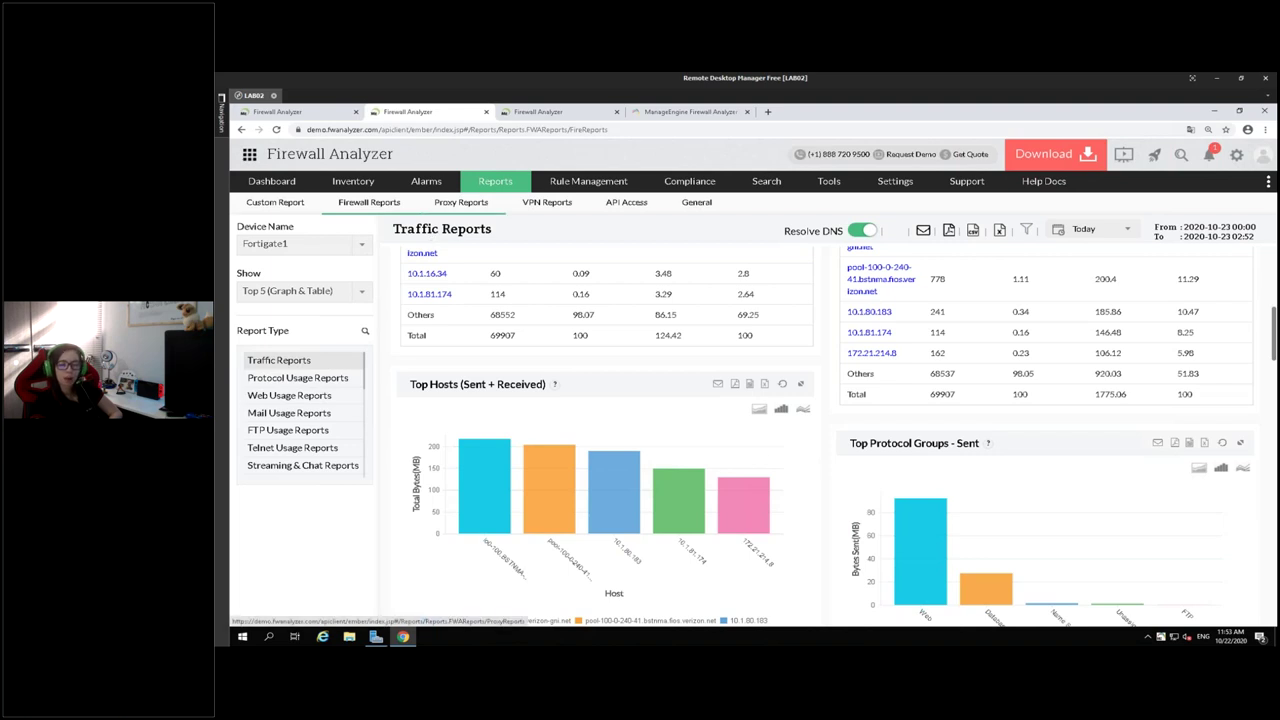
{"action": "scroll", "coordinate": [522, 445], "scroll_direction": "up", "scroll_amount": 5}
Open the Proxy Reports for SquidProxy_Sim and review the URL Report for the last 30 days.
{"action": "left_click", "coordinate": [468, 204]}
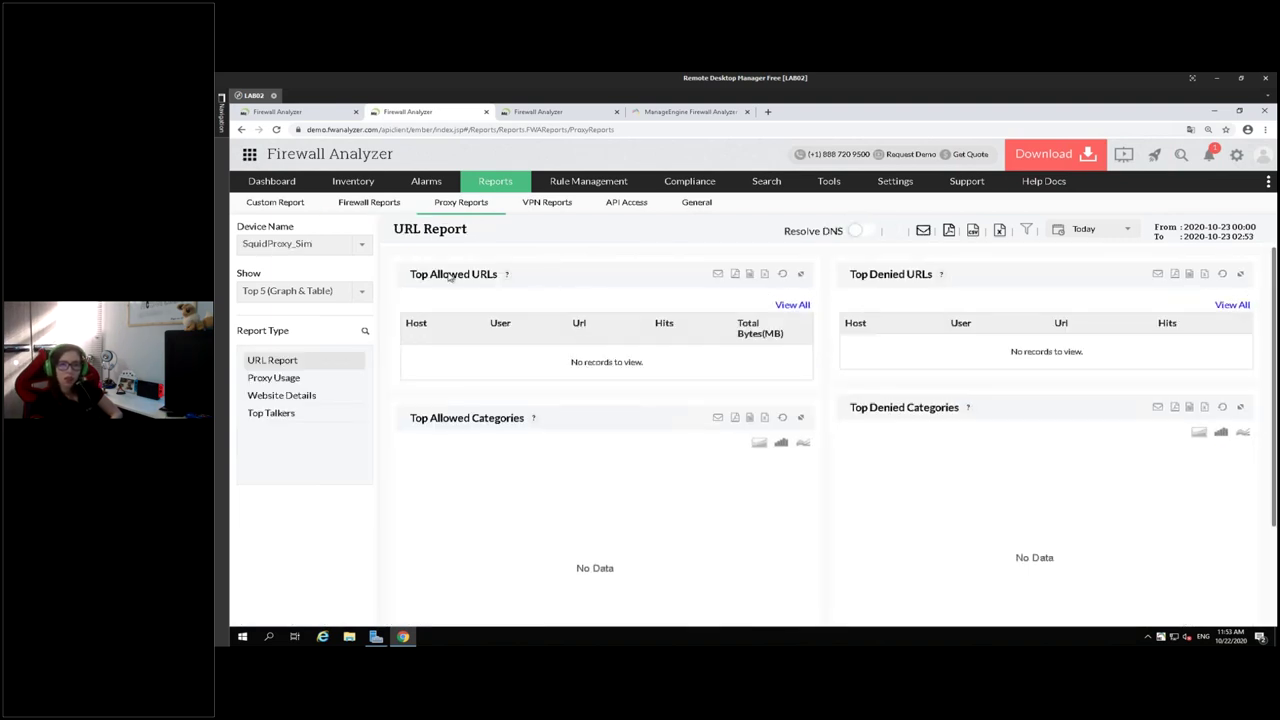
{"action": "left_click", "coordinate": [358, 250]}
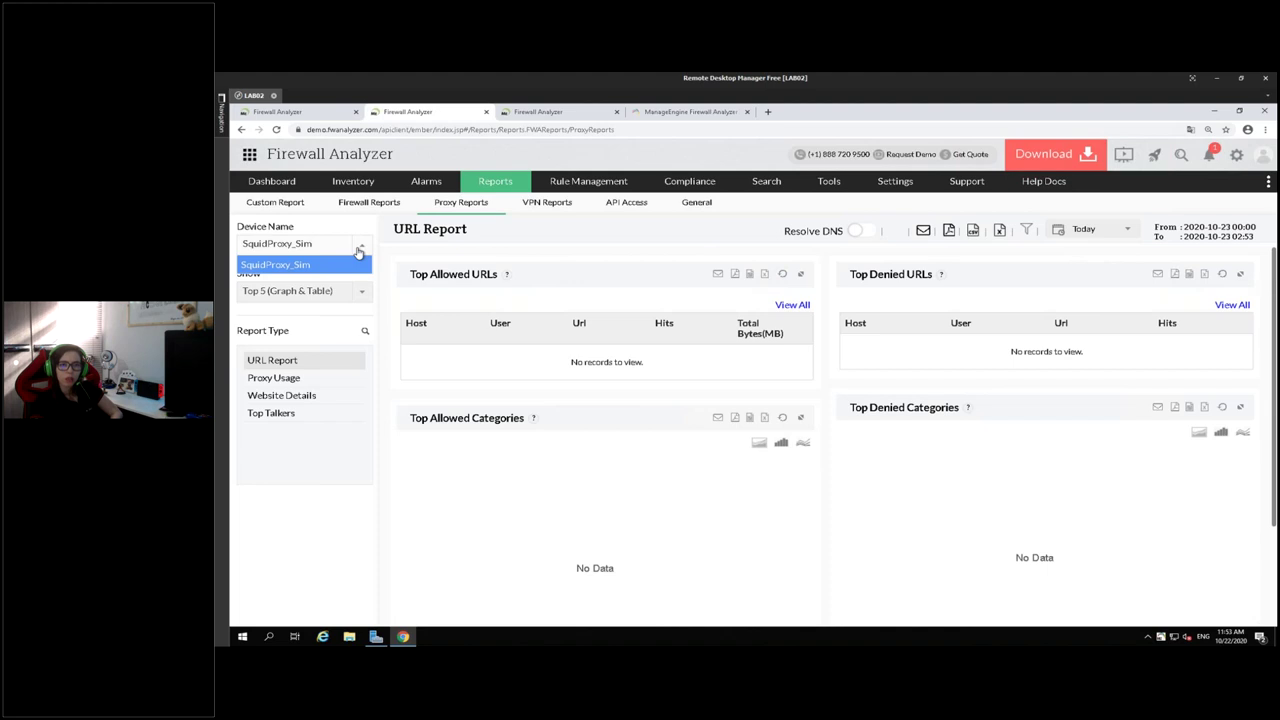
{"action": "left_click", "coordinate": [288, 268]}
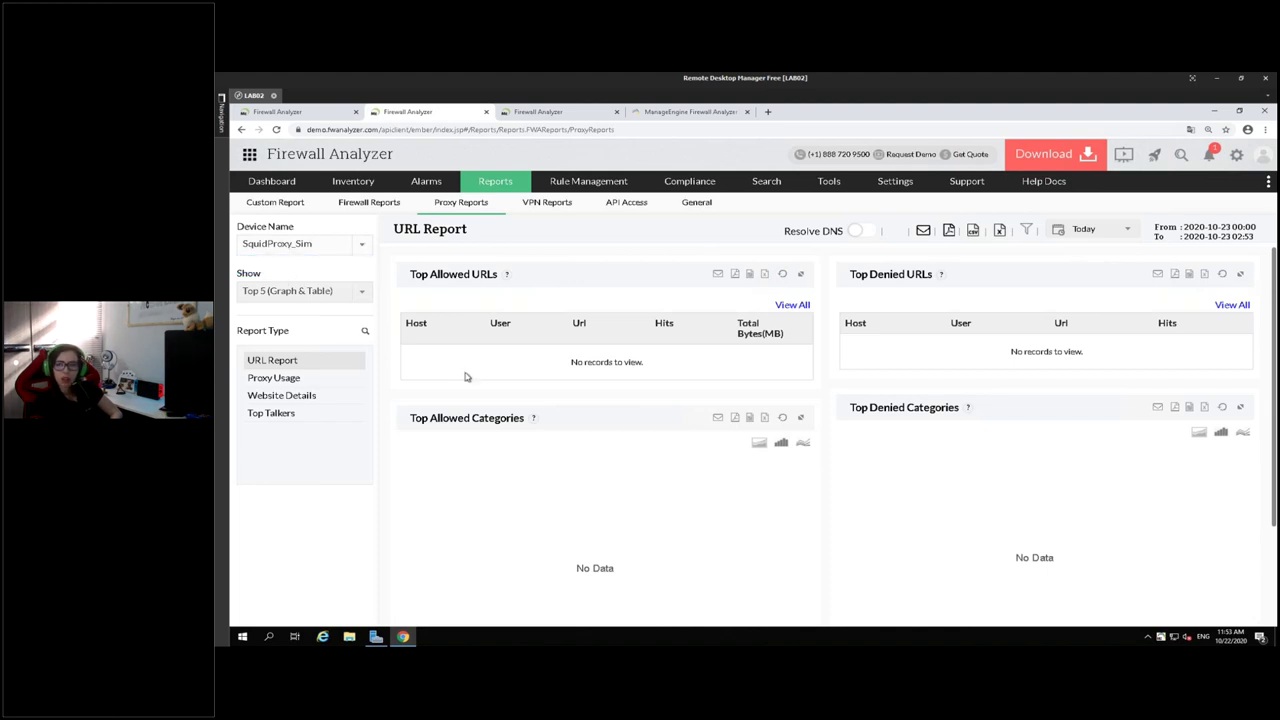
{"action": "left_click", "coordinate": [1089, 229]}
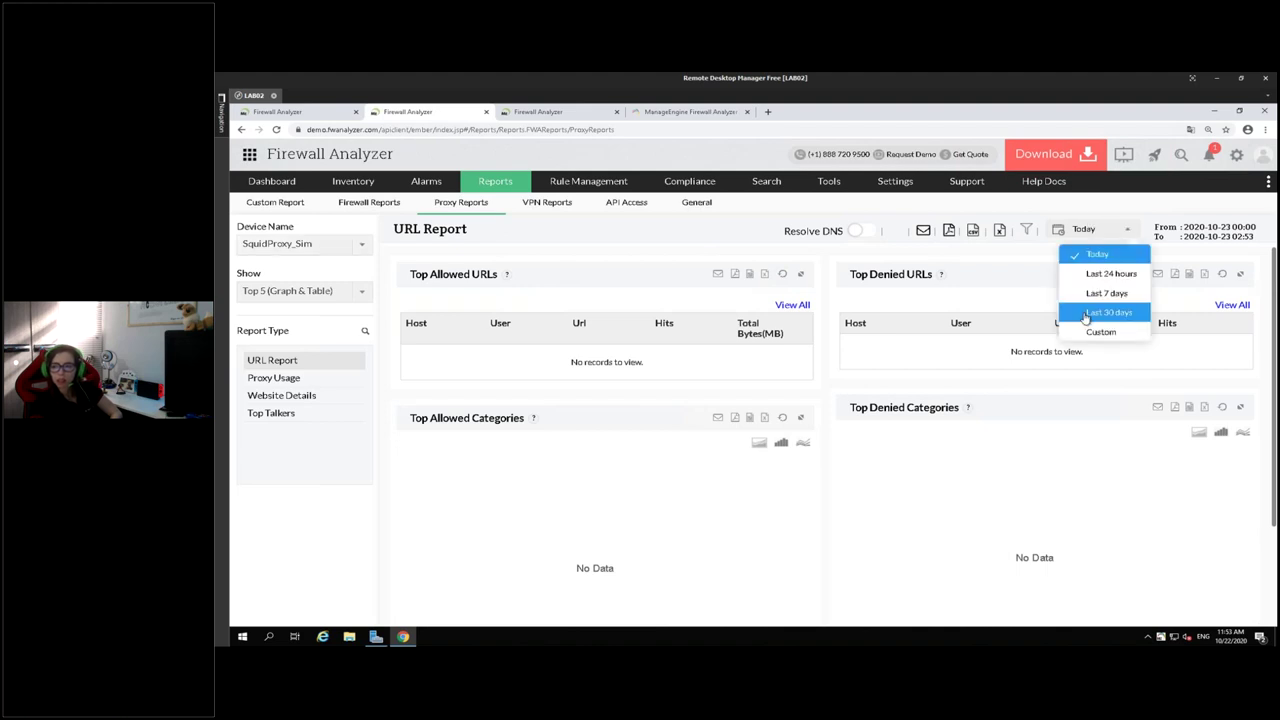
{"action": "left_click", "coordinate": [1108, 312]}
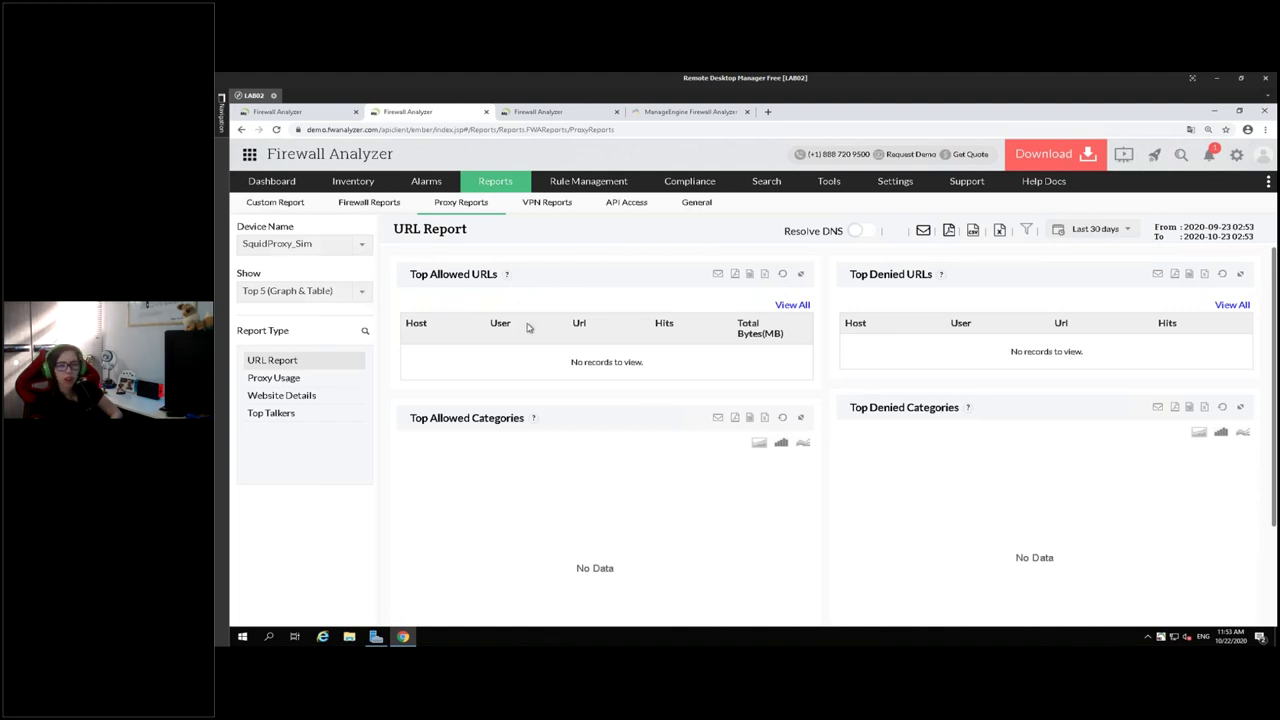
{"action": "scroll", "coordinate": [660, 515], "scroll_direction": "down", "scroll_amount": 2}
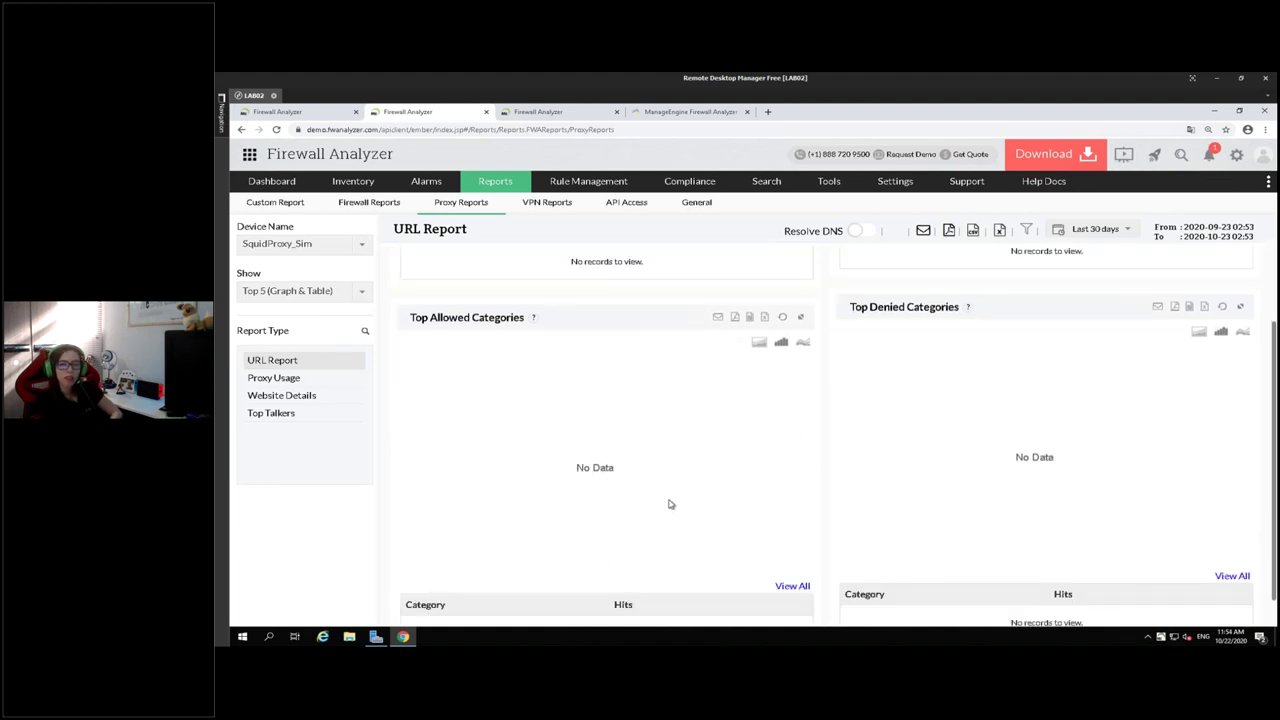
{"action": "scroll", "coordinate": [595, 242], "scroll_direction": "up", "scroll_amount": 2}
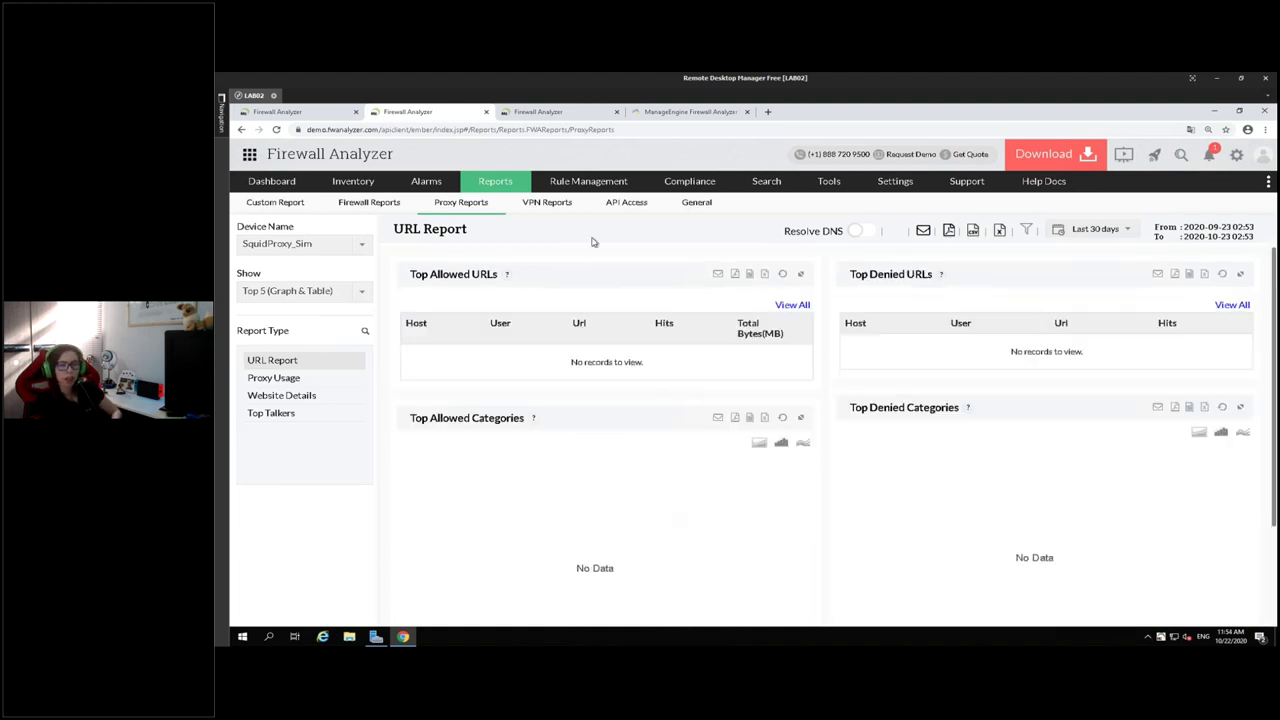
Open the VPN Reports and check the active VPN sessions for CheckPoint, PaloAlto and CiscoASA in turn.
{"action": "left_click", "coordinate": [552, 206]}
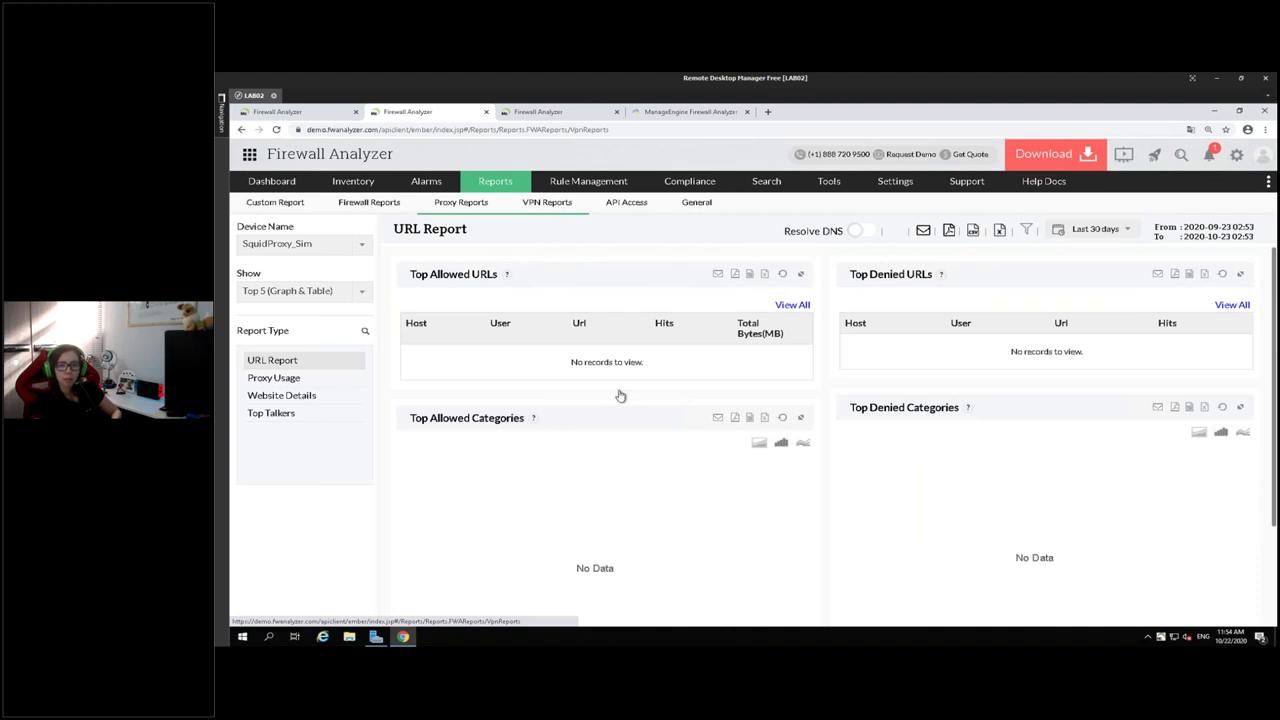
{"action": "left_click", "coordinate": [362, 250]}
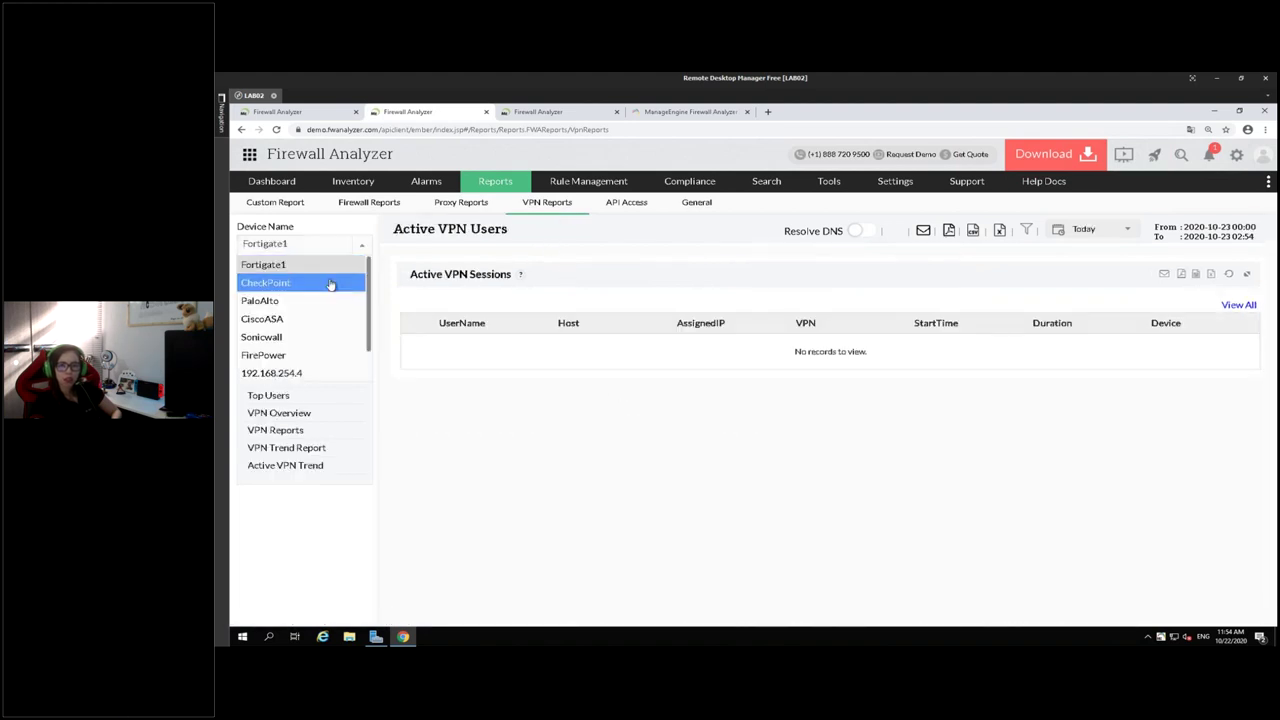
{"action": "key", "text": "Return"}
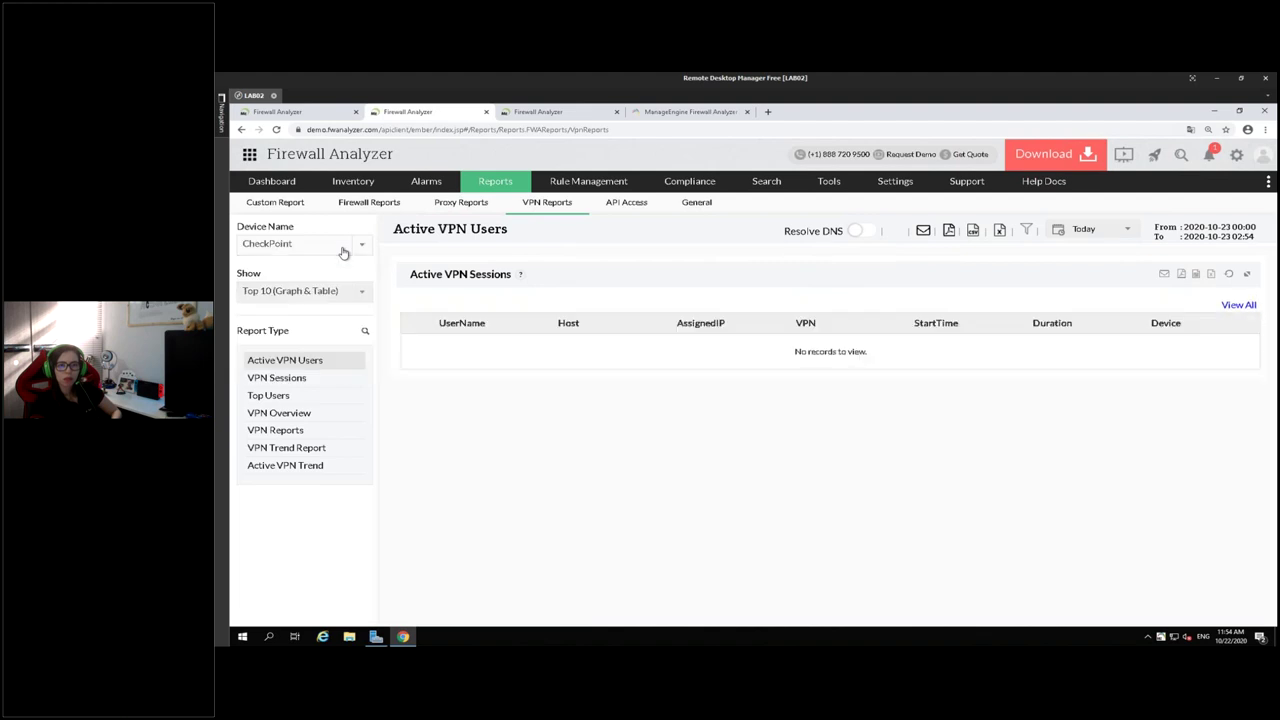
{"action": "left_click", "coordinate": [340, 252]}
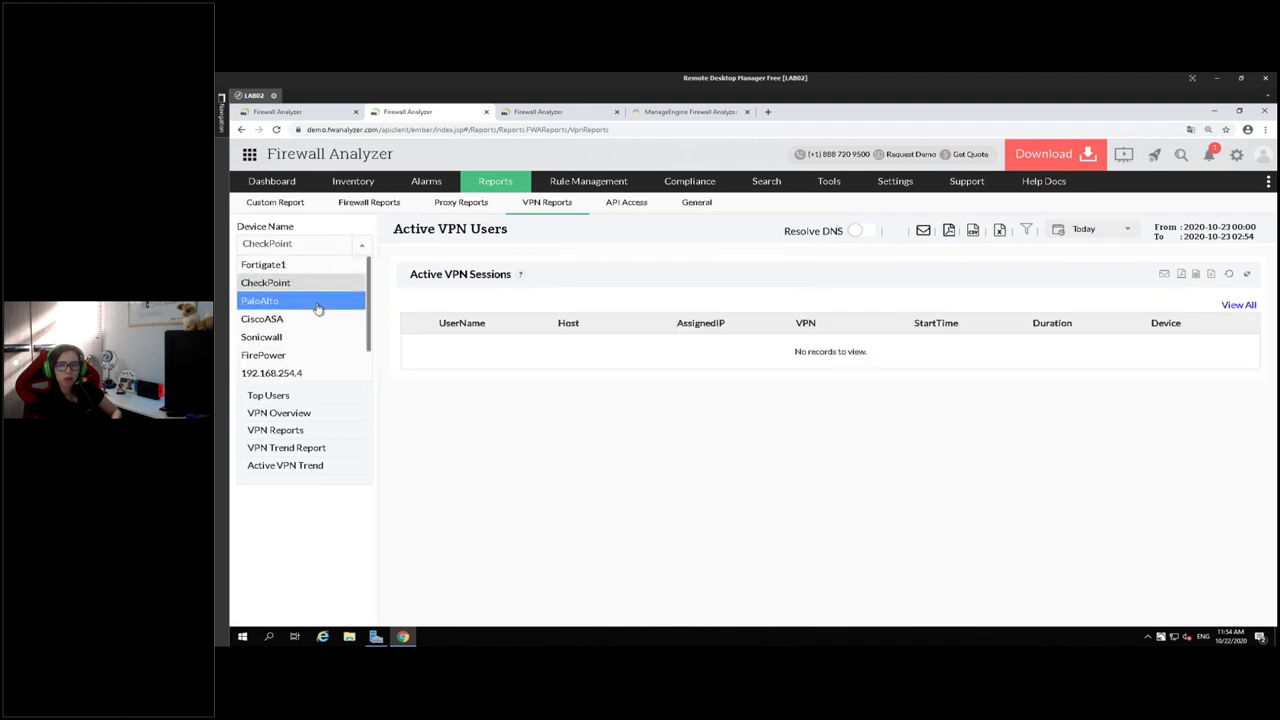
{"action": "key", "text": "Return"}
{"action": "left_click", "coordinate": [358, 250]}
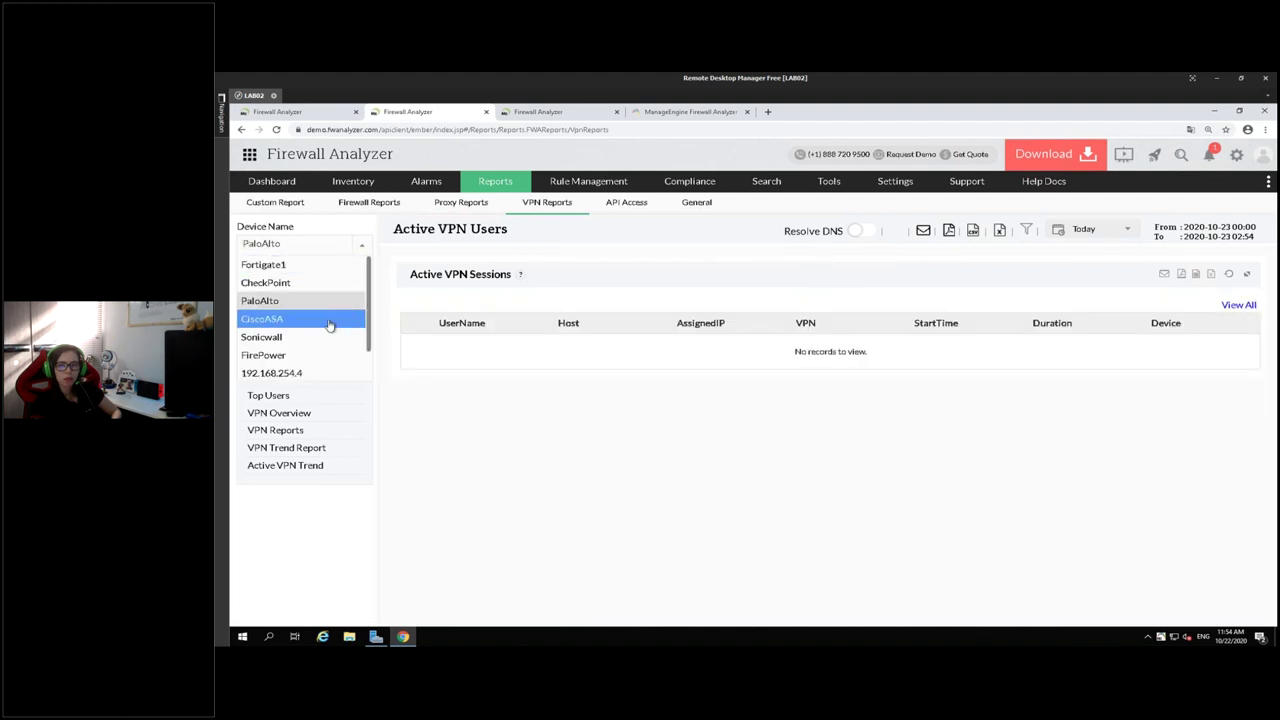
{"action": "key", "text": "Return"}
Set the VPN report period to the last 30 days and check active sessions for Sonicwall, FirePower, 192.168.254.4 and PaloAlto.
{"action": "left_click", "coordinate": [1096, 235]}
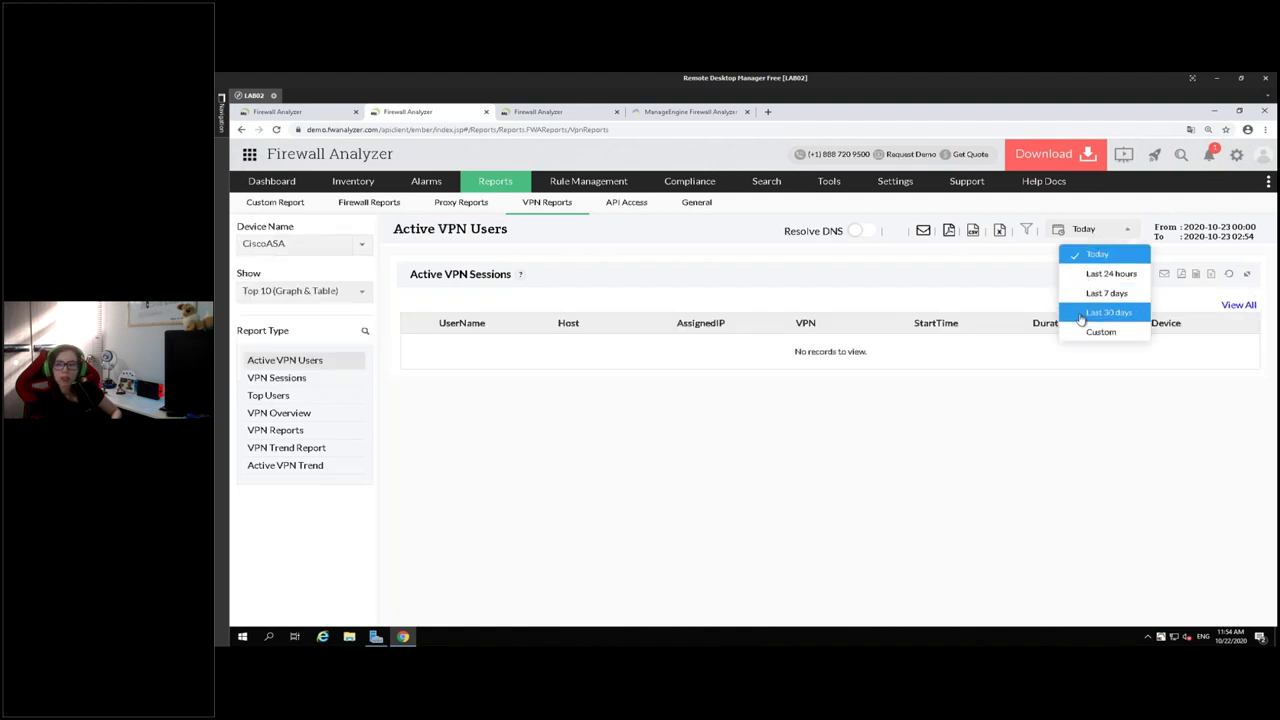
{"action": "left_click", "coordinate": [1081, 318]}
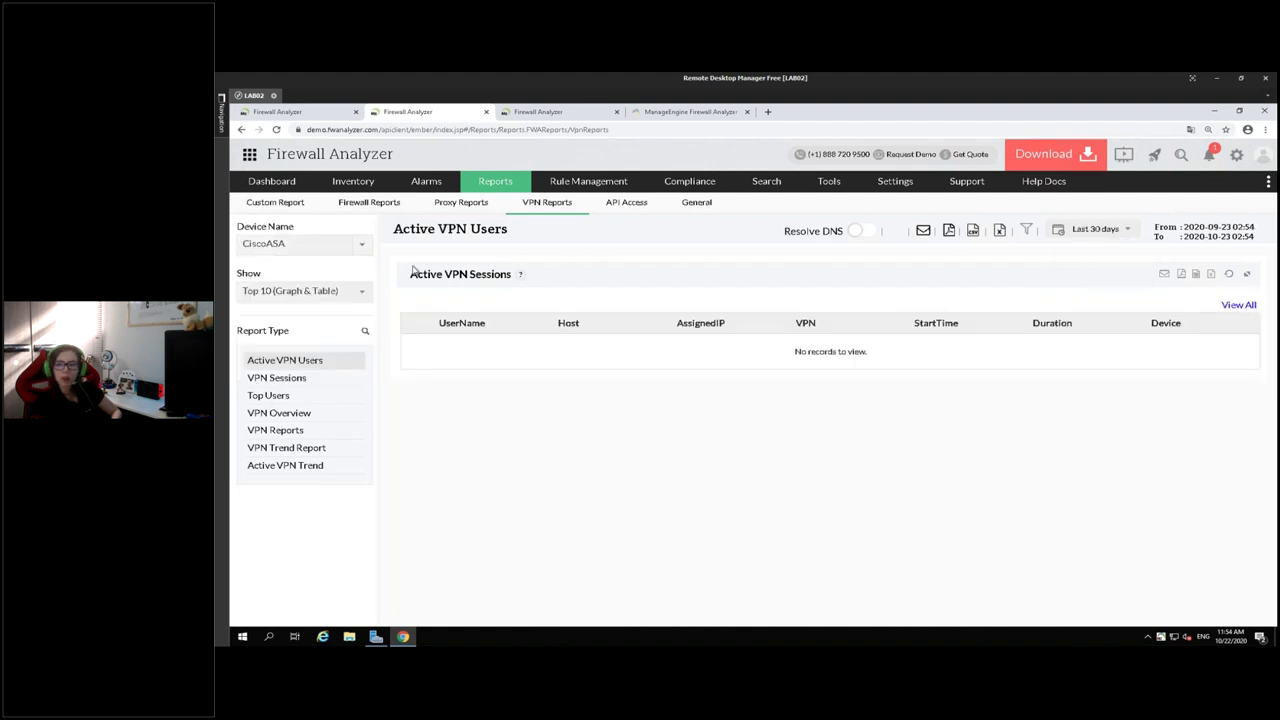
{"action": "left_click", "coordinate": [346, 250]}
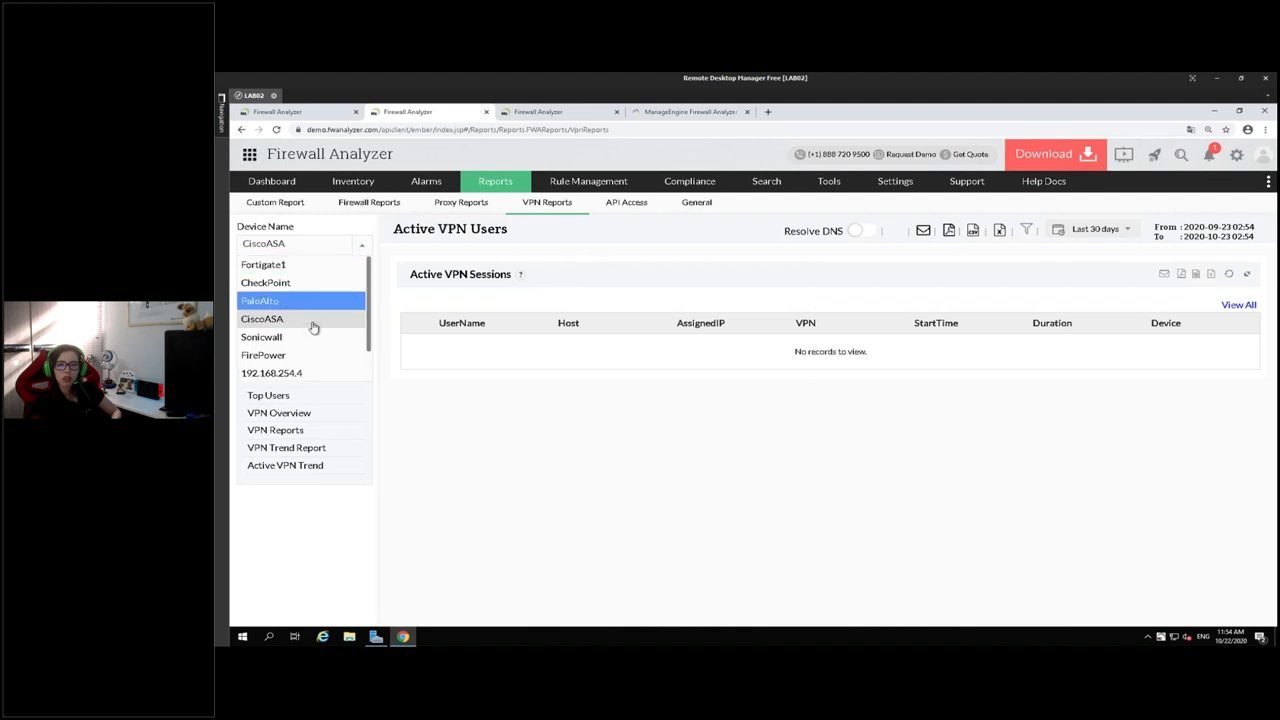
{"action": "left_click", "coordinate": [362, 249]}
{"action": "left_click", "coordinate": [362, 249]}
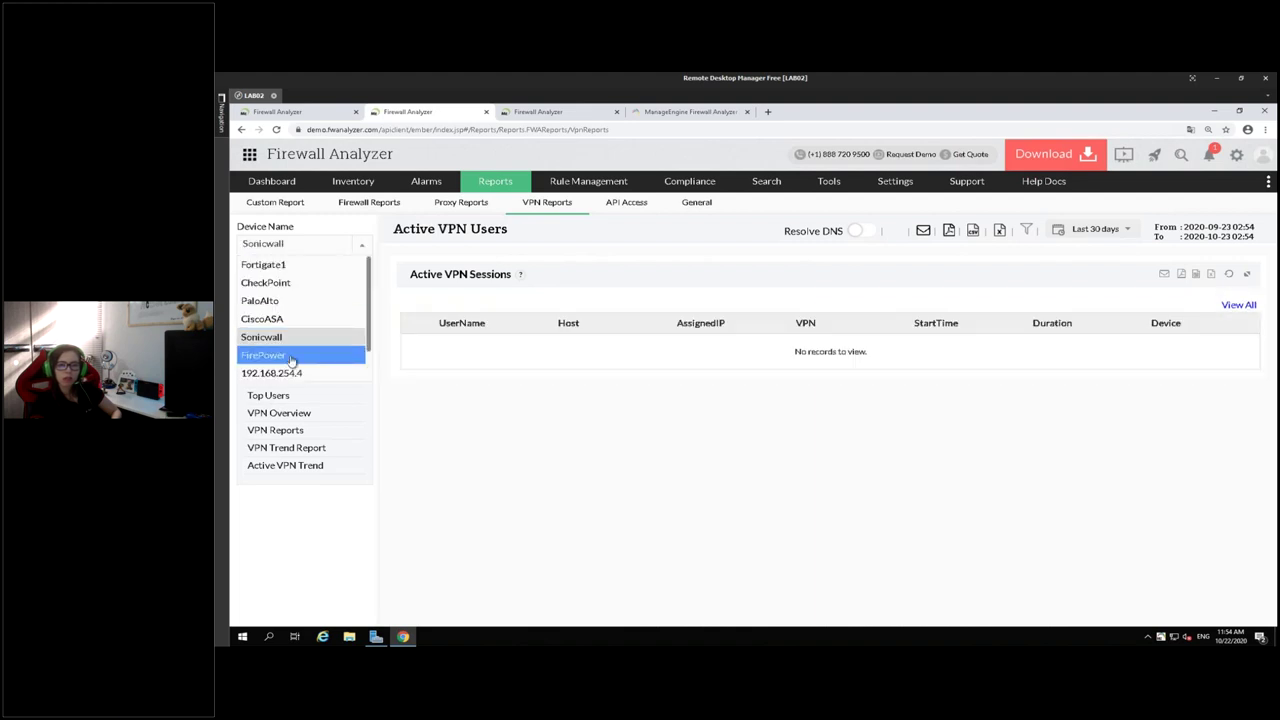
{"action": "left_click", "coordinate": [362, 249]}
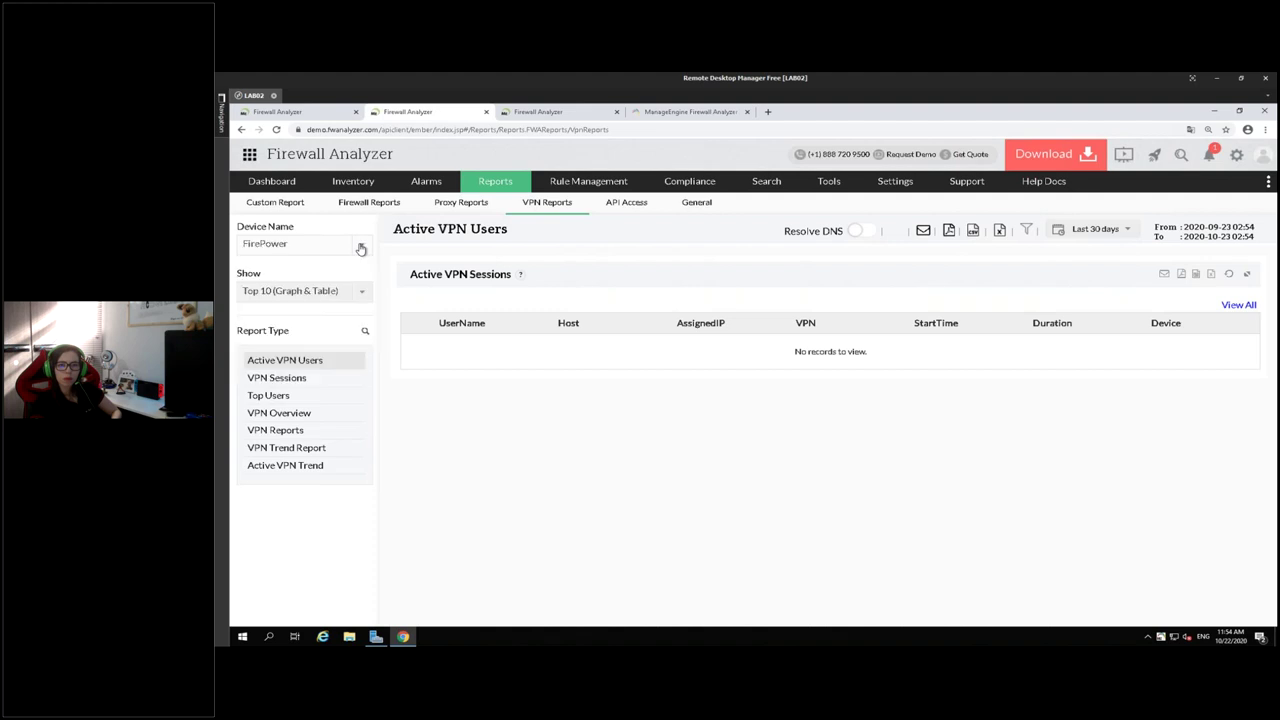
{"action": "left_click", "coordinate": [362, 249]}
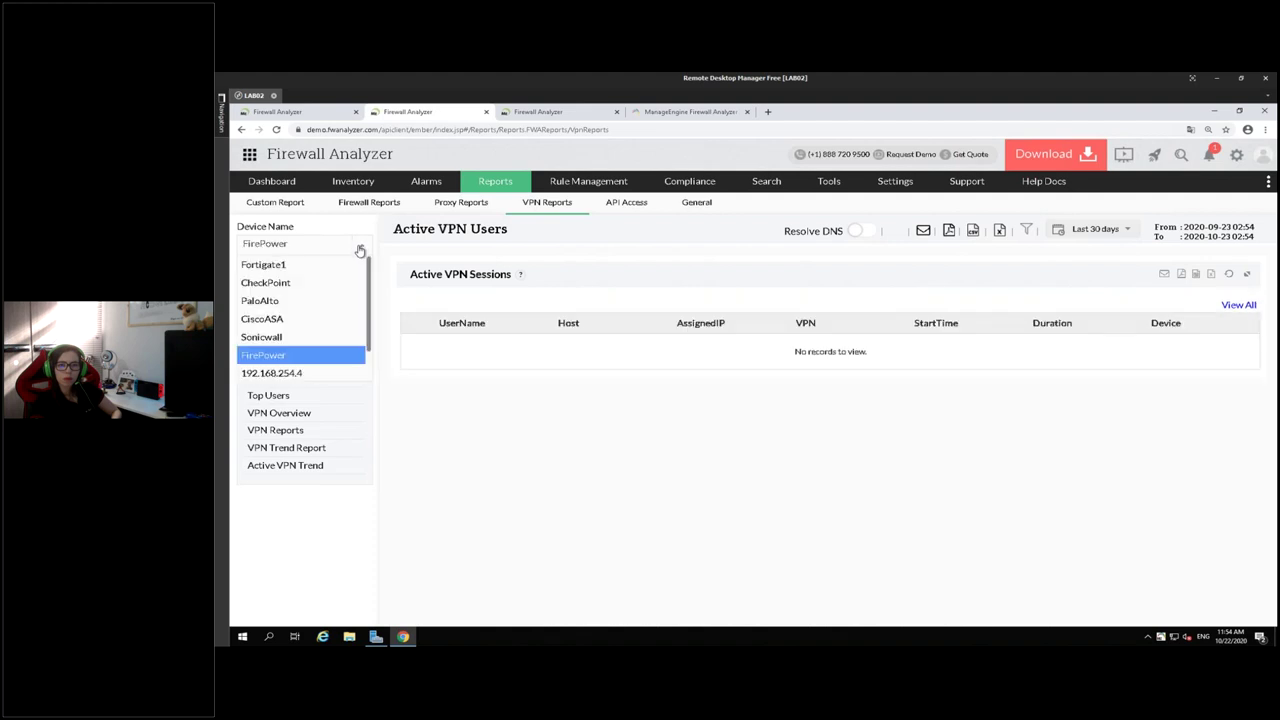
{"action": "left_click", "coordinate": [304, 374]}
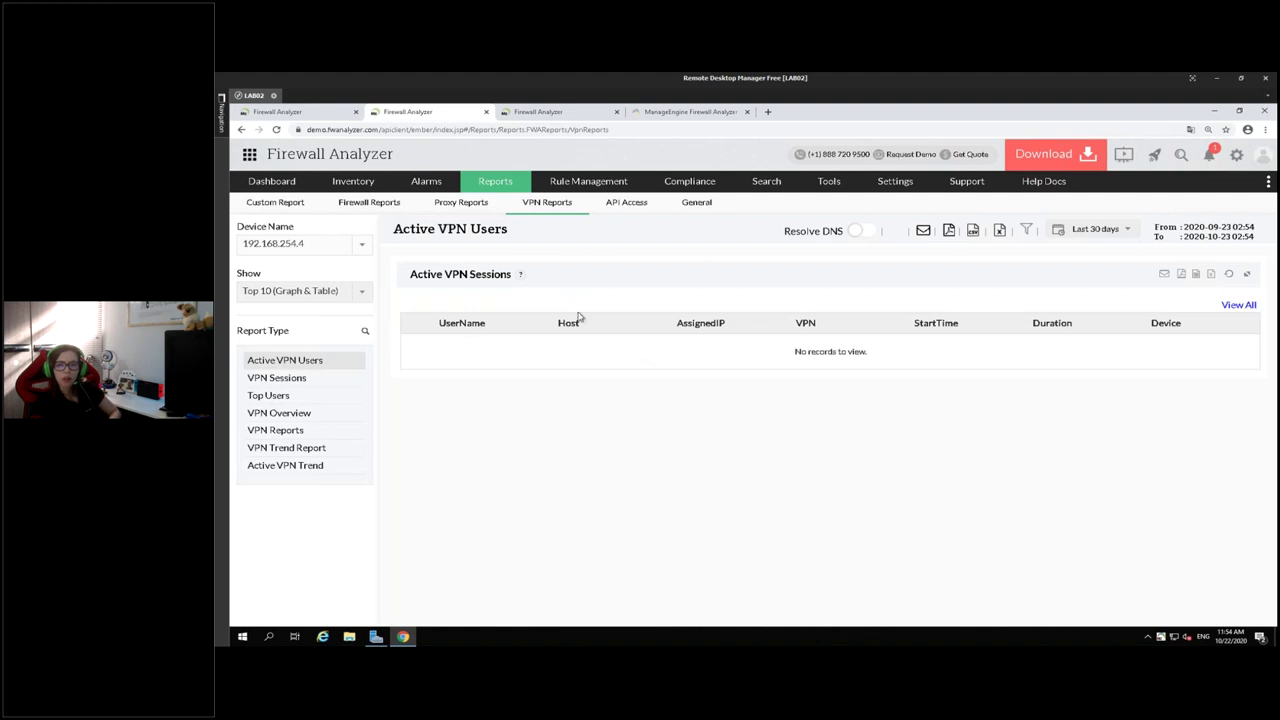
{"action": "left_click", "coordinate": [341, 246]}
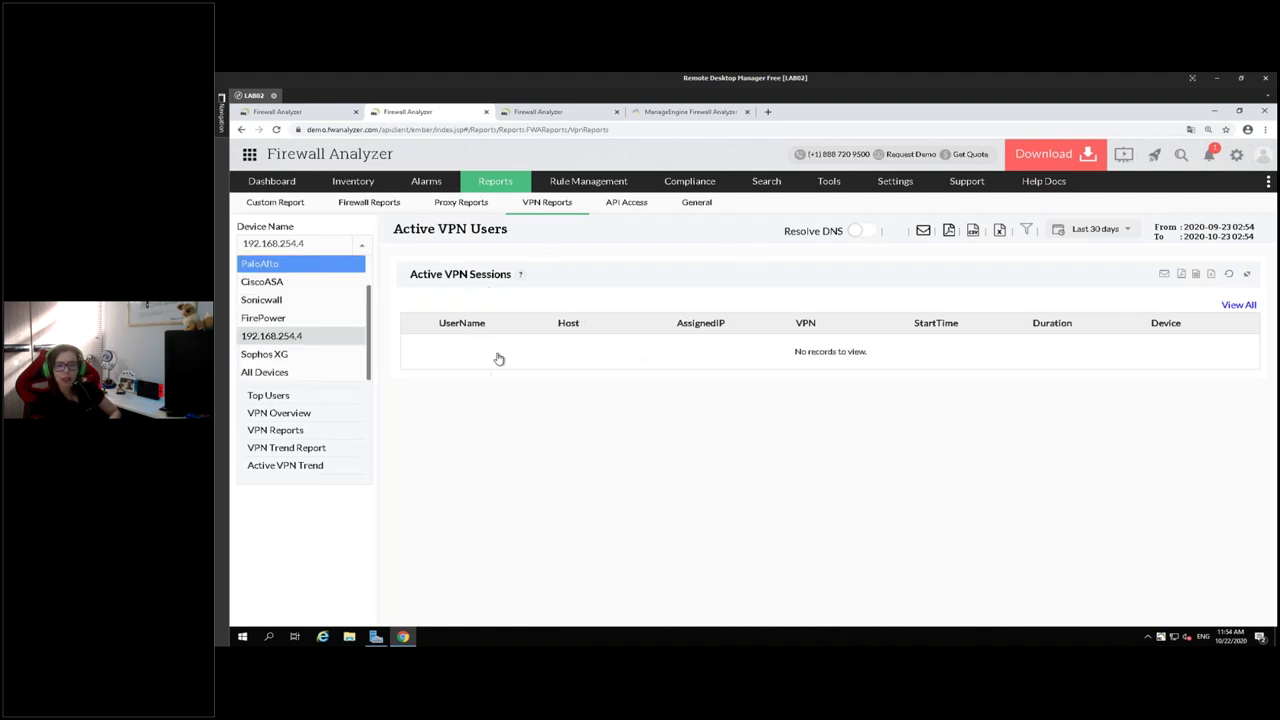
{"action": "key", "text": "Return"}
{"action": "mouse_move", "coordinate": [520, 275]}
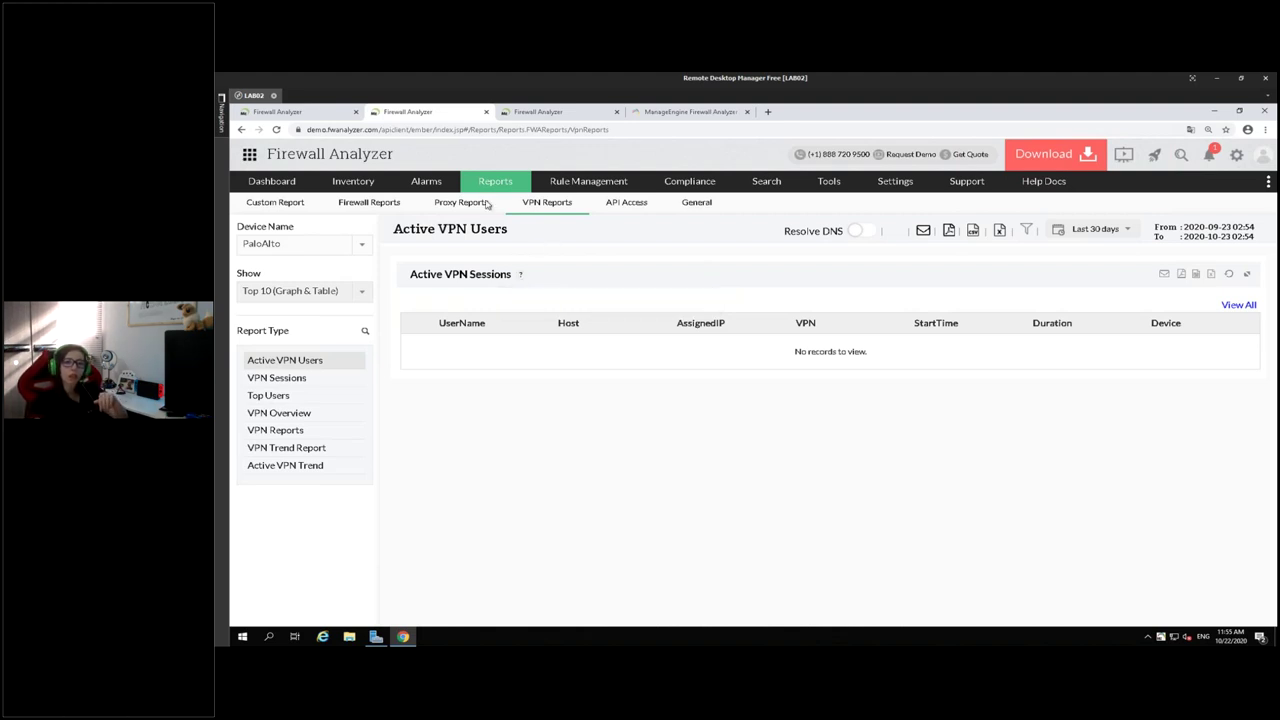
Return to the Firewall Reports and review the top hosts and protocol groups traffic for all devices.
{"action": "left_click", "coordinate": [369, 203]}
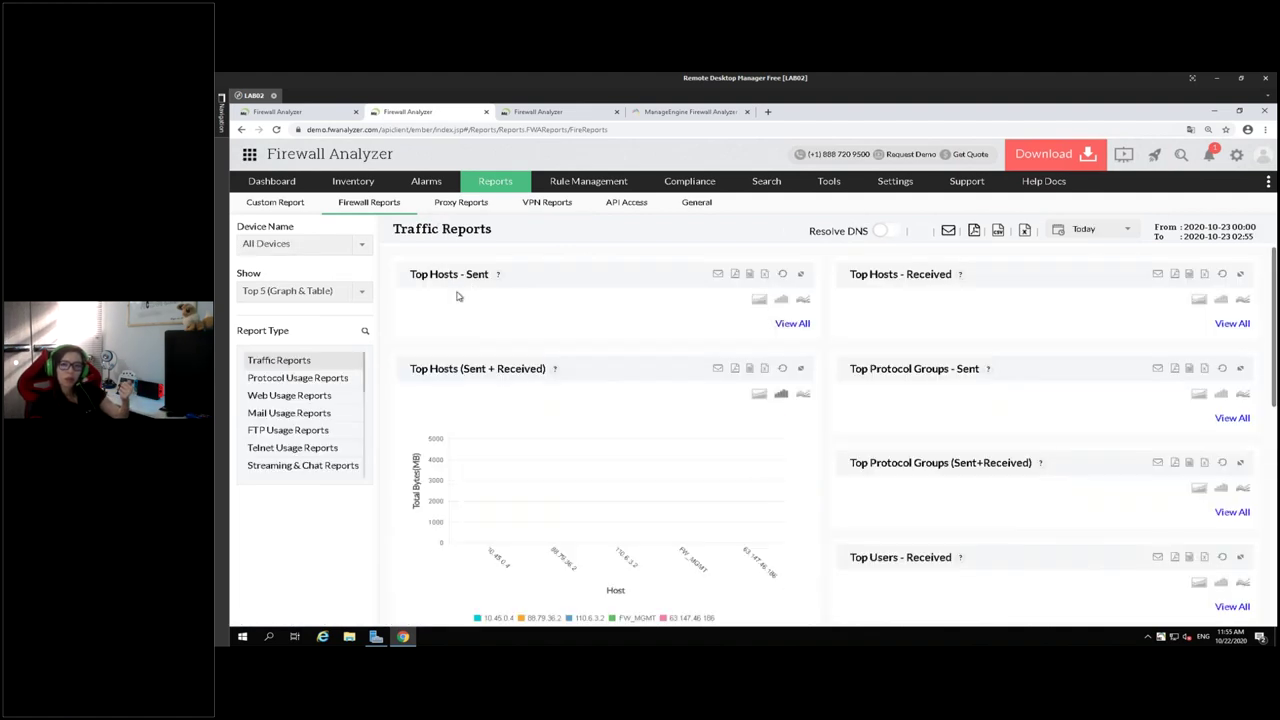
{"action": "scroll", "coordinate": [460, 413], "scroll_direction": "down", "scroll_amount": 10}
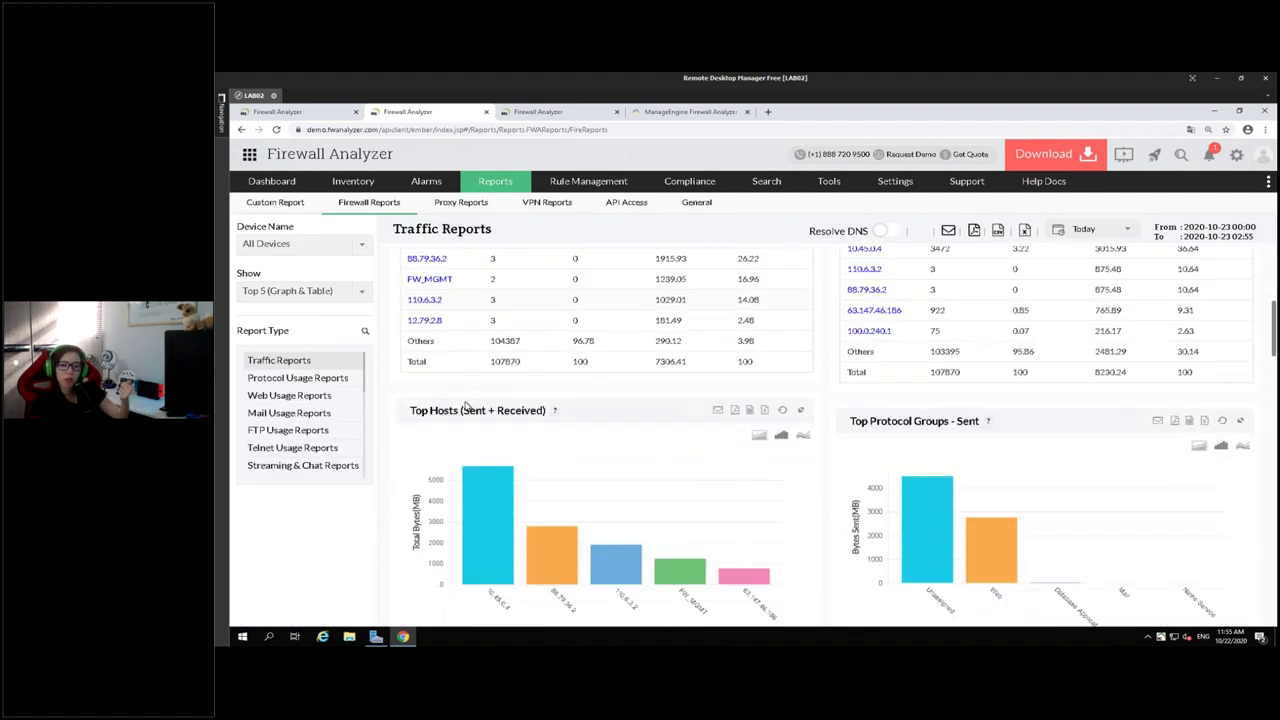
{"action": "scroll", "coordinate": [387, 556], "scroll_direction": "down", "scroll_amount": 3}
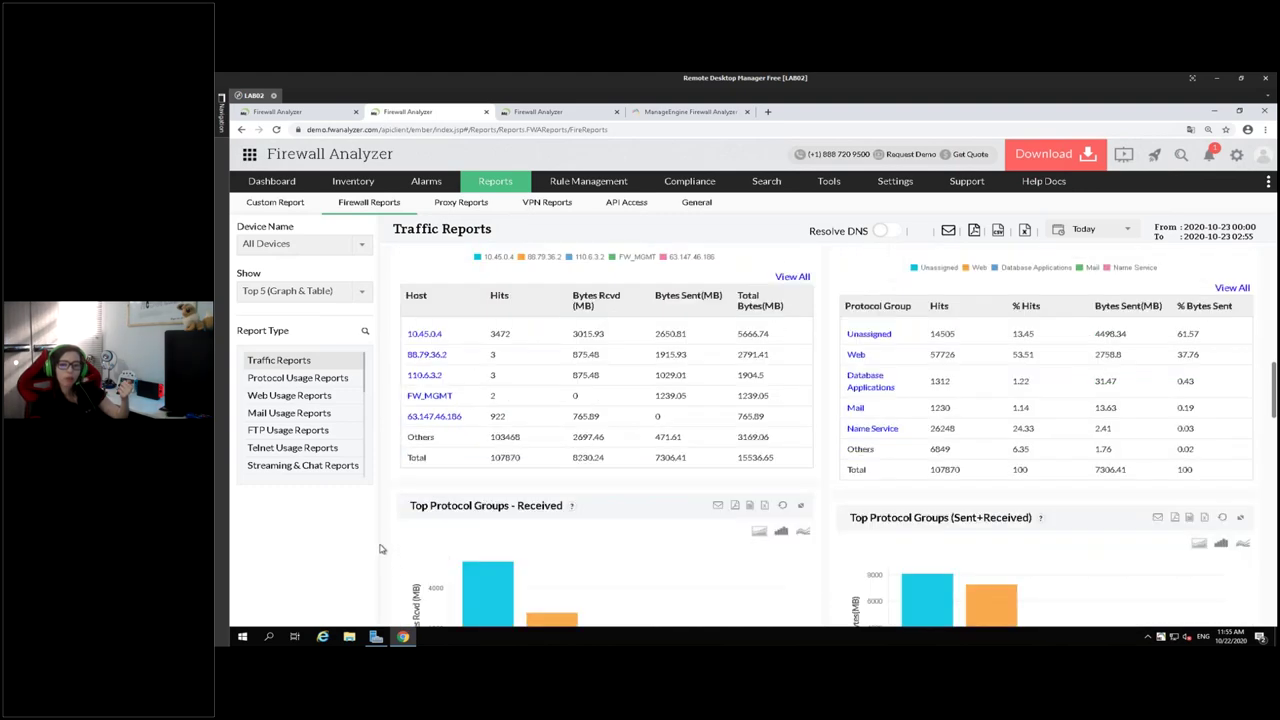
{"action": "scroll", "coordinate": [384, 535], "scroll_direction": "up", "scroll_amount": 1}
{"action": "scroll", "coordinate": [387, 533], "scroll_direction": "up", "scroll_amount": 1}
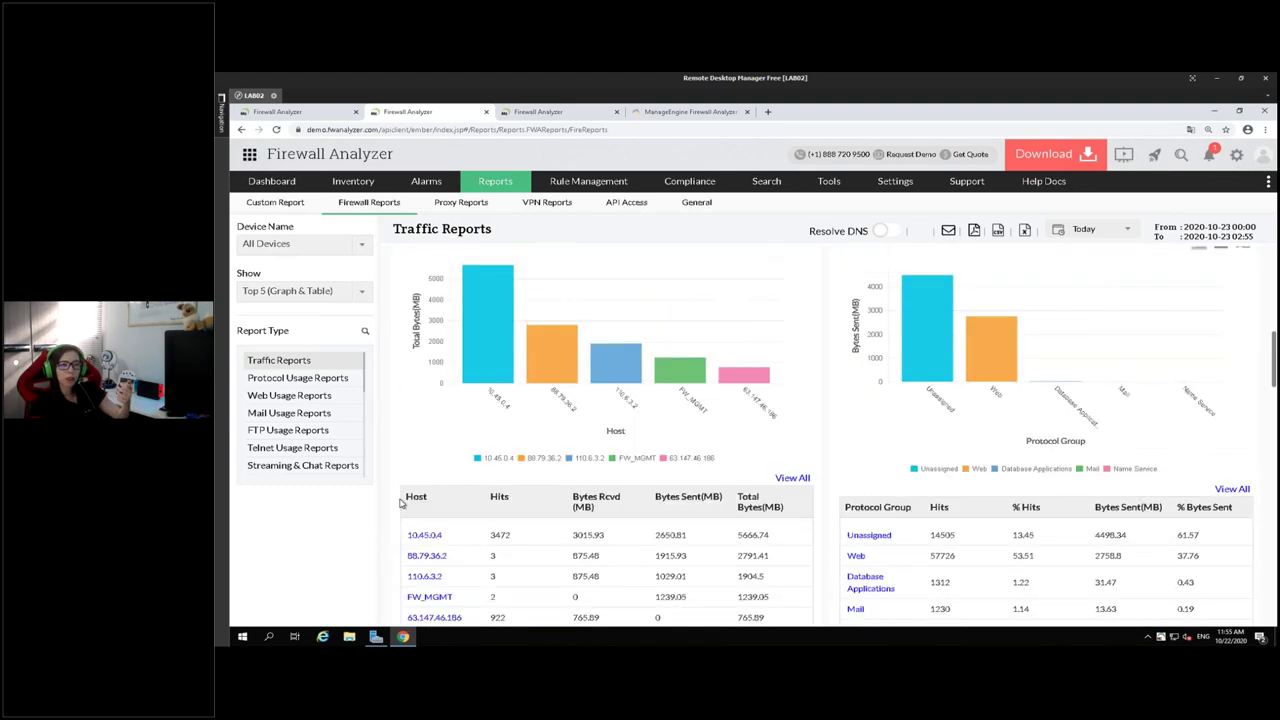
{"action": "scroll", "coordinate": [400, 500], "scroll_direction": "down", "scroll_amount": 5}
{"action": "scroll", "coordinate": [403, 477], "scroll_direction": "up", "scroll_amount": 4}
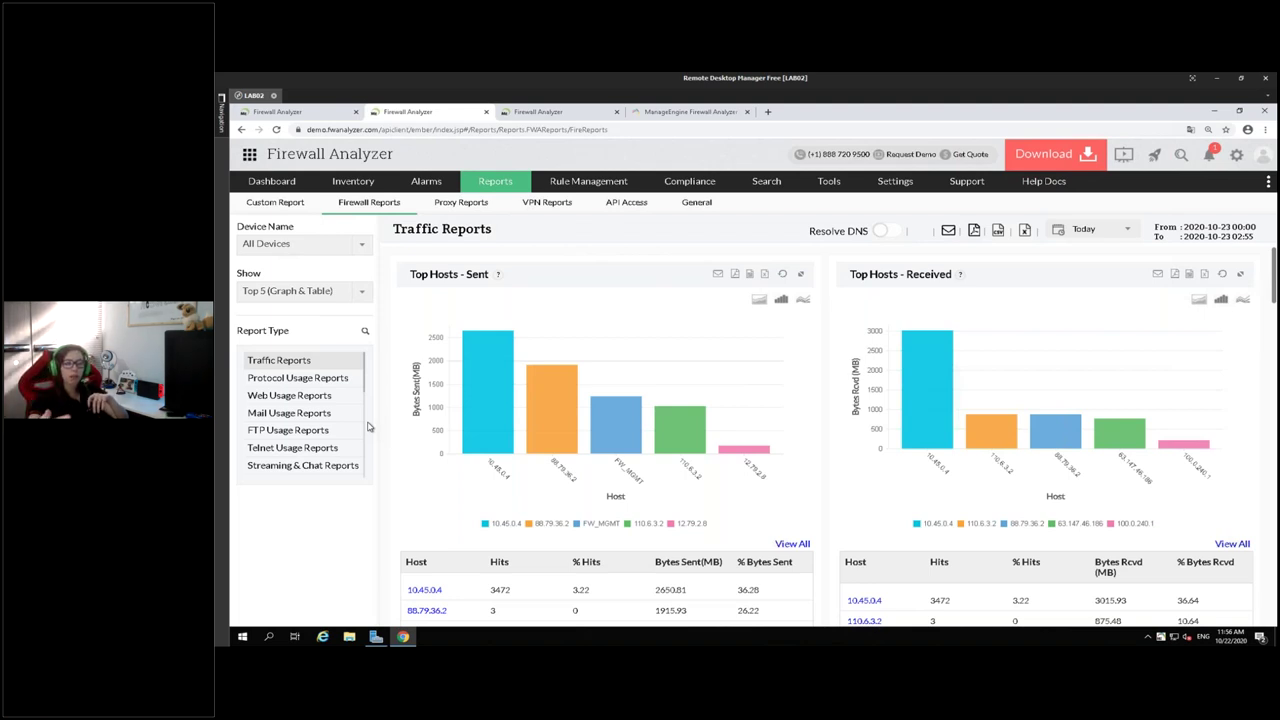
Look through the VPN Reports, API Access and General report sections.
{"action": "left_click", "coordinate": [548, 204]}
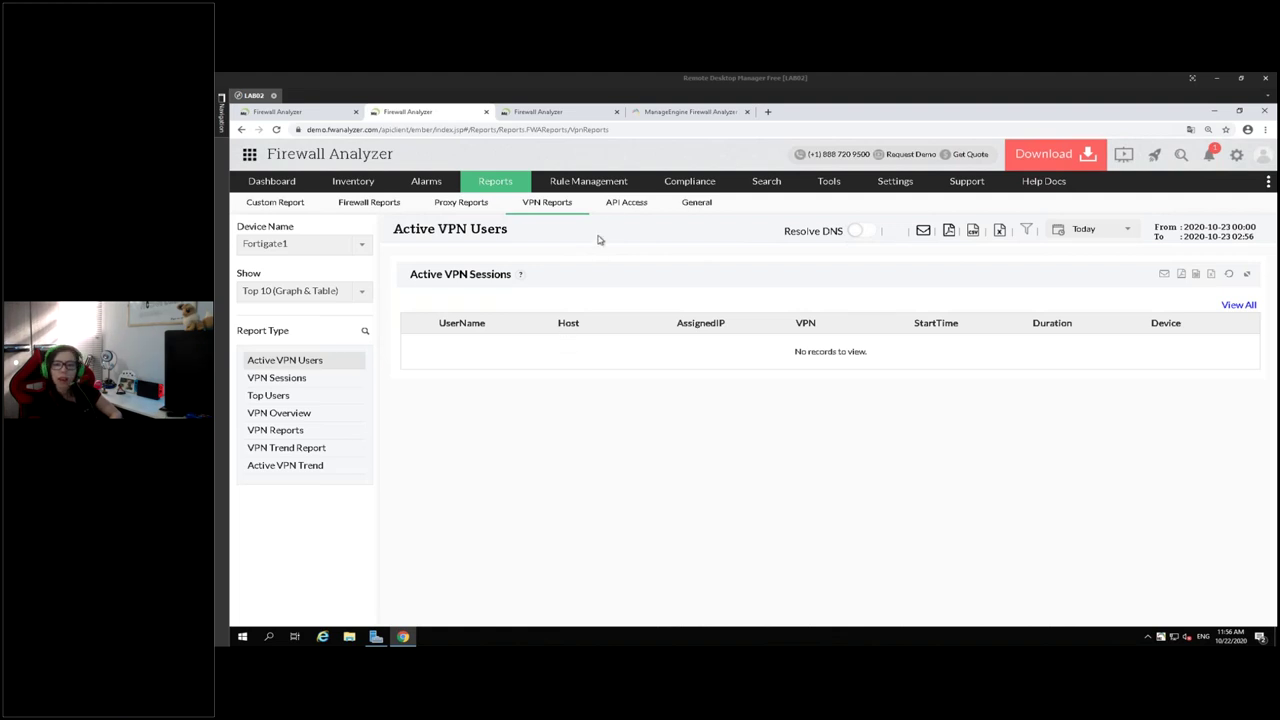
{"action": "left_click", "coordinate": [620, 214]}
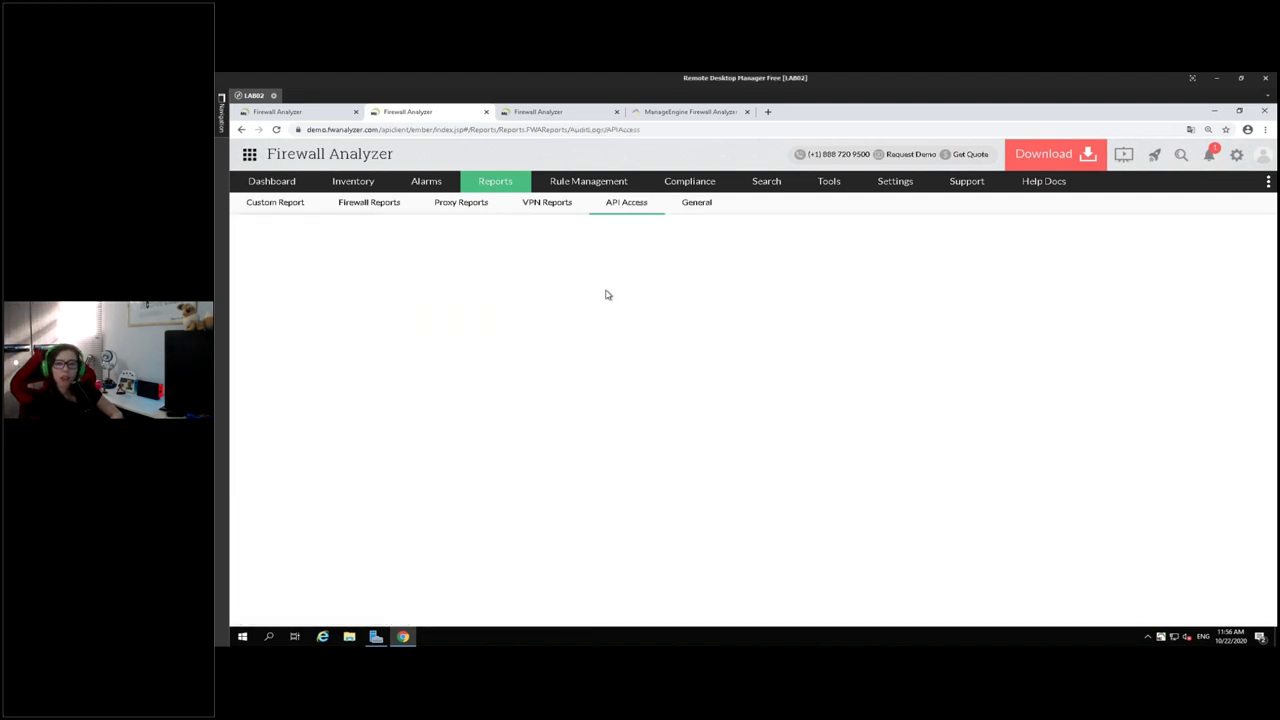
{"action": "left_click", "coordinate": [697, 207]}
{"action": "left_click", "coordinate": [627, 210]}
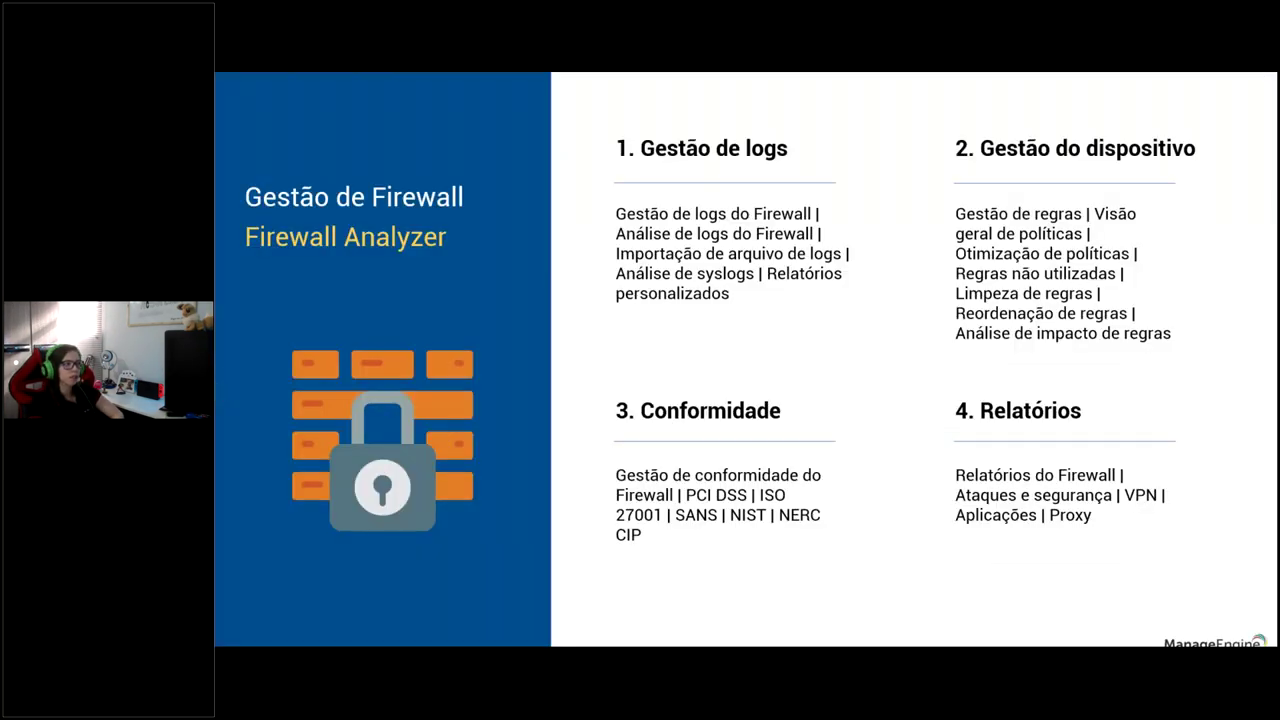
Show the slide on traffic, log forensics and alerts, and return to the Firewall Analyzer demo to open its device inventory.
{"action": "key", "text": "Right"}
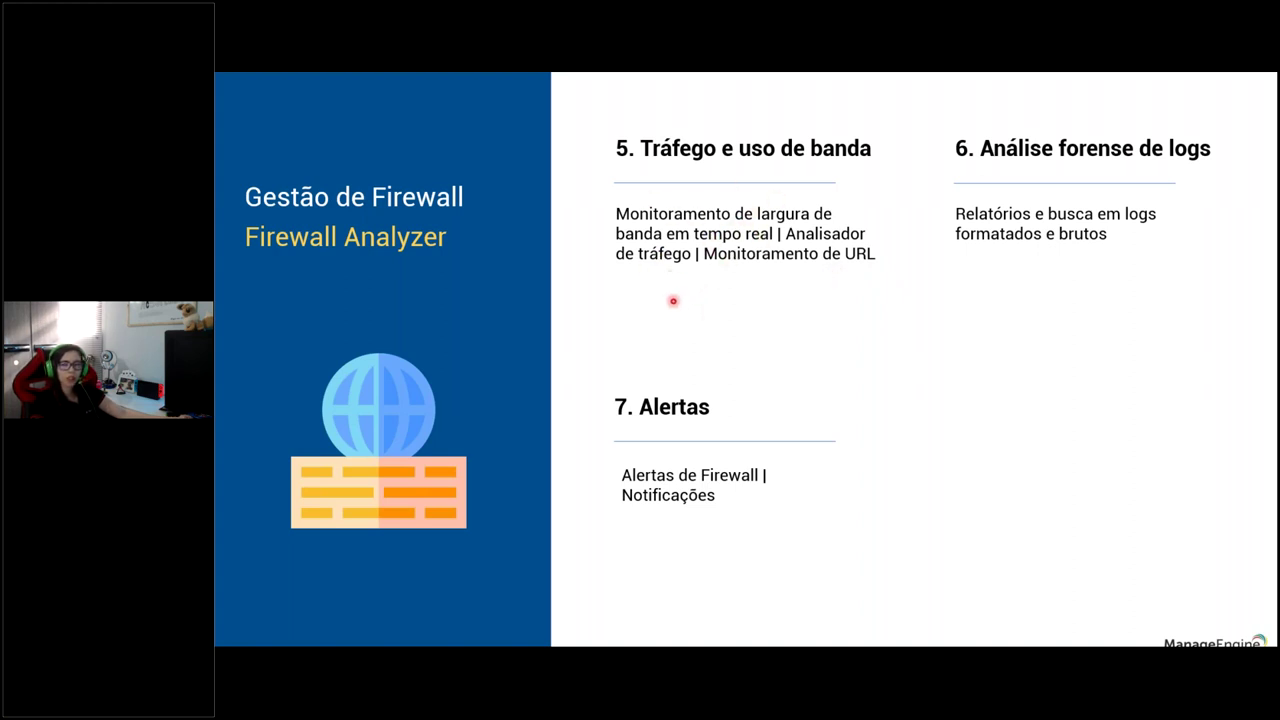
{"action": "key", "text": "alt+Tab"}
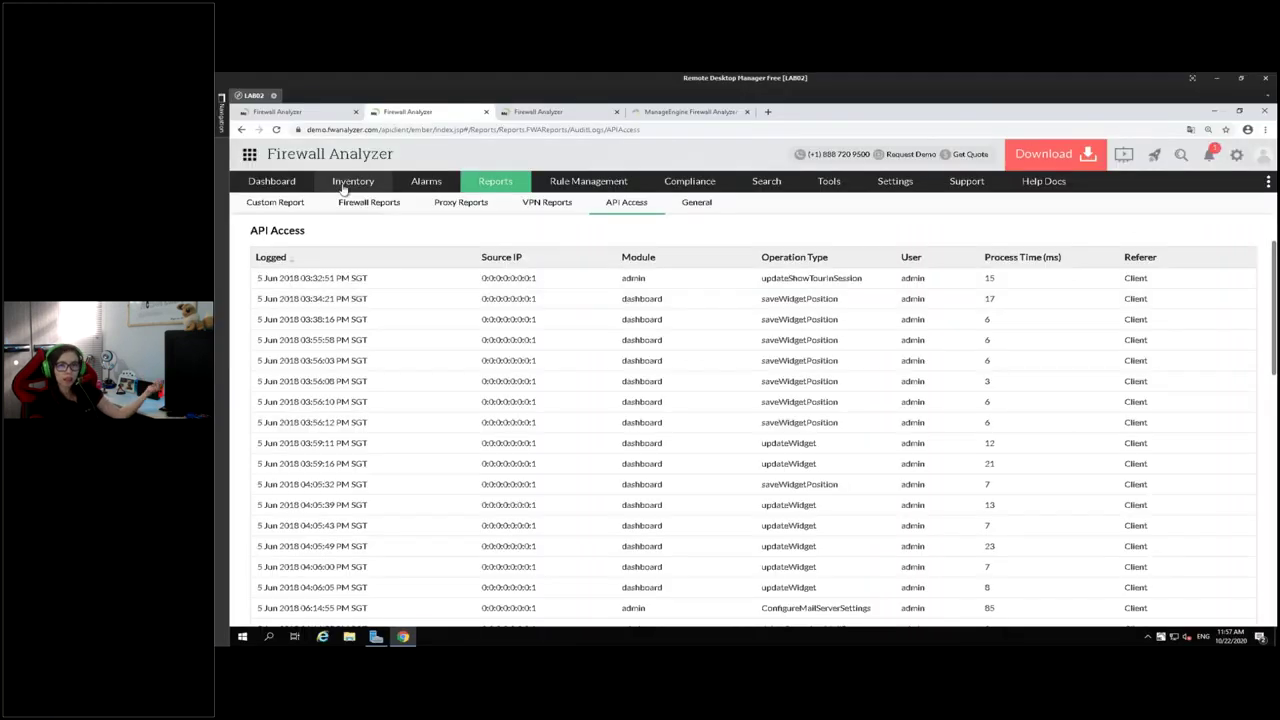
{"action": "mouse_move", "coordinate": [345, 185]}
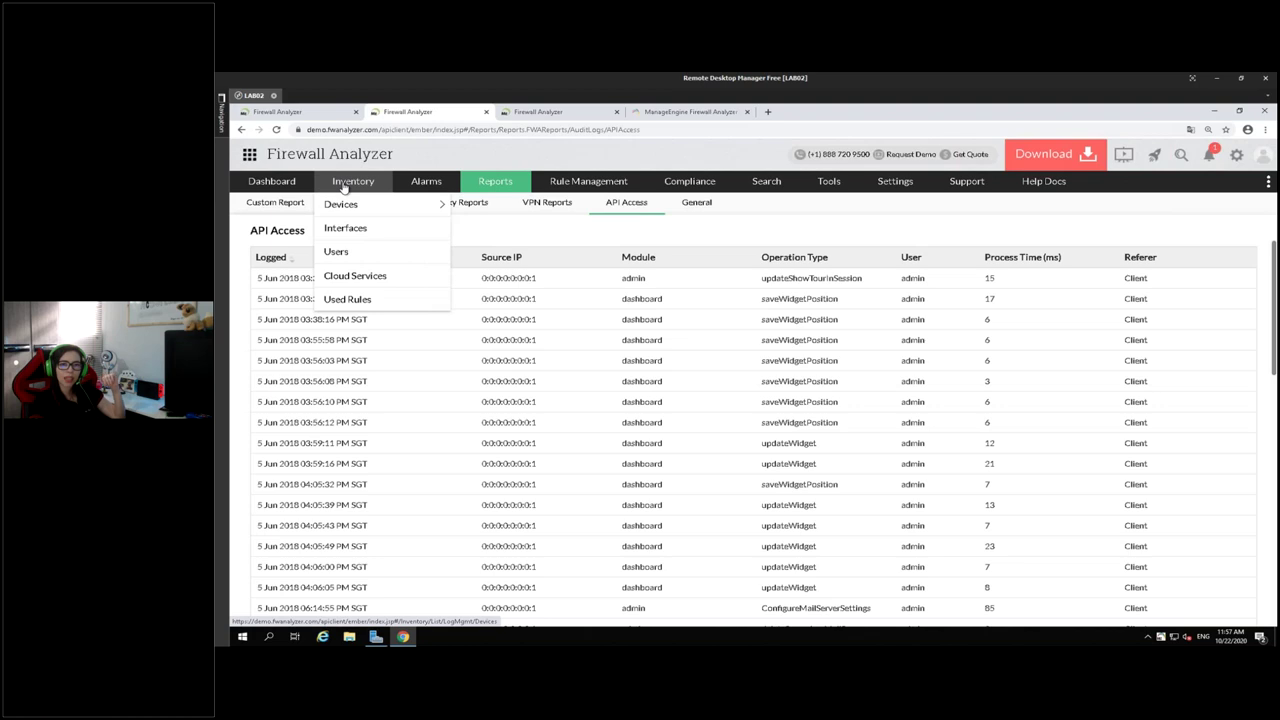
{"action": "left_click", "coordinate": [345, 185]}
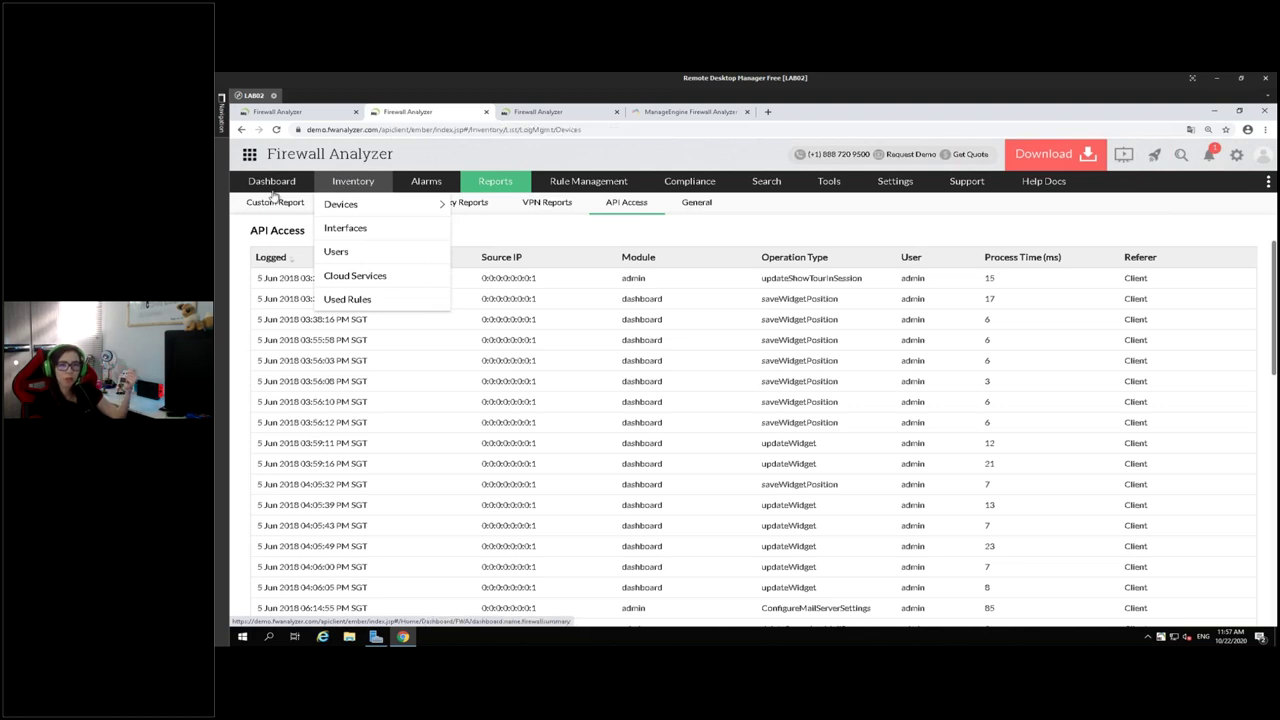
View the Live Traffic dashboard on the lab02 server, enlarging the page and dismissing the notice about adding widgets.
{"action": "left_click", "coordinate": [280, 114]}
{"action": "mouse_move", "coordinate": [274, 173]}
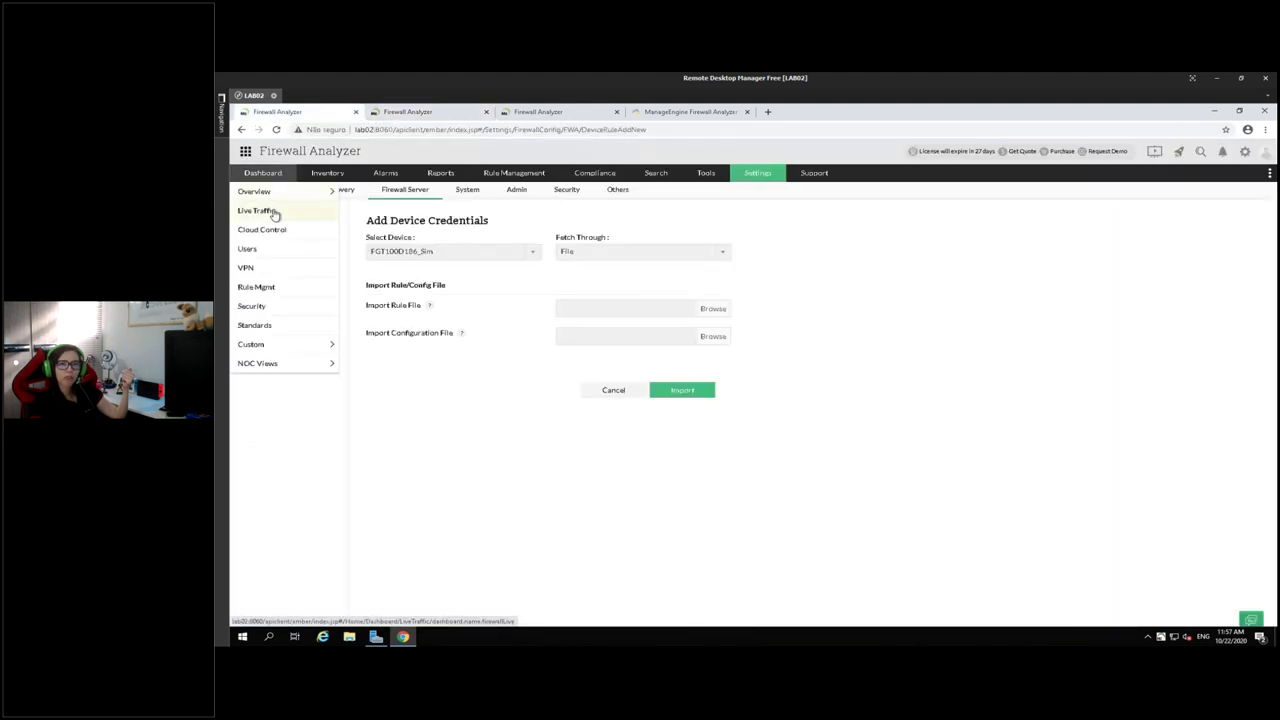
{"action": "left_click", "coordinate": [256, 210]}
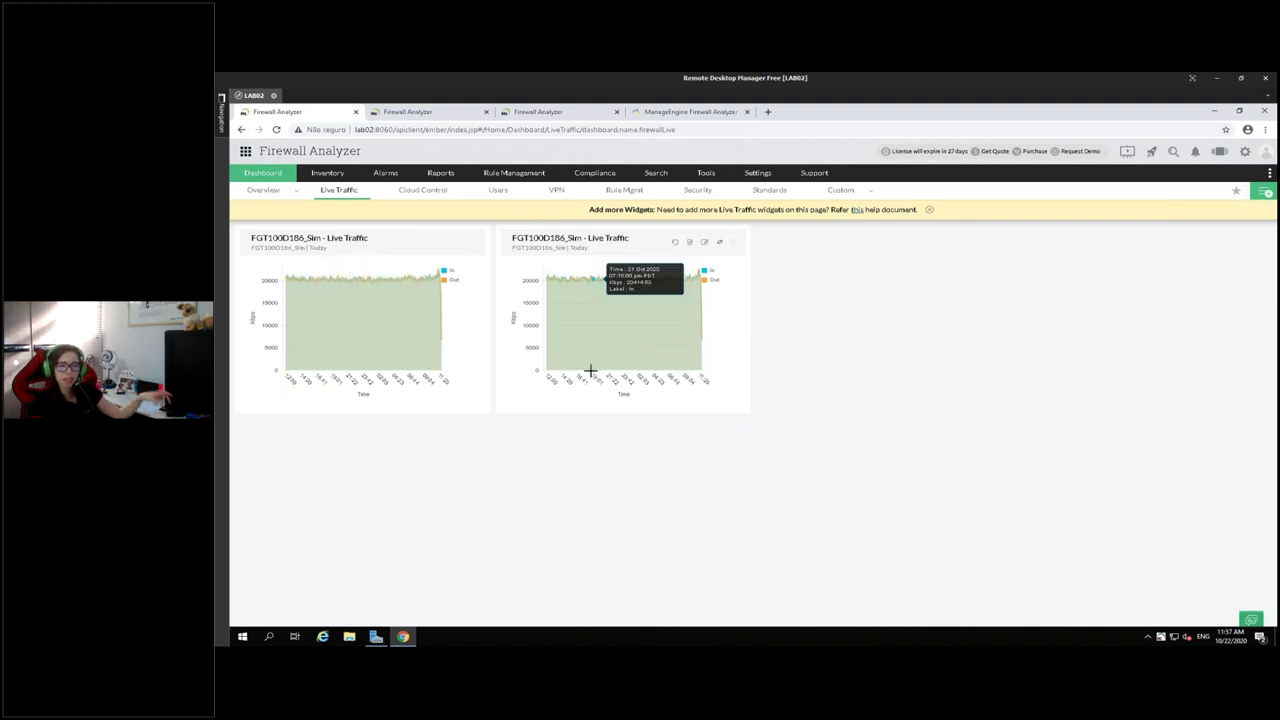
{"action": "key", "text": "ctrl+plus"}
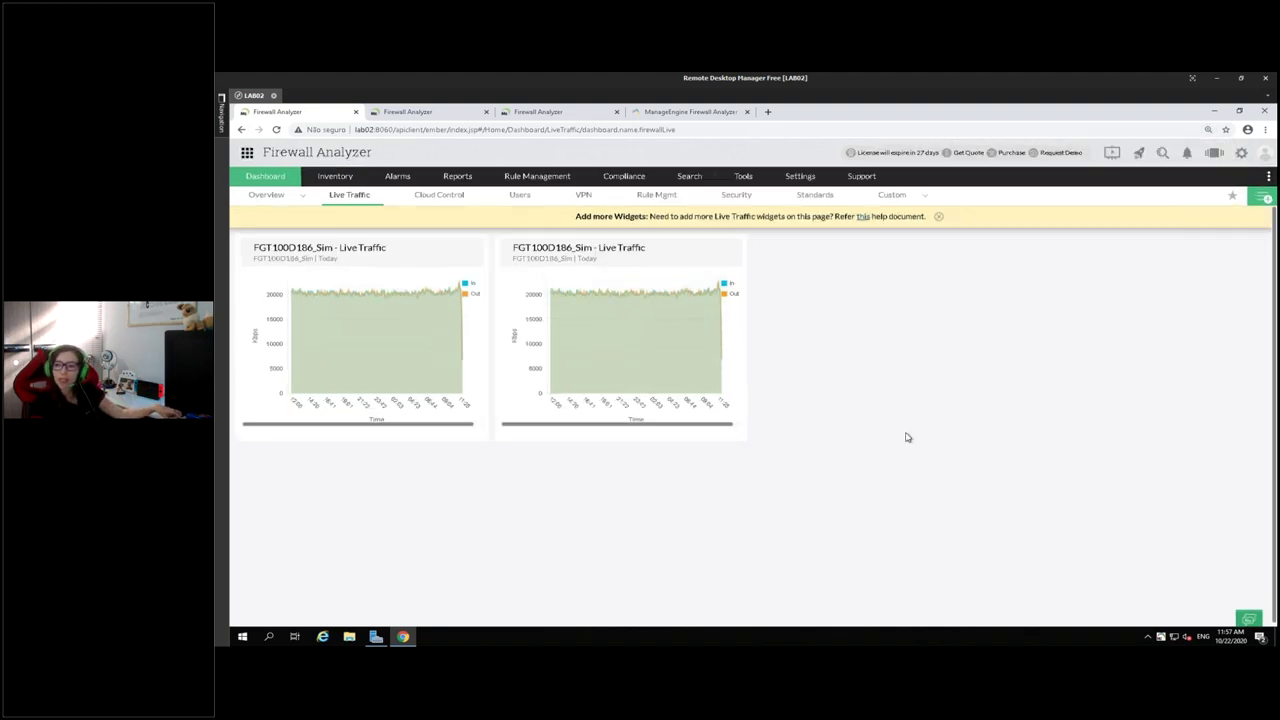
{"action": "key", "text": "ctrl+plus"}
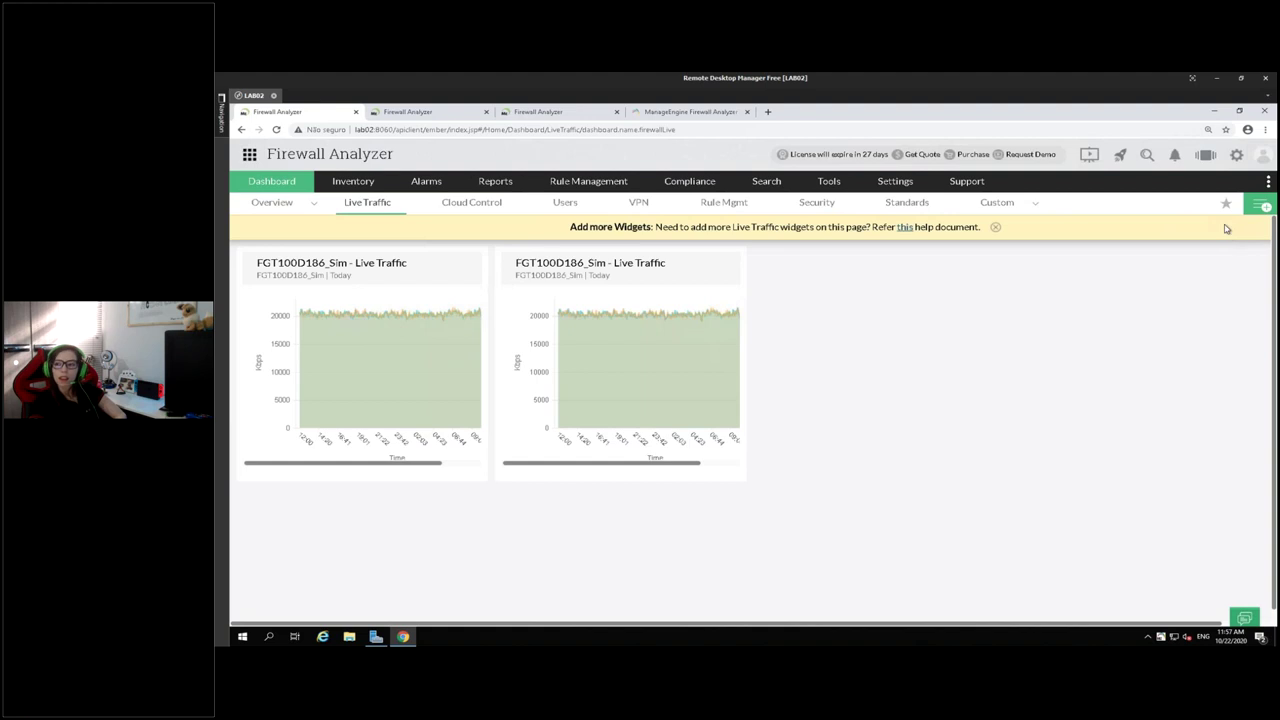
{"action": "left_click", "coordinate": [995, 227]}
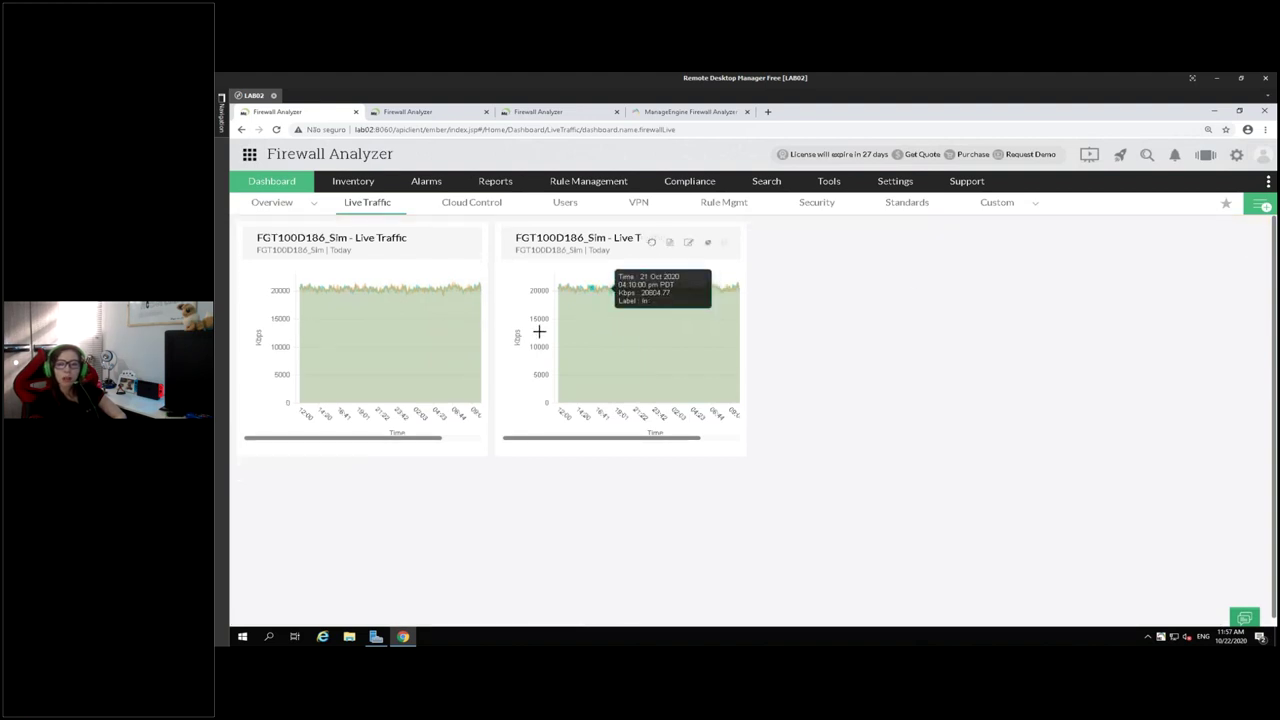
Review the Cloud Control dashboard, including the top cloud services, cloud applications and category usage.
{"action": "left_click", "coordinate": [471, 202]}
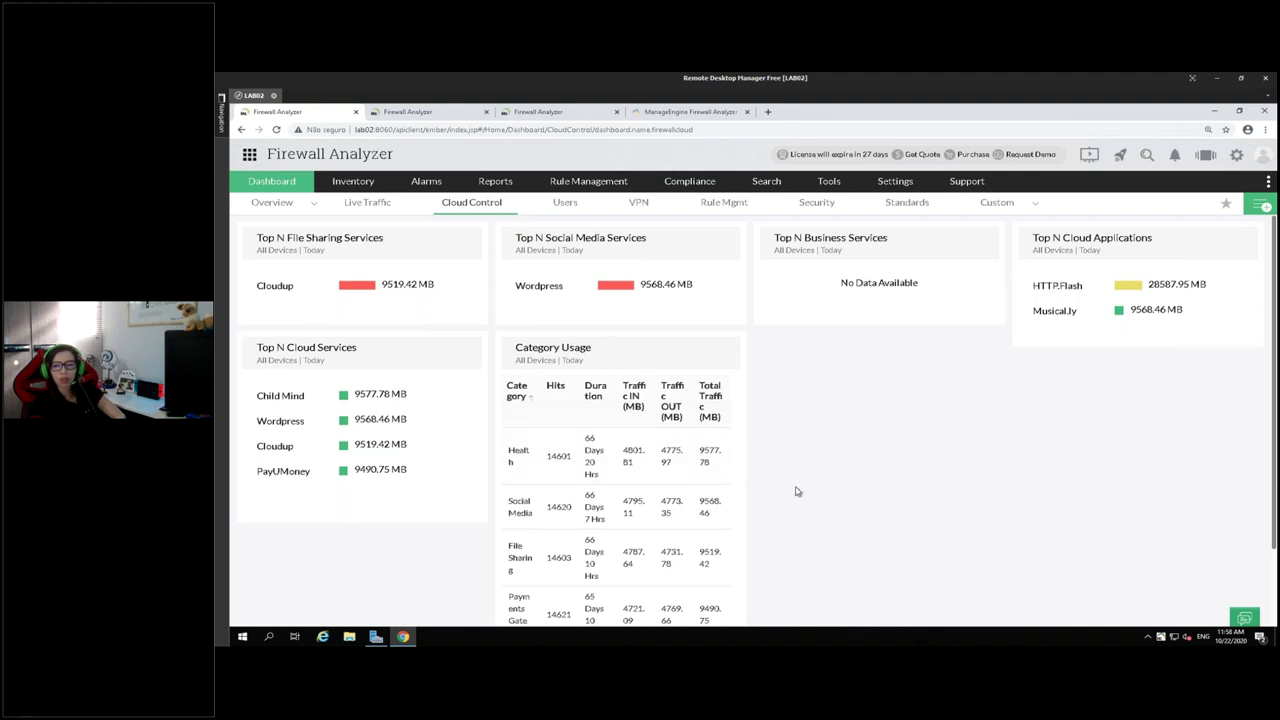
{"action": "scroll", "coordinate": [790, 480], "scroll_direction": "down", "scroll_amount": 1}
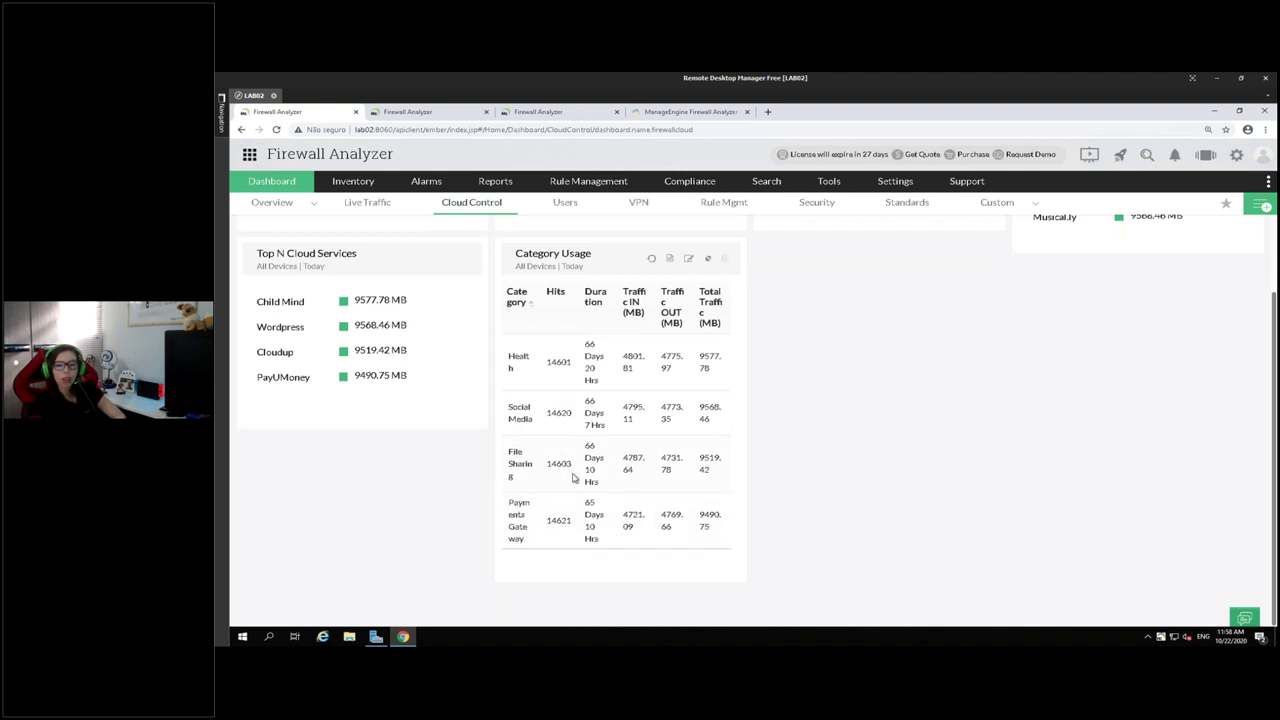
{"action": "scroll", "coordinate": [420, 563], "scroll_direction": "up", "scroll_amount": 2}
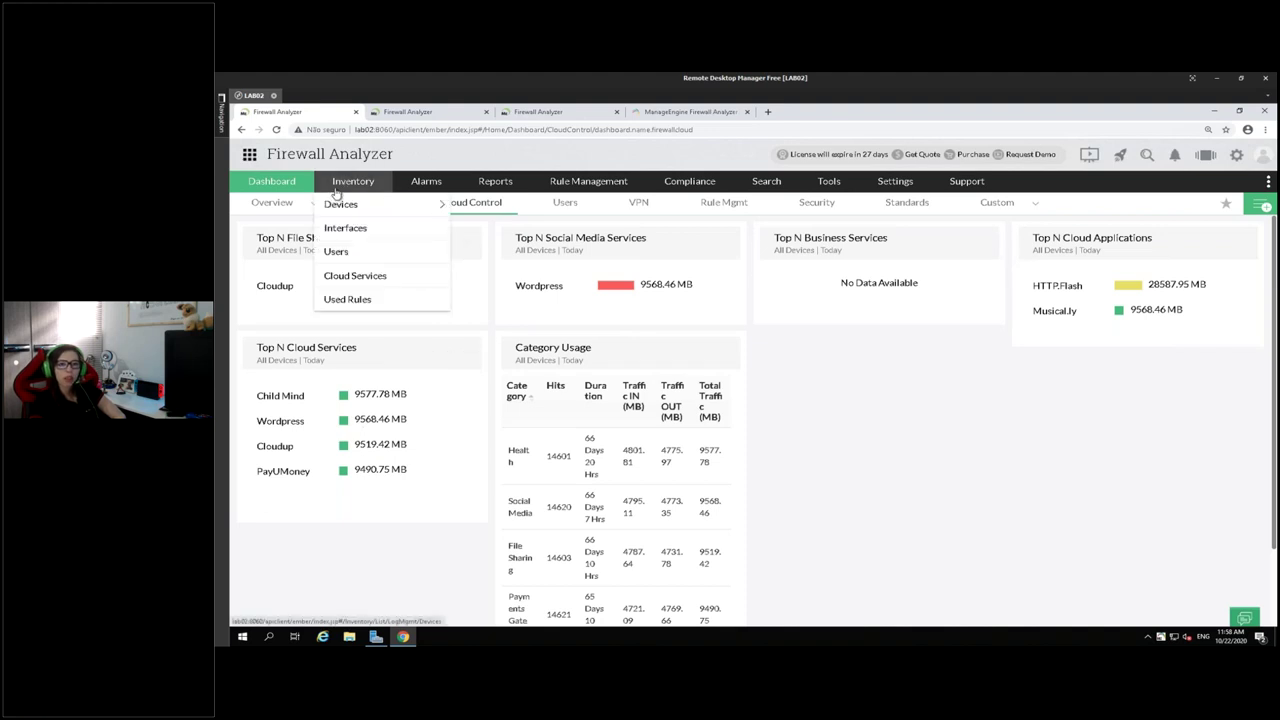
Open the FGT100D186_Sim device snapshot from the inventory and try to drill down into its 30-day bandwidth graph.
{"action": "left_click", "coordinate": [339, 200]}
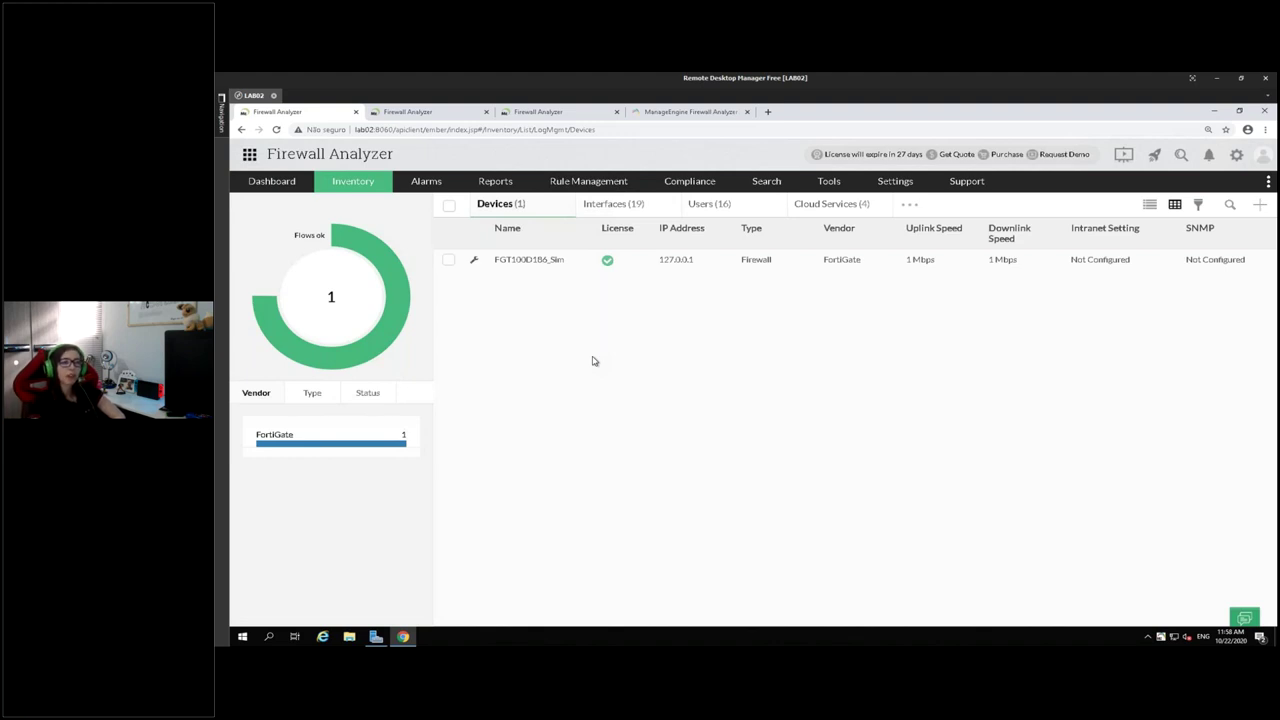
{"action": "left_click", "coordinate": [541, 259]}
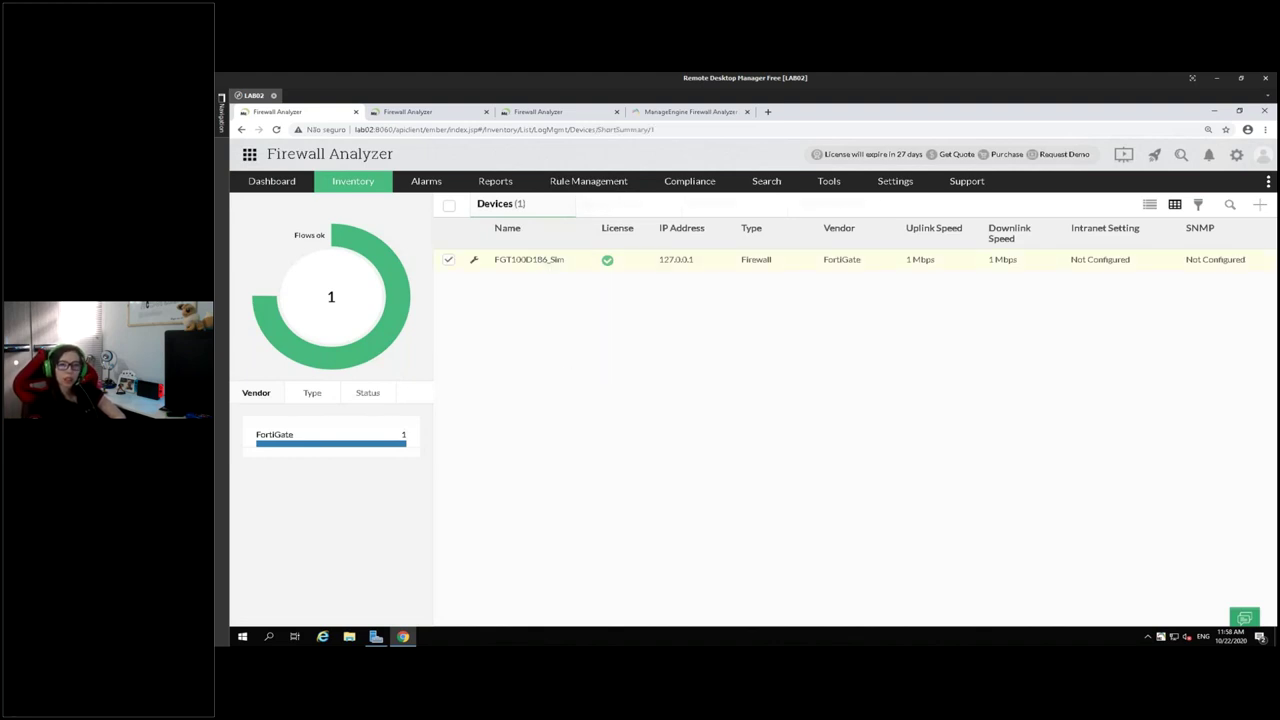
{"action": "left_click", "coordinate": [1258, 240]}
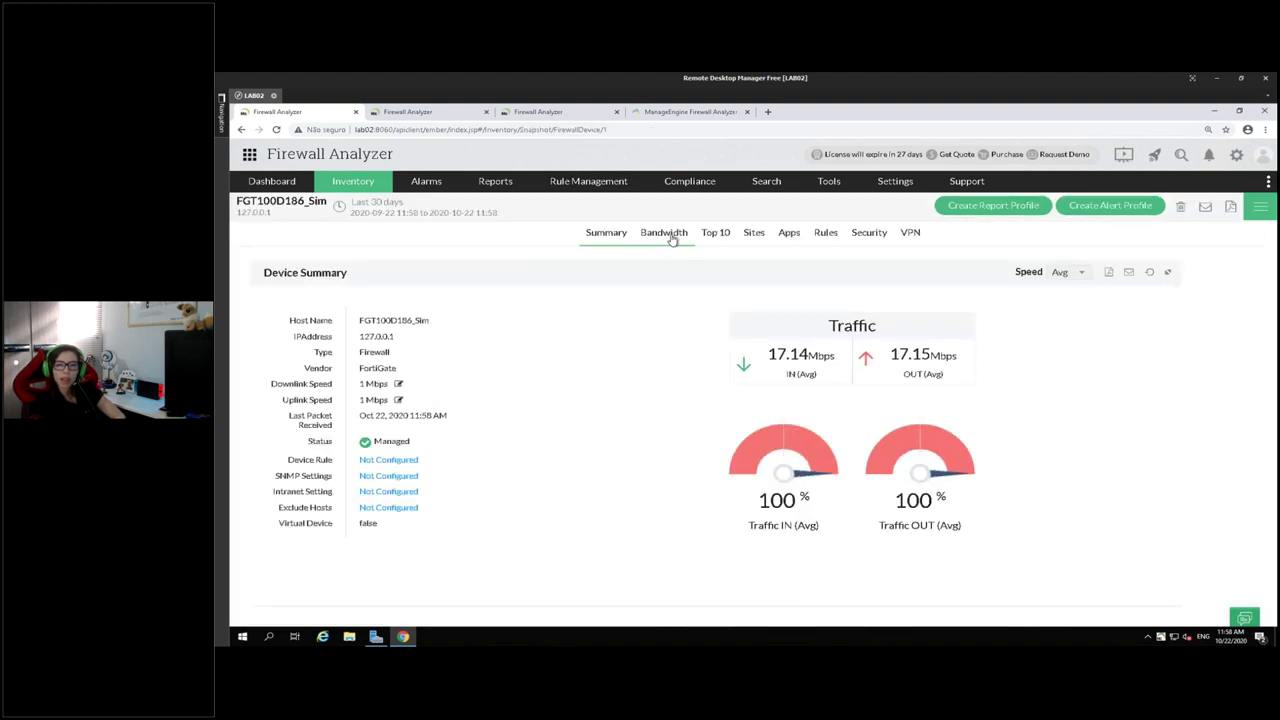
{"action": "left_click", "coordinate": [668, 234]}
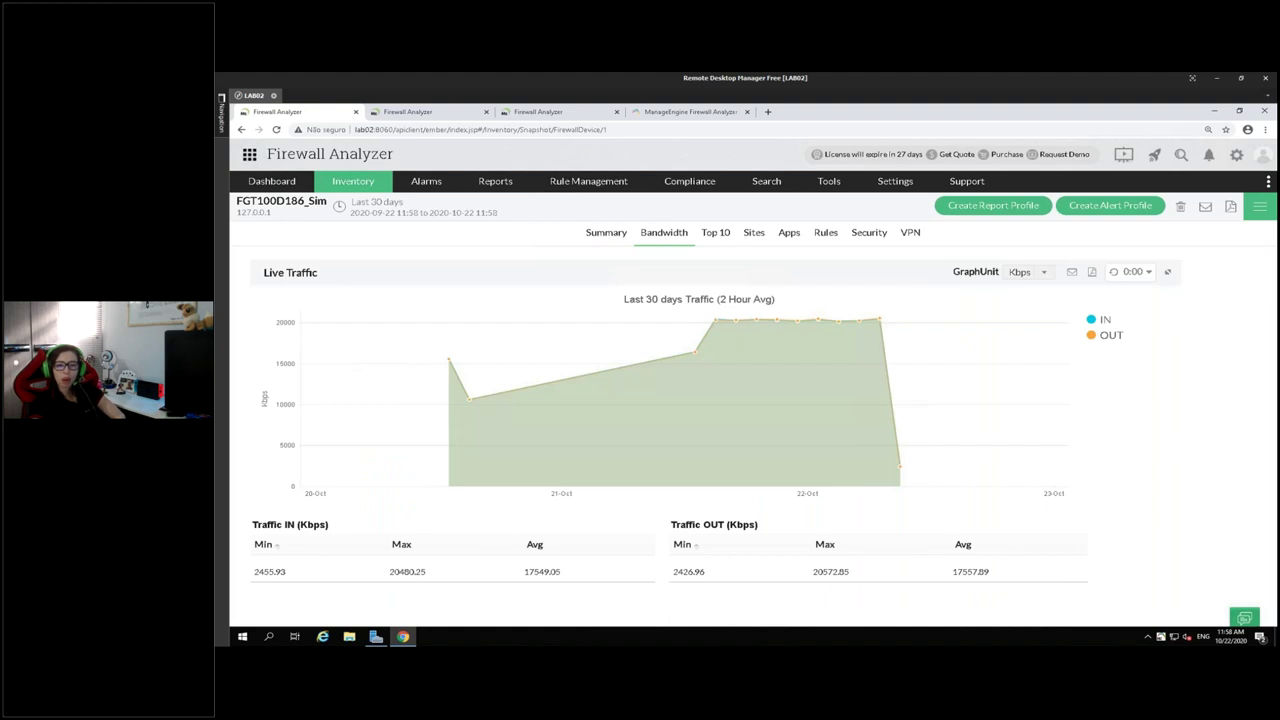
{"action": "left_click", "coordinate": [620, 434]}
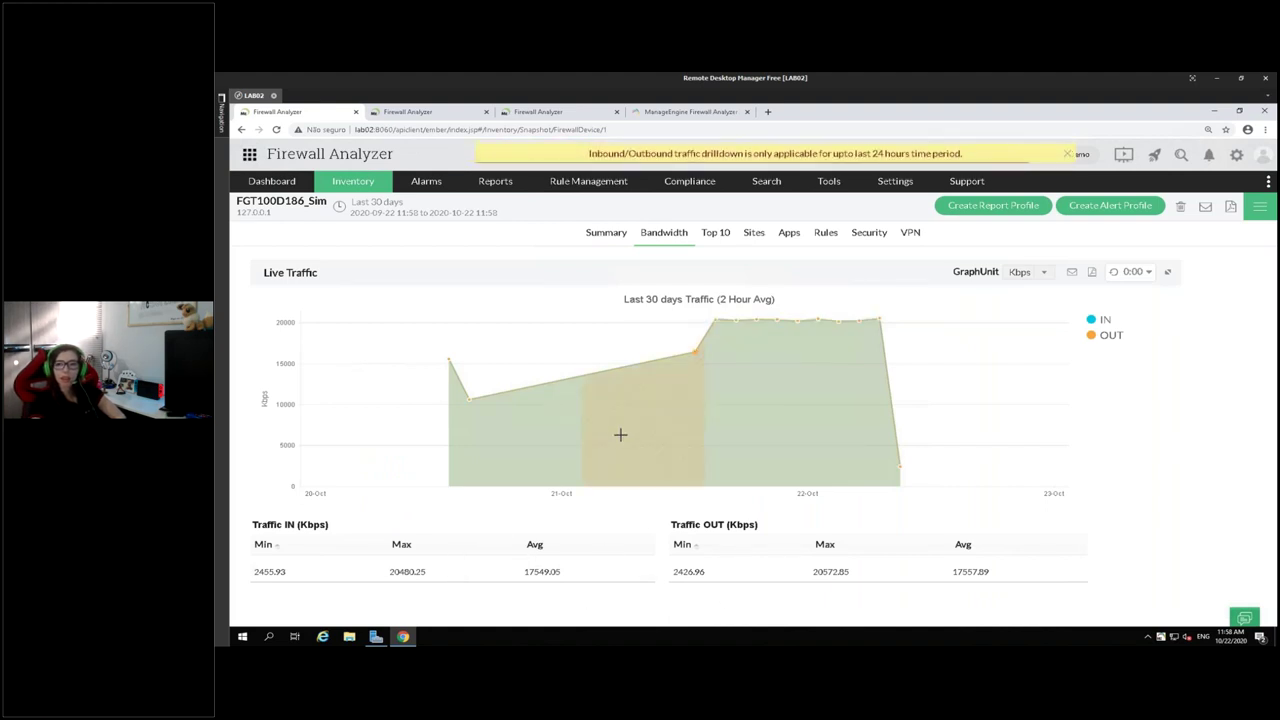
In the demo inventory, examine Fortigate1's live traffic graph, its inbound traffic conversations and its allowed websites.
{"action": "left_click", "coordinate": [417, 112]}
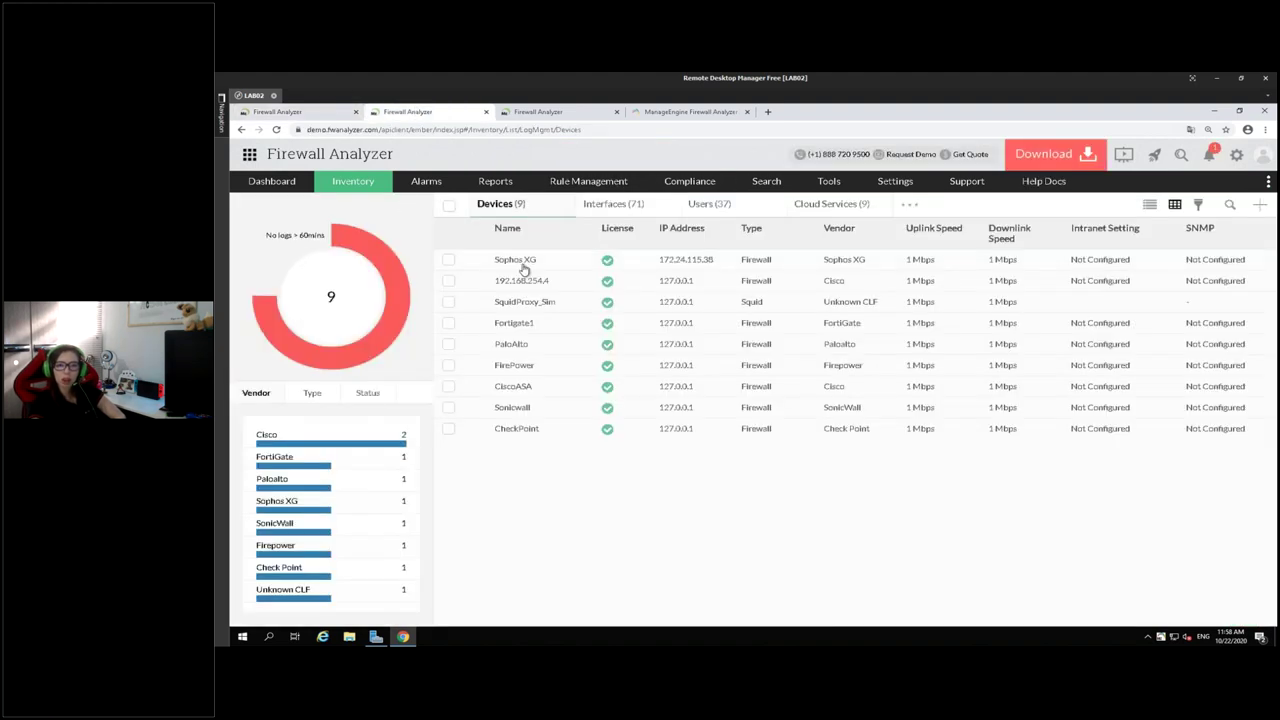
{"action": "left_click", "coordinate": [511, 326]}
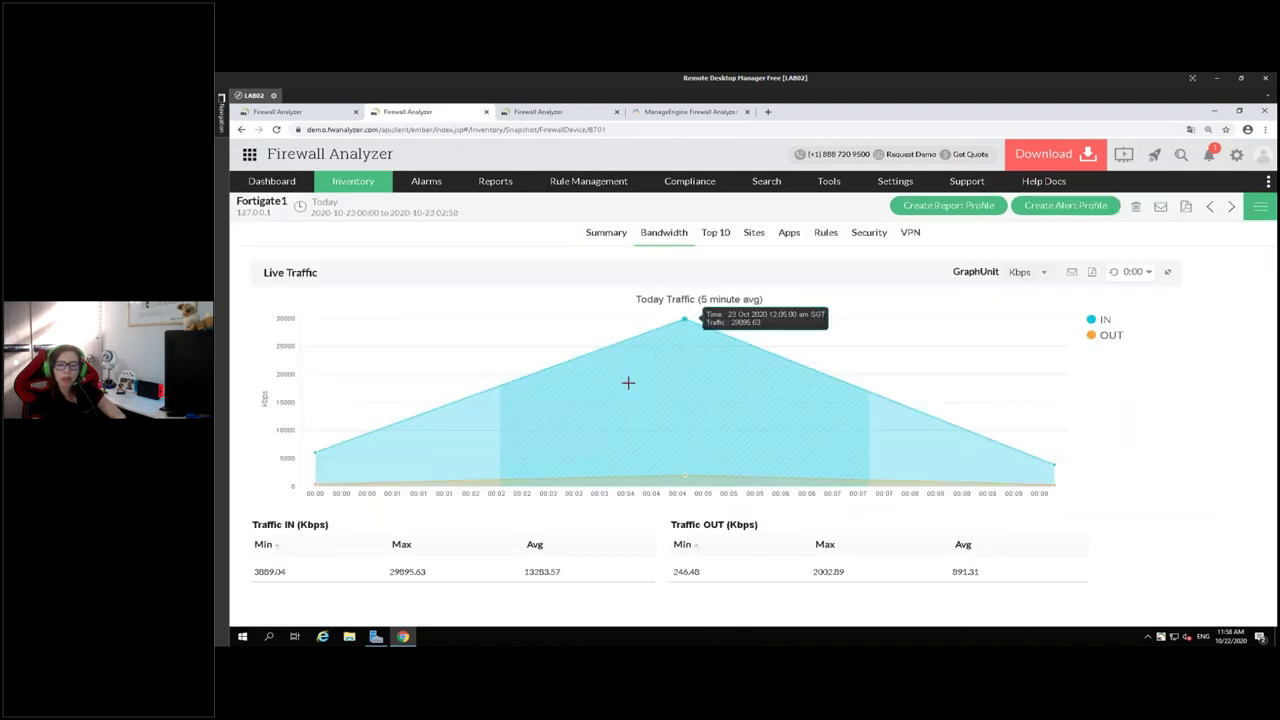
{"action": "left_click", "coordinate": [587, 418]}
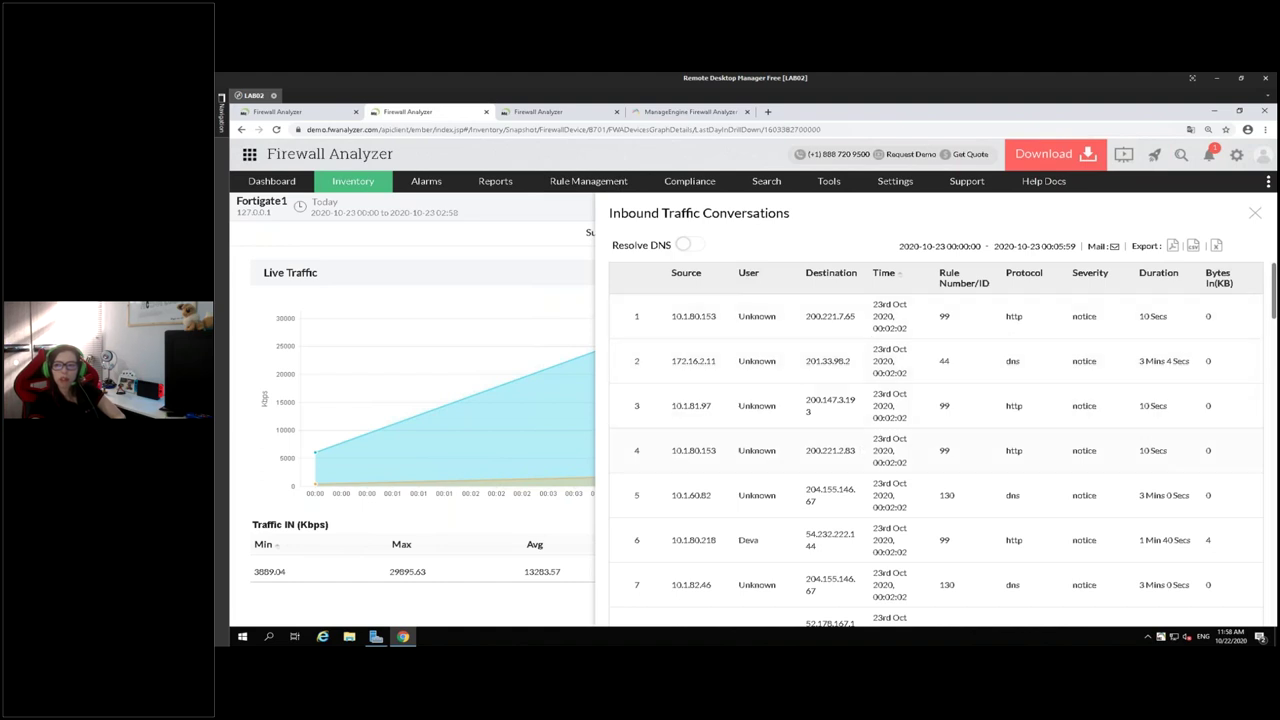
{"action": "scroll", "coordinate": [1165, 450], "scroll_direction": "down", "scroll_amount": 1}
{"action": "scroll", "coordinate": [1158, 502], "scroll_direction": "down", "scroll_amount": 3}
{"action": "left_click", "coordinate": [1255, 215]}
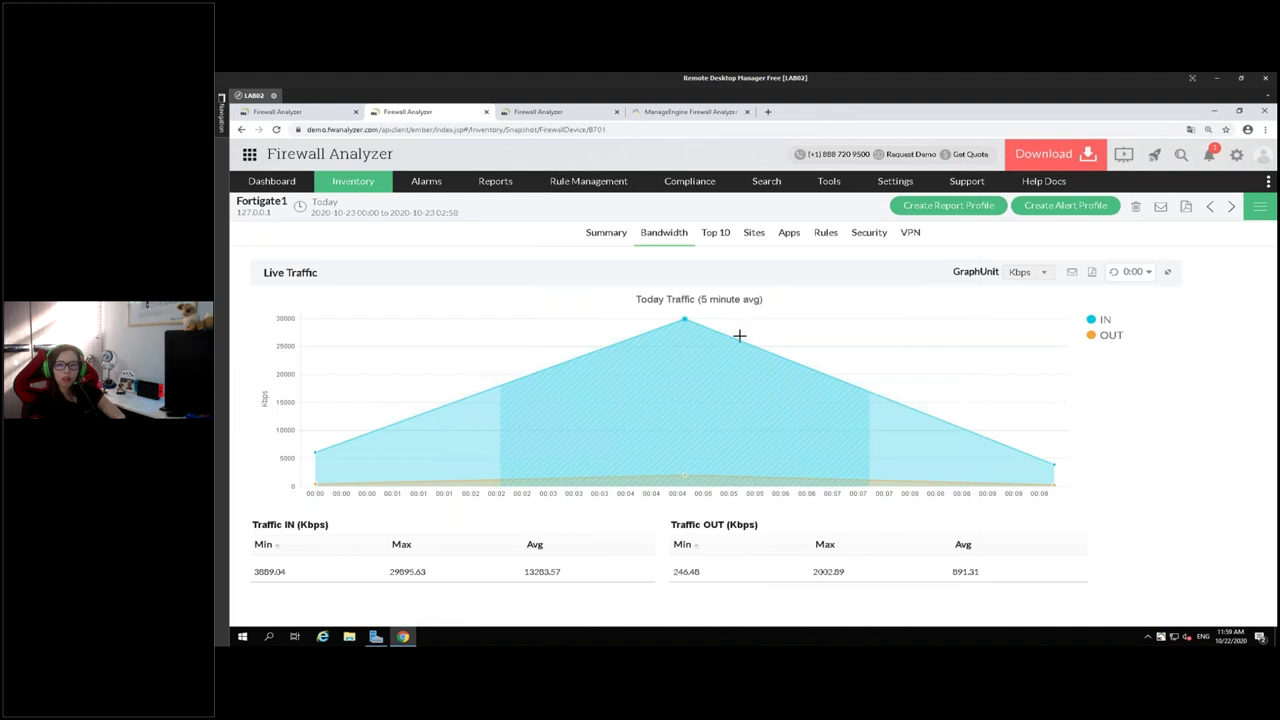
{"action": "left_click", "coordinate": [789, 236]}
{"action": "left_click", "coordinate": [756, 238]}
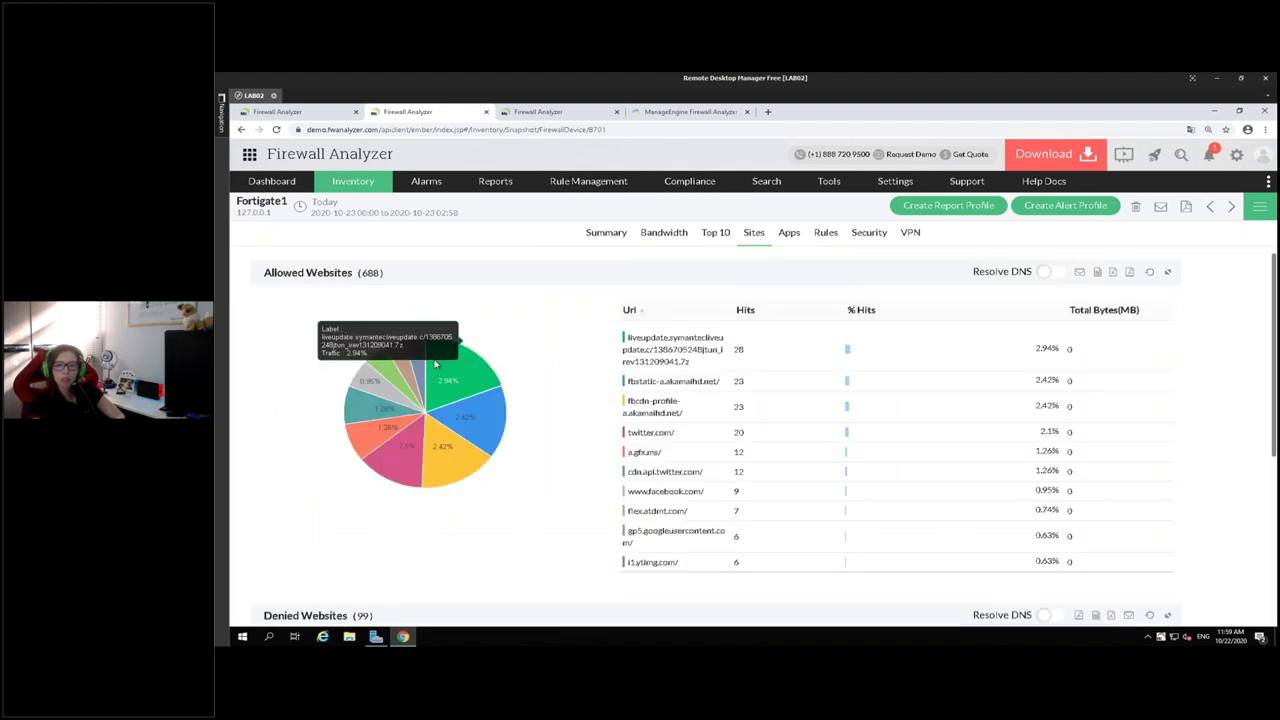
Open the fifth listed user's snapshot from the Users inventory and check that user's URL and VPN details.
{"action": "mouse_move", "coordinate": [353, 183]}
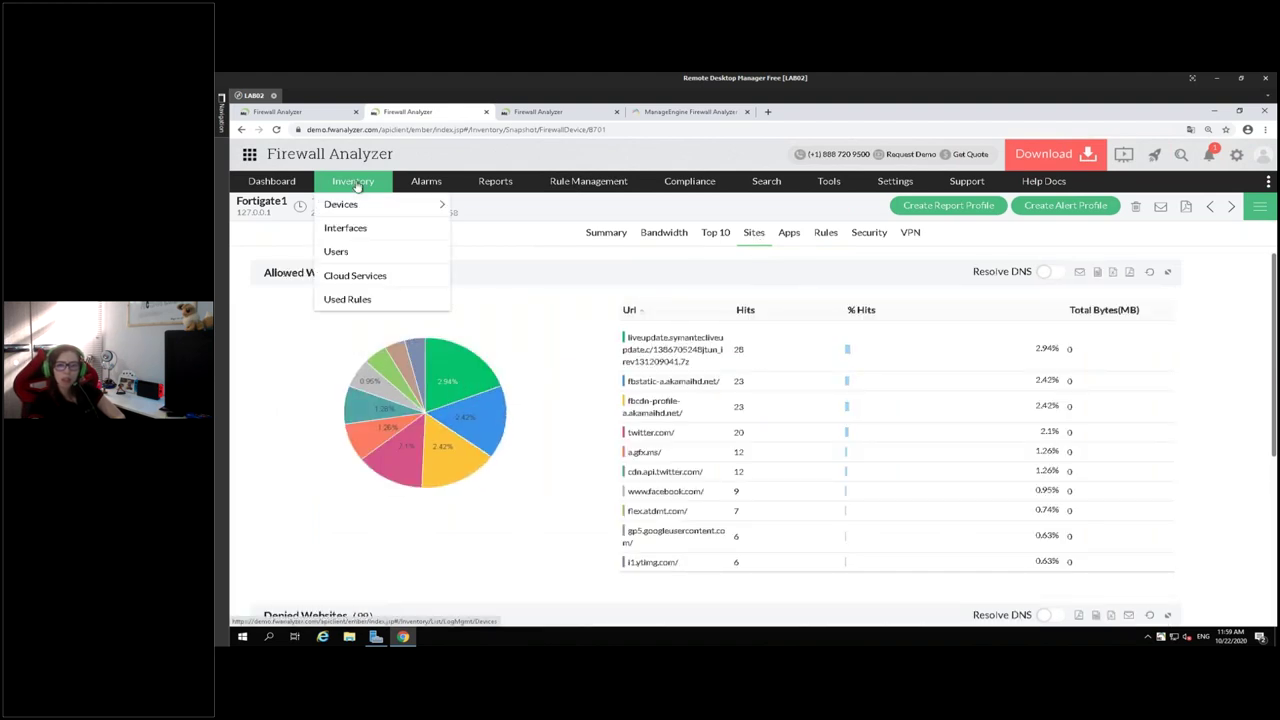
{"action": "left_click", "coordinate": [335, 255]}
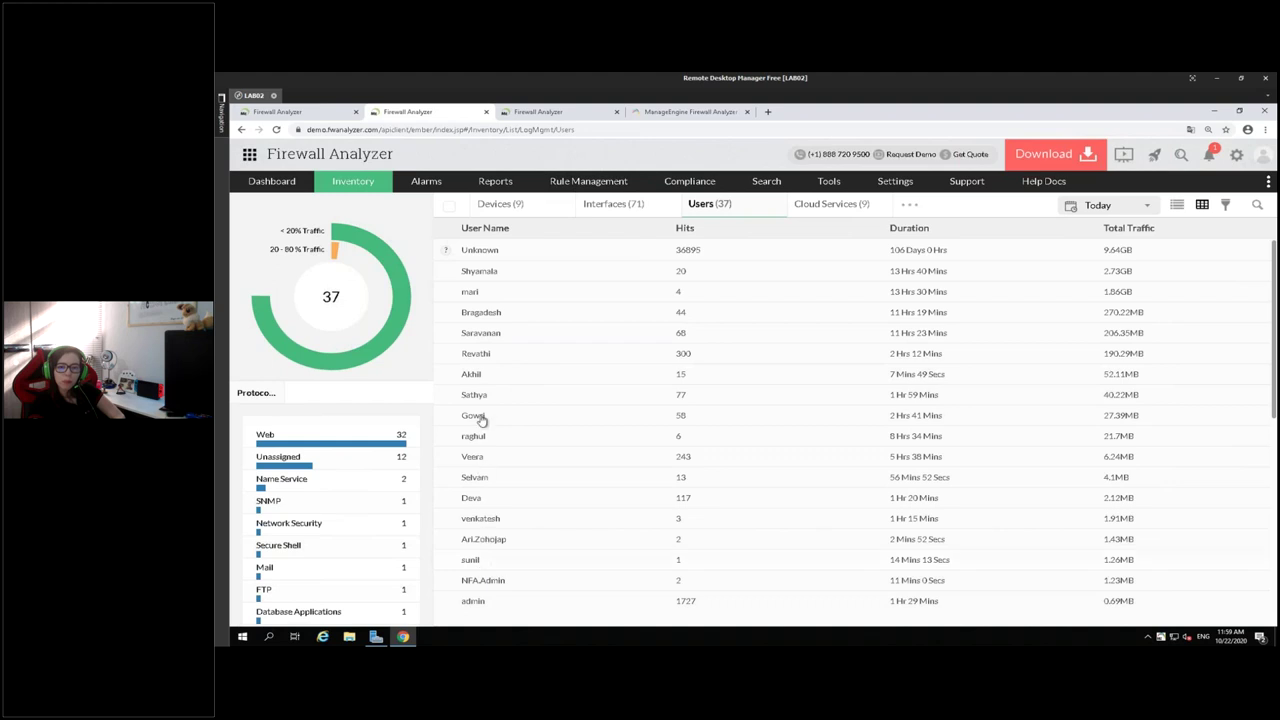
{"action": "left_click", "coordinate": [836, 345]}
{"action": "left_click", "coordinate": [1256, 242]}
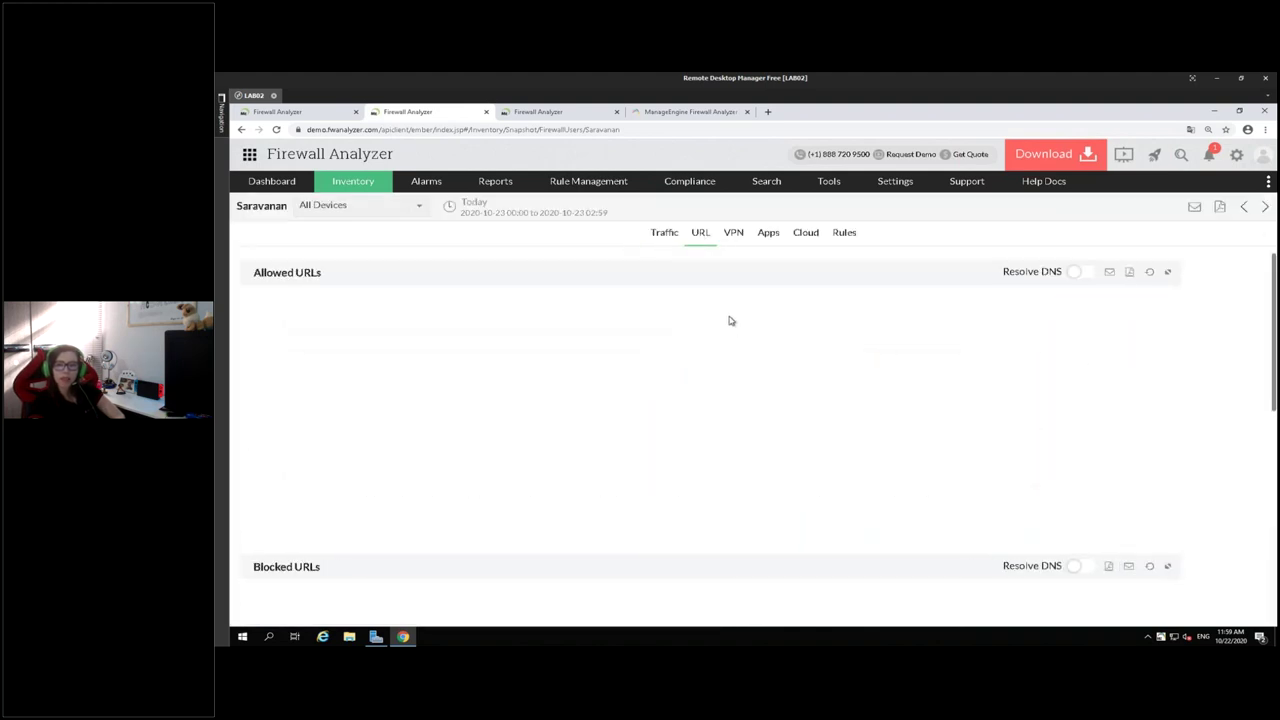
{"action": "left_click", "coordinate": [733, 232]}
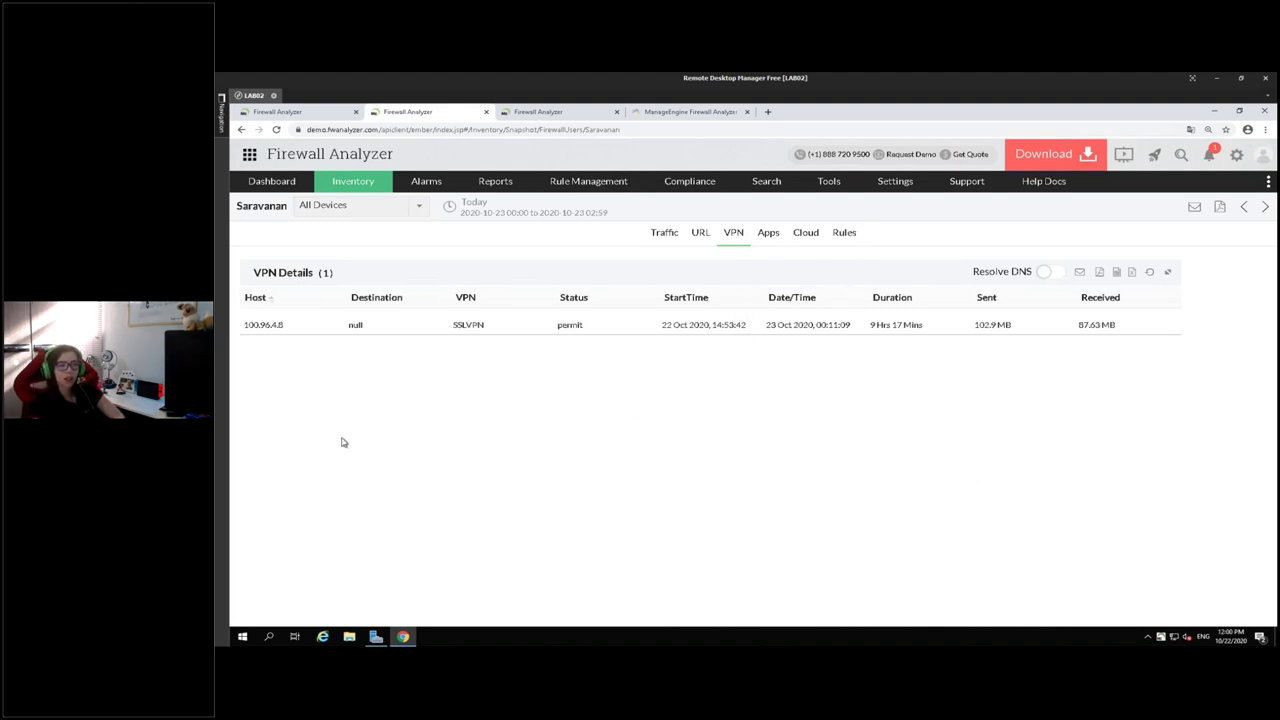
Check the slide on log forensics and close the third Firewall Analyzer browser tab, keeping the demo page open.
{"action": "key", "text": "alt+Tab"}
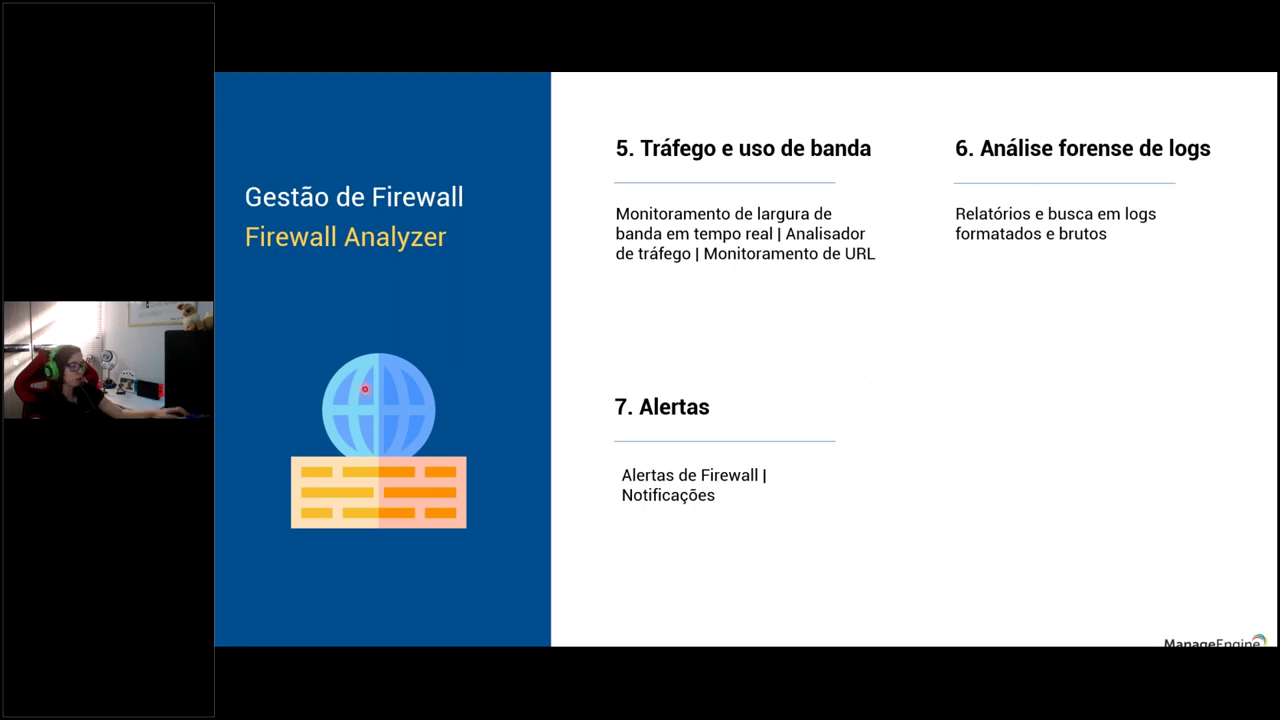
{"action": "key", "text": "alt+Tab"}
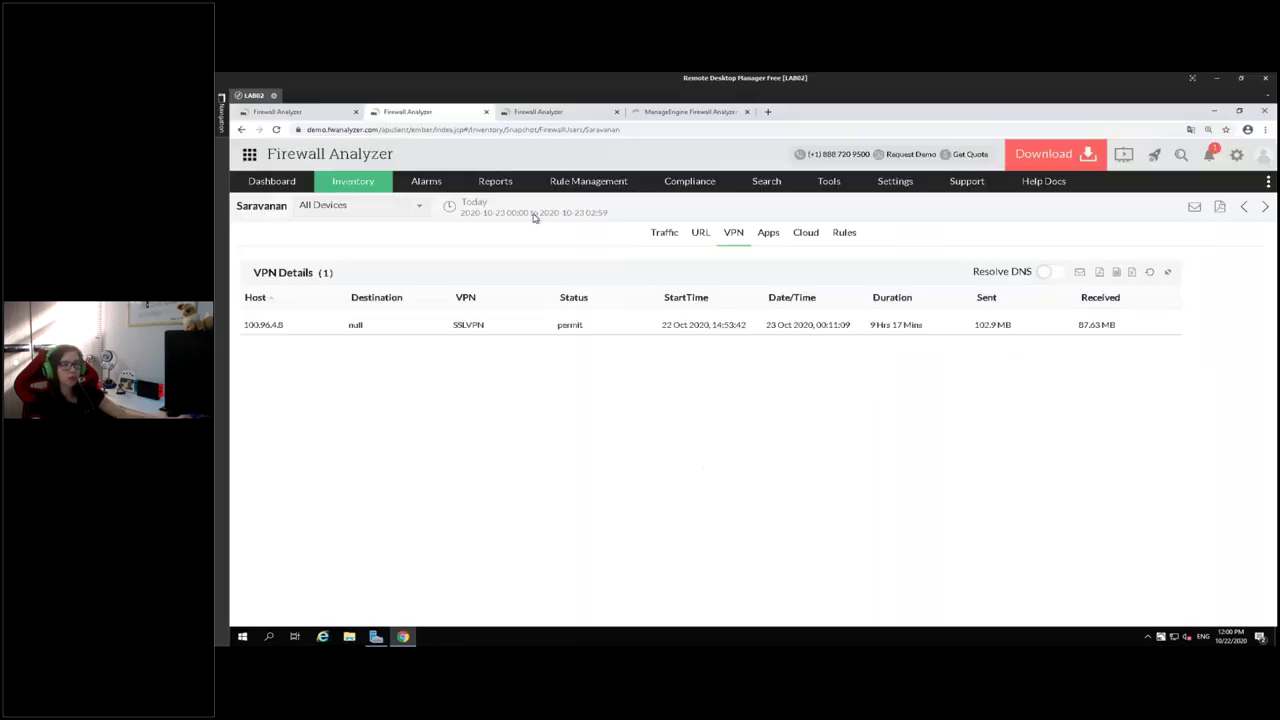
{"action": "mouse_move", "coordinate": [749, 180]}
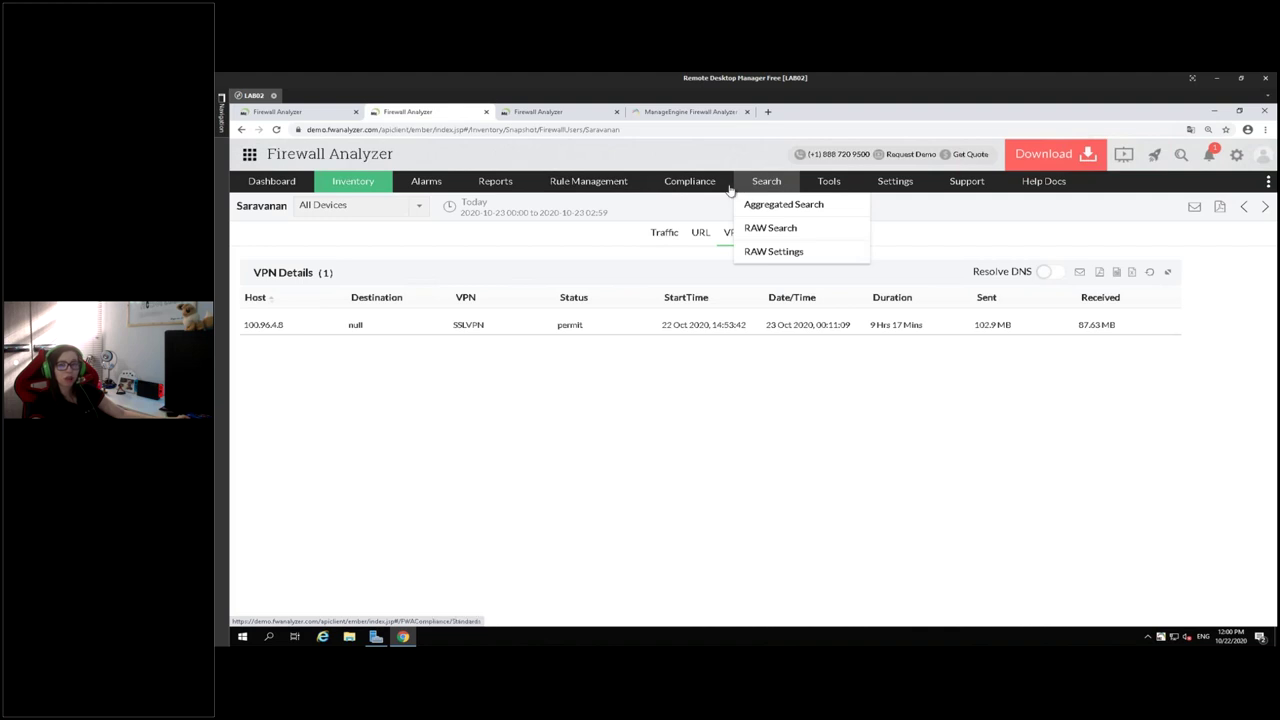
{"action": "left_click", "coordinate": [560, 112]}
{"action": "left_click", "coordinate": [445, 113]}
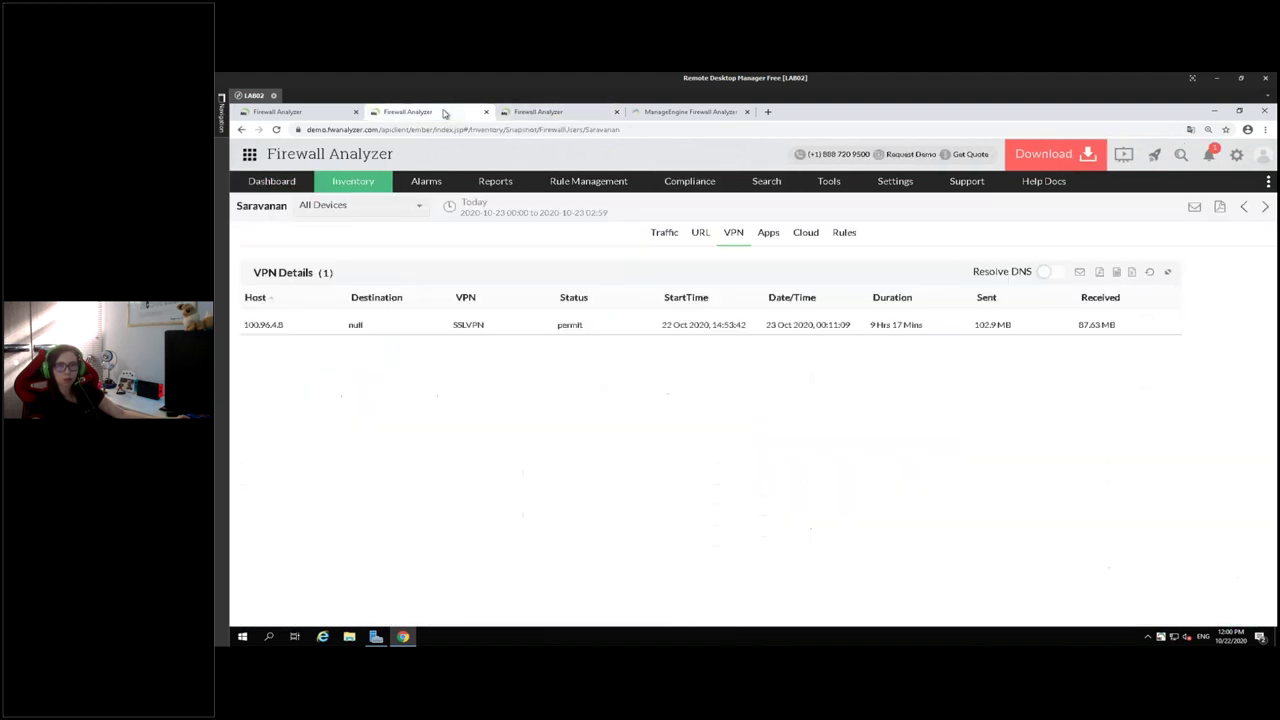
{"action": "left_click", "coordinate": [556, 113]}
{"action": "left_click", "coordinate": [616, 112]}
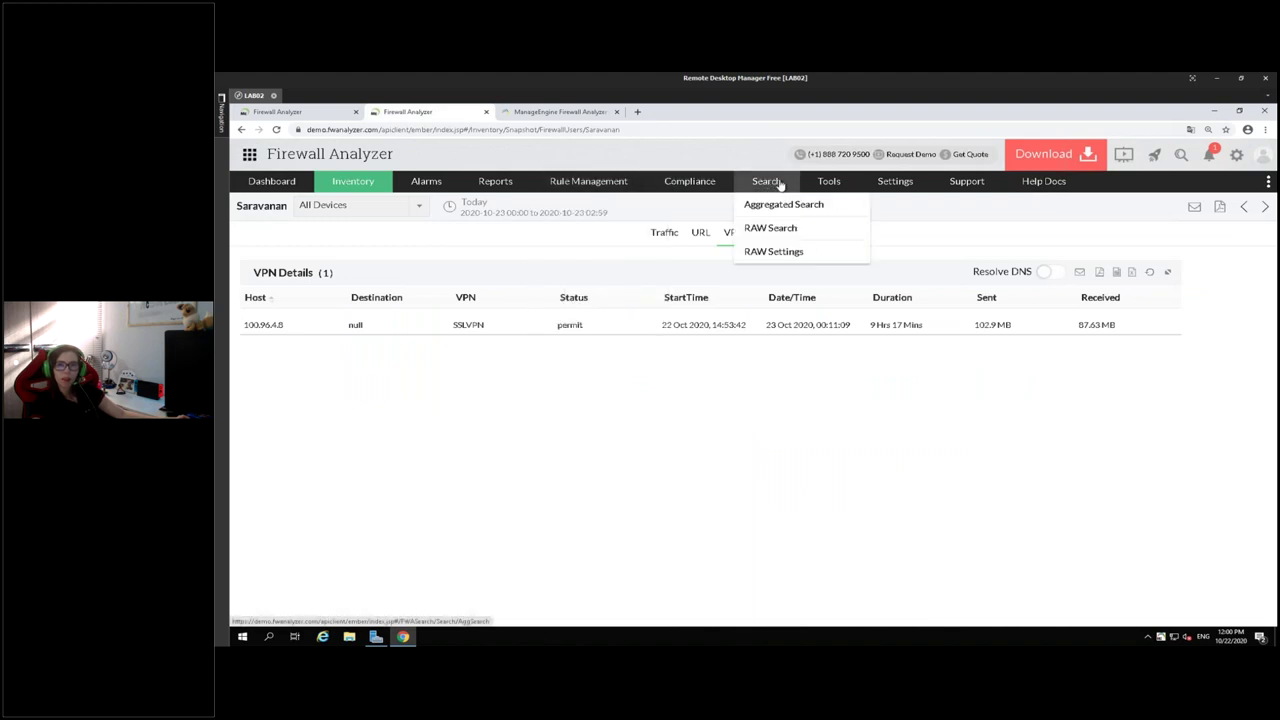
Open the Aggregated Search and set its criterion to Virus, adding and removing a second criteria row.
{"action": "left_click", "coordinate": [779, 204]}
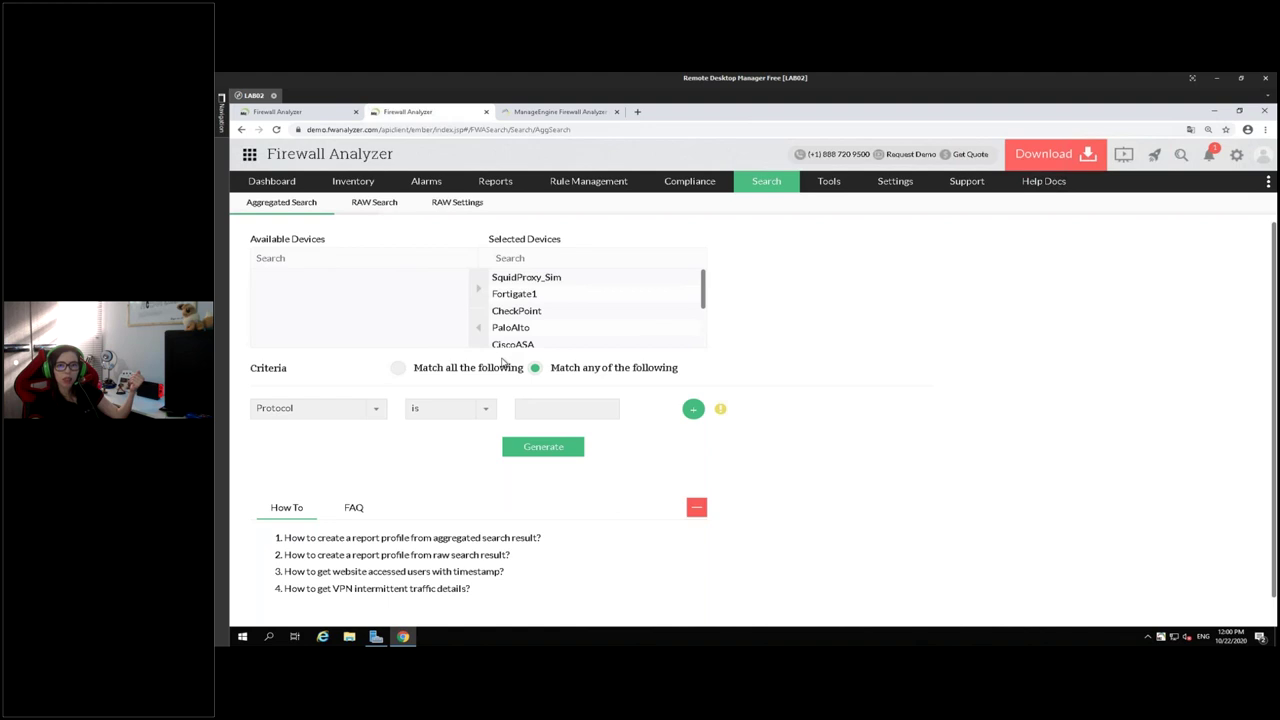
{"action": "left_click", "coordinate": [294, 410]}
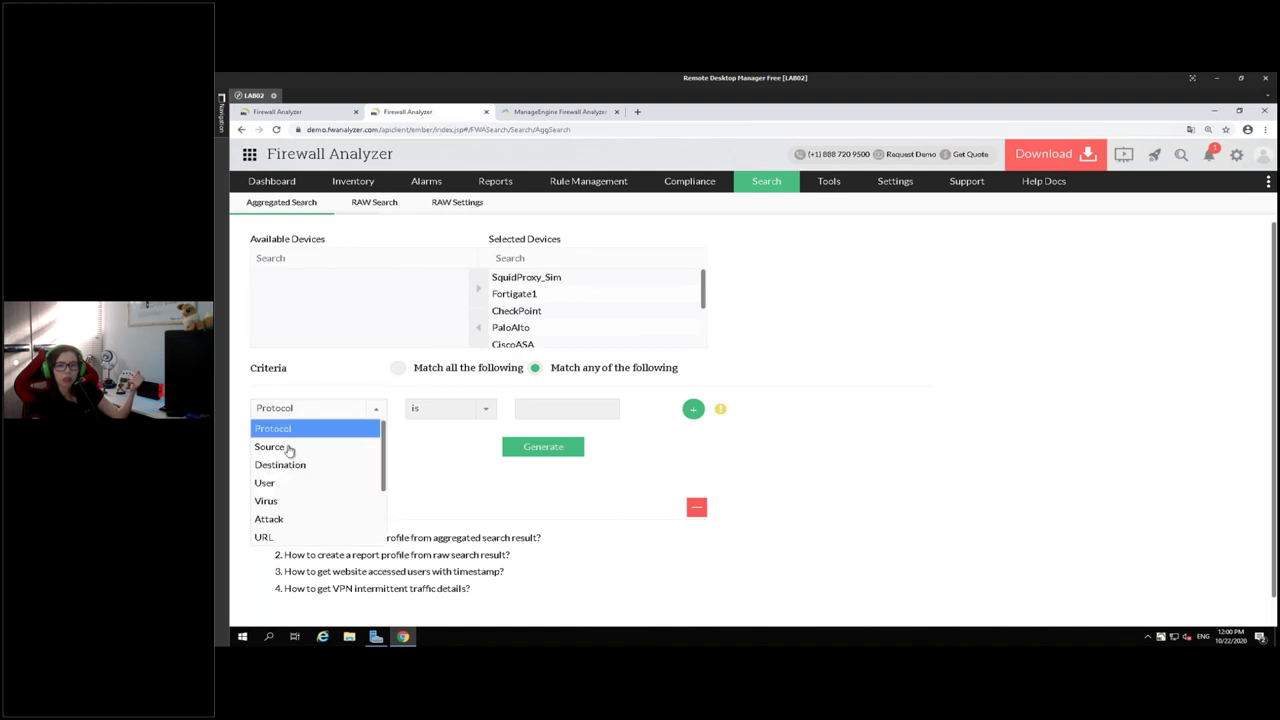
{"action": "left_click", "coordinate": [288, 500]}
{"action": "left_click", "coordinate": [694, 410]}
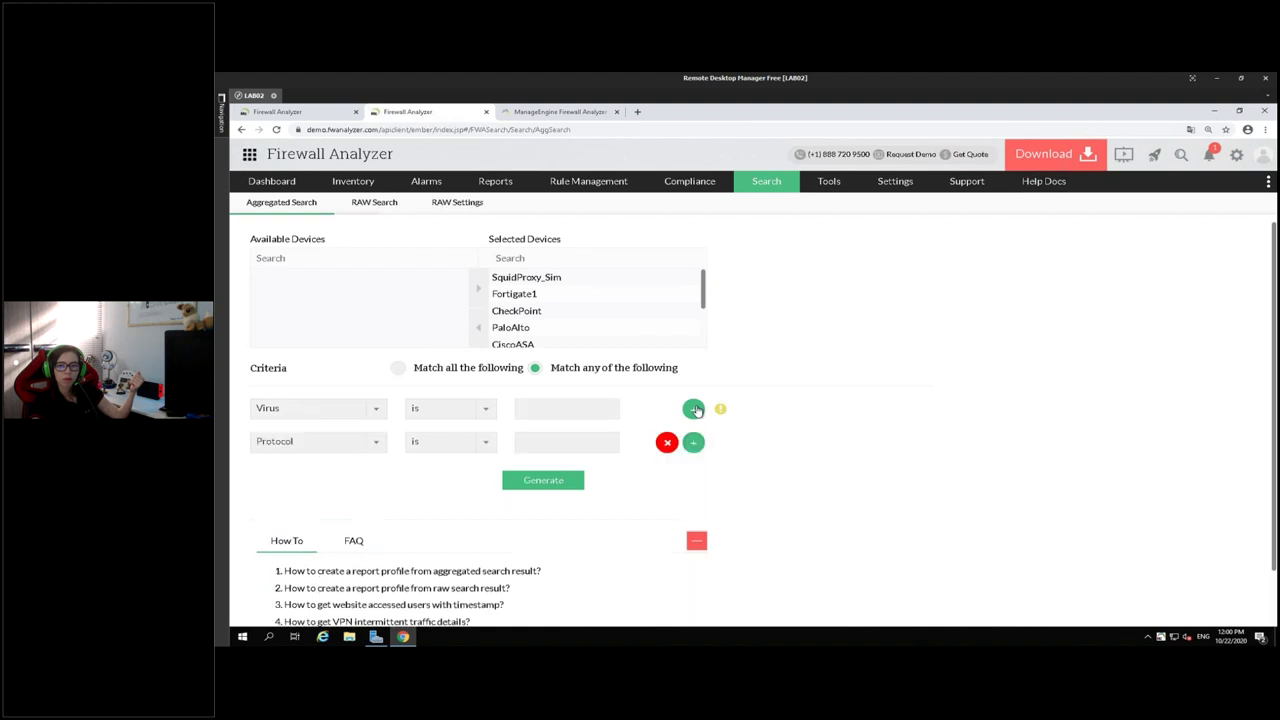
{"action": "left_click", "coordinate": [667, 444]}
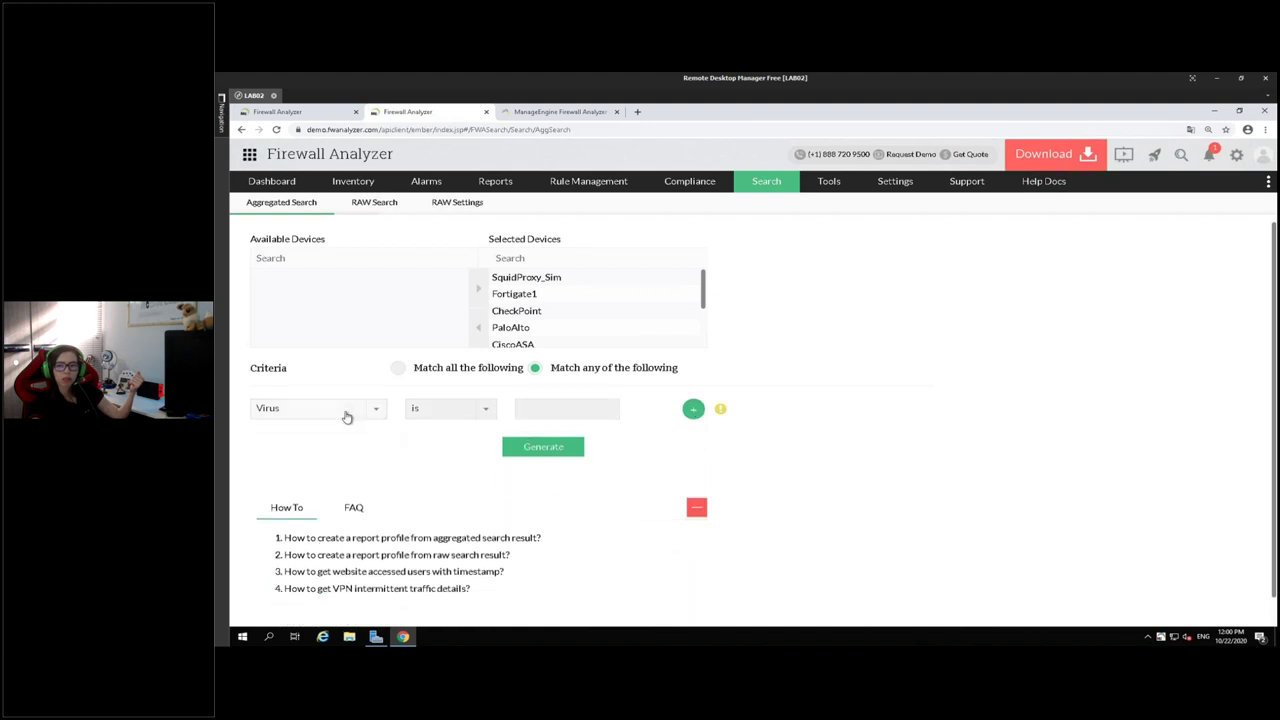
Set the demo's Aggregated Search criterion to User, Contains, with the value a.
{"action": "left_click", "coordinate": [345, 411]}
{"action": "left_click", "coordinate": [366, 427]}
{"action": "left_click", "coordinate": [331, 412]}
{"action": "left_click", "coordinate": [294, 482]}
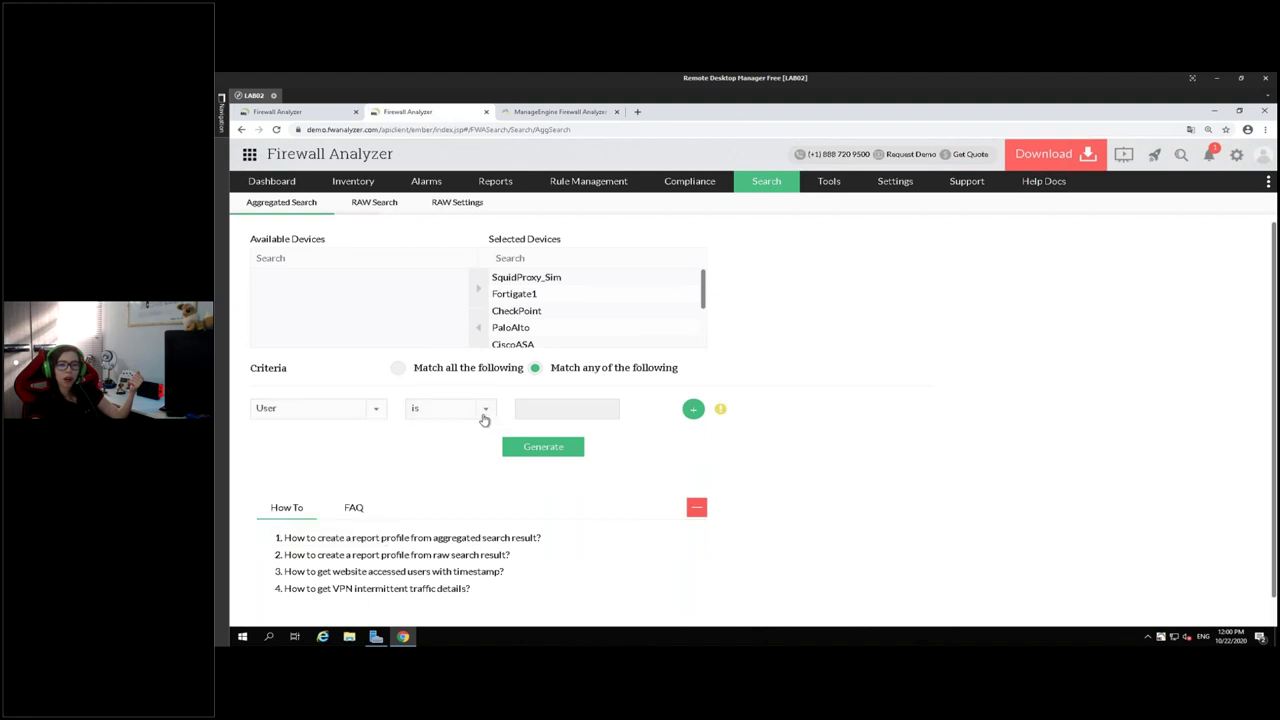
{"action": "left_click", "coordinate": [445, 408]}
{"action": "left_click", "coordinate": [430, 463]}
{"action": "left_click", "coordinate": [584, 401]}
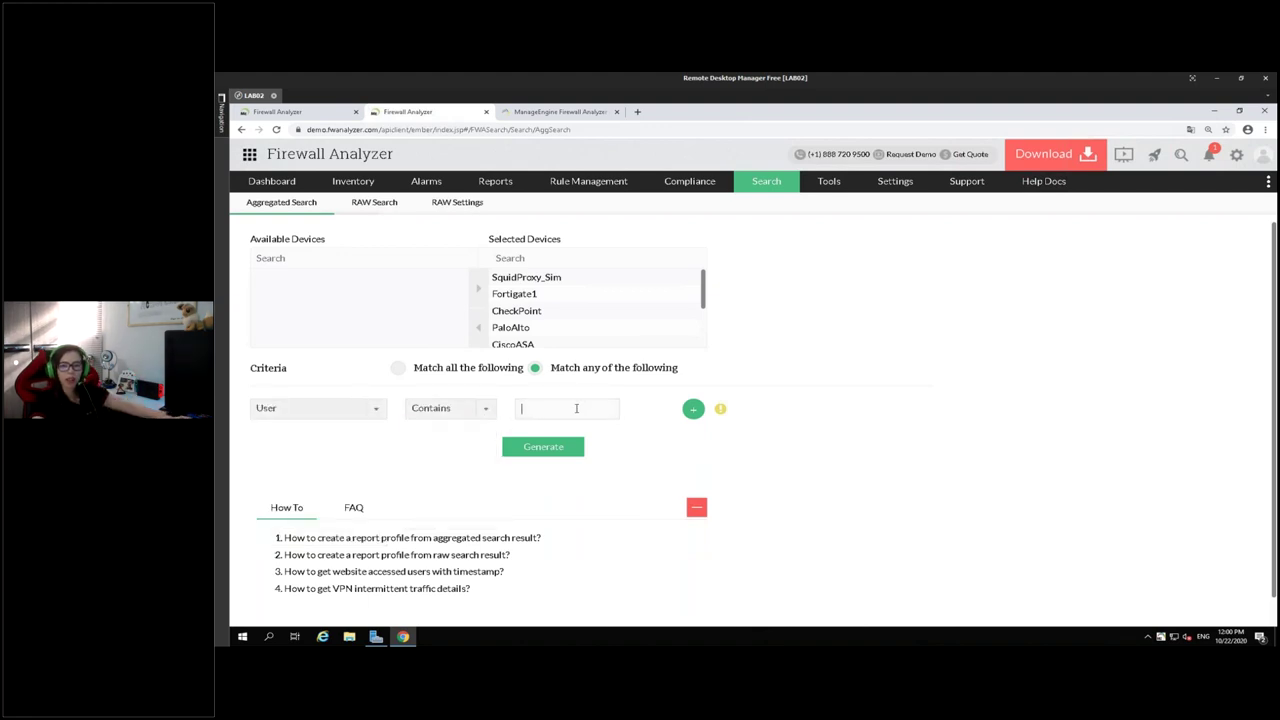
{"action": "type", "text": "a"}
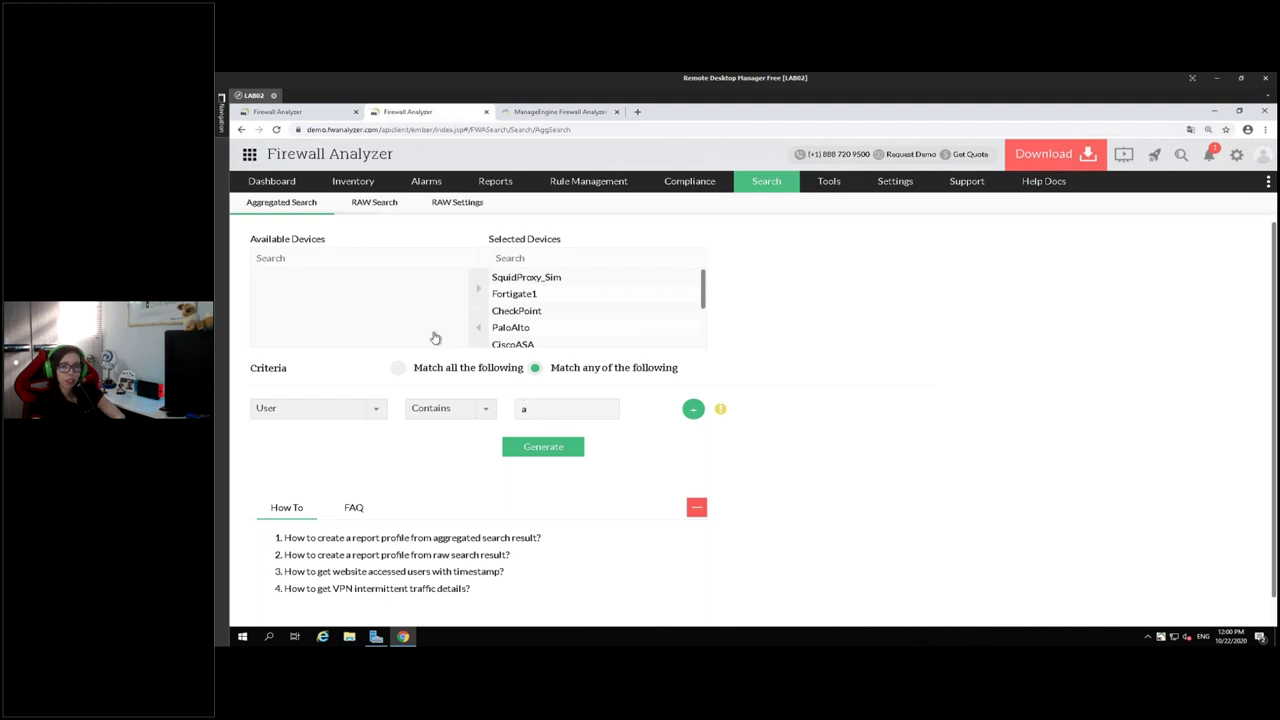
Switch to the lab02 Firewall Analyzer browser tab and open its Users inventory.
{"action": "left_click", "coordinate": [295, 116]}
{"action": "mouse_move", "coordinate": [353, 184]}
{"action": "left_click", "coordinate": [337, 253]}
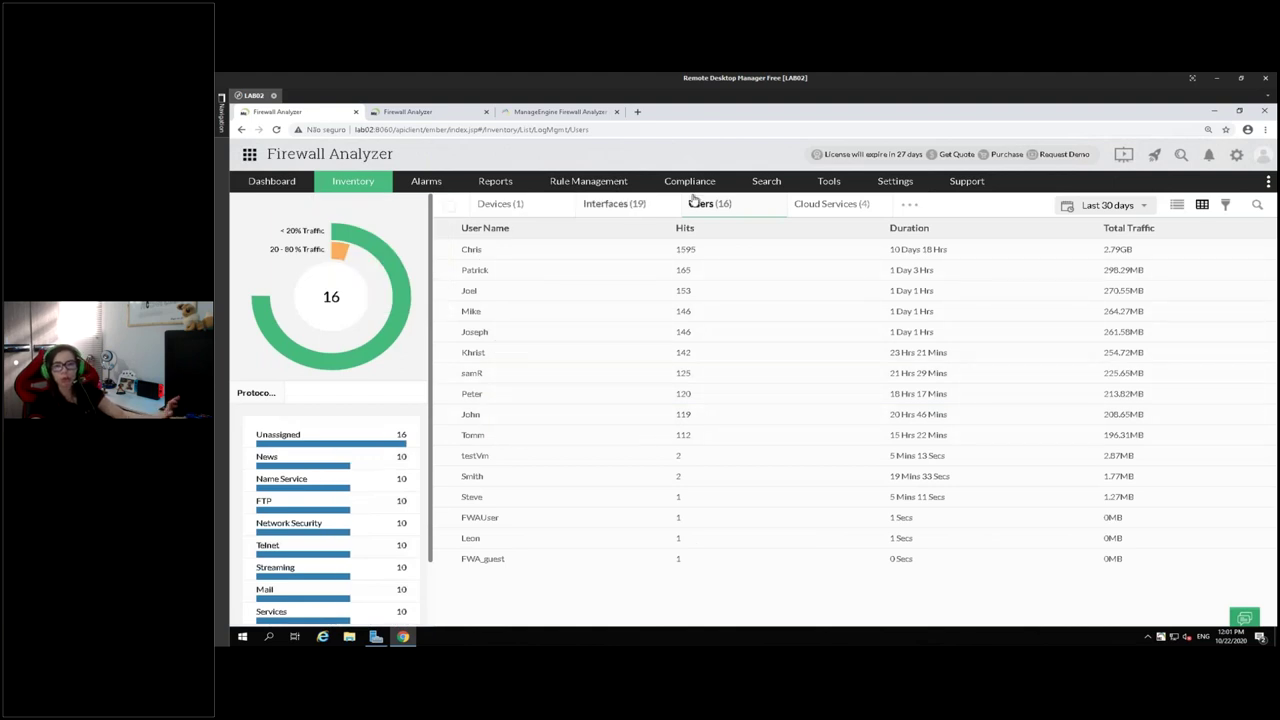
Run an Aggregated Search on FGT100D186_Sim with the criterion User is, entering the ninth inventory user's name.
{"action": "left_click", "coordinate": [772, 205]}
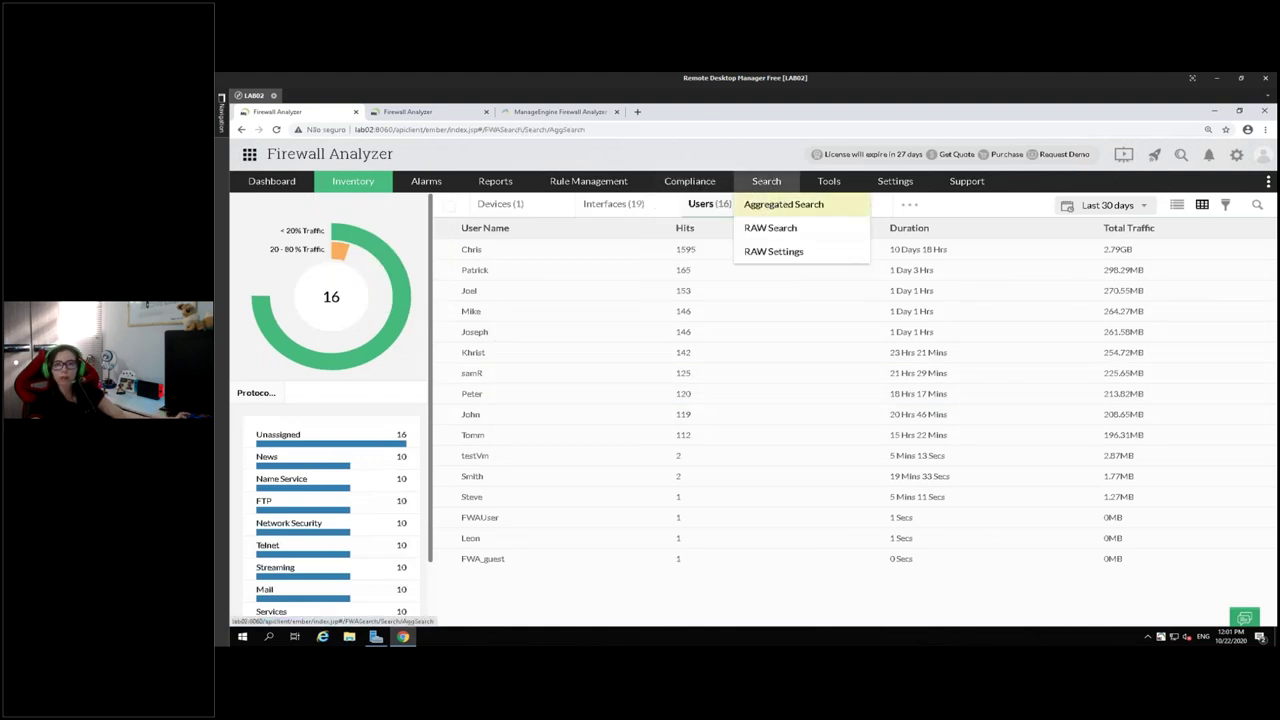
{"action": "left_click", "coordinate": [340, 409]}
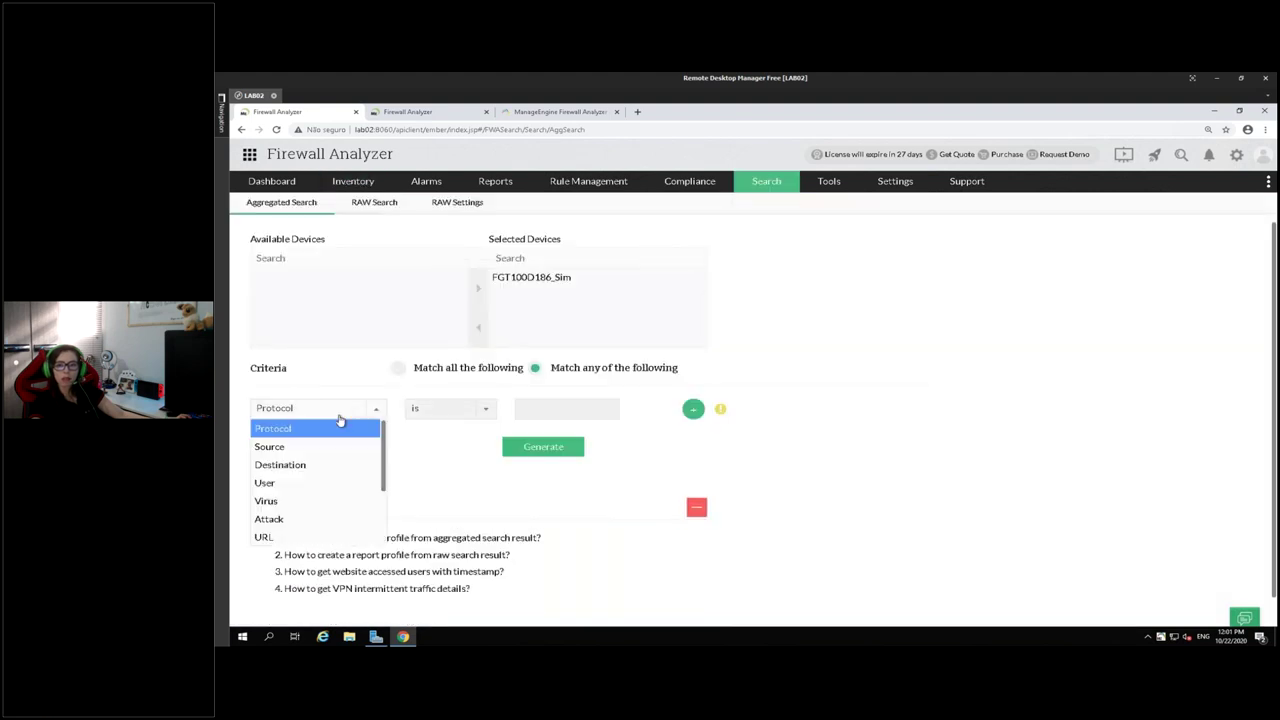
{"action": "left_click", "coordinate": [284, 486]}
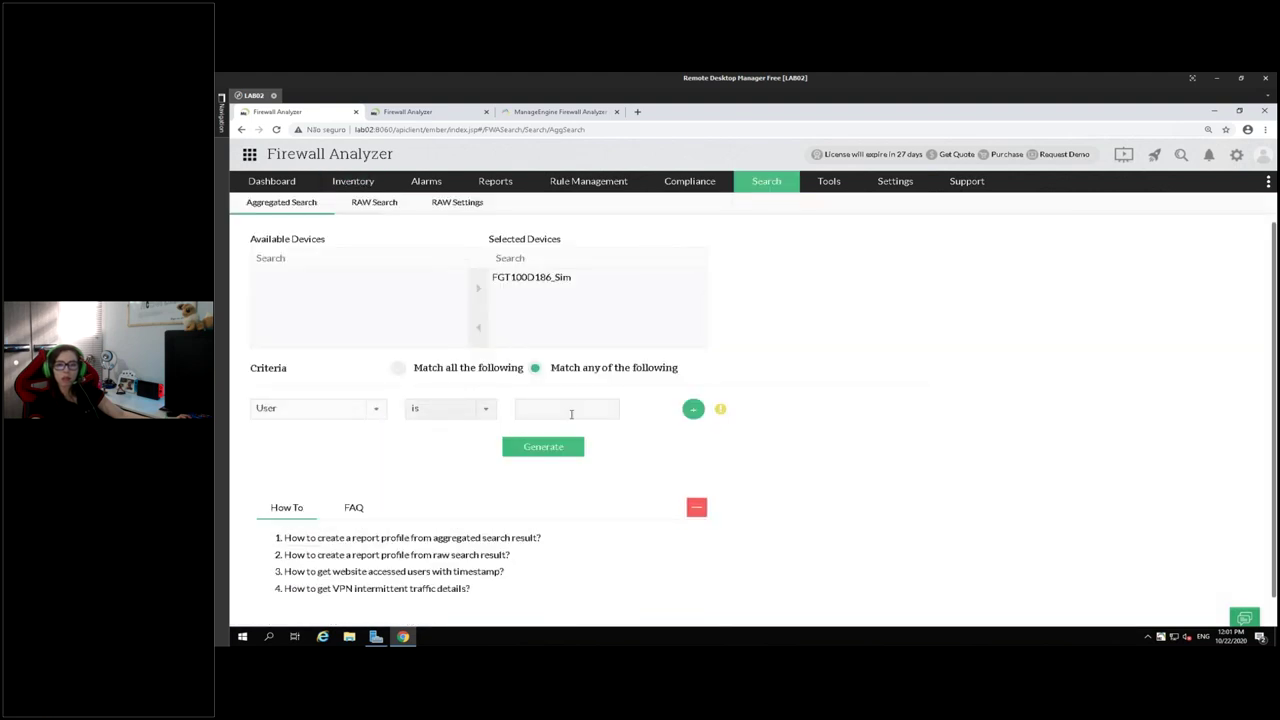
{"action": "left_click", "coordinate": [571, 410]}
{"action": "type", "text": "John"}
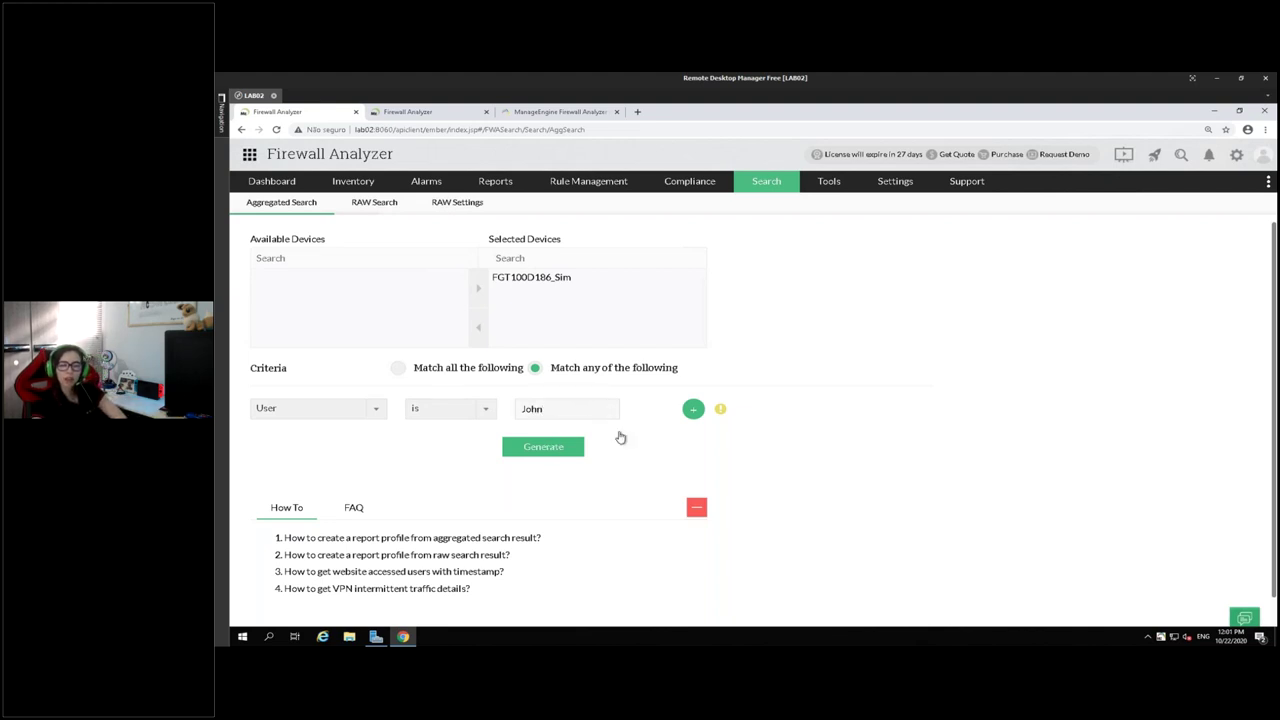
{"action": "key", "text": "Return"}
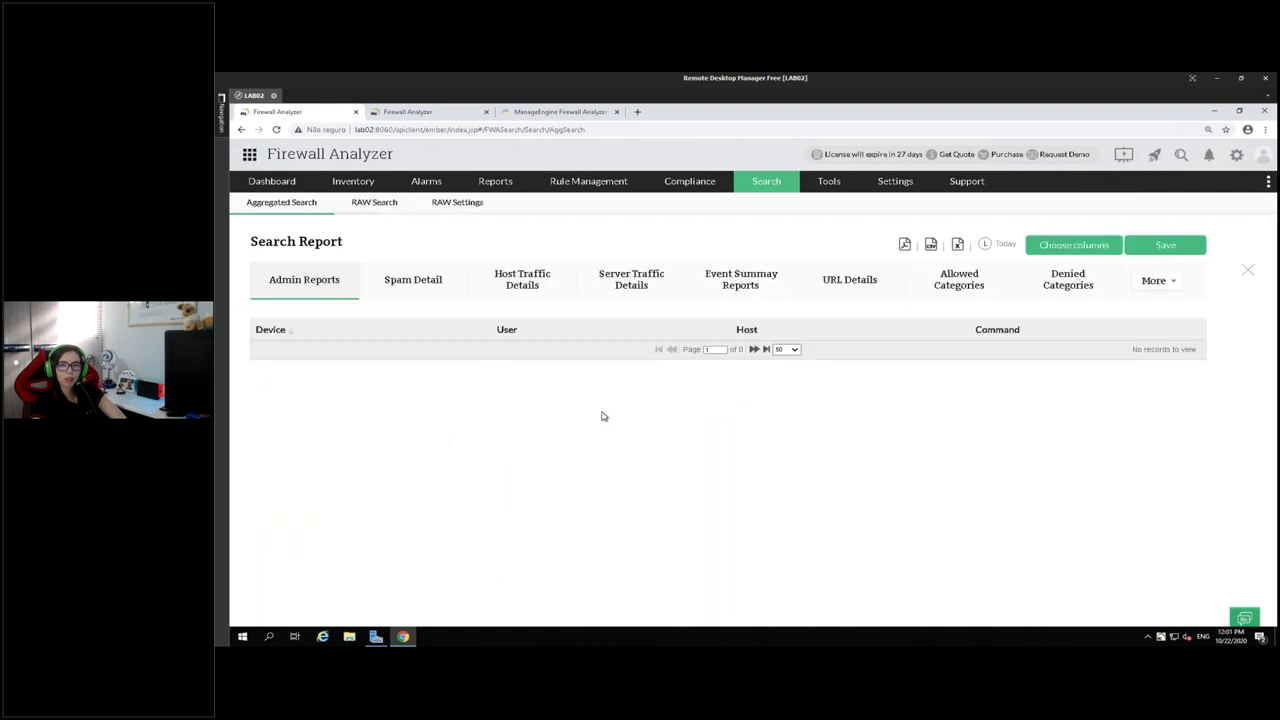
Examine the search report's Admin Reports, Spam Detail, Host Traffic Details, Server Traffic Details and Event Summary Reports.
{"action": "left_click", "coordinate": [383, 283]}
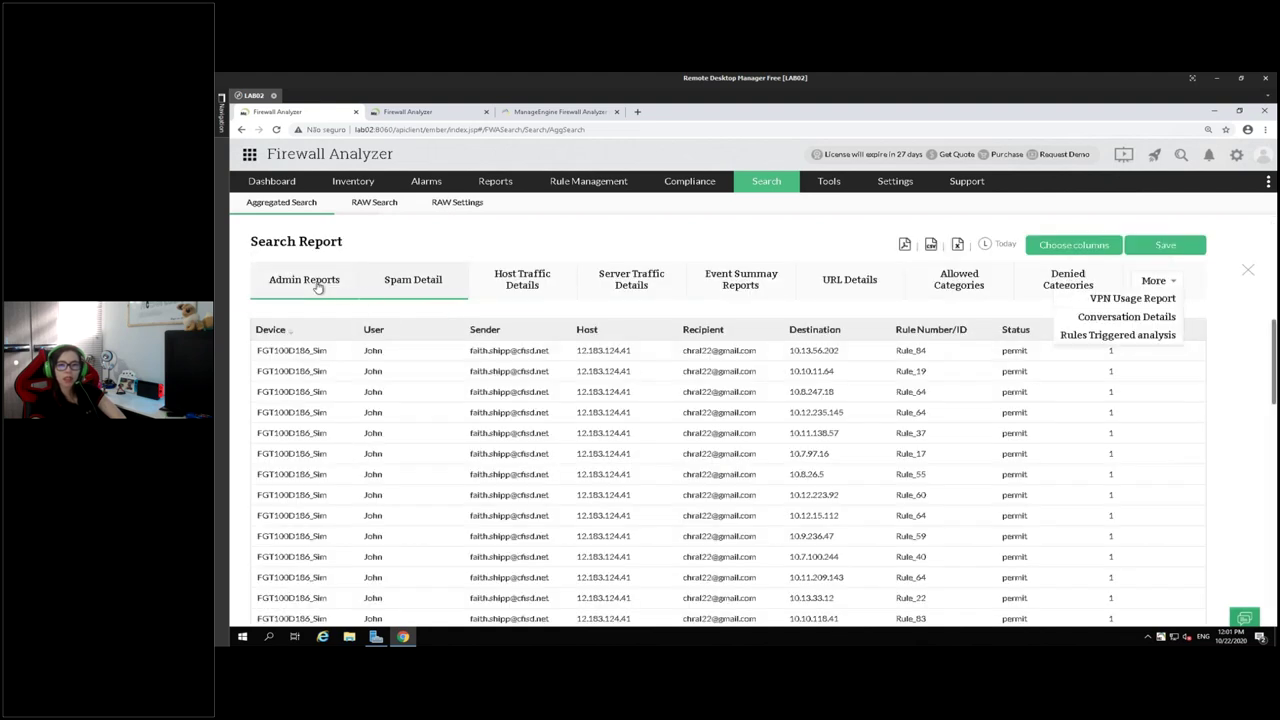
{"action": "left_click", "coordinate": [318, 286]}
{"action": "left_click", "coordinate": [409, 297]}
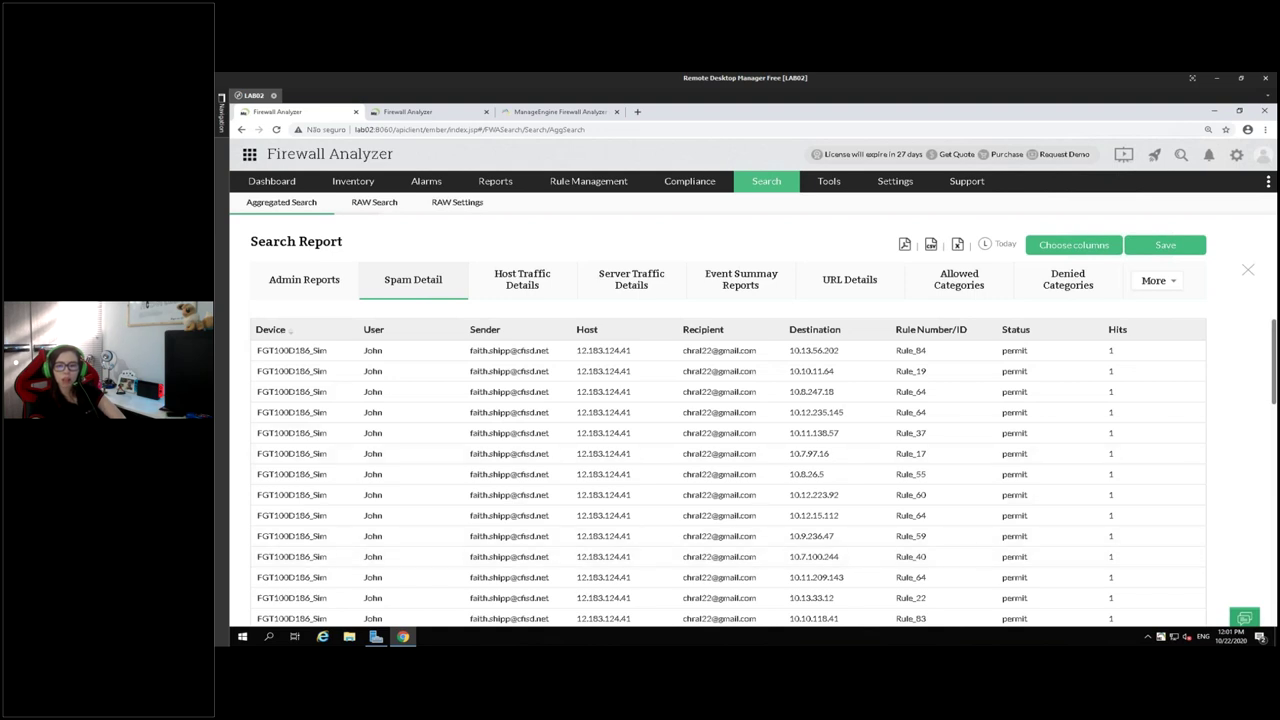
{"action": "scroll", "coordinate": [716, 543], "scroll_direction": "down", "scroll_amount": 5}
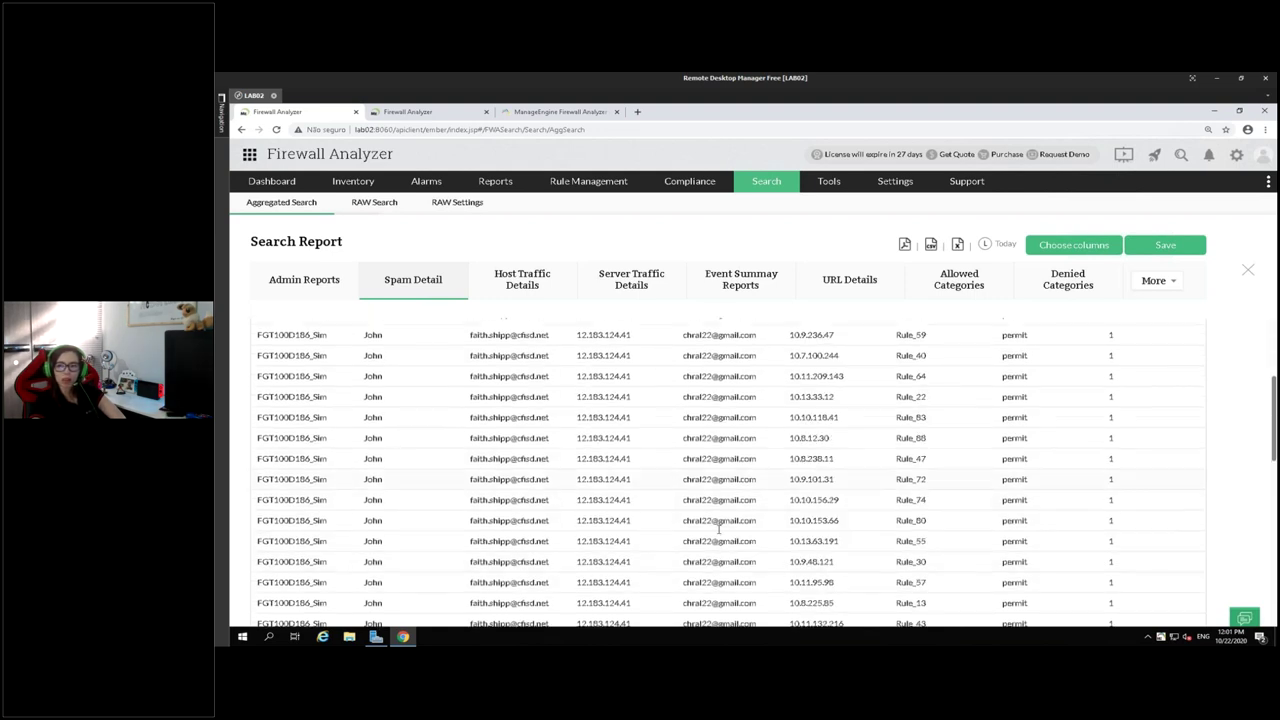
{"action": "left_click", "coordinate": [522, 279]}
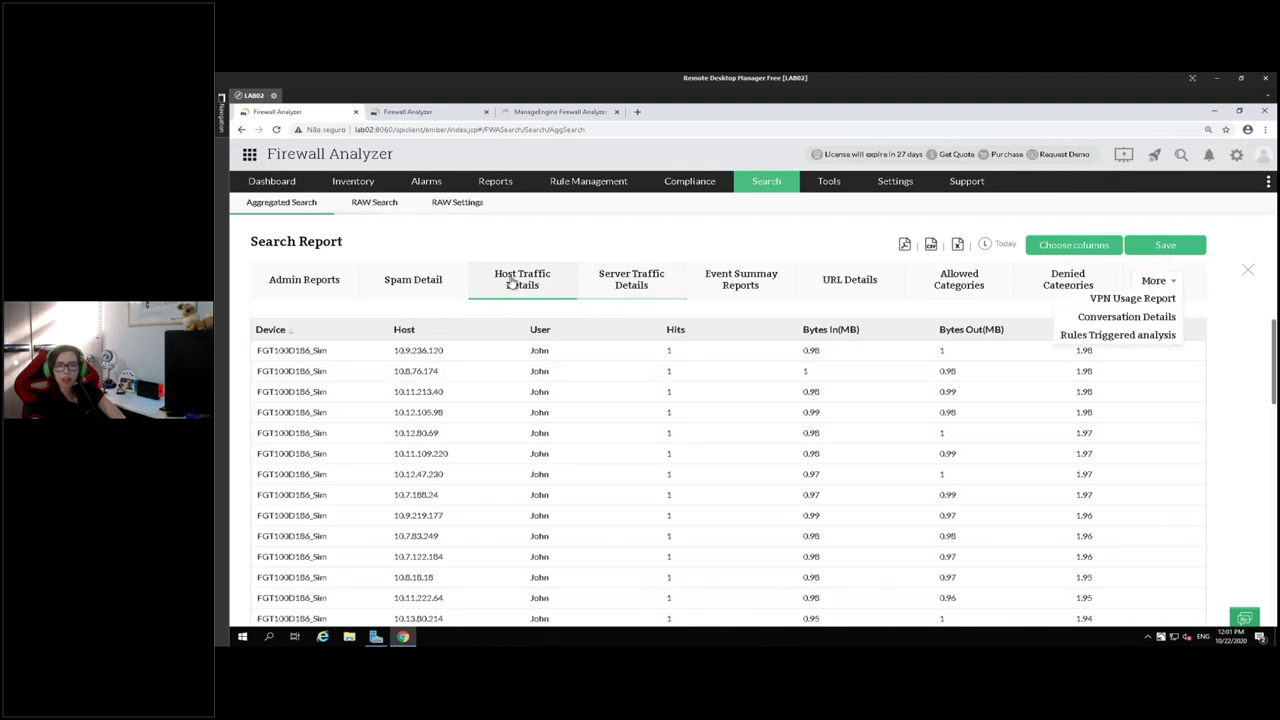
{"action": "left_click", "coordinate": [640, 298]}
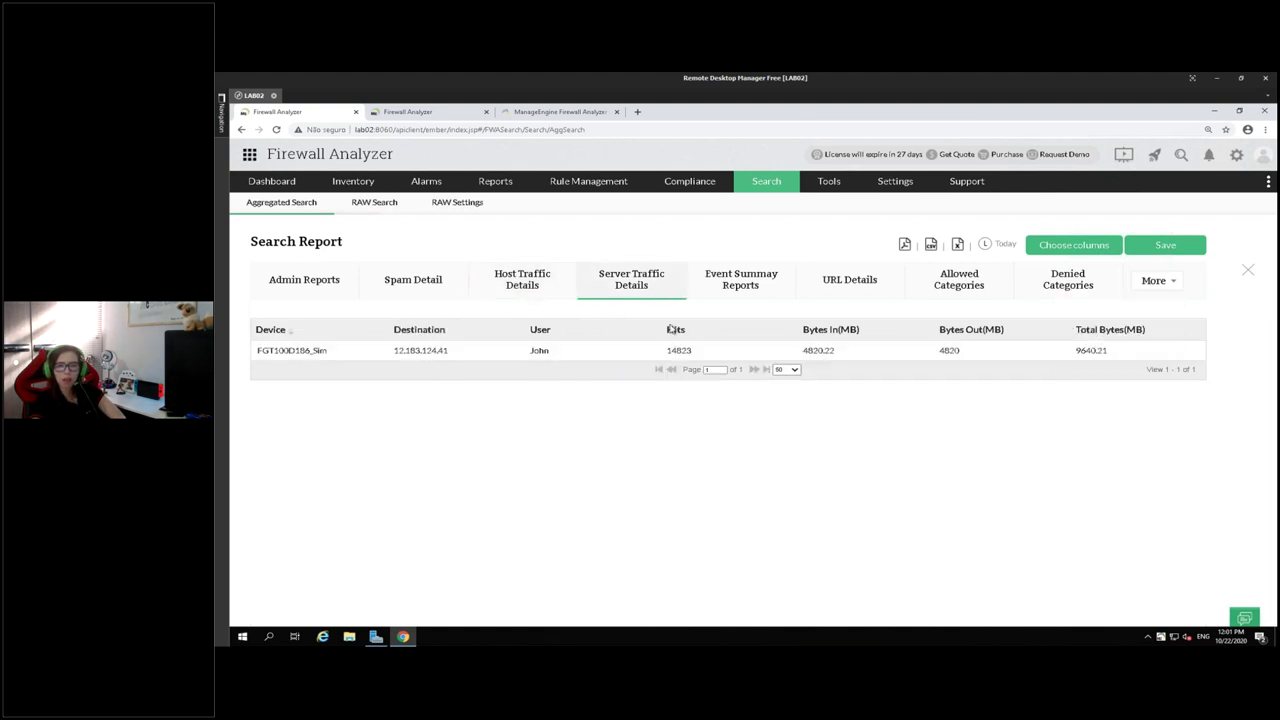
{"action": "left_click", "coordinate": [722, 298]}
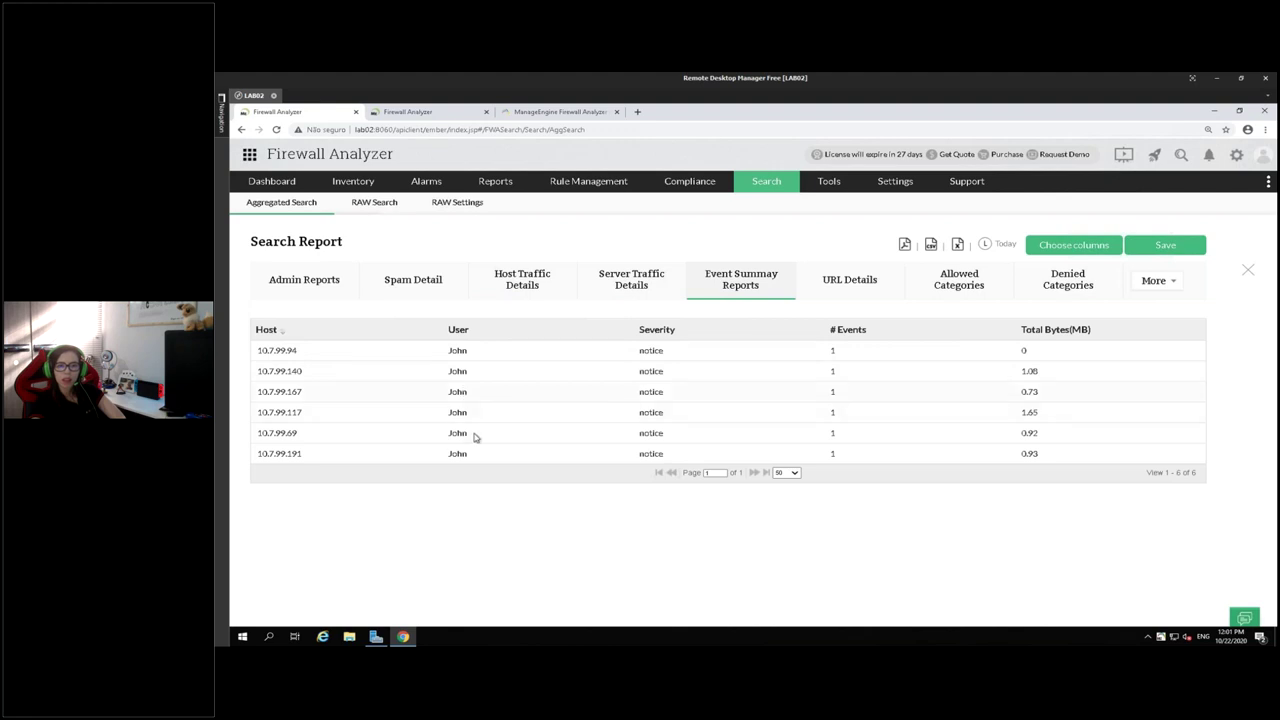
Check the search report's URL Details, Allowed Categories, Denied Categories and VPN Usage Report.
{"action": "left_click", "coordinate": [842, 293]}
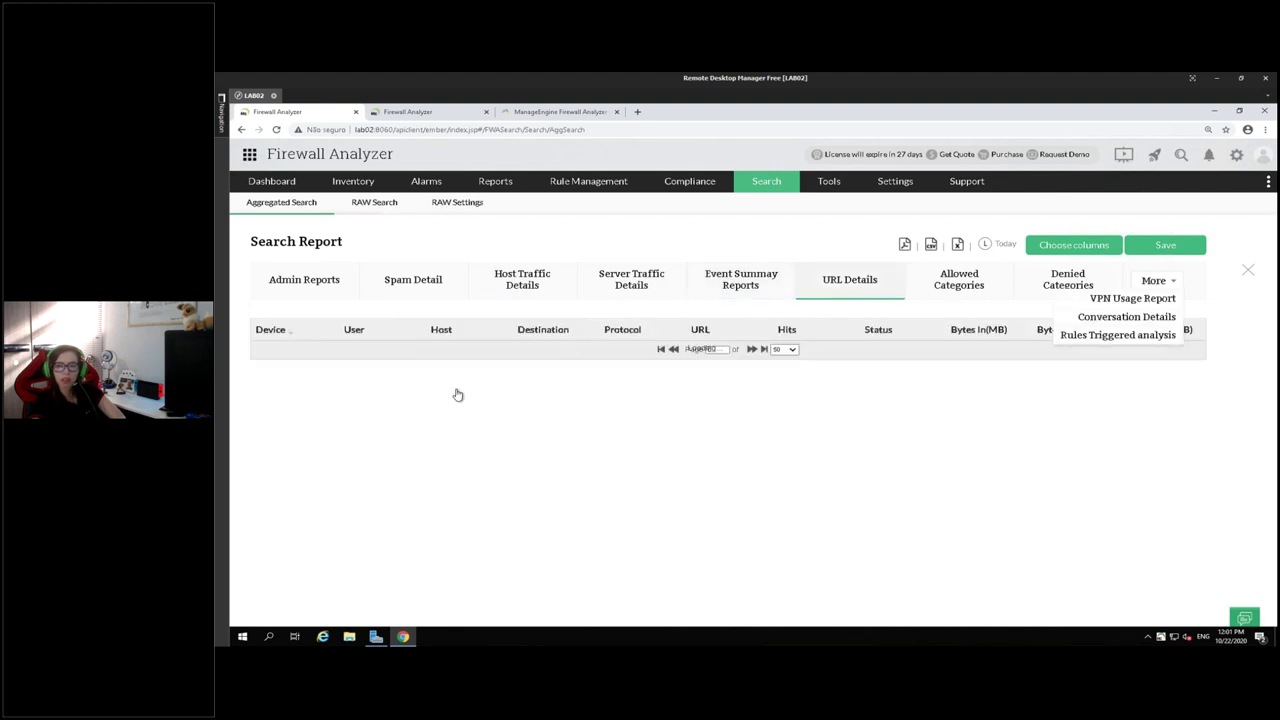
{"action": "left_click", "coordinate": [954, 304]}
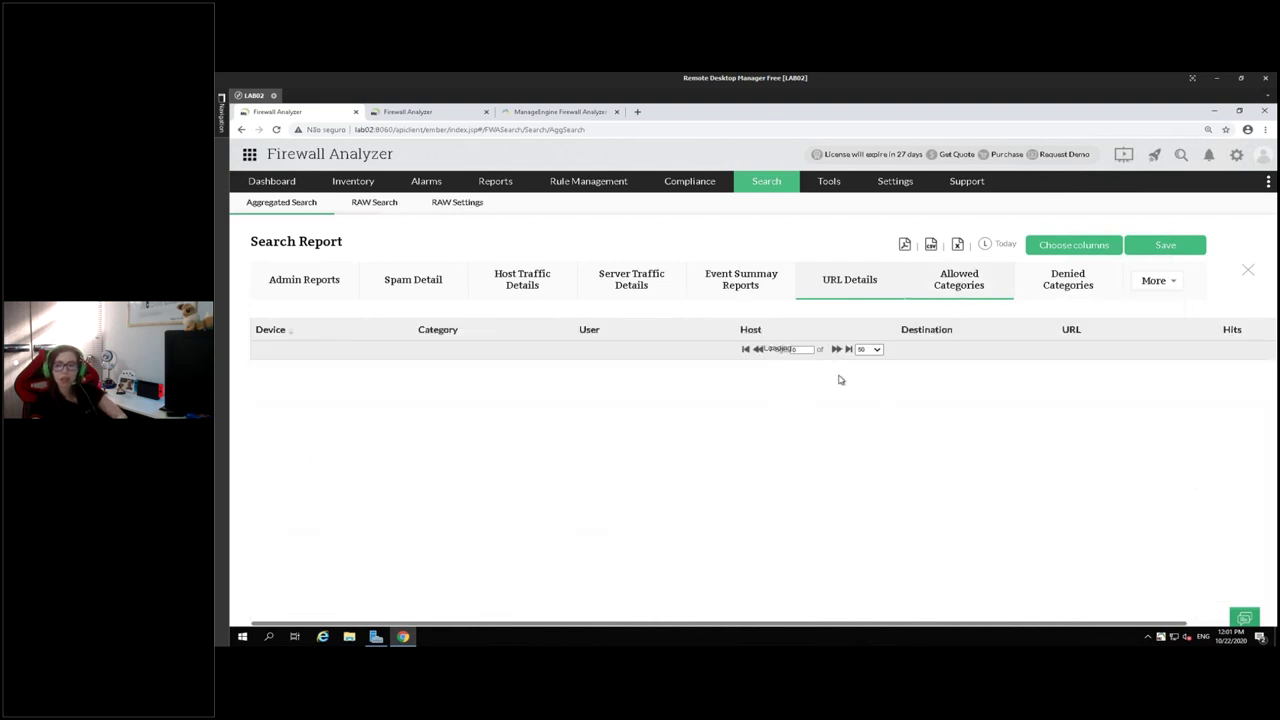
{"action": "left_click", "coordinate": [1066, 285]}
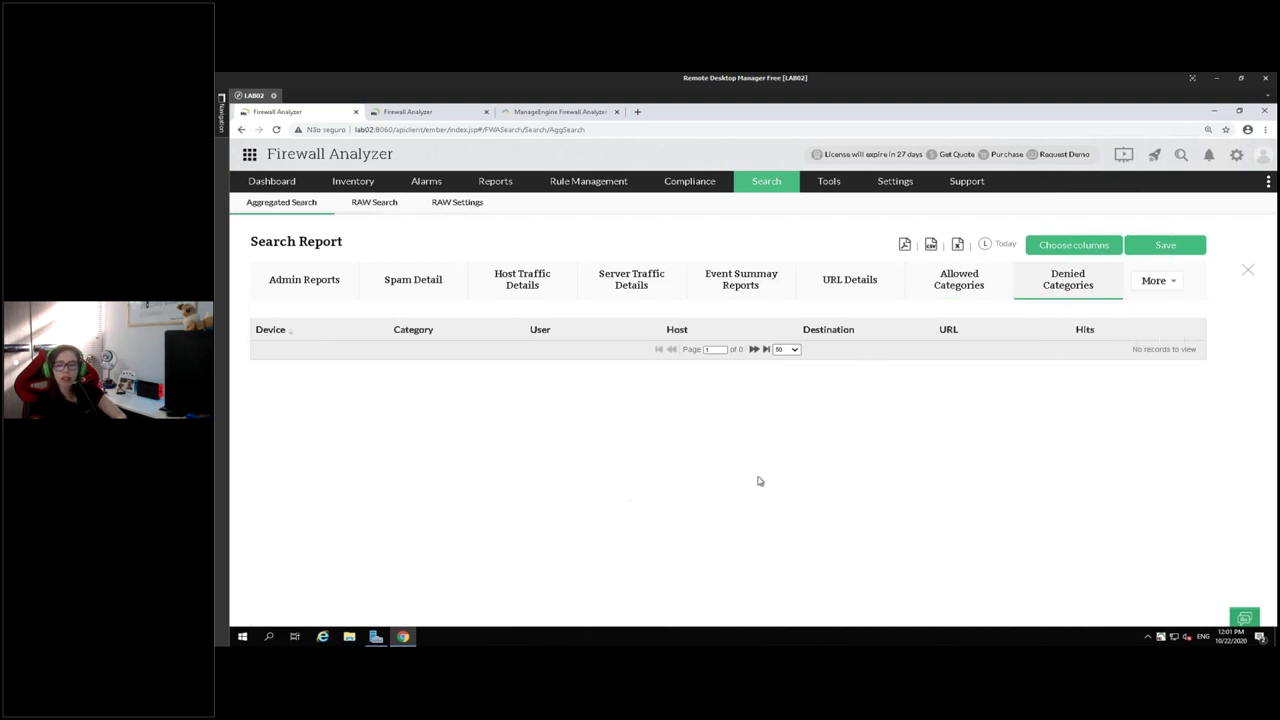
{"action": "left_click", "coordinate": [1166, 289]}
{"action": "left_click", "coordinate": [1140, 298]}
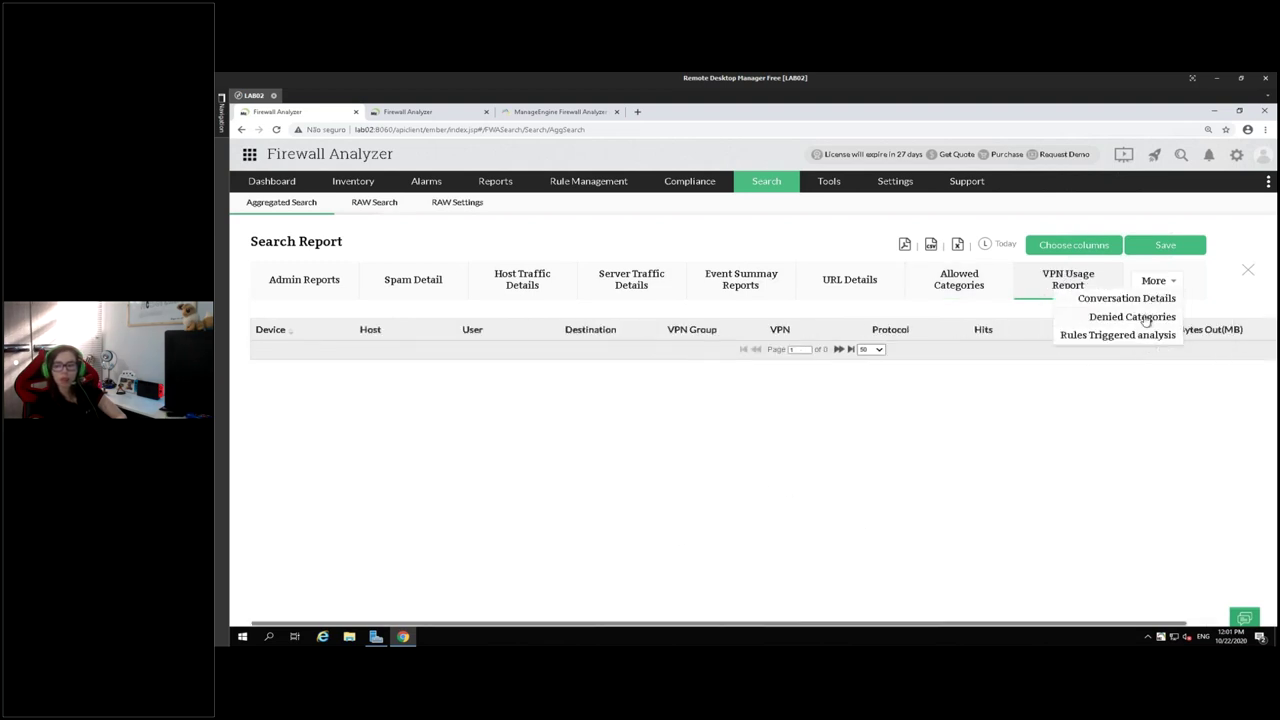
{"action": "left_click", "coordinate": [1143, 317]}
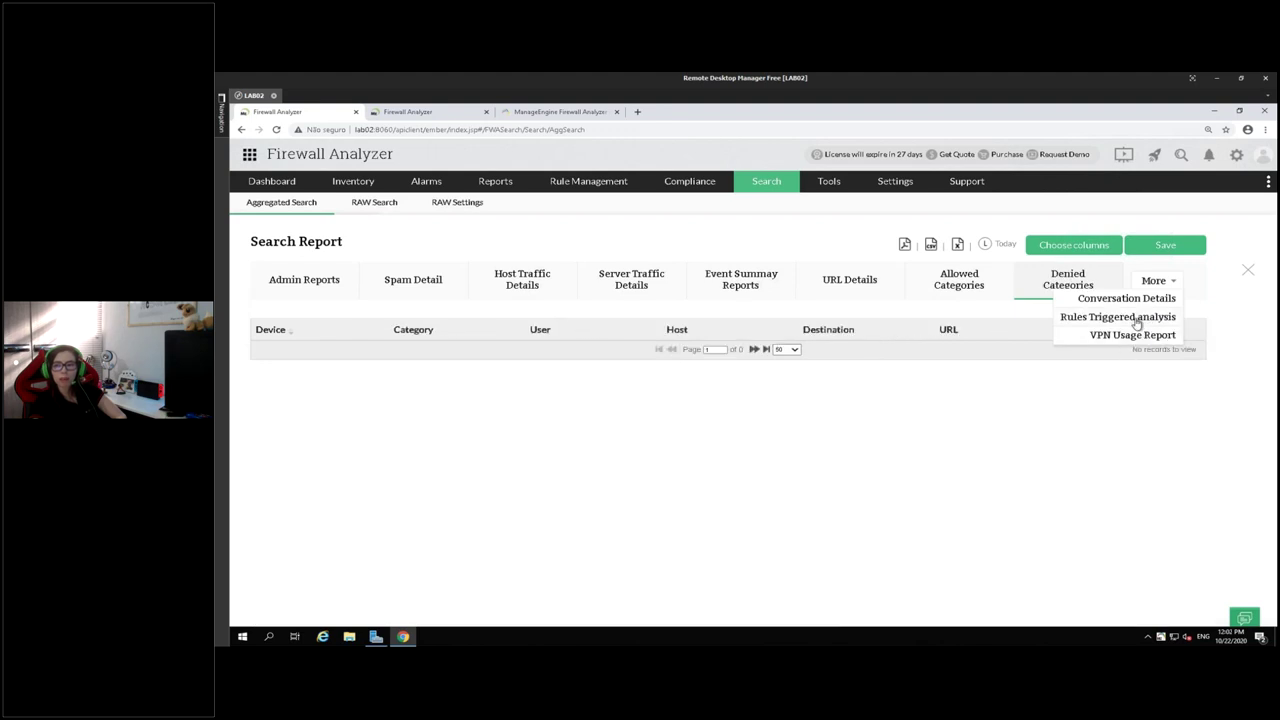
Open the Rules Triggered analysis for the searched user and browse its records through to the fourth page.
{"action": "left_click", "coordinate": [1137, 318]}
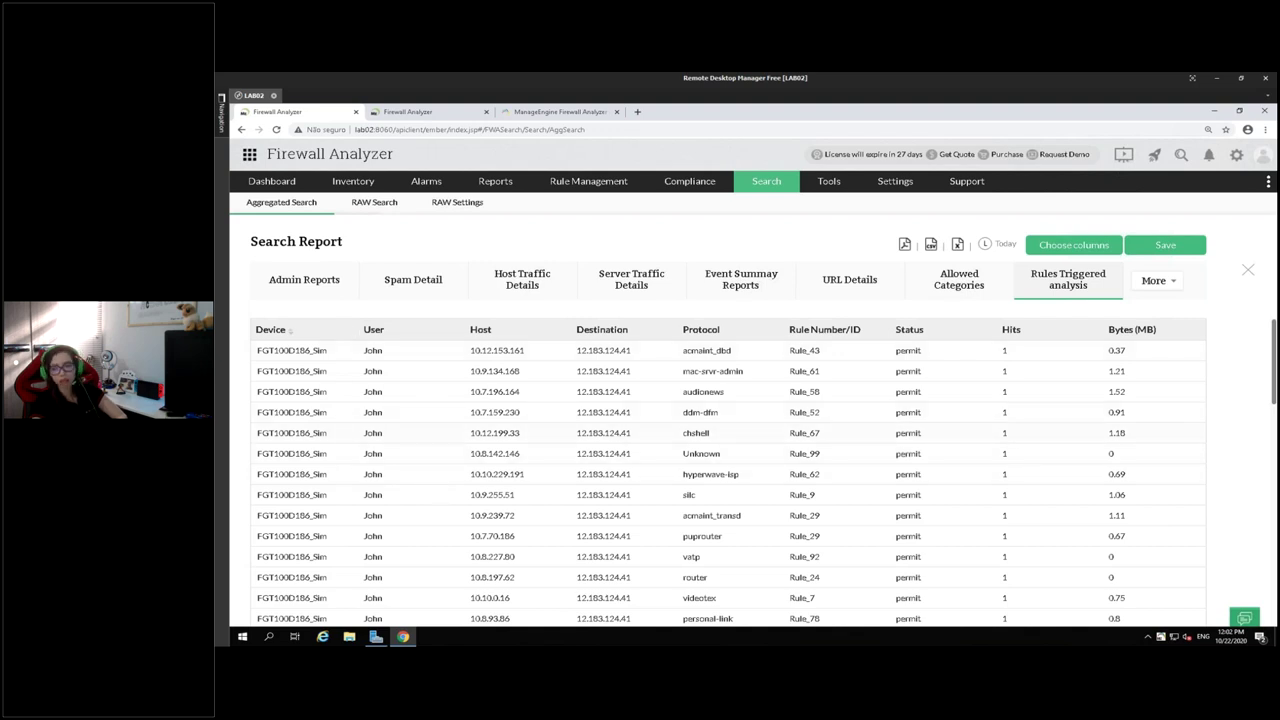
{"action": "scroll", "coordinate": [897, 422], "scroll_direction": "down", "scroll_amount": 10}
{"action": "scroll", "coordinate": [897, 422], "scroll_direction": "up", "scroll_amount": 5}
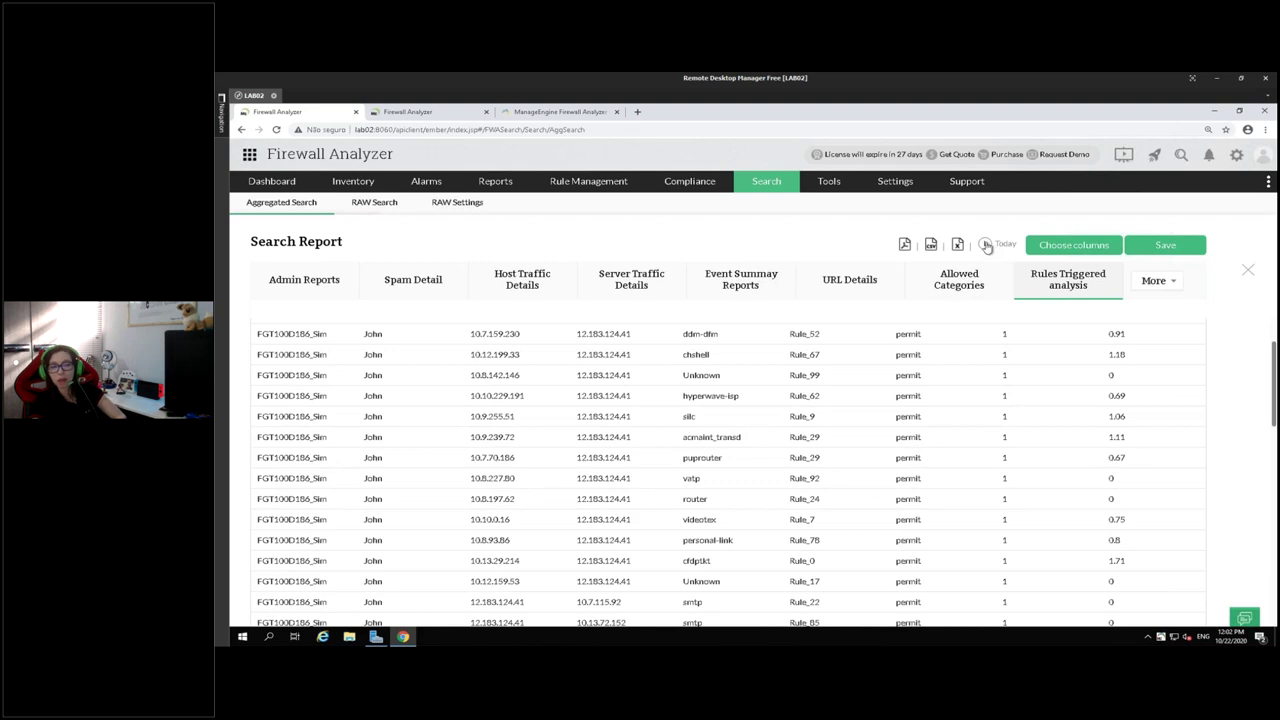
{"action": "scroll", "coordinate": [960, 440], "scroll_direction": "down", "scroll_amount": 5}
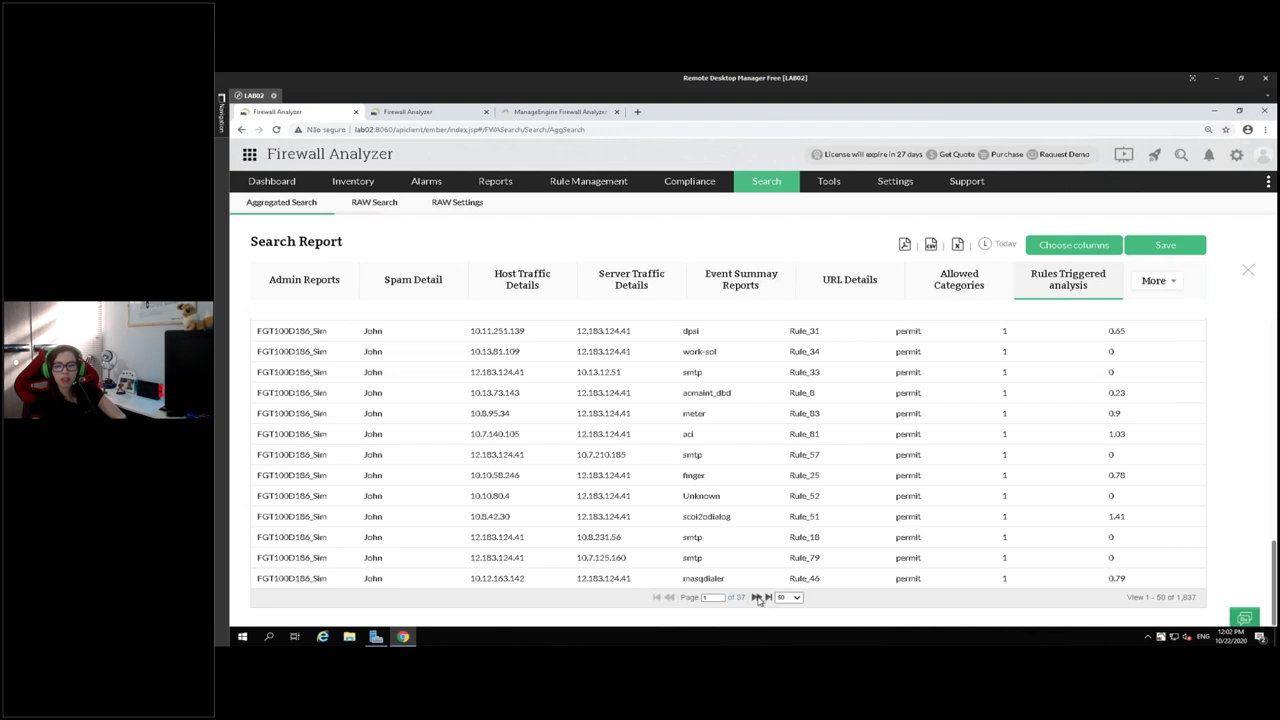
{"action": "left_click", "coordinate": [756, 597]}
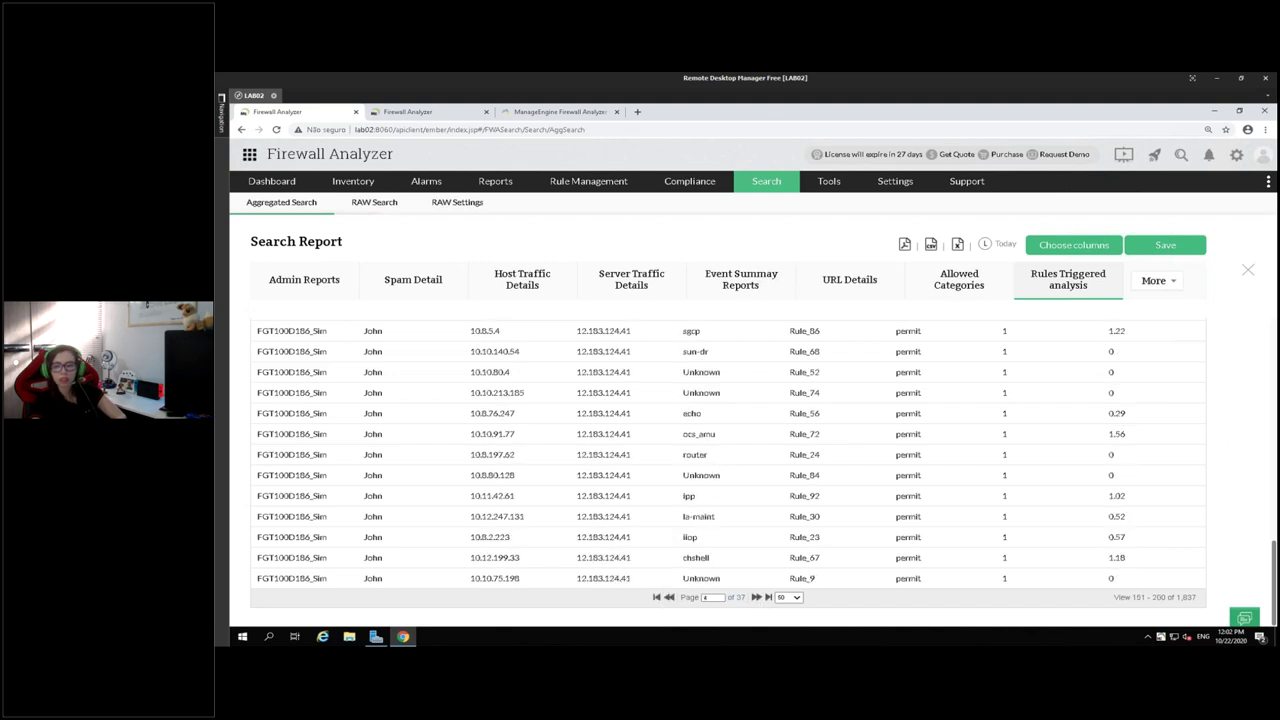
{"action": "scroll", "coordinate": [760, 470], "scroll_direction": "up", "scroll_amount": 10}
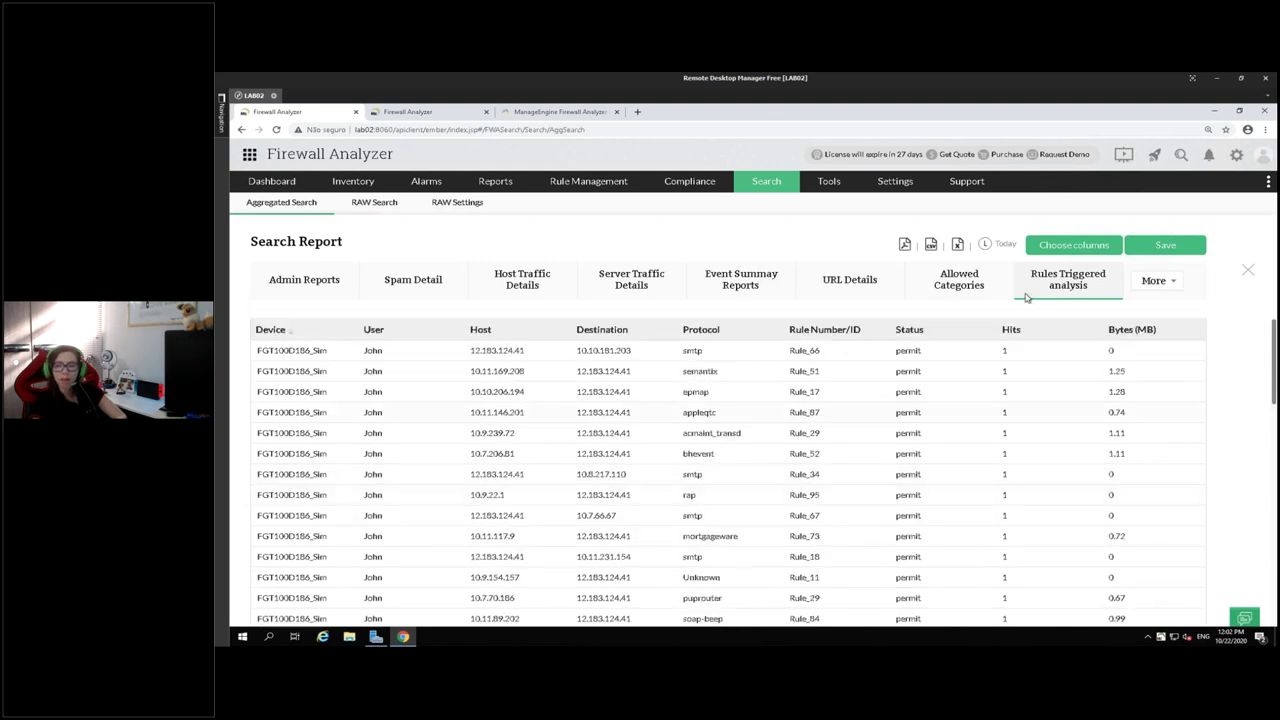
View the Add Search options for saving the results as a report profile, and cancel without saving.
{"action": "left_click", "coordinate": [1160, 247]}
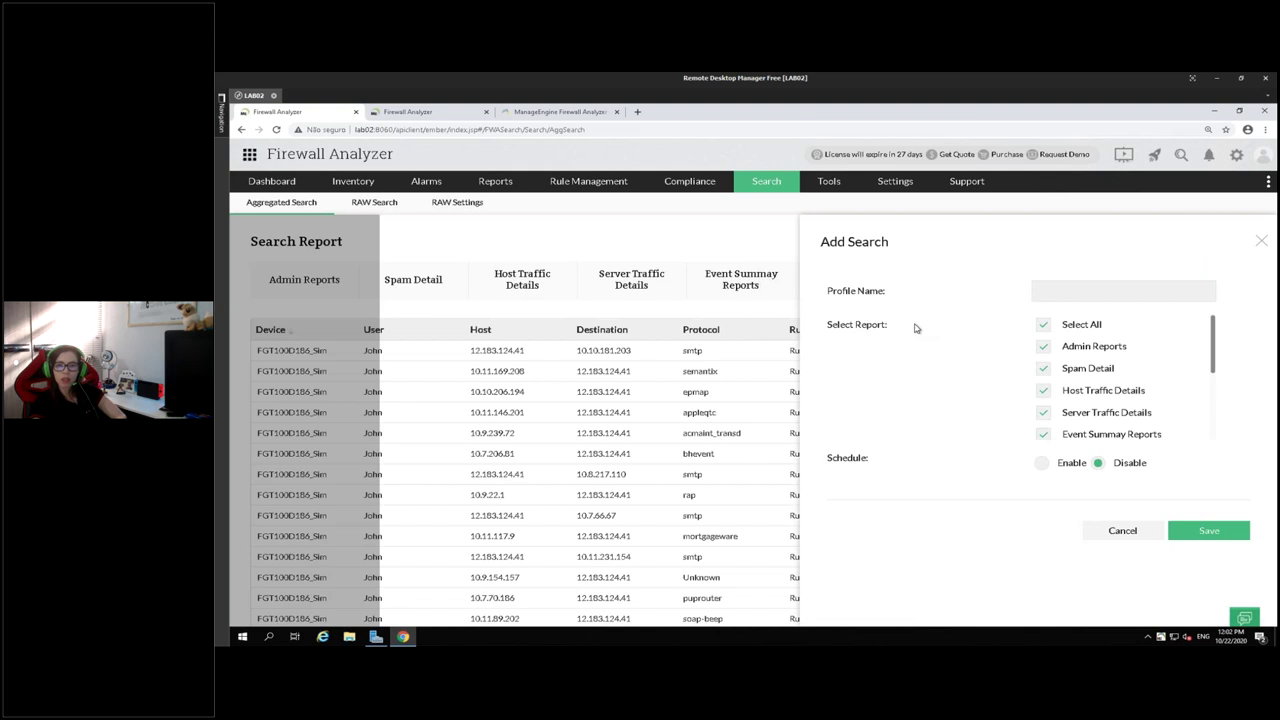
{"action": "left_click_drag", "start_coordinate": [876, 296], "coordinate": [880, 294]}
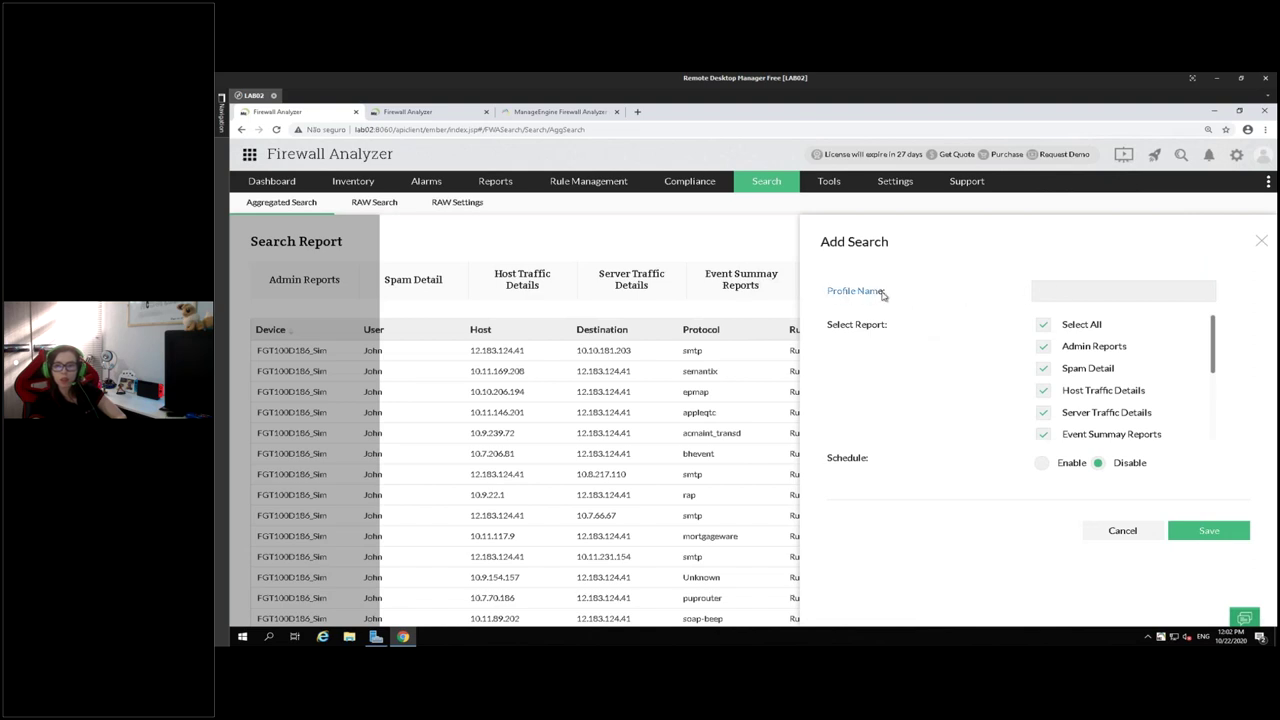
{"action": "left_click", "coordinate": [1097, 528]}
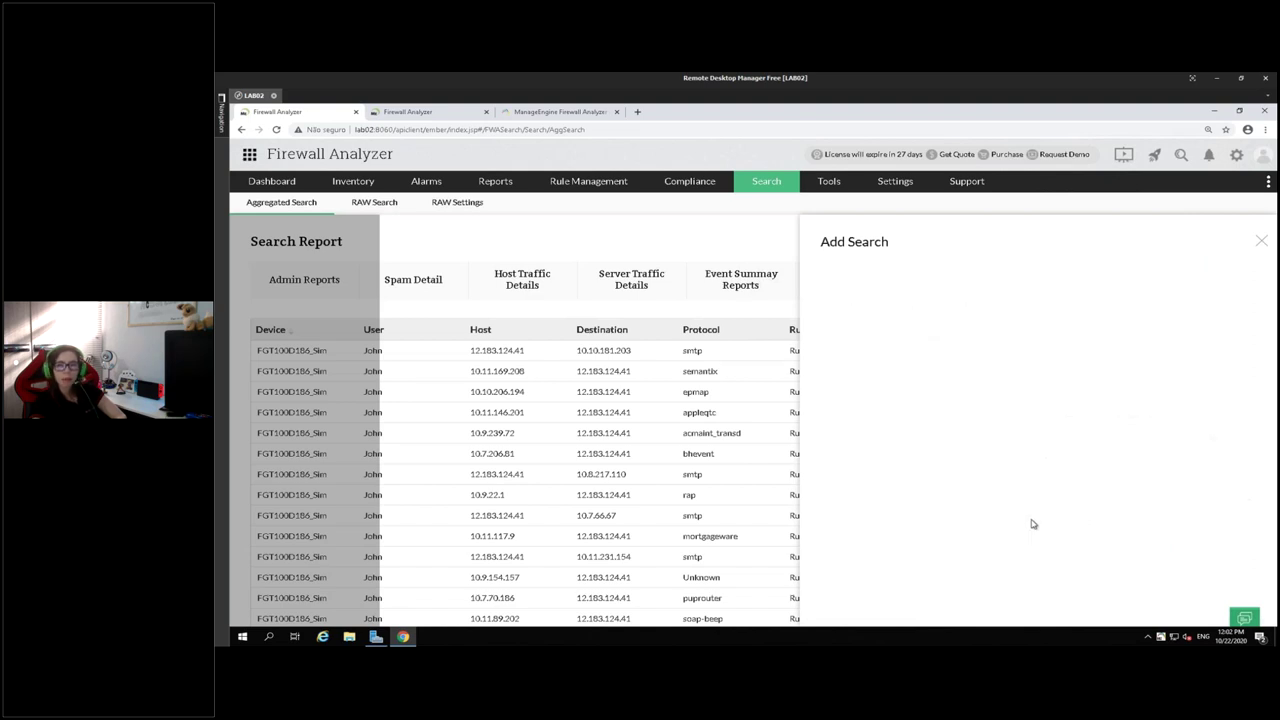
Run a RAW Search of Raw Firewall Logs with the criterion User is and the same user's name, and show the Raw Logs.
{"action": "mouse_move", "coordinate": [766, 184]}
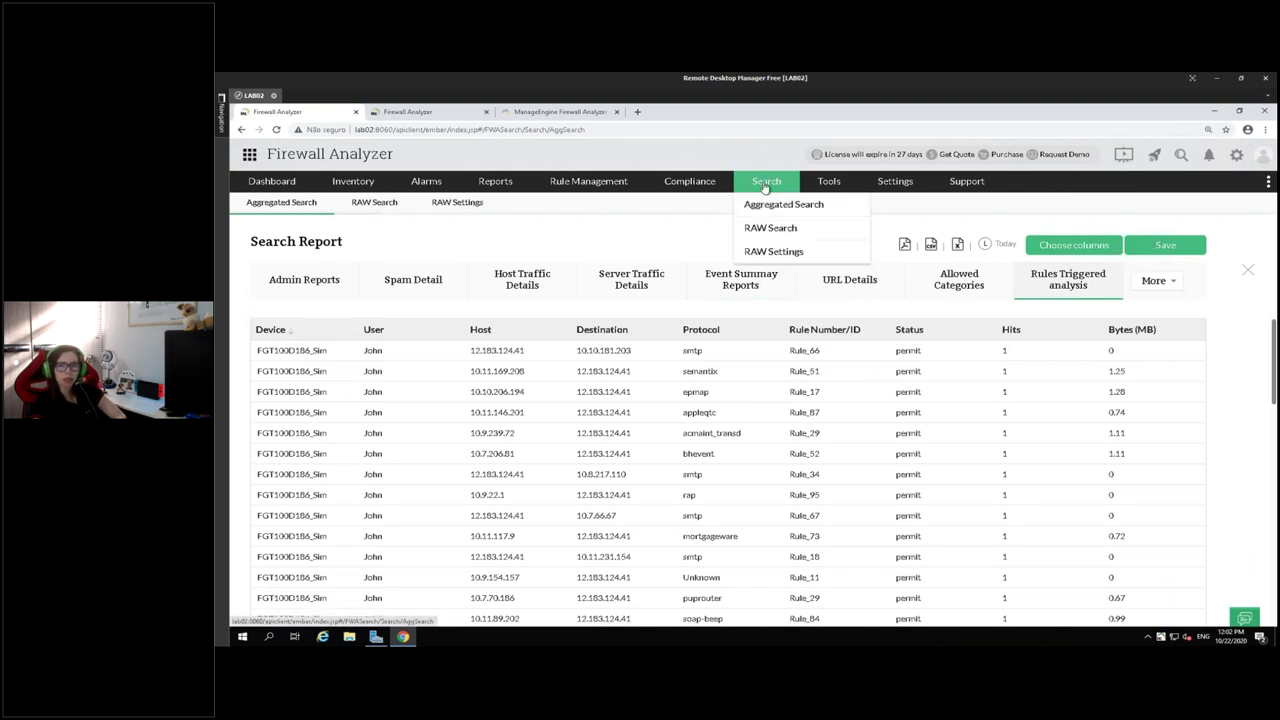
{"action": "left_click", "coordinate": [757, 231]}
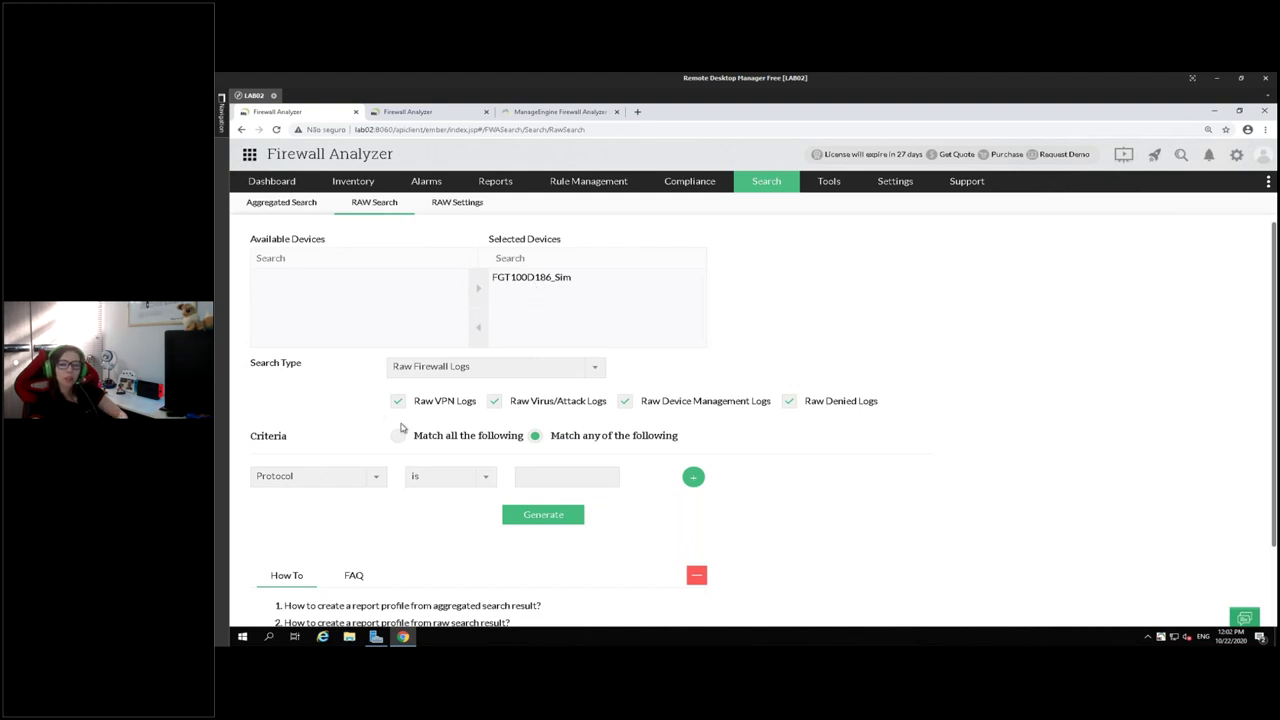
{"action": "left_click", "coordinate": [366, 476]}
{"action": "left_click", "coordinate": [302, 410]}
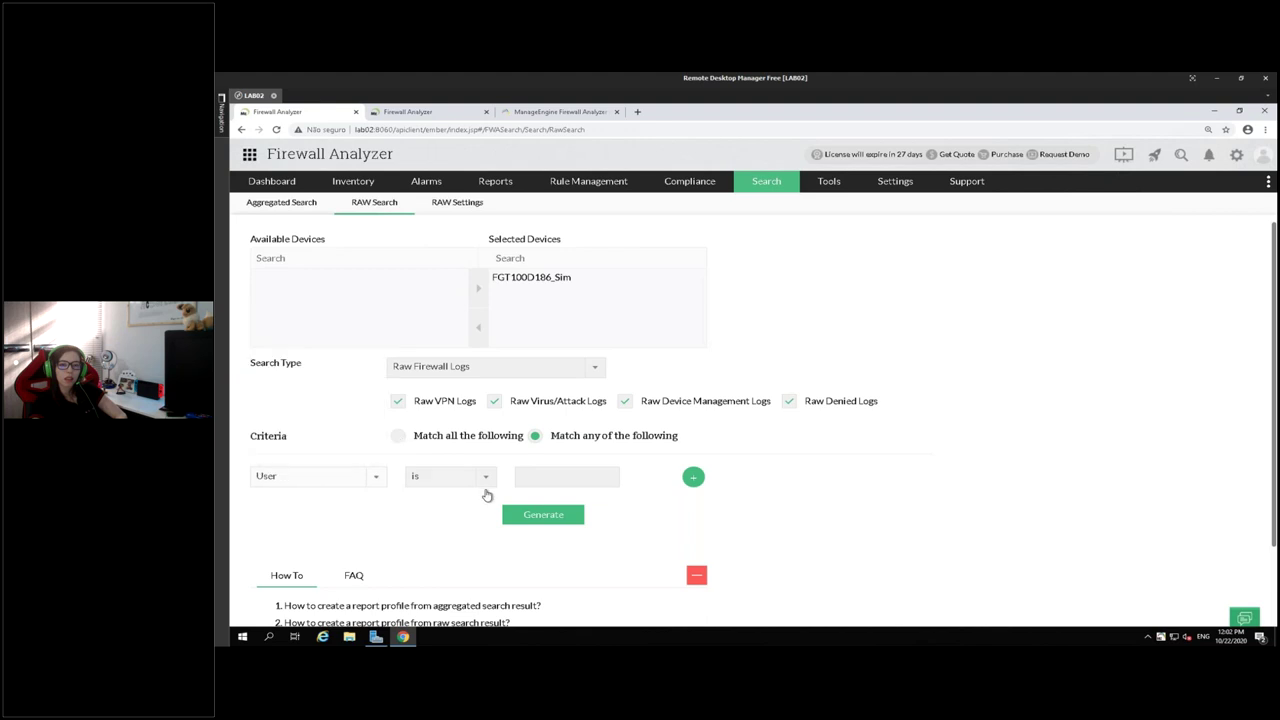
{"action": "left_click", "coordinate": [574, 475]}
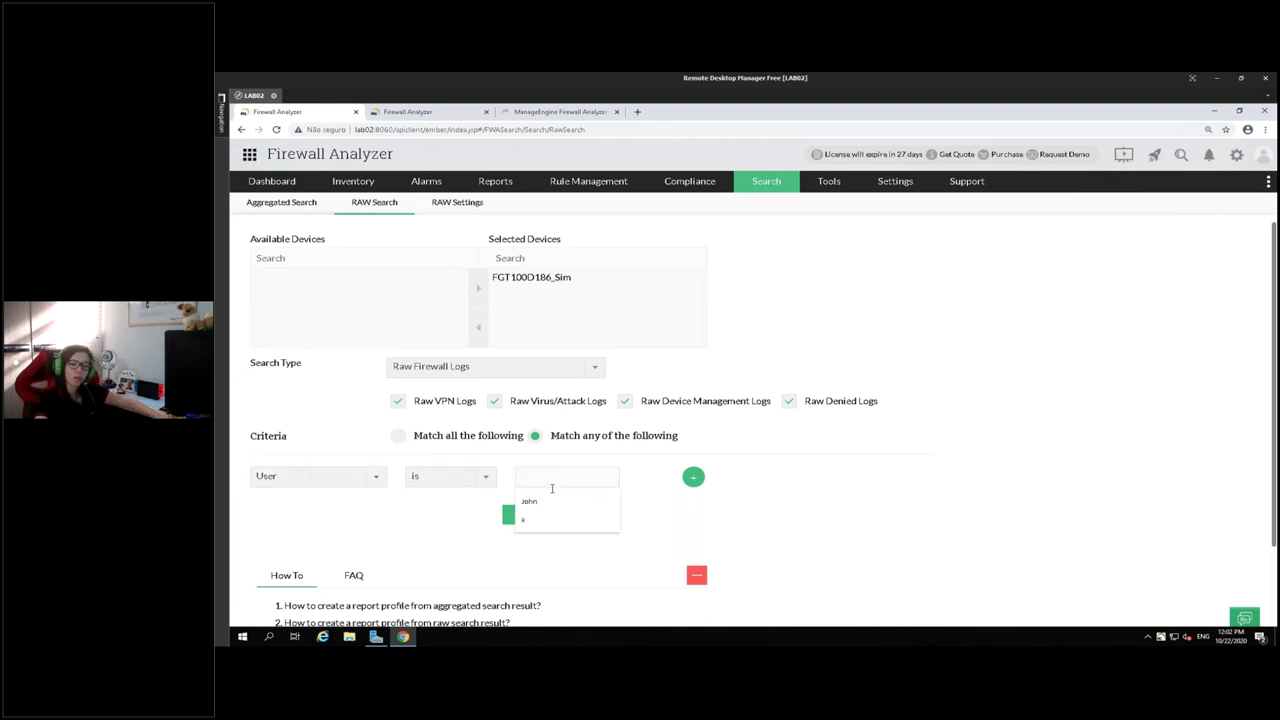
{"action": "left_click", "coordinate": [529, 502]}
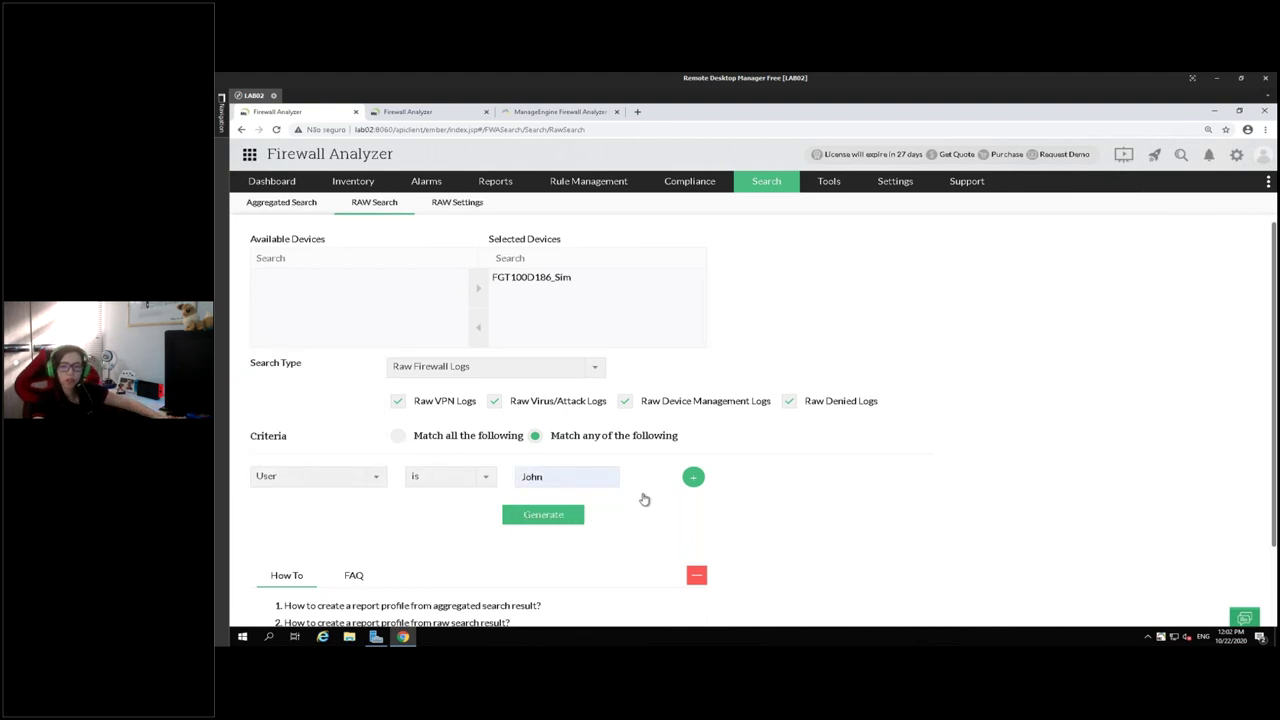
{"action": "left_click", "coordinate": [543, 514]}
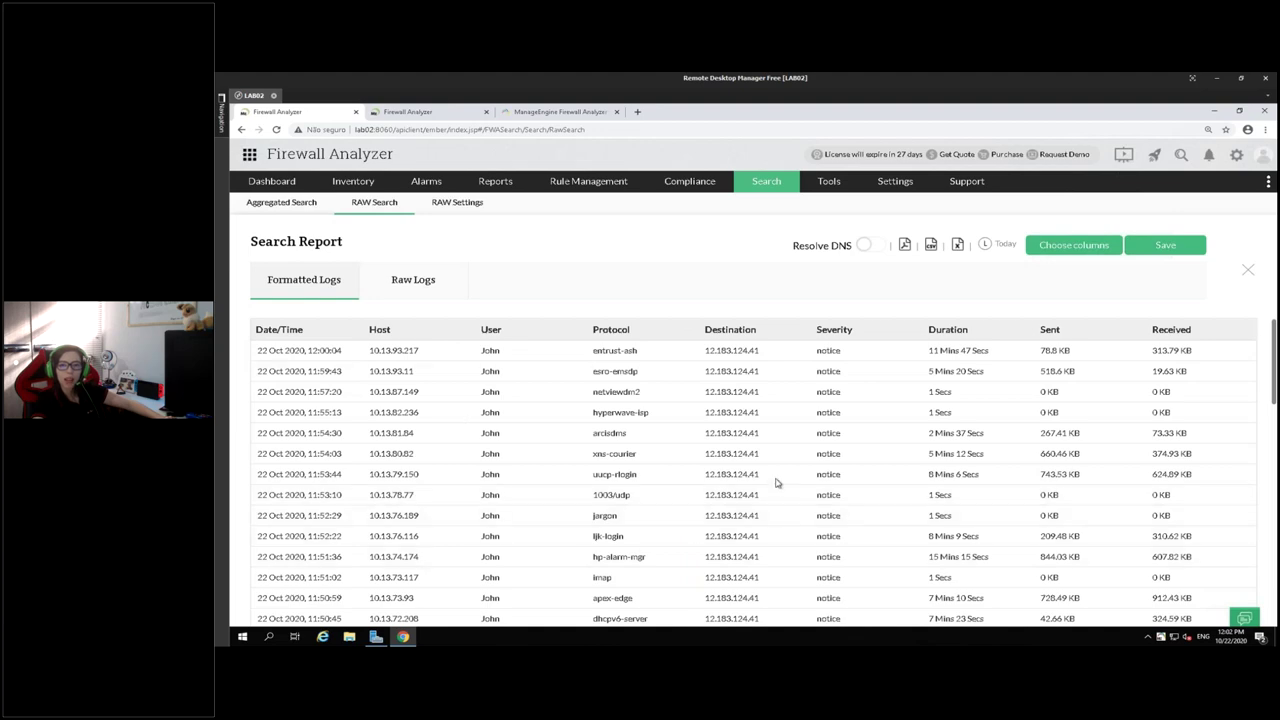
{"action": "left_click", "coordinate": [399, 284]}
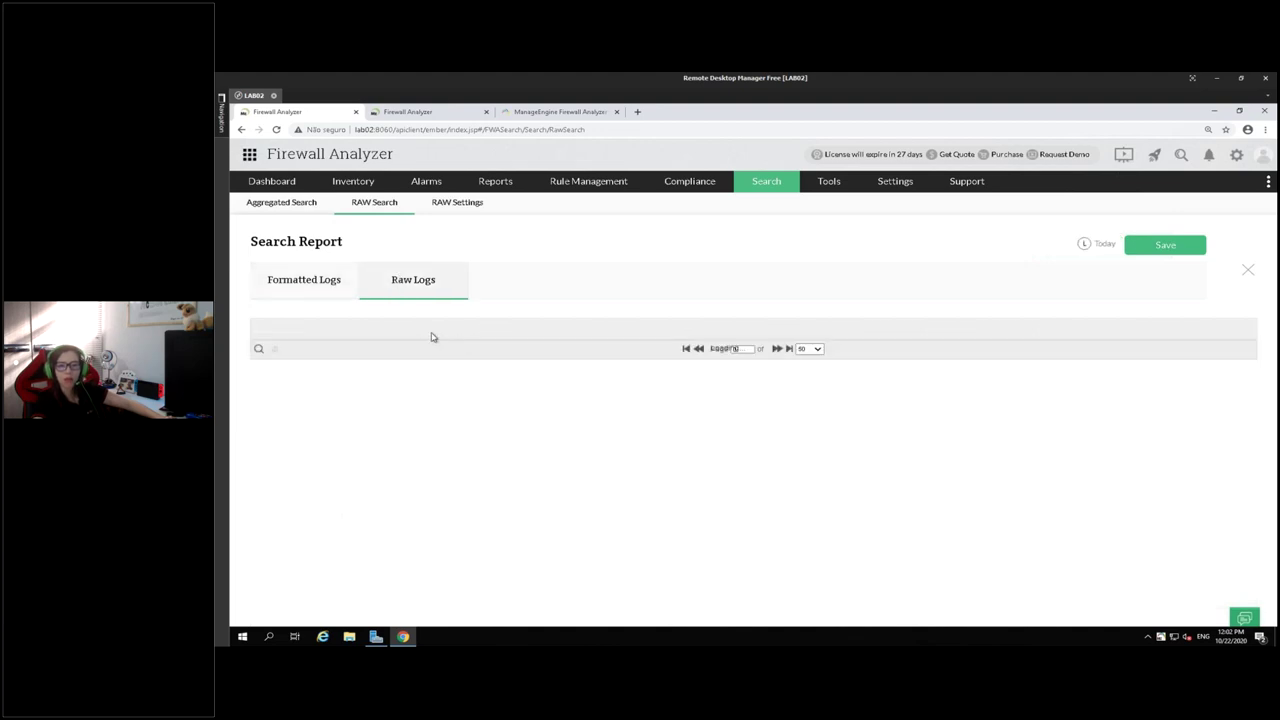
Browse the Raw Logs entries of the search report.
{"action": "scroll", "coordinate": [487, 421], "scroll_direction": "down", "scroll_amount": 5}
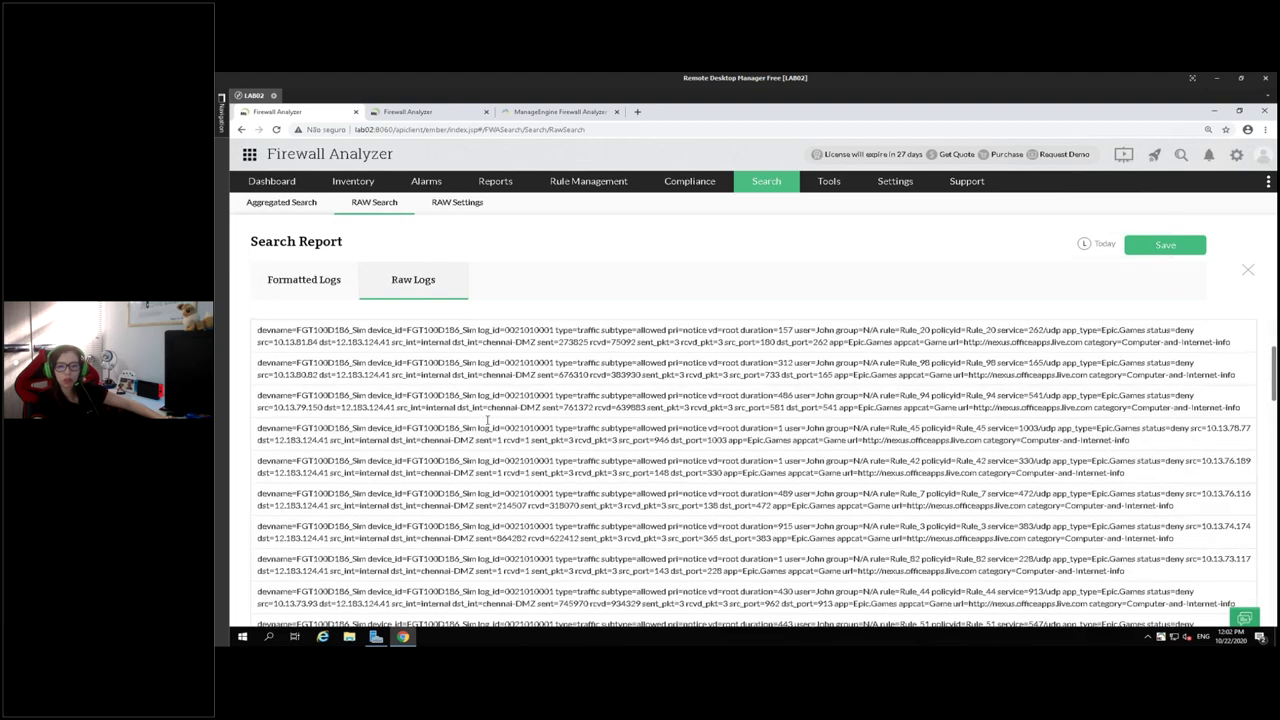
{"action": "scroll", "coordinate": [487, 421], "scroll_direction": "down", "scroll_amount": 5}
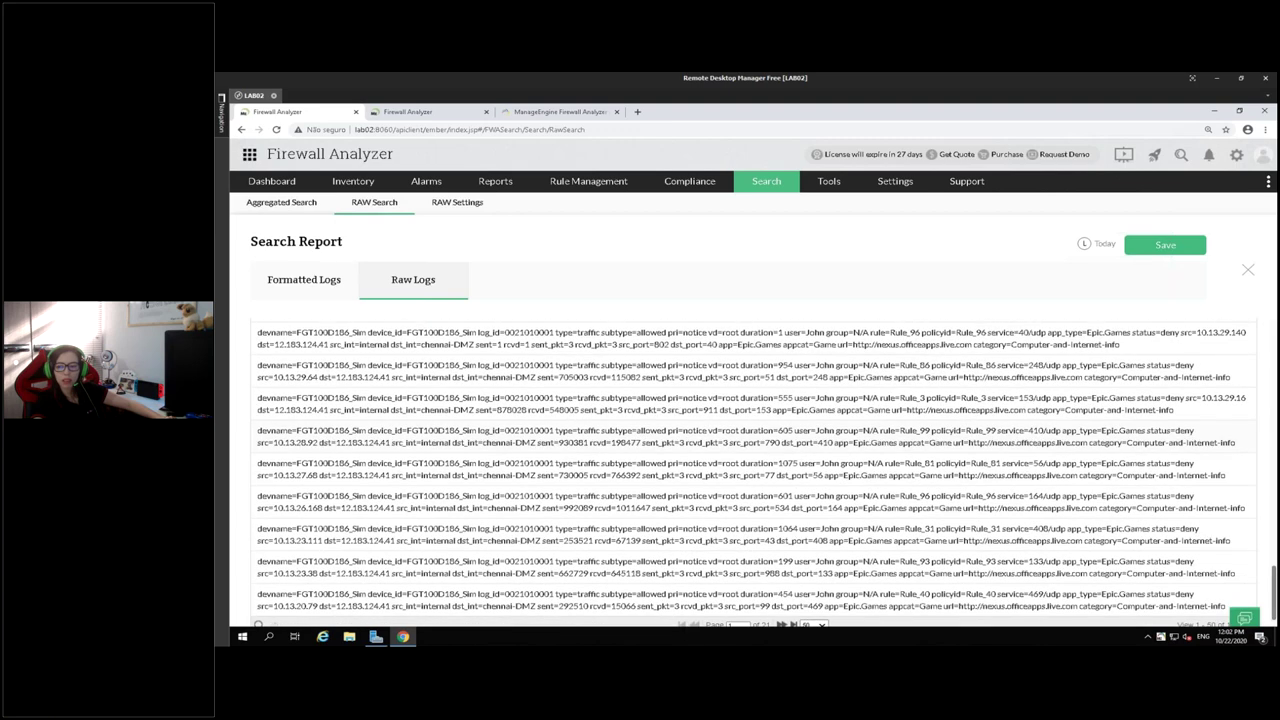
{"action": "scroll", "coordinate": [668, 515], "scroll_direction": "down", "scroll_amount": 1}
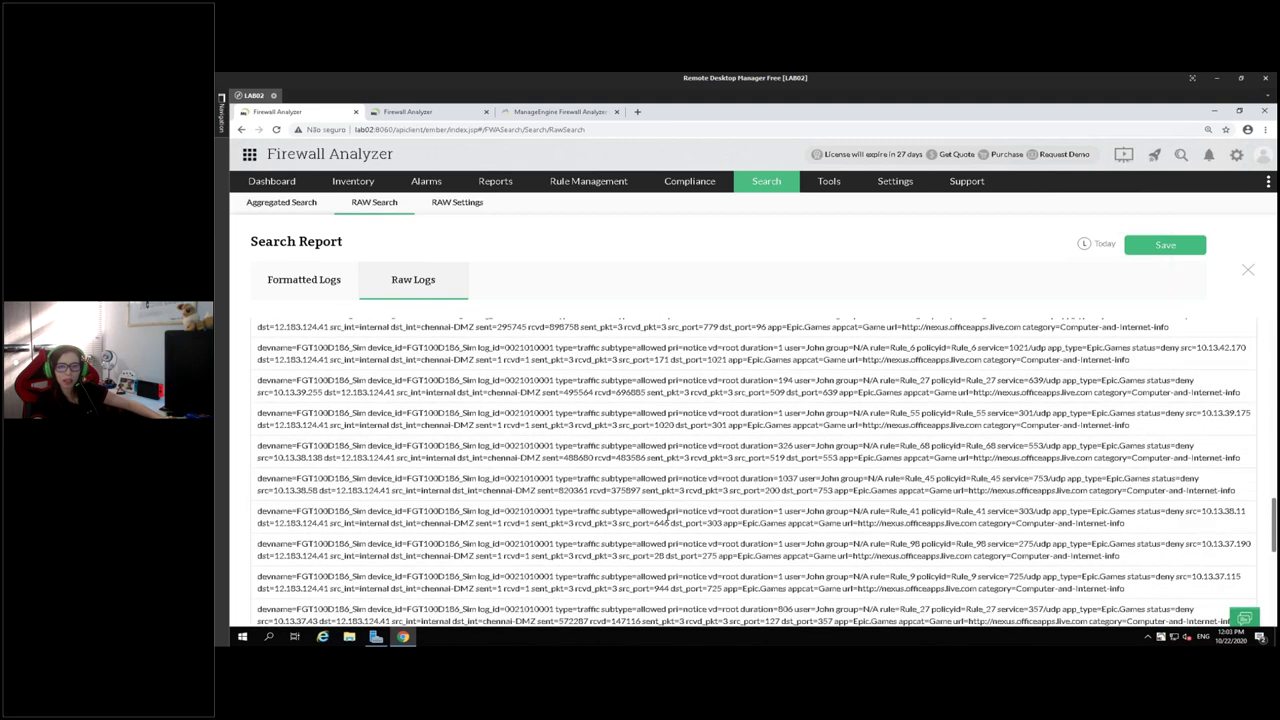
Show the search report's Formatted Logs and review the records on the first page.
{"action": "left_click", "coordinate": [304, 279]}
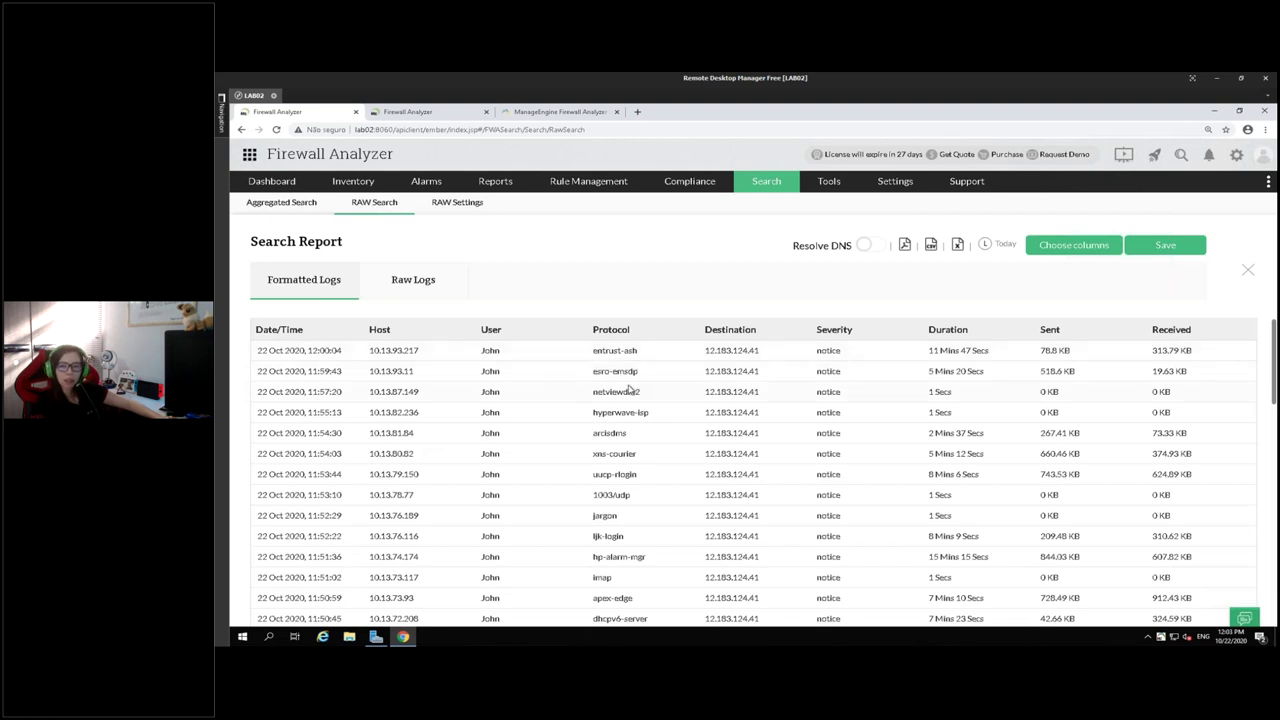
{"action": "scroll", "coordinate": [630, 388], "scroll_direction": "down", "scroll_amount": 8}
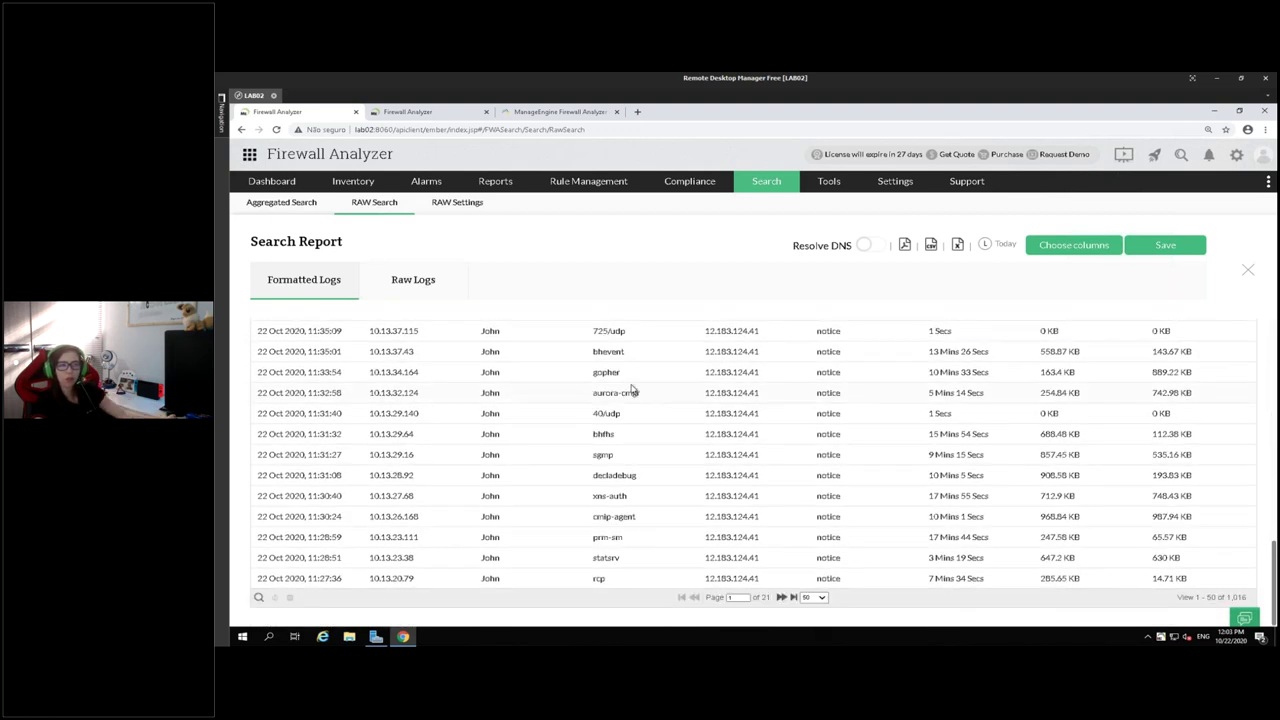
{"action": "scroll", "coordinate": [631, 390], "scroll_direction": "up", "scroll_amount": 8}
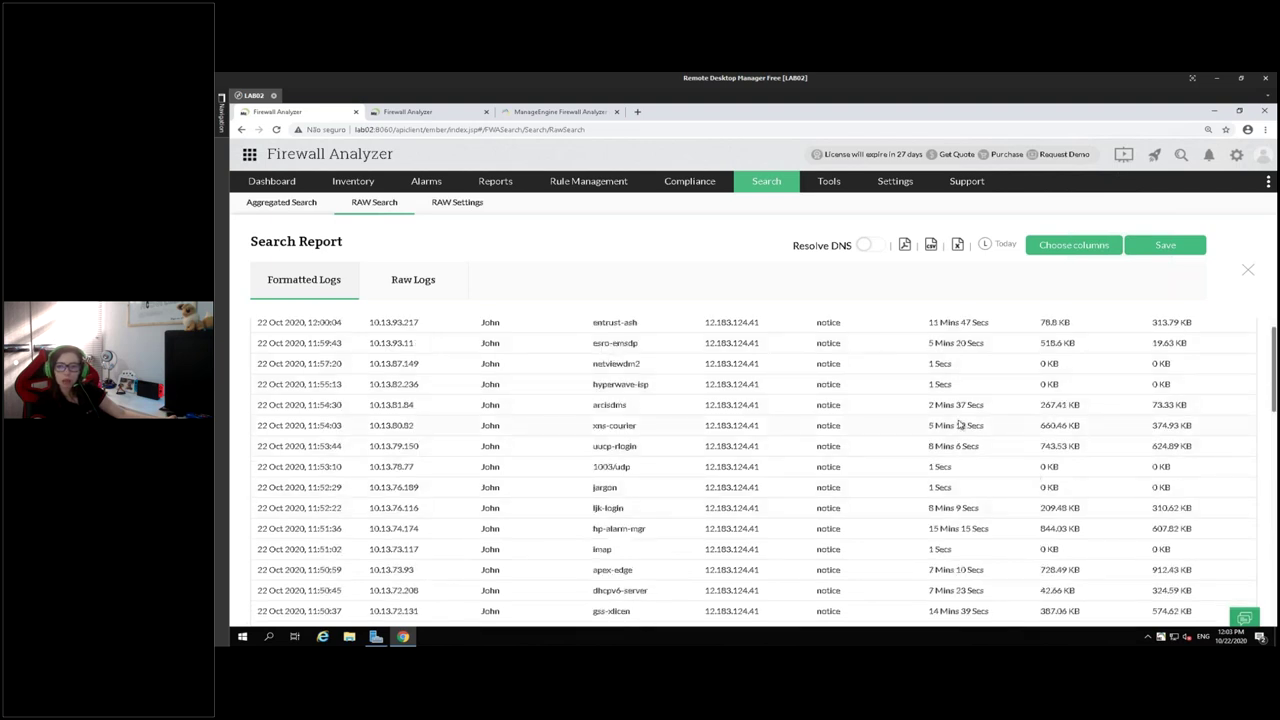
{"action": "scroll", "coordinate": [659, 480], "scroll_direction": "up", "scroll_amount": 1}
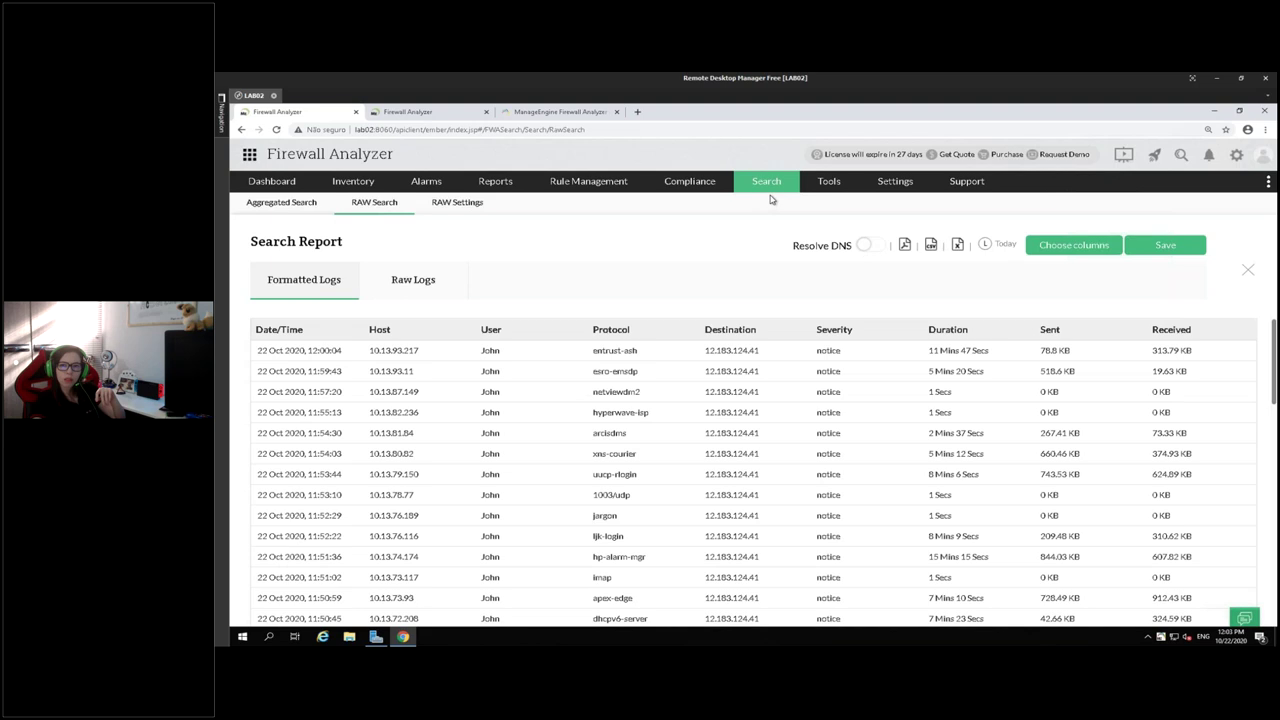
{"action": "mouse_move", "coordinate": [775, 188]}
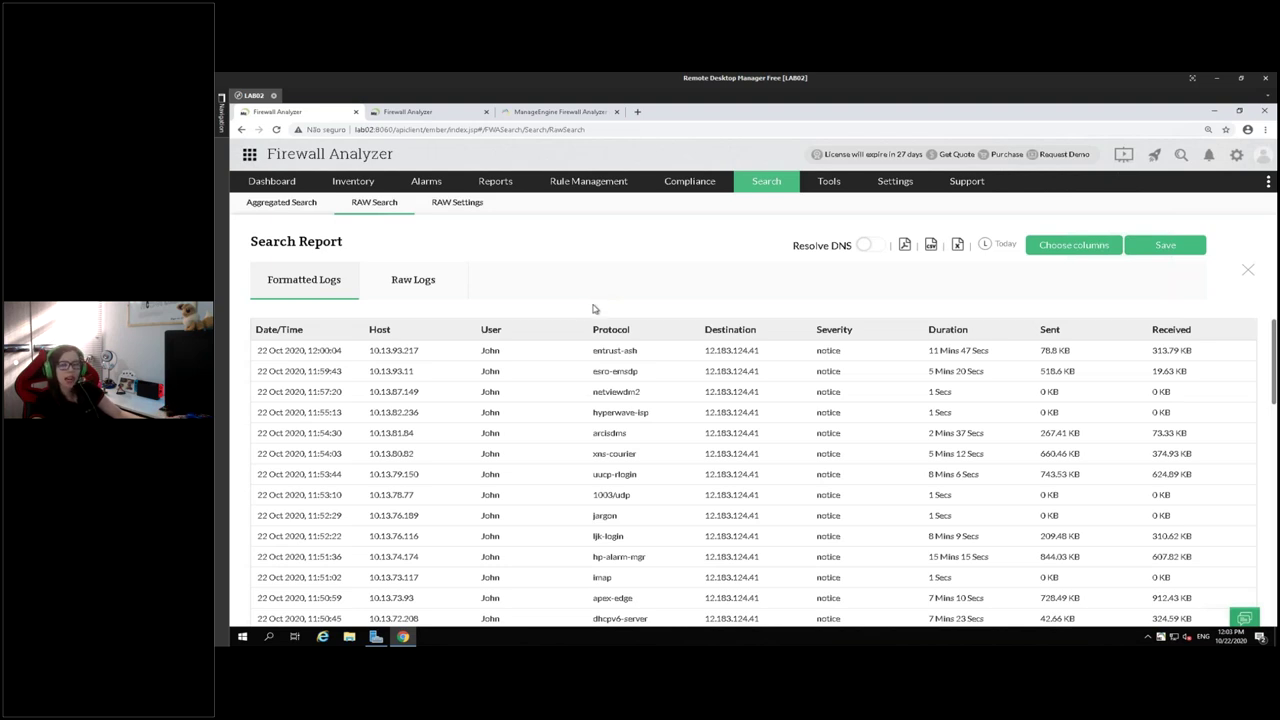
{"action": "key", "text": "alt+Tab"}
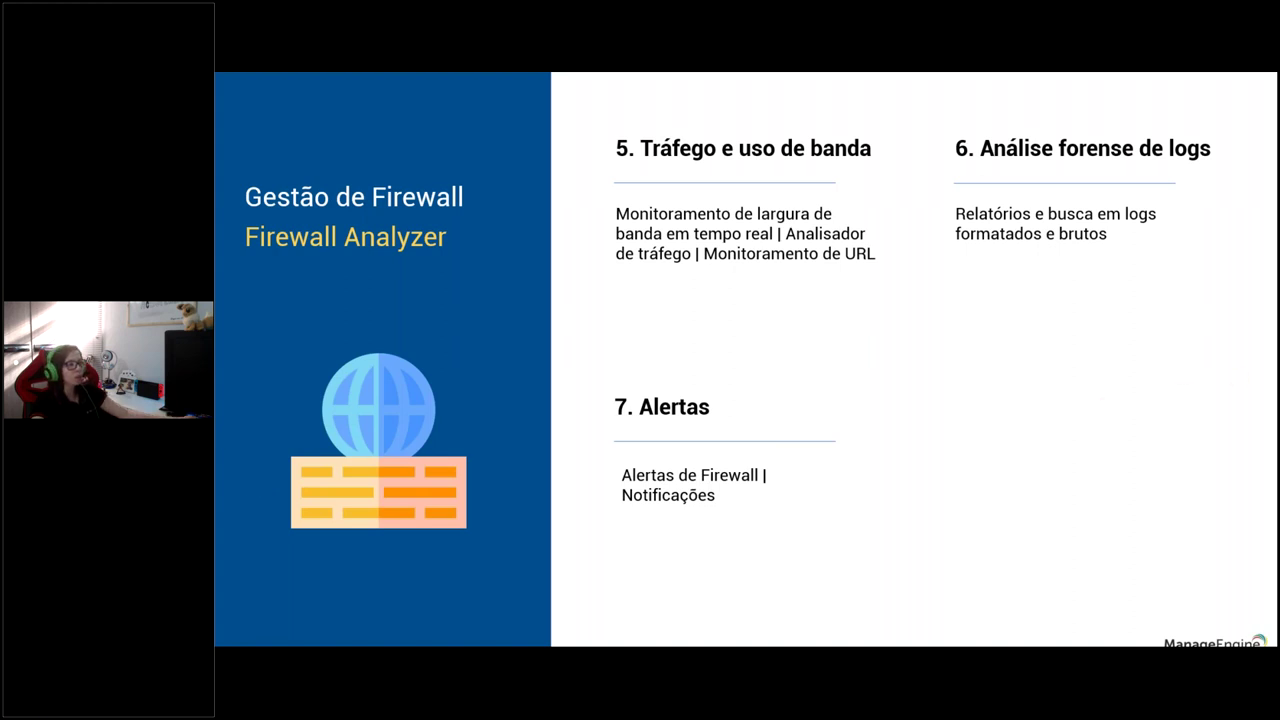
{"action": "key", "text": "alt+Tab"}
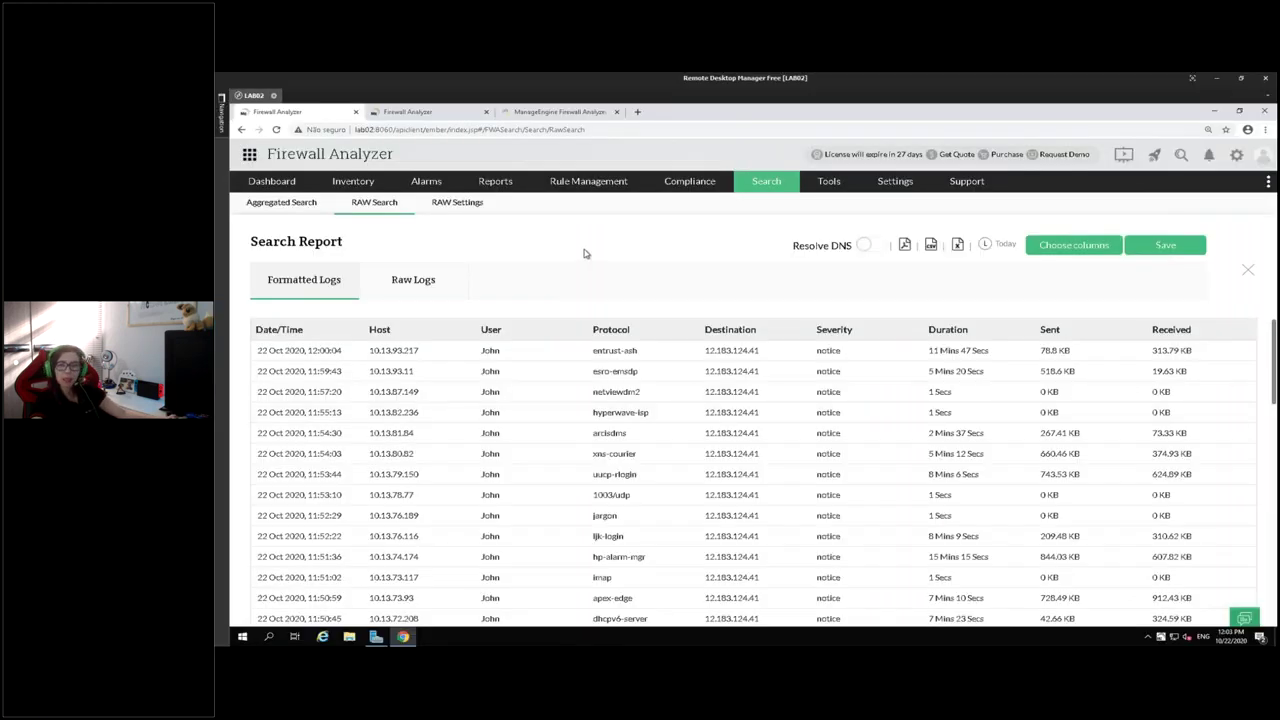
Check the Events, Active Alarms and All Alarms lists under Alarms.
{"action": "left_click", "coordinate": [418, 183]}
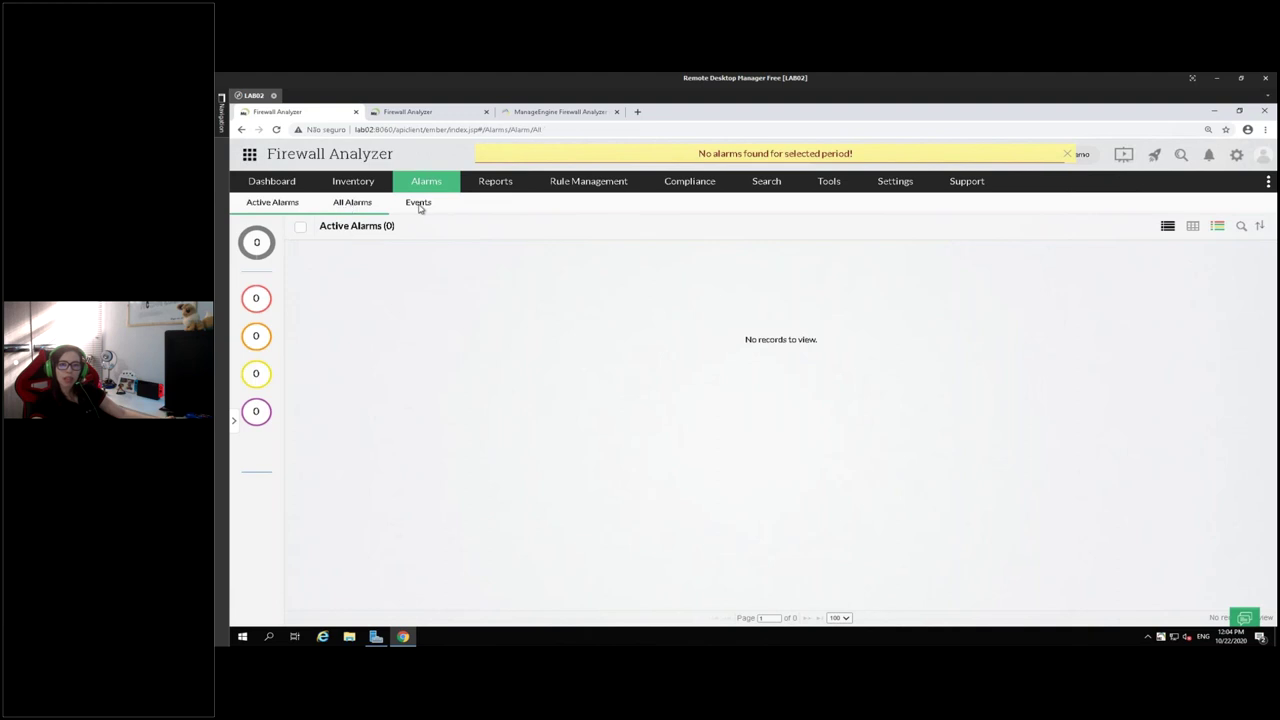
{"action": "left_click", "coordinate": [420, 204]}
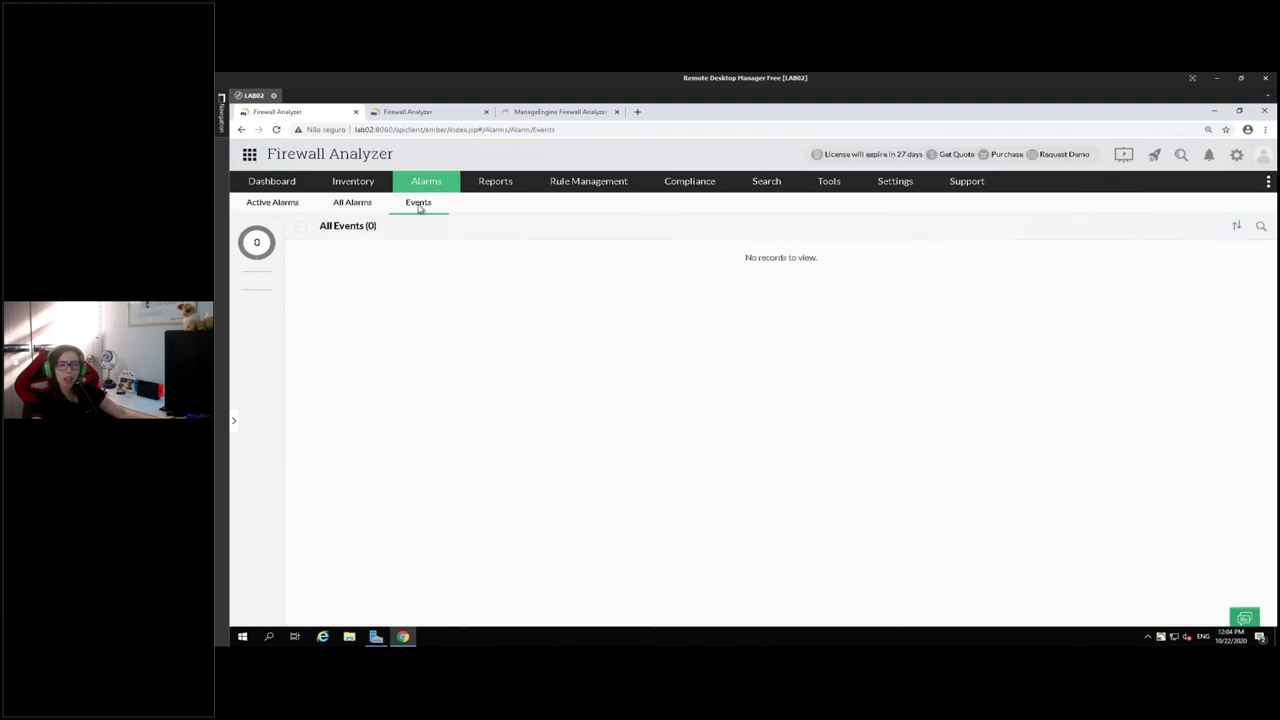
{"action": "left_click", "coordinate": [291, 204]}
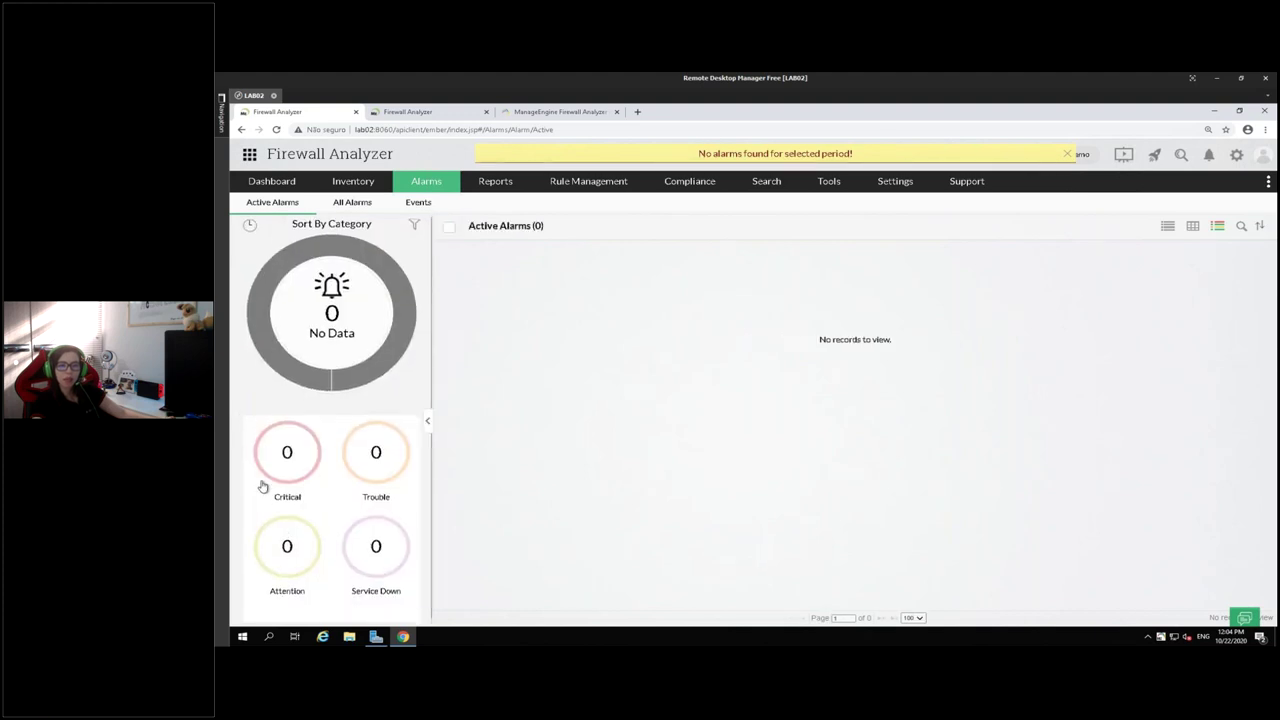
{"action": "left_click", "coordinate": [353, 204]}
{"action": "left_click", "coordinate": [416, 203]}
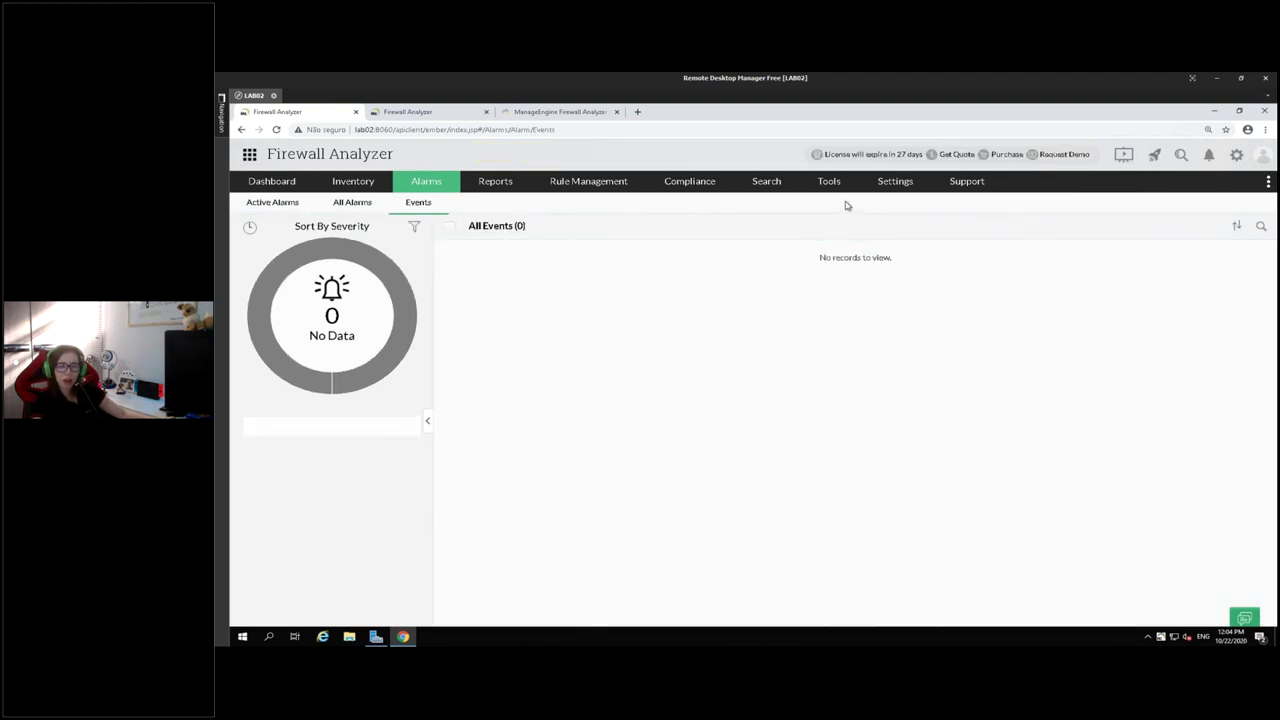
Open the Alarm Profiles settings and start adding a new profile, ready for its profile name.
{"action": "mouse_move", "coordinate": [830, 194]}
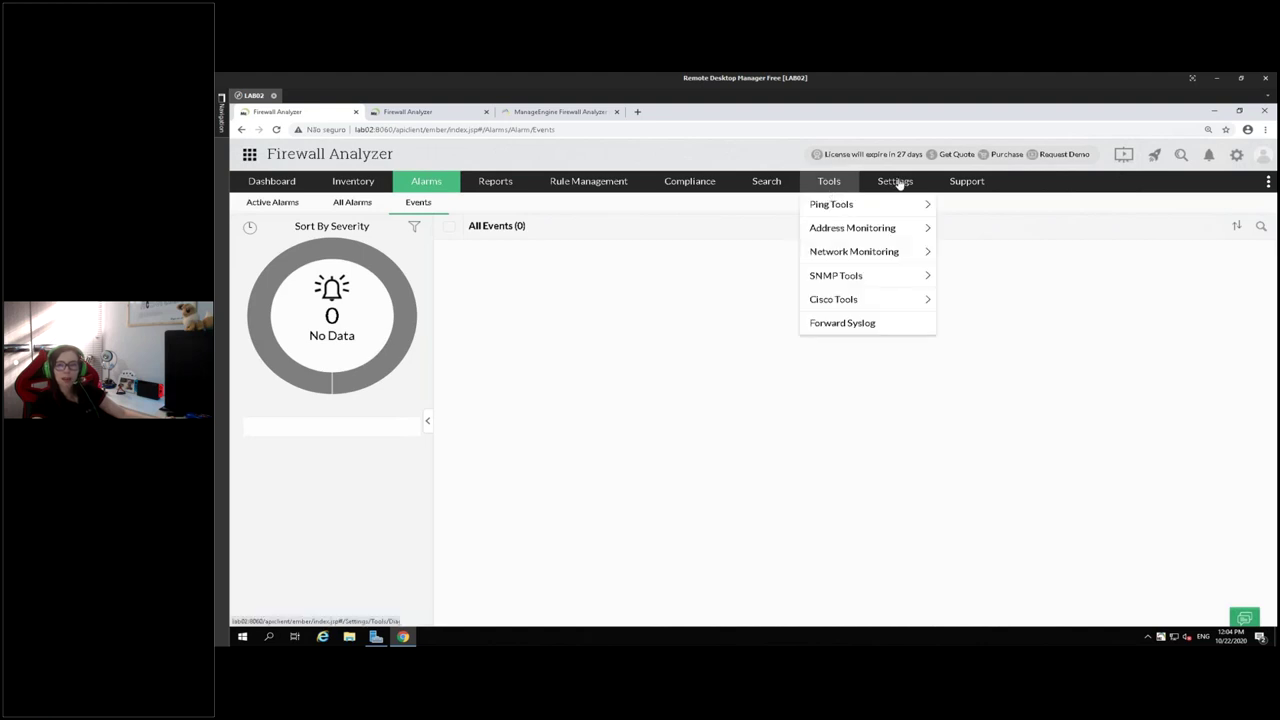
{"action": "mouse_move", "coordinate": [895, 185]}
{"action": "mouse_move", "coordinate": [896, 207]}
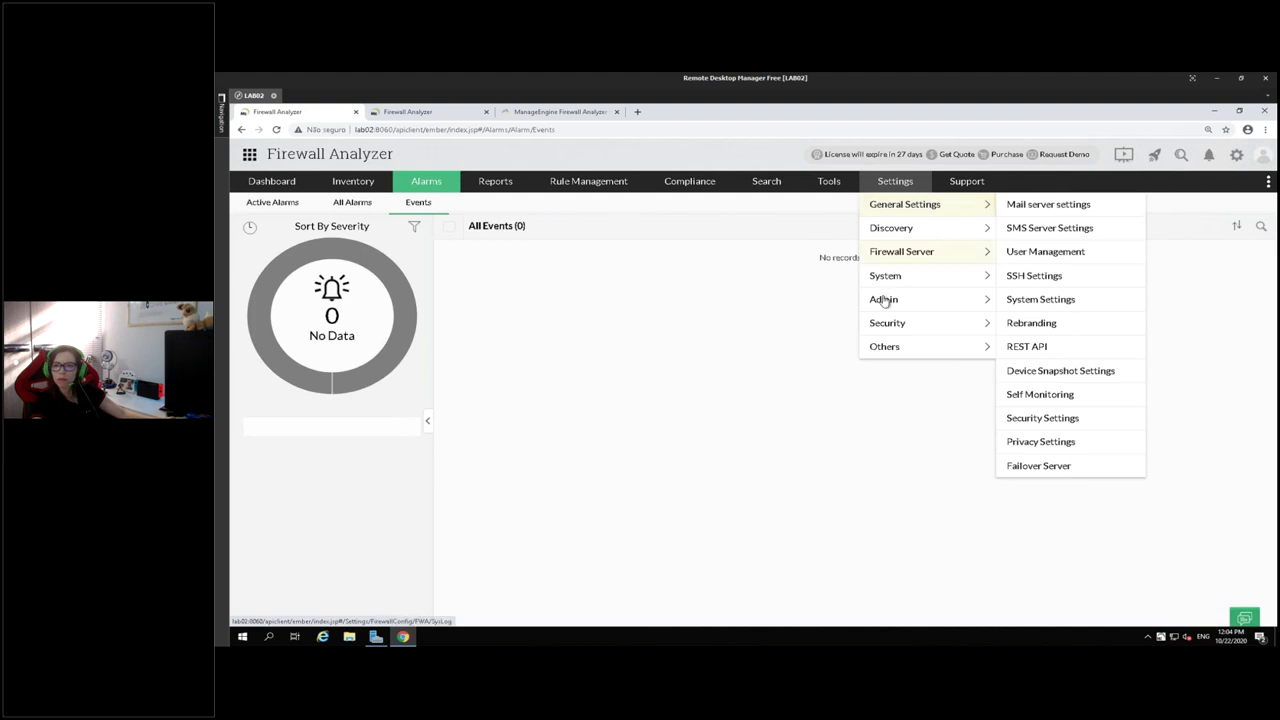
{"action": "mouse_move", "coordinate": [886, 322]}
{"action": "mouse_move", "coordinate": [890, 360]}
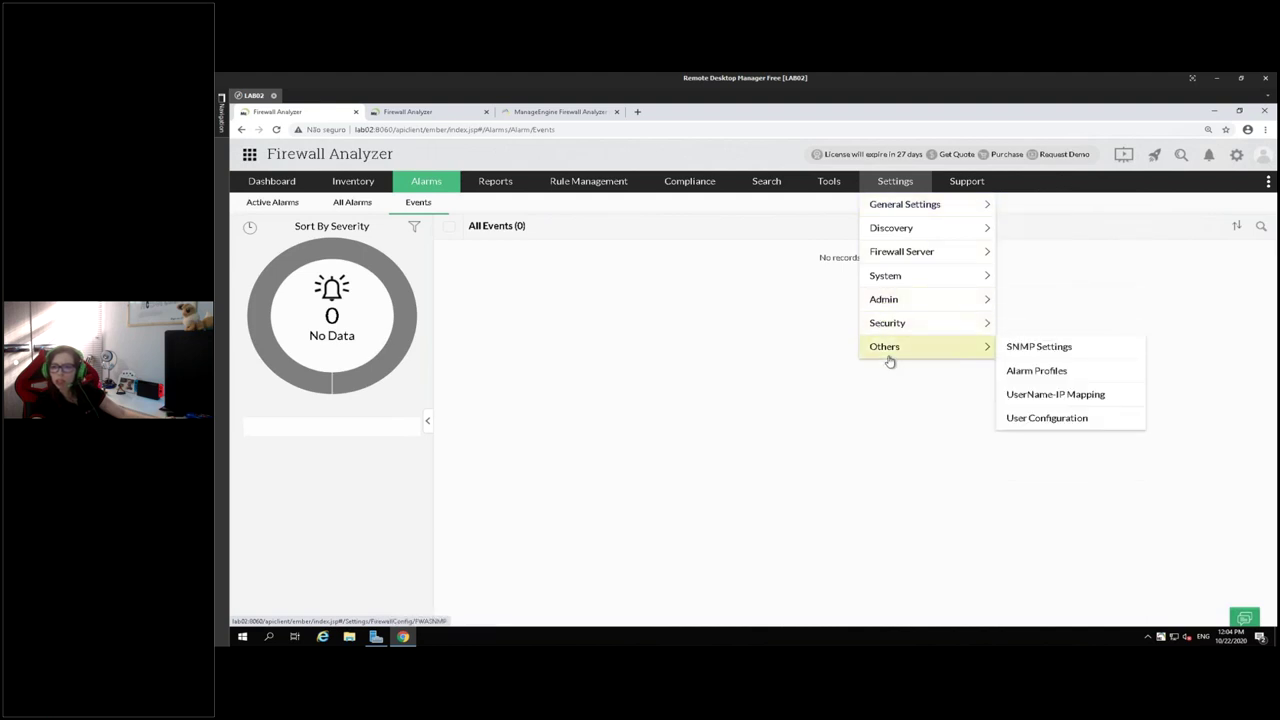
{"action": "left_click", "coordinate": [1034, 374]}
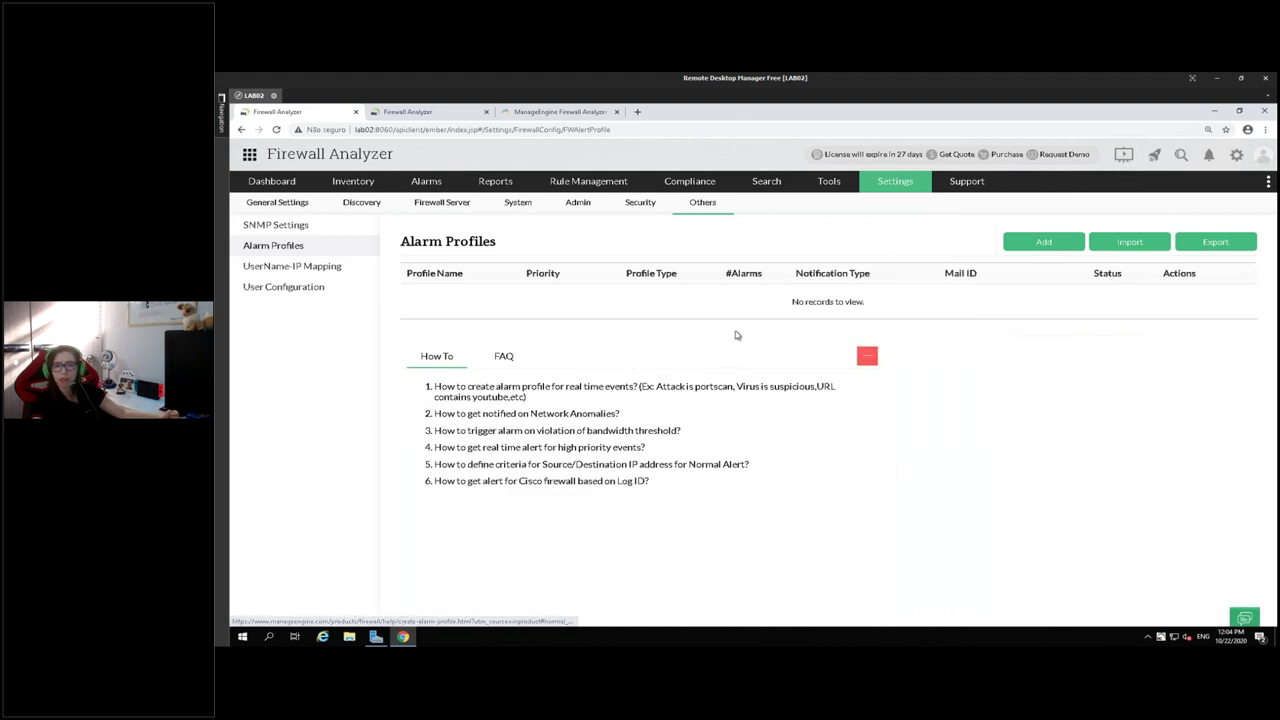
{"action": "left_click", "coordinate": [1038, 243]}
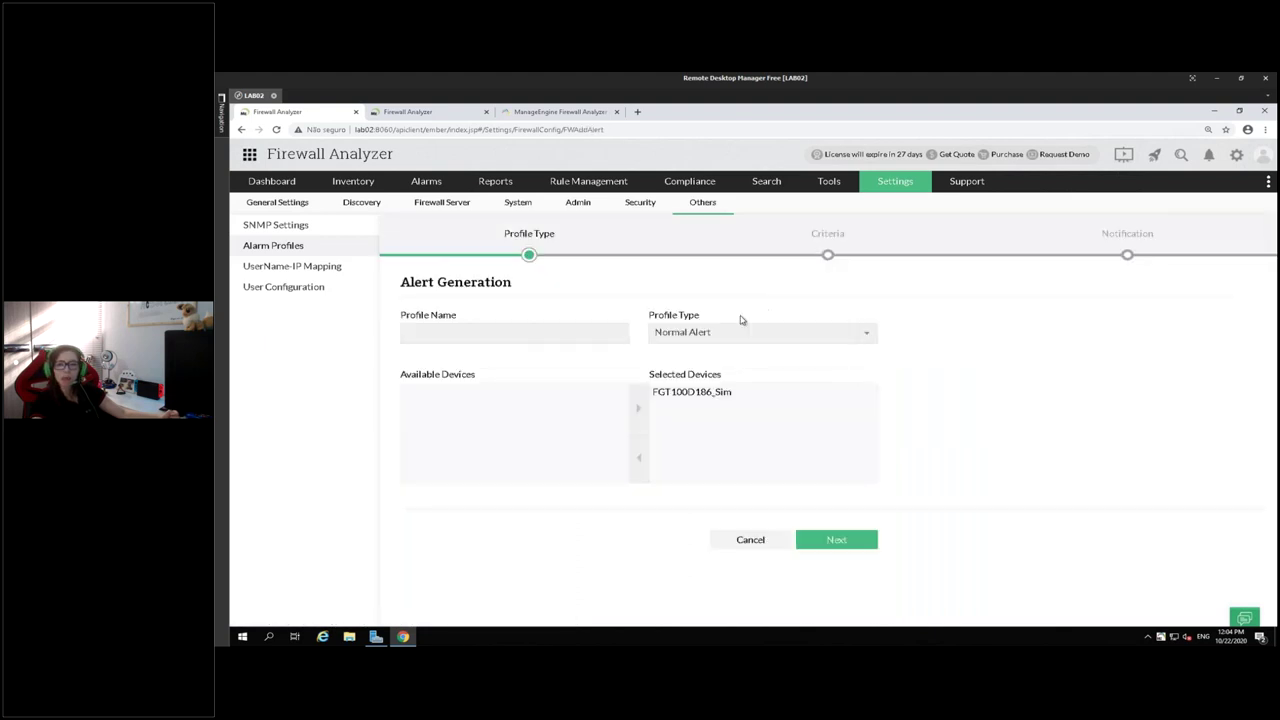
{"action": "left_click", "coordinate": [510, 332]}
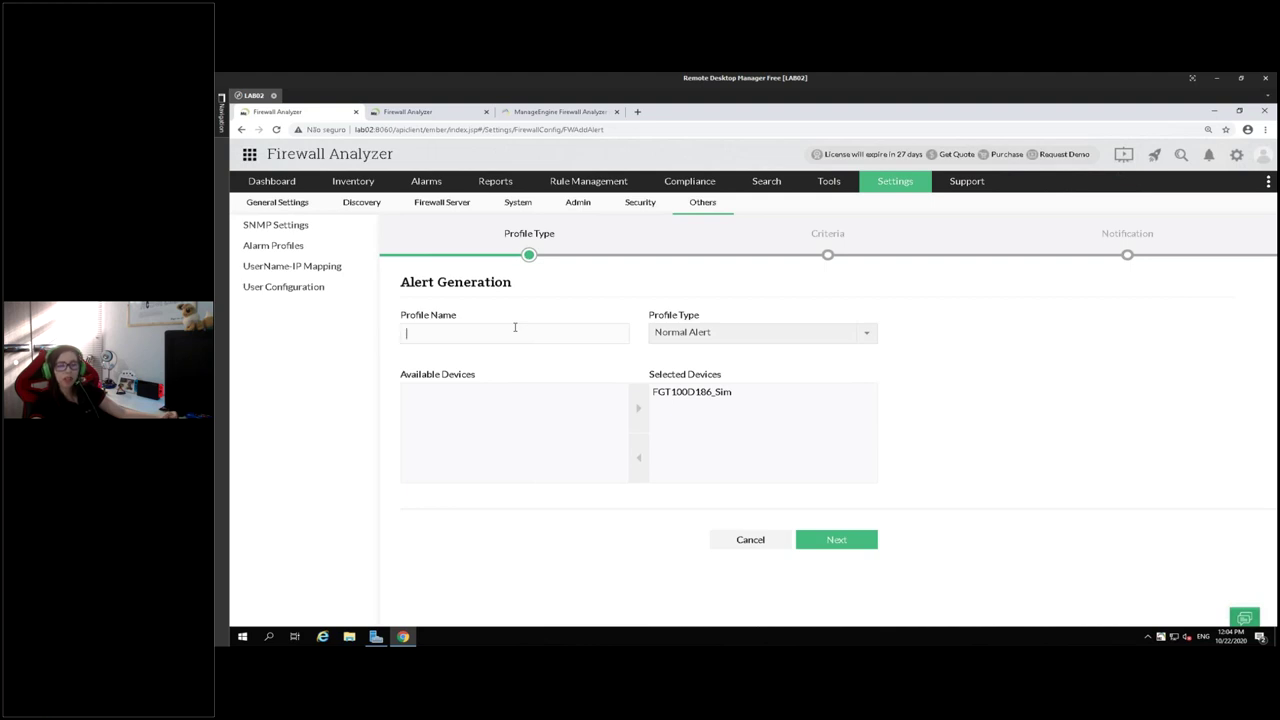
{"action": "type", "text": "Taina"}
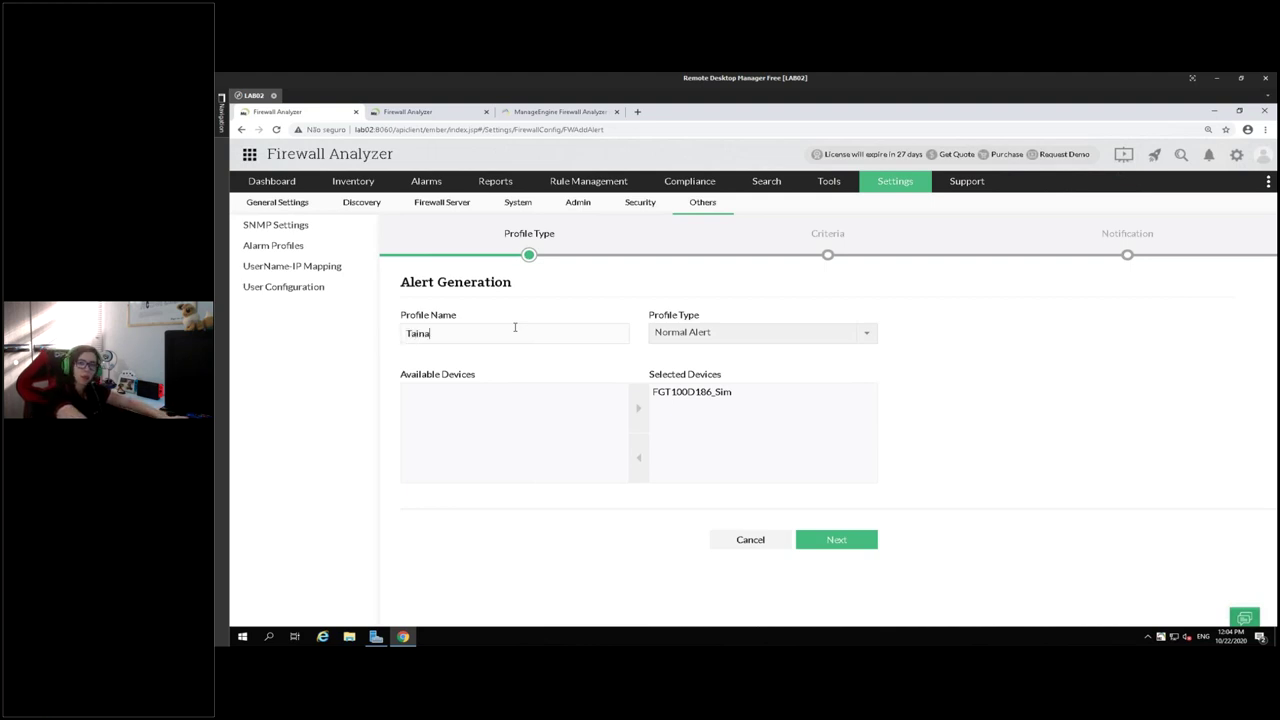
{"action": "key", "text": "BackSpace"}
{"action": "key", "text": "BackSpace"}
{"action": "key", "text": "BackSpace"}
{"action": "key", "text": "BackSpace"}
{"action": "key", "text": "BackSpace"}
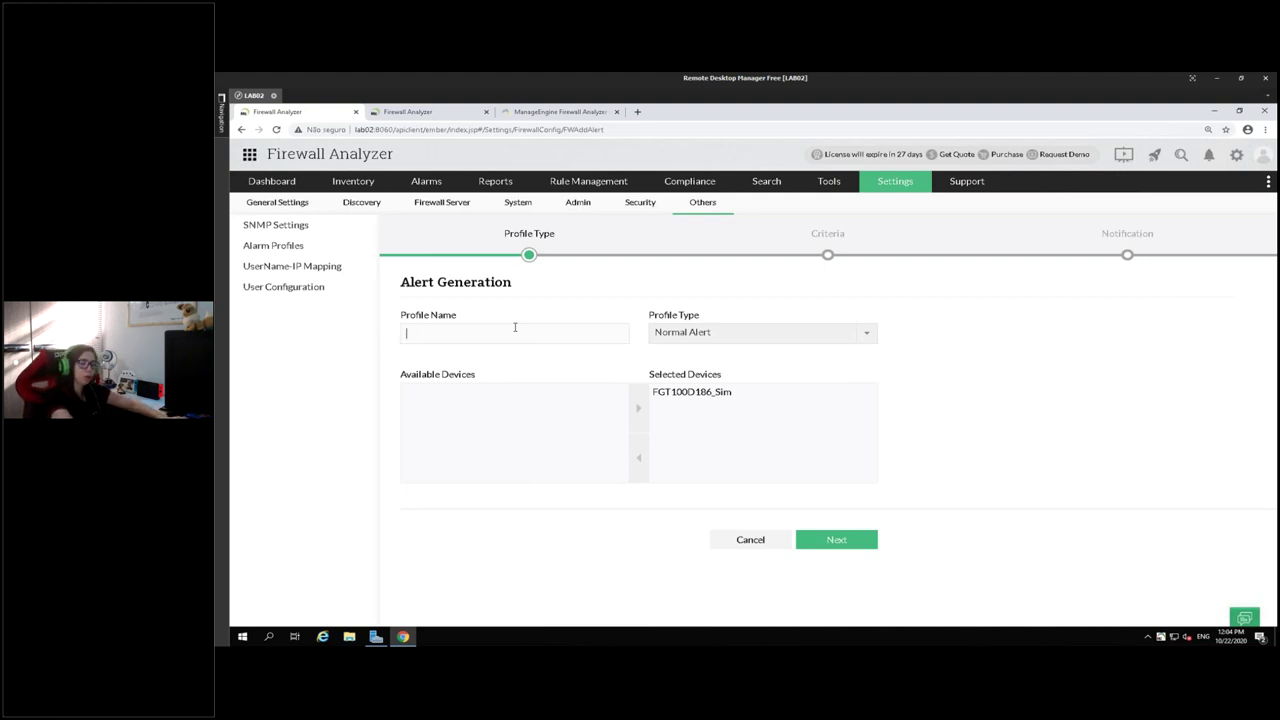
Name the alarm profile On Boarding with profile type Normal Alert, and continue to its criteria.
{"action": "type", "text": "On Boarding"}
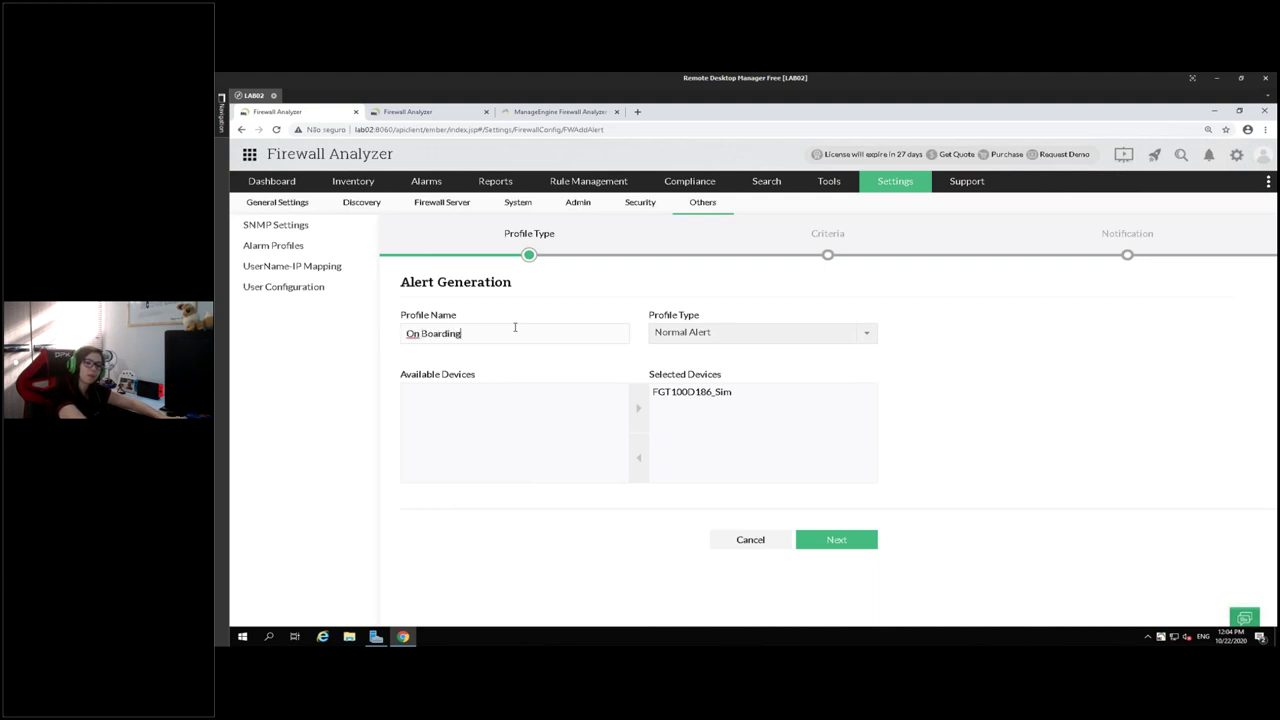
{"action": "left_click", "coordinate": [690, 332]}
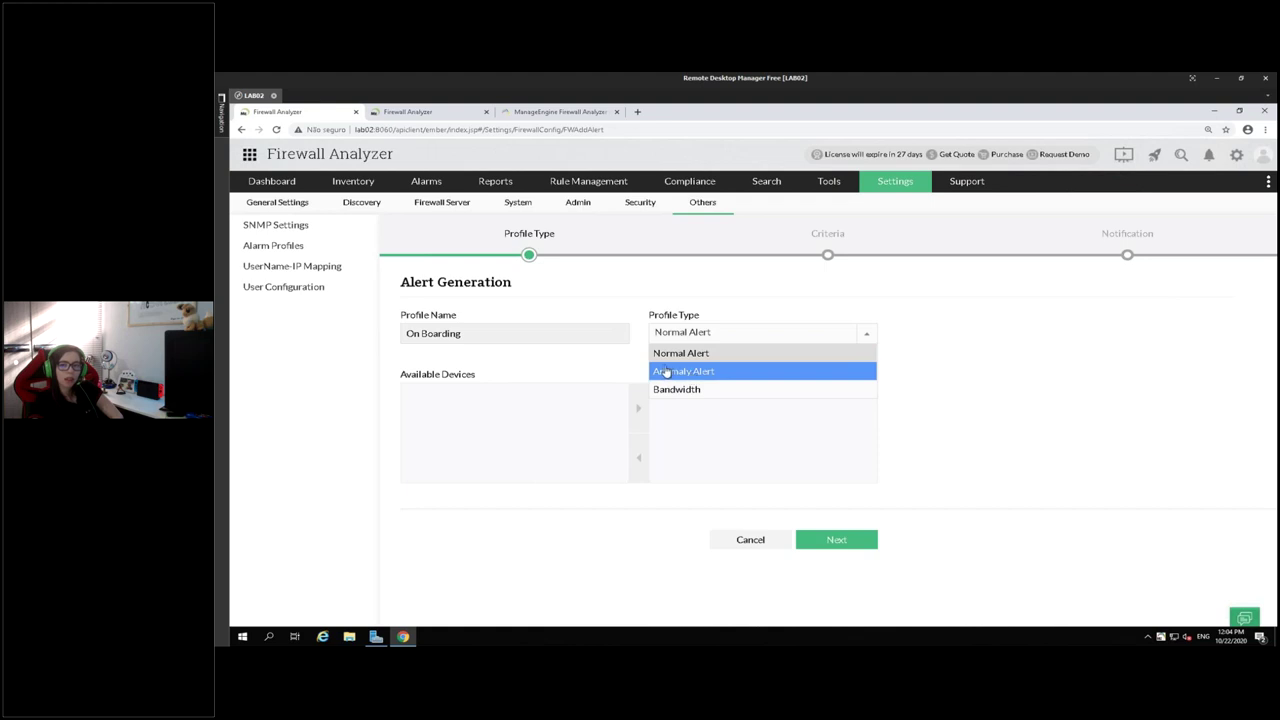
{"action": "left_click", "coordinate": [682, 360]}
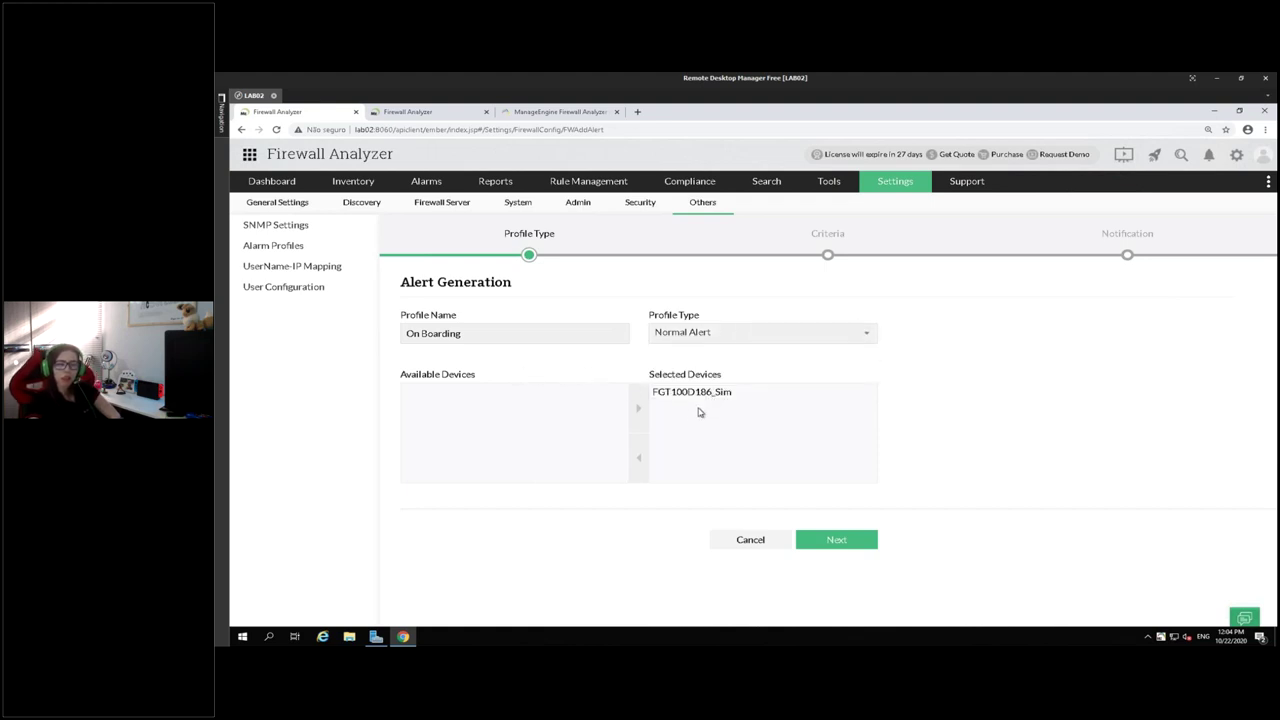
{"action": "left_click", "coordinate": [811, 540]}
Set the alarm profile's first criterion to User is, and enter the searched user's name as its value.
{"action": "scroll", "coordinate": [472, 387], "scroll_direction": "down", "scroll_amount": 1}
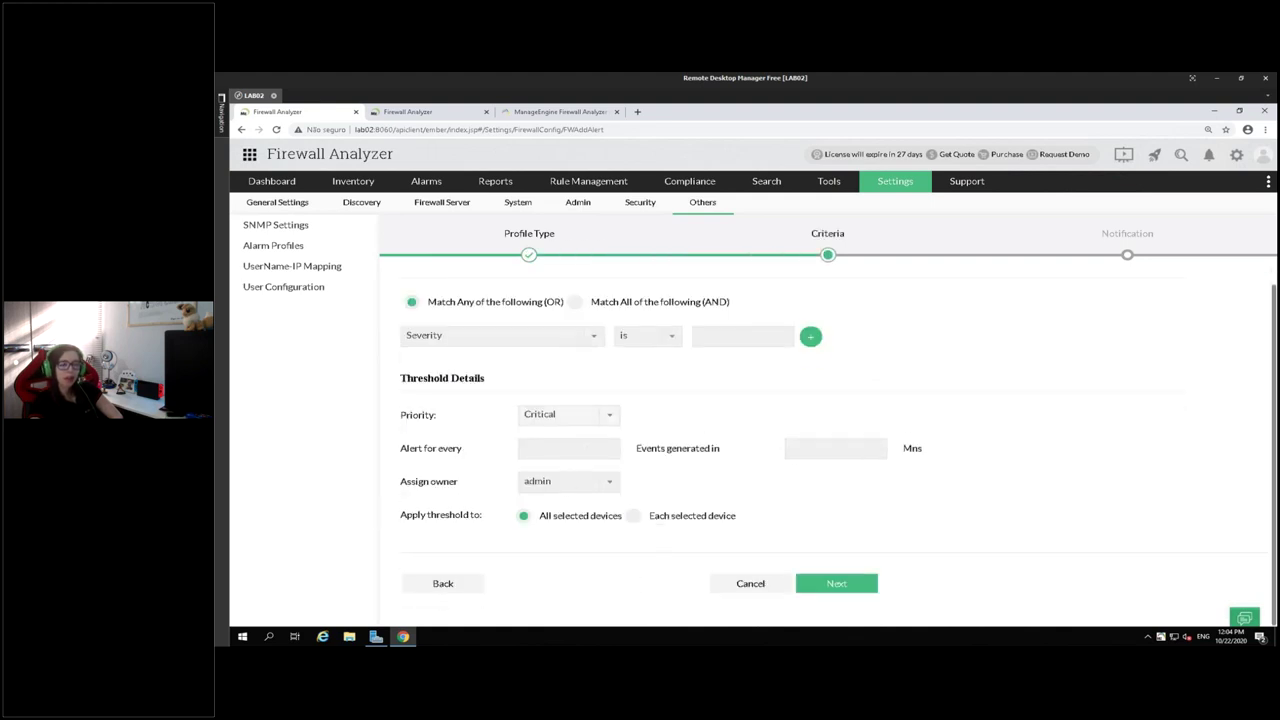
{"action": "left_click", "coordinate": [460, 345]}
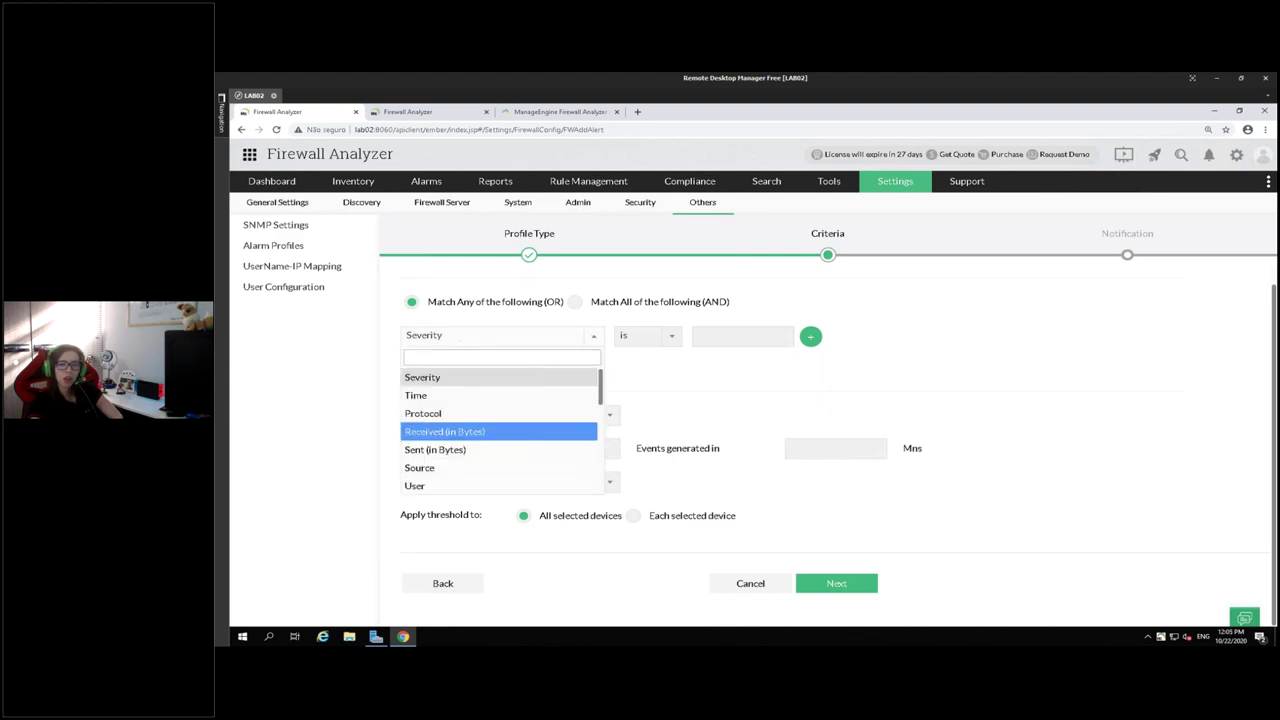
{"action": "mouse_move", "coordinate": [602, 399]}
{"action": "left_mouse_down"}
{"action": "mouse_move", "coordinate": [602, 444]}
{"action": "mouse_move", "coordinate": [600, 422]}
{"action": "left_mouse_up"}
{"action": "left_click", "coordinate": [458, 421]}
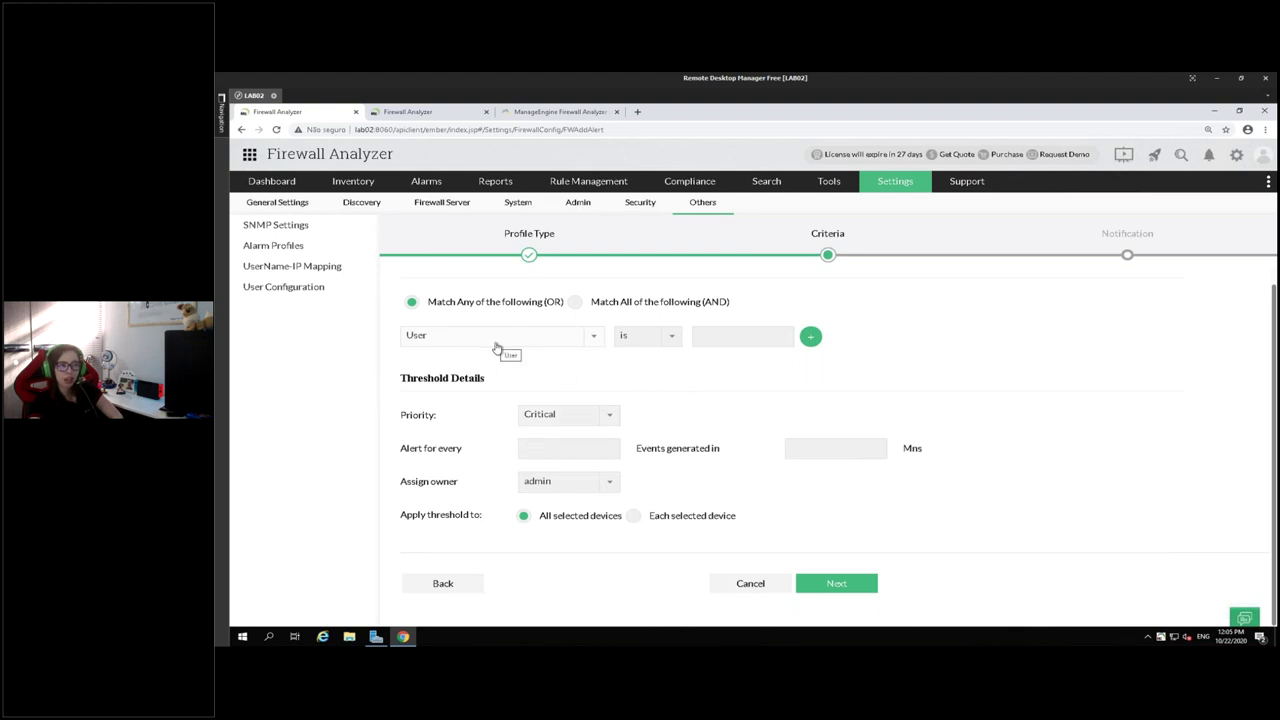
{"action": "left_click", "coordinate": [702, 336]}
{"action": "type", "text": "John"}
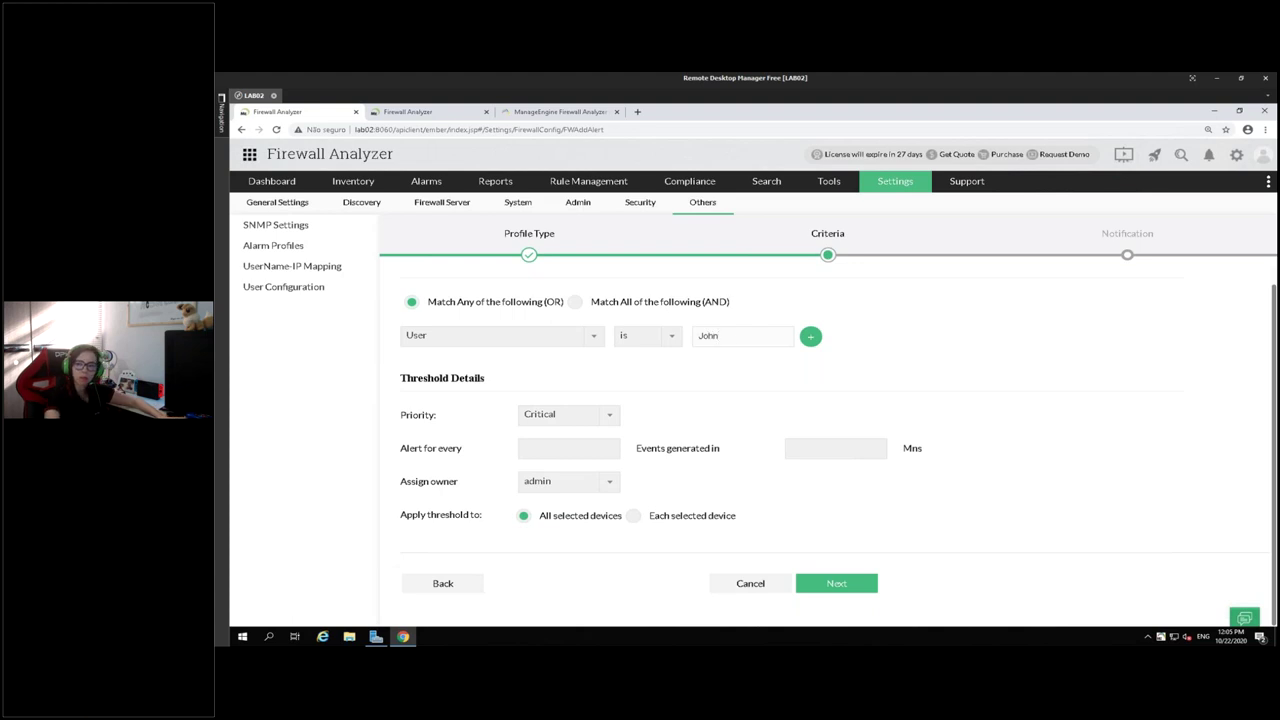
Add a second criterion to the alarm profile with the field Application and the operator is.
{"action": "left_click", "coordinate": [810, 337]}
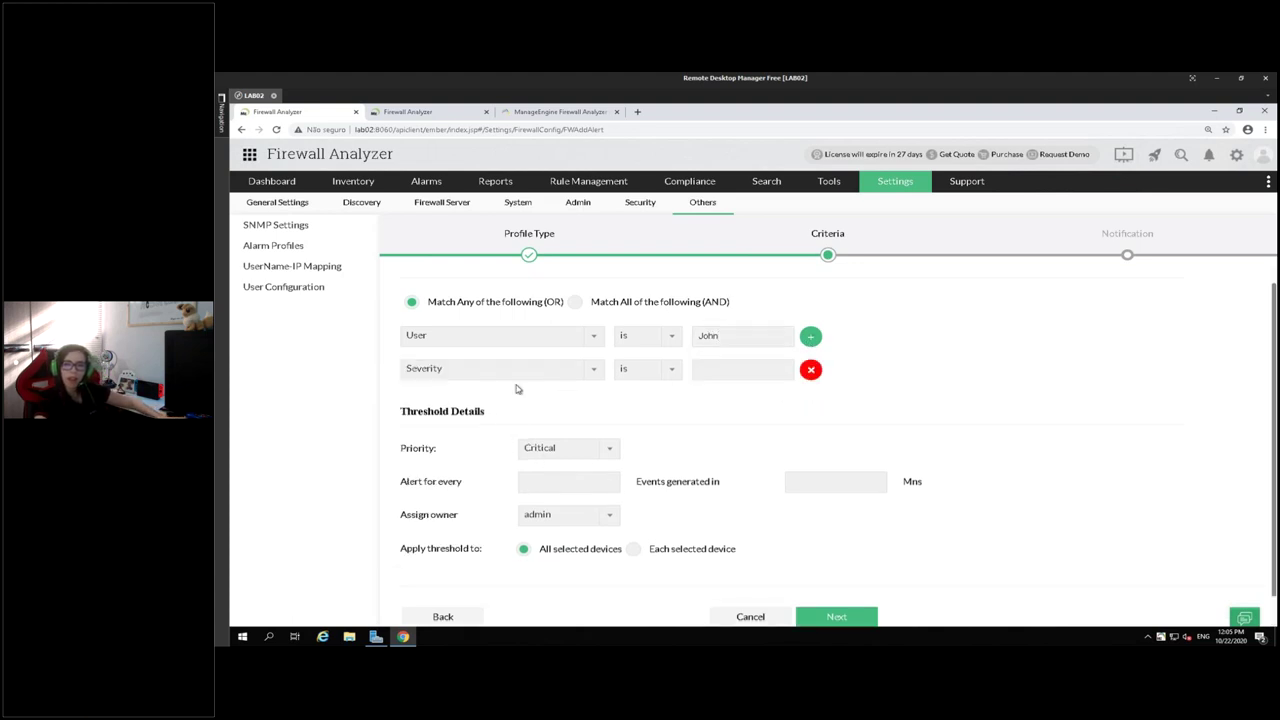
{"action": "left_click", "coordinate": [522, 370]}
{"action": "left_click_drag", "start_coordinate": [602, 434], "coordinate": [568, 528]}
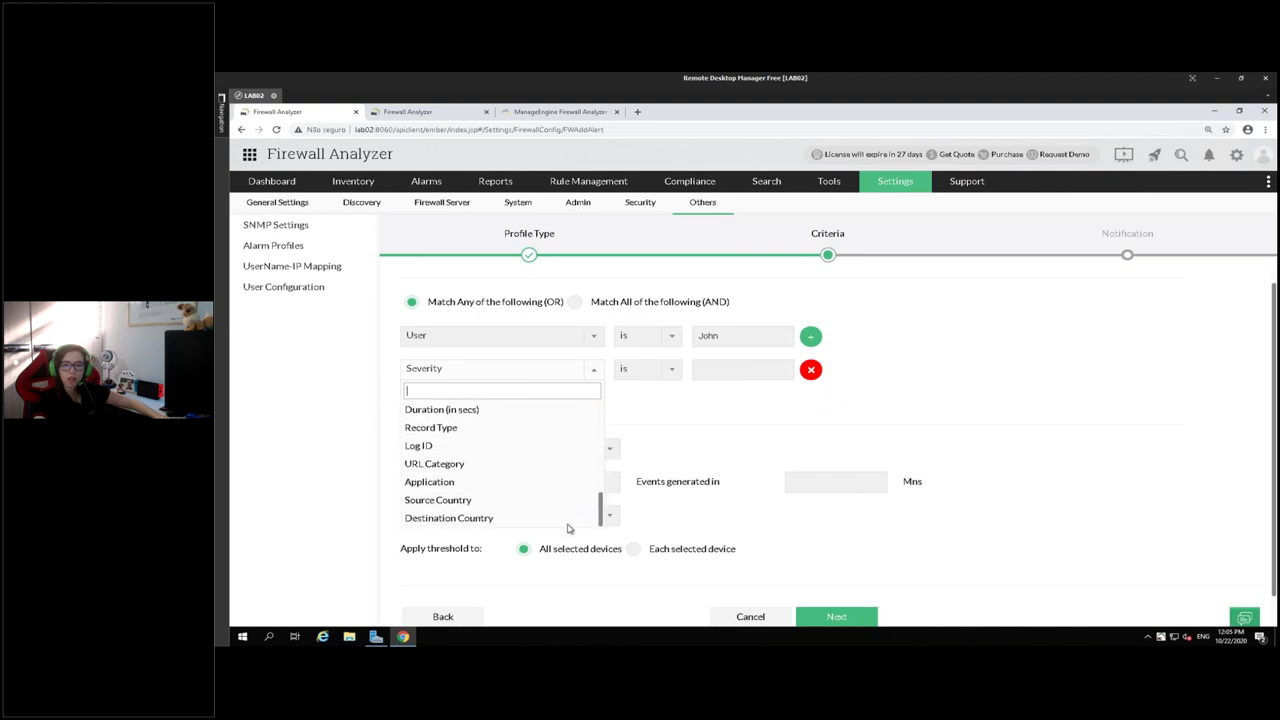
{"action": "left_click", "coordinate": [449, 484]}
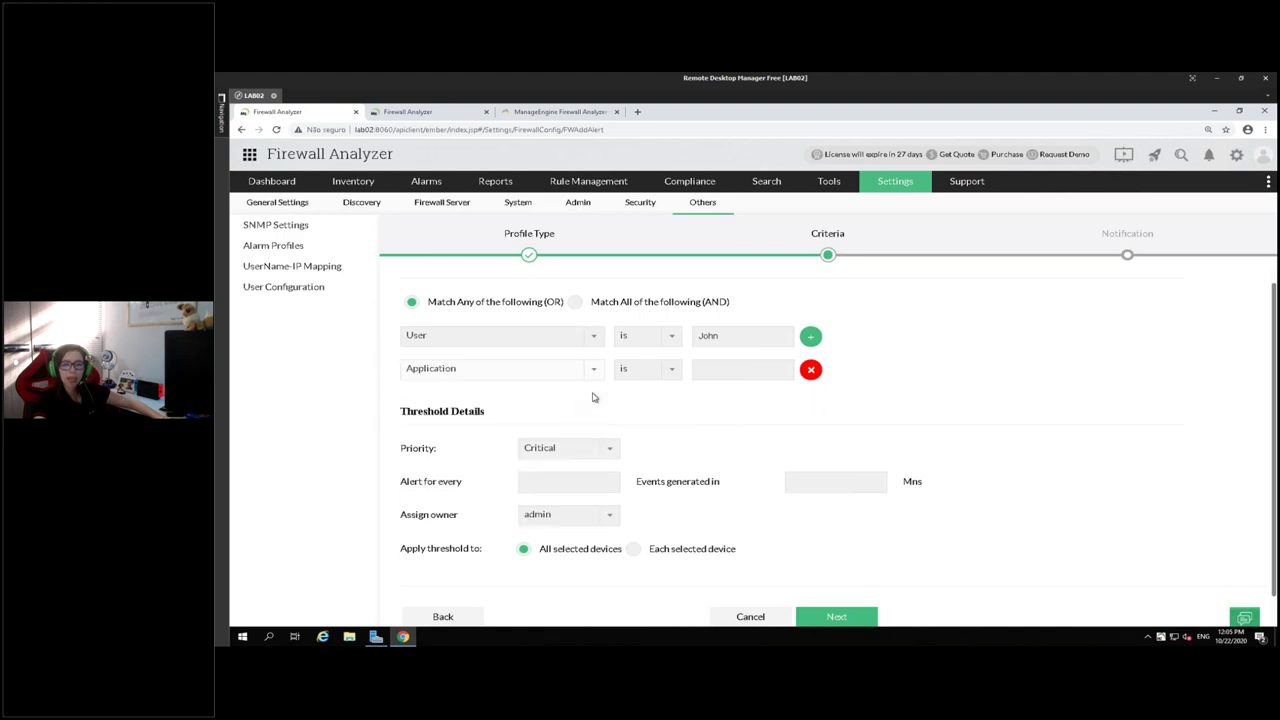
{"action": "left_click", "coordinate": [648, 368]}
{"action": "left_click", "coordinate": [706, 369]}
{"action": "type", "text": "E"}
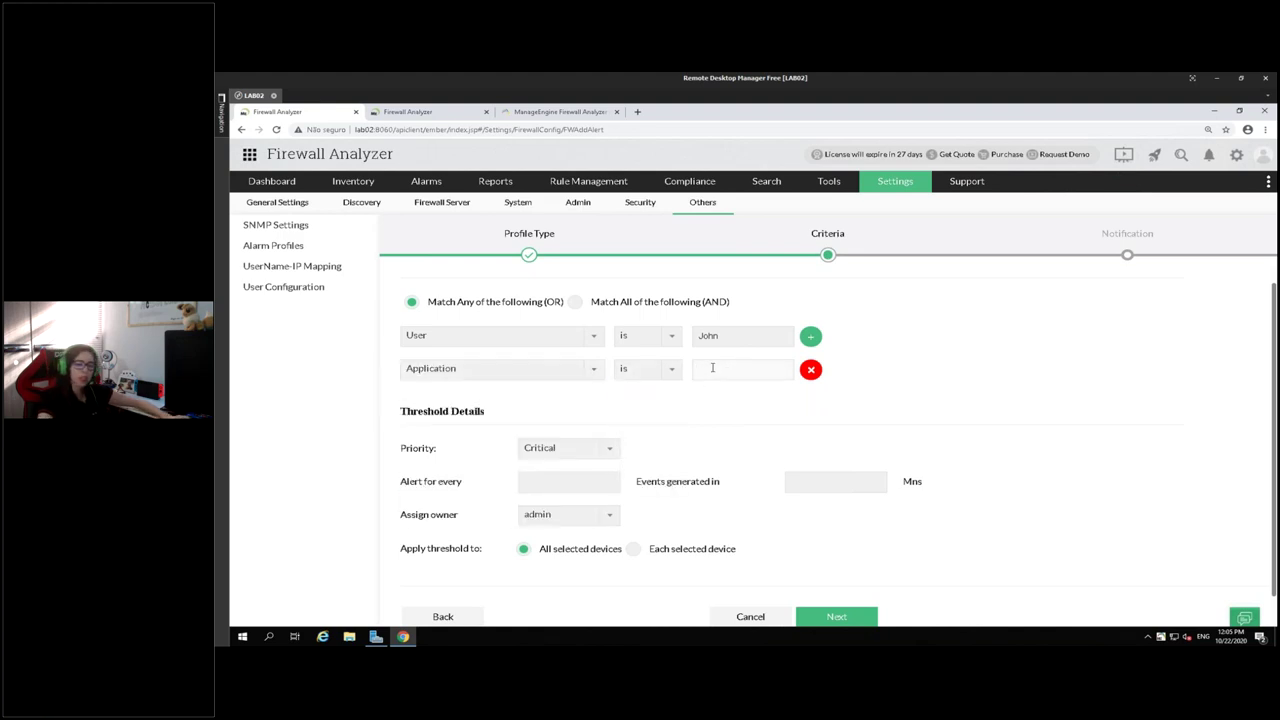
{"action": "type", "text": "PIC GAmes"}
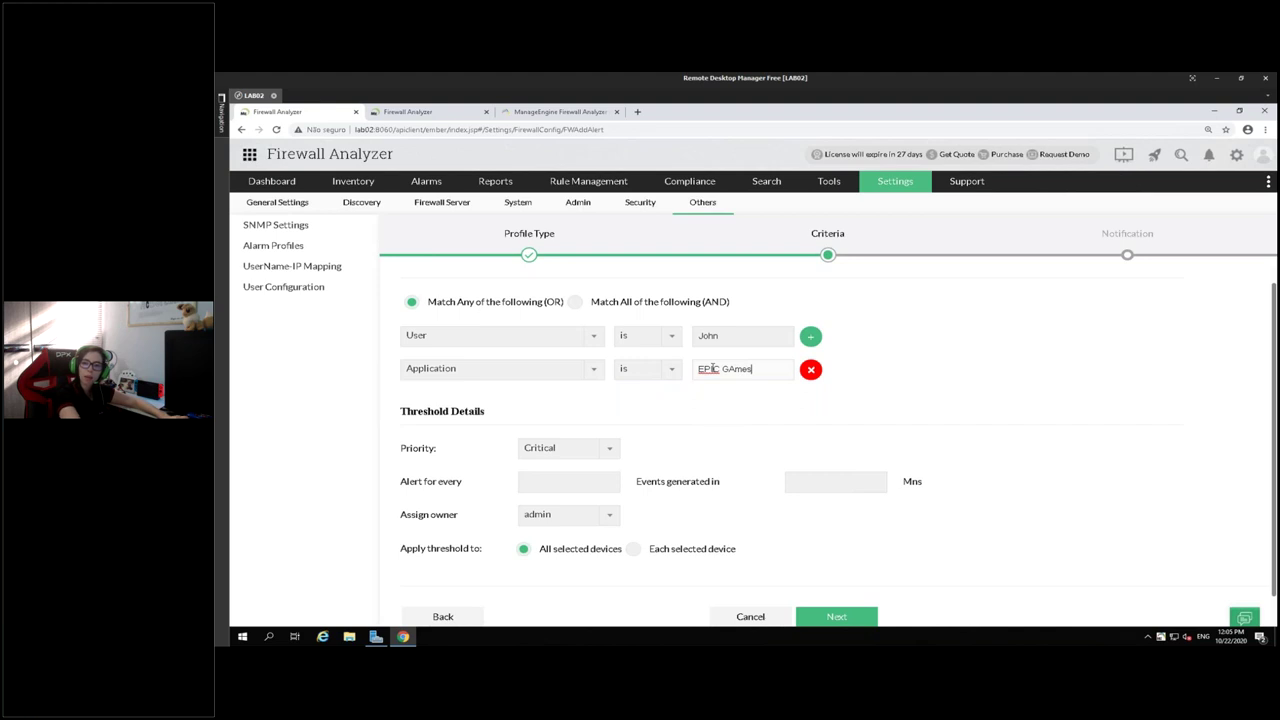
{"action": "key", "text": "BackSpace"}
{"action": "key", "text": "BackSpace"}
{"action": "key", "text": "BackSpace"}
{"action": "key", "text": "BackSpace"}
{"action": "key", "text": "BackSpace"}
{"action": "key", "text": "BackSpace"}
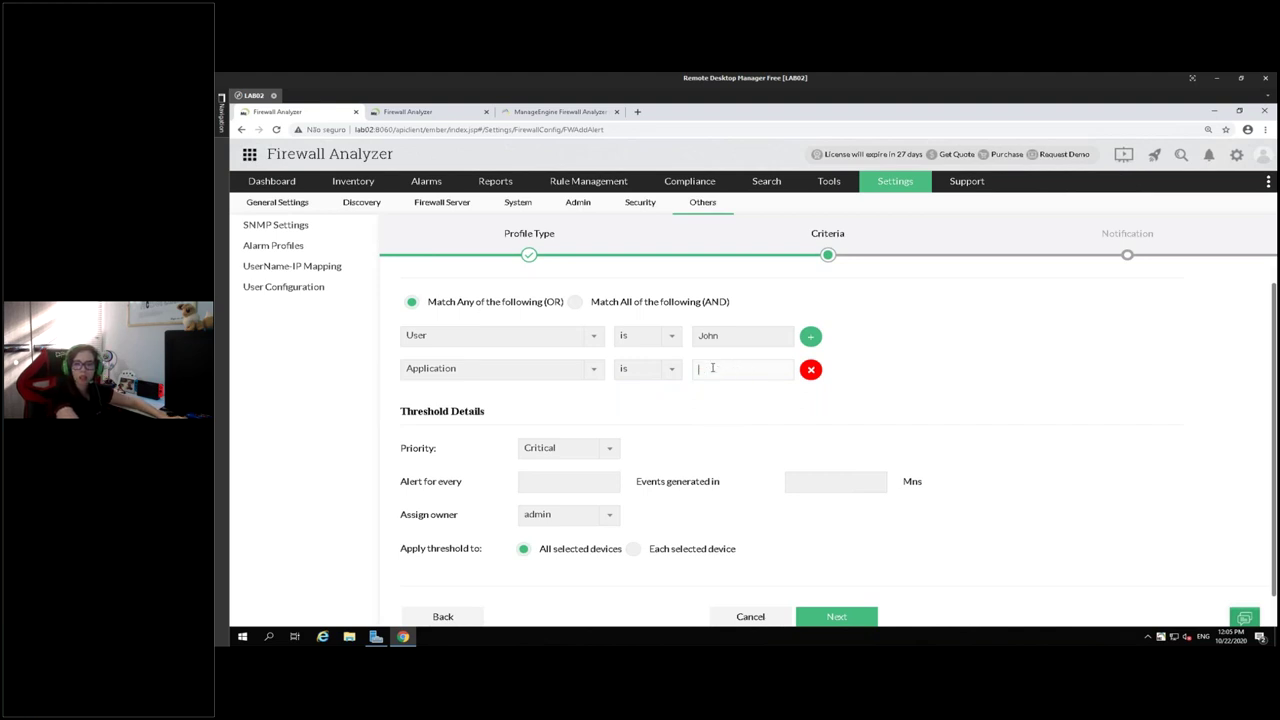
Enter Epic Games as the Application criterion's value and choose Critical as the threshold priority.
{"action": "type", "text": "Epic Games"}
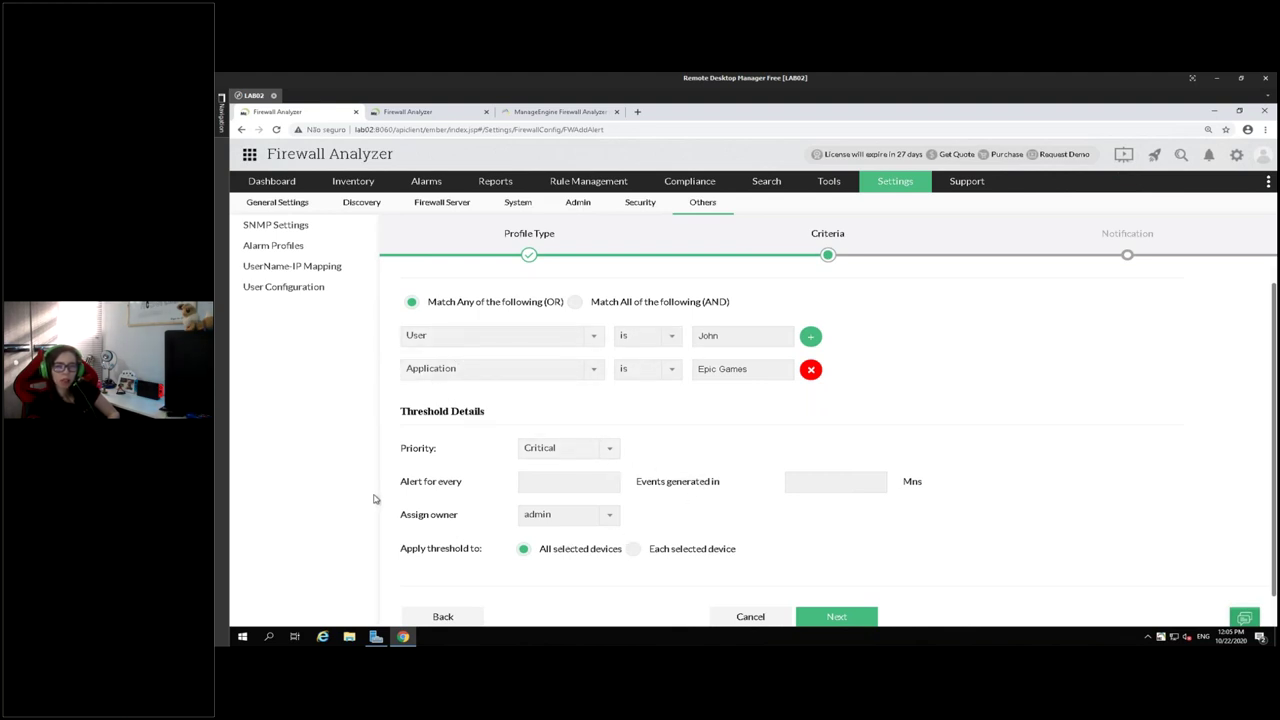
{"action": "left_click_drag", "start_coordinate": [399, 412], "coordinate": [465, 411]}
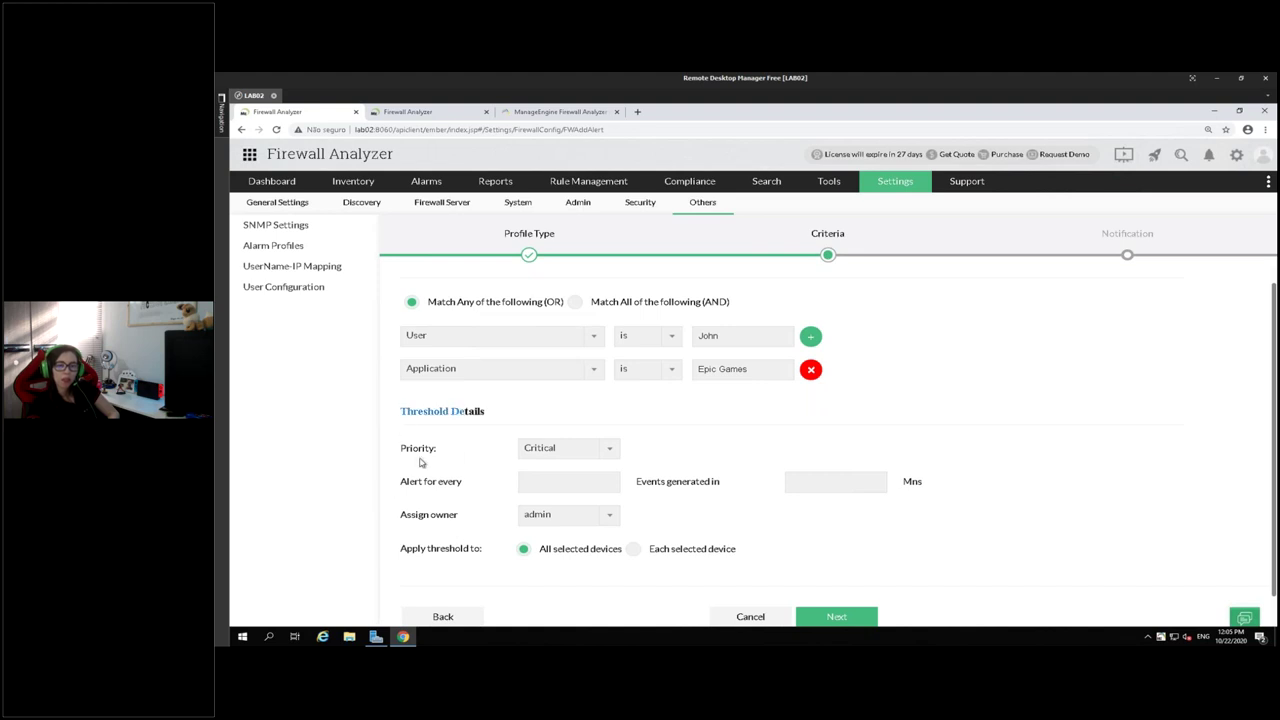
{"action": "left_click", "coordinate": [450, 462]}
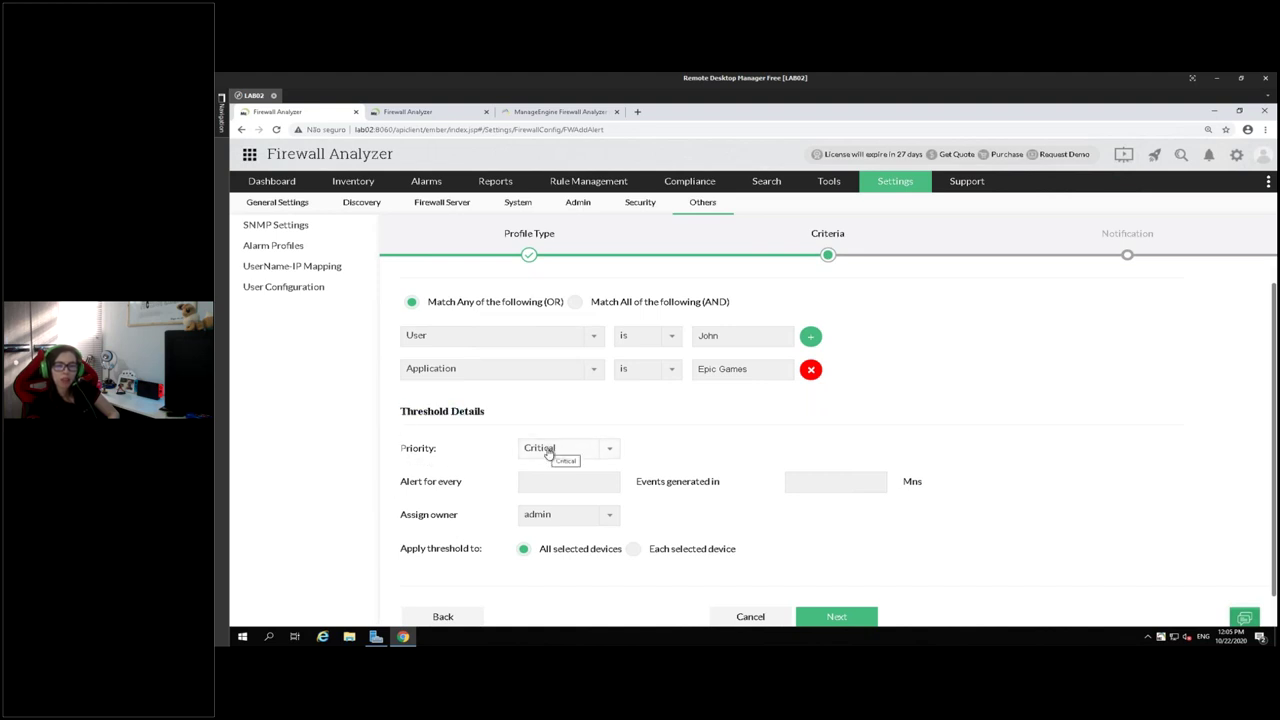
{"action": "left_click", "coordinate": [548, 452]}
{"action": "left_click", "coordinate": [530, 487]}
{"action": "left_click", "coordinate": [549, 452]}
{"action": "left_click", "coordinate": [538, 468]}
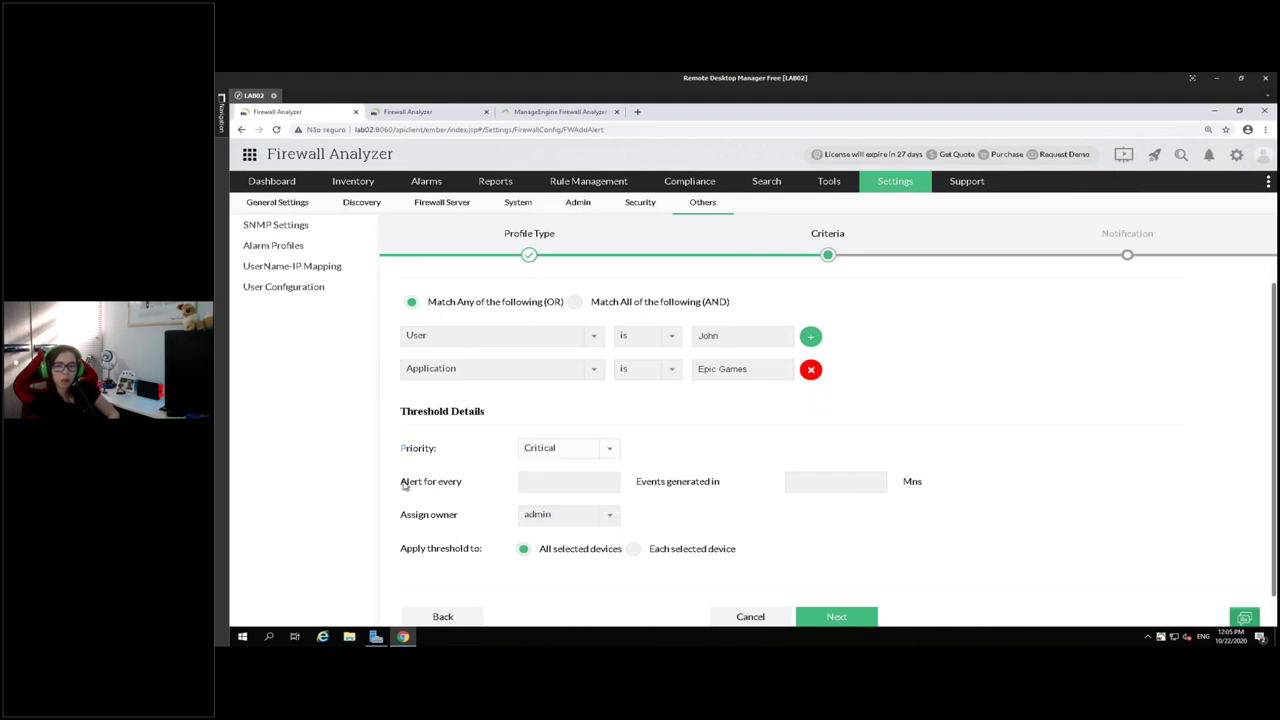
Set the alarm threshold to alert for every 5 events generated in 2 minutes.
{"action": "left_click", "coordinate": [545, 482]}
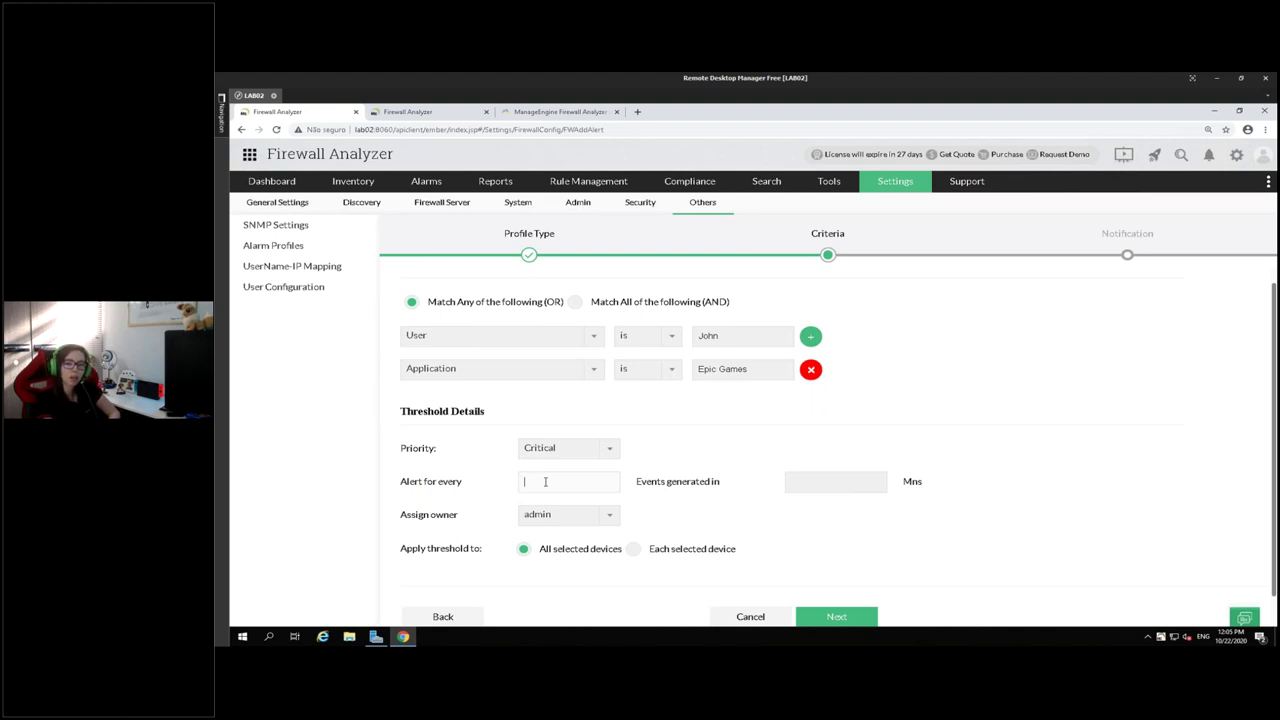
{"action": "type", "text": "5"}
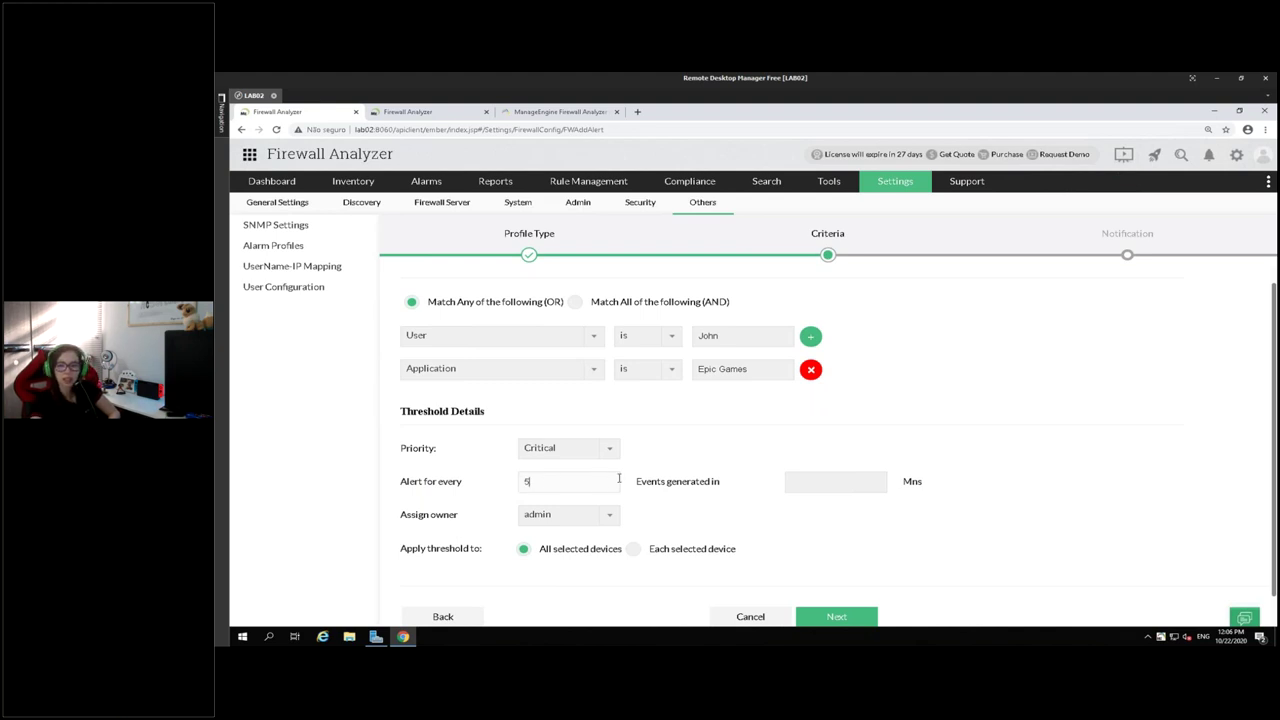
{"action": "left_click", "coordinate": [827, 481]}
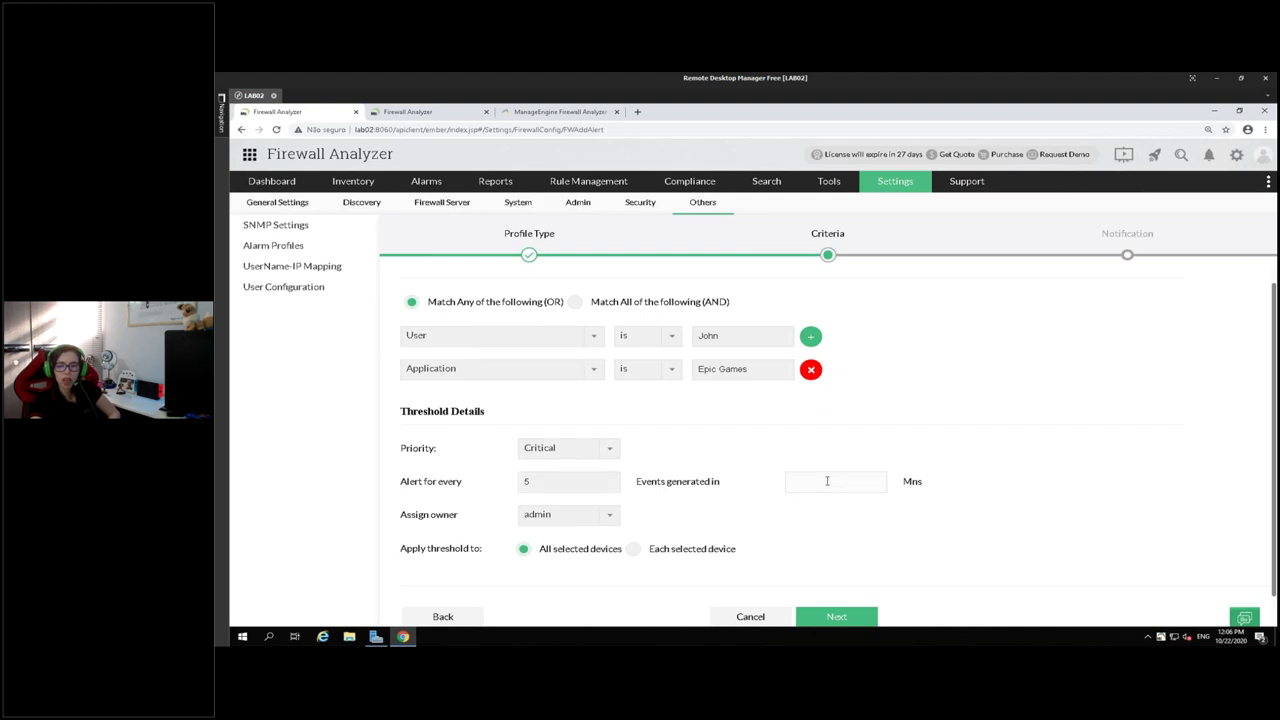
{"action": "type", "text": "2"}
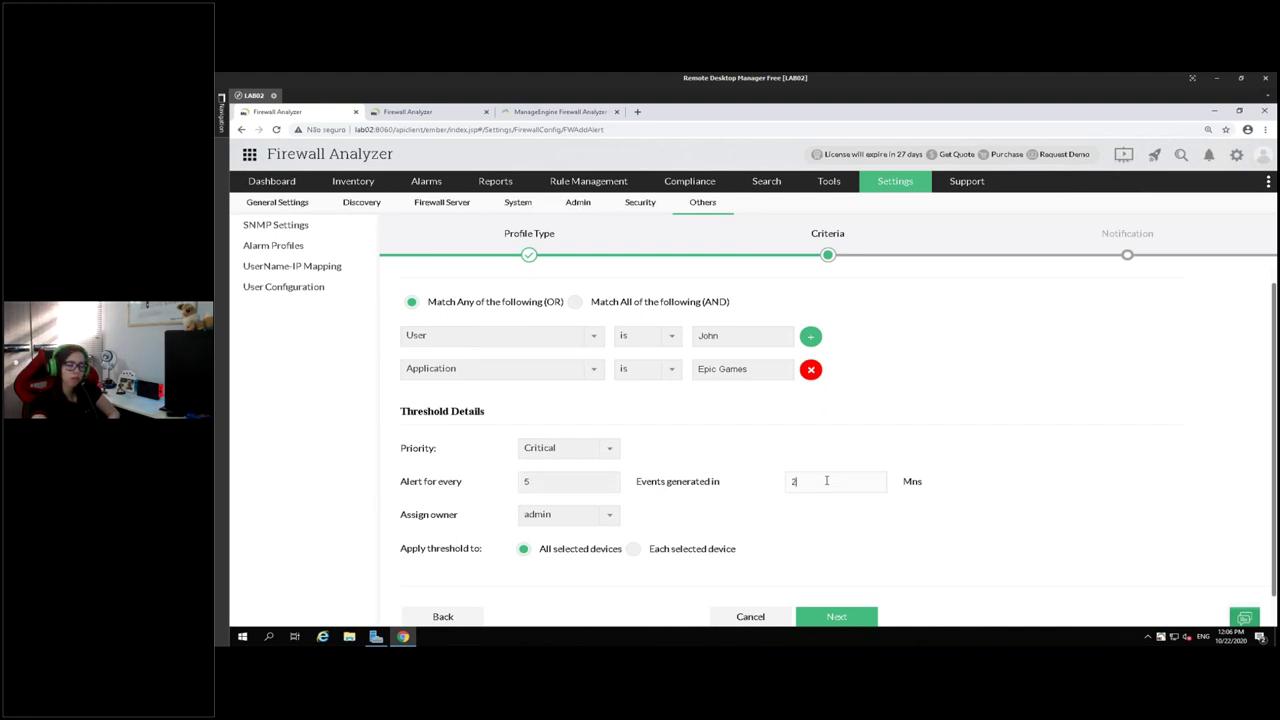
{"action": "left_click", "coordinate": [731, 430]}
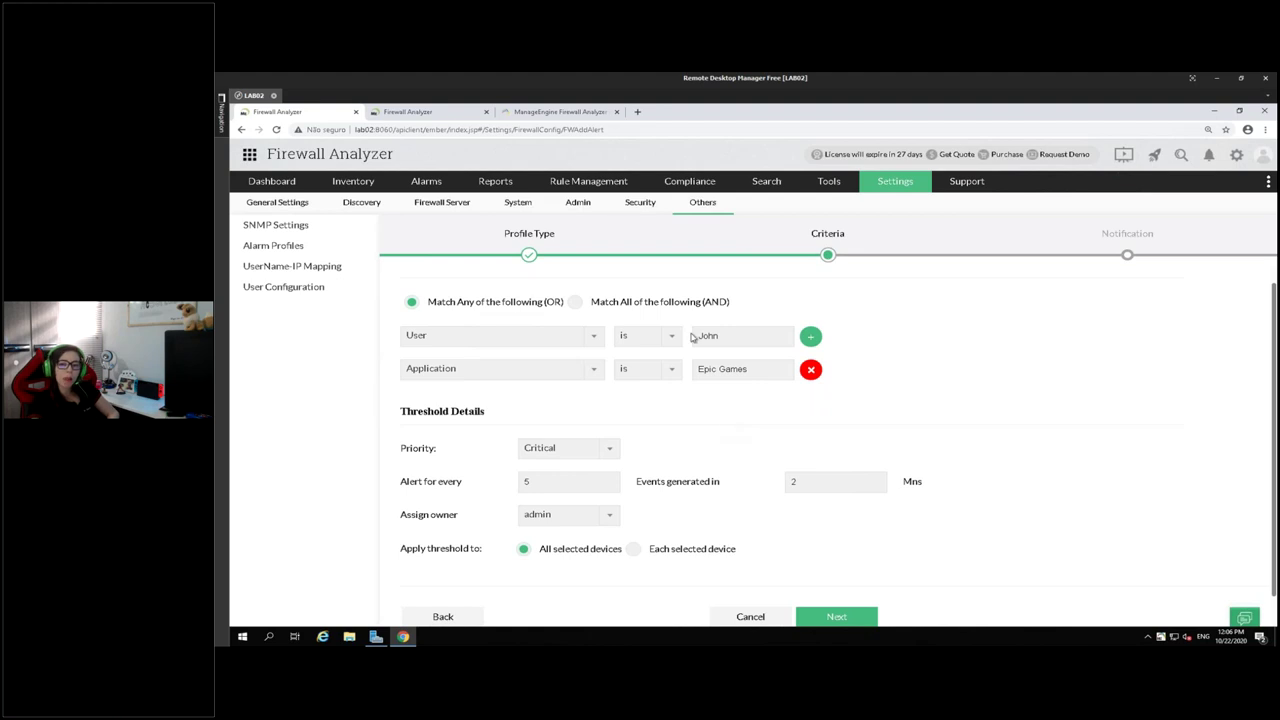
Continue to the notification options, with admin as the assigned owner and the threshold applied to all selected devices.
{"action": "scroll", "coordinate": [428, 422], "scroll_direction": "down", "scroll_amount": 1}
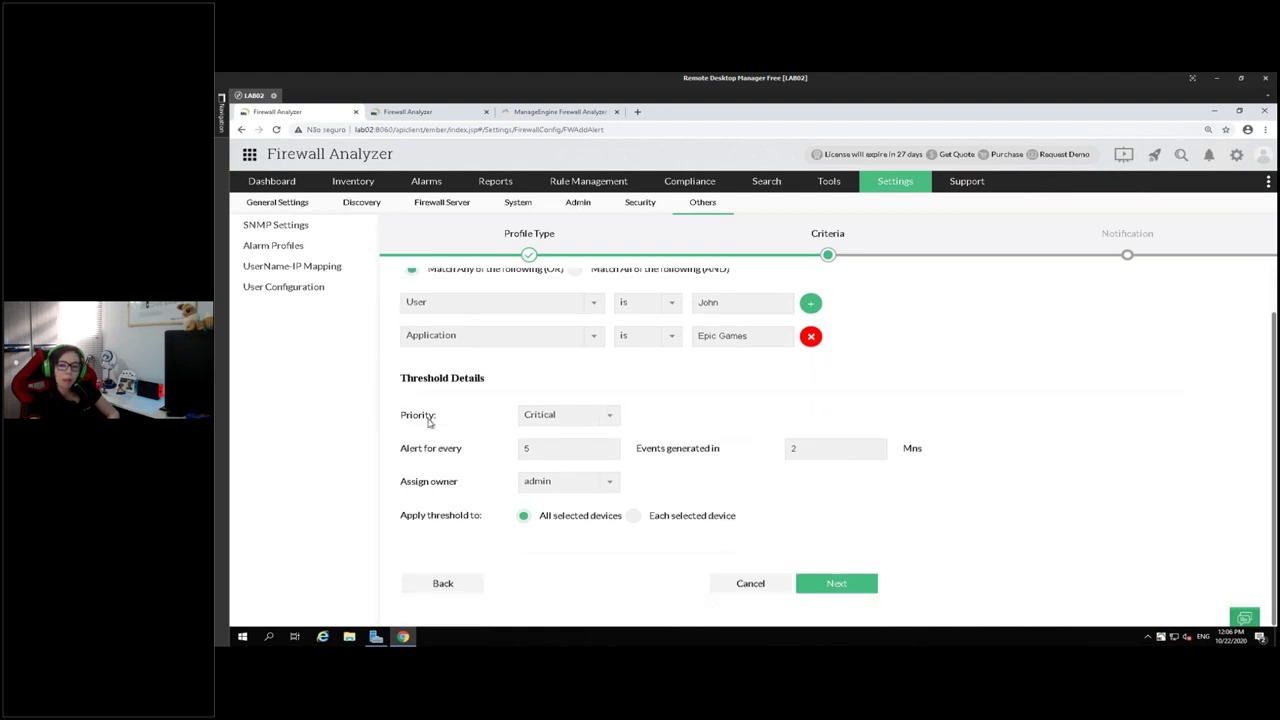
{"action": "left_click_drag", "start_coordinate": [424, 452], "coordinate": [512, 458]}
{"action": "left_click", "coordinate": [535, 449]}
{"action": "left_click", "coordinate": [816, 447]}
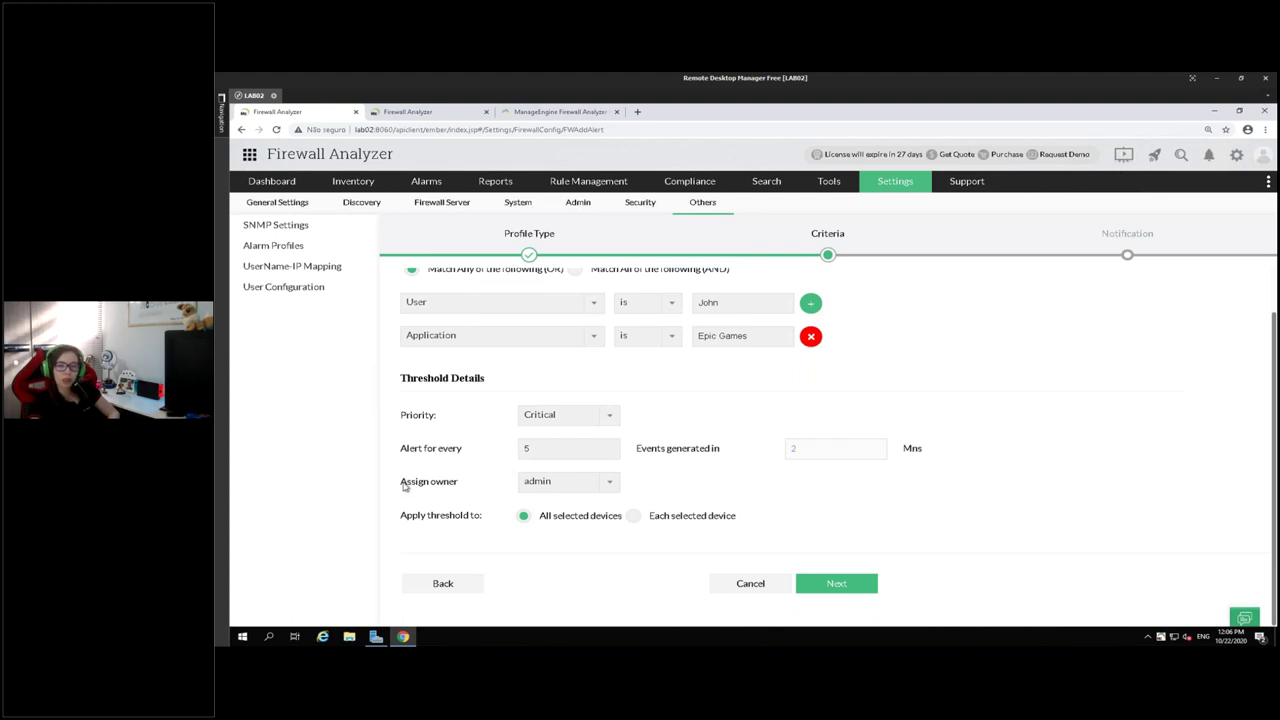
{"action": "left_click", "coordinate": [472, 488]}
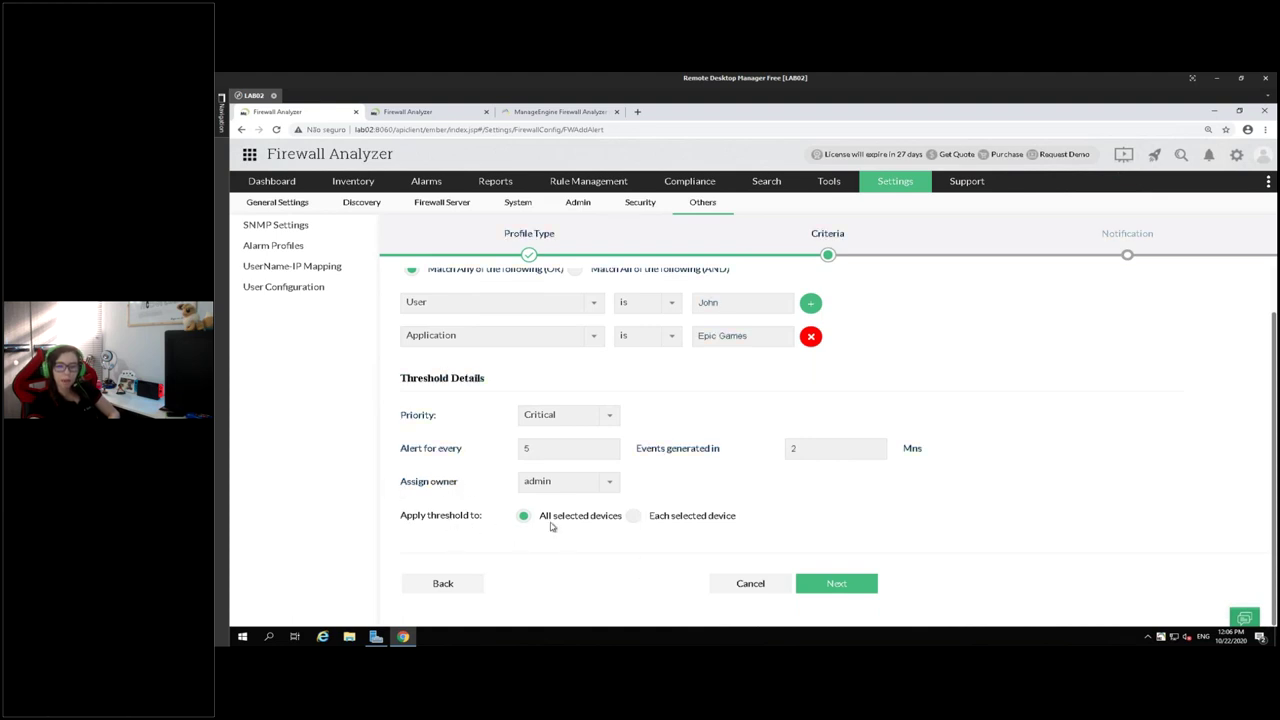
{"action": "left_click", "coordinate": [833, 584]}
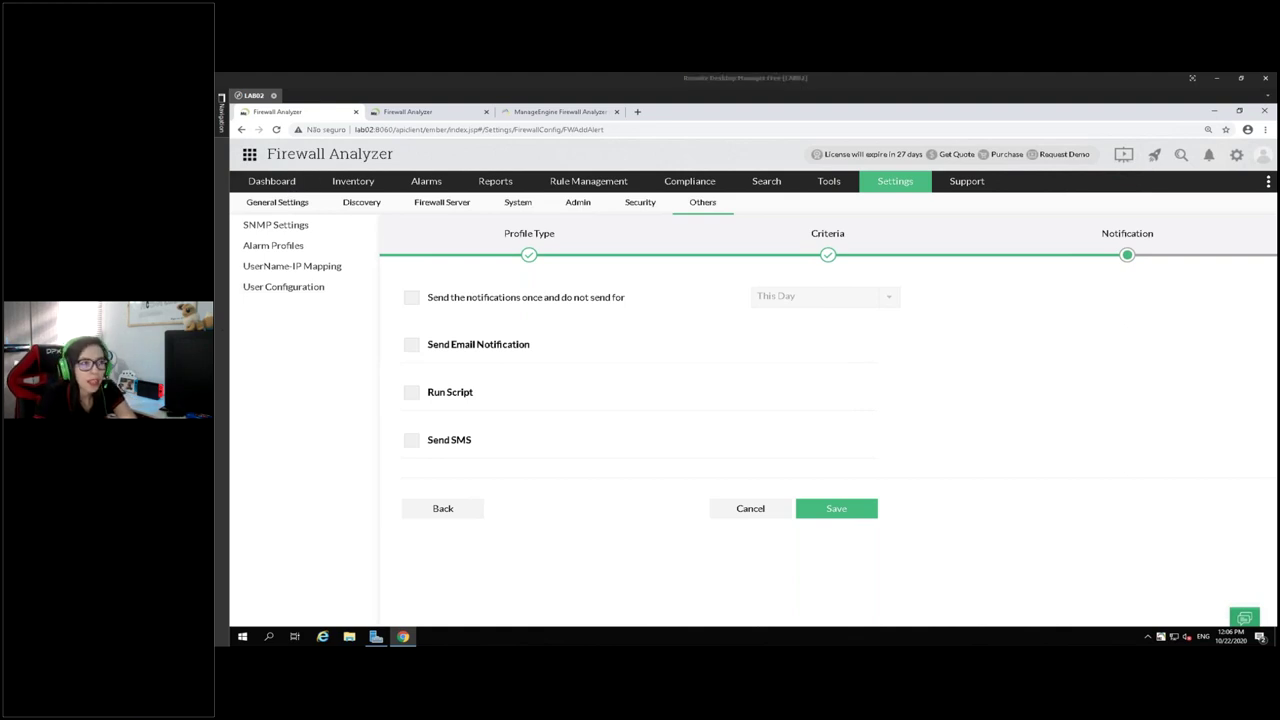
{"action": "key", "text": "alt+Tab"}
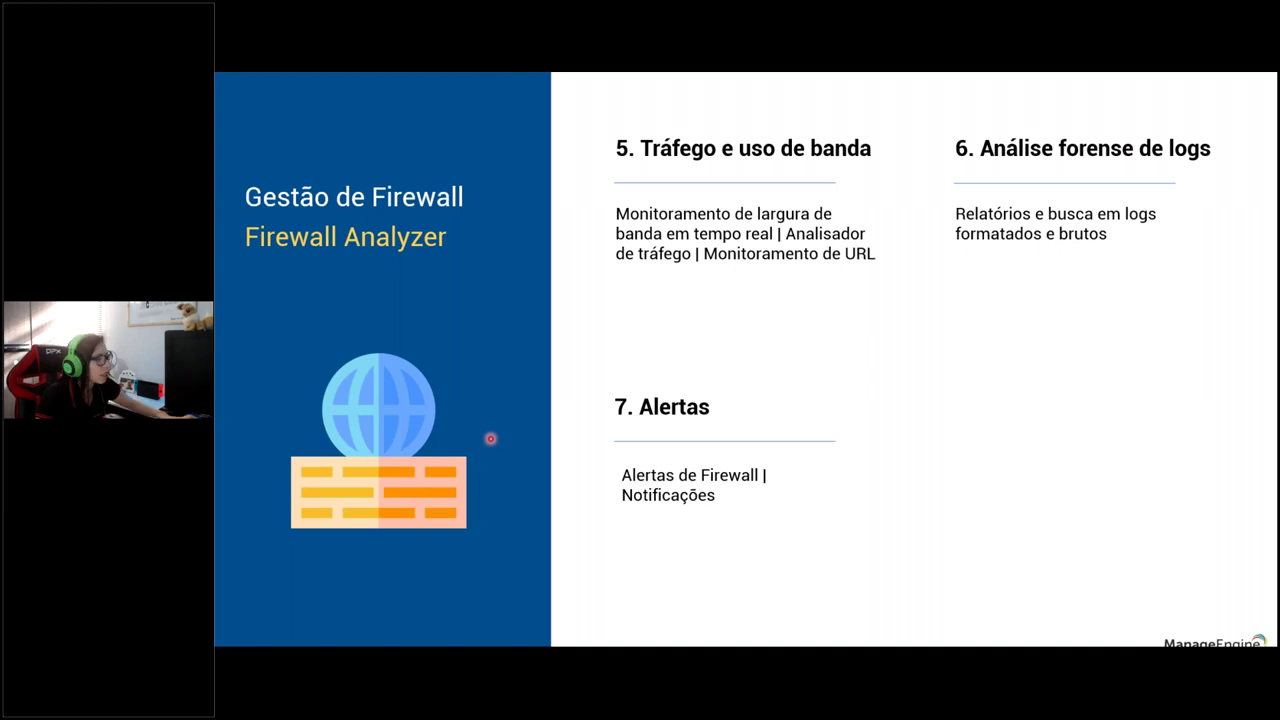
{"action": "key", "text": "alt+Tab"}
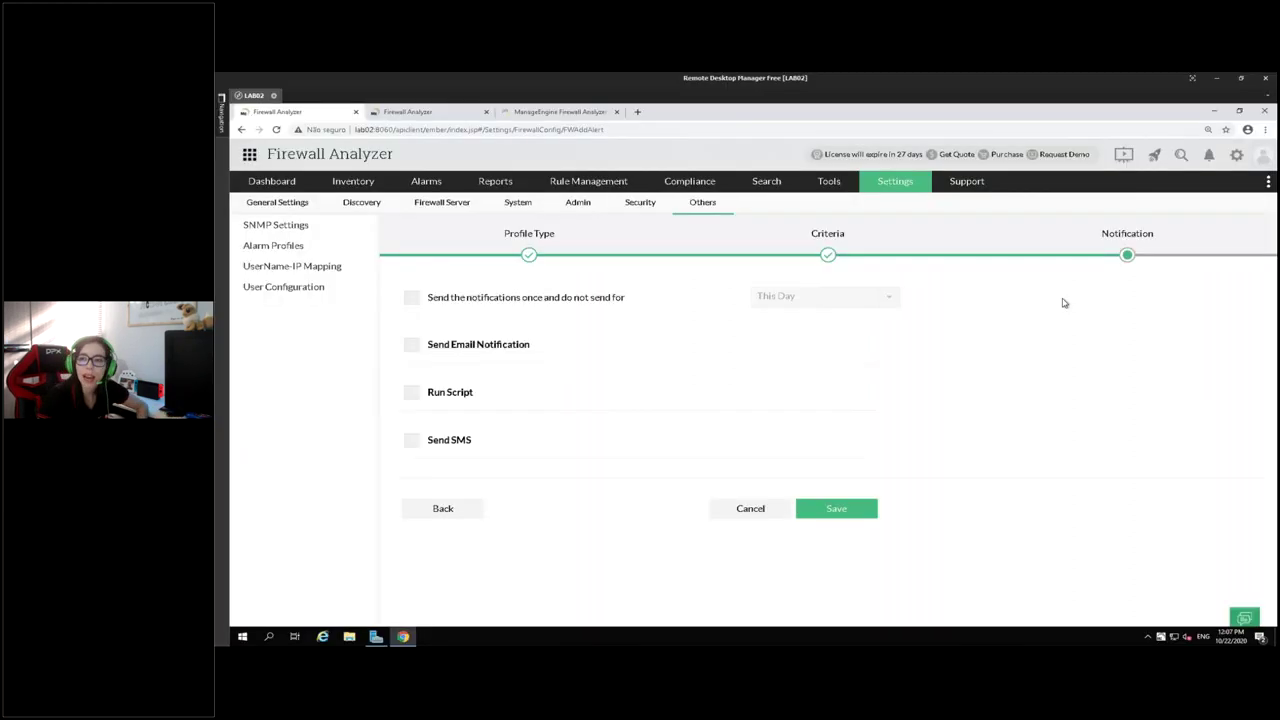
View the product details in the admin account information, including edition, license type and build number, and close them.
{"action": "left_click", "coordinate": [1264, 157]}
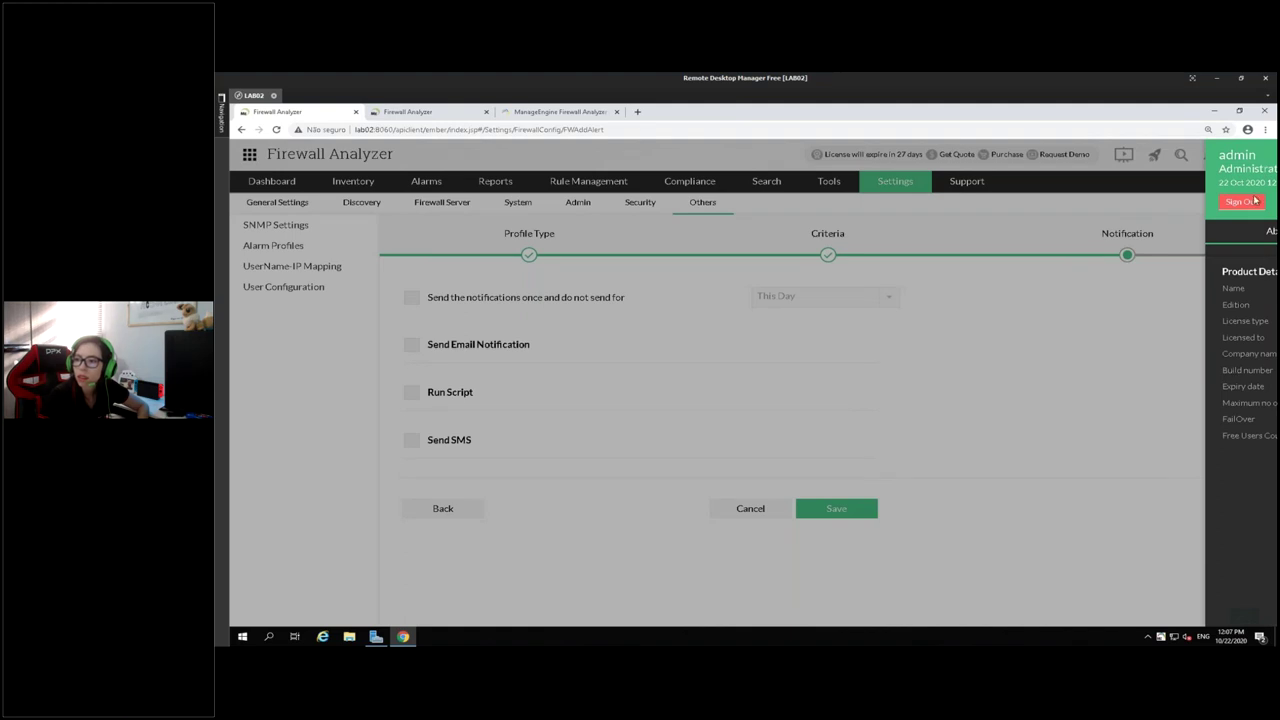
{"action": "left_click", "coordinate": [1135, 322]}
{"action": "left_click", "coordinate": [1261, 163]}
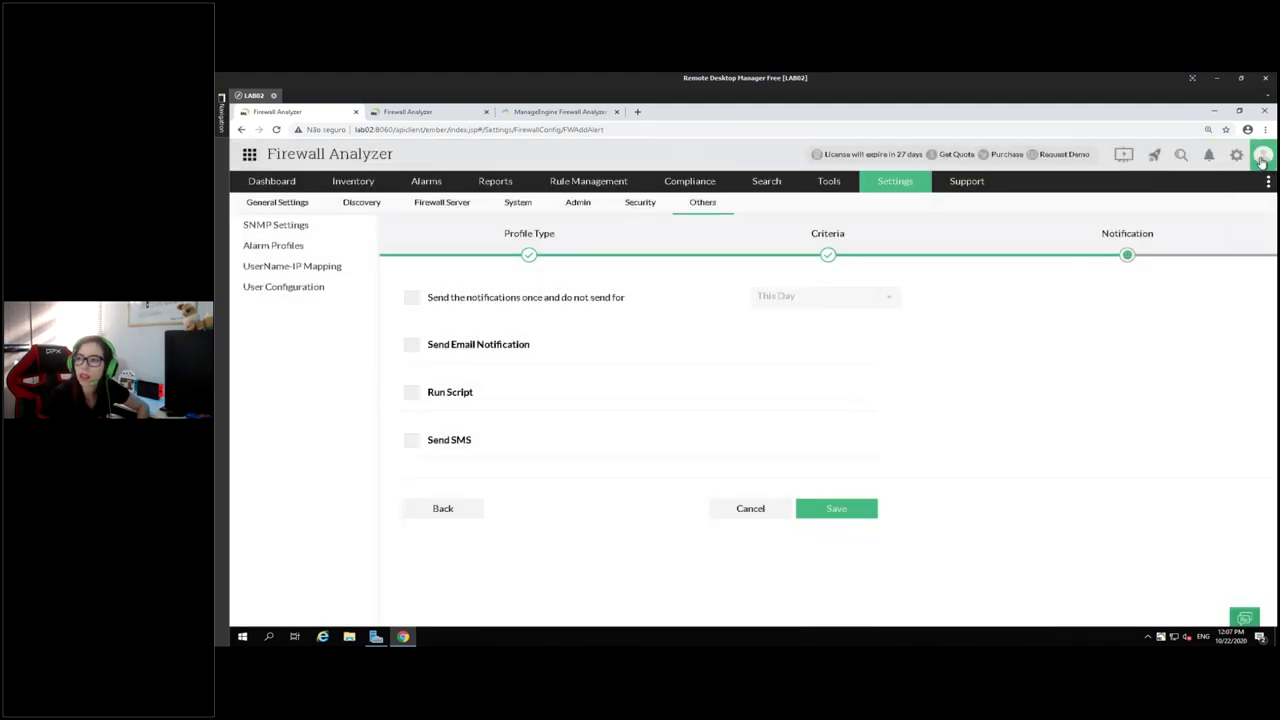
{"action": "left_click", "coordinate": [894, 312]}
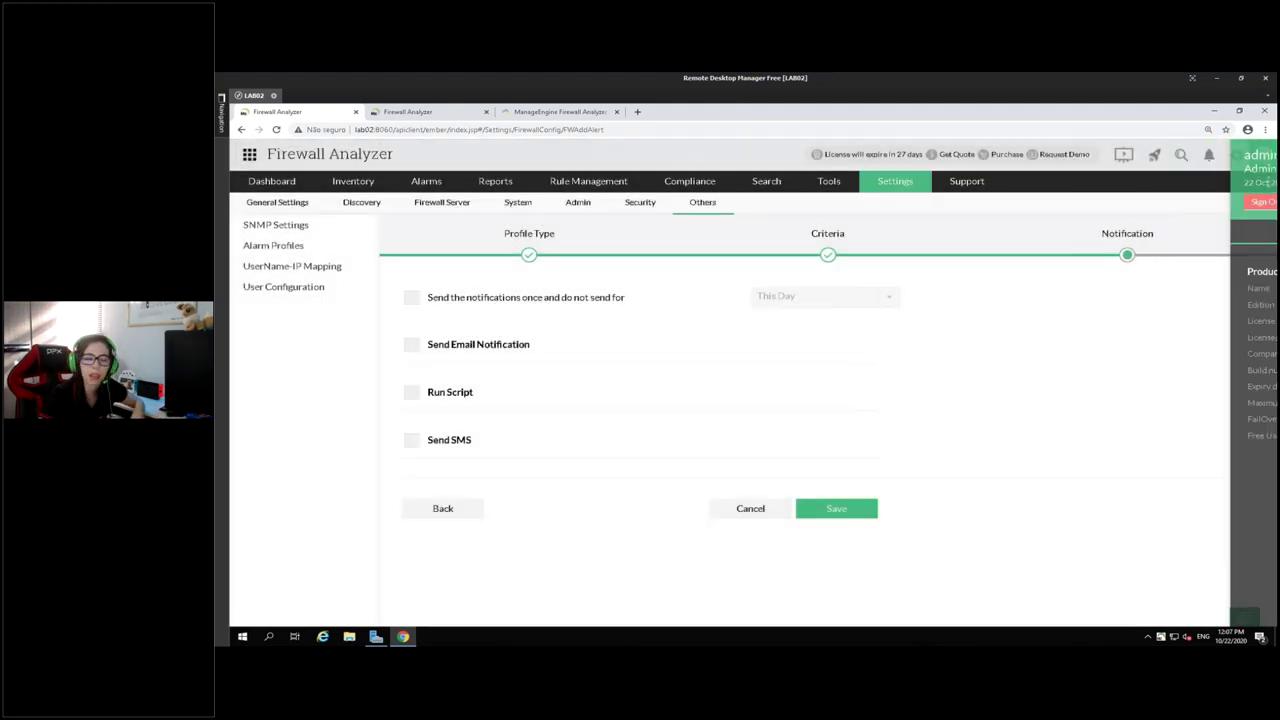
{"action": "key", "text": "ctrl+minus"}
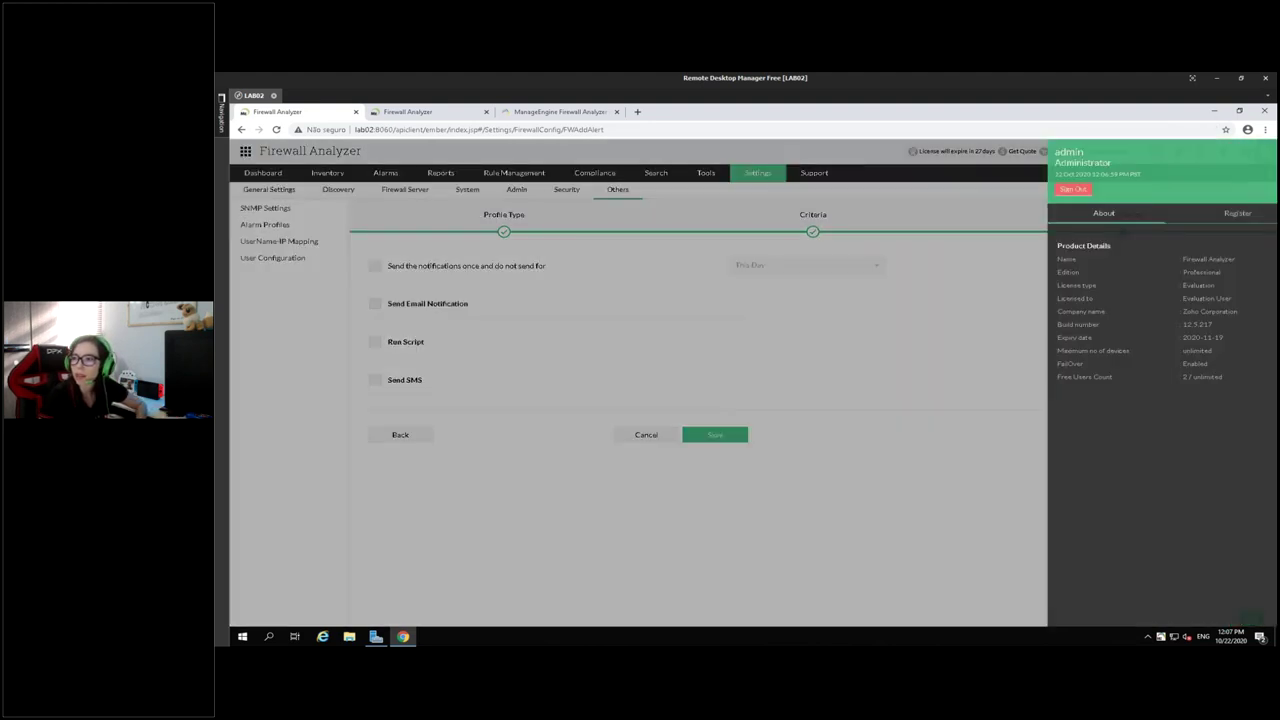
{"action": "left_click", "coordinate": [1264, 151]}
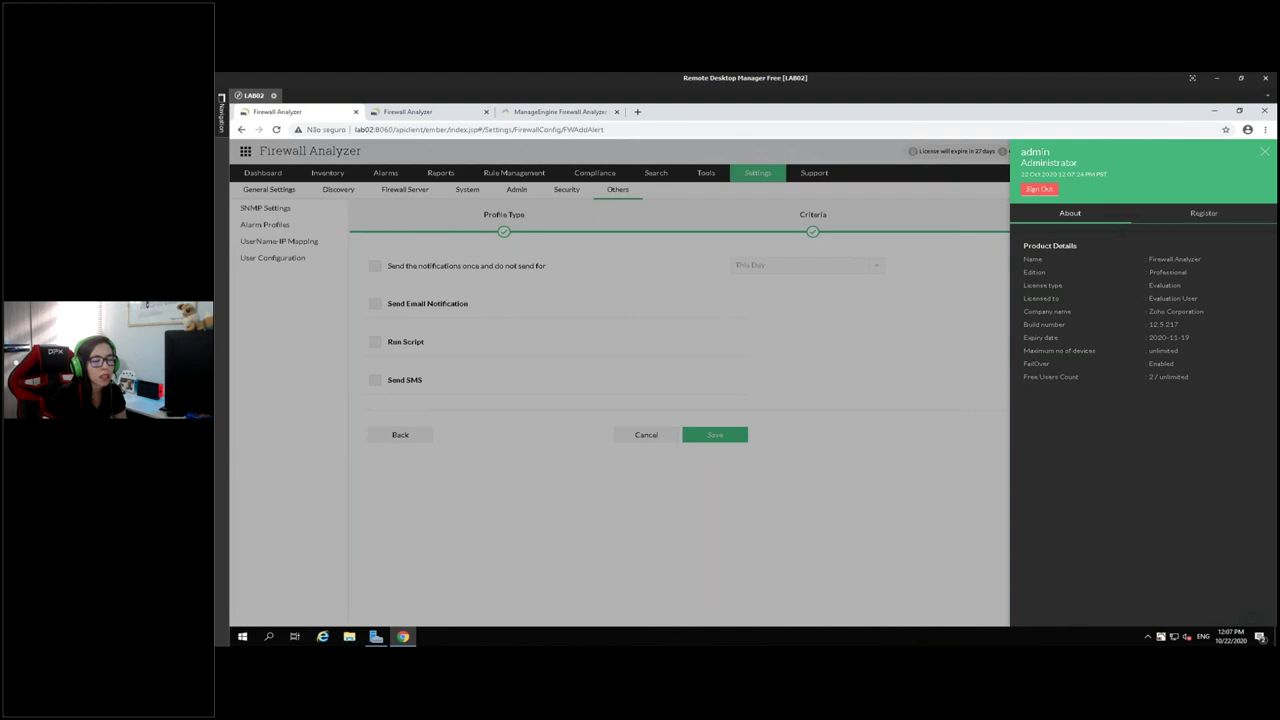
{"action": "left_click", "coordinate": [860, 238]}
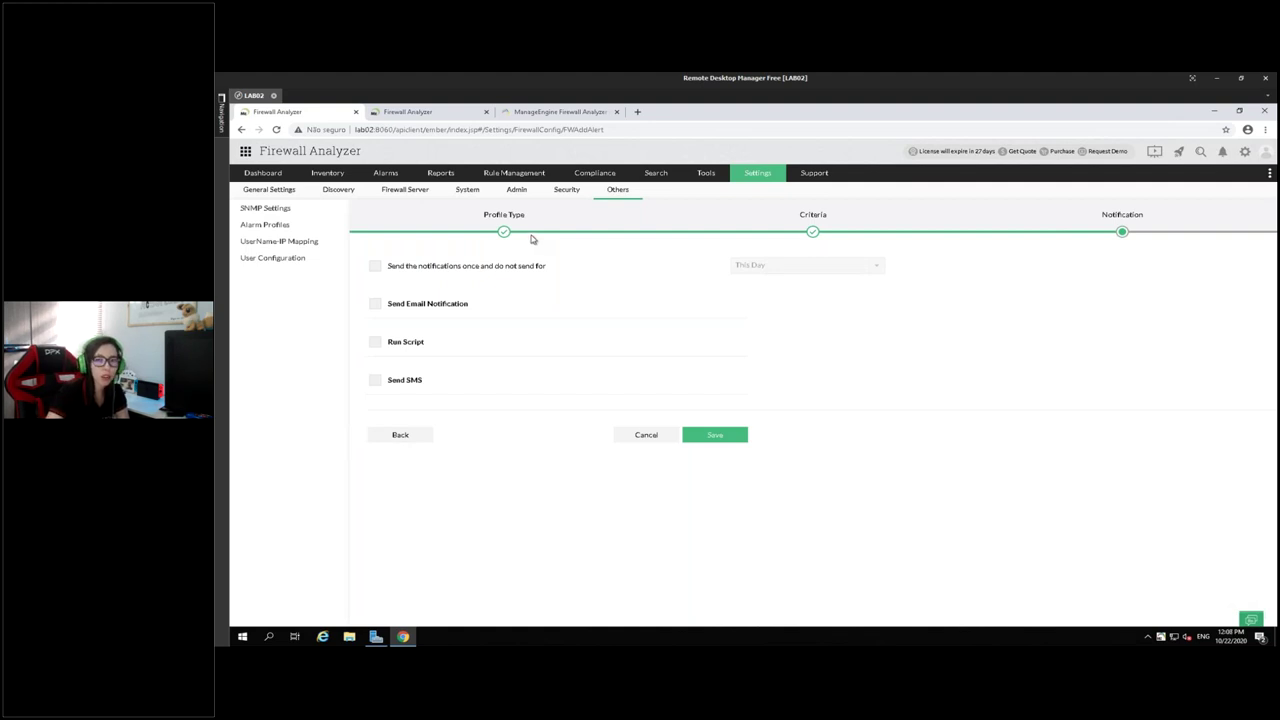
{"action": "mouse_move", "coordinate": [612, 182]}
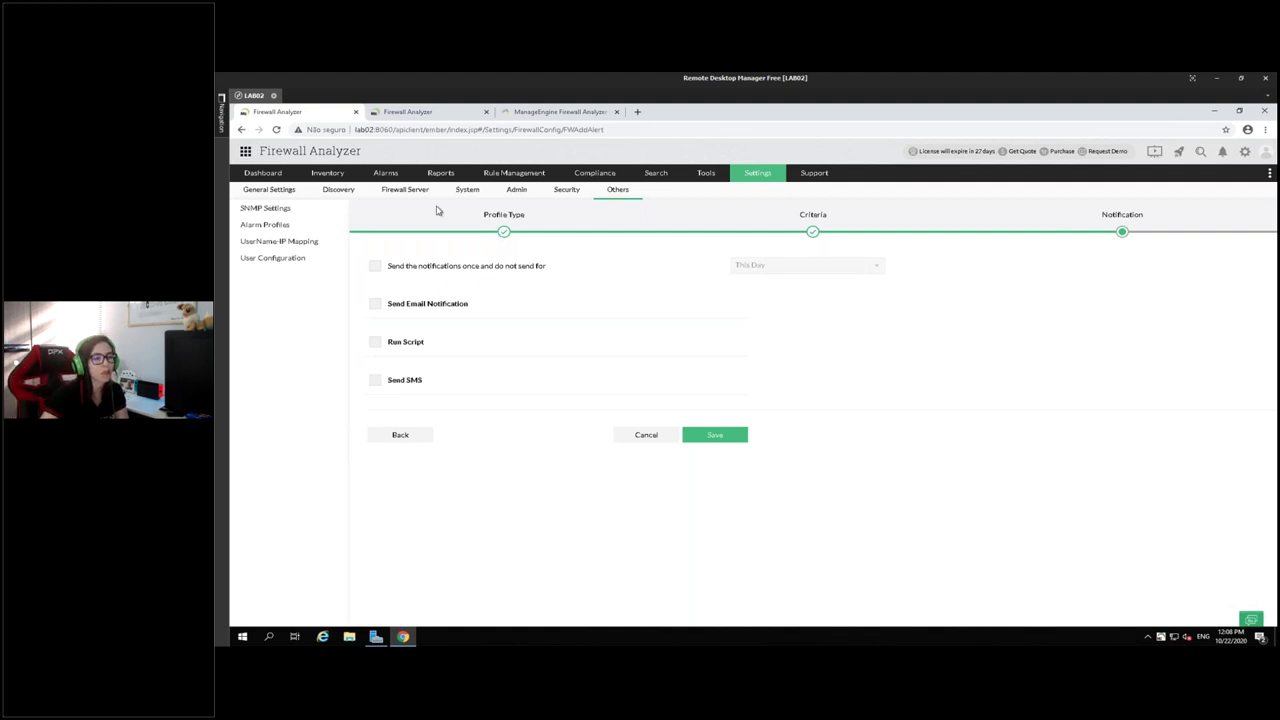
{"action": "mouse_move", "coordinate": [262, 173]}
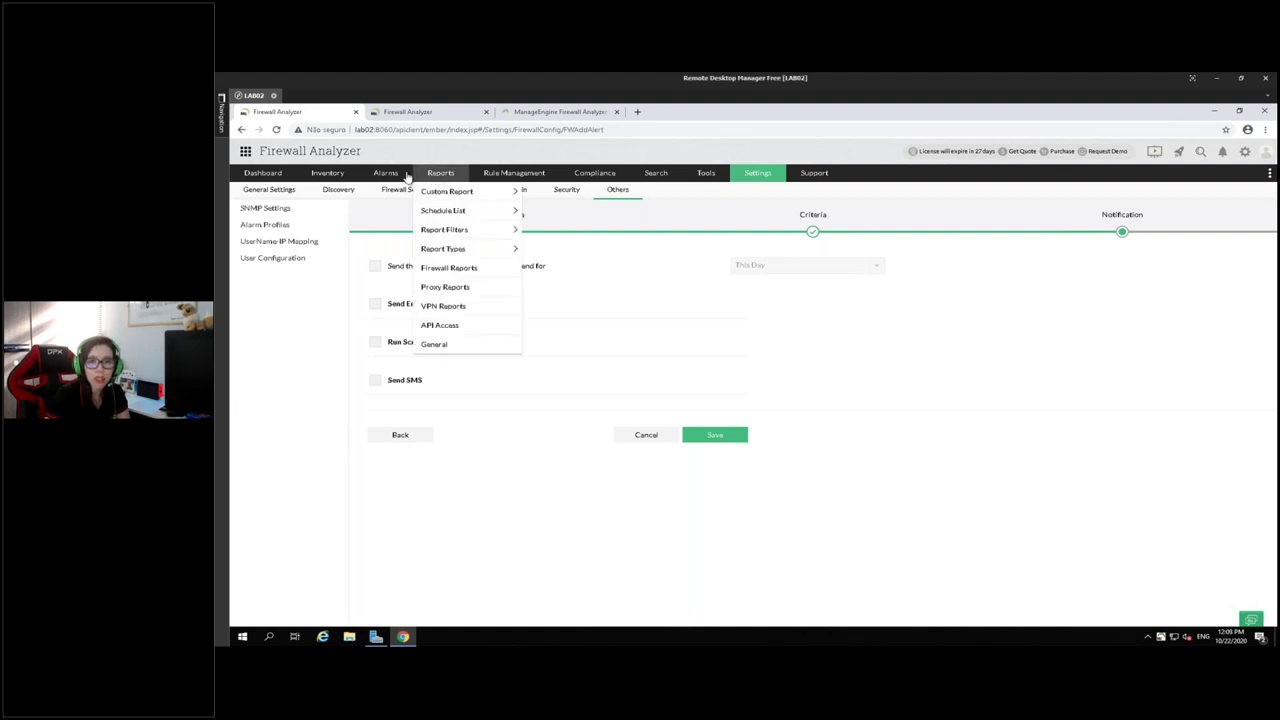
{"action": "mouse_move", "coordinate": [336, 176]}
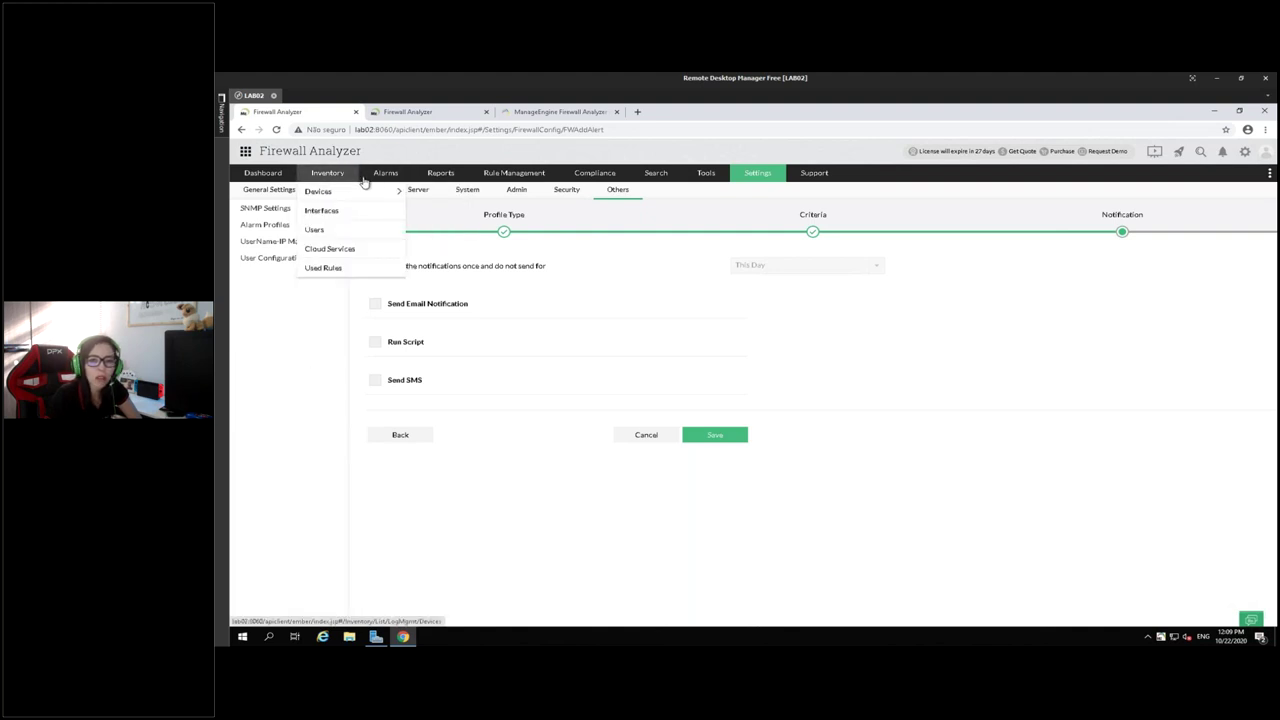
{"action": "mouse_move", "coordinate": [381, 178]}
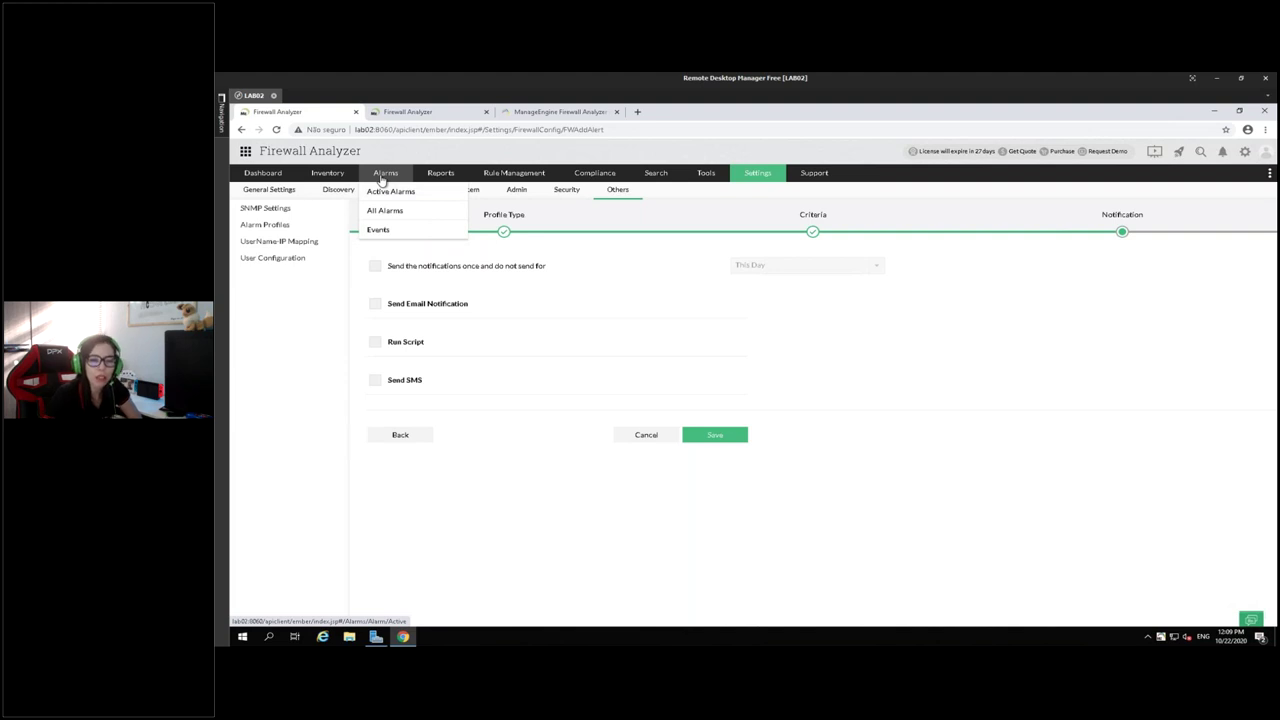
Check the license and user count details in the admin account information once more, and close them.
{"action": "left_click", "coordinate": [1265, 153]}
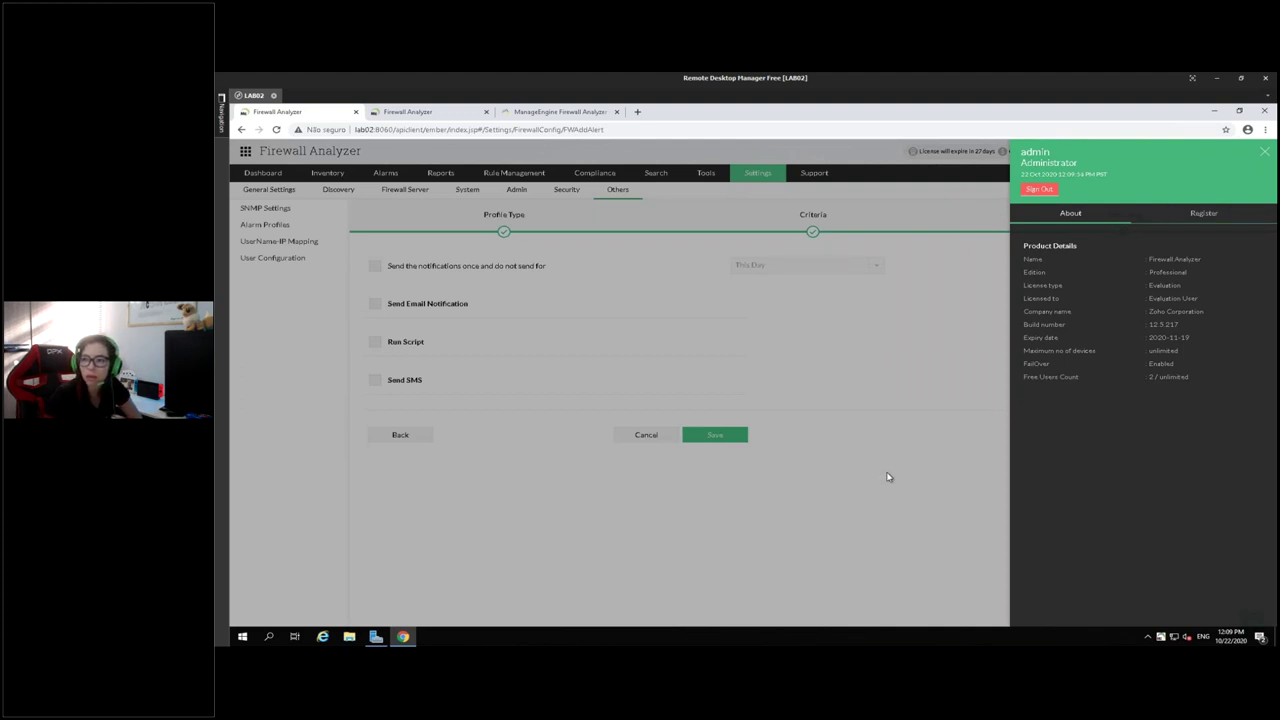
{"action": "left_click", "coordinate": [772, 331]}
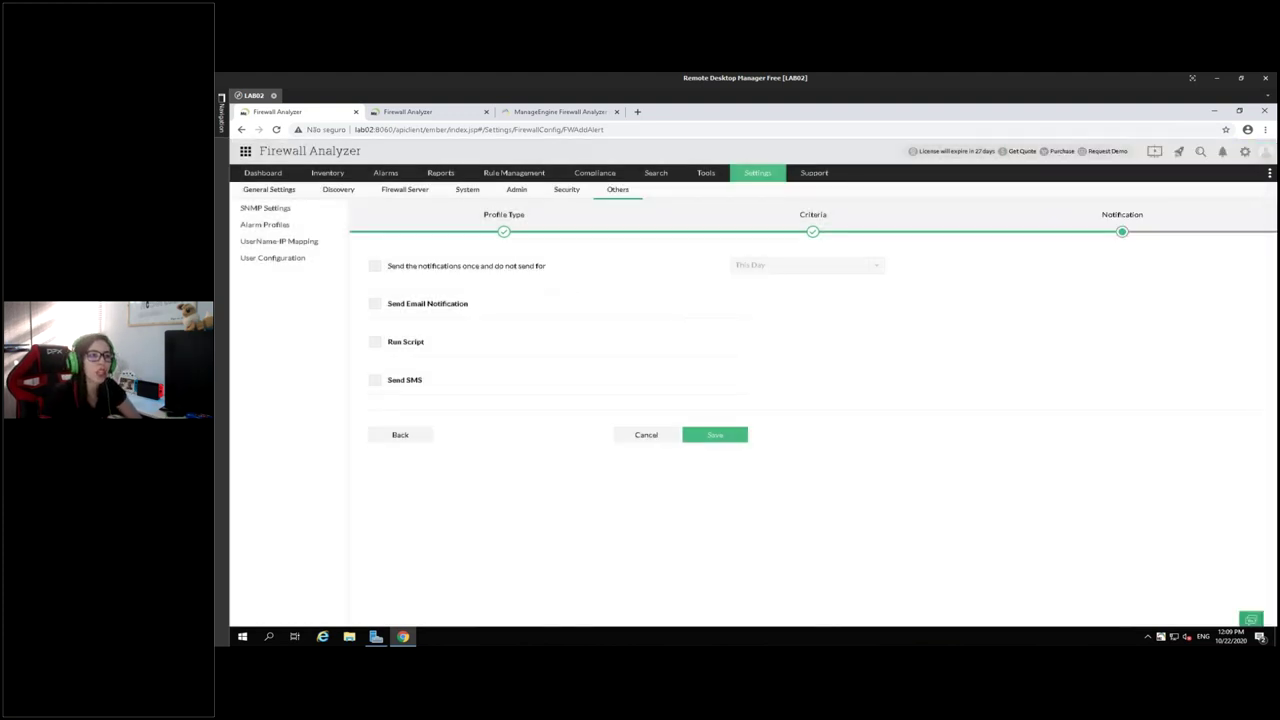
Open the list of active alarms, and switch to the presentation slides.
{"action": "mouse_move", "coordinate": [445, 181]}
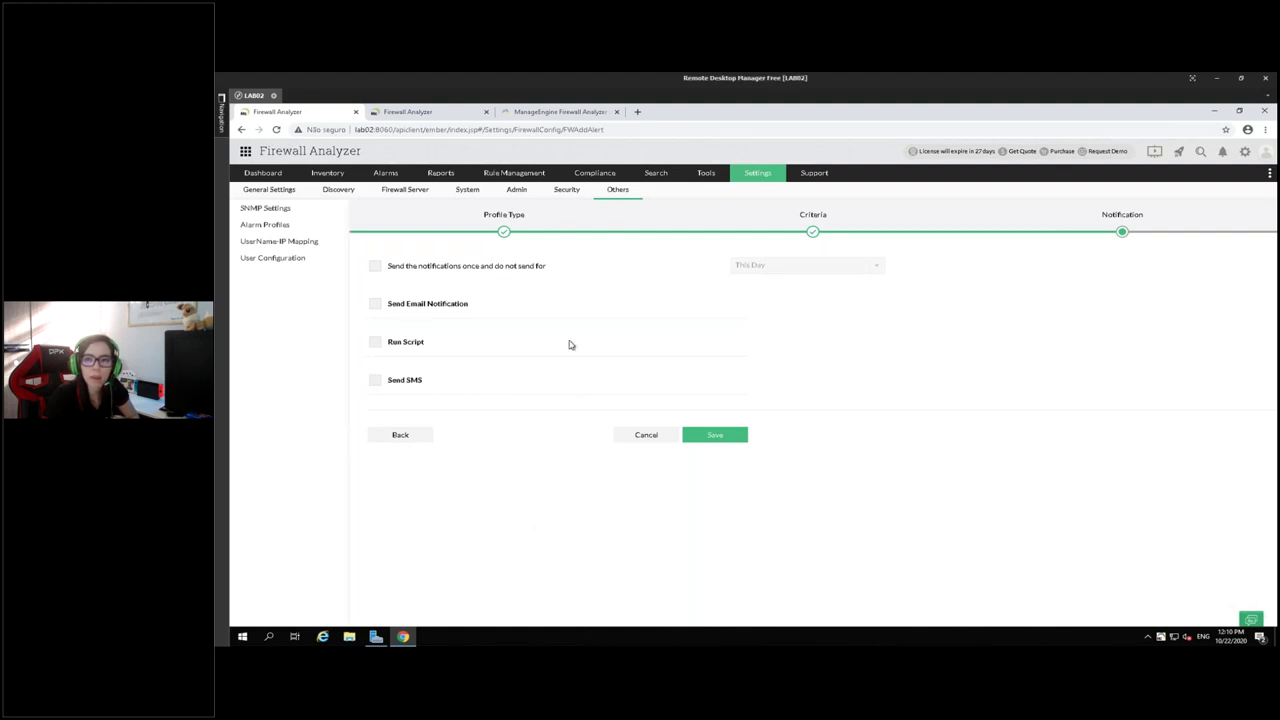
{"action": "left_click", "coordinate": [263, 173]}
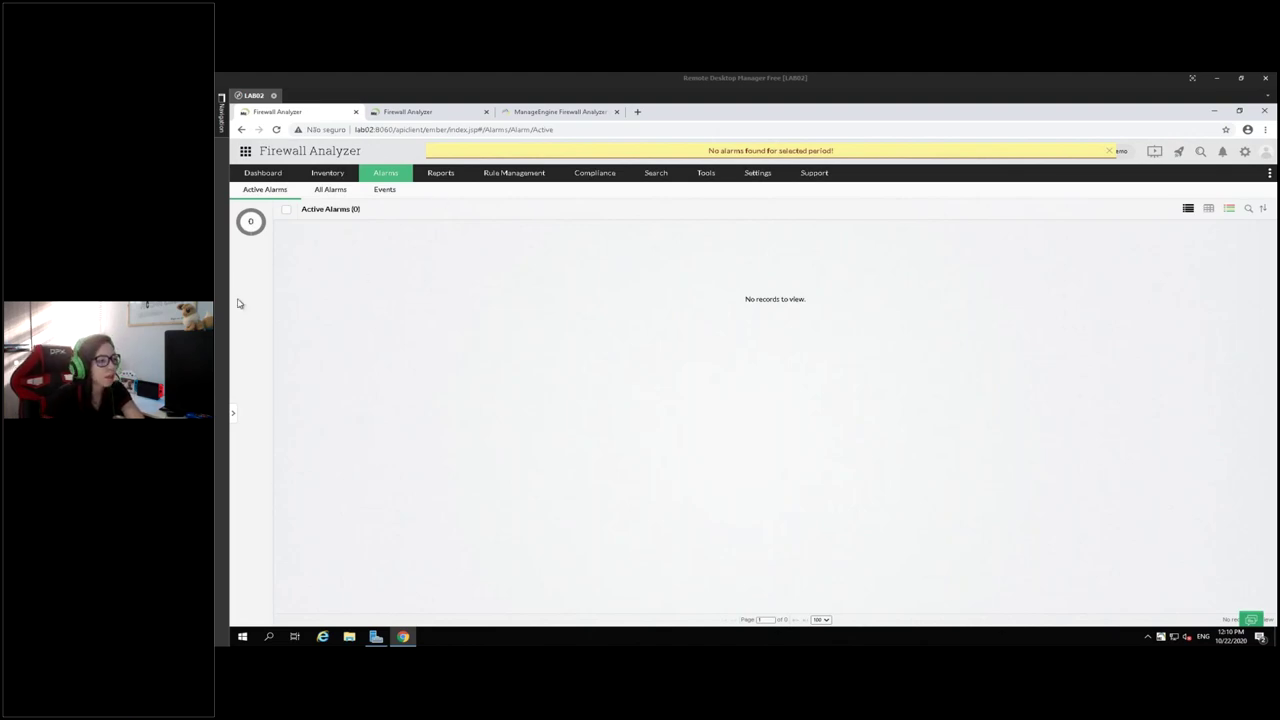
{"action": "key", "text": "alt+Tab"}
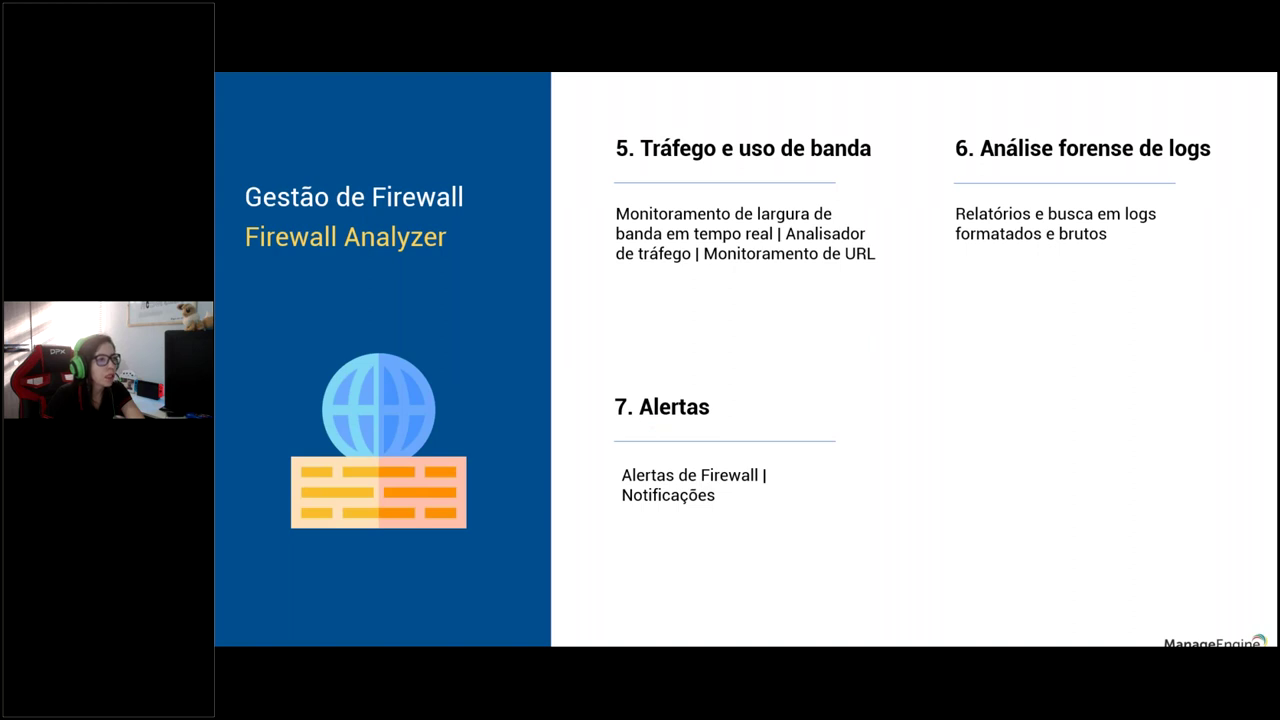